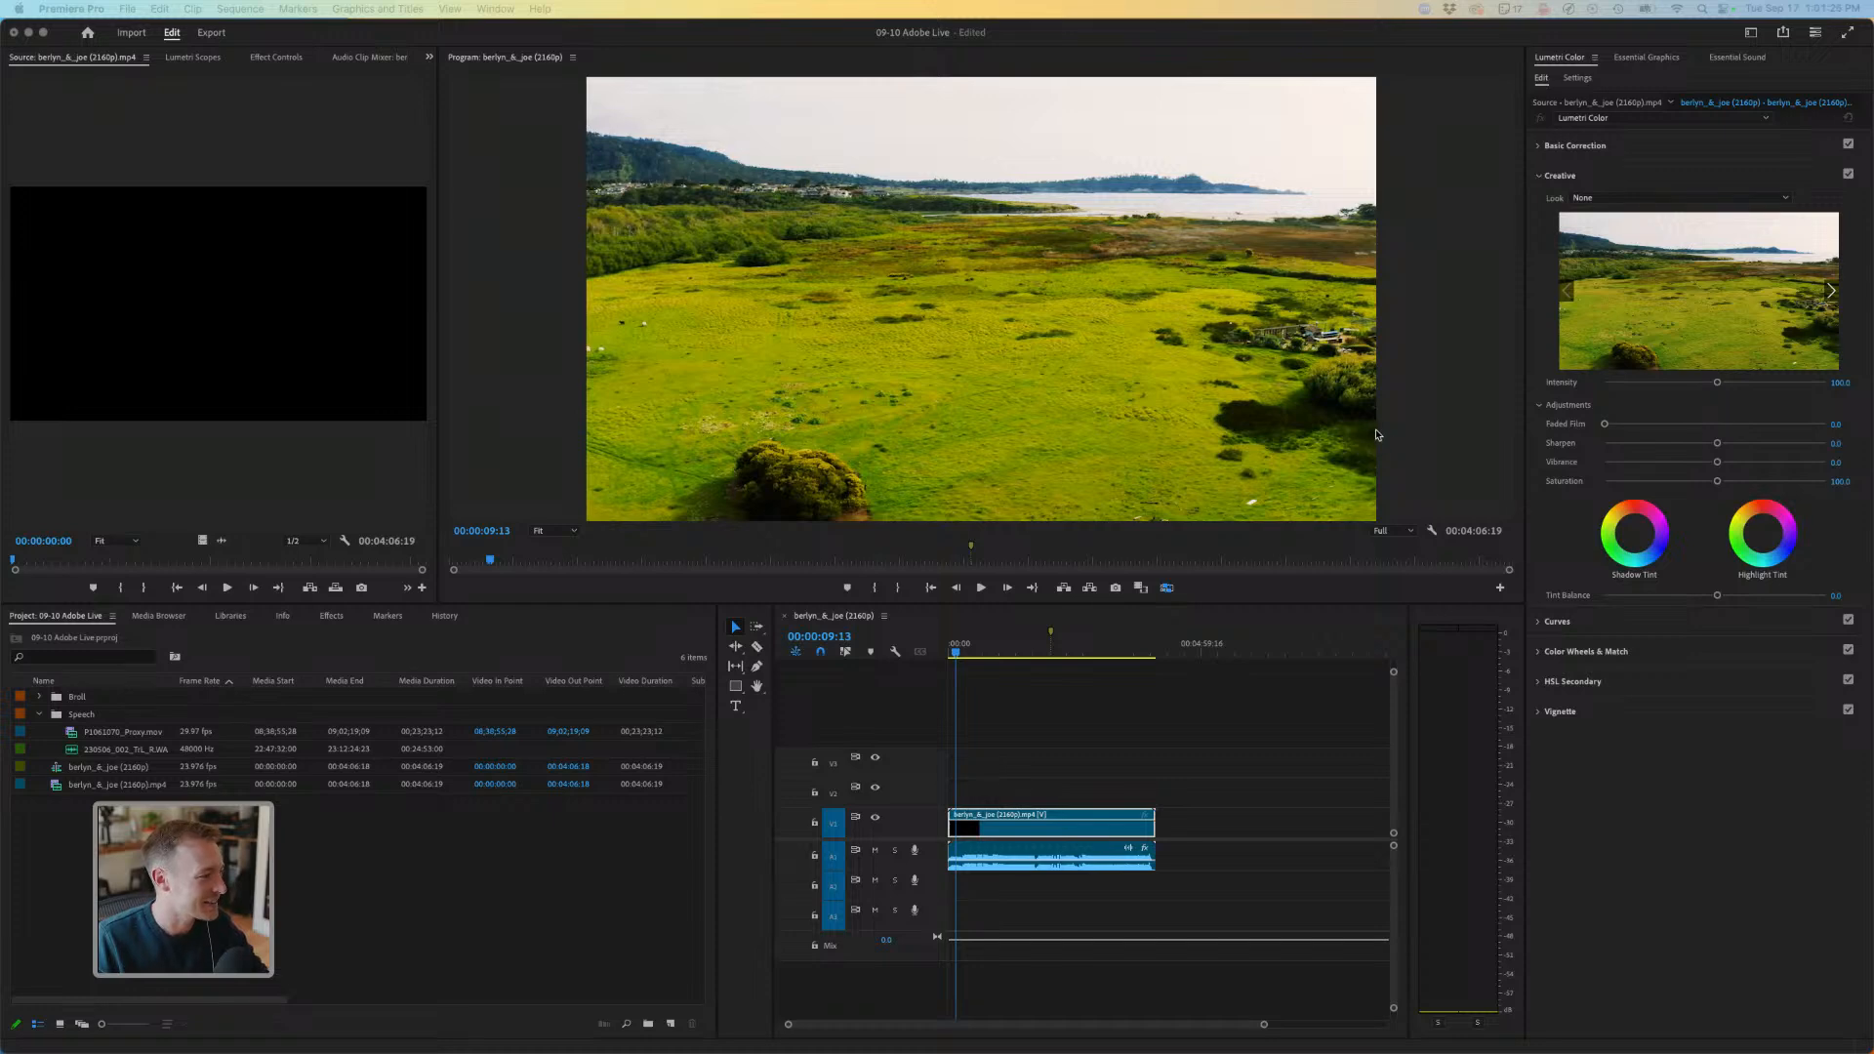
# Open the P1061070_Proxy.mov clip from the Speech bin for source preview.
pyautogui.doubleClick(72, 732)
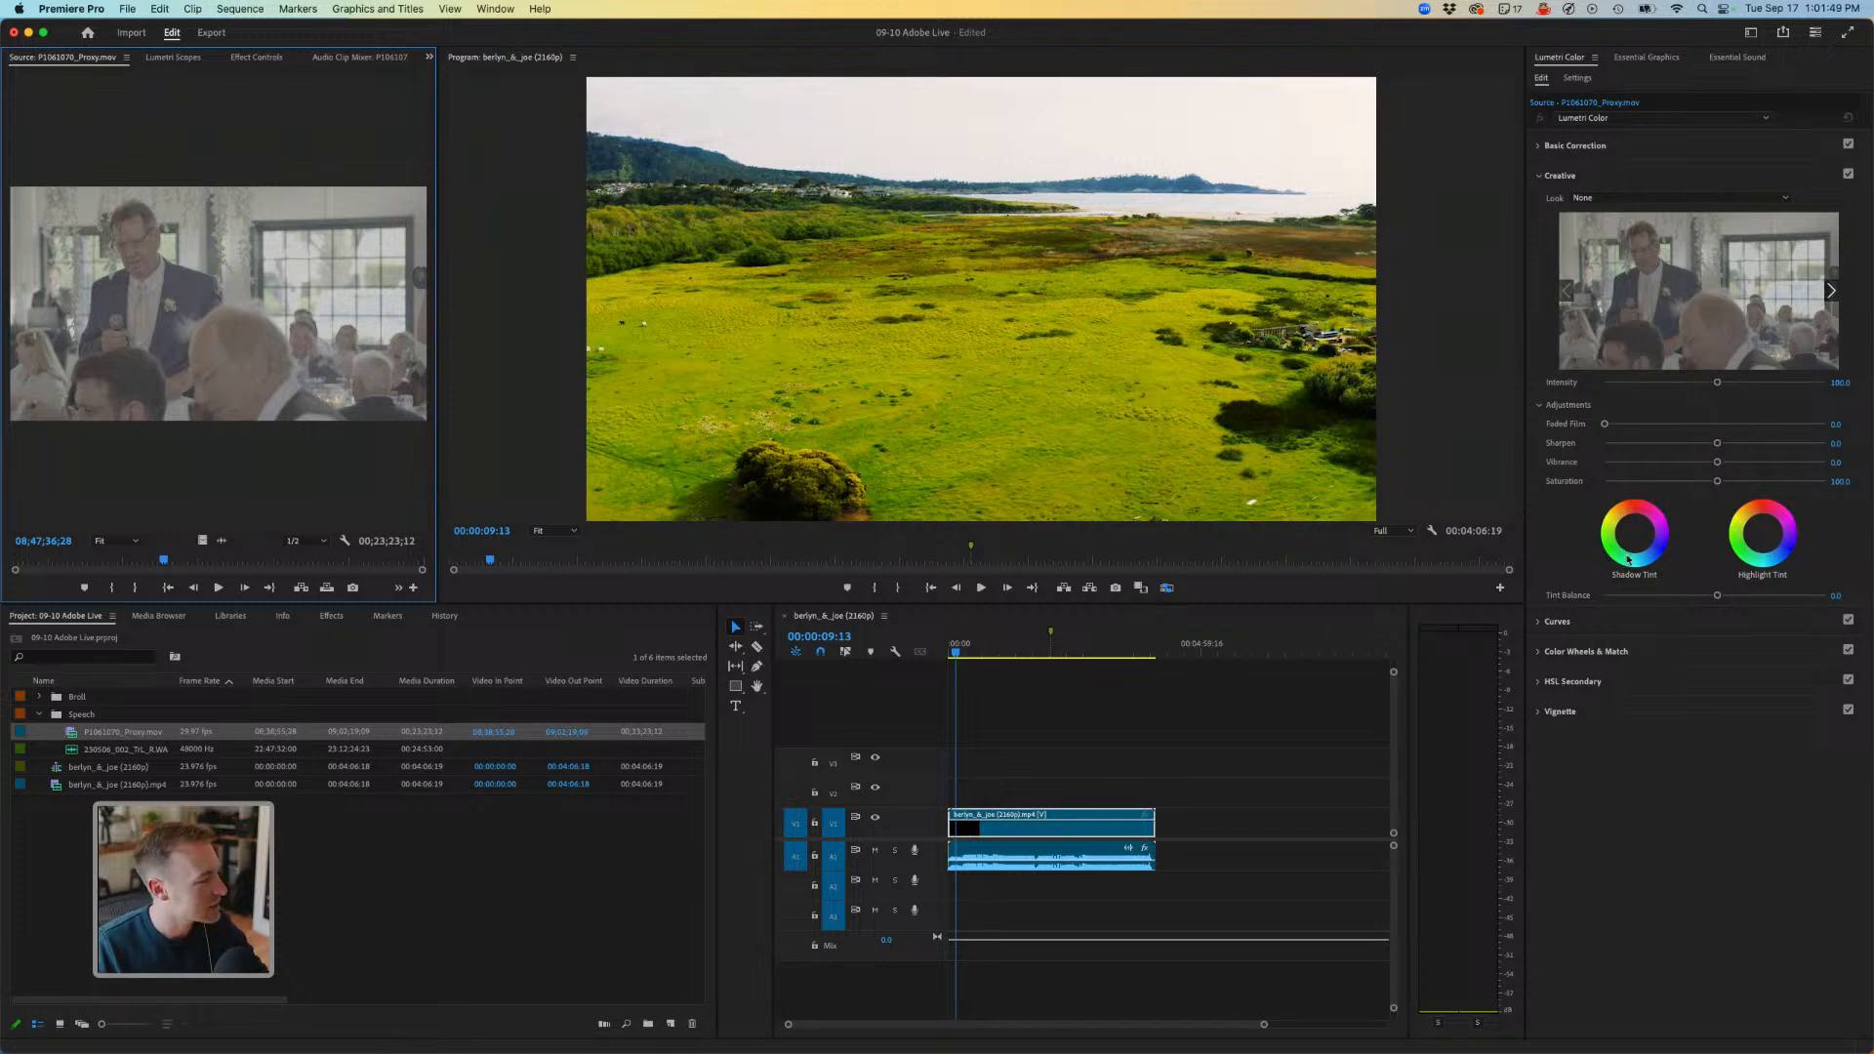
pyautogui.click(162, 996)
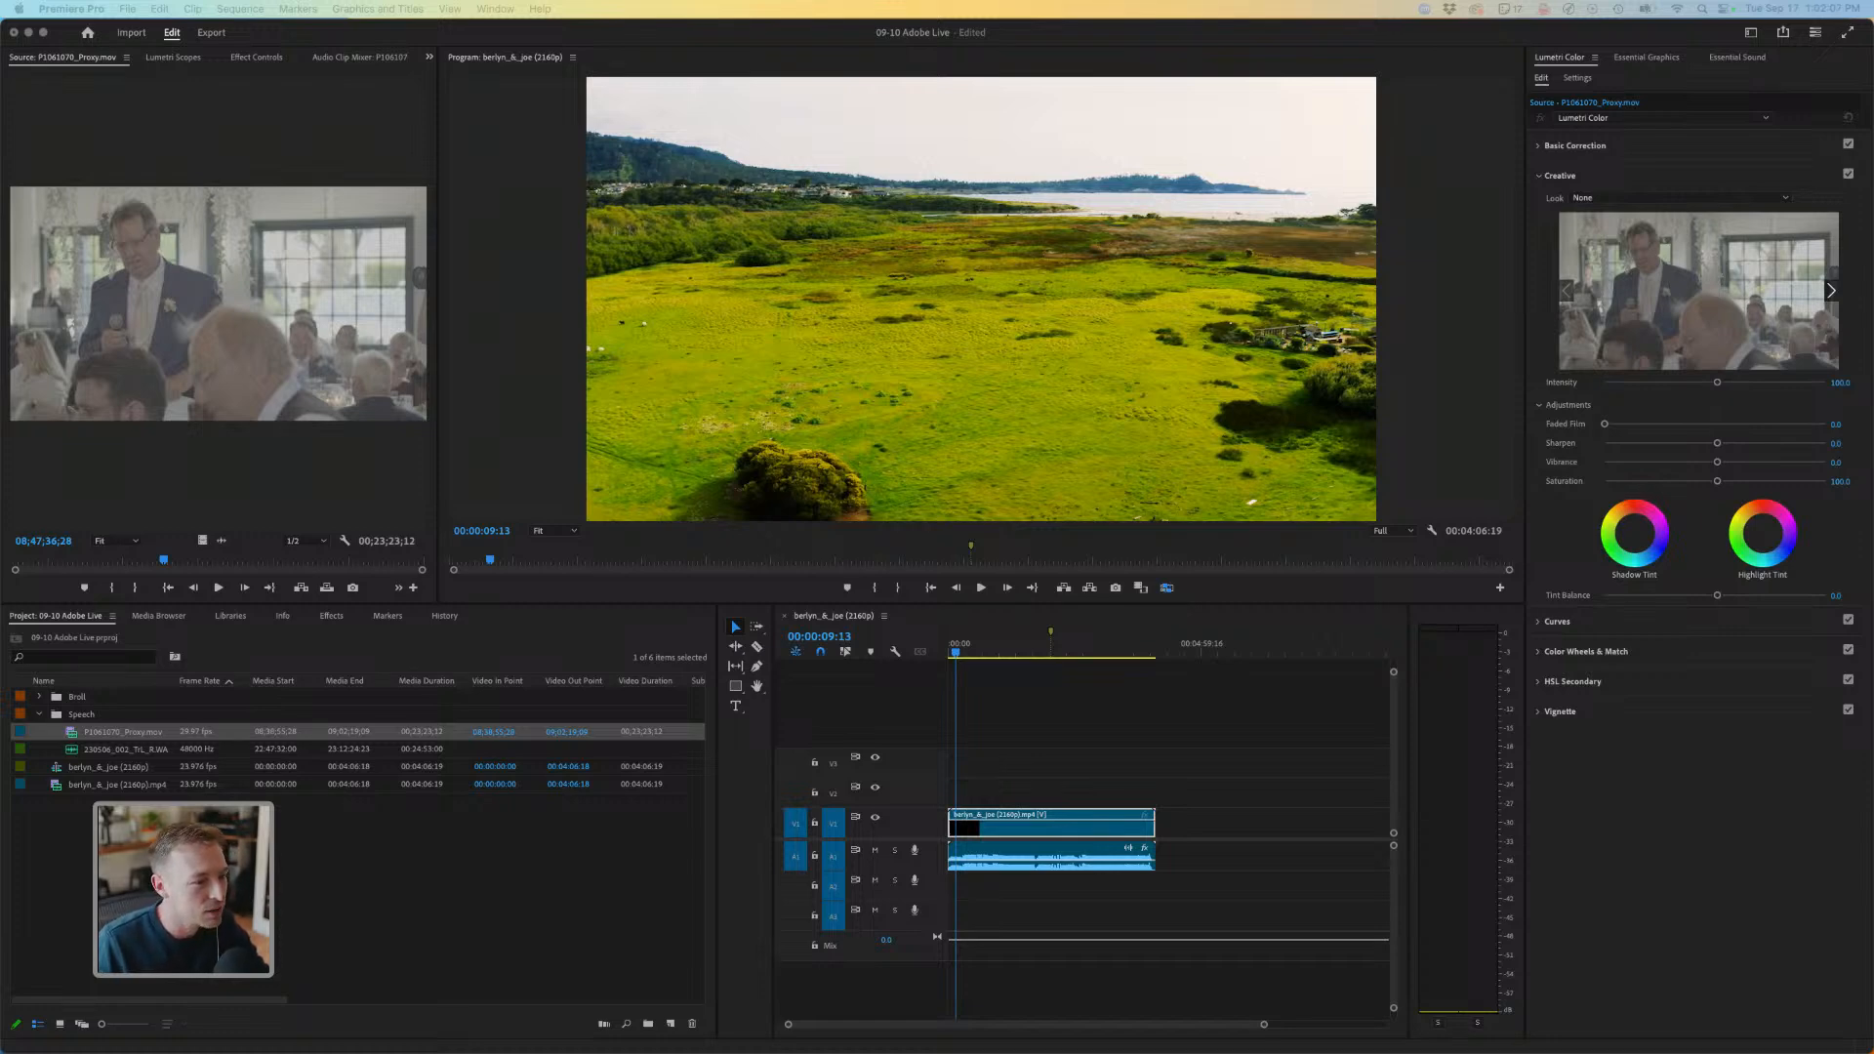
# Play part of the finished wedding film full screen and move the playhead to the speech shot around 00:02:06.
pyautogui.click(1053, 655)
pyautogui.click(1053, 655)
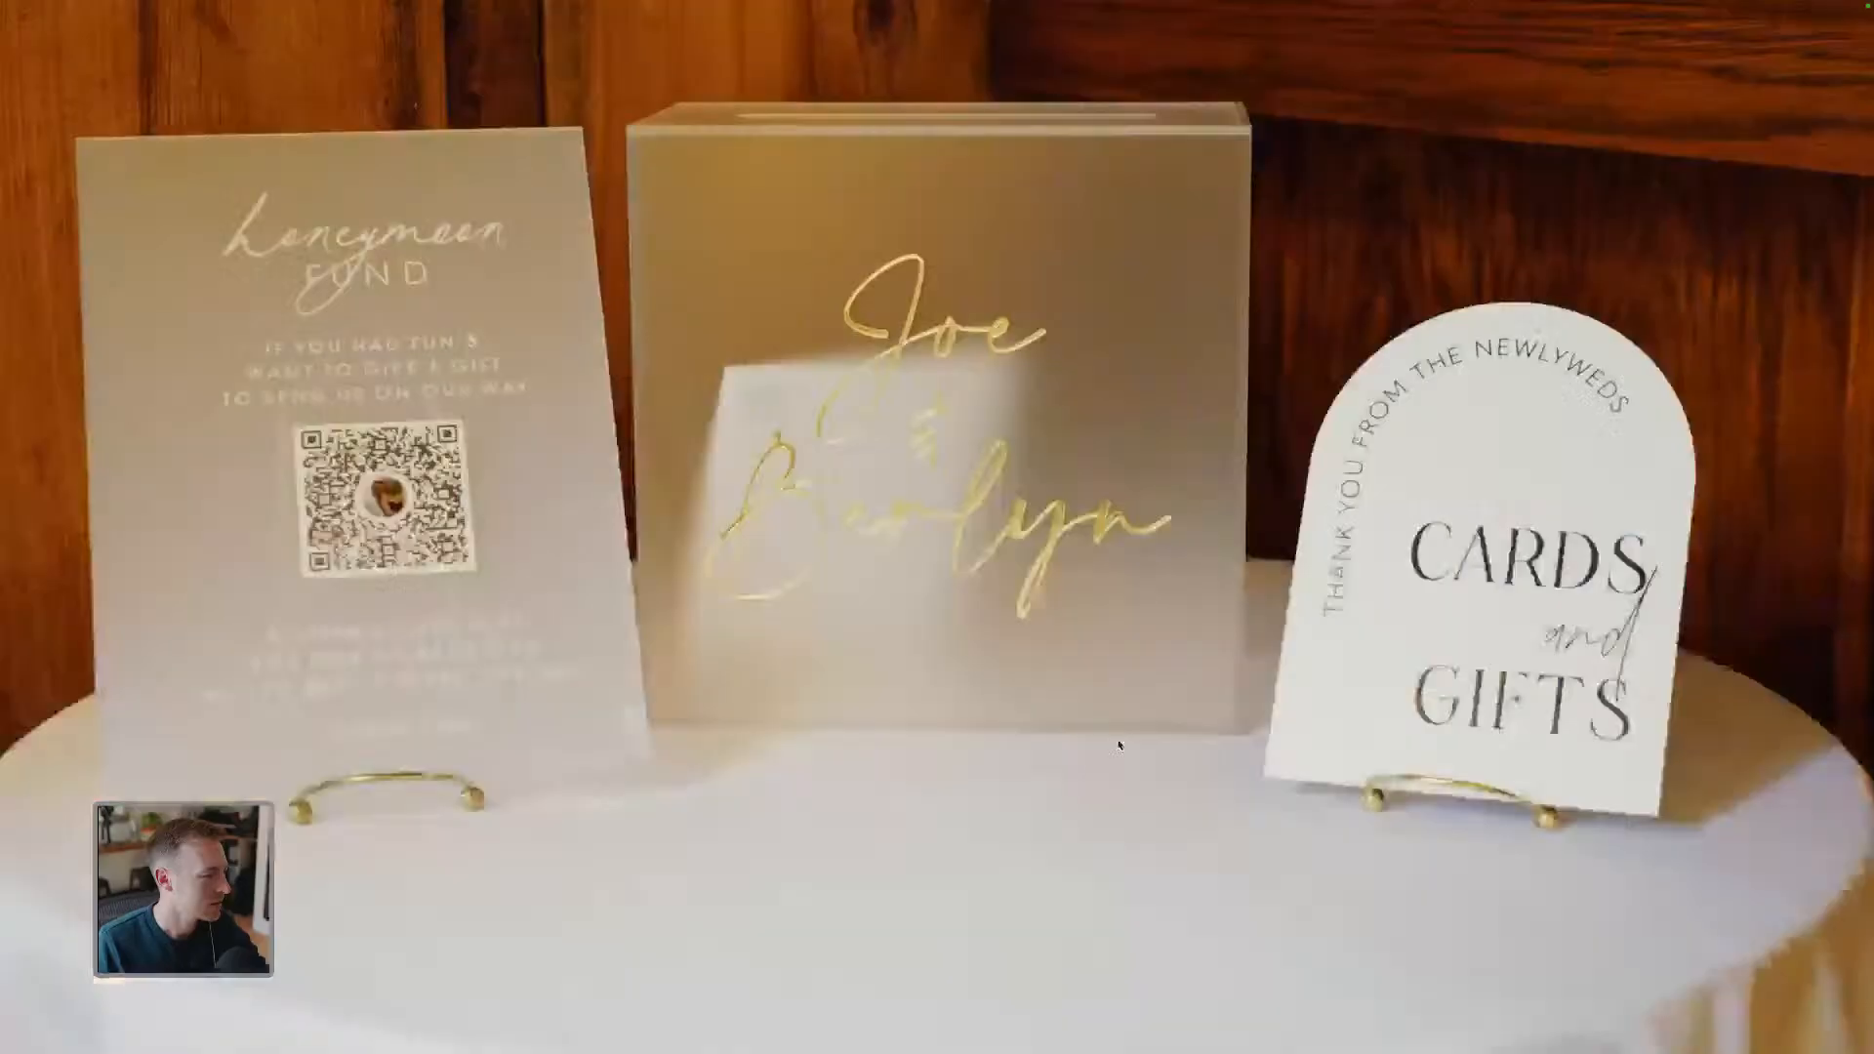
pyautogui.press('Escape')
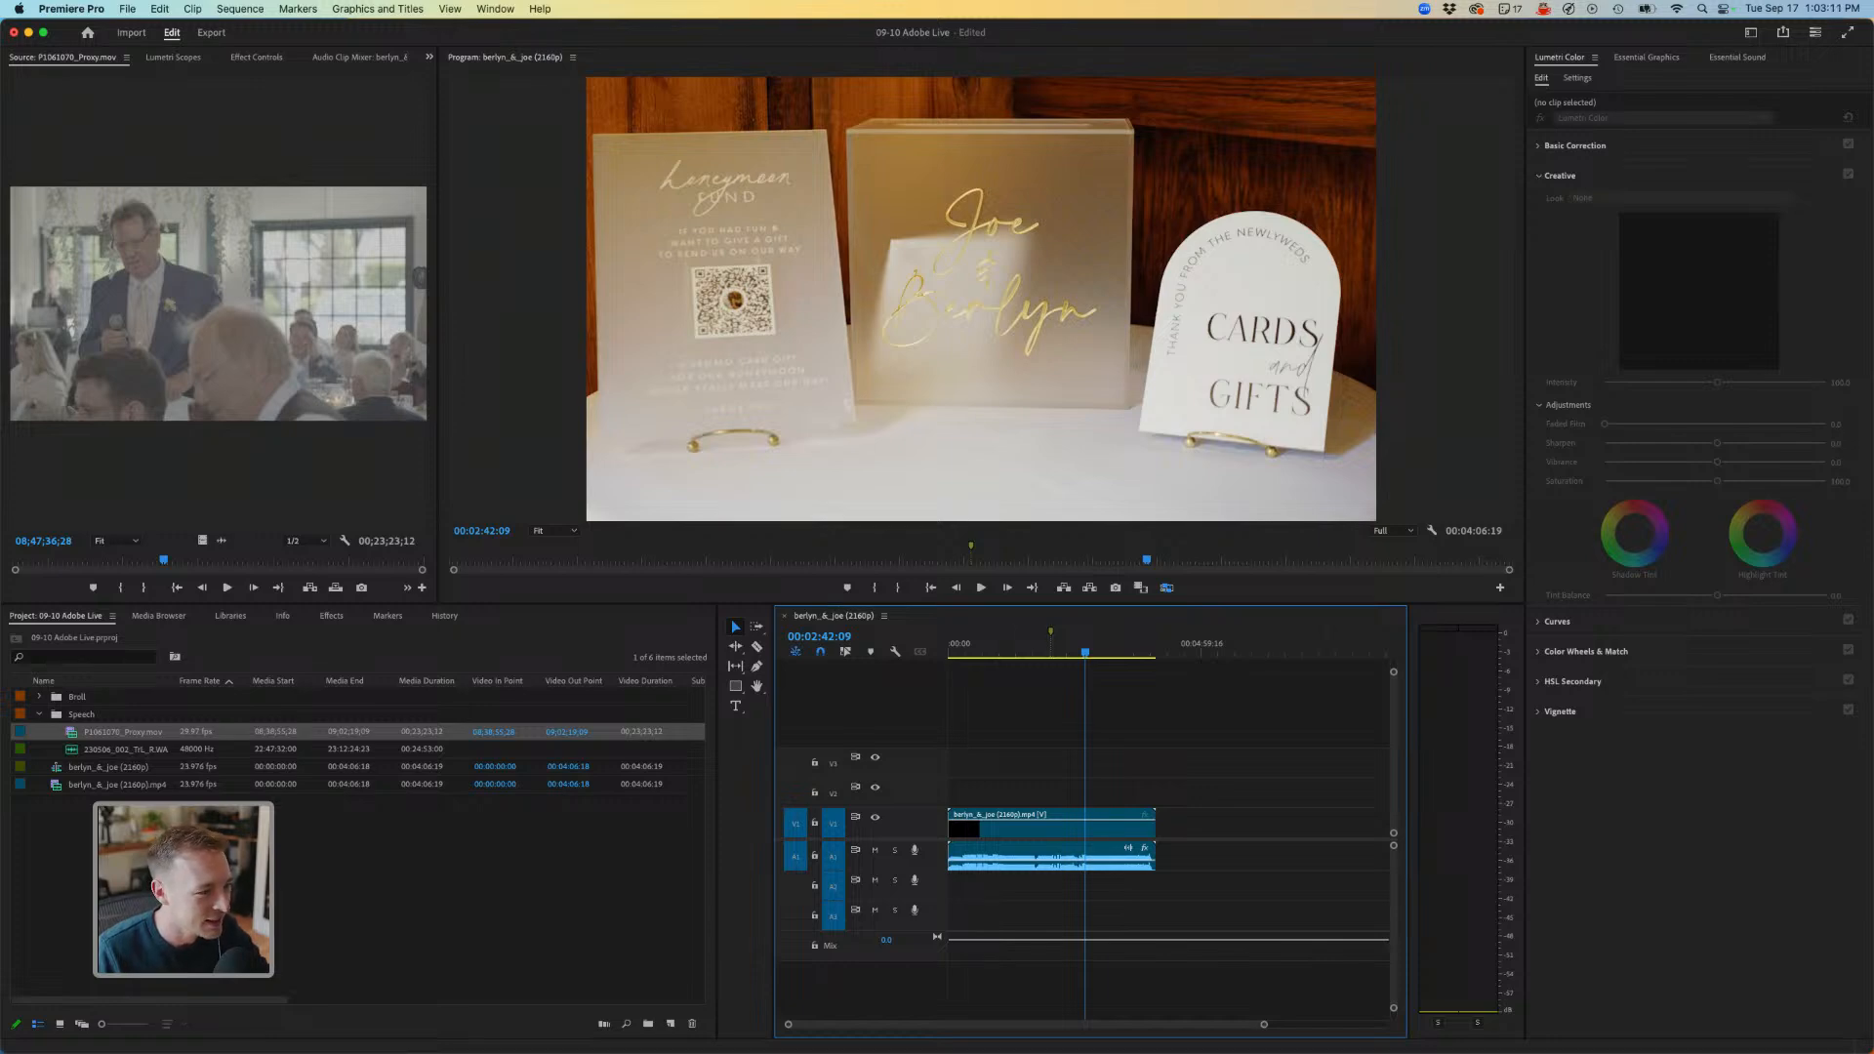
pyautogui.click(1051, 633)
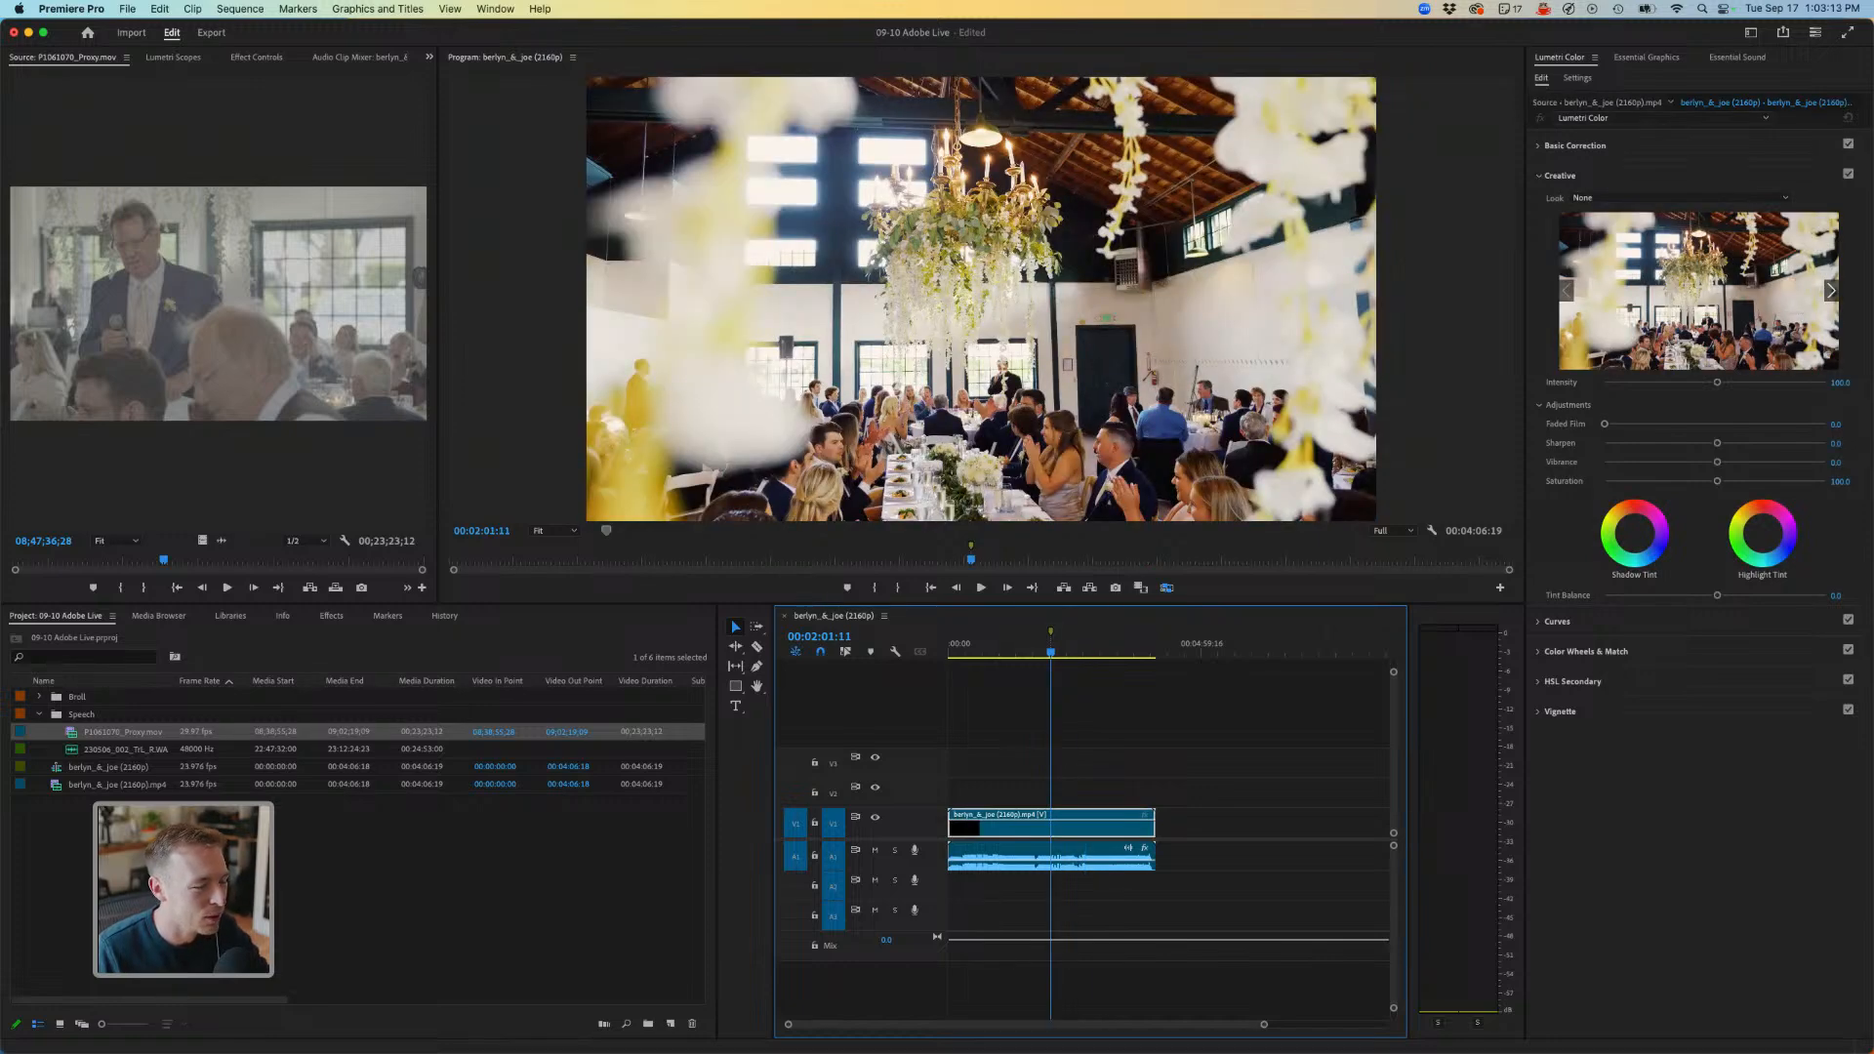
pyautogui.click(1050, 651)
pyautogui.moveTo(1050, 651); pyautogui.dragTo(1055, 651)
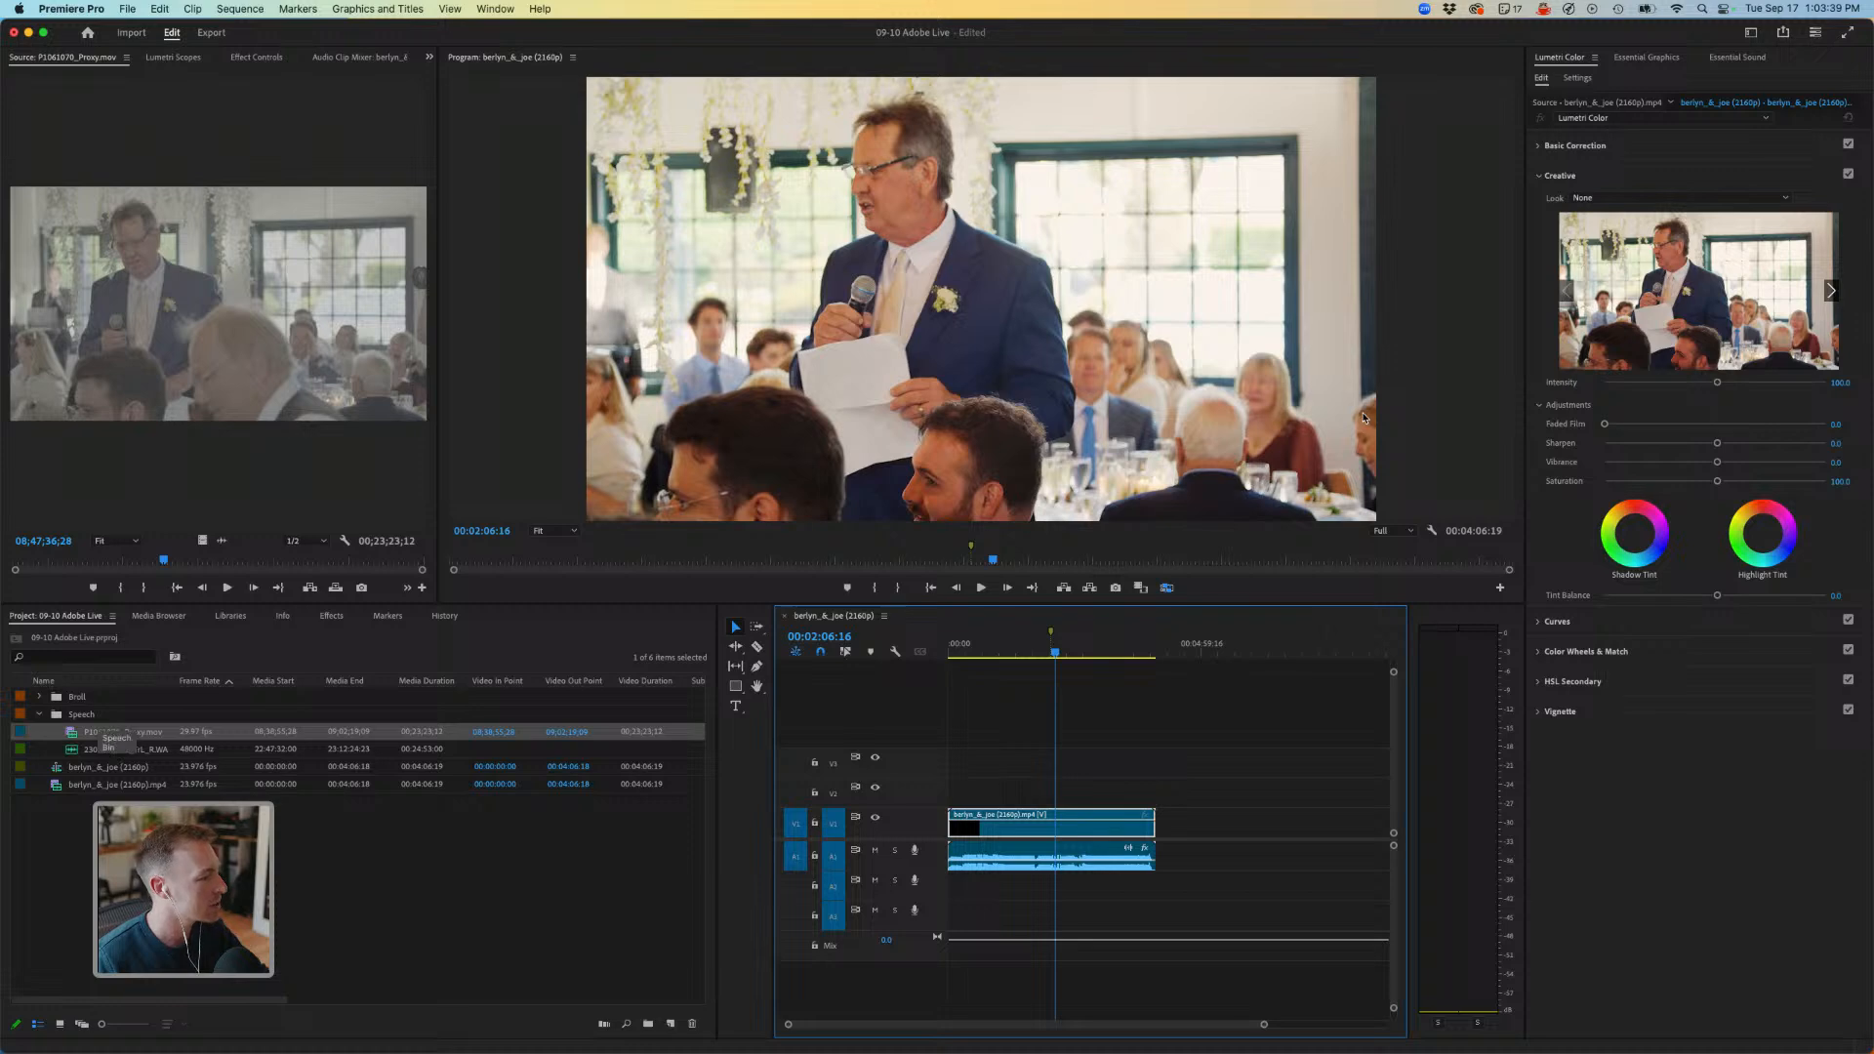
pyautogui.click(81, 714)
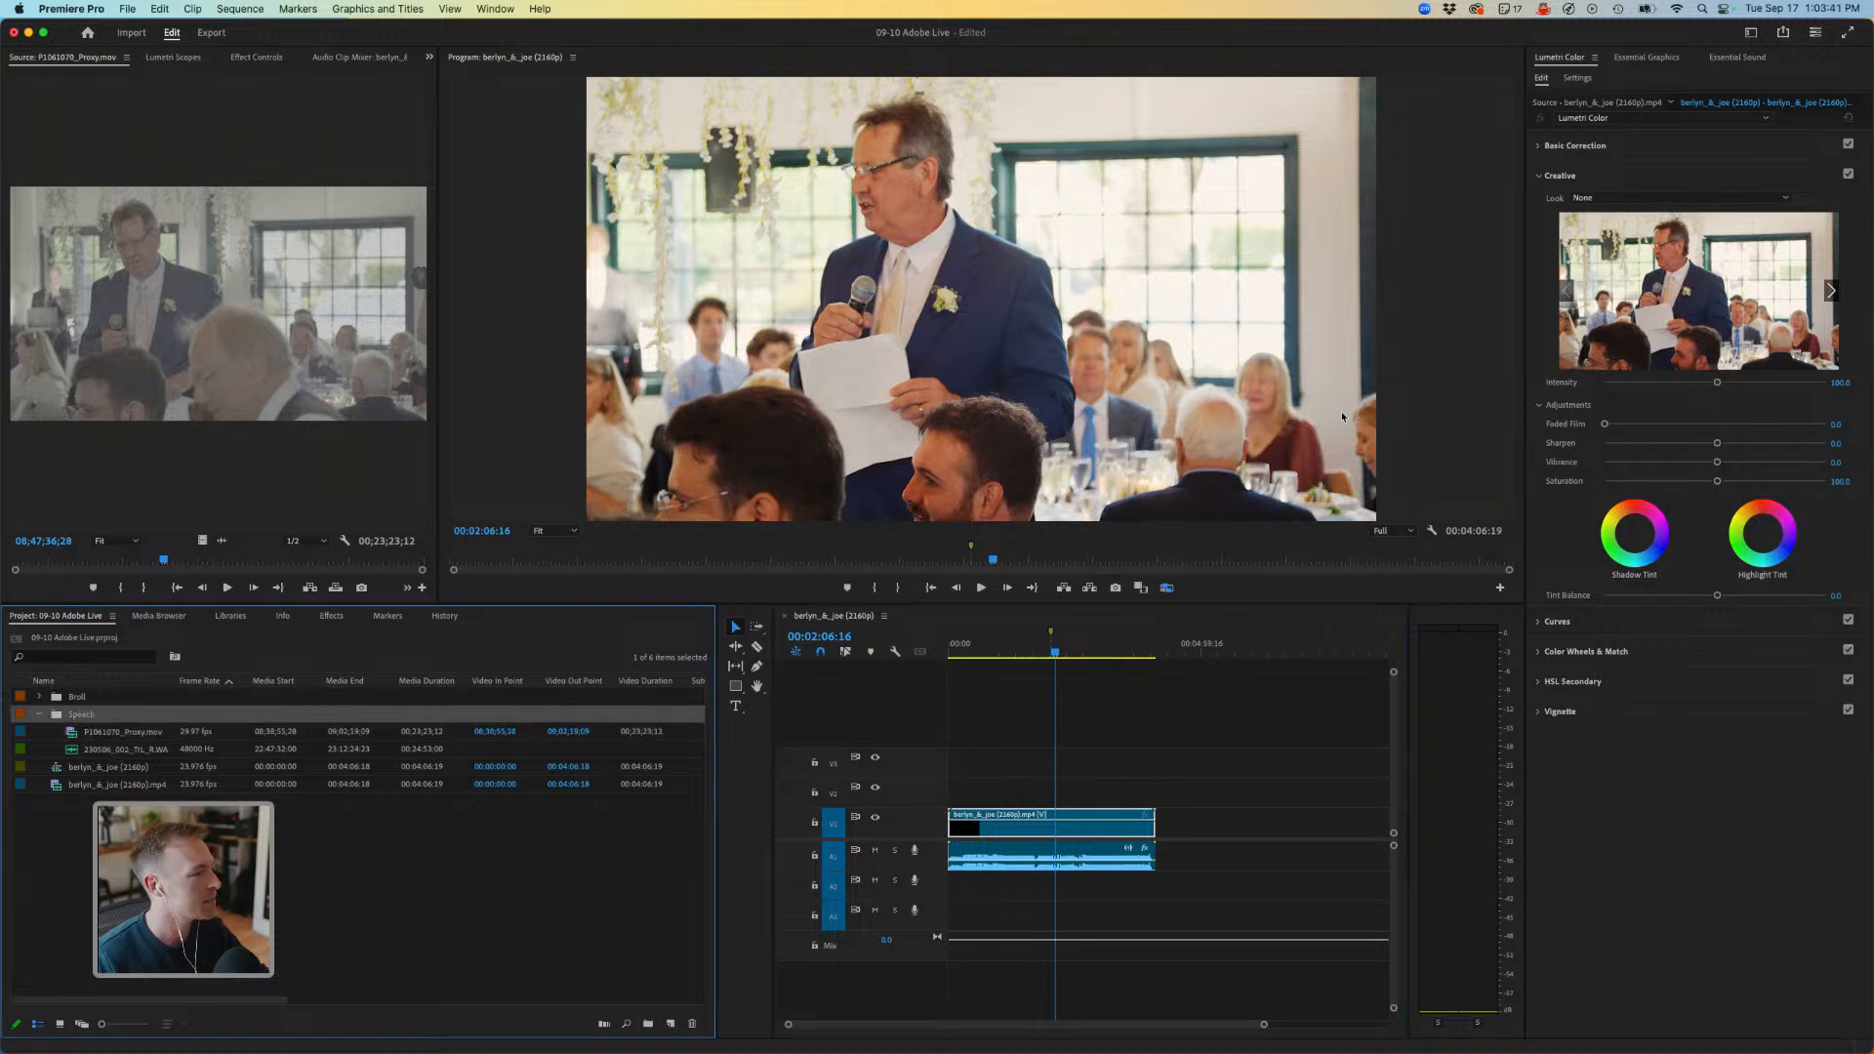
pyautogui.press('Up')
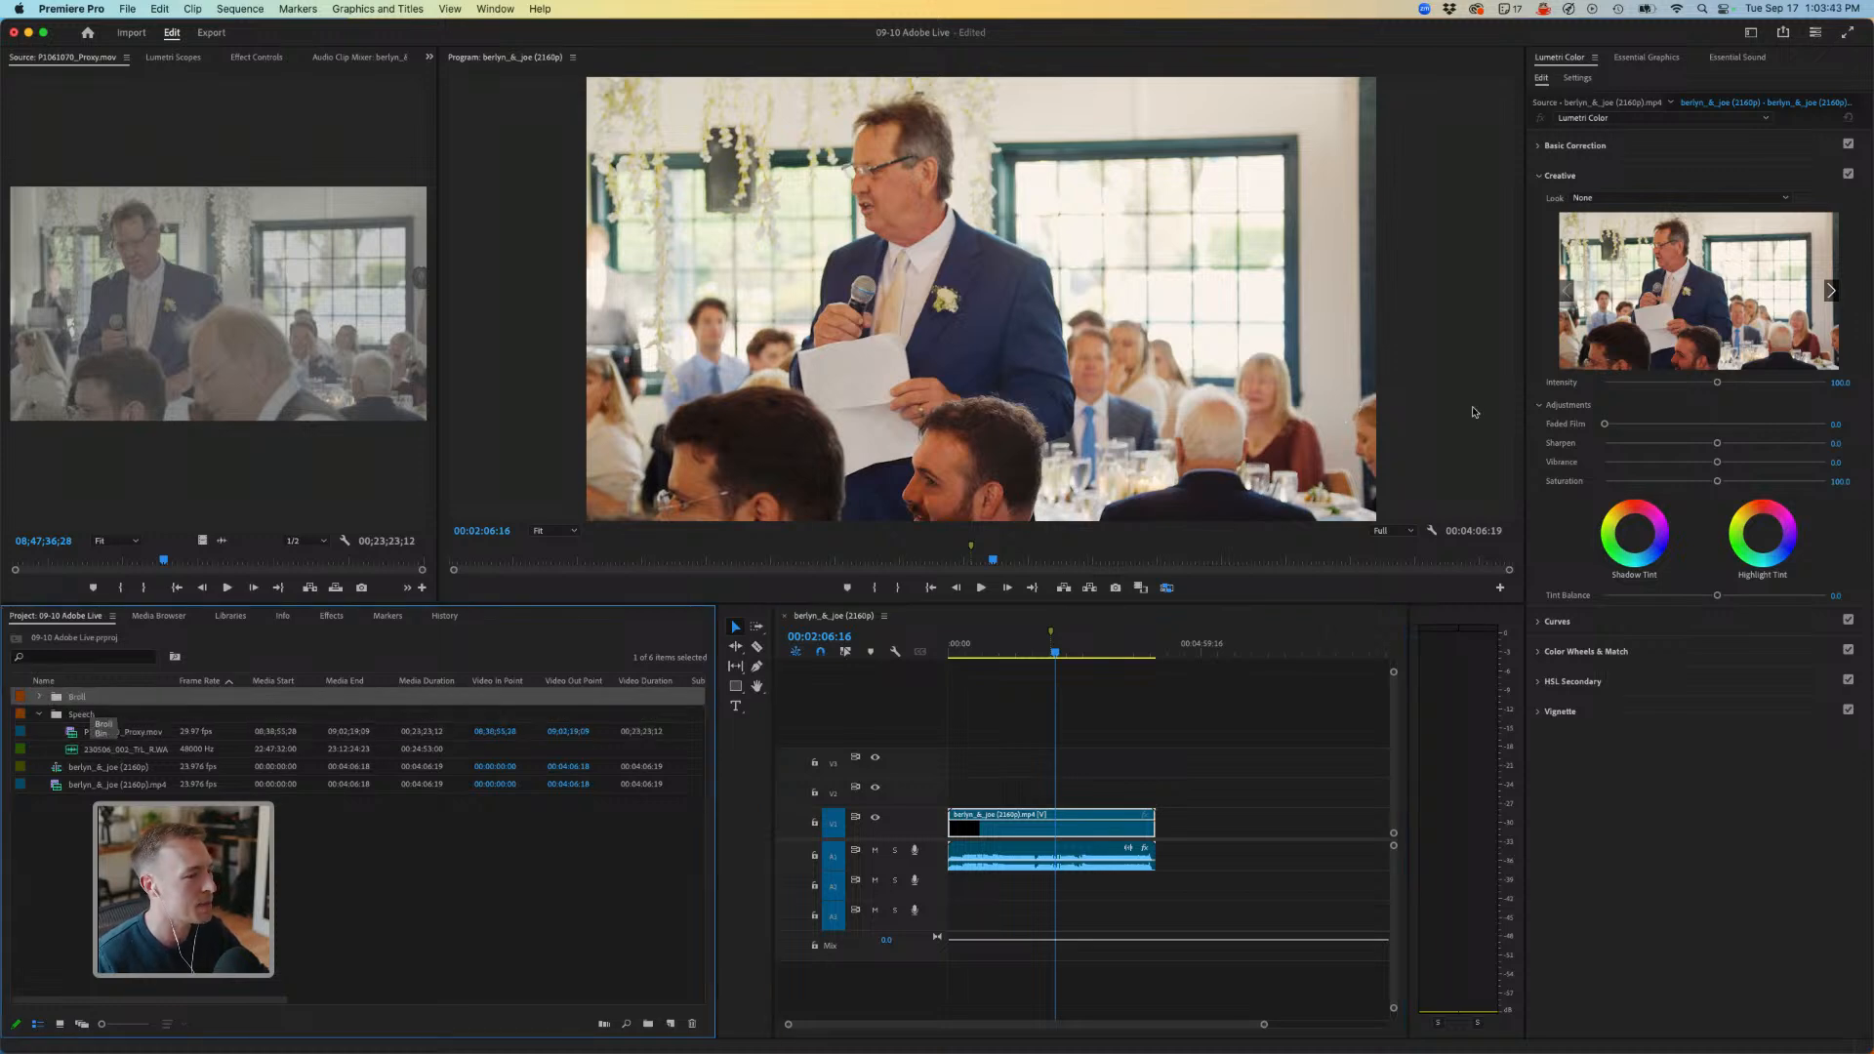
pyautogui.moveTo(1055, 651); pyautogui.dragTo(1055, 651)
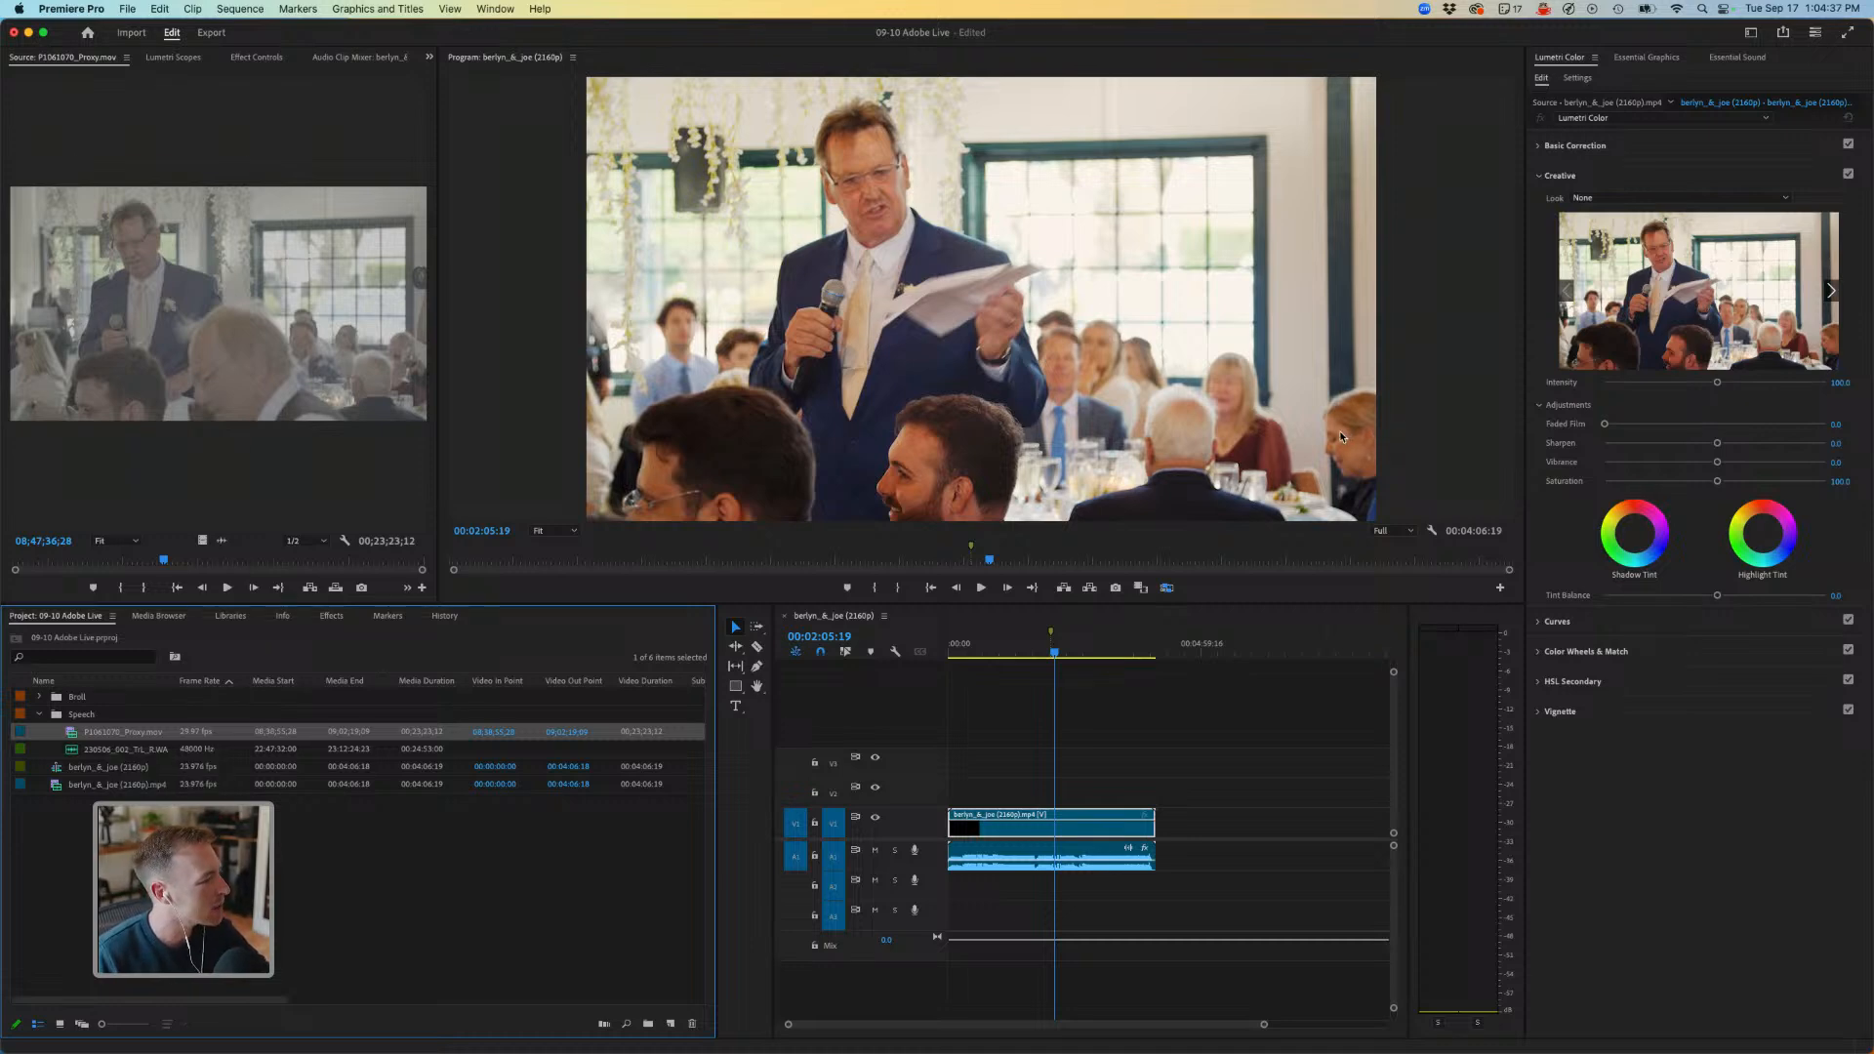
# Review the frame size options for creating proxies of P1061070_Proxy.mov without creating any.
pyautogui.rightClick(76, 732)
pyautogui.moveTo(127, 671)
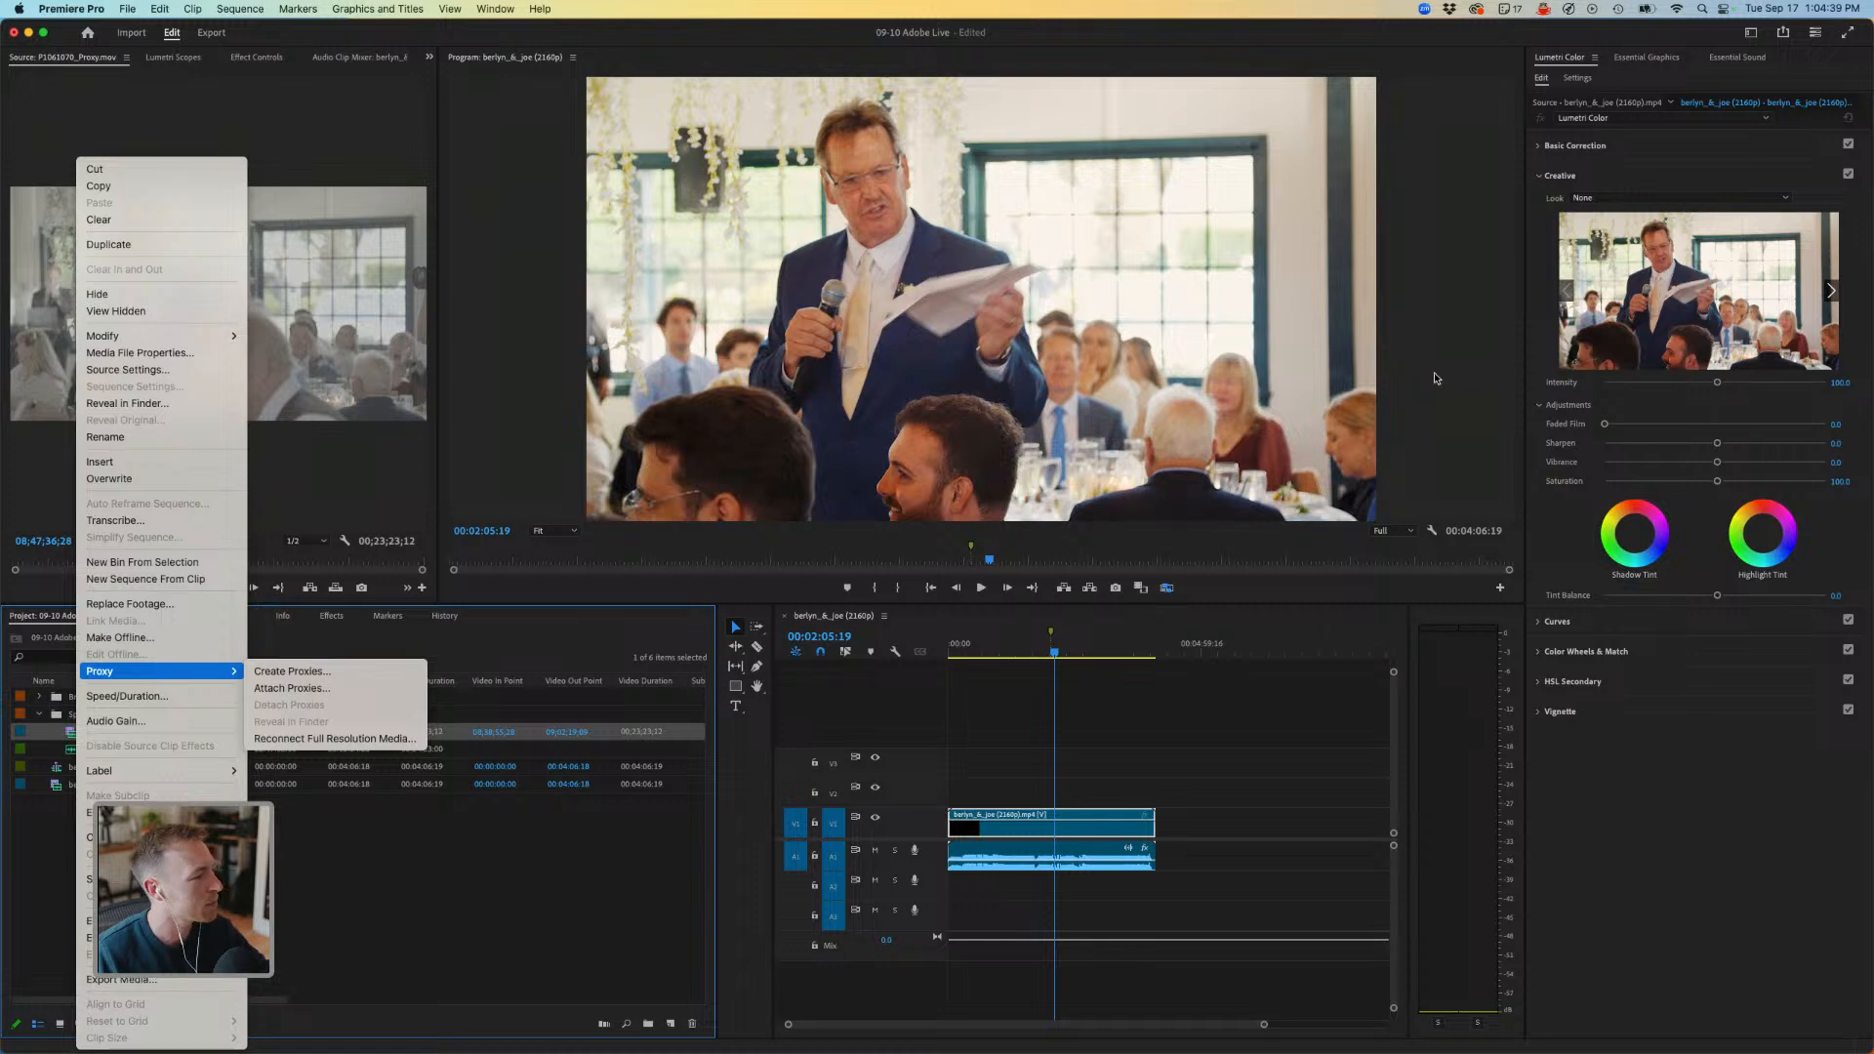
pyautogui.click(314, 672)
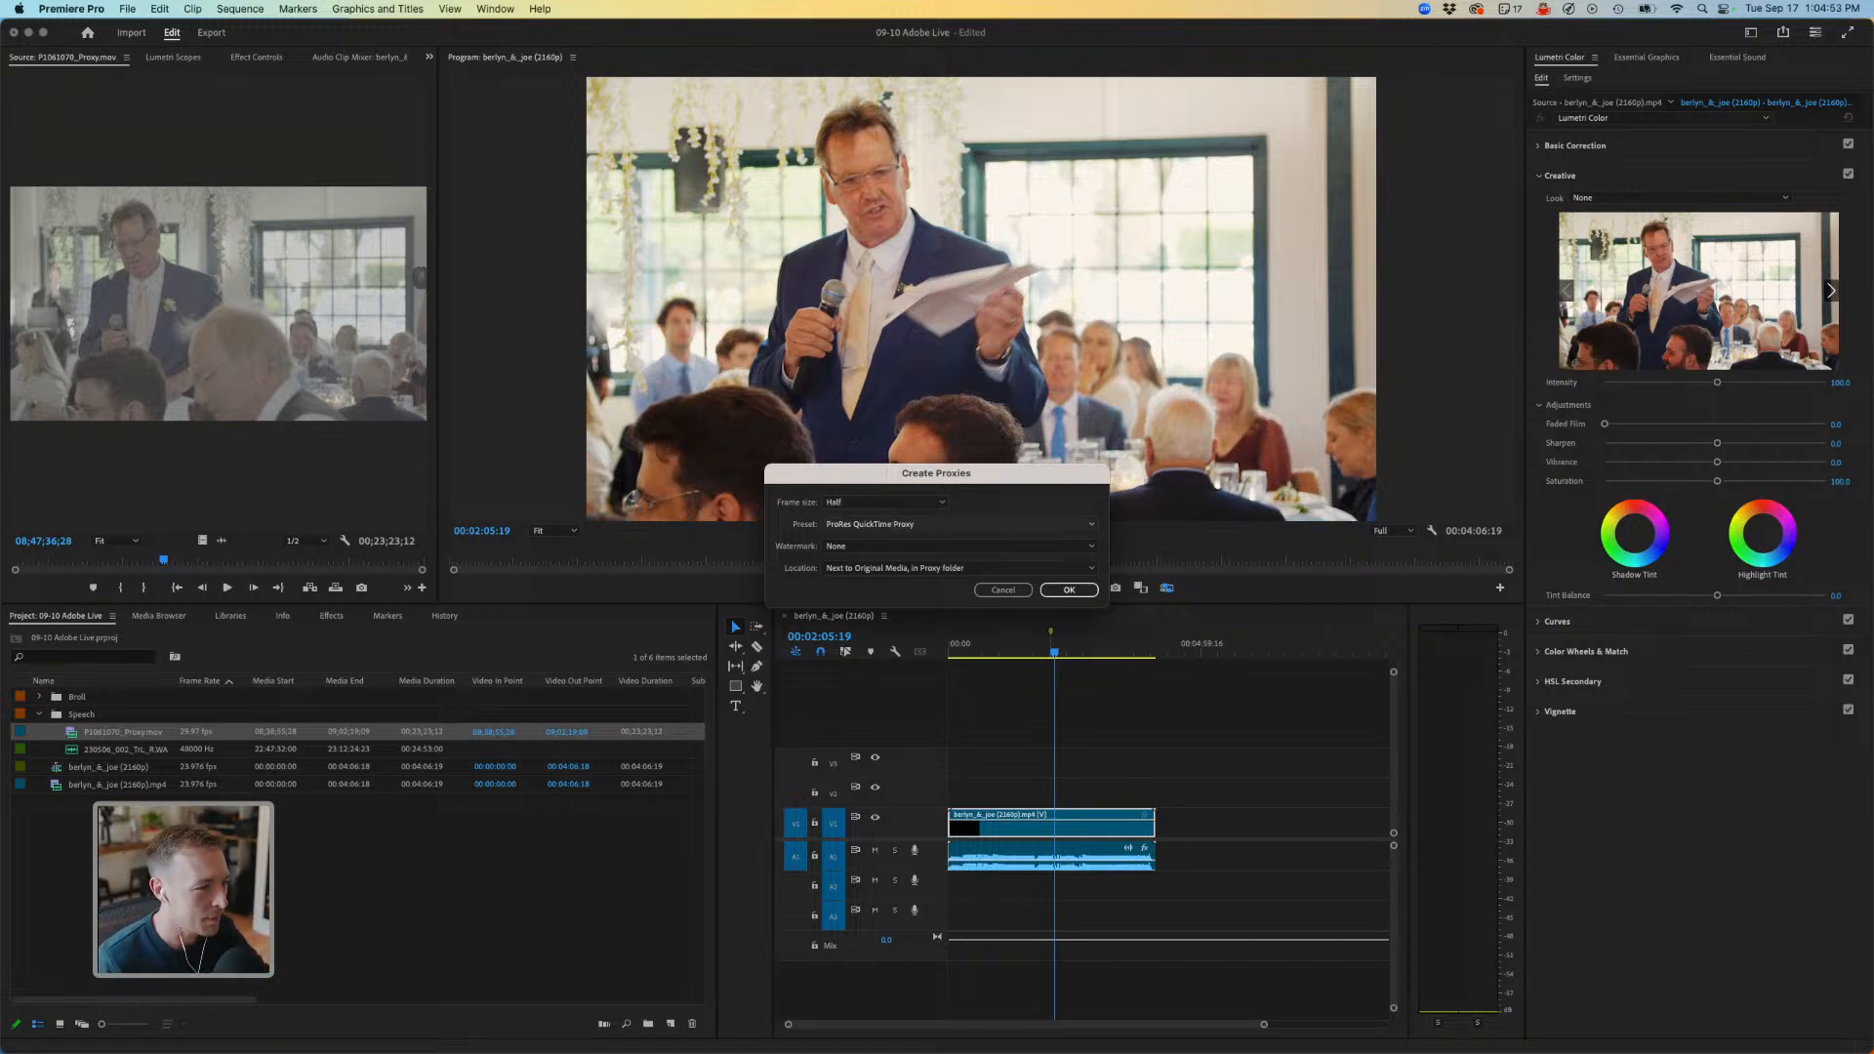
pyautogui.click(883, 501)
pyautogui.click(845, 534)
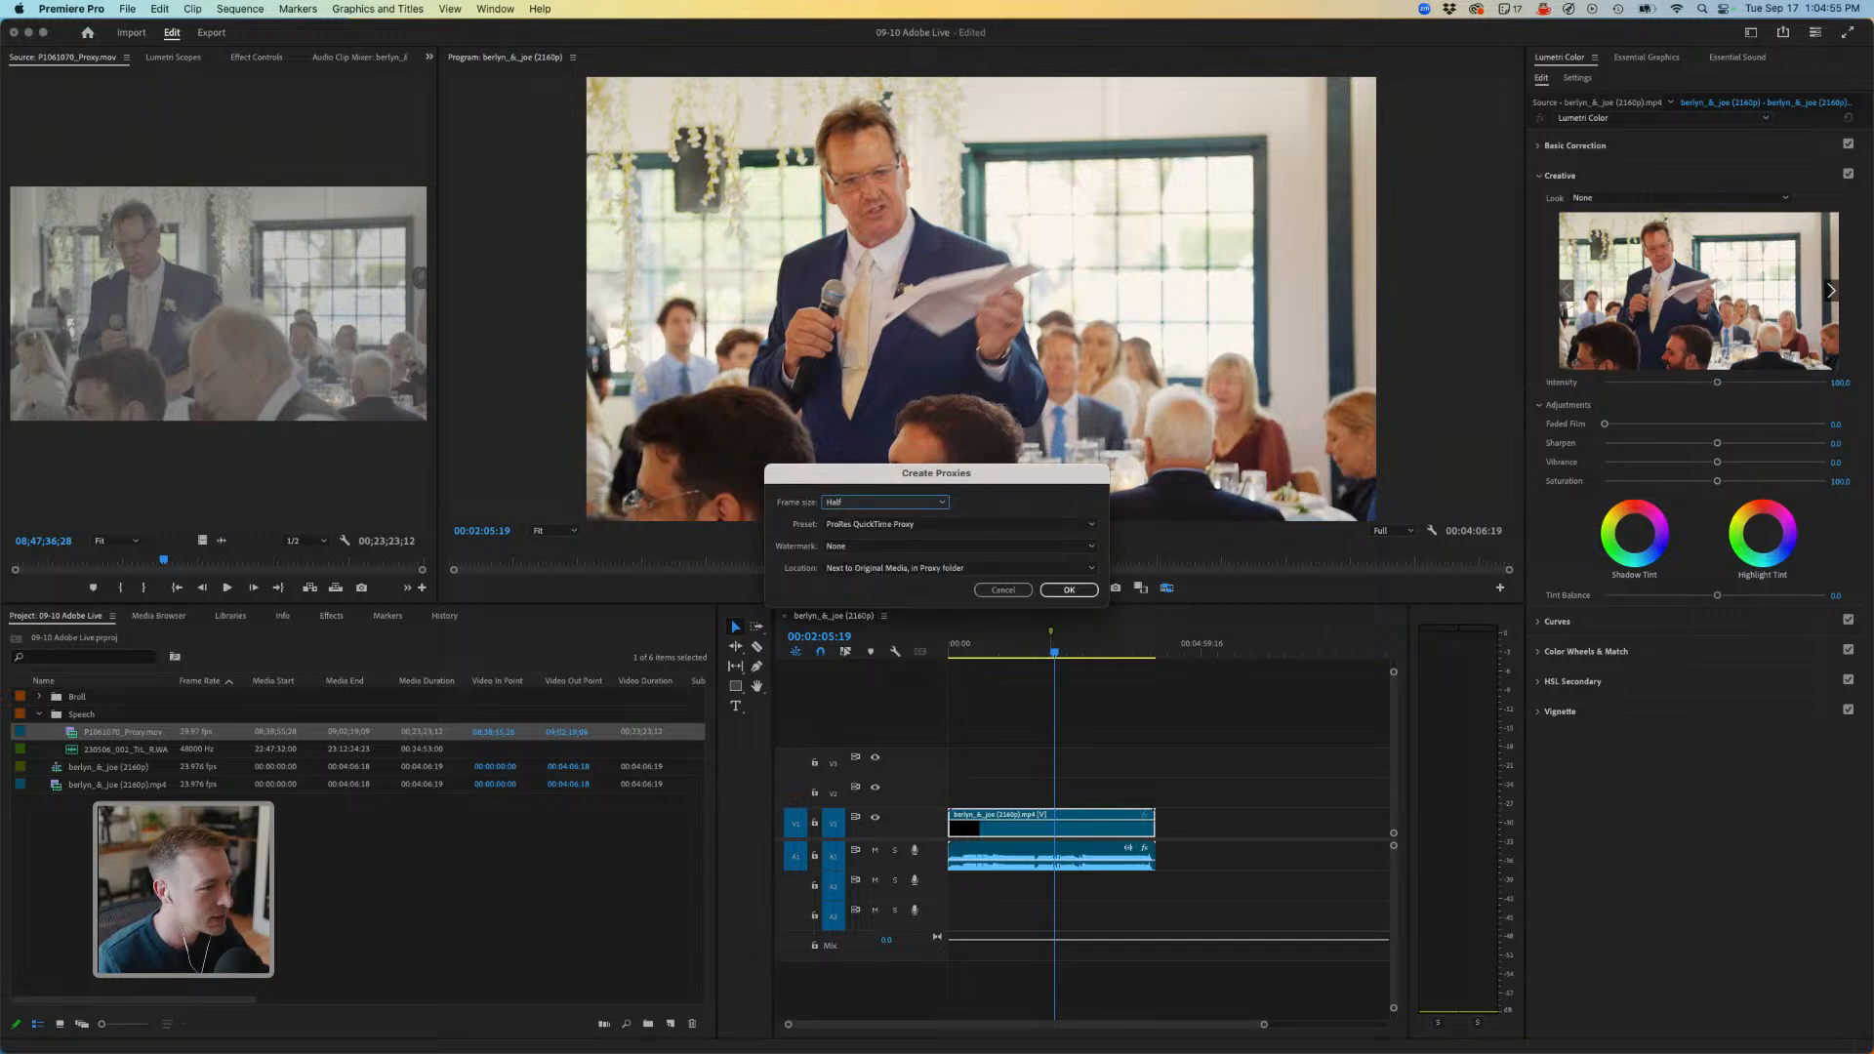
pyautogui.press('space')
pyautogui.click(883, 501)
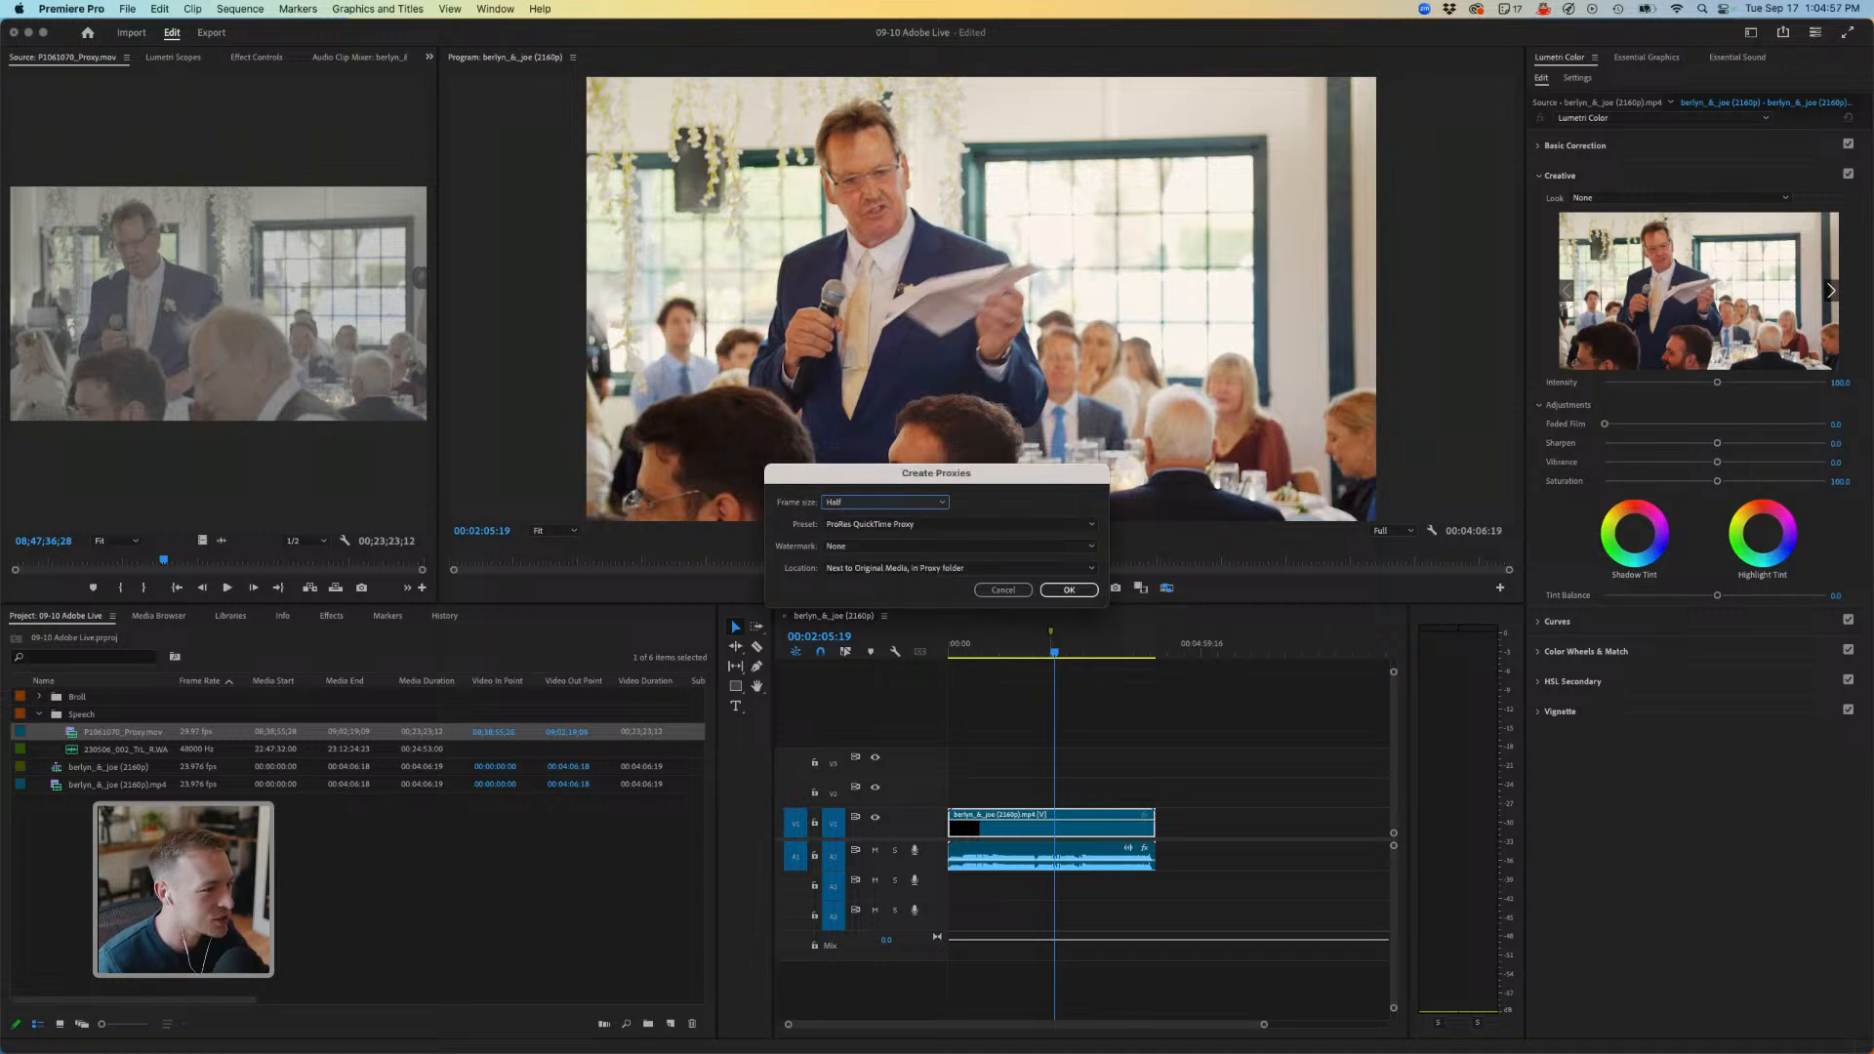
pyautogui.click(883, 501)
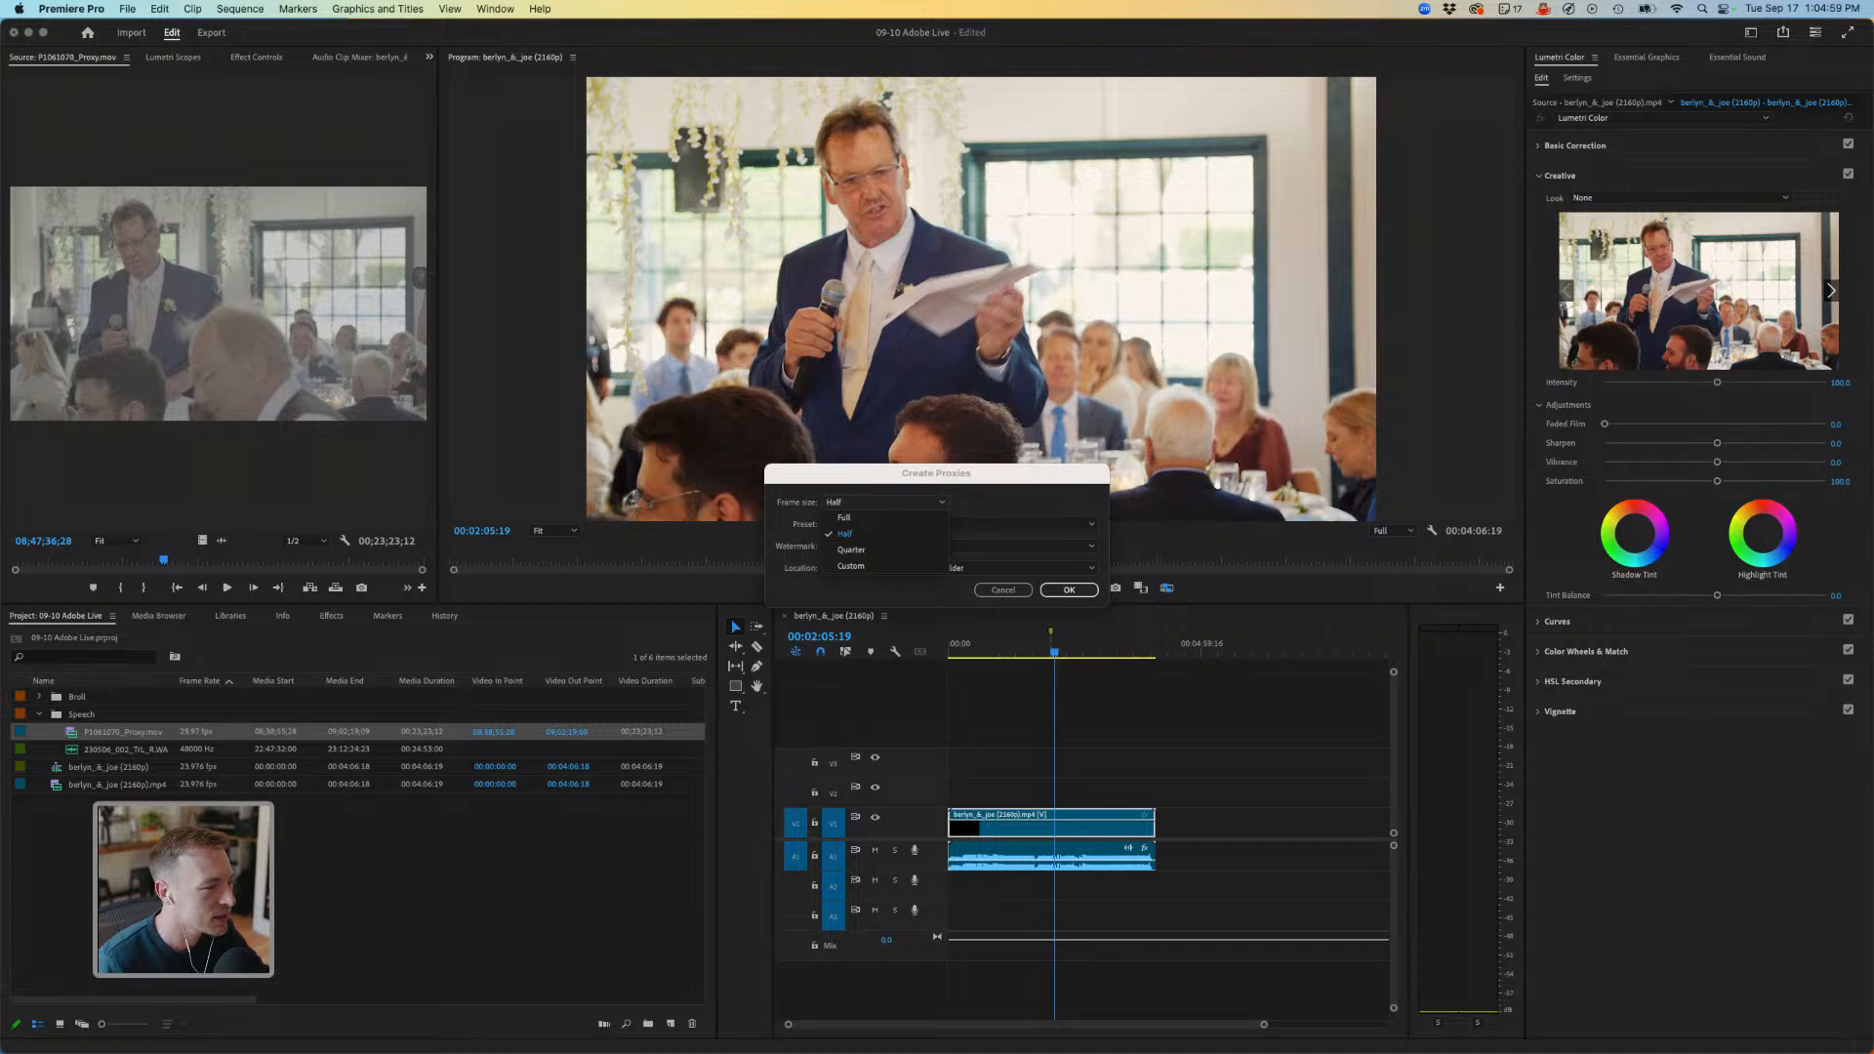
pyautogui.click(859, 534)
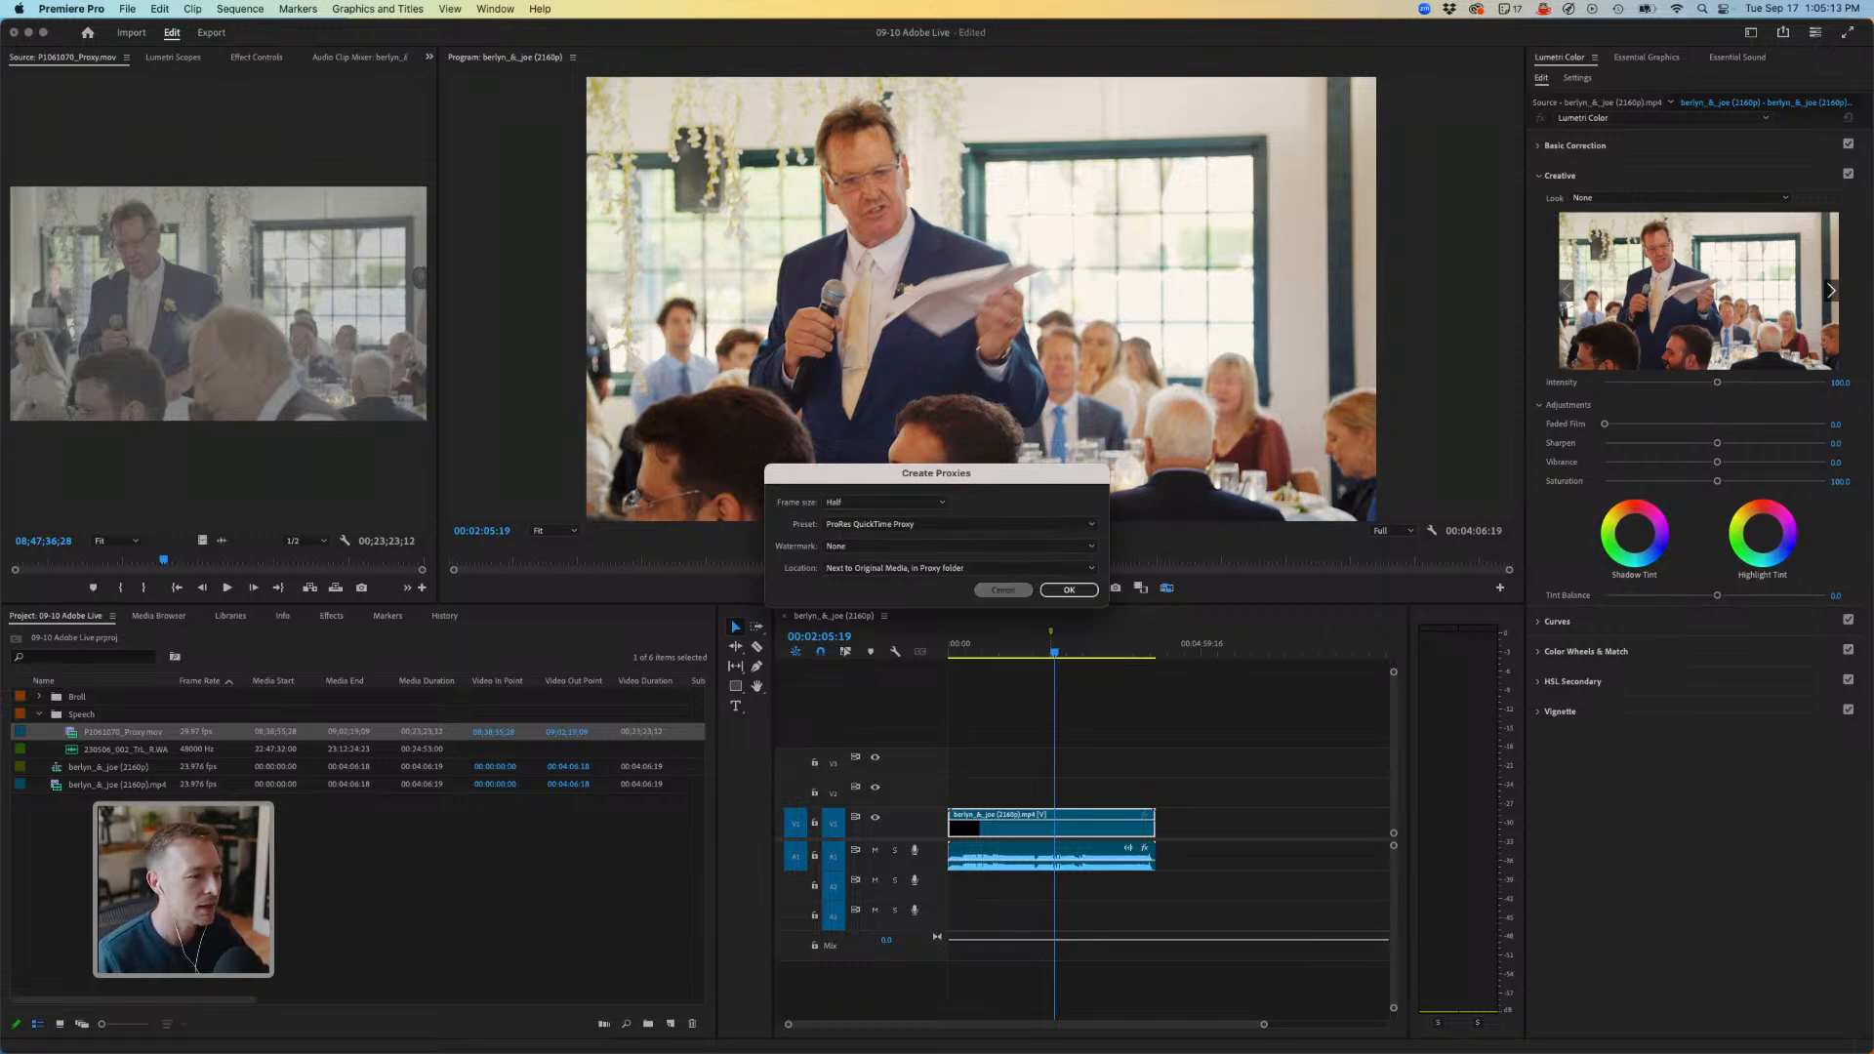
pyautogui.click(1003, 590)
# Create a new sequence from the P1061070_Proxy.mov clip.
pyautogui.rightClick(74, 732)
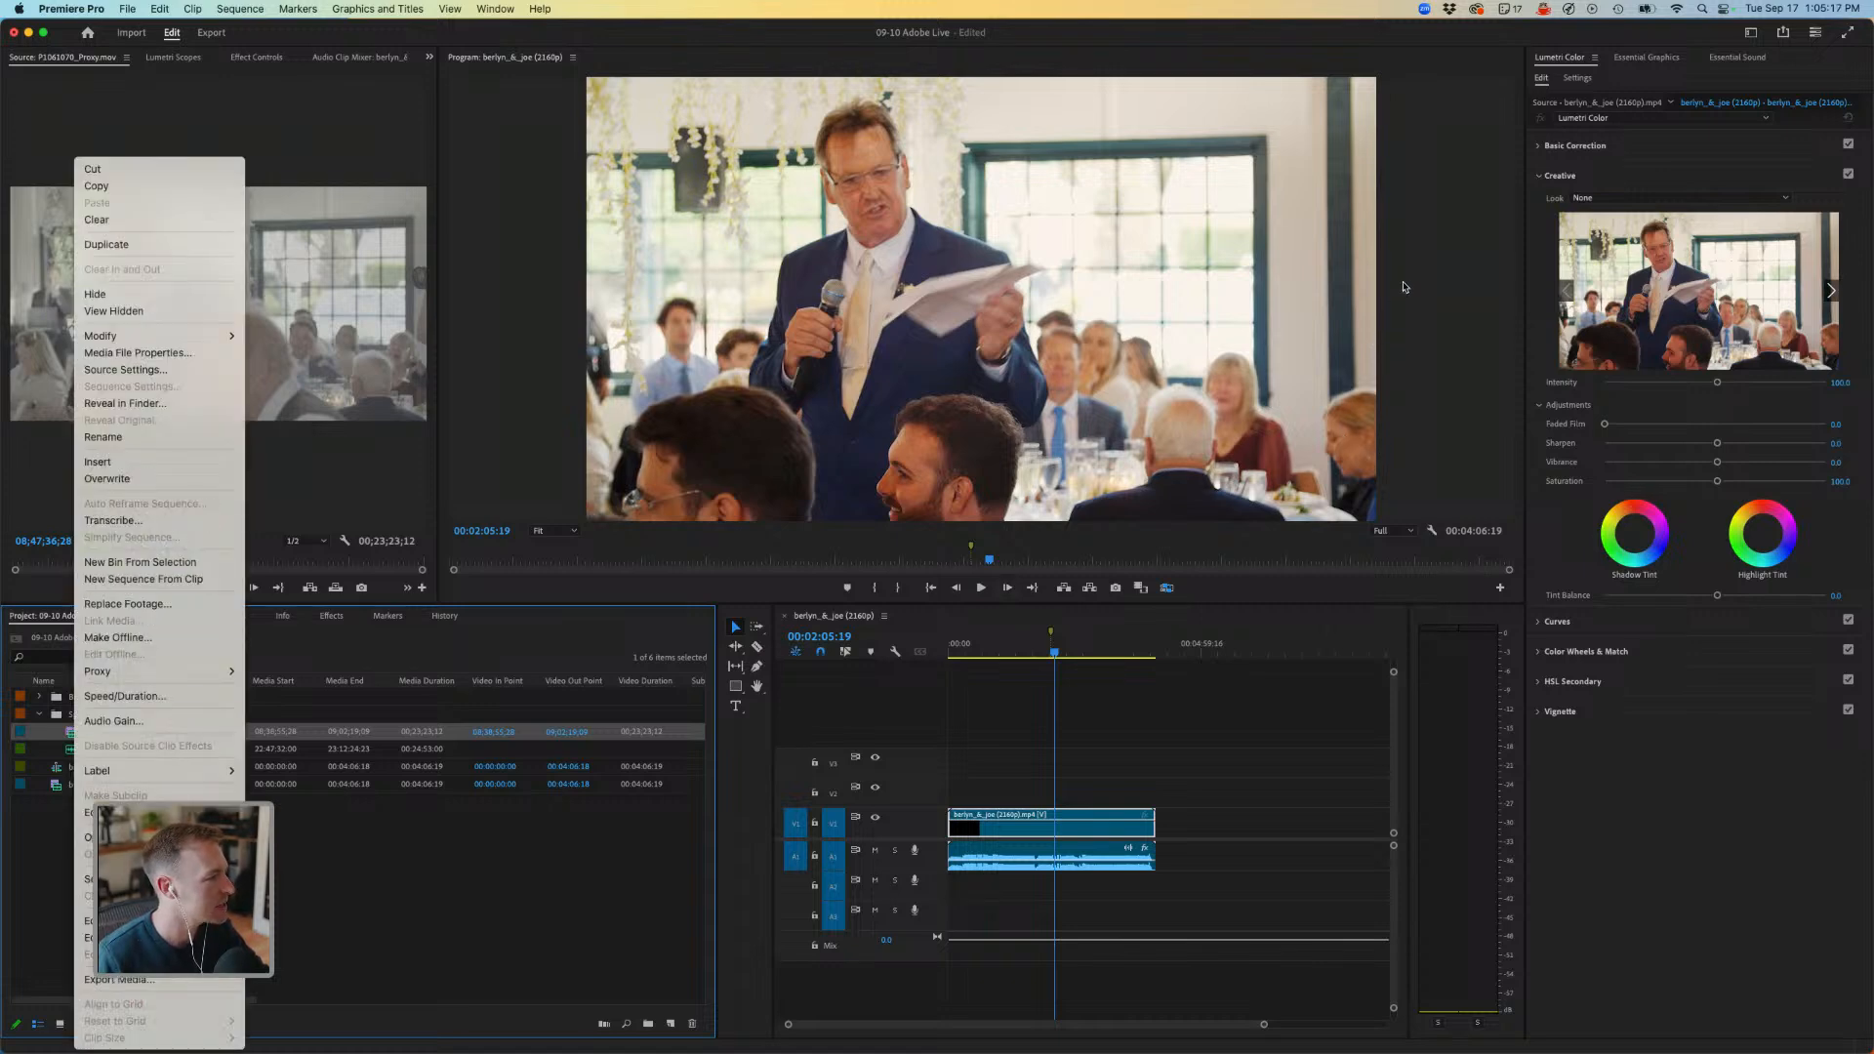
pyautogui.click(1462, 352)
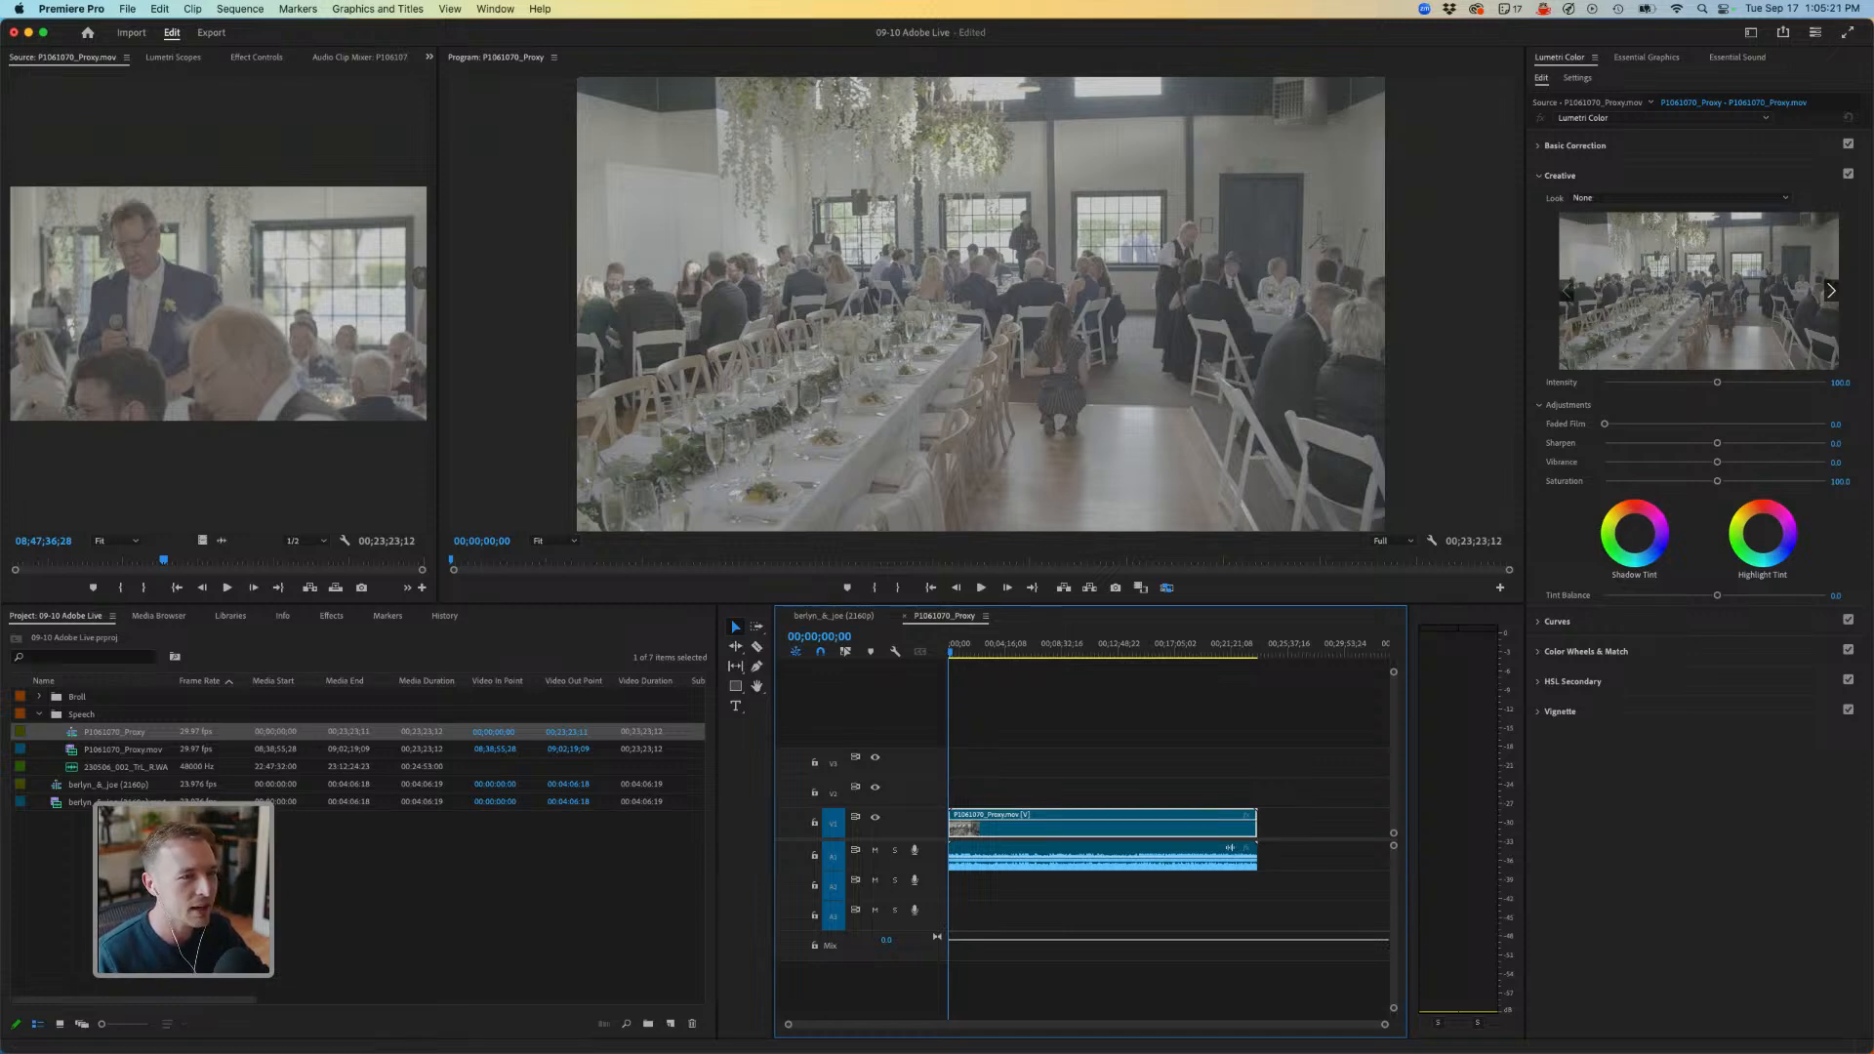
# Apply the VLogL to Natural input LUT to the speech clip in Lumetri's Basic Correction.
pyautogui.click(1574, 145)
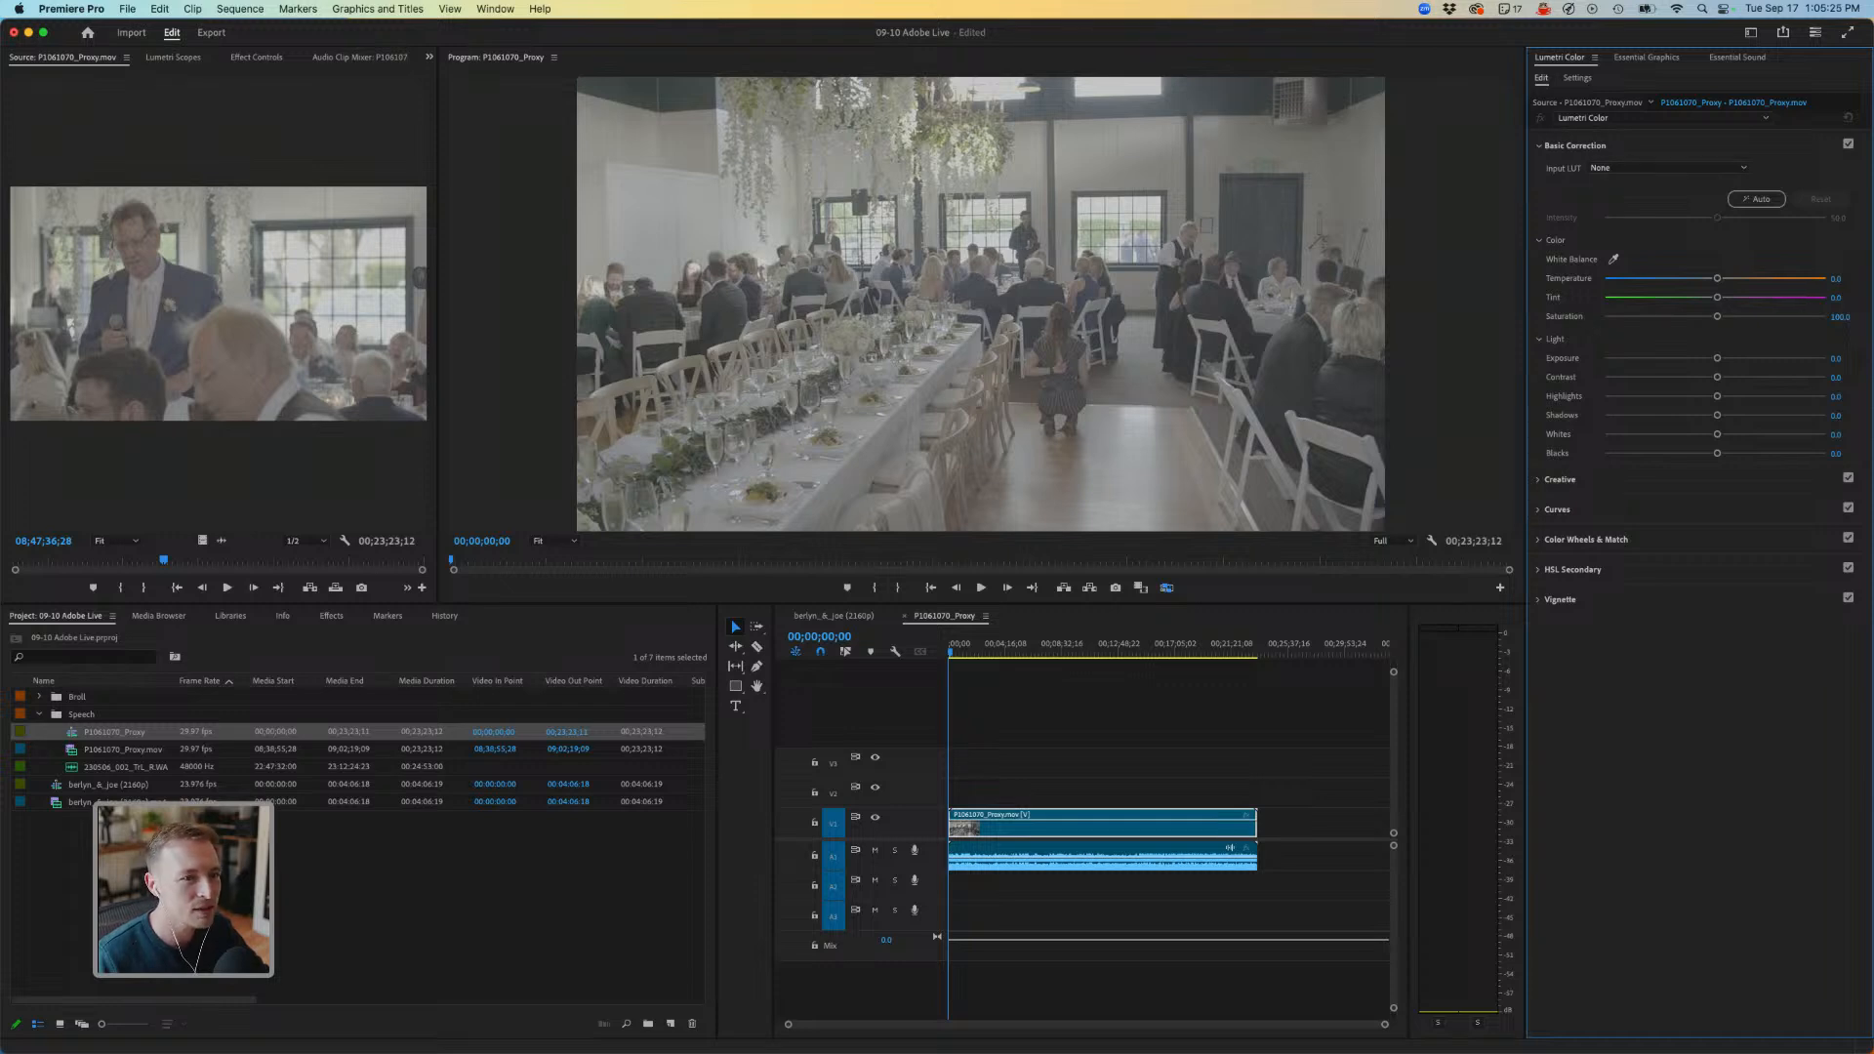
pyautogui.click(1751, 32)
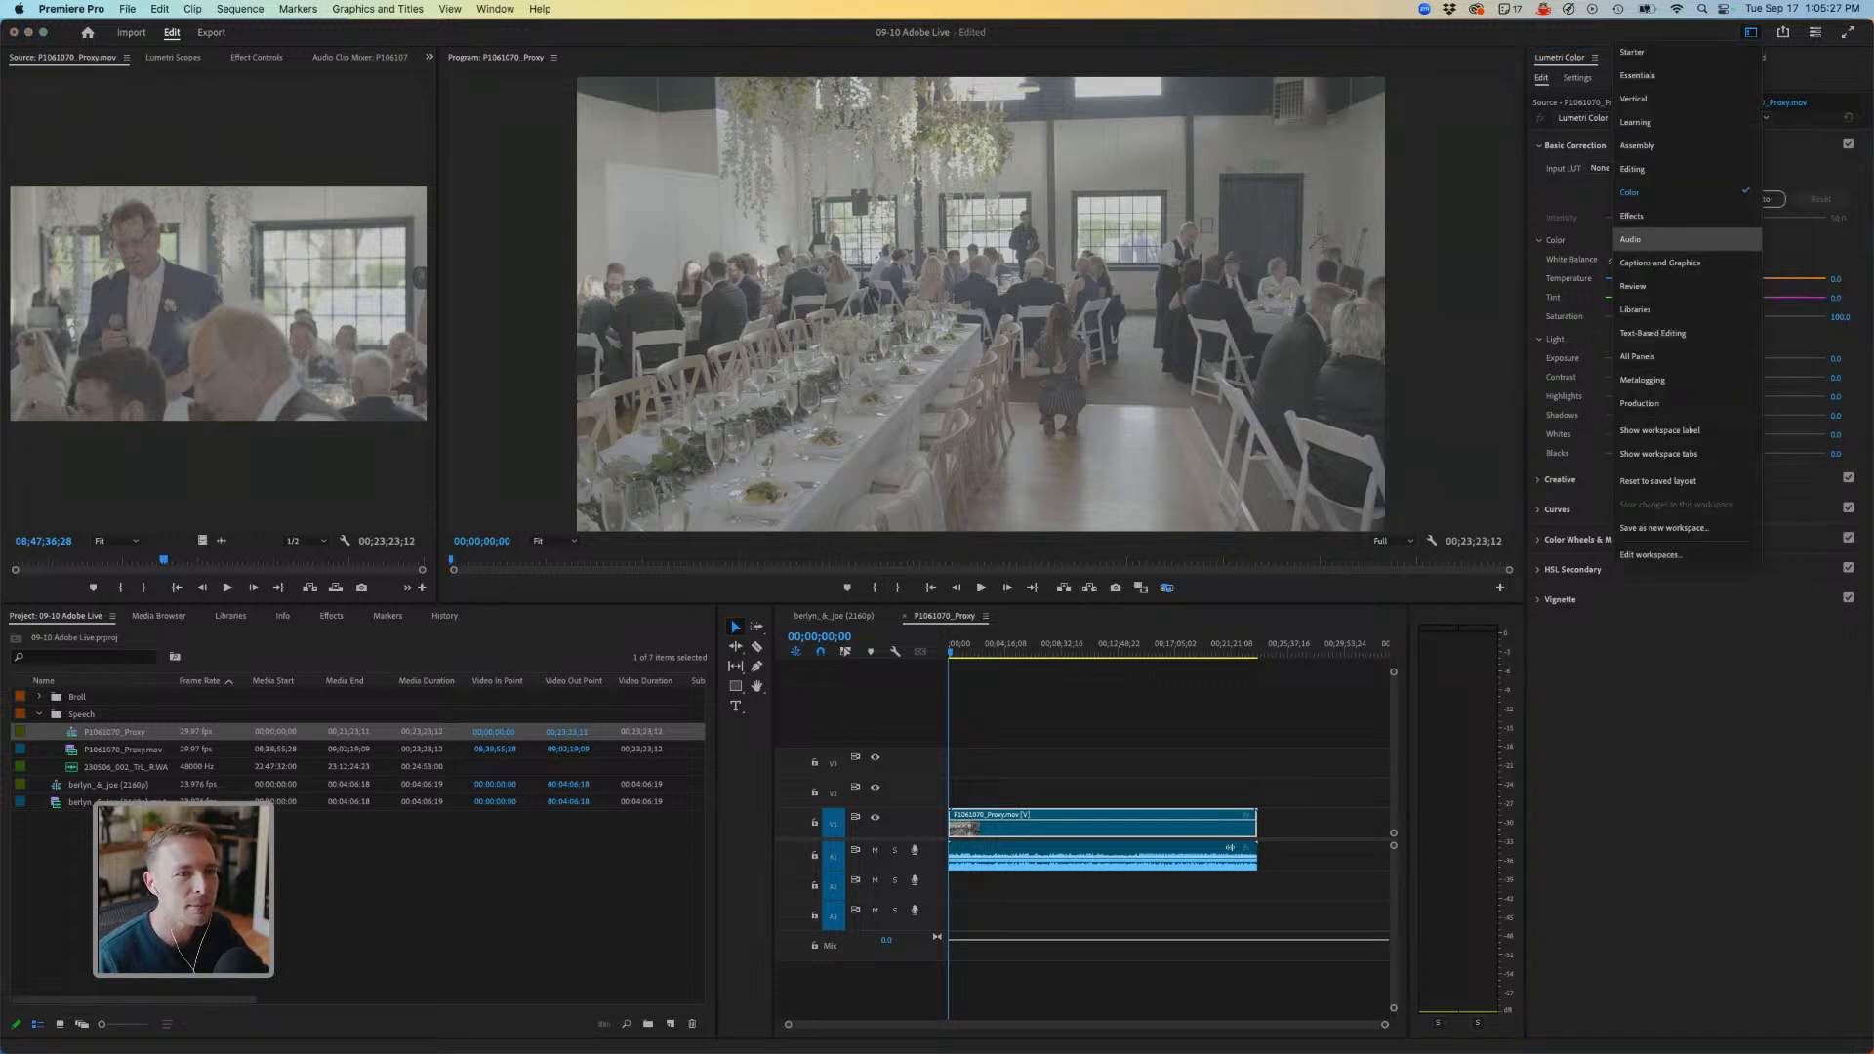
pyautogui.click(1630, 193)
pyautogui.click(1667, 168)
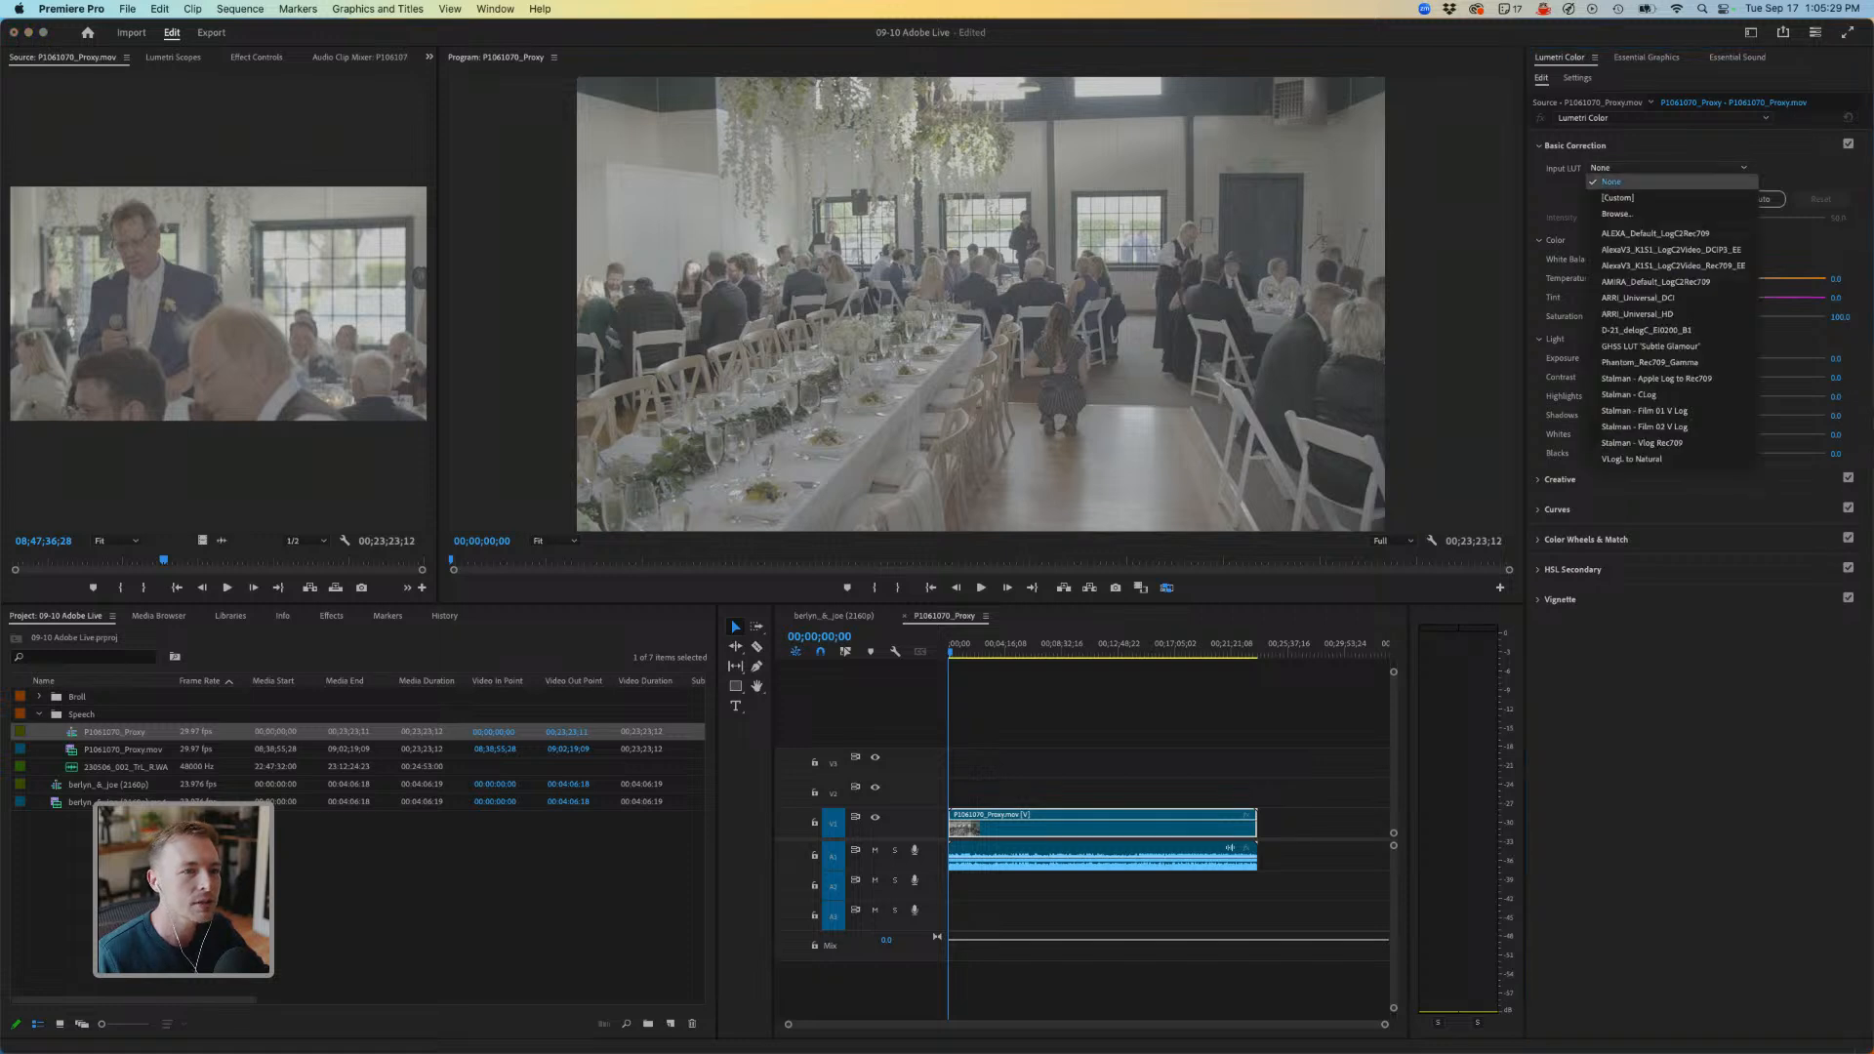
pyautogui.click(1632, 459)
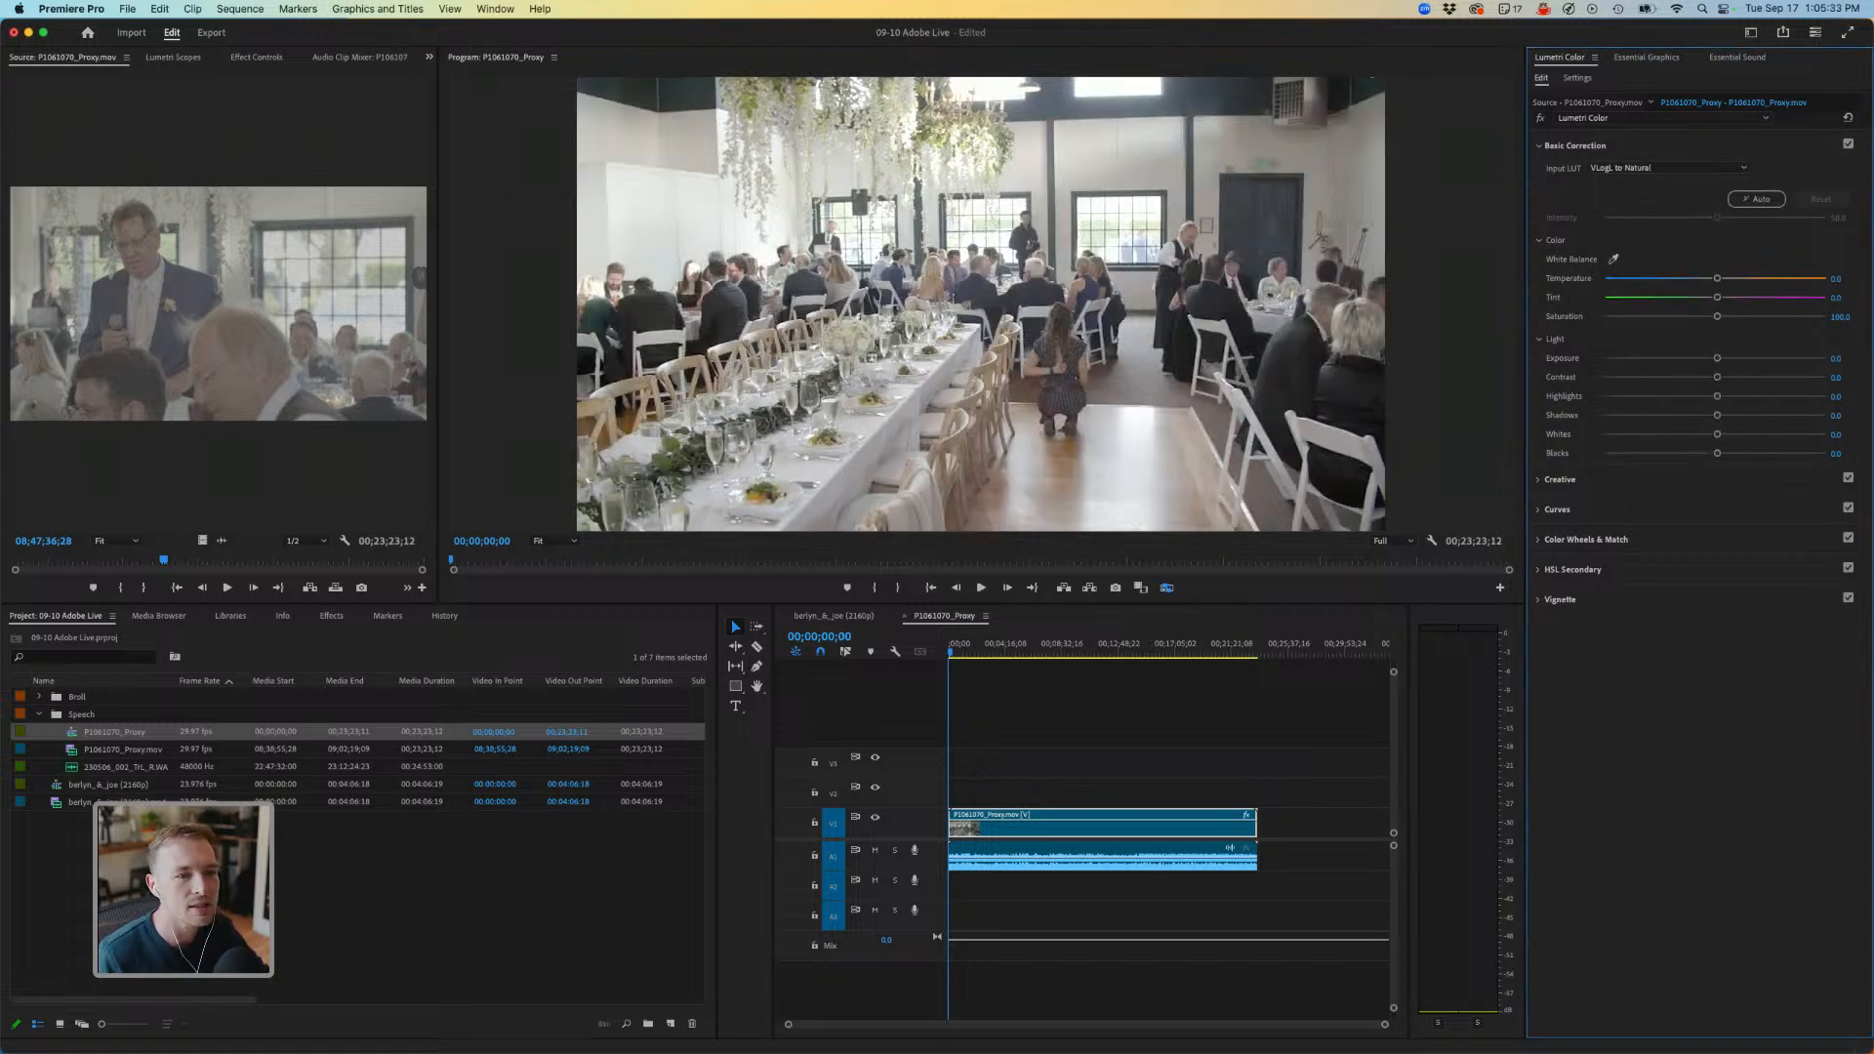
# Apply the TC - MARILYN creative look to the speech clip and lower its intensity to about 58.
pyautogui.click(1560, 479)
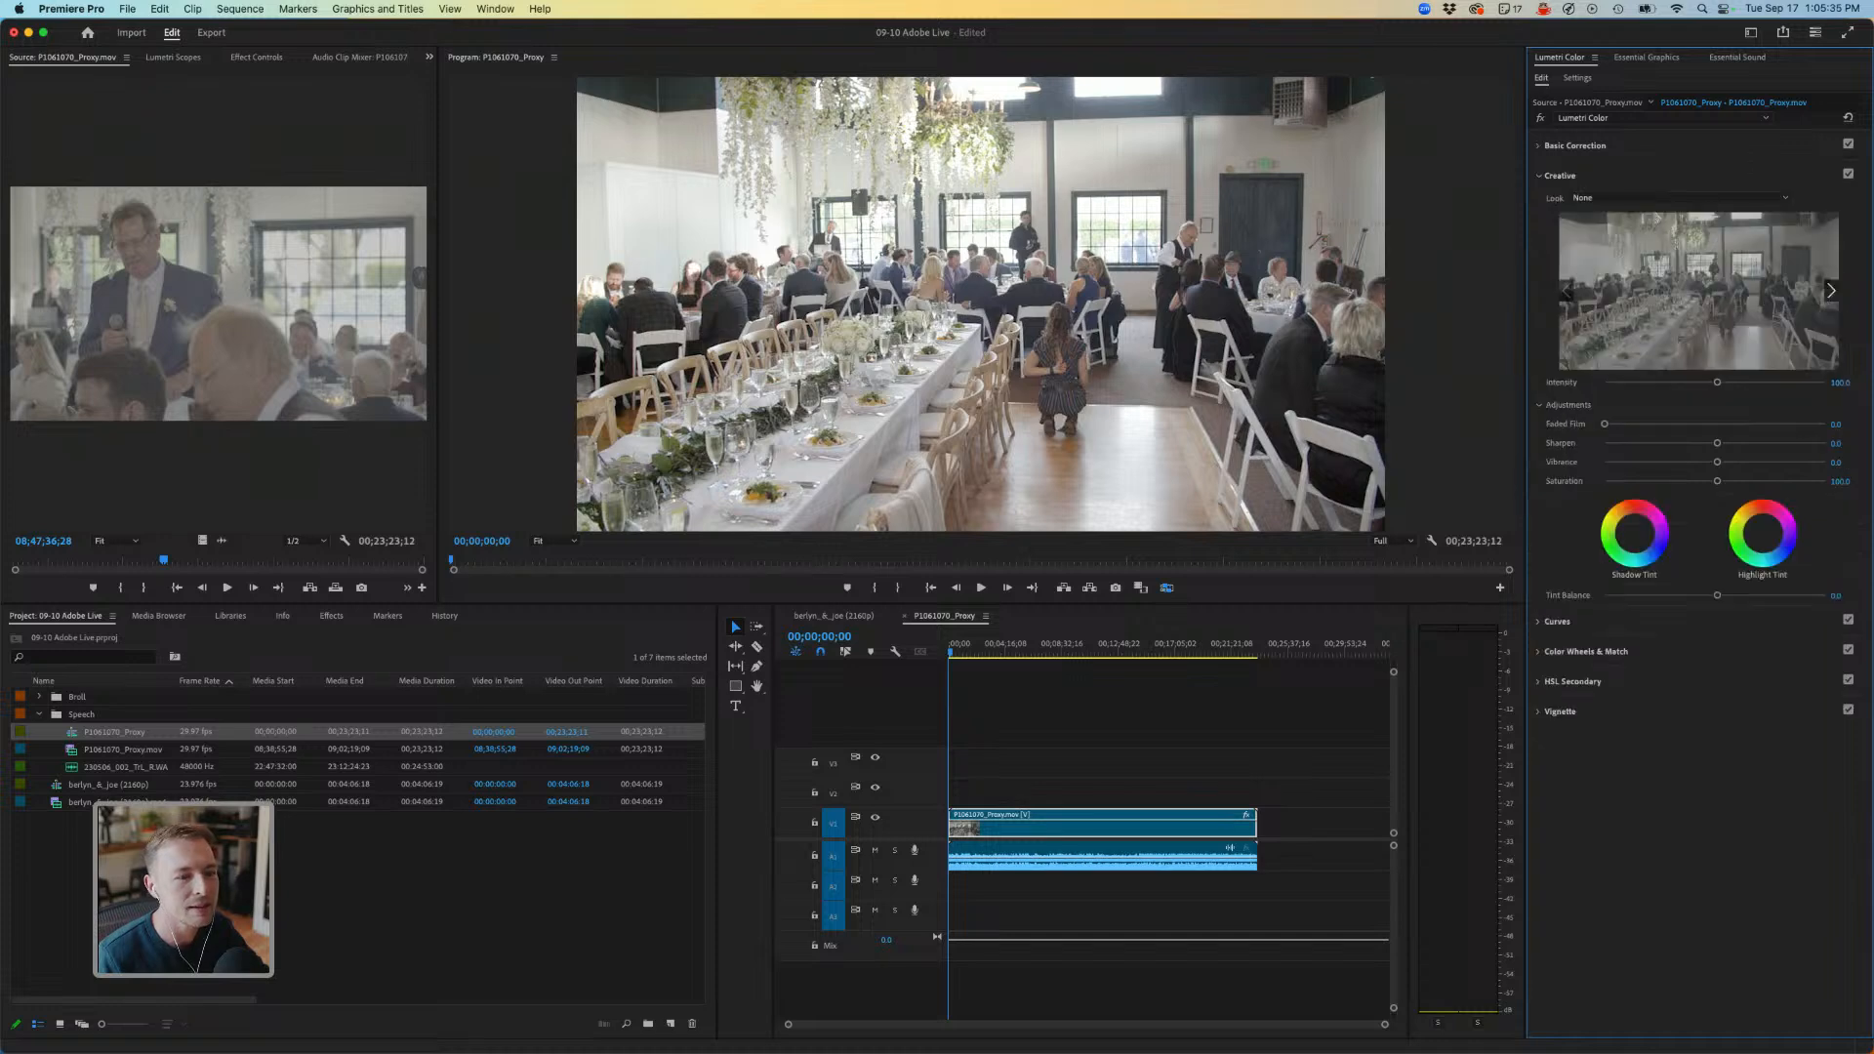
pyautogui.click(1679, 197)
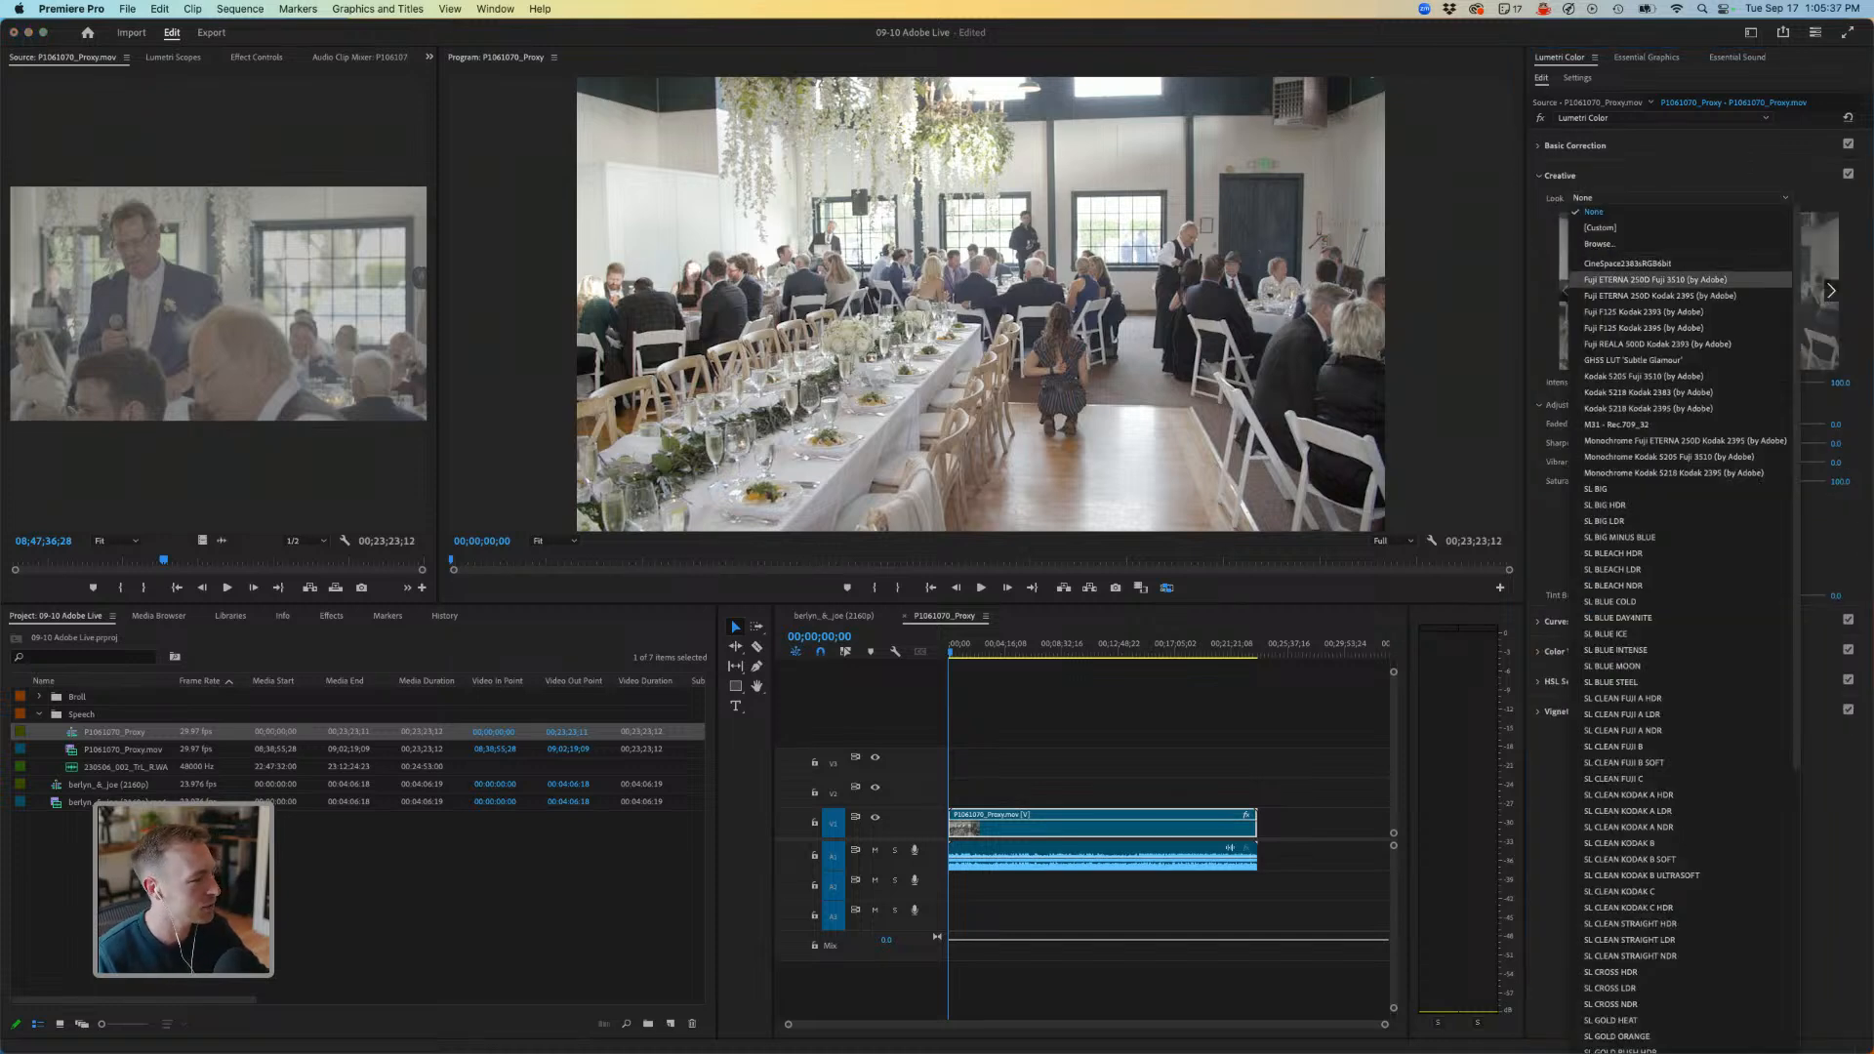
pyautogui.scroll(-8, 1679, 360)
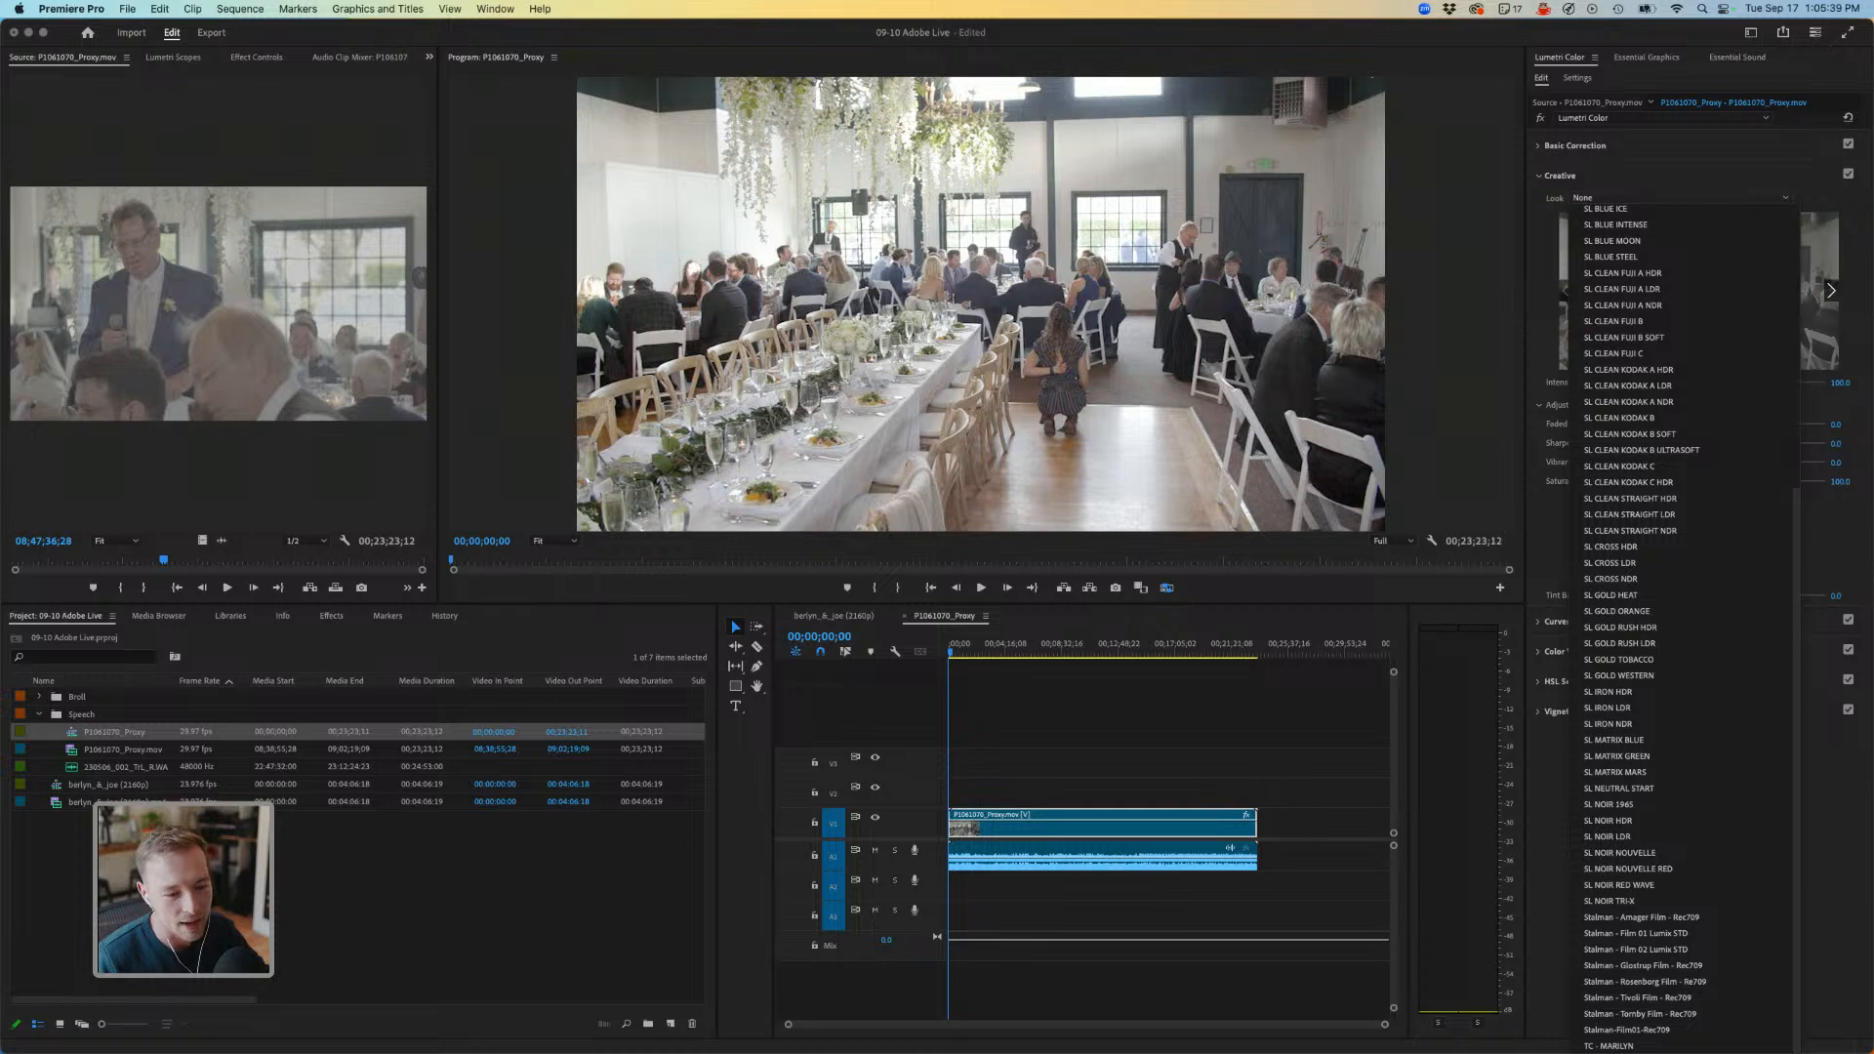
pyautogui.click(1659, 1046)
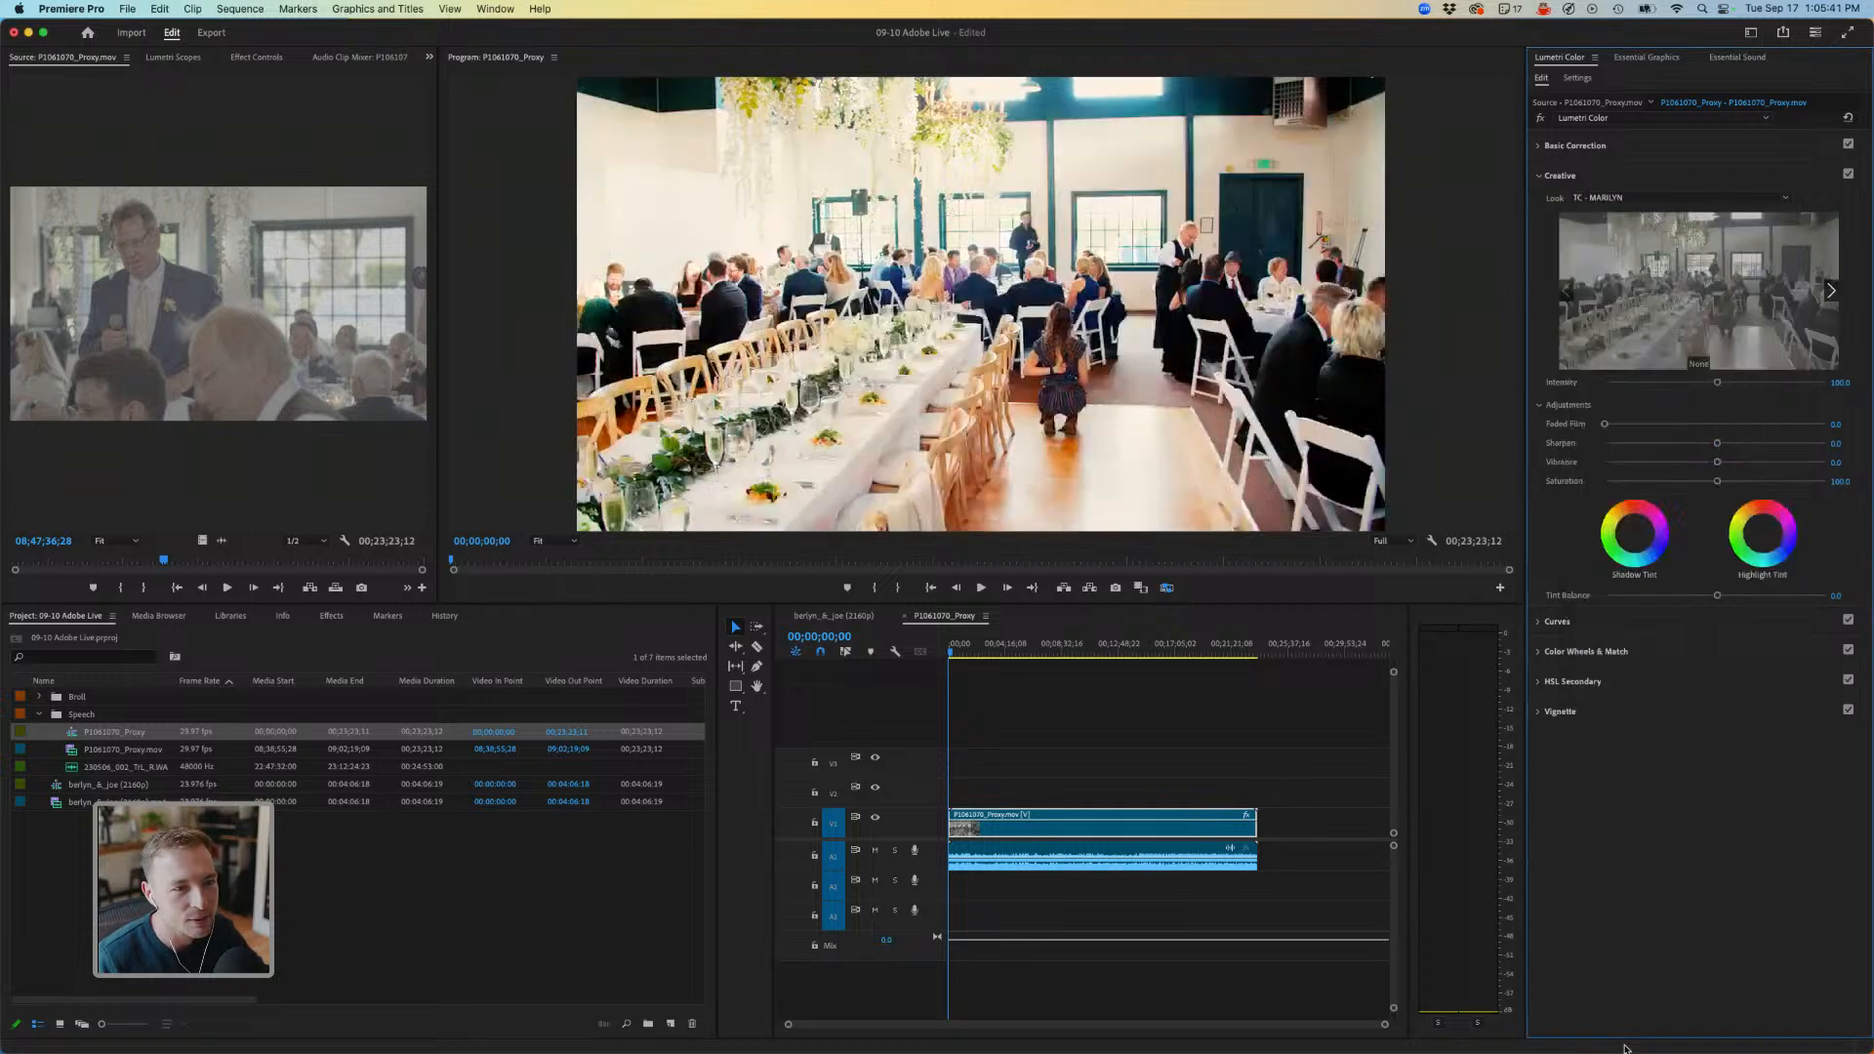
pyautogui.moveTo(1717, 381); pyautogui.dragTo(1663, 382)
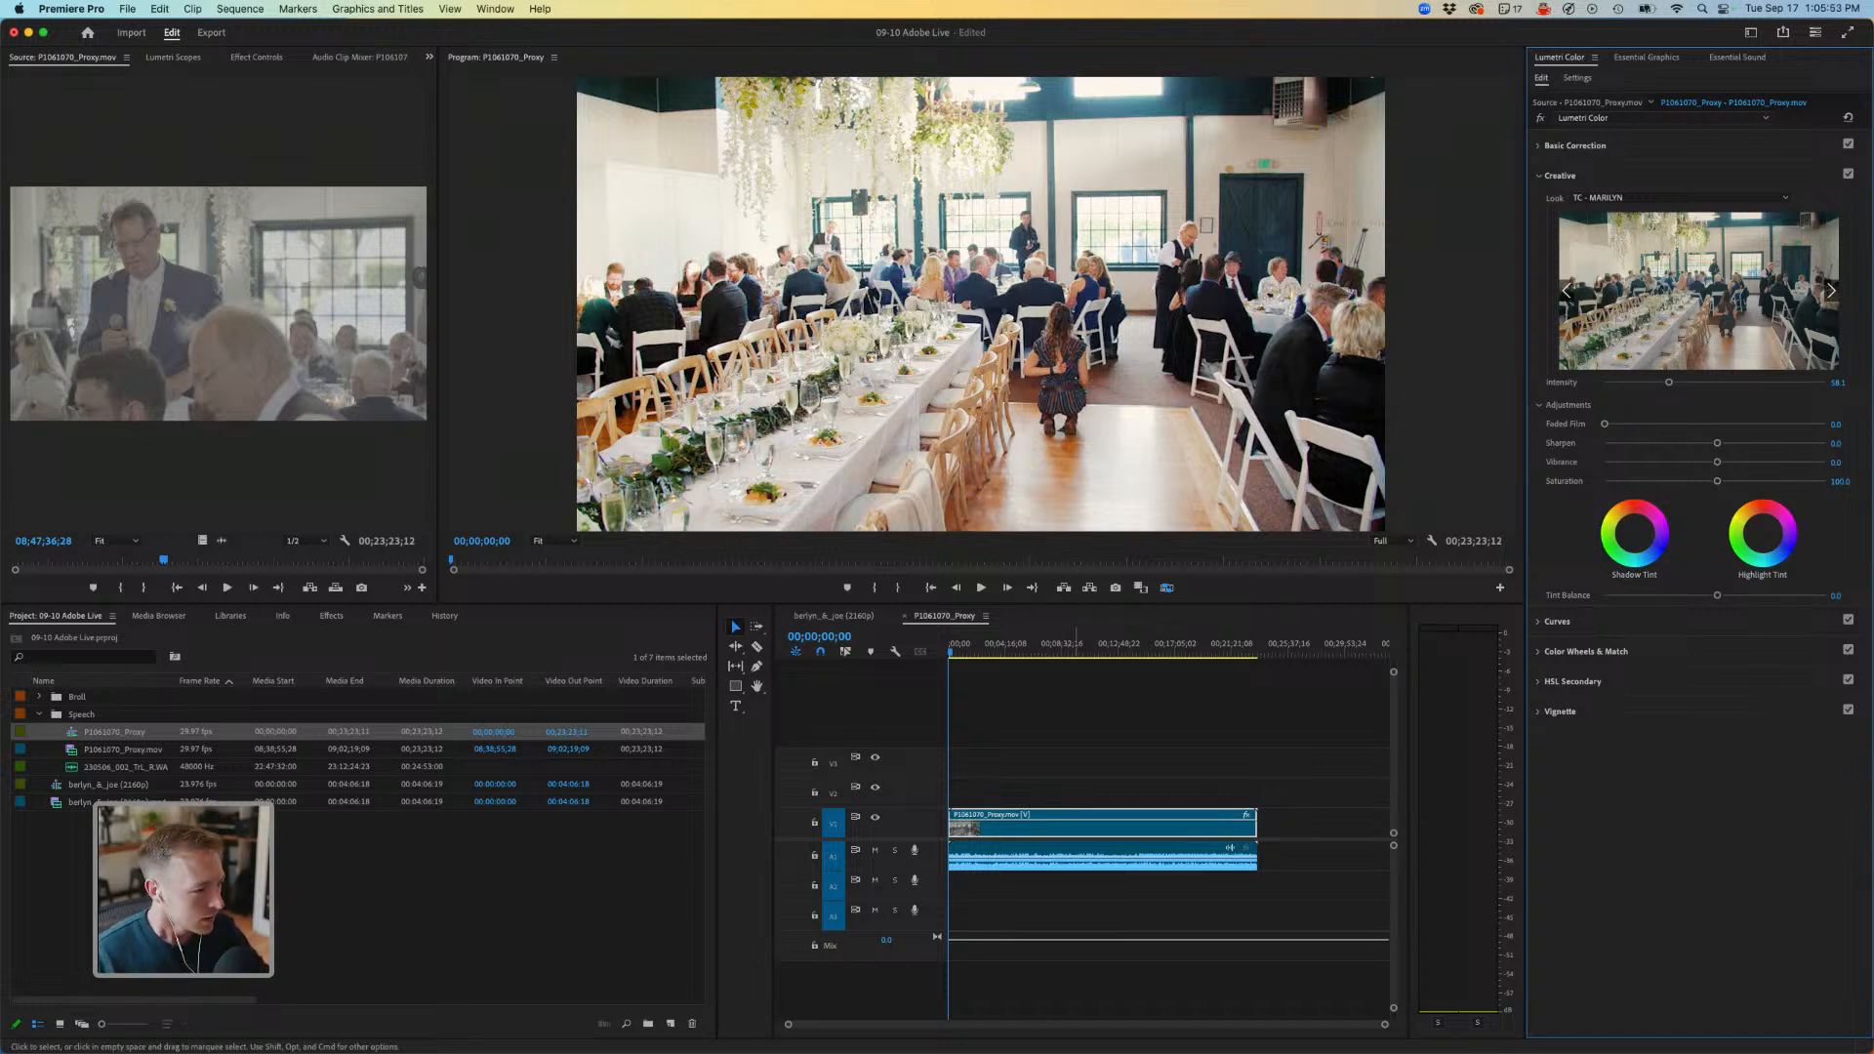
# Add the WAV recording from the Speech bin to audio track A2 at the start of the sequence.
pyautogui.click(1303, 739)
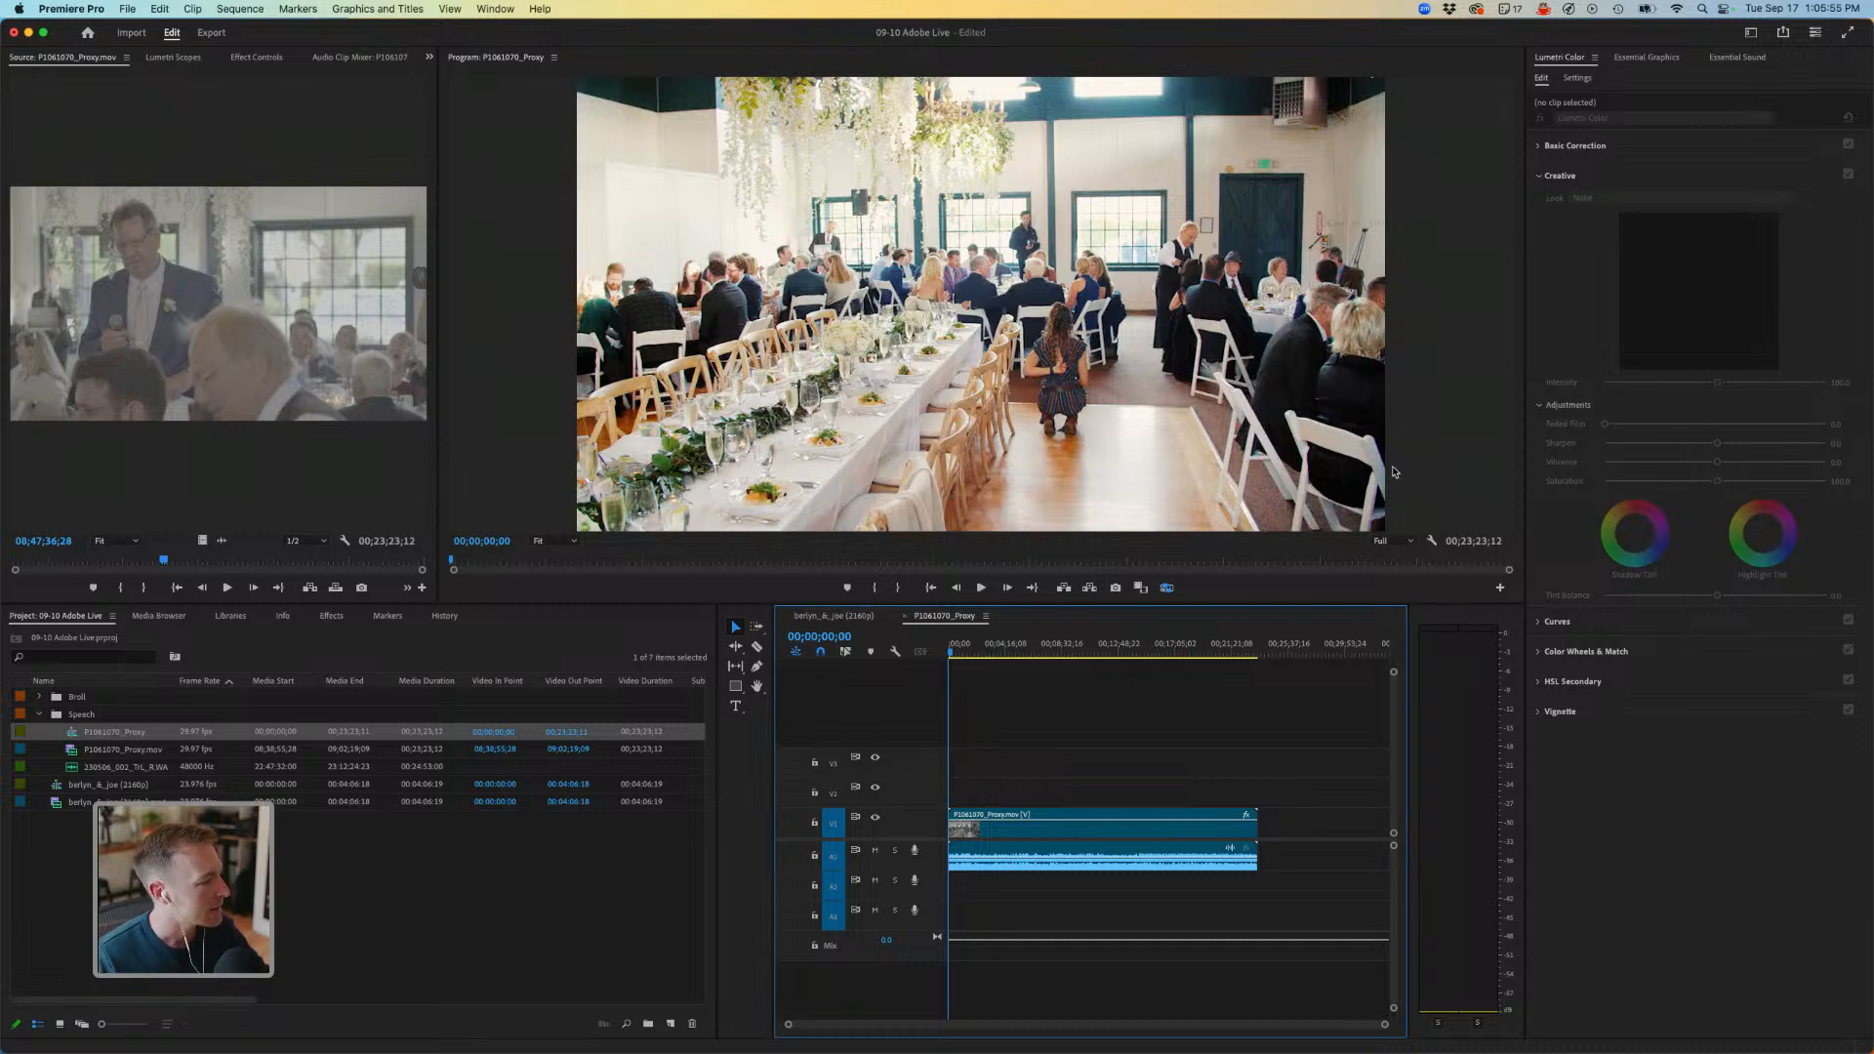
pyautogui.click(125, 768)
pyautogui.moveTo(1368, 473); pyautogui.dragTo(951, 886)
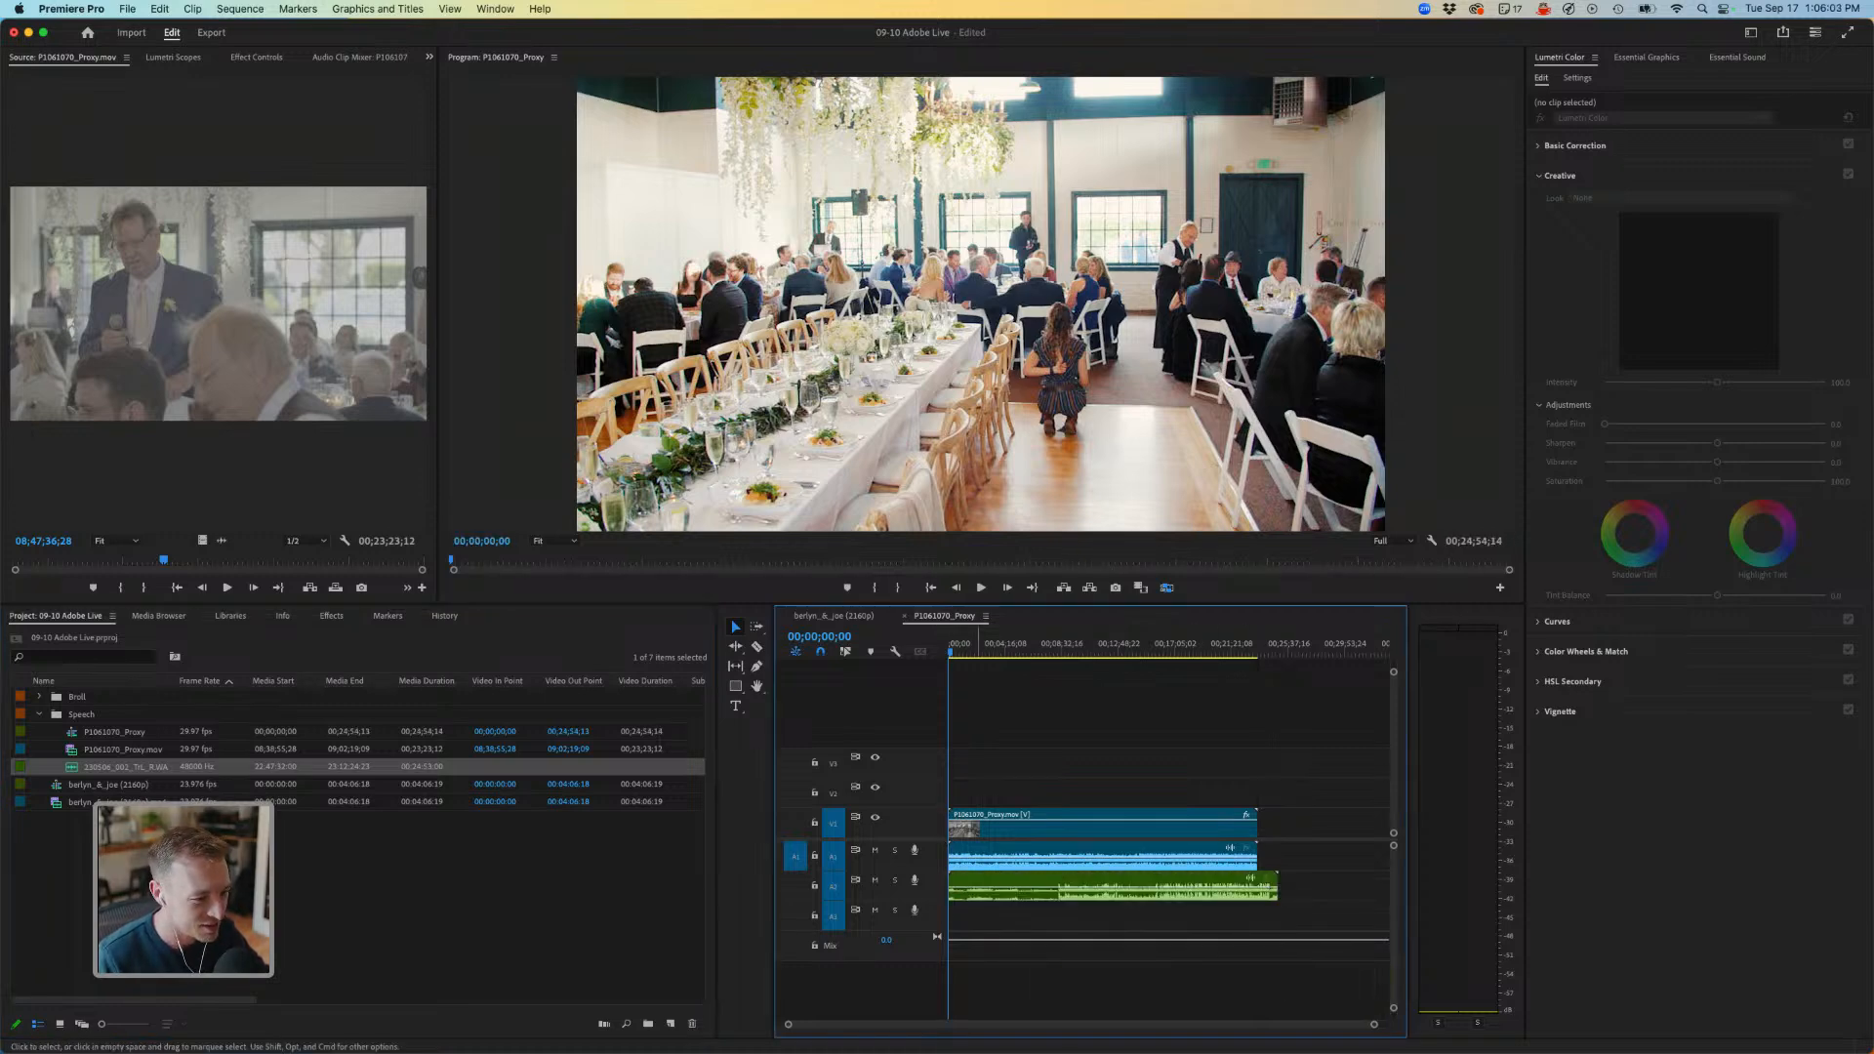
# Synchronize the speech video clip and the WAV recording by audio, using the Mix Down track channel.
pyautogui.moveTo(1139, 744); pyautogui.dragTo(1098, 905)
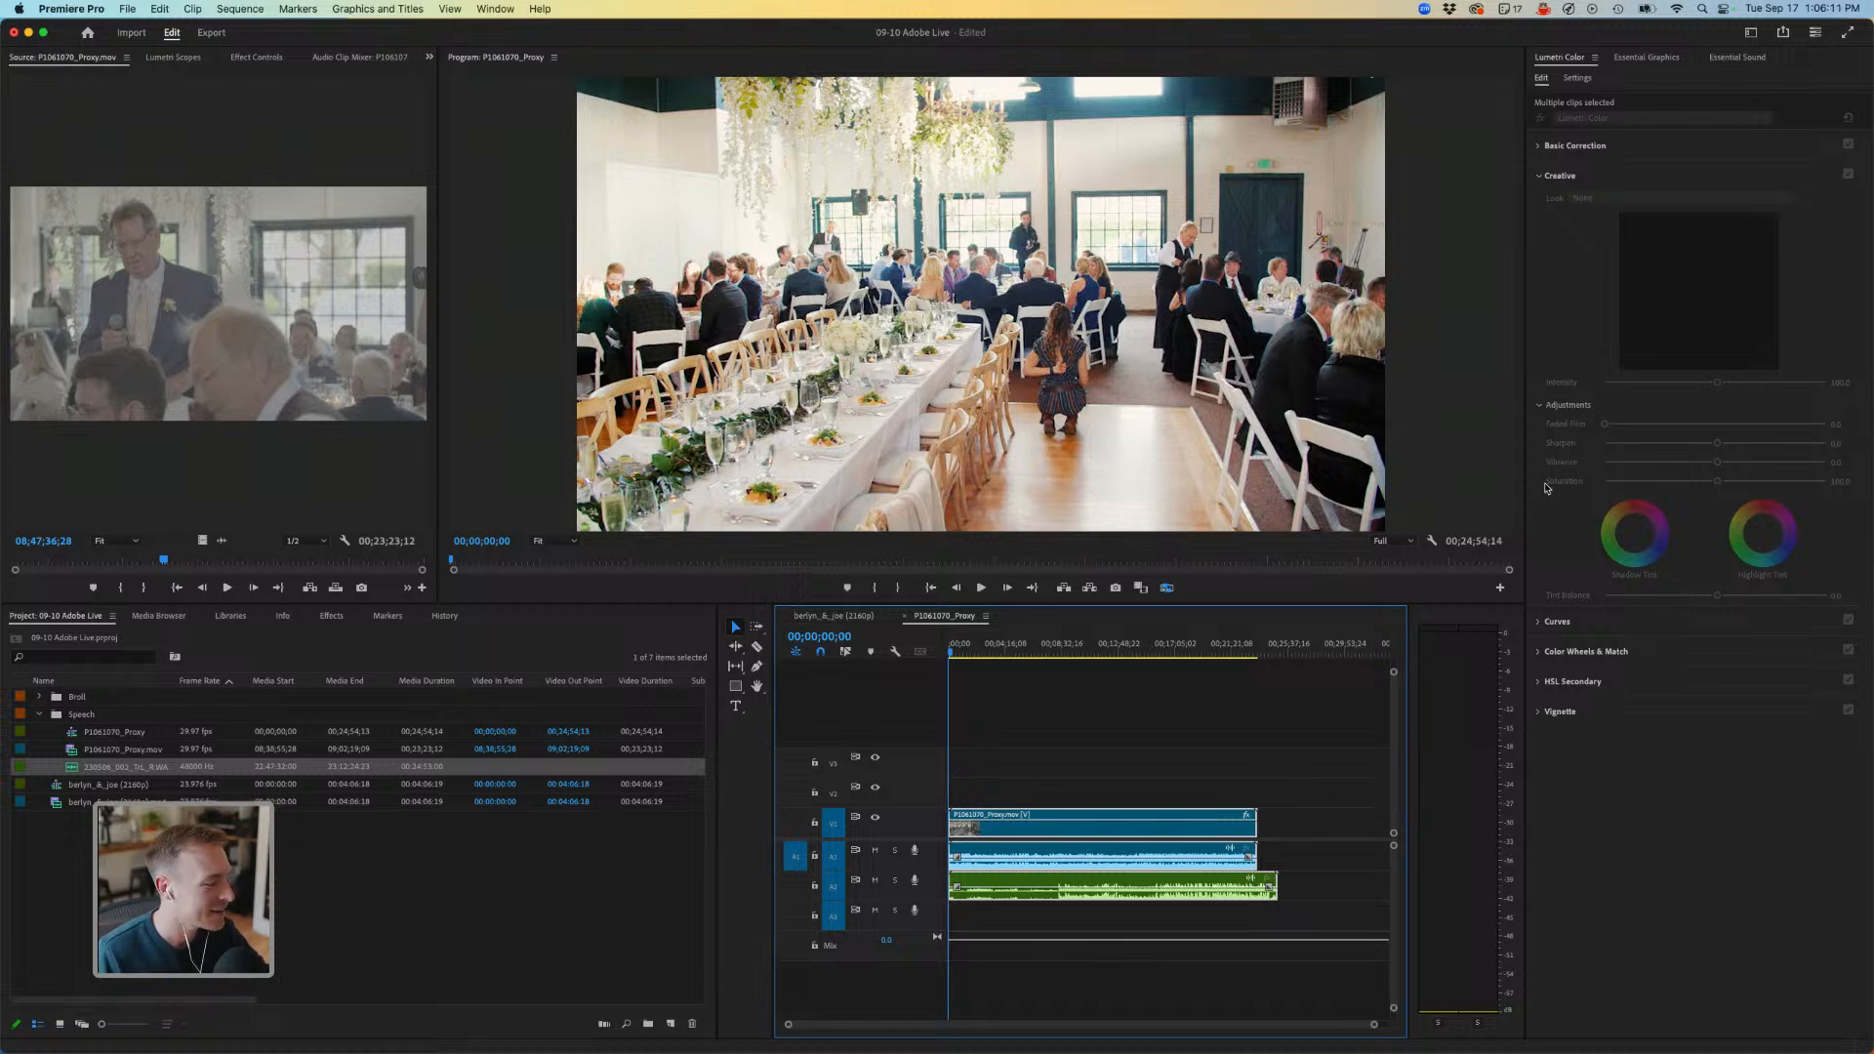
pyautogui.click(1095, 732)
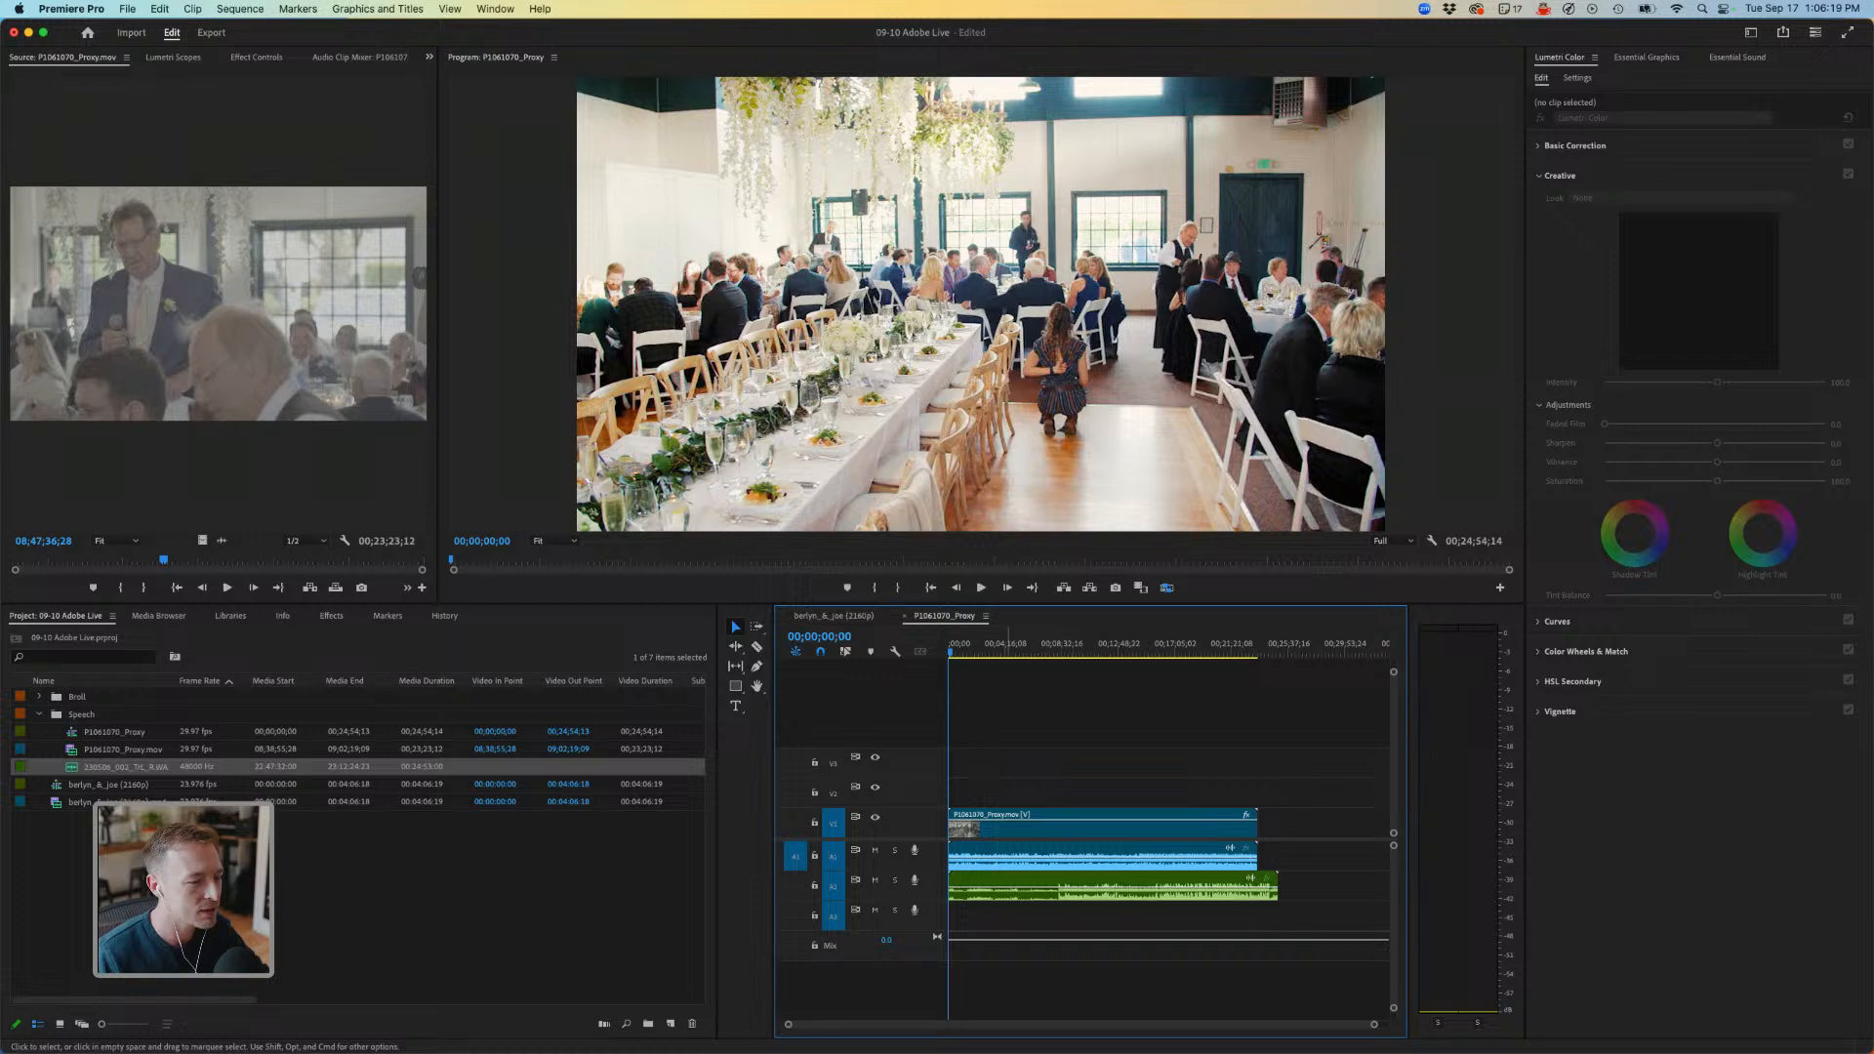
pyautogui.moveTo(1068, 747); pyautogui.dragTo(1132, 888)
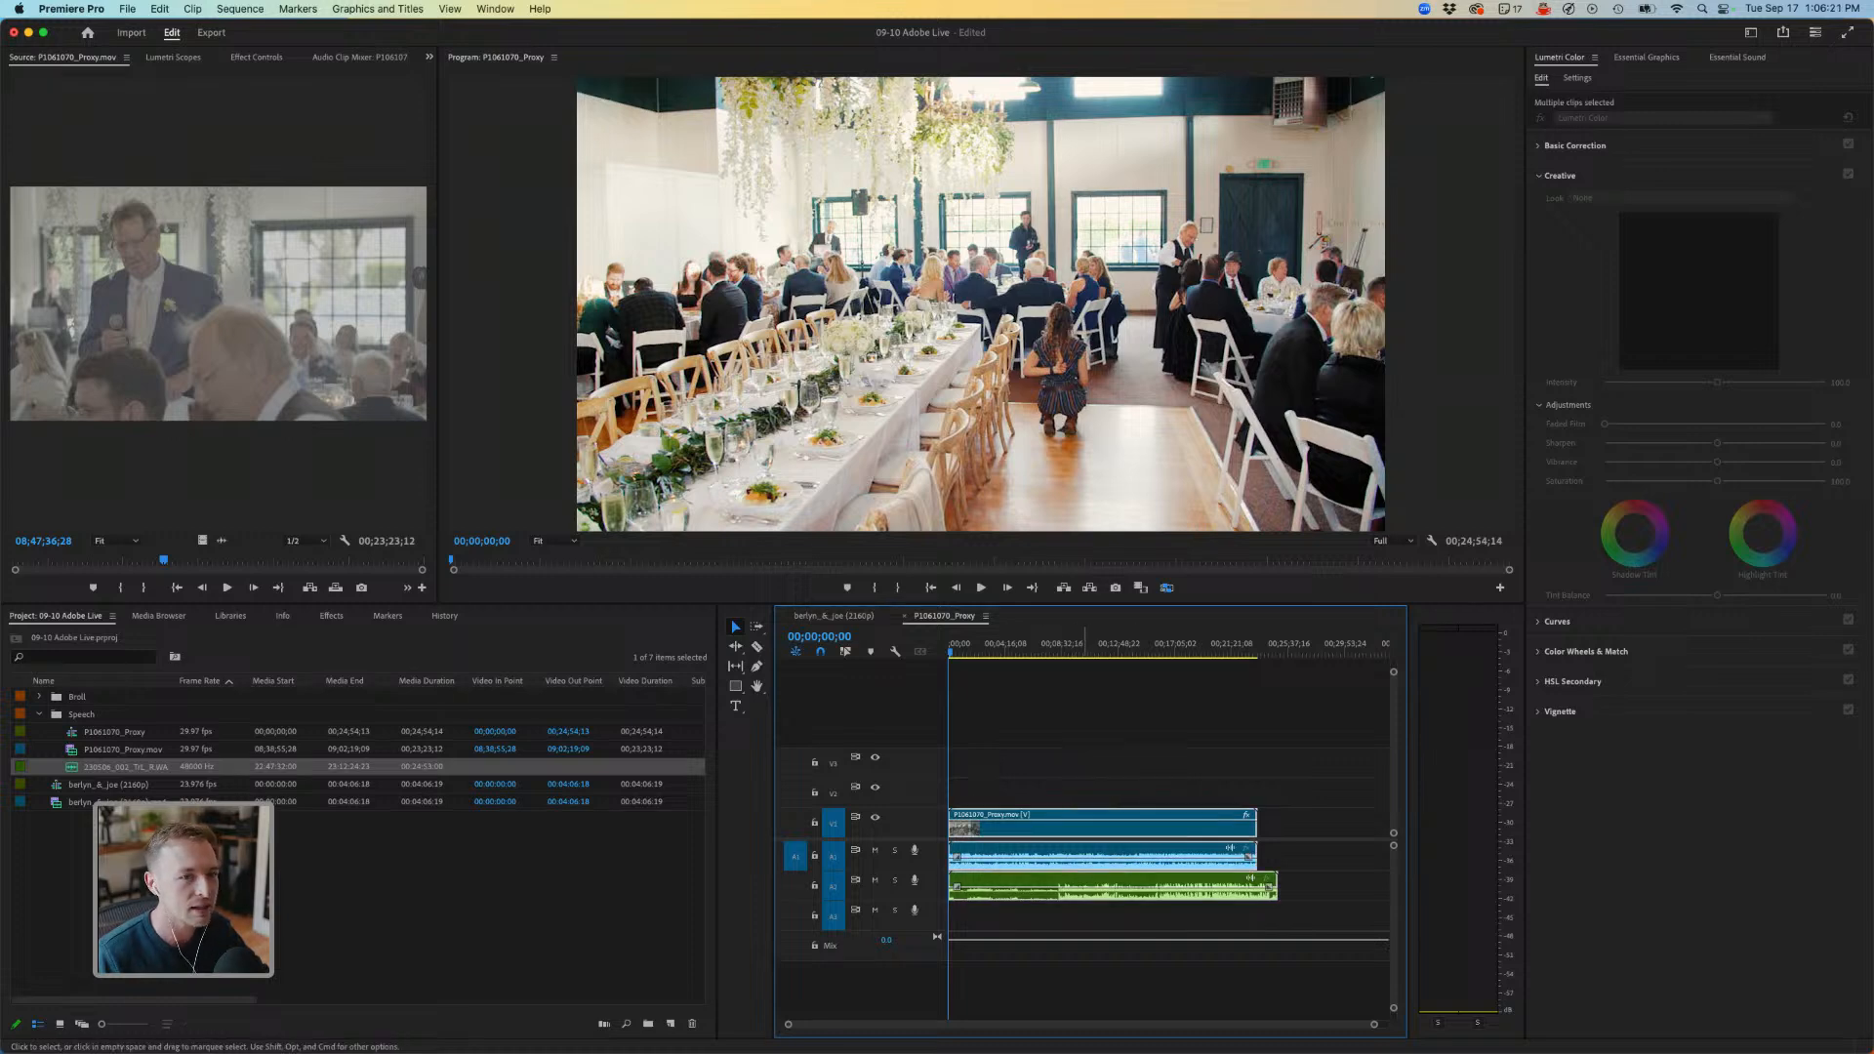
pyautogui.rightClick(1074, 830)
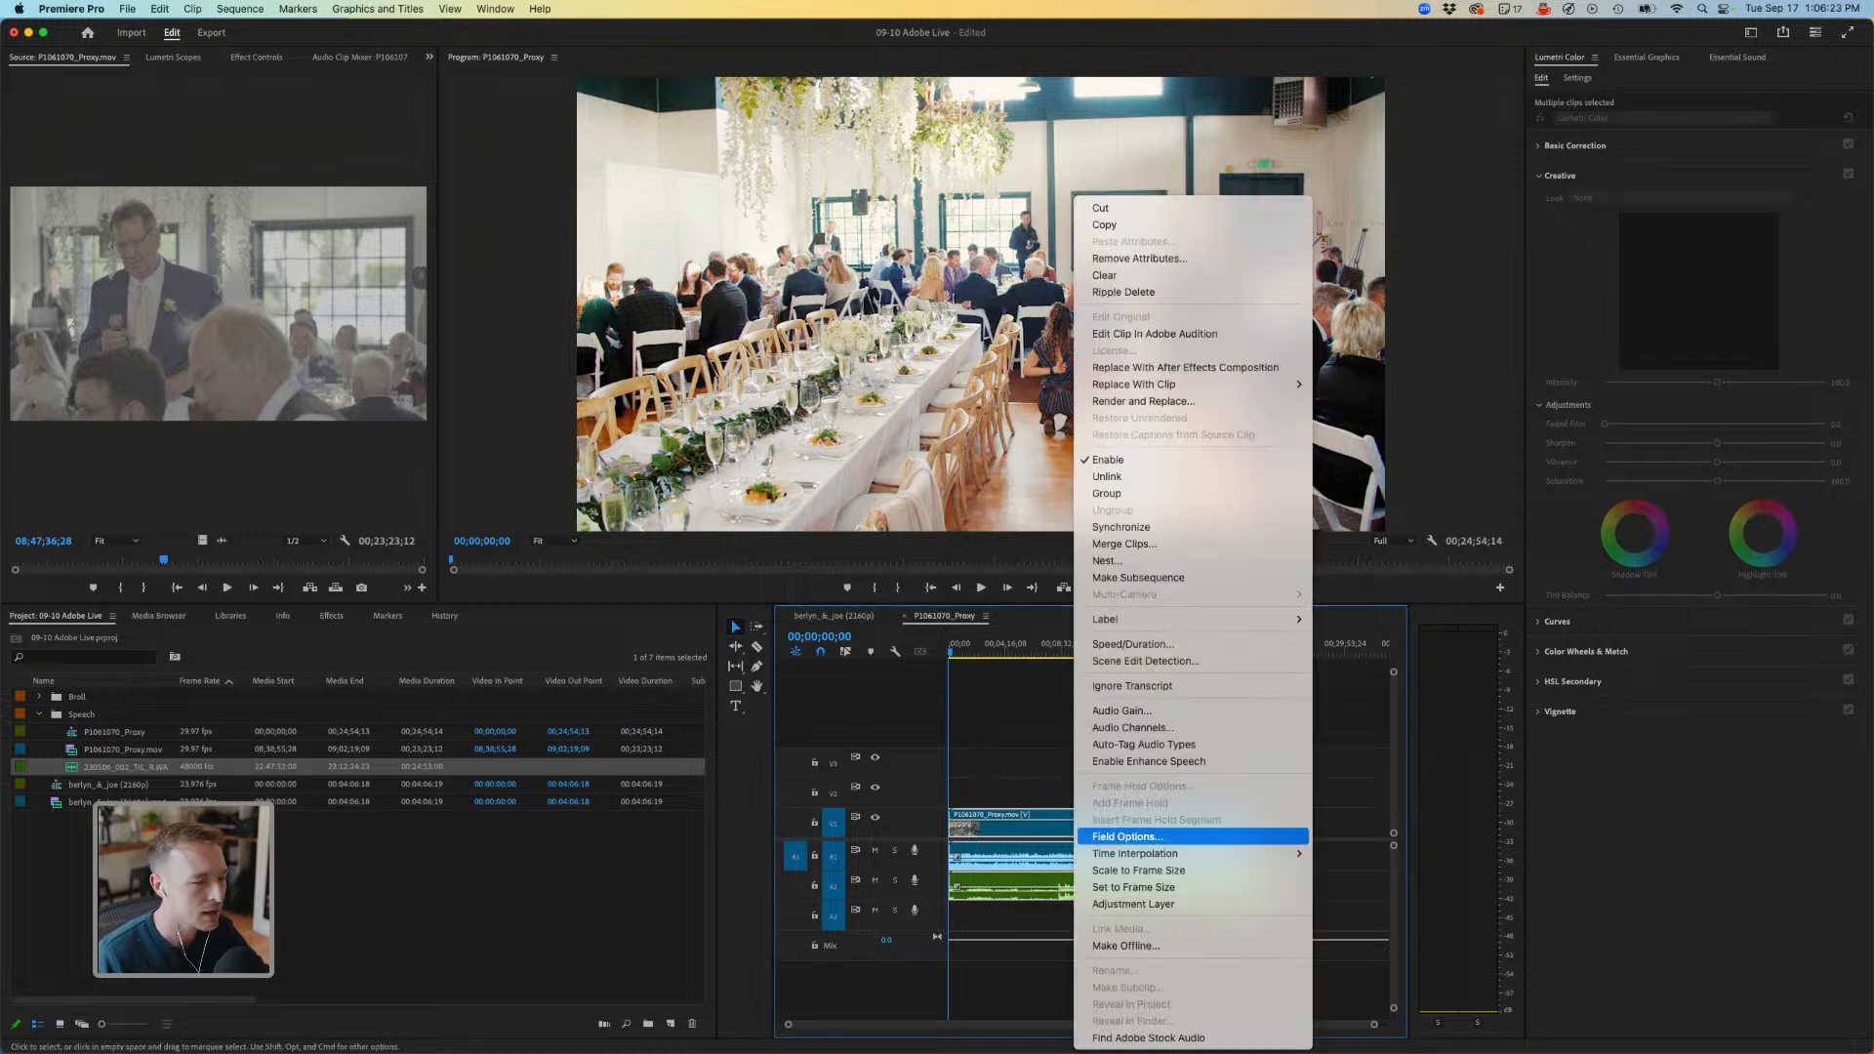
pyautogui.click(1123, 527)
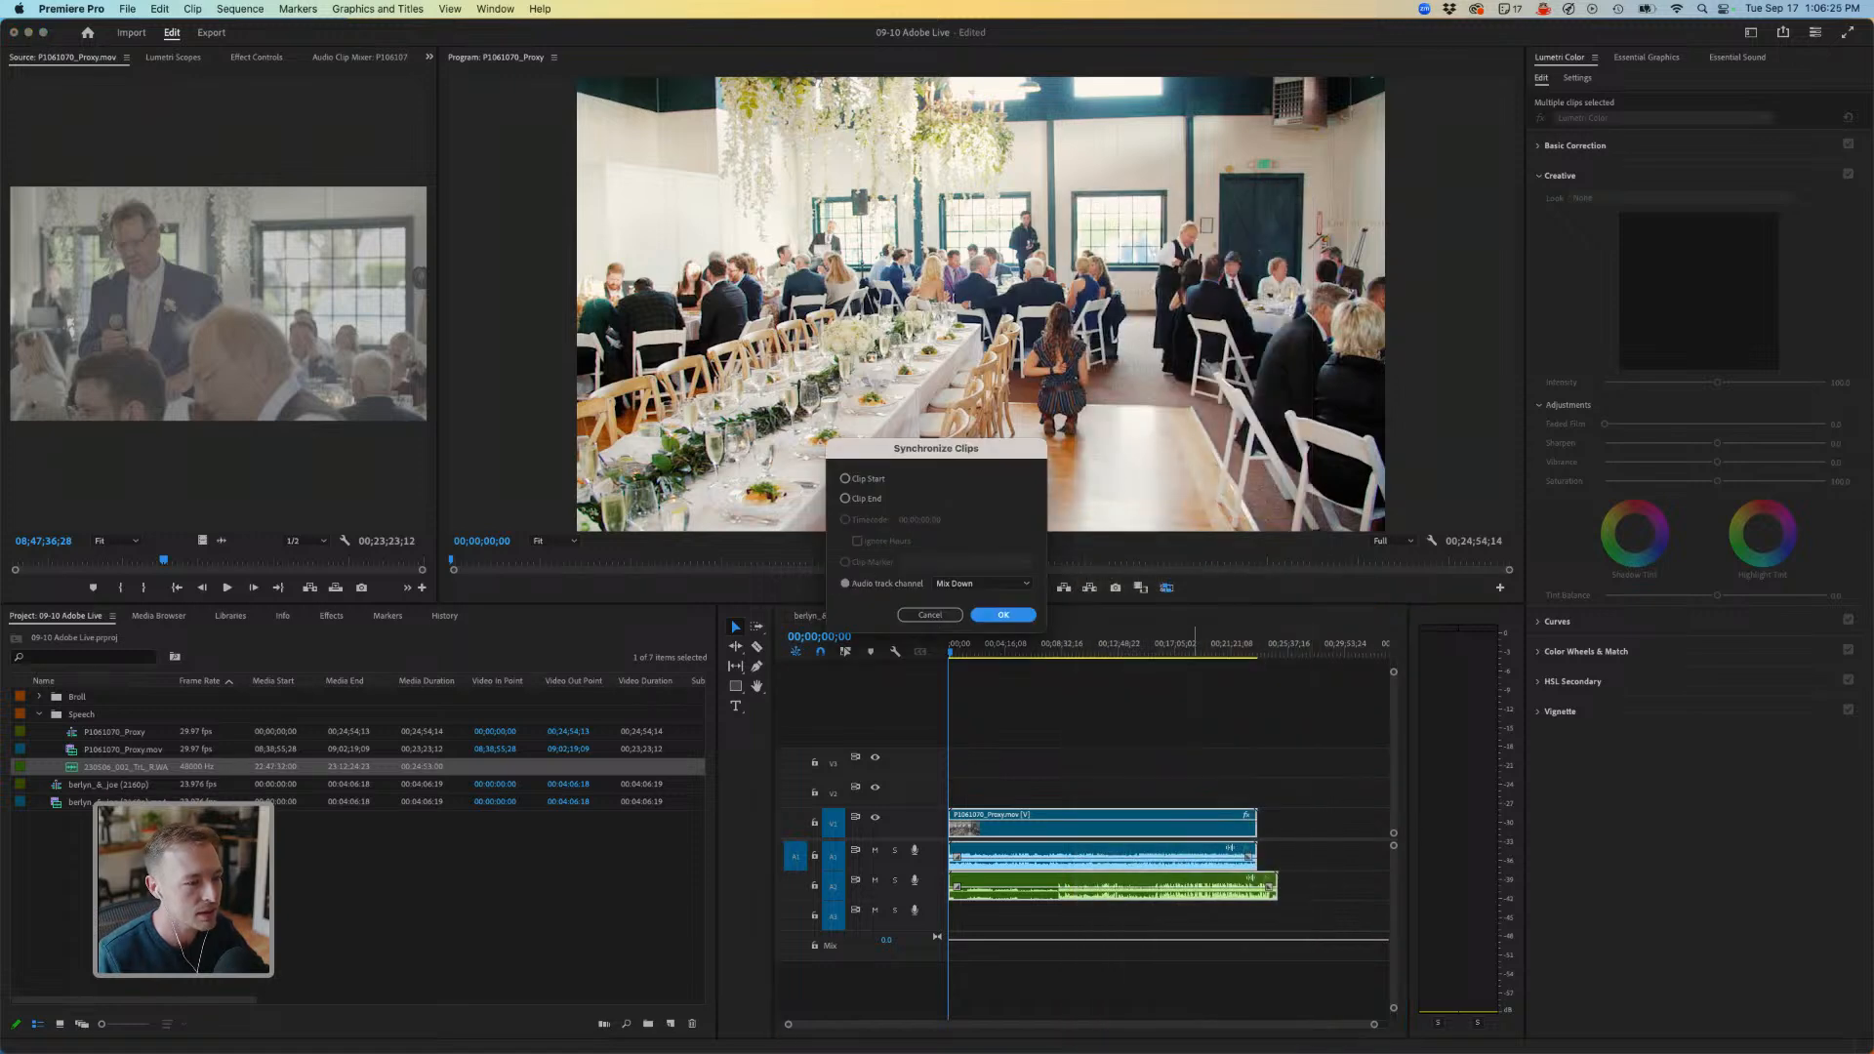
pyautogui.press('Return')
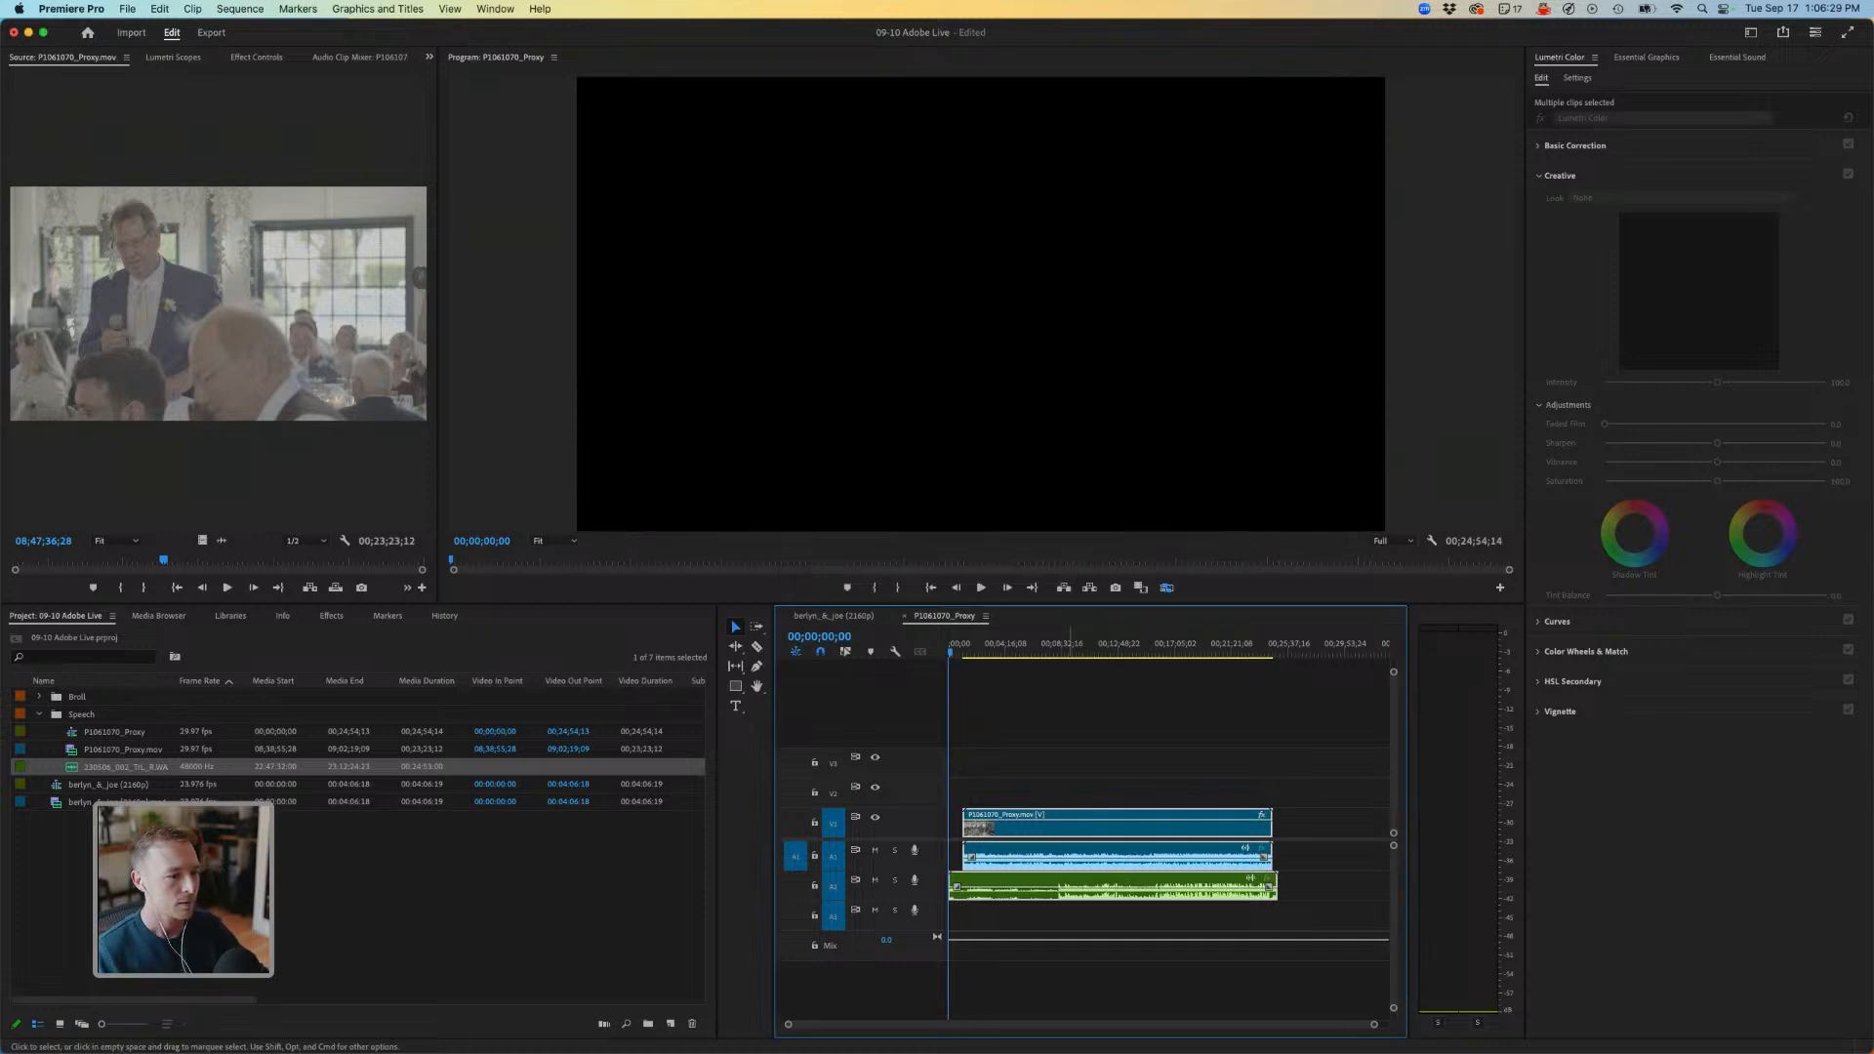
pyautogui.click(1099, 721)
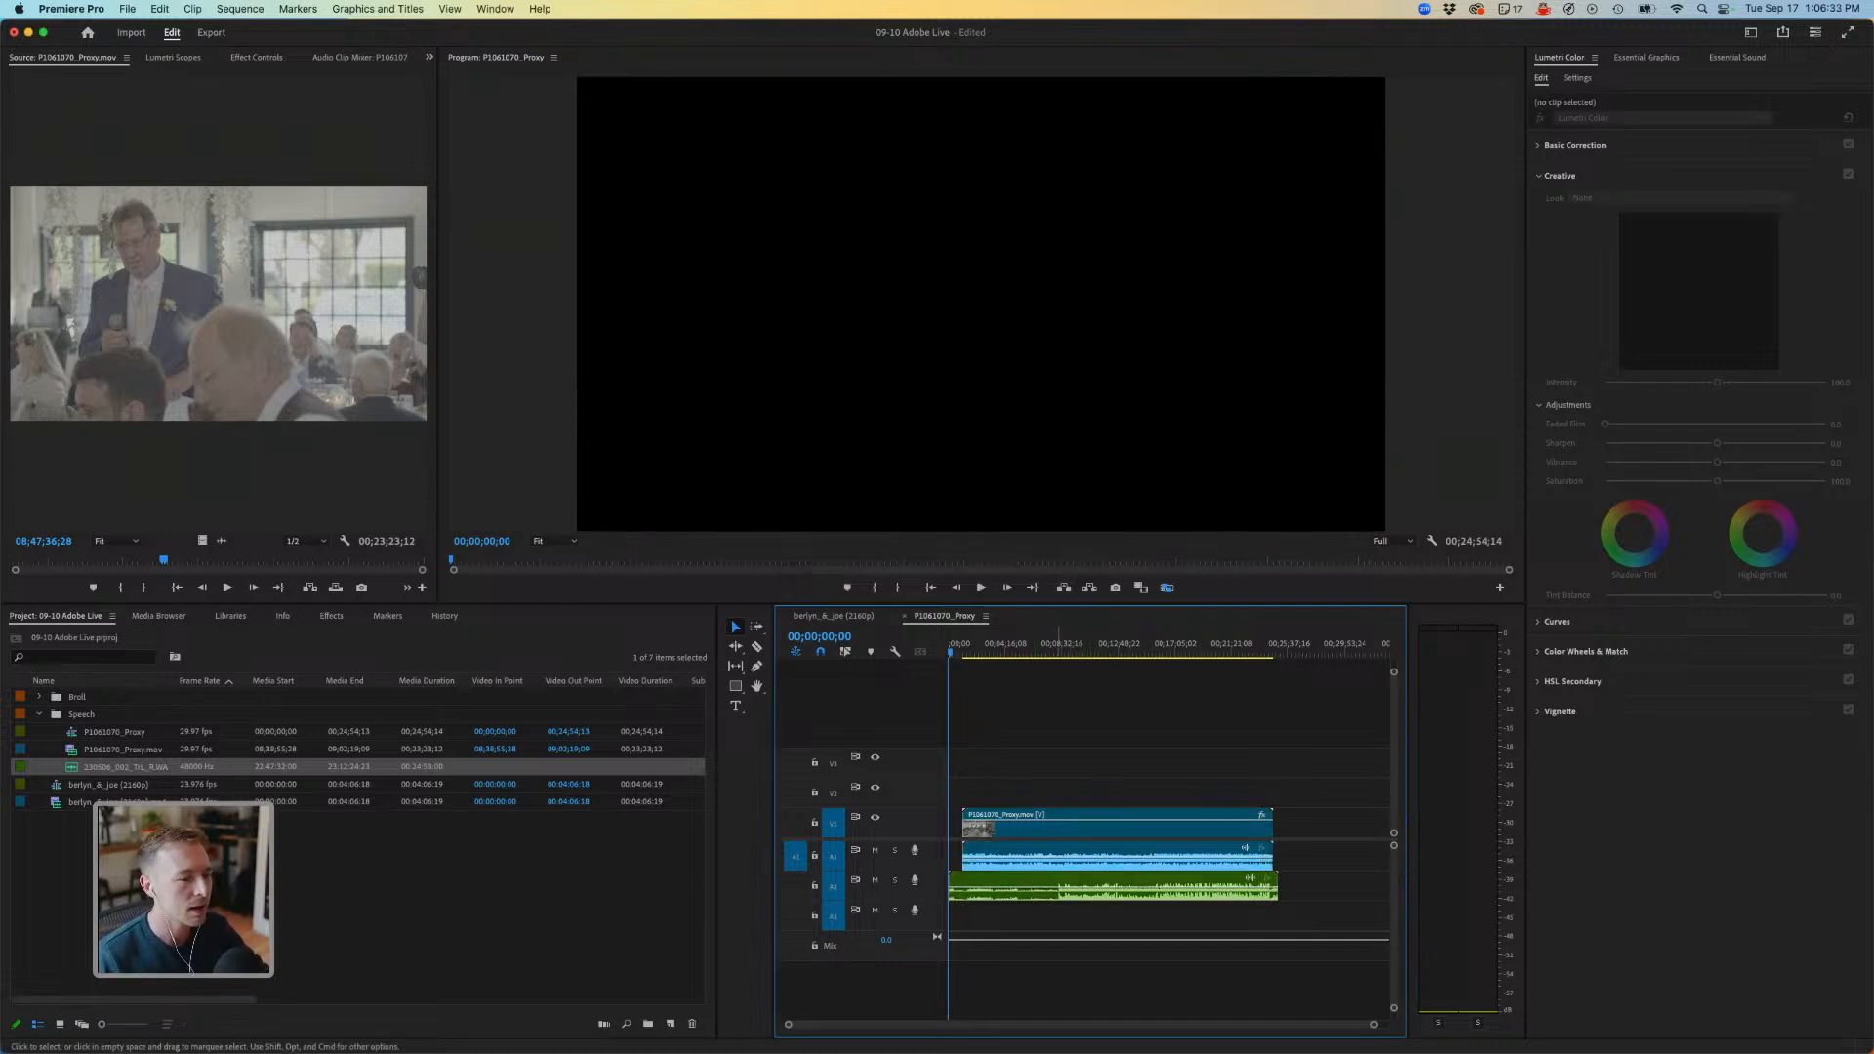
# Split the synced speech clips at 00;05;37;23 and delete the video and audio segments before the cut.
pyautogui.moveTo(1053, 645)
pyautogui.mouseDown()
pyautogui.moveTo(1077, 645)
pyautogui.moveTo(991, 645)
pyautogui.moveTo(1024, 652)
pyautogui.mouseUp()
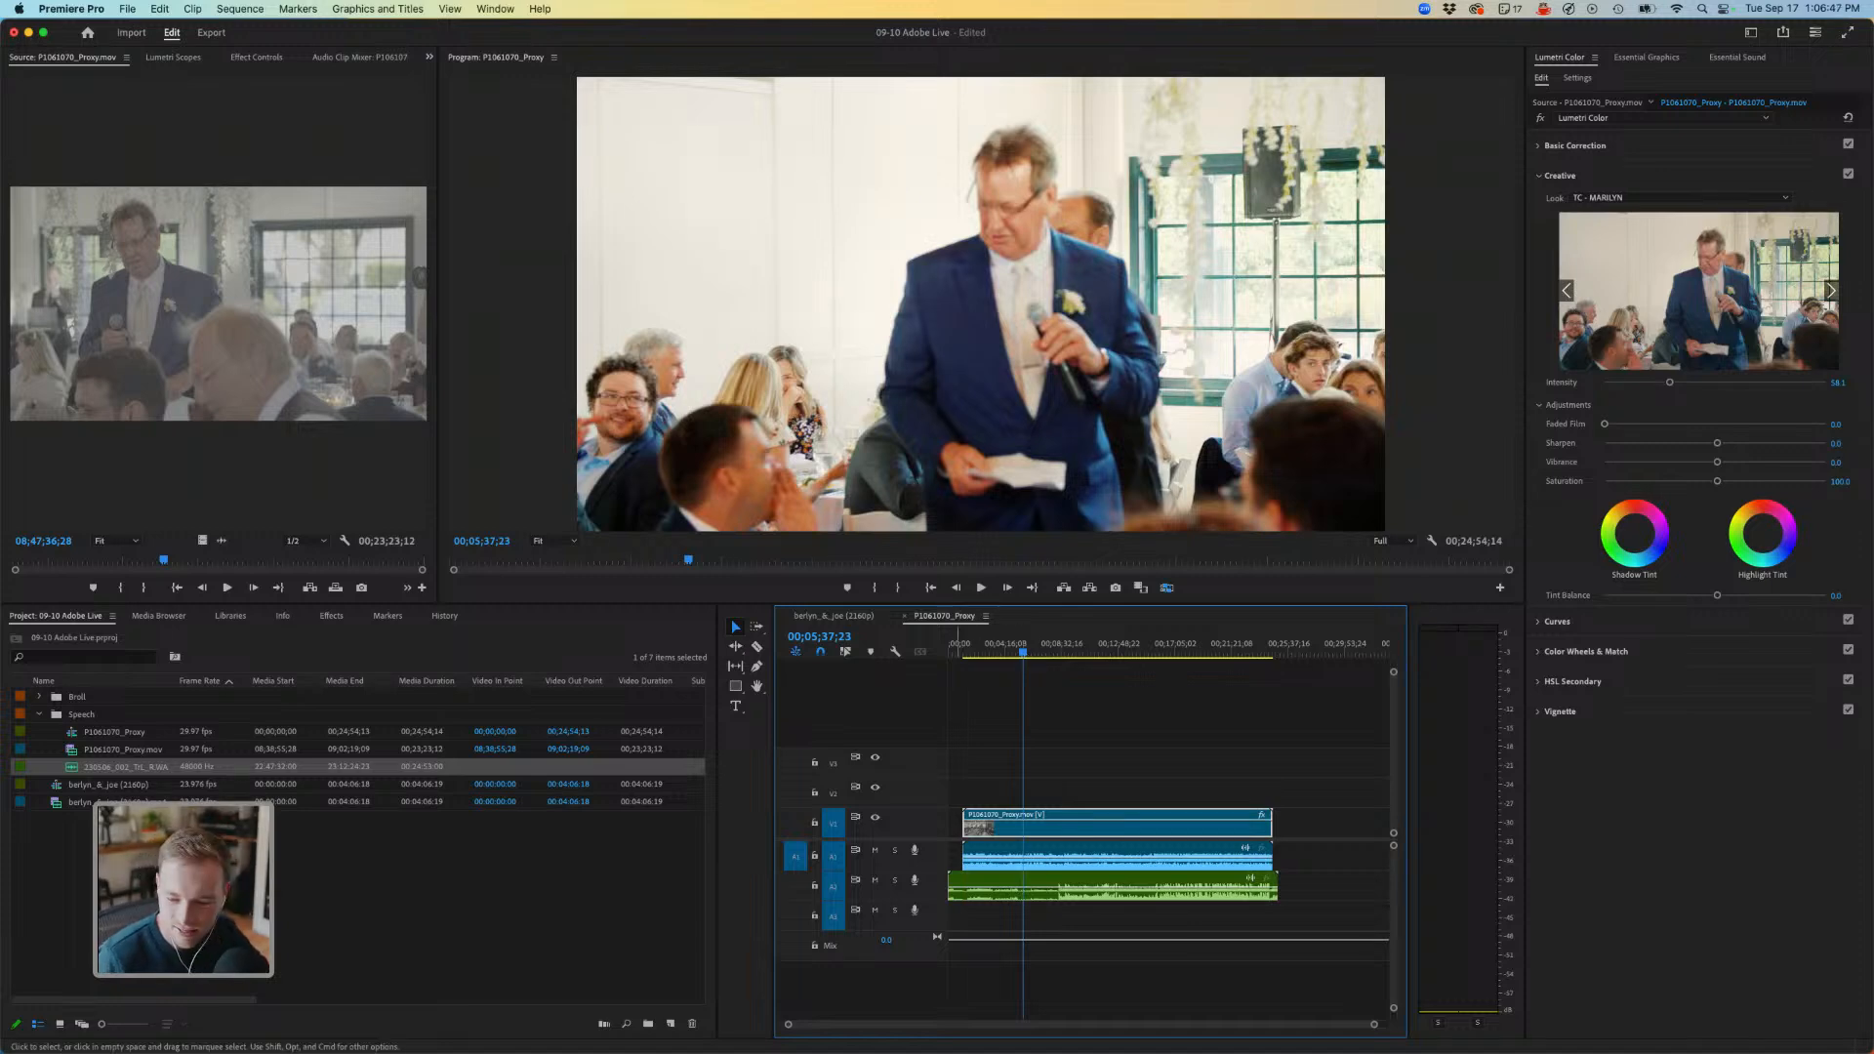
pyautogui.press('c')
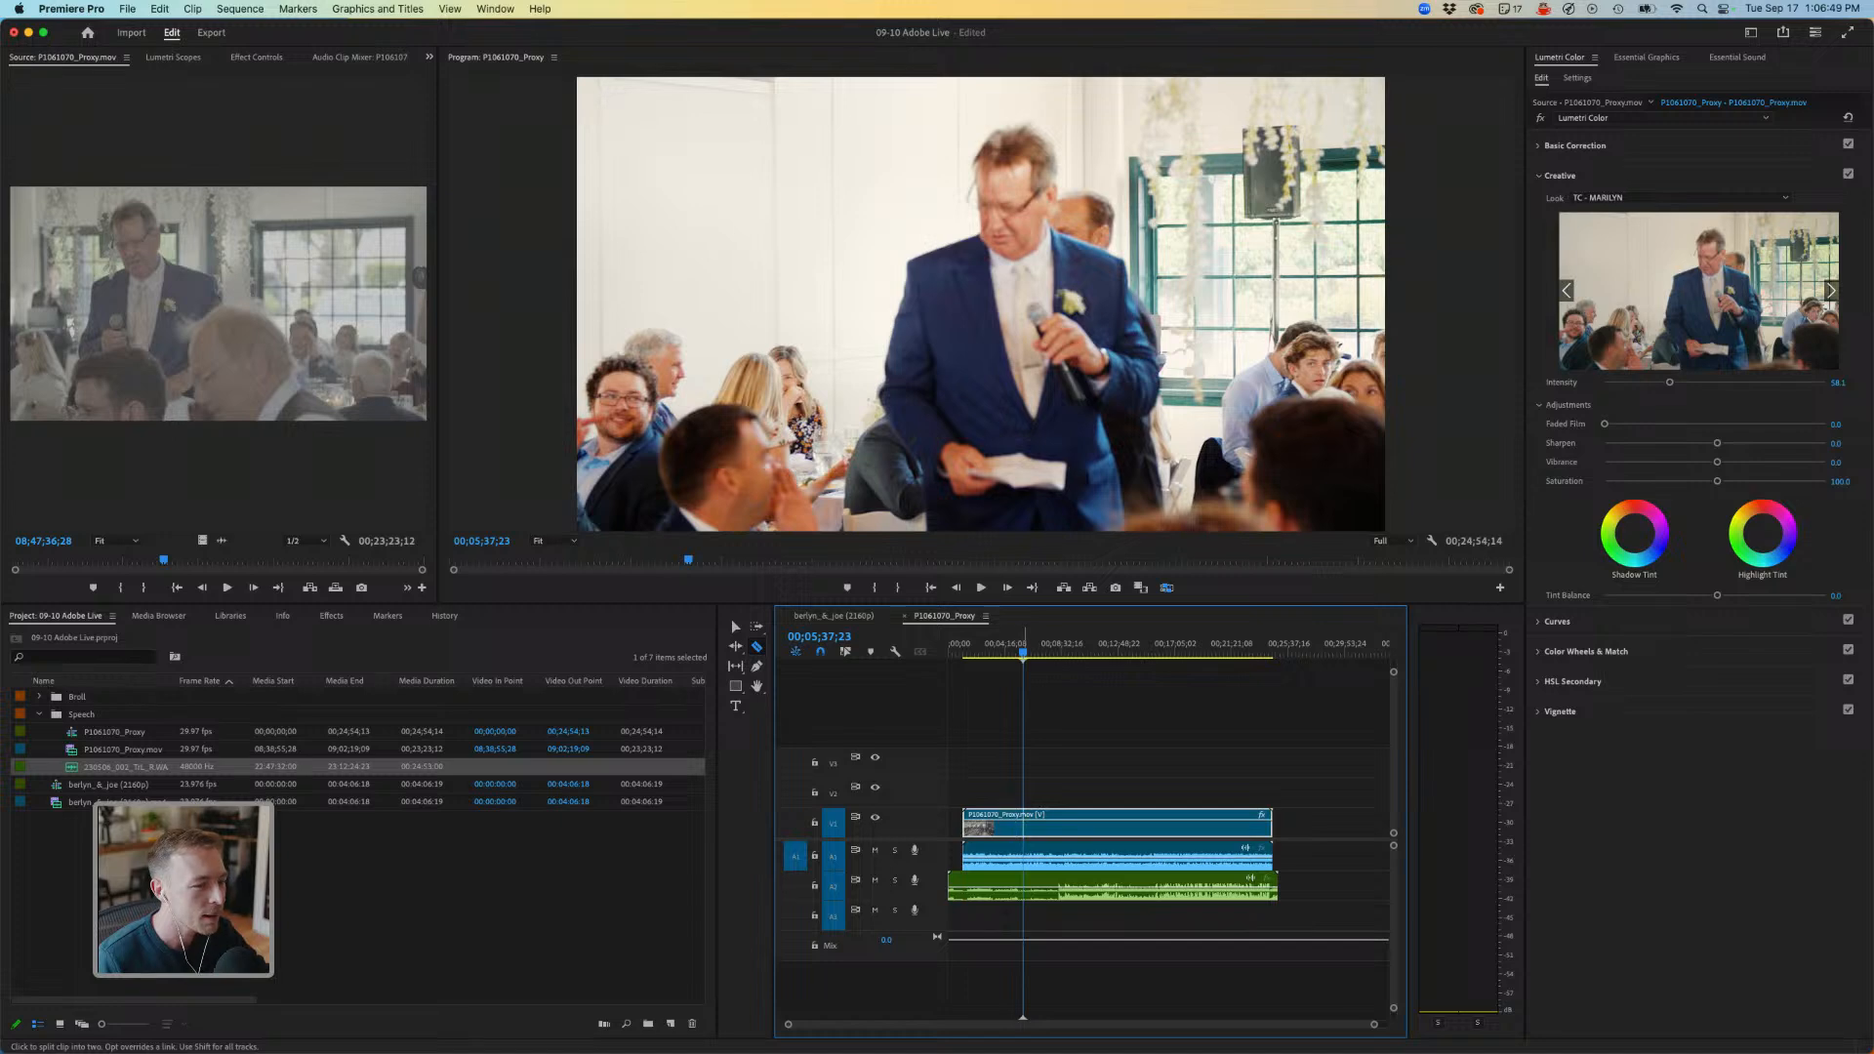
pyautogui.click(1025, 825)
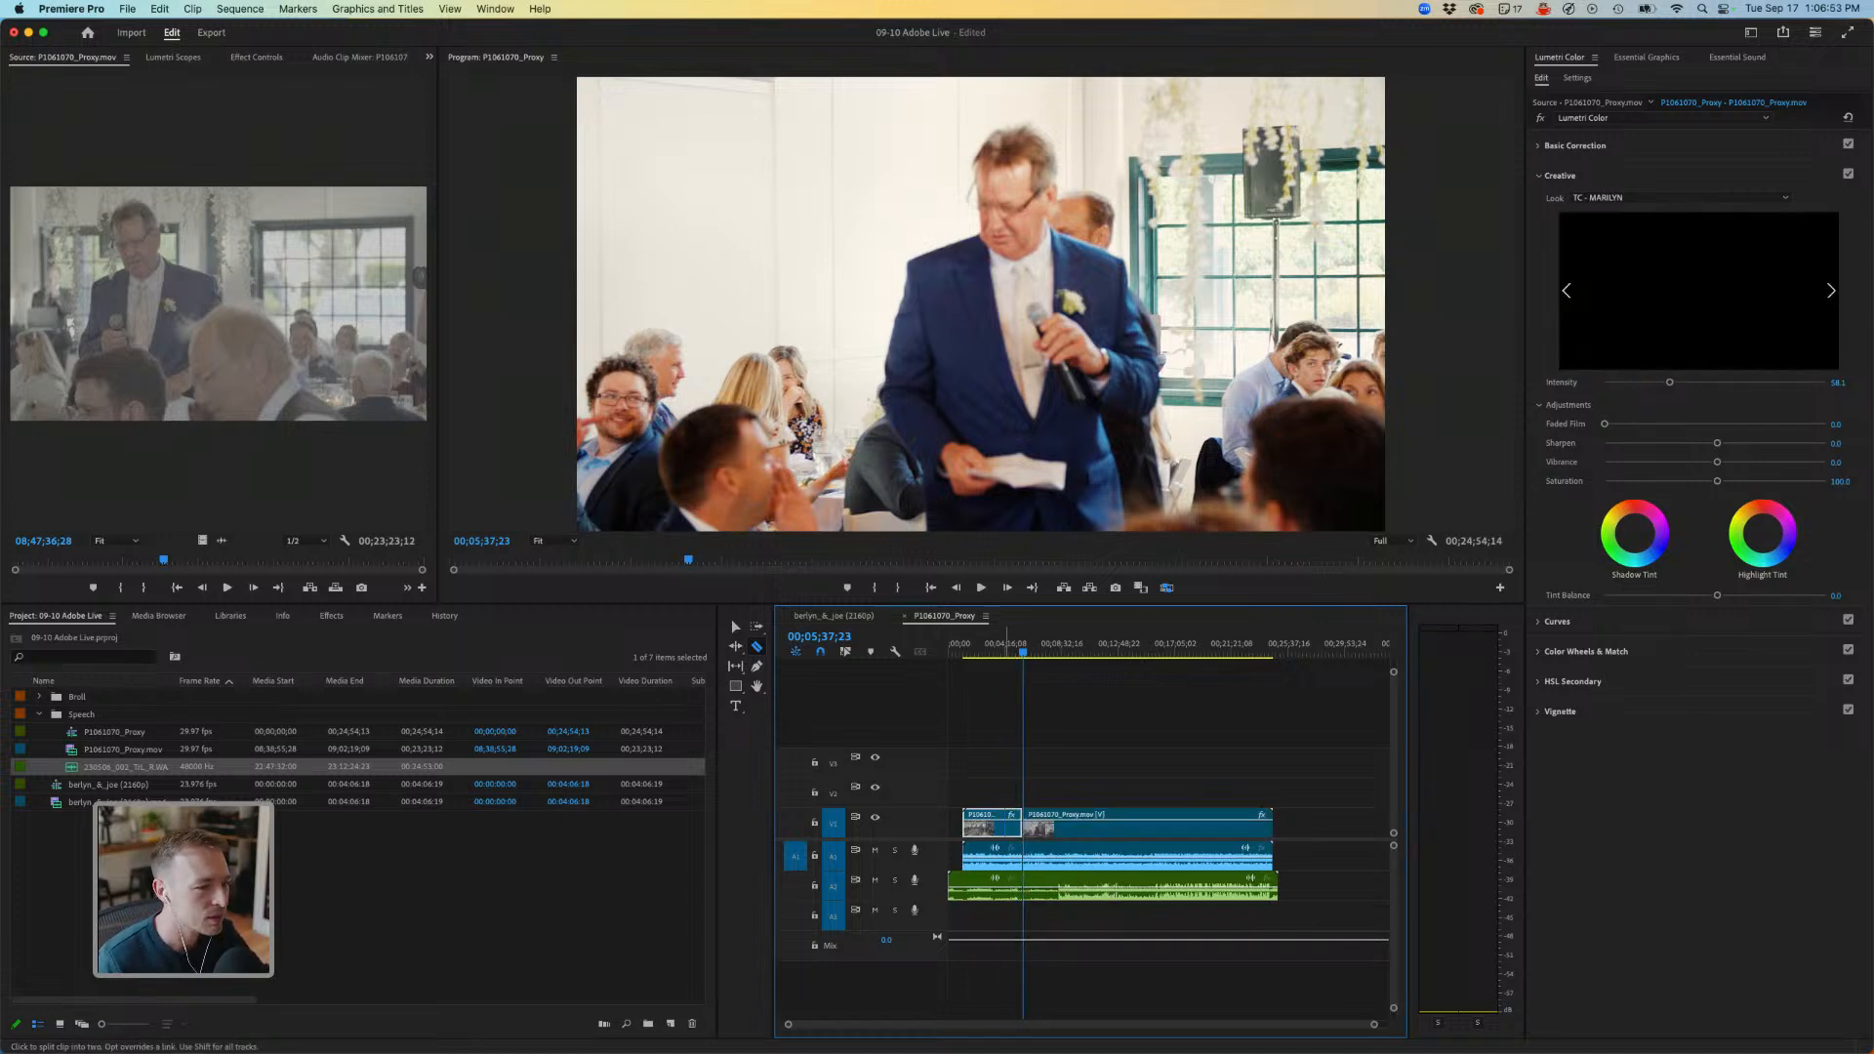
pyautogui.press('v')
pyautogui.moveTo(995, 739); pyautogui.dragTo(975, 969)
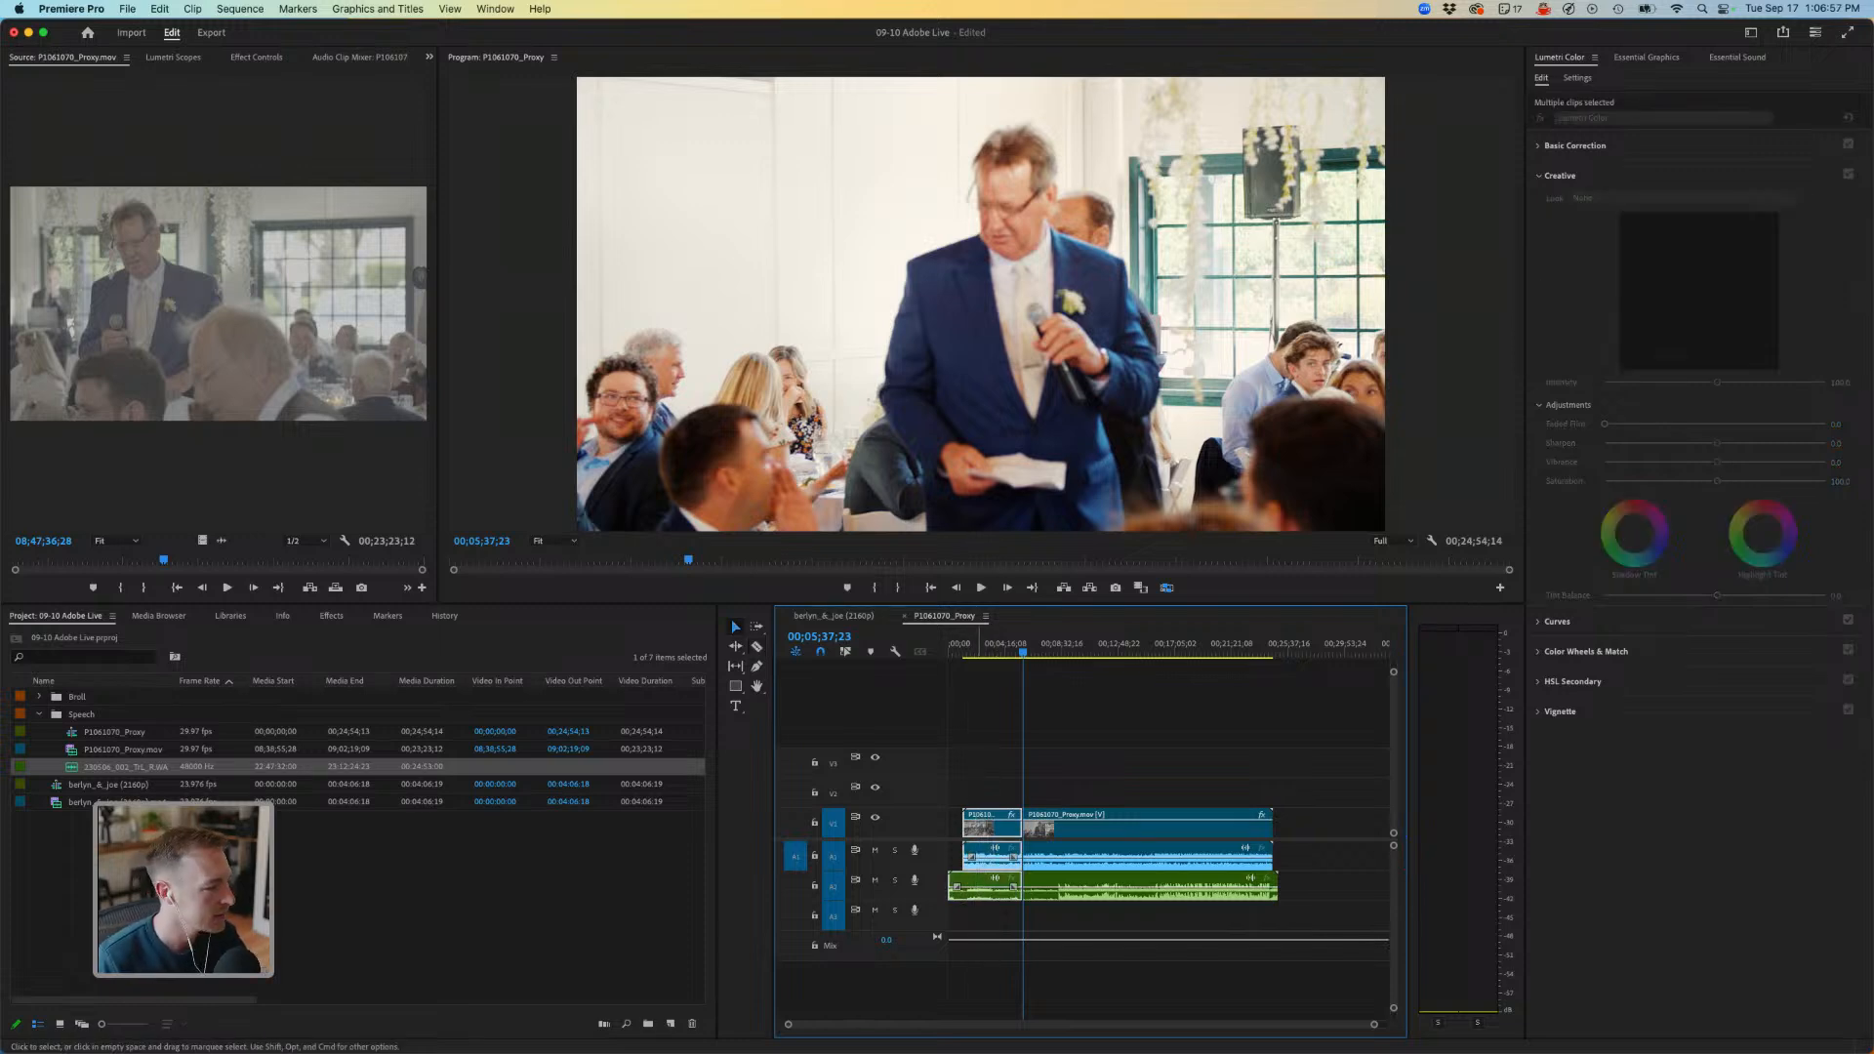
pyautogui.press('Delete')
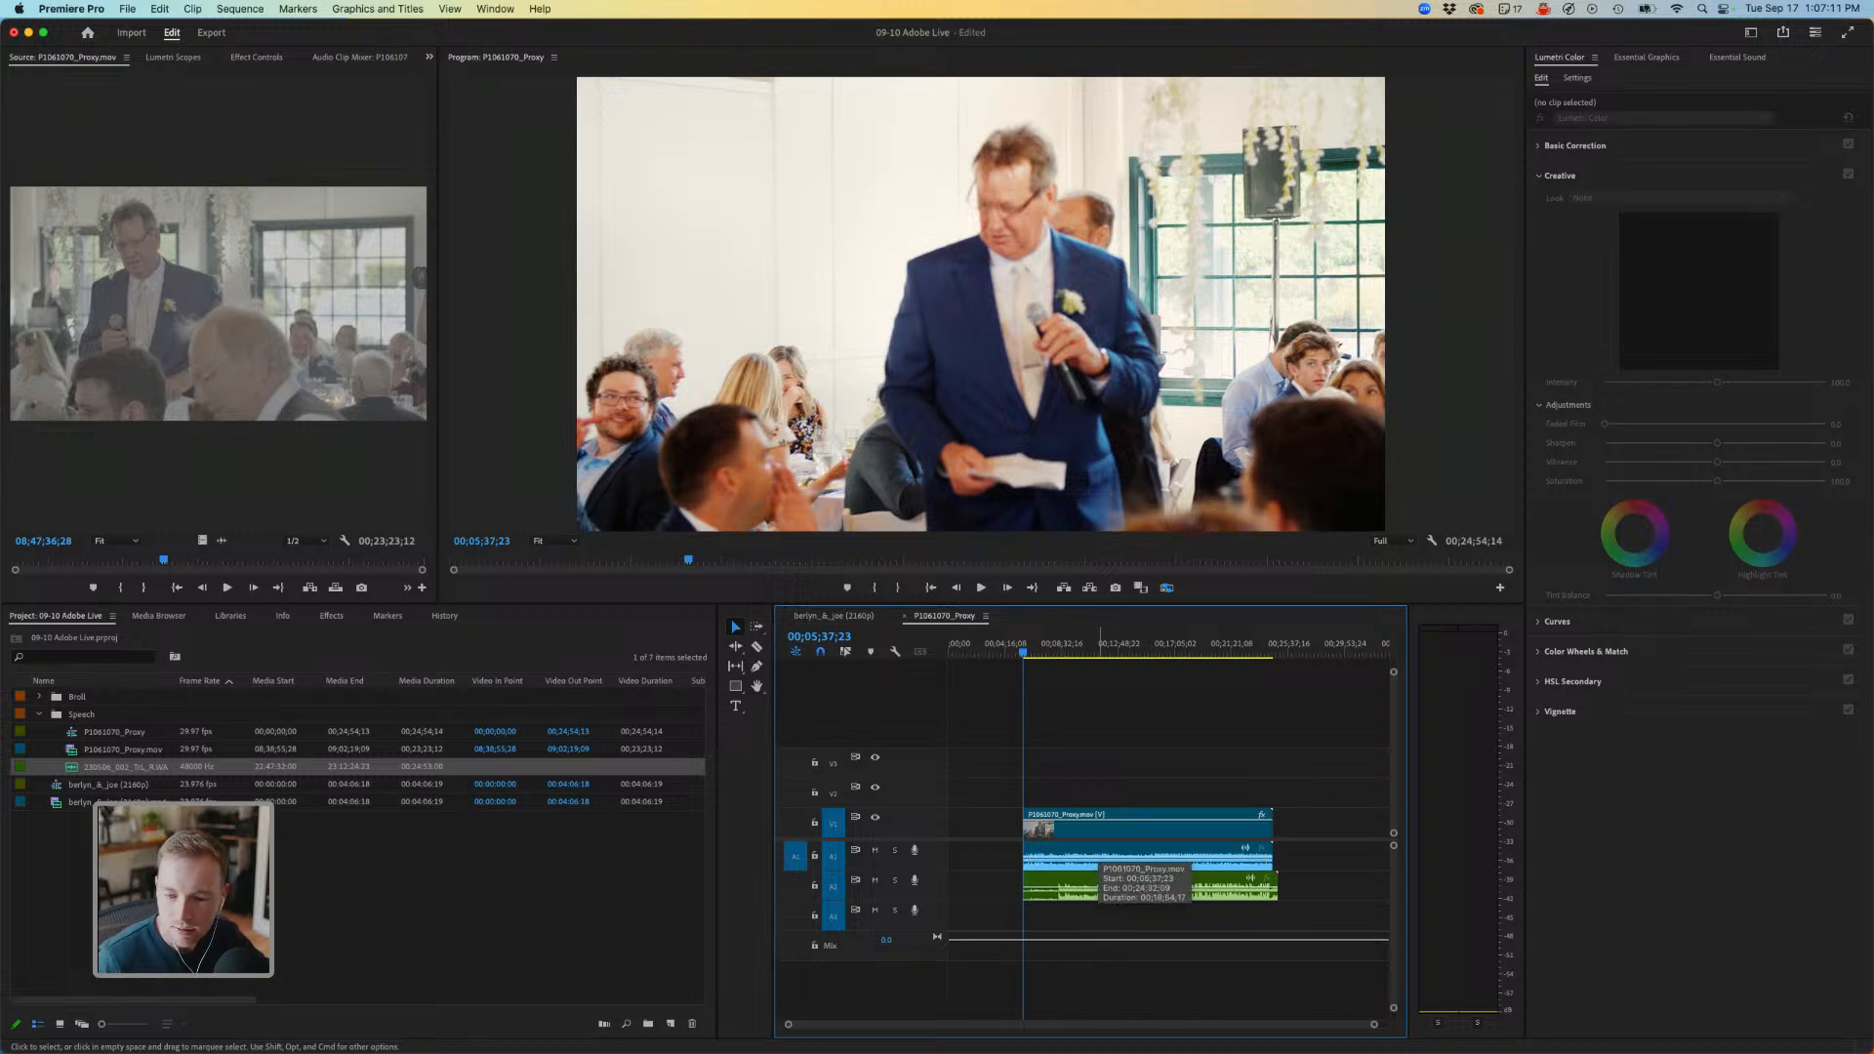
# Close the empty gap before the speech clips and return the playhead to the sequence start.
pyautogui.click(1003, 824)
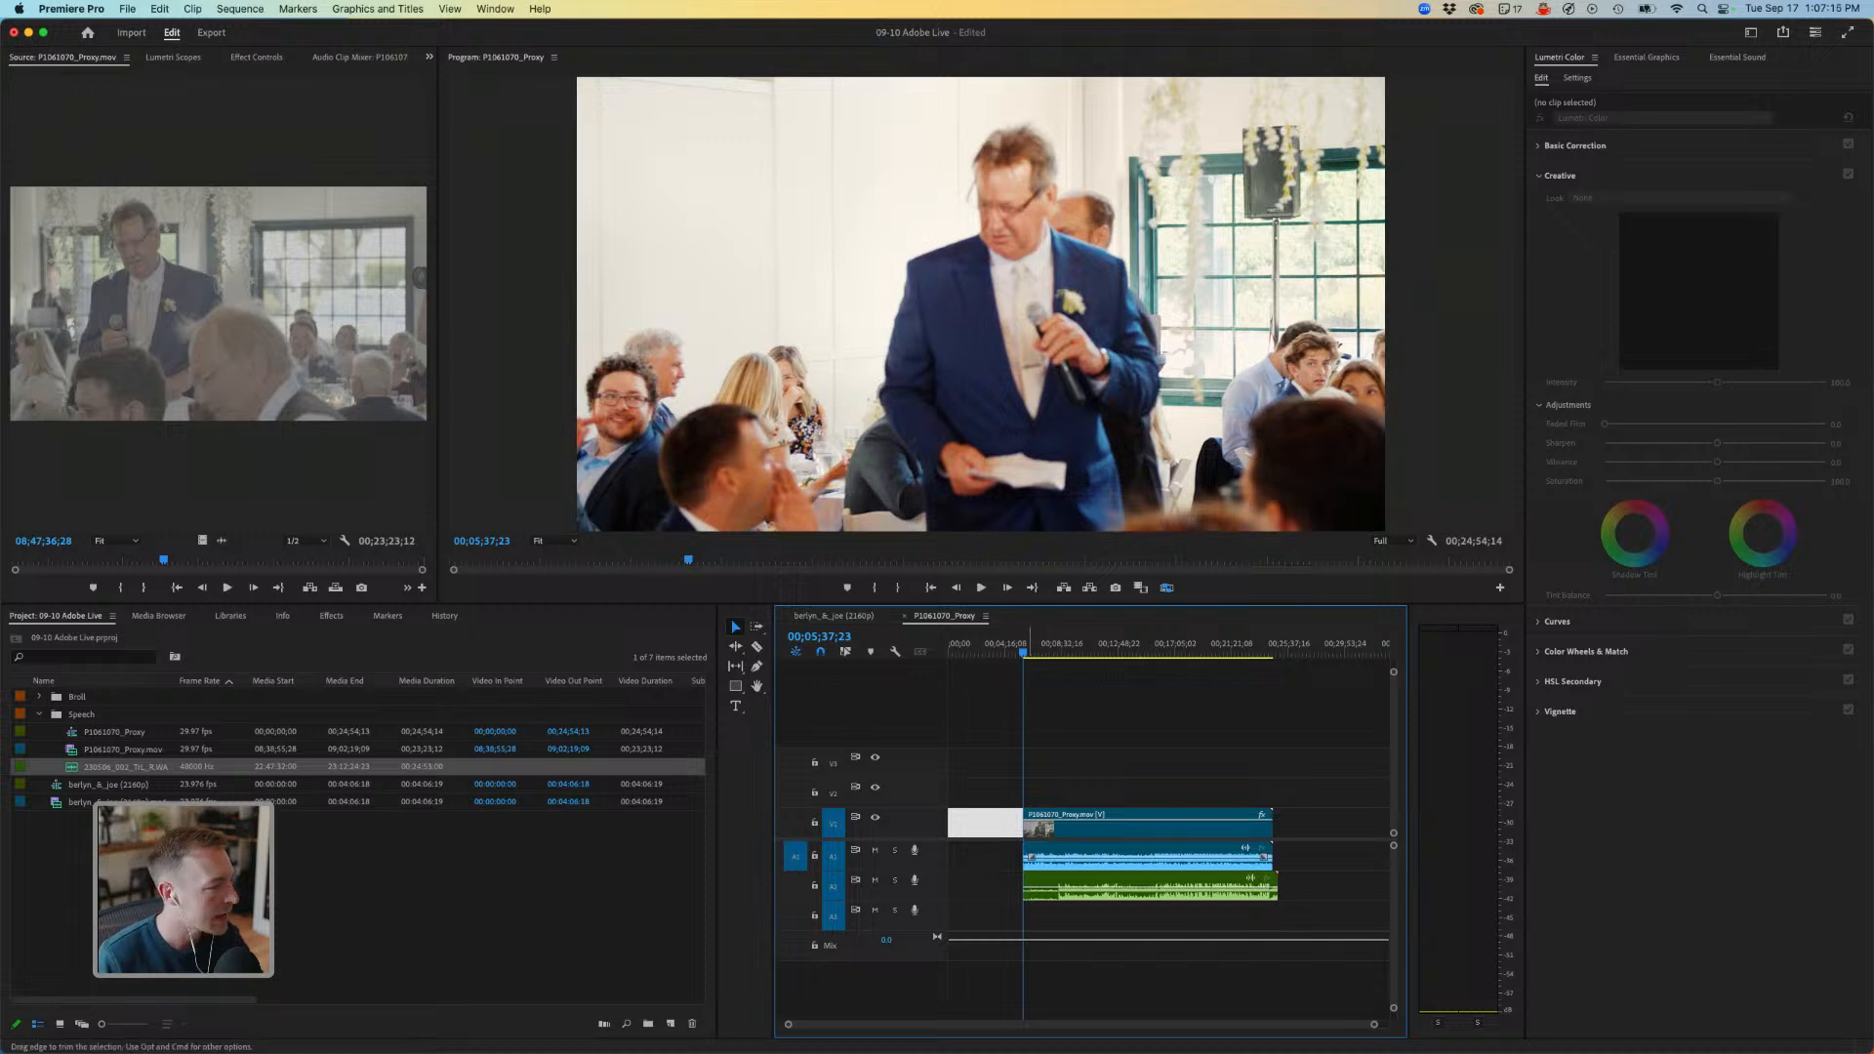
pyautogui.press('Delete')
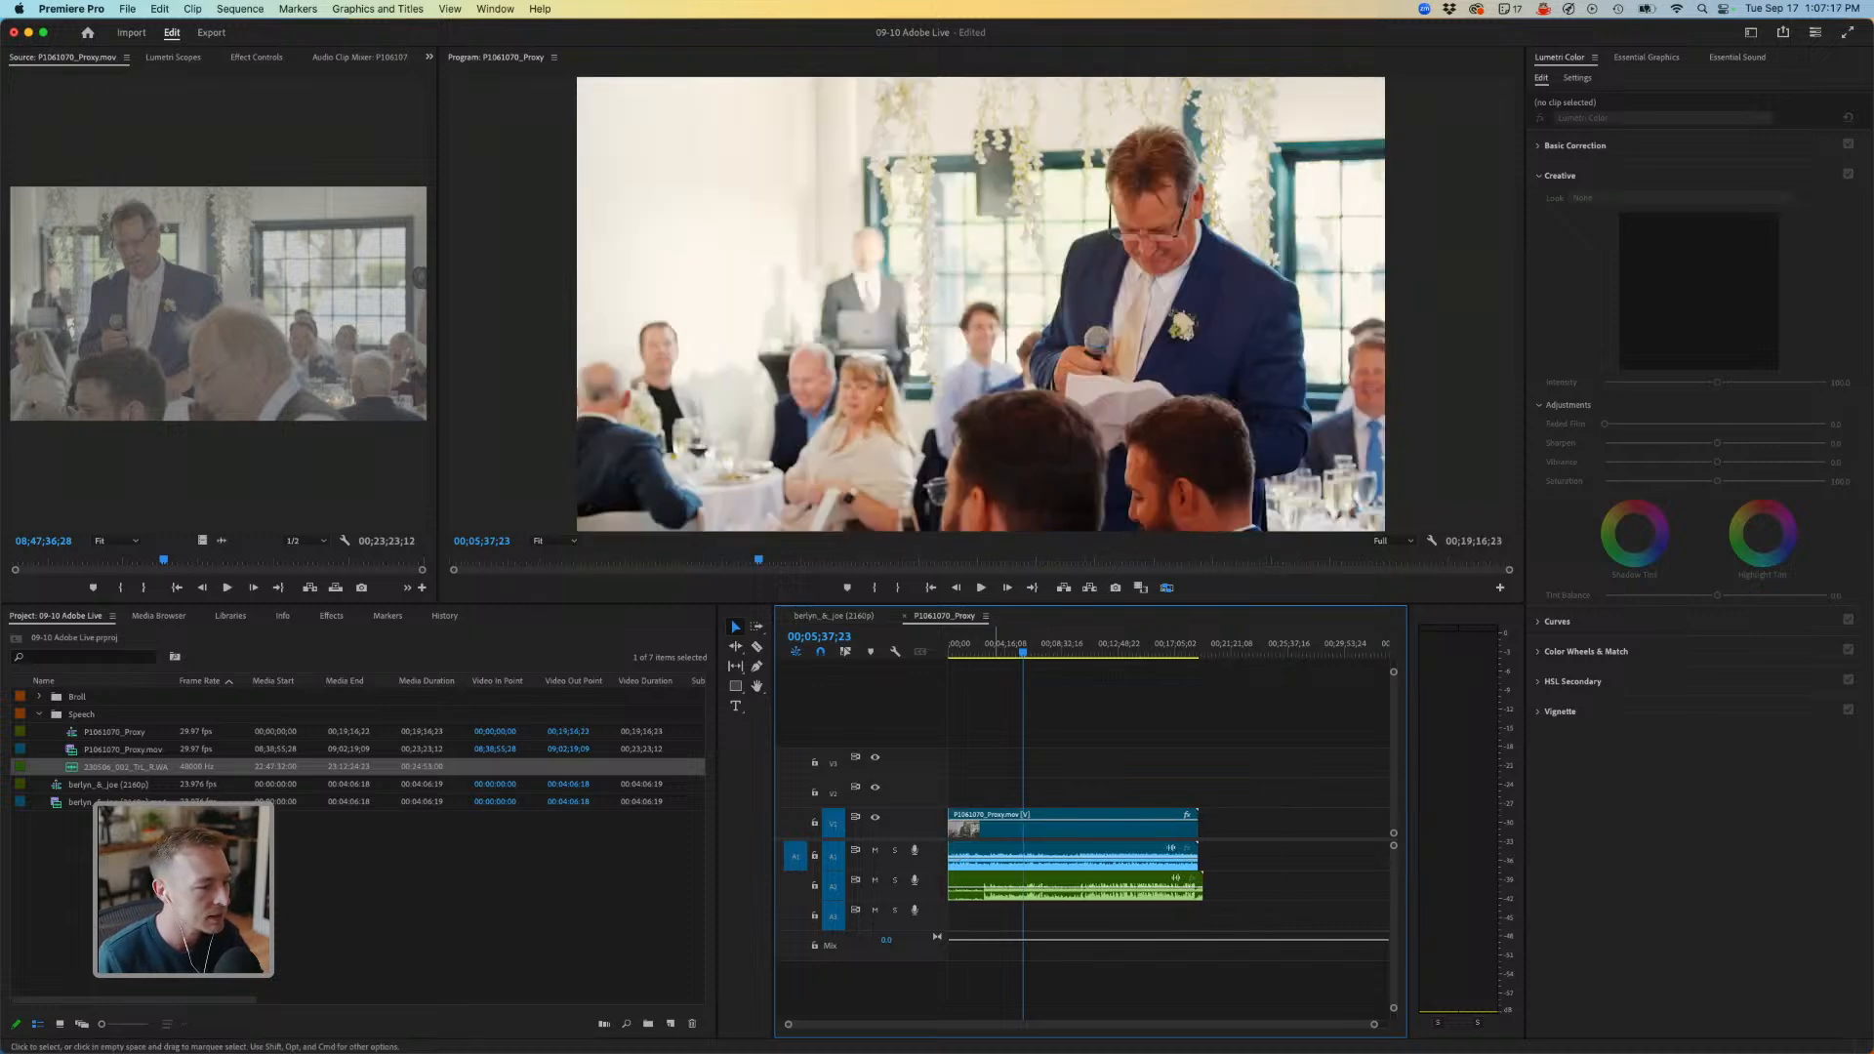
pyautogui.press('Home')
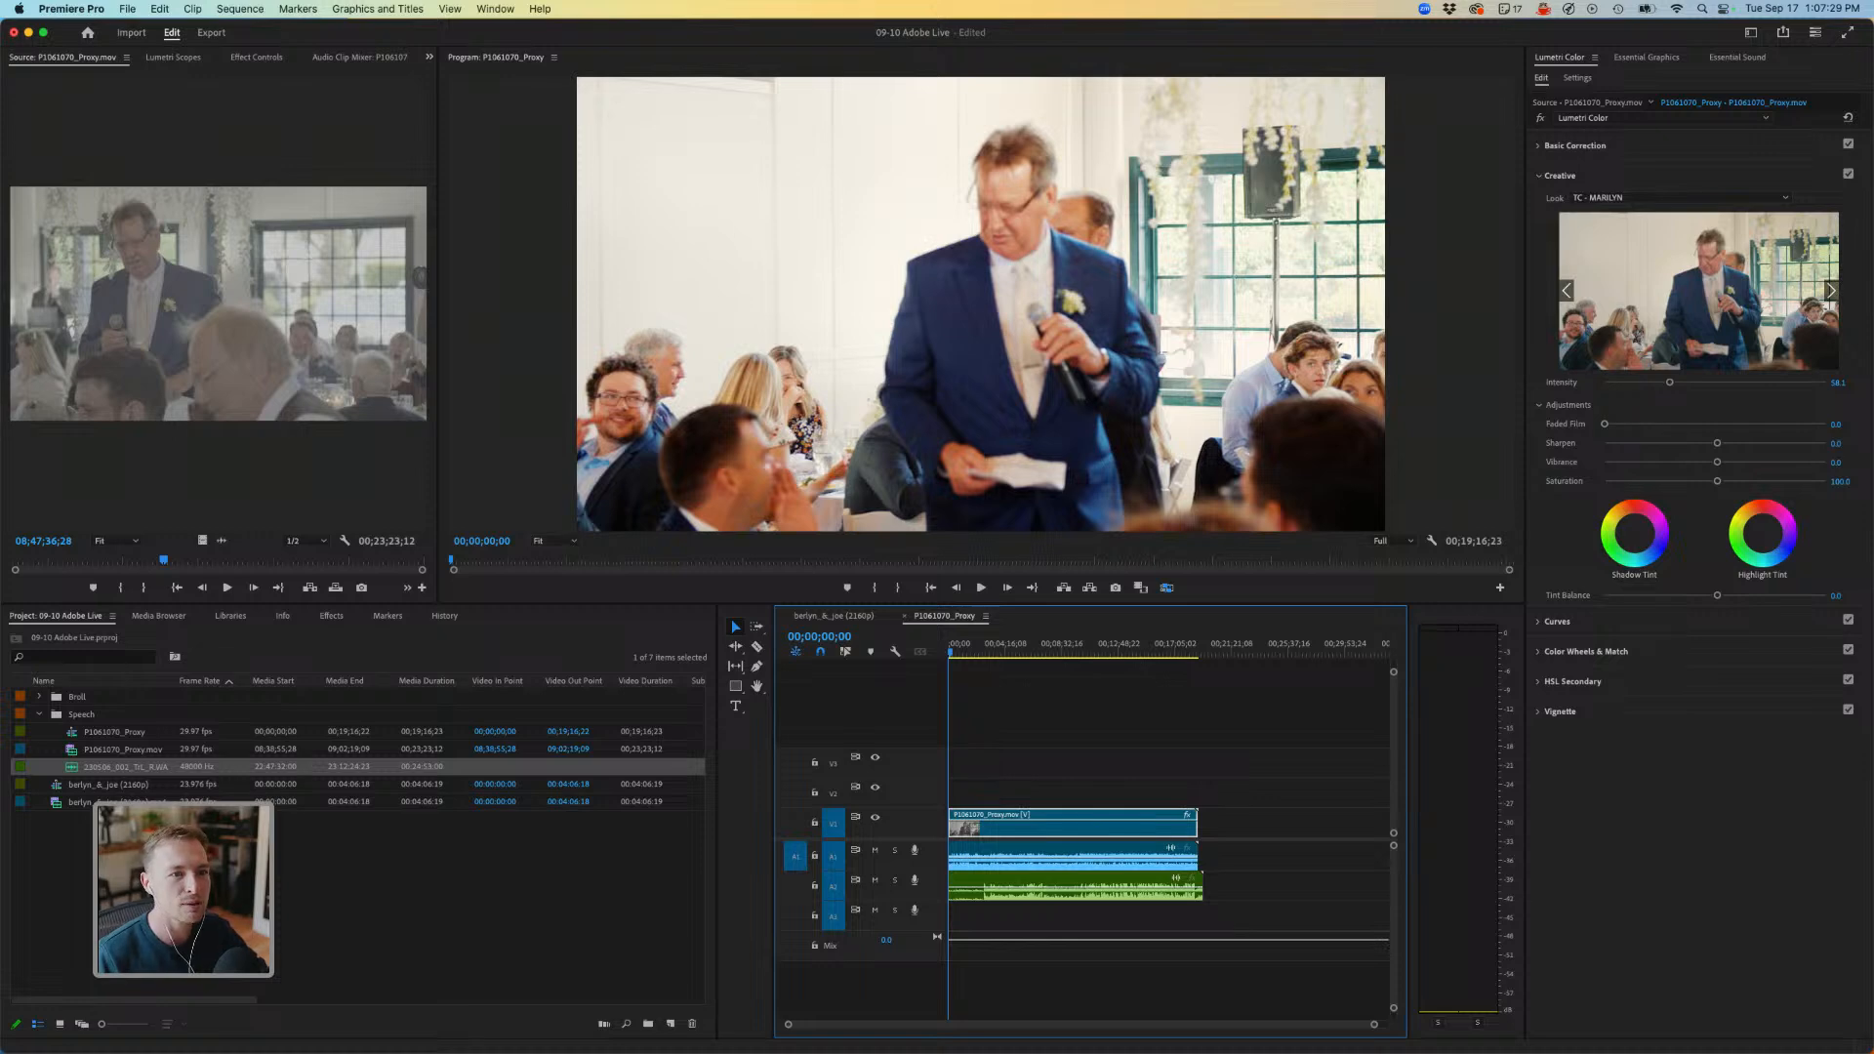
# Look at the Captions and Graphics workspace, then switch to the Text-Based Editing workspace.
pyautogui.click(1751, 32)
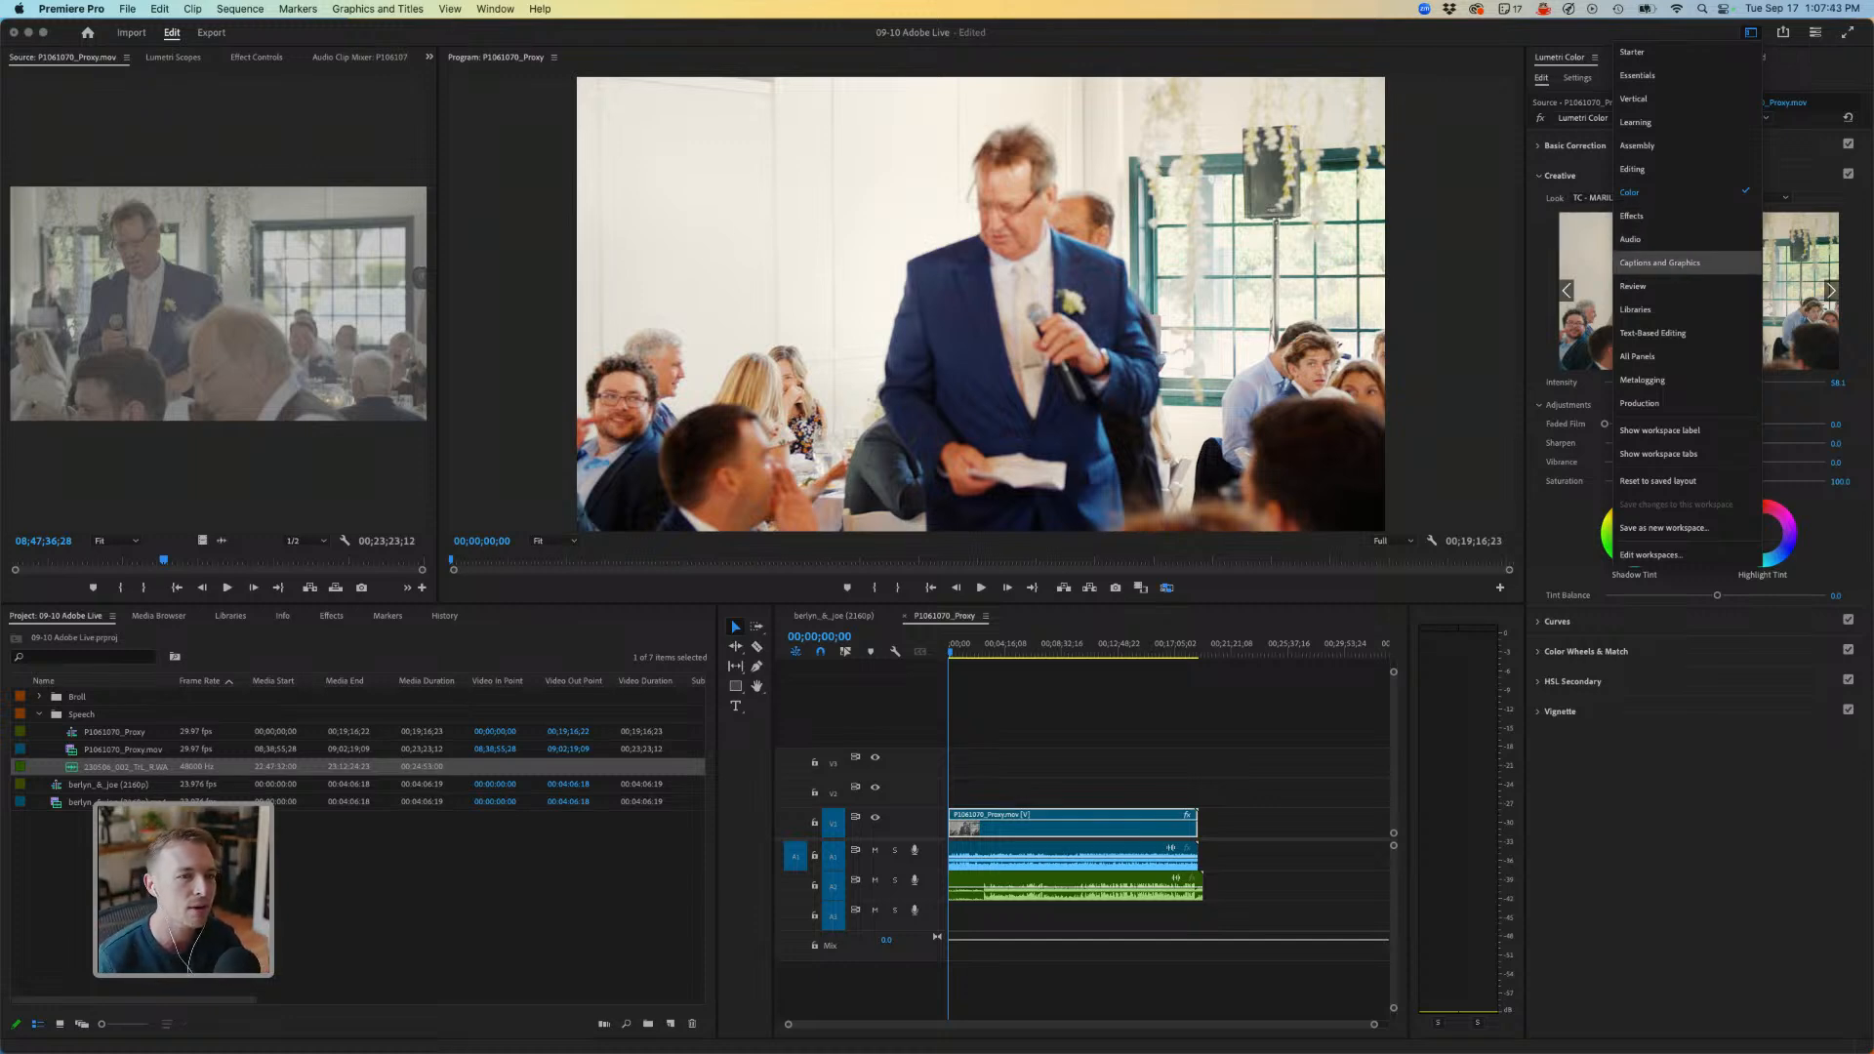
pyautogui.click(1659, 262)
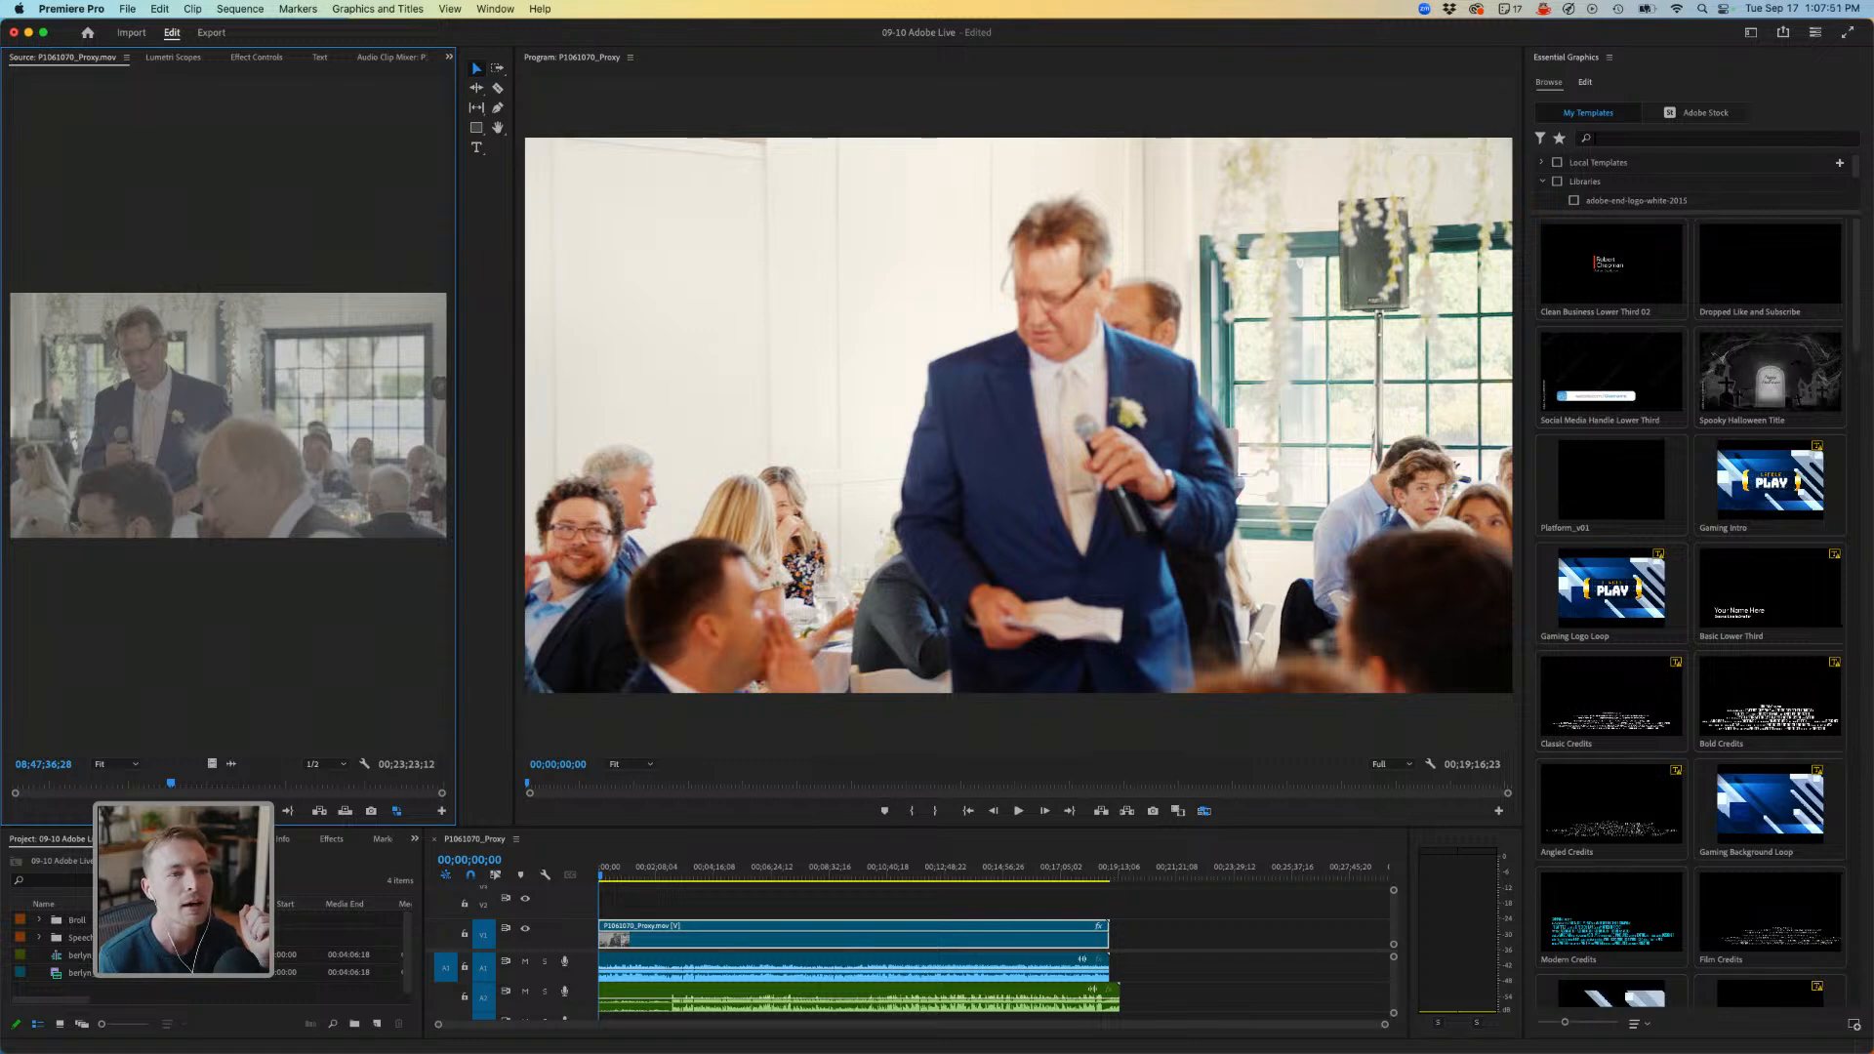
pyautogui.click(1751, 32)
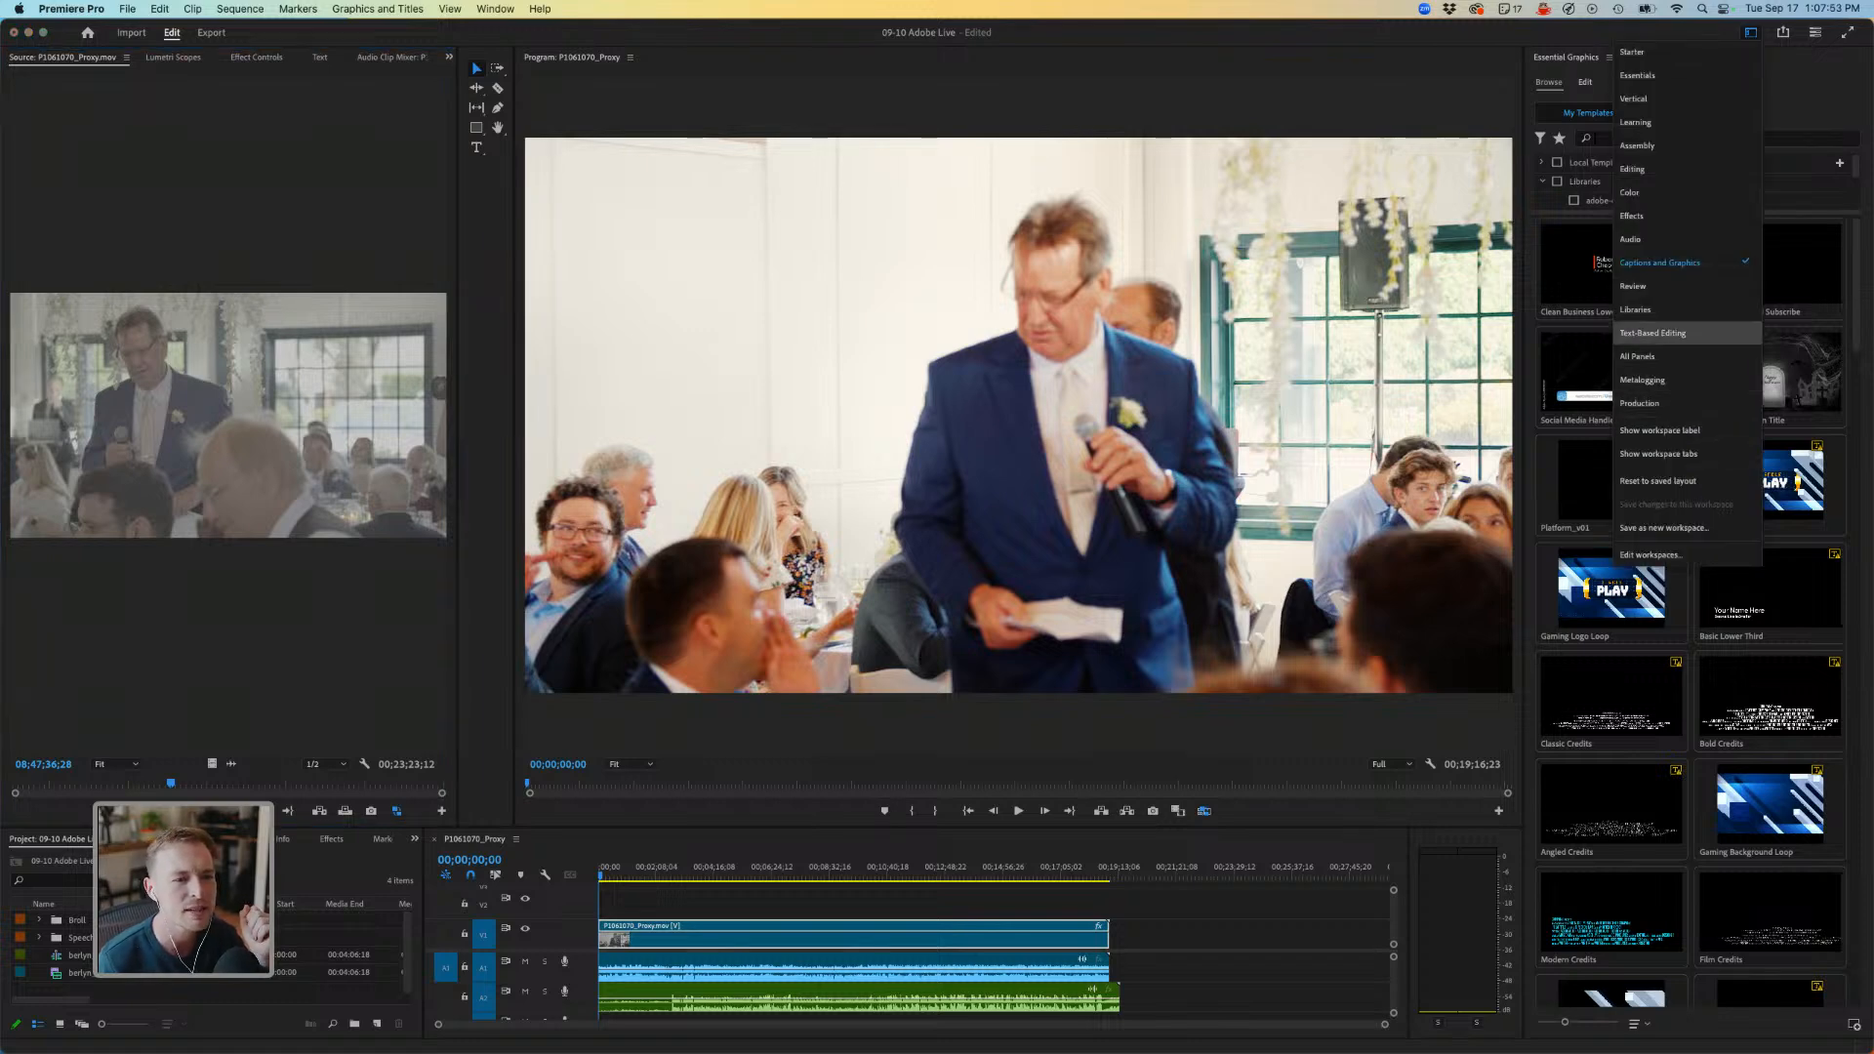
pyautogui.click(1671, 332)
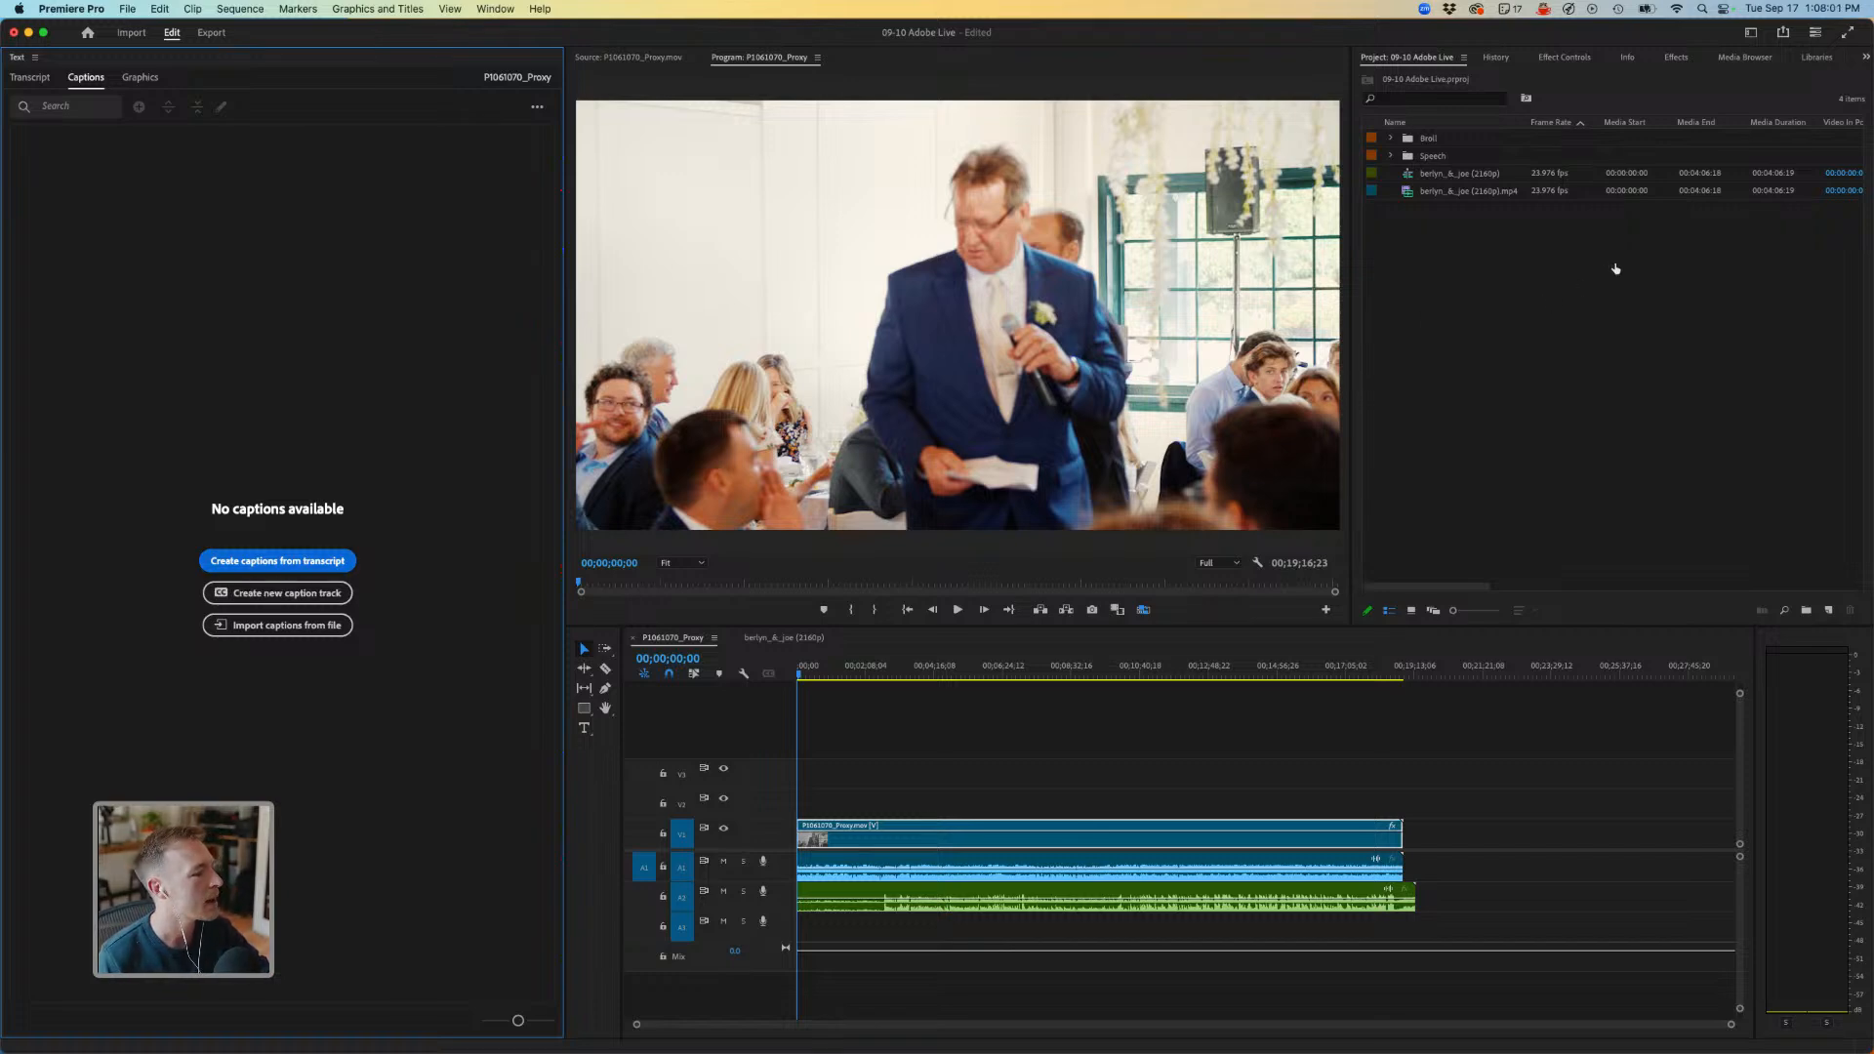
pyautogui.click(903, 728)
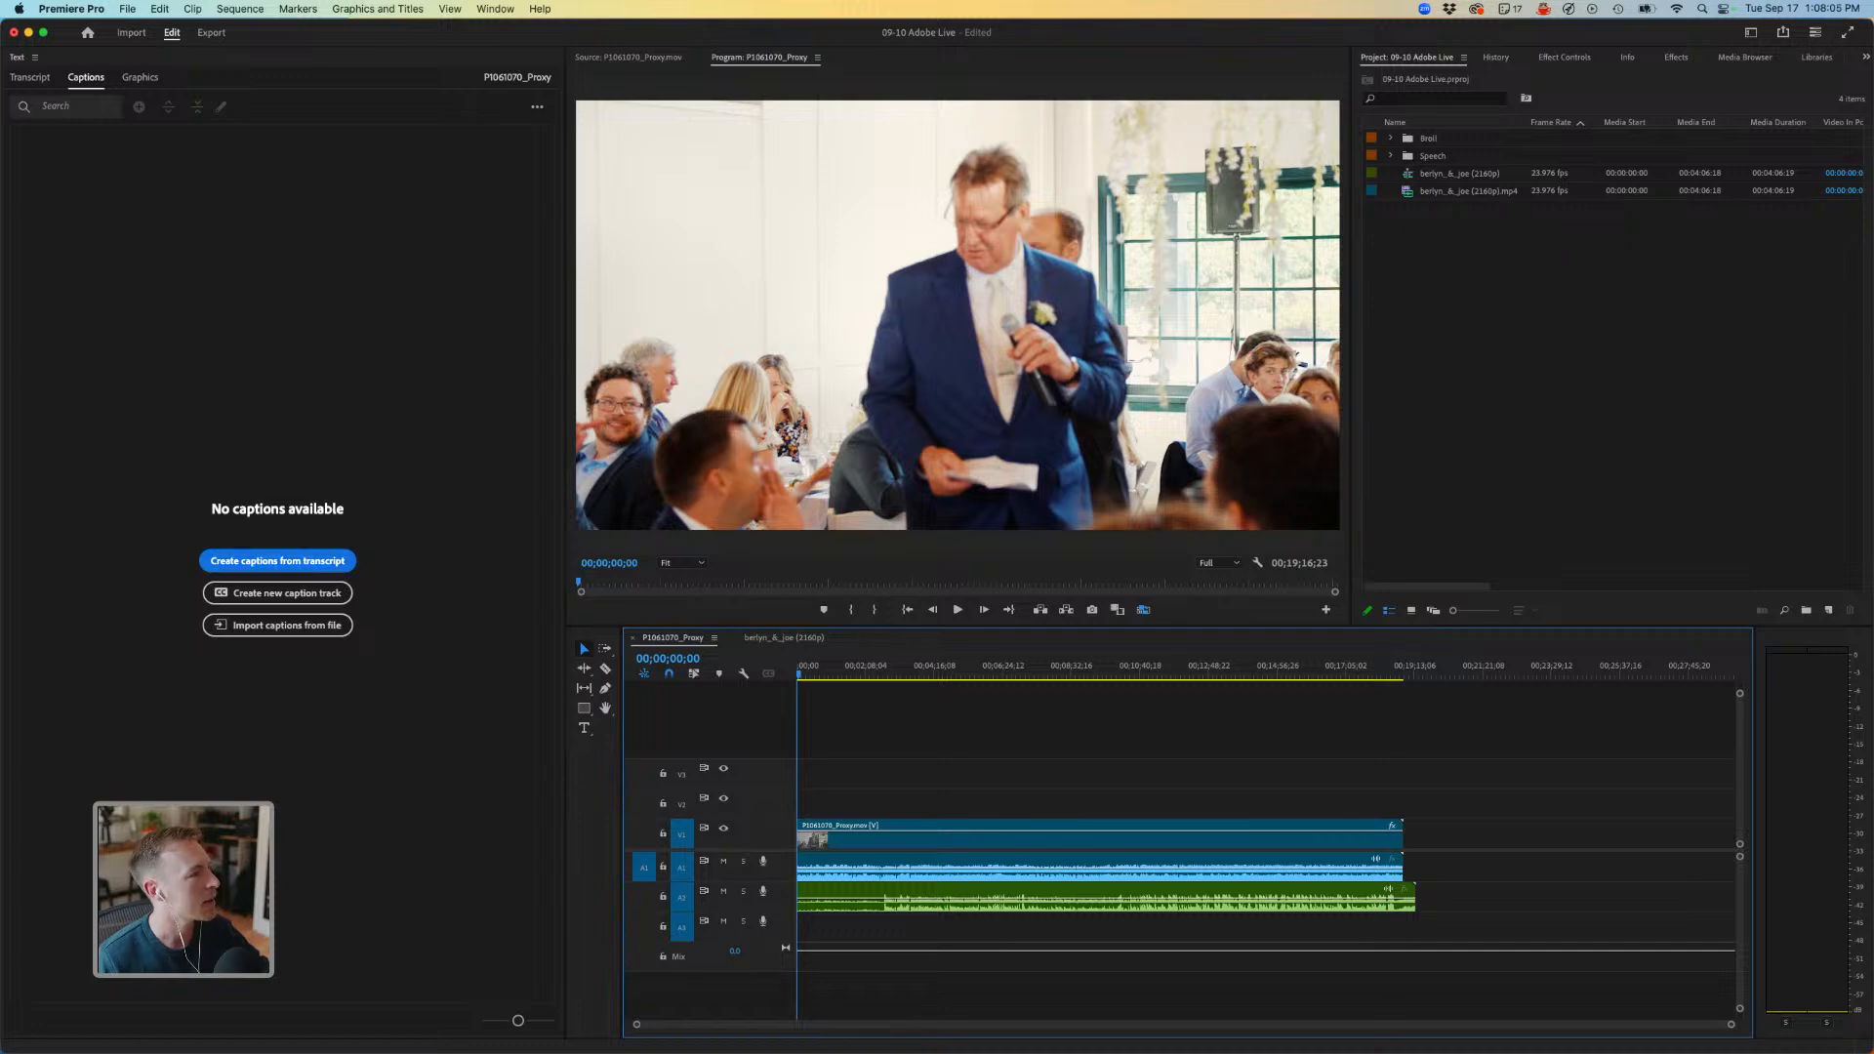
# Disable the camera audio on A1 and transcribe only the 230506_002_TrL_R.WAV source clip.
pyautogui.click(29, 77)
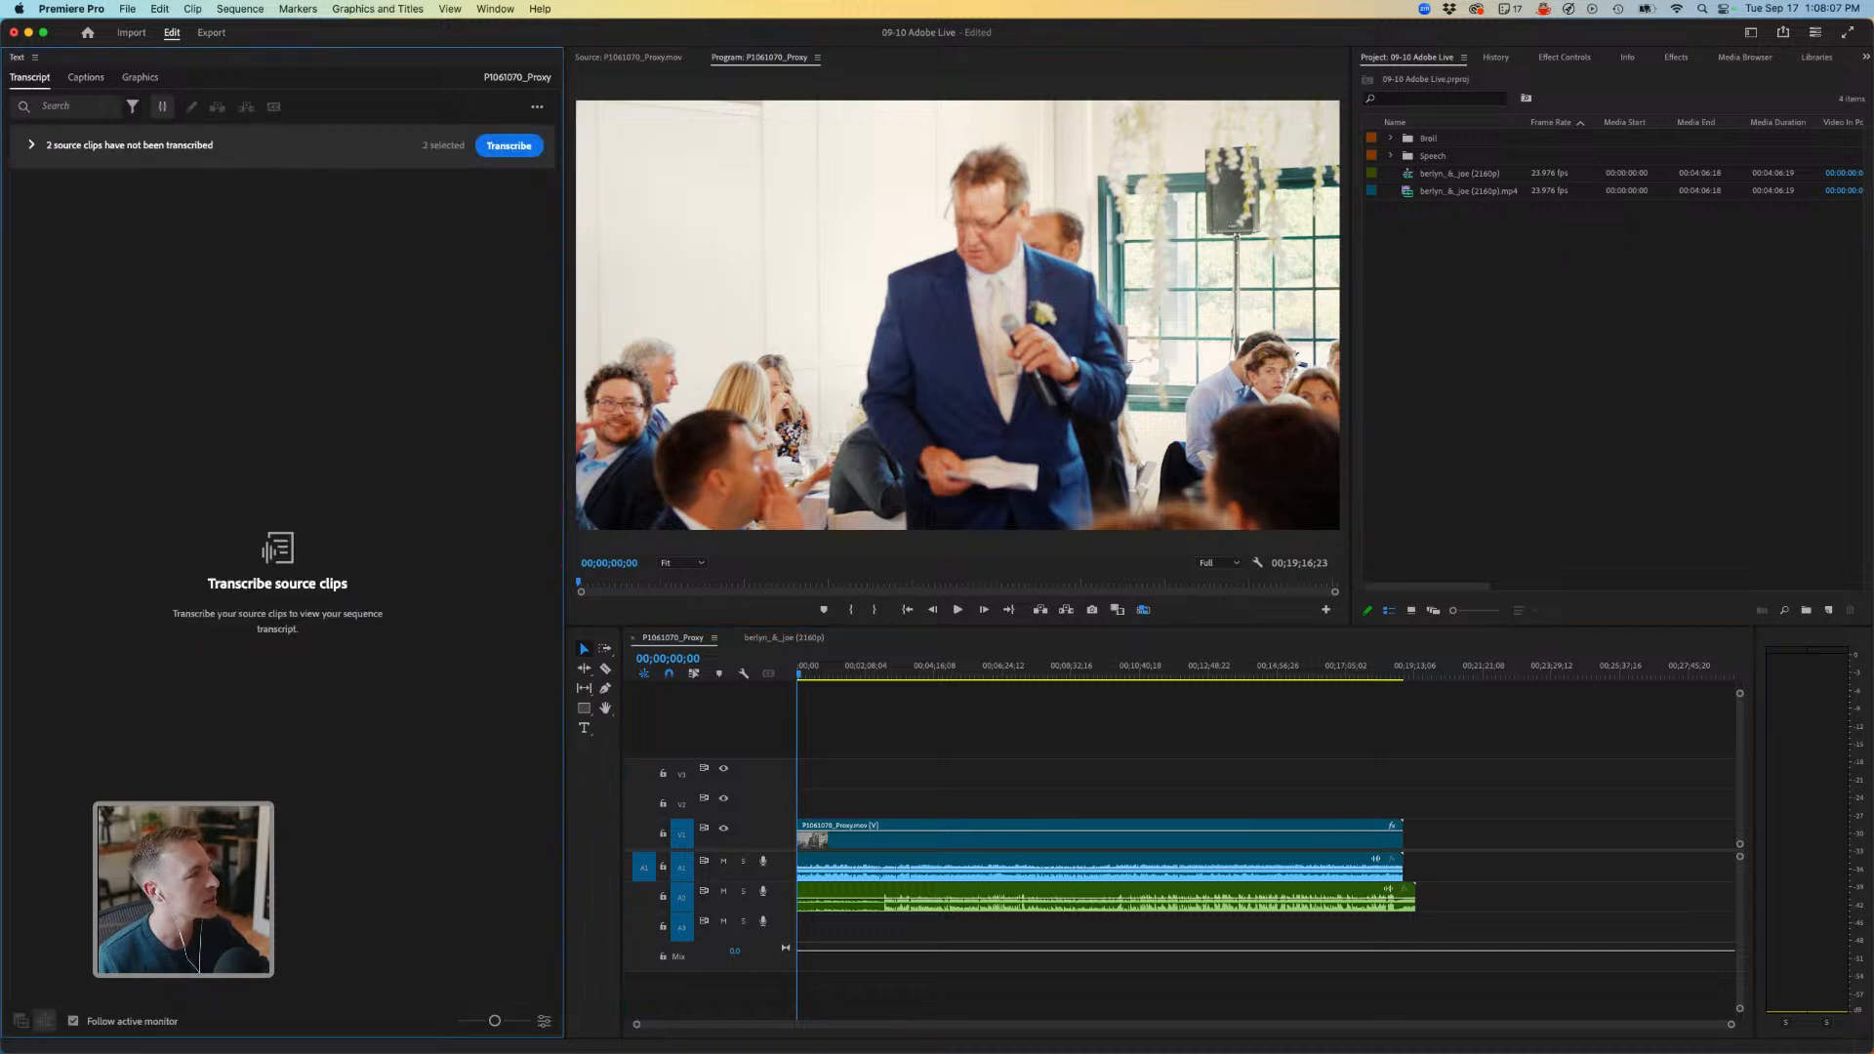
pyautogui.click(31, 146)
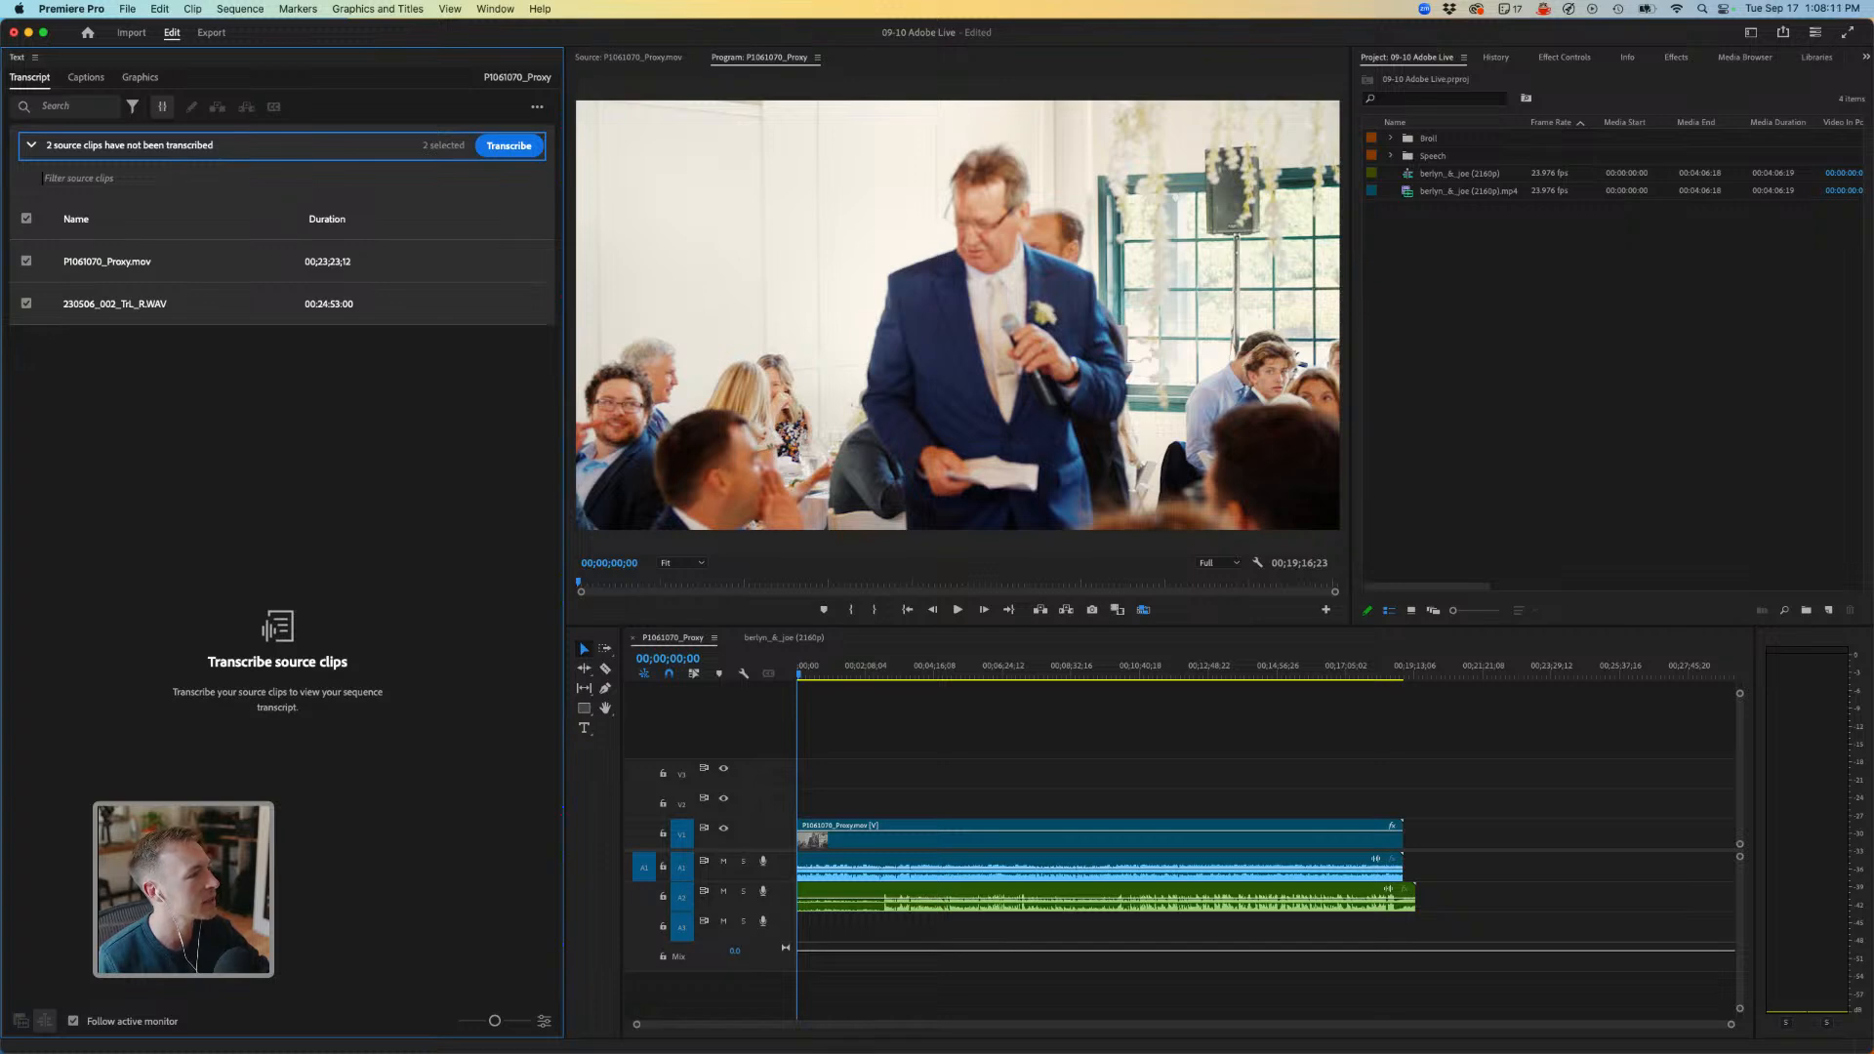
pyautogui.click(863, 868)
pyautogui.press('shift+super+e')
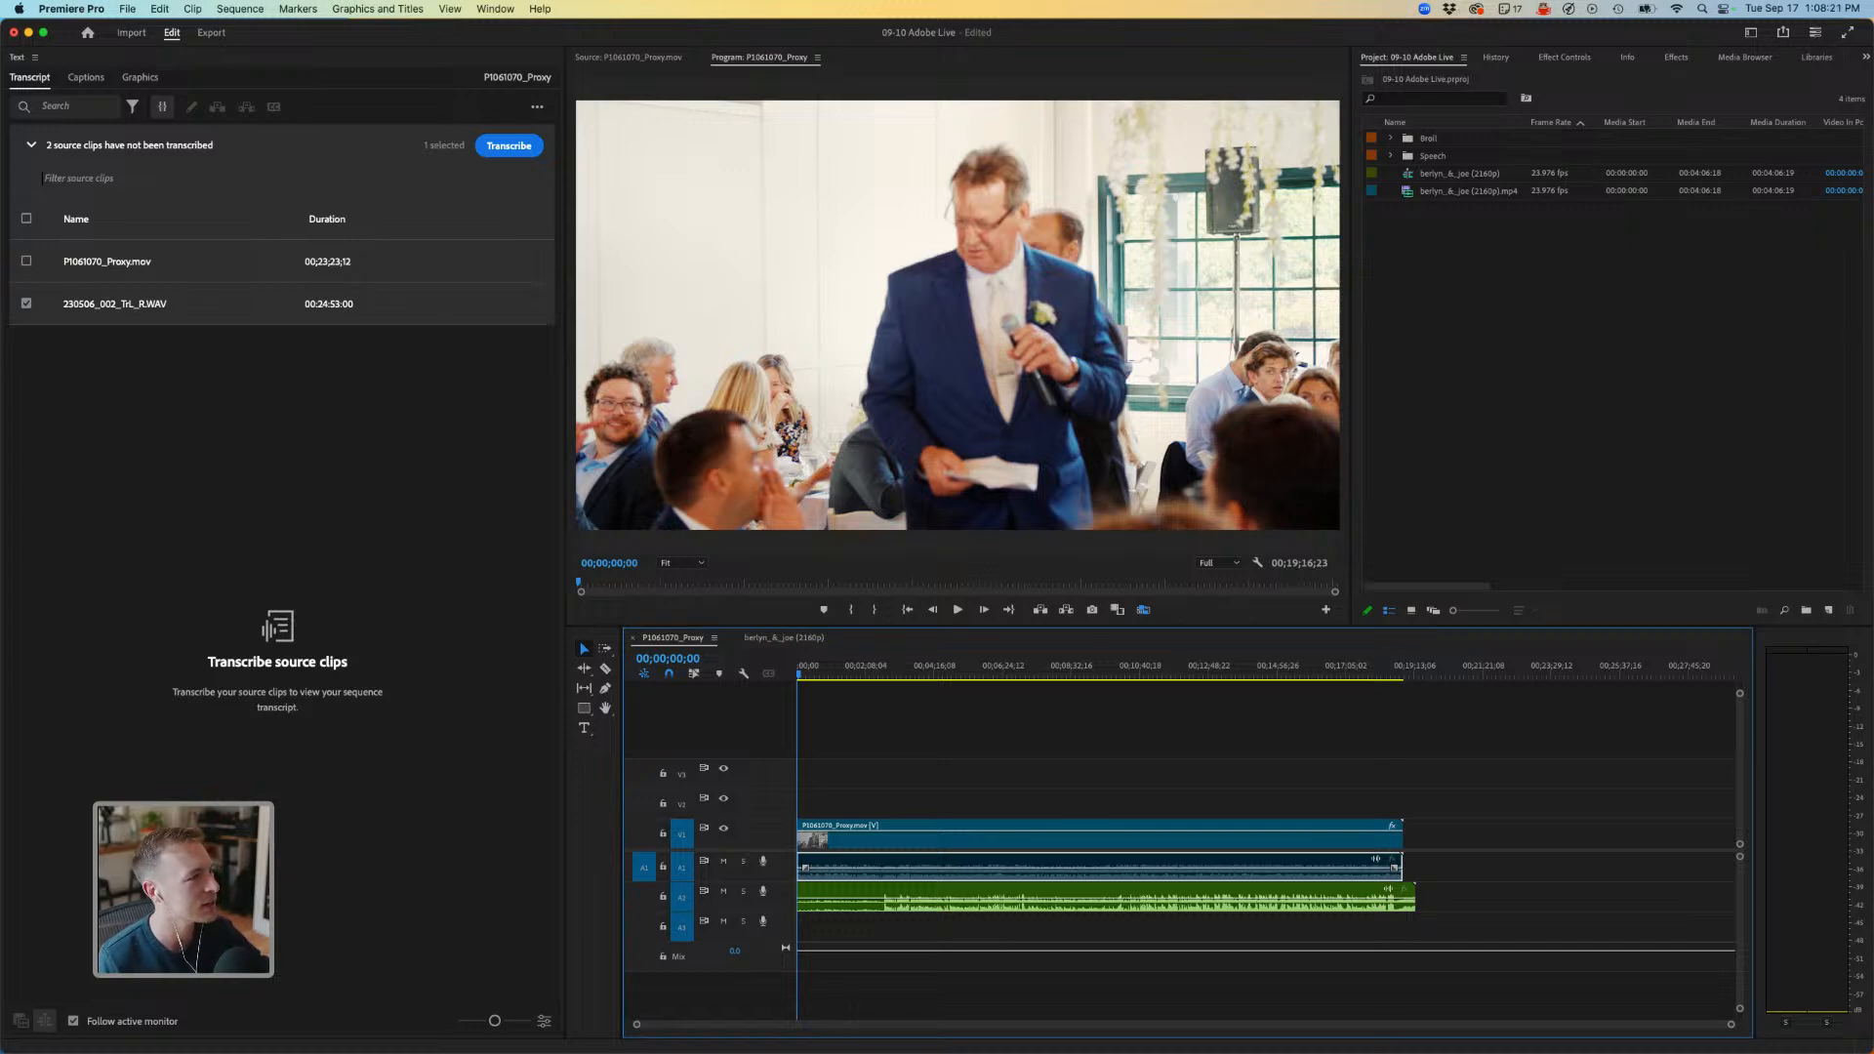
pyautogui.click(508, 145)
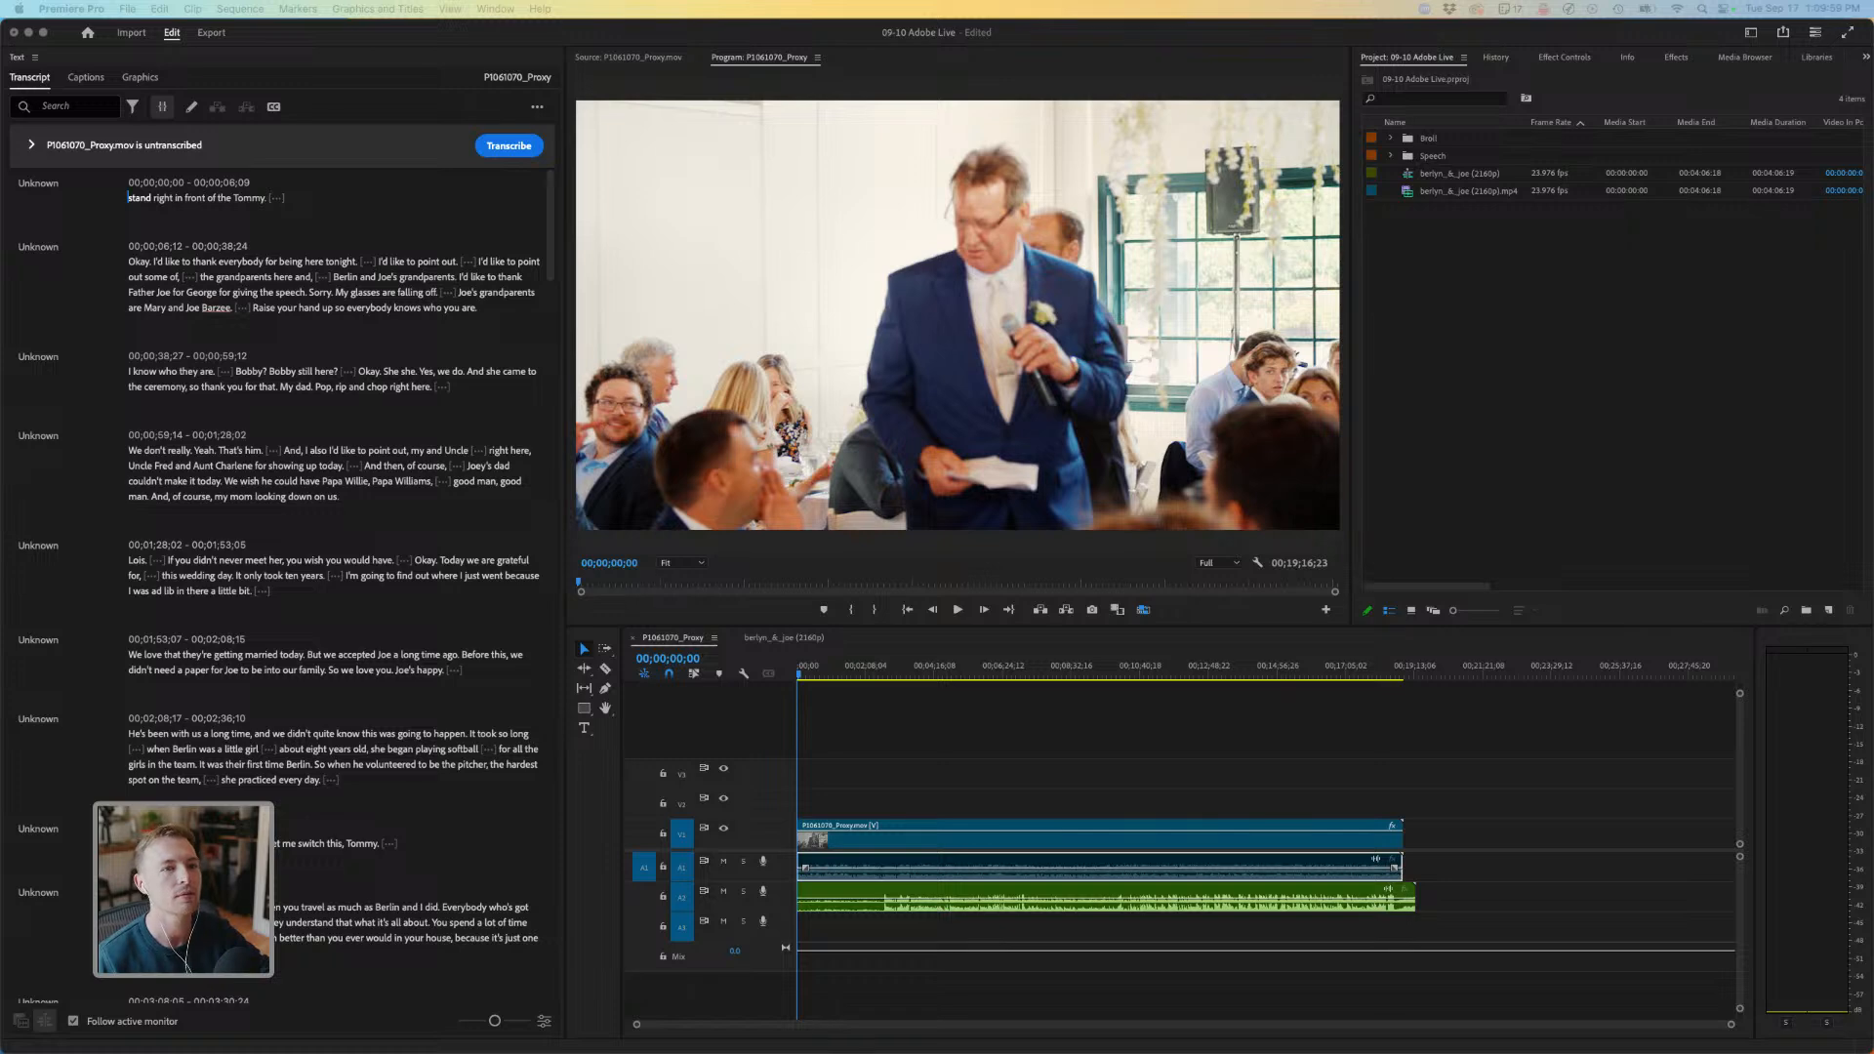
# In the Editing workspace, create half-size ProRes QuickTime proxies for P1061070_Proxy.mov, stored next to the original media in a Proxy folder.
pyautogui.click(1751, 33)
pyautogui.click(1650, 169)
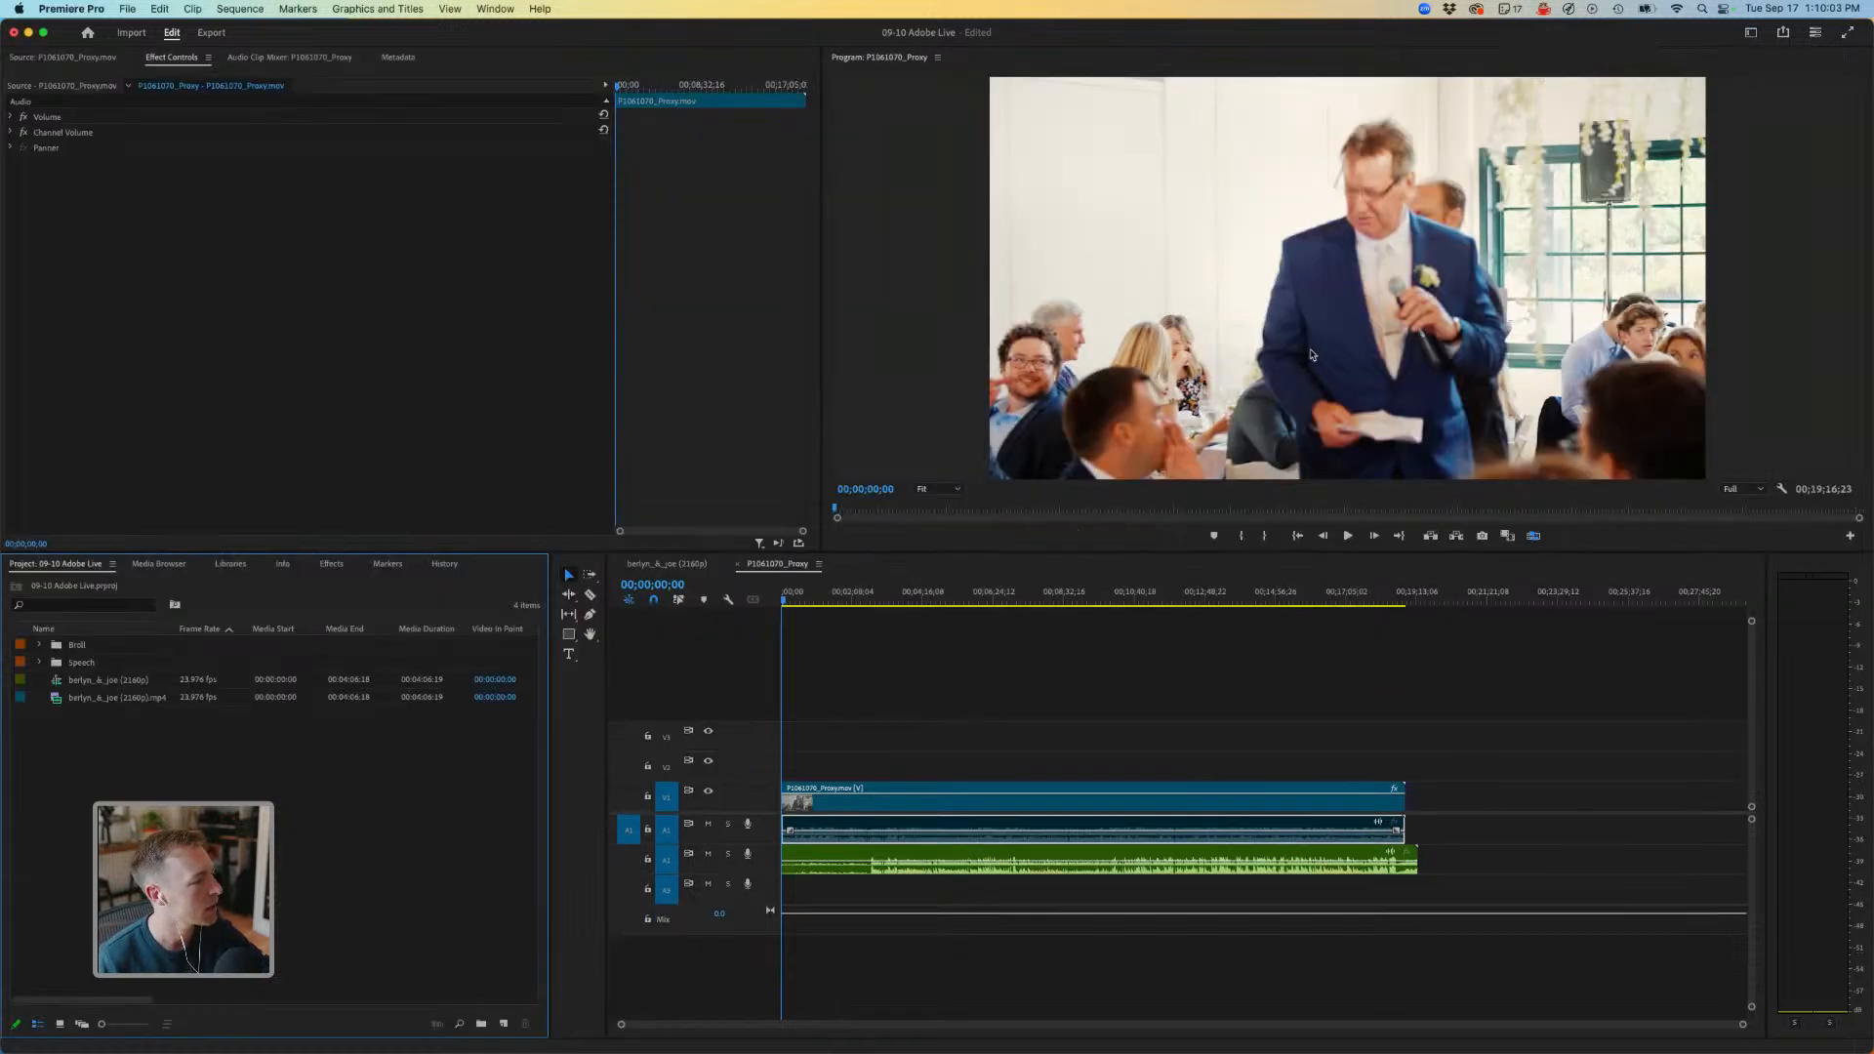
pyautogui.rightClick(101, 697)
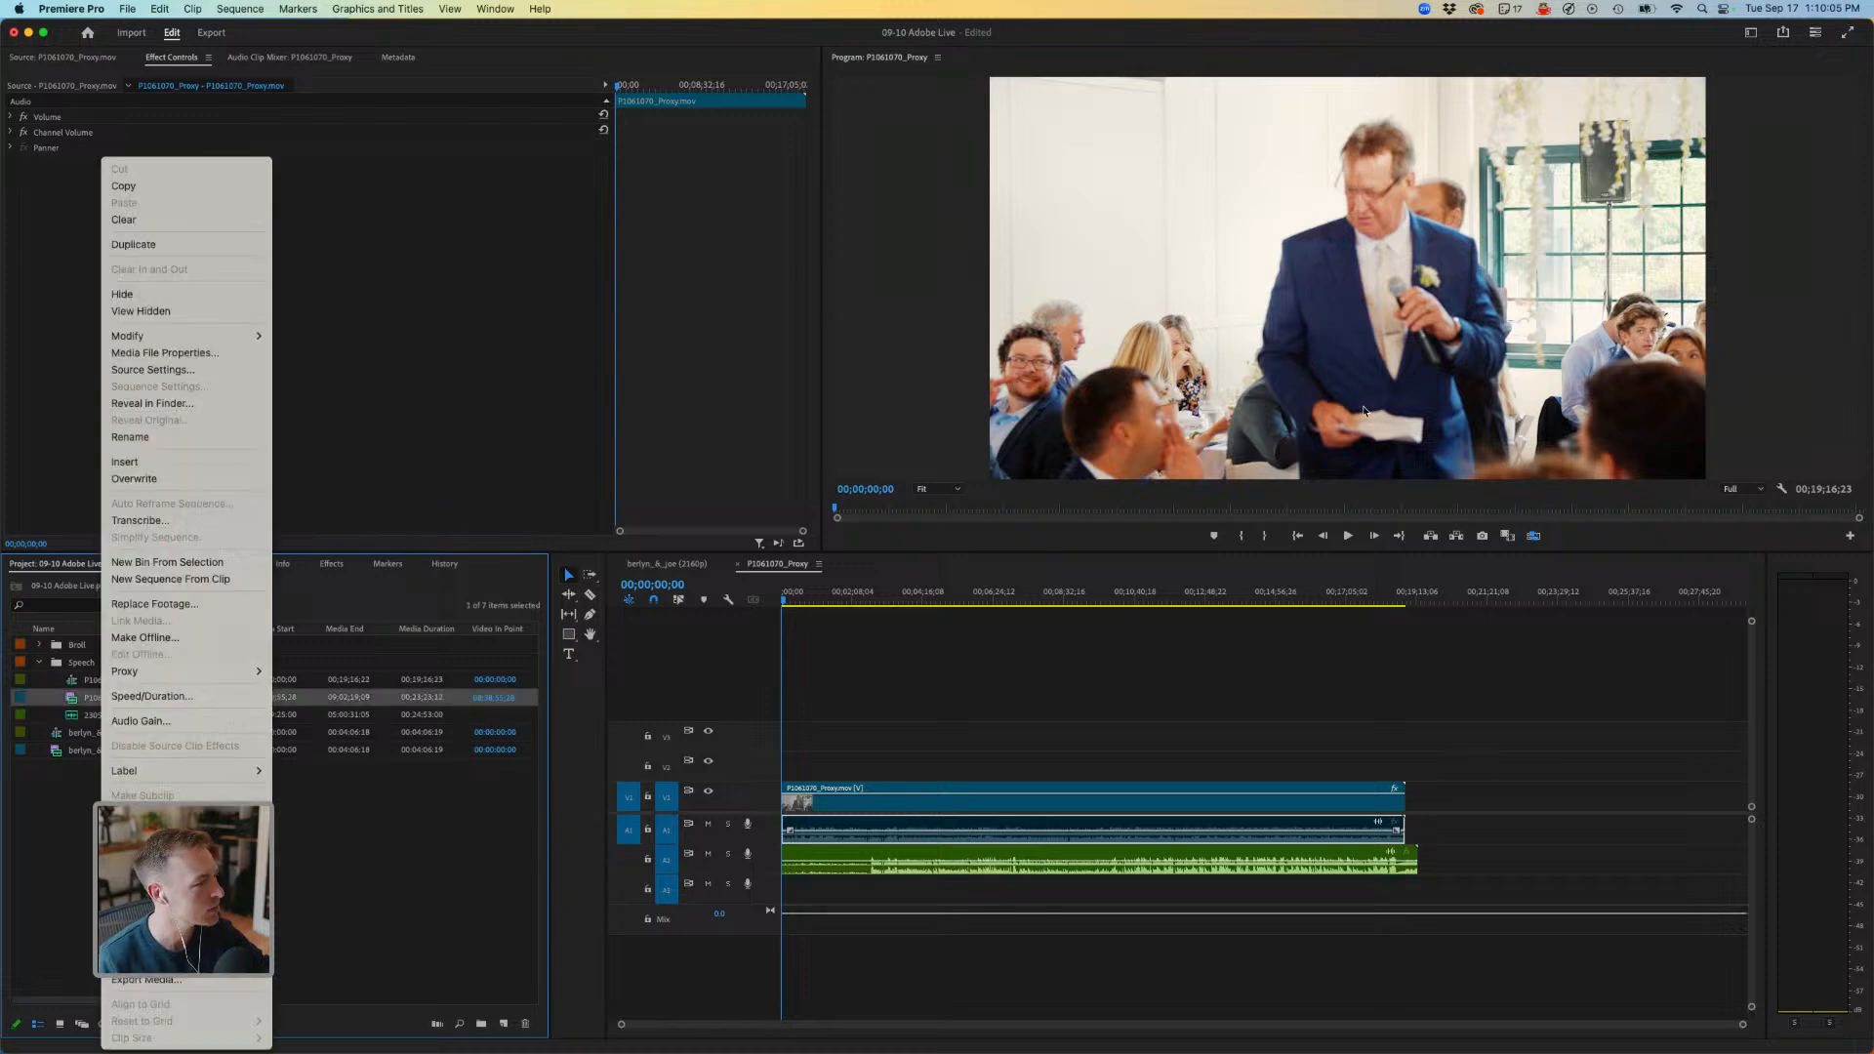
pyautogui.moveTo(125, 672)
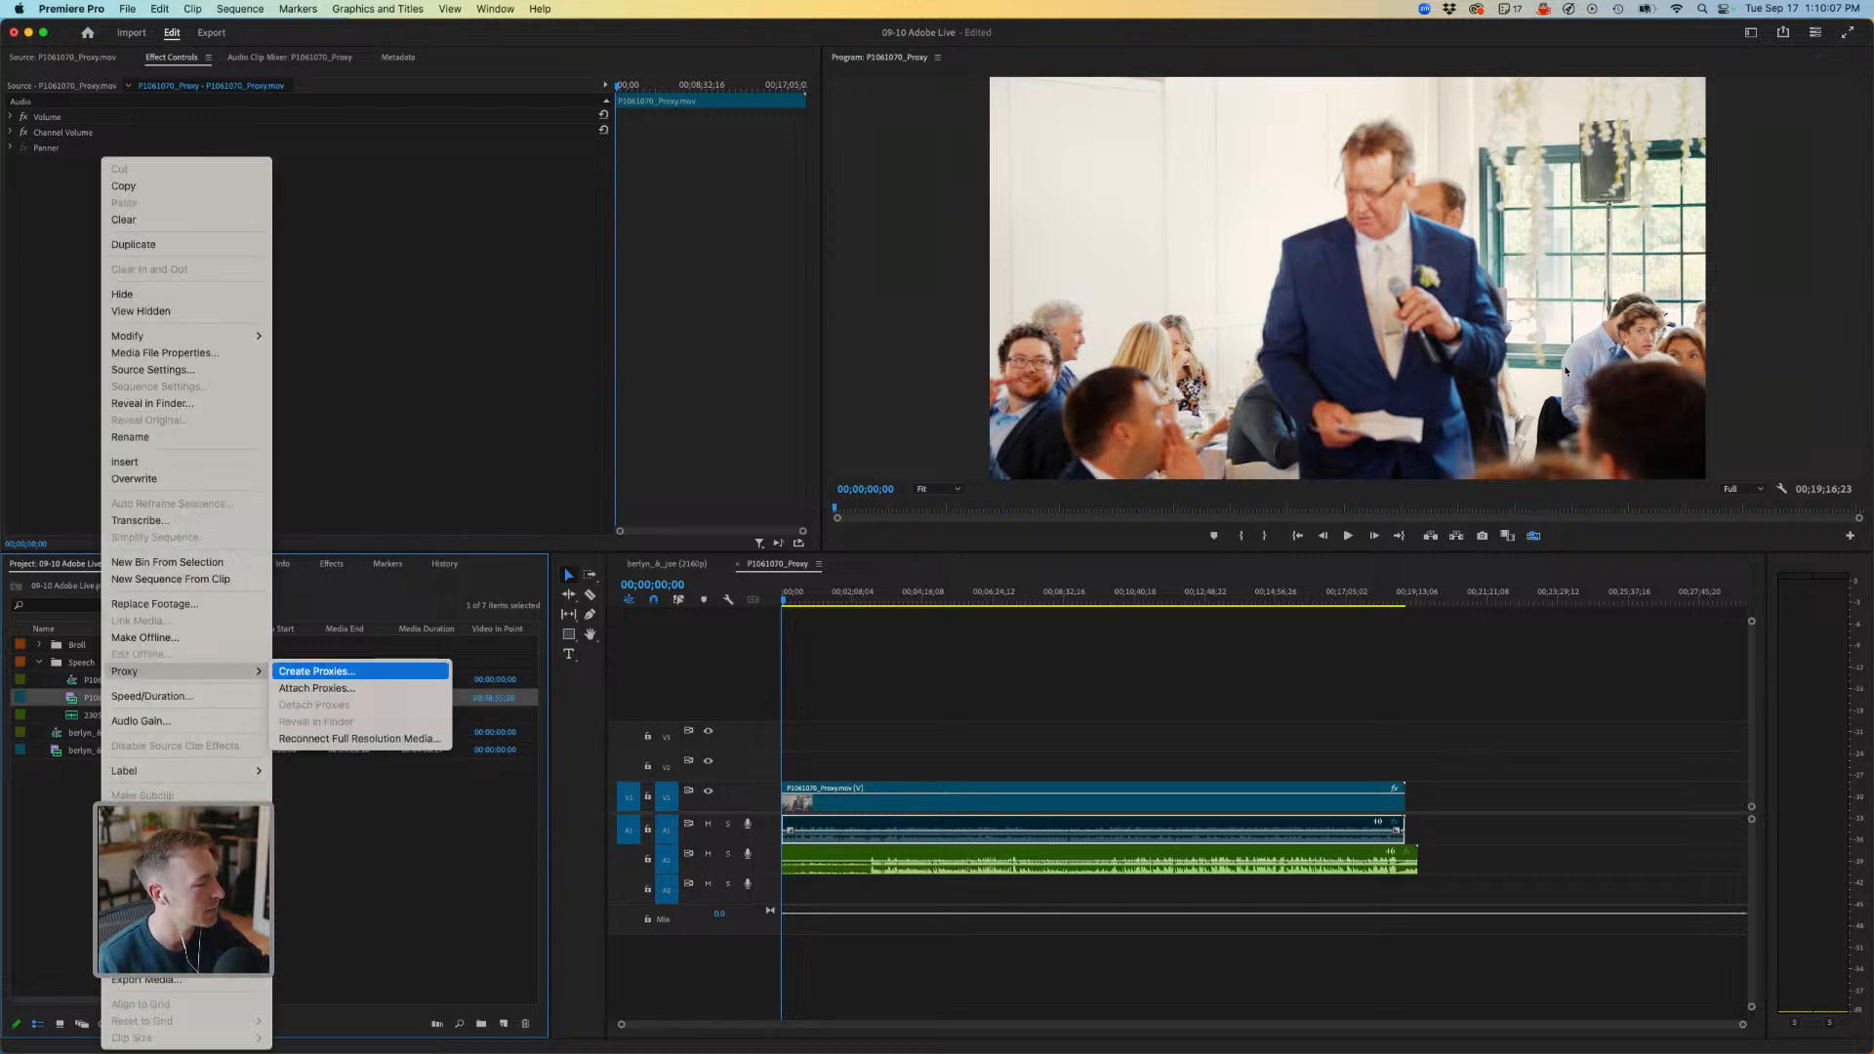
pyautogui.click(332, 670)
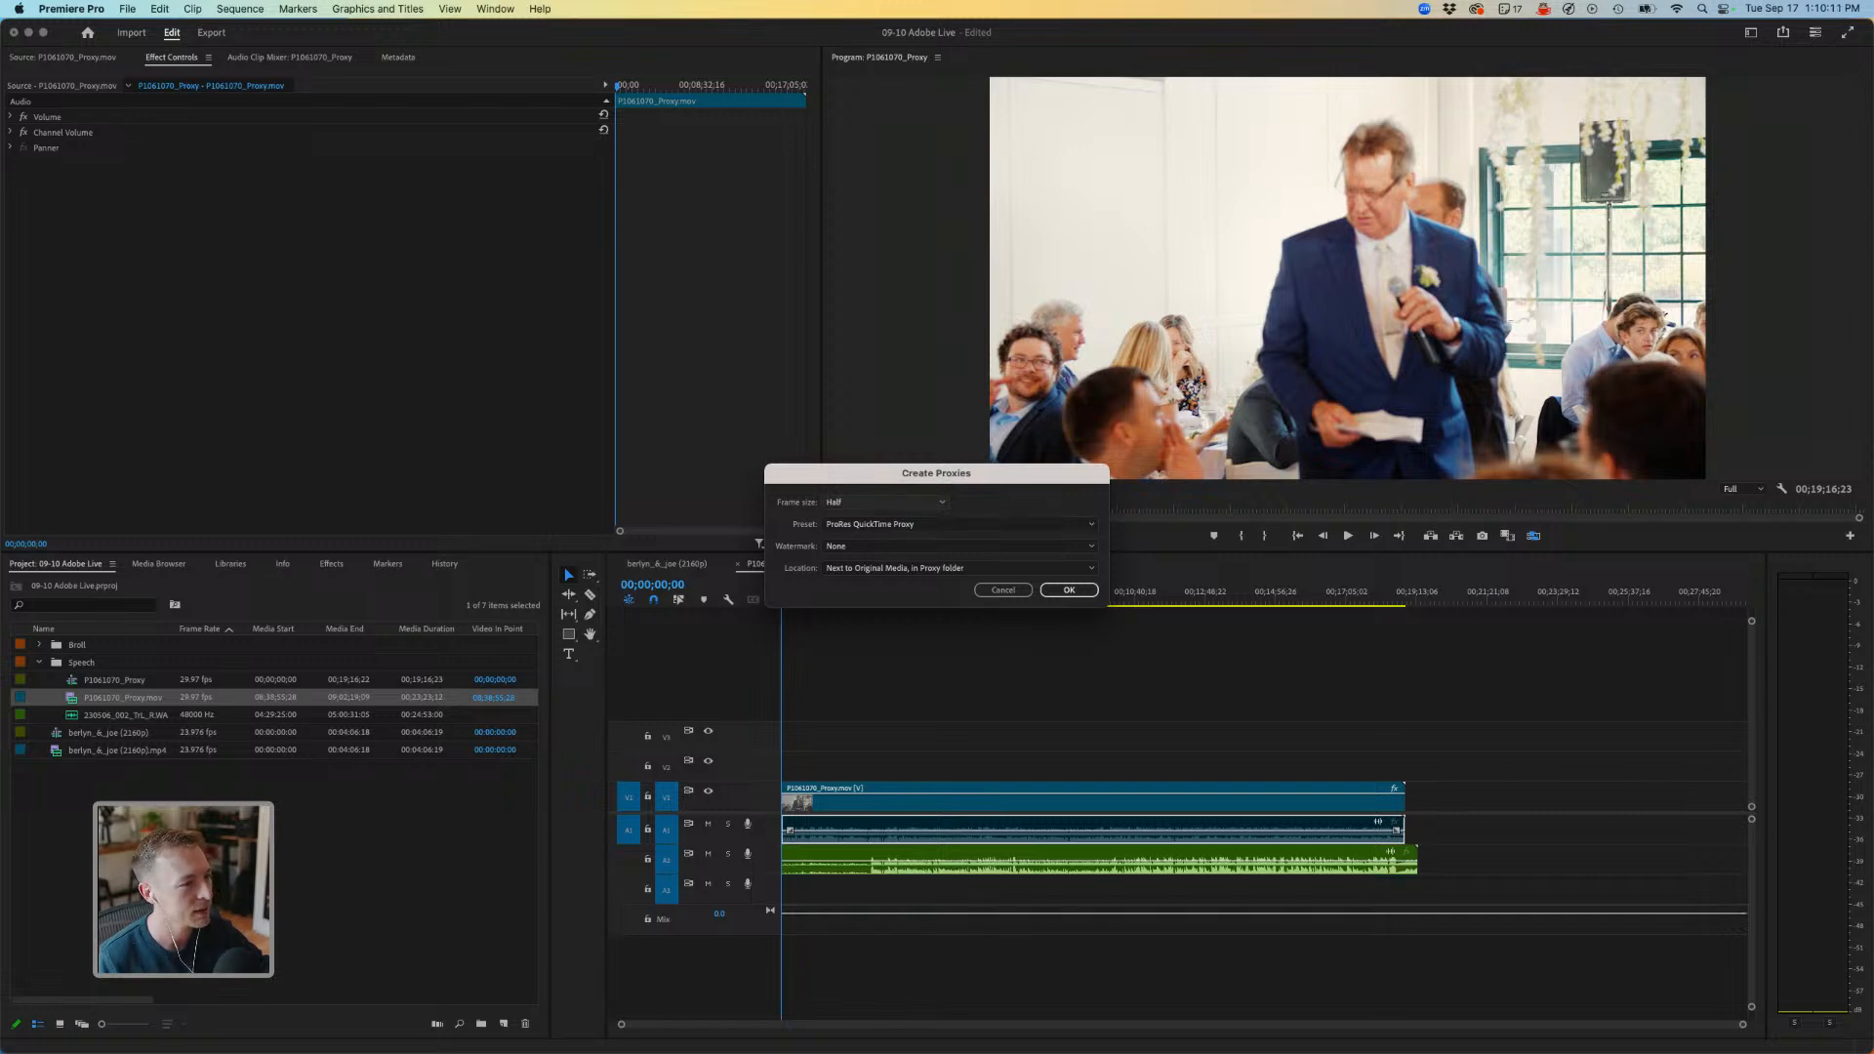
pyautogui.click(885, 503)
pyautogui.click(886, 503)
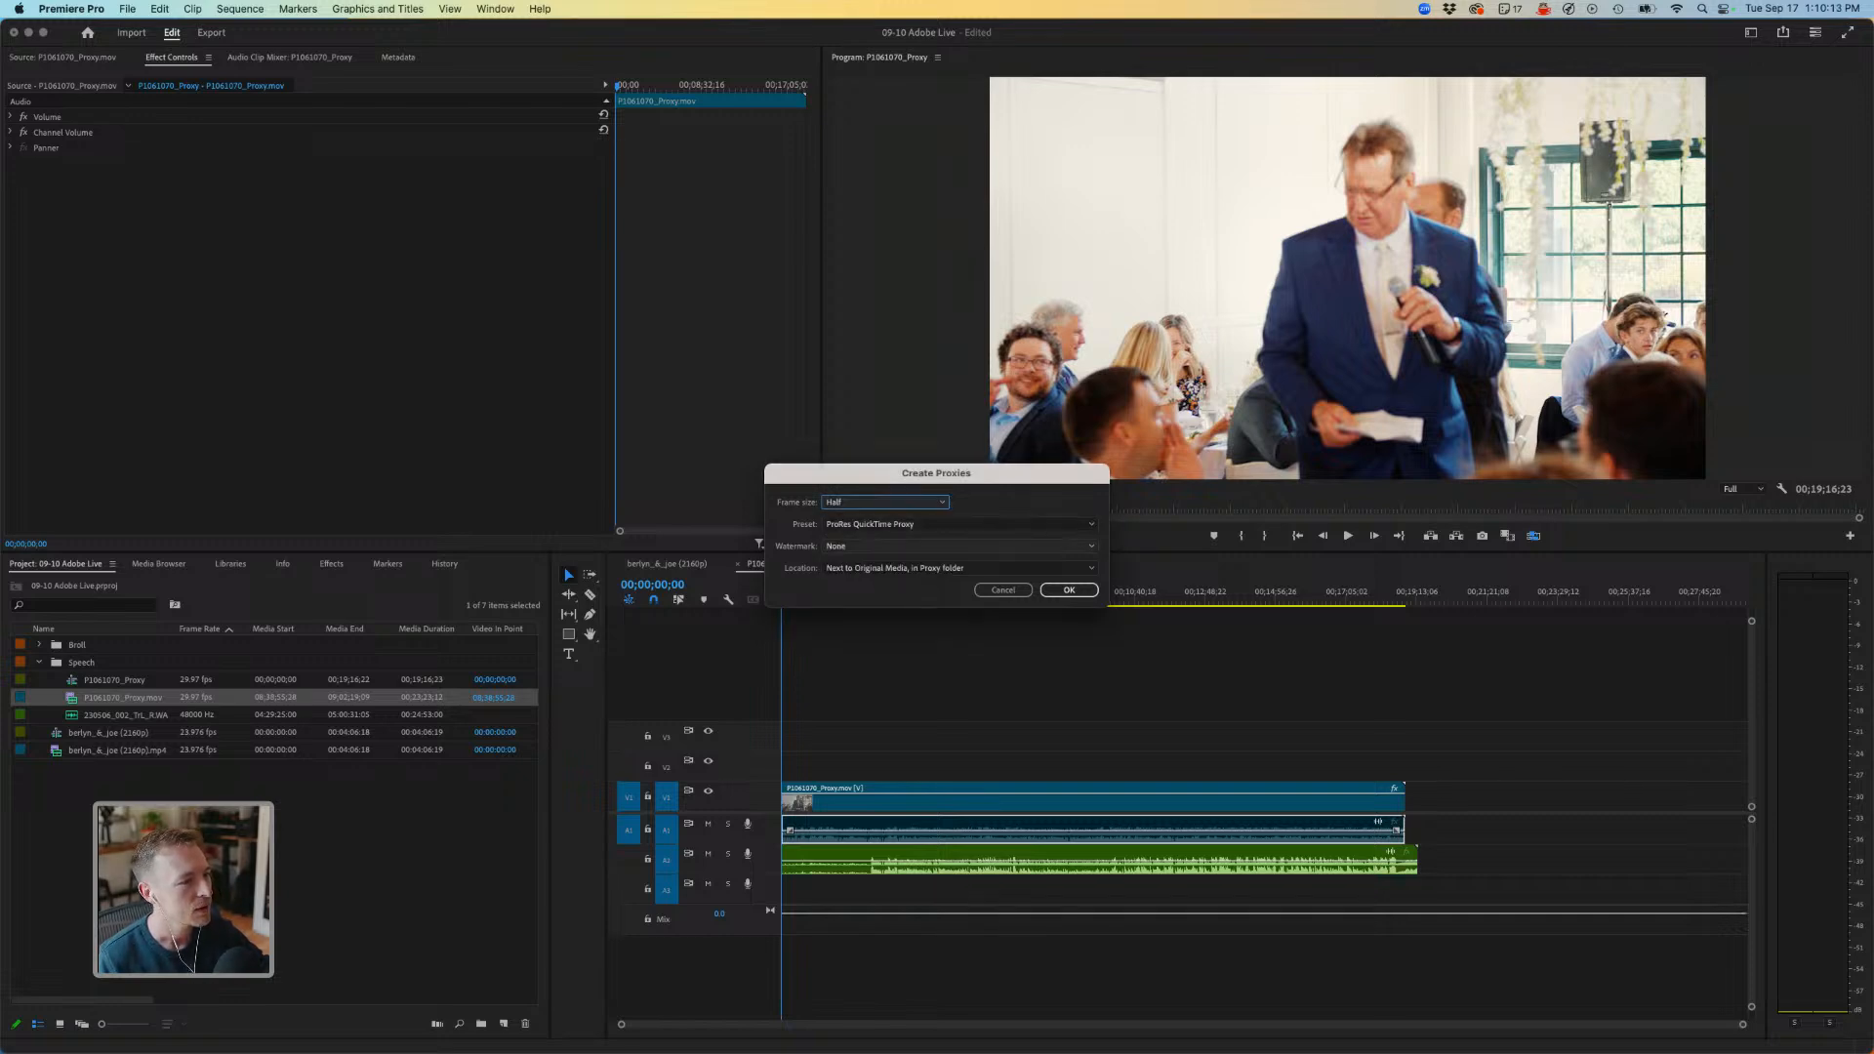
pyautogui.press('Return')
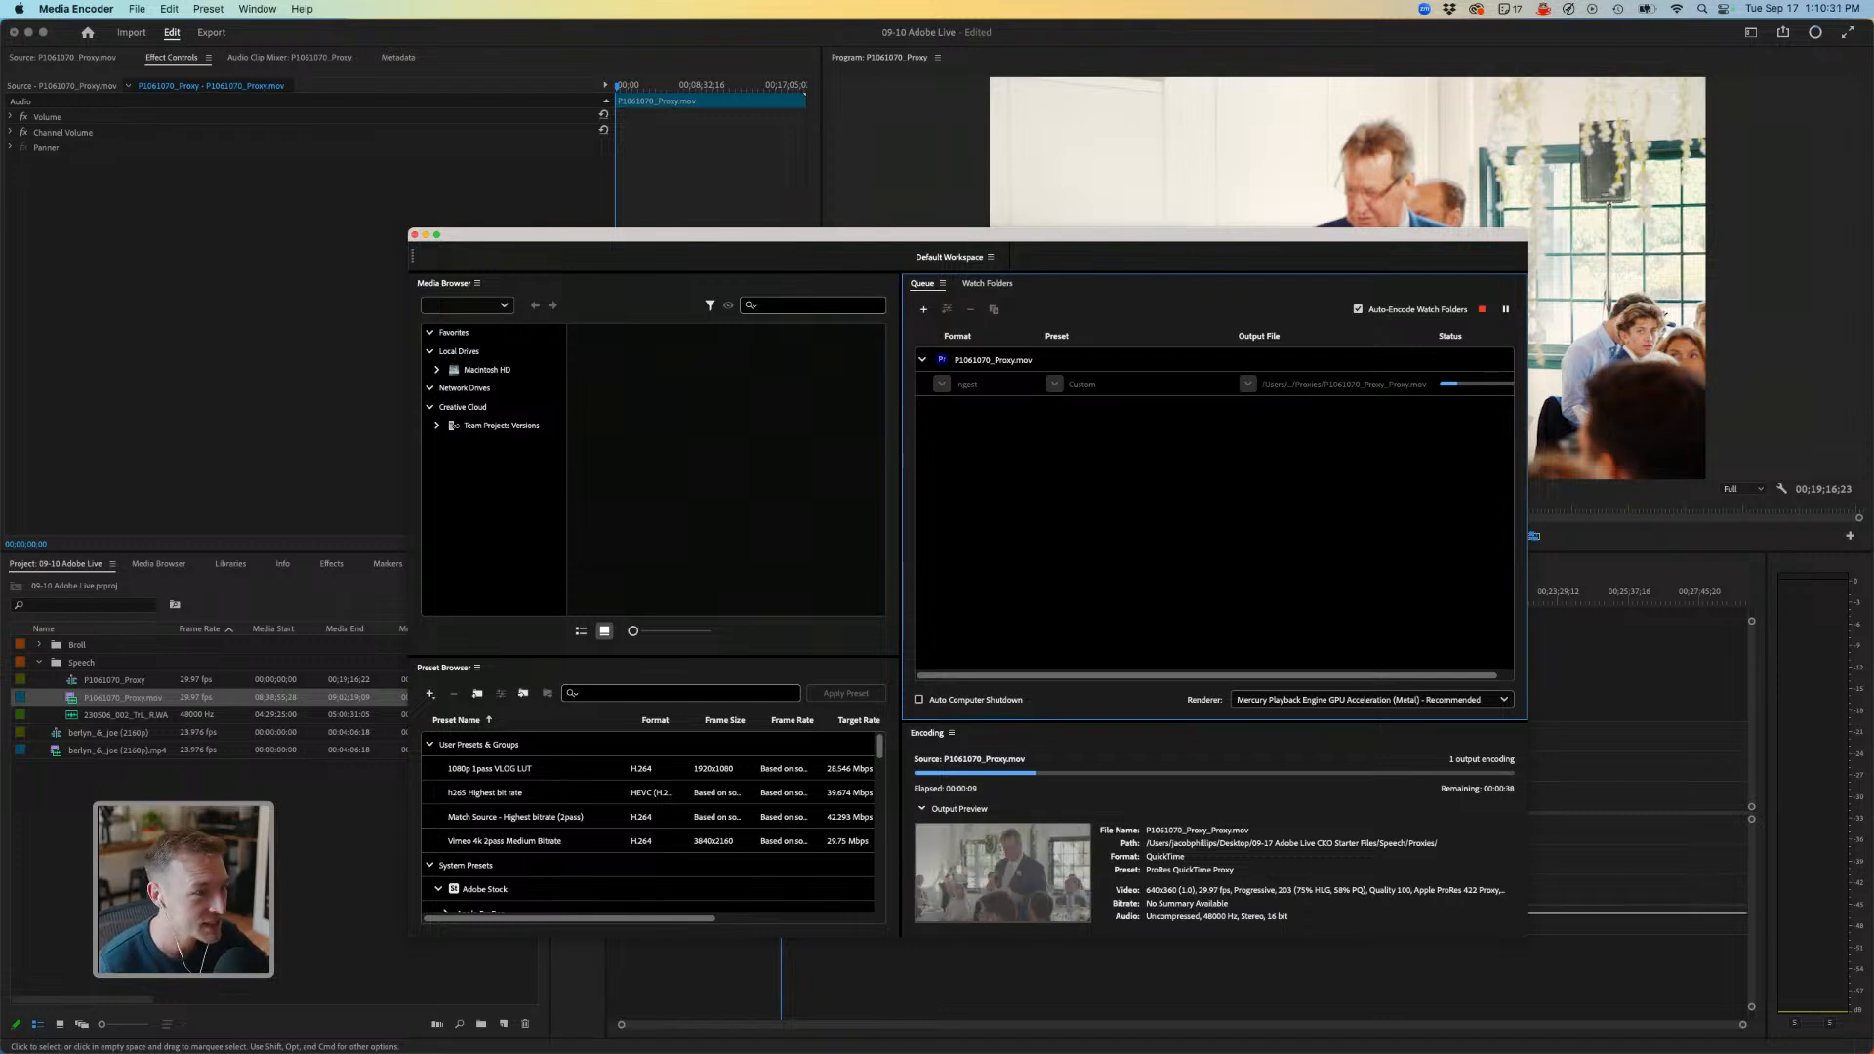
# Pause the proxy encoding in Media Encoder and return to Premiere Pro's Text-Based Editing workspace.
pyautogui.click(1505, 309)
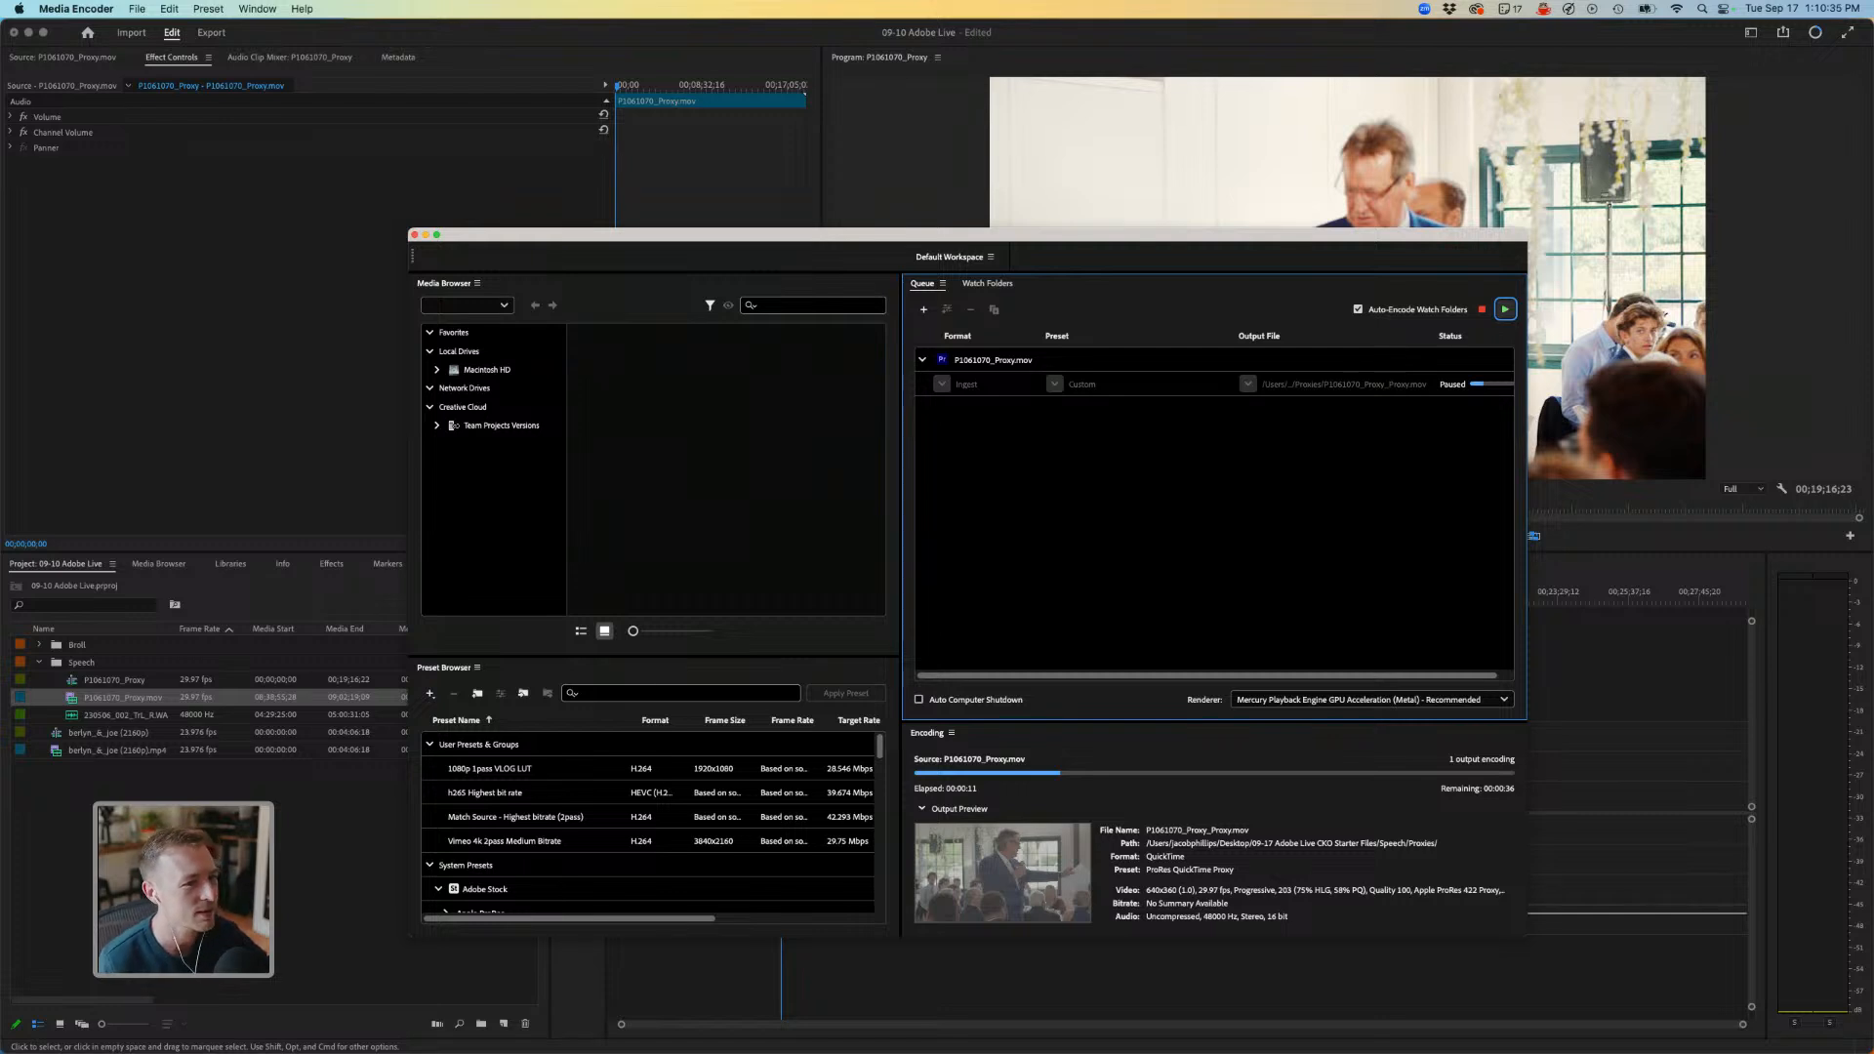
pyautogui.press('super+Tab')
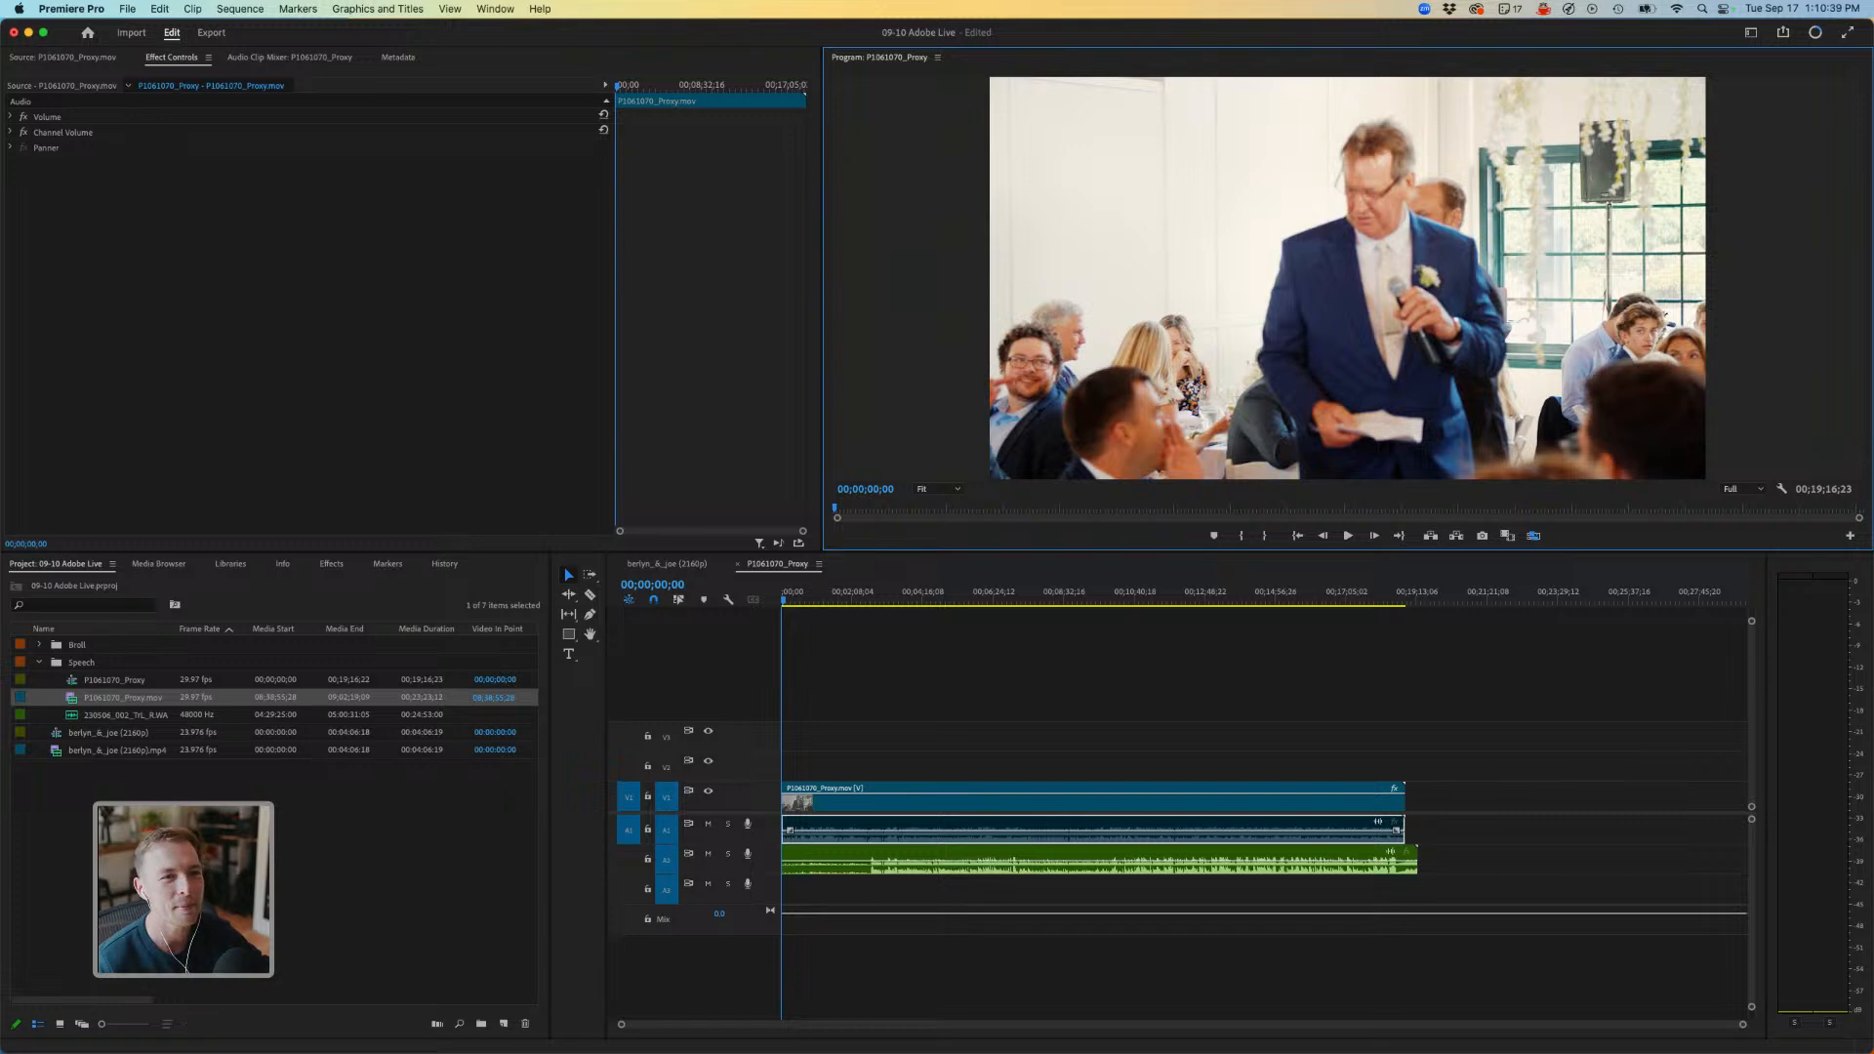
pyautogui.click(1750, 32)
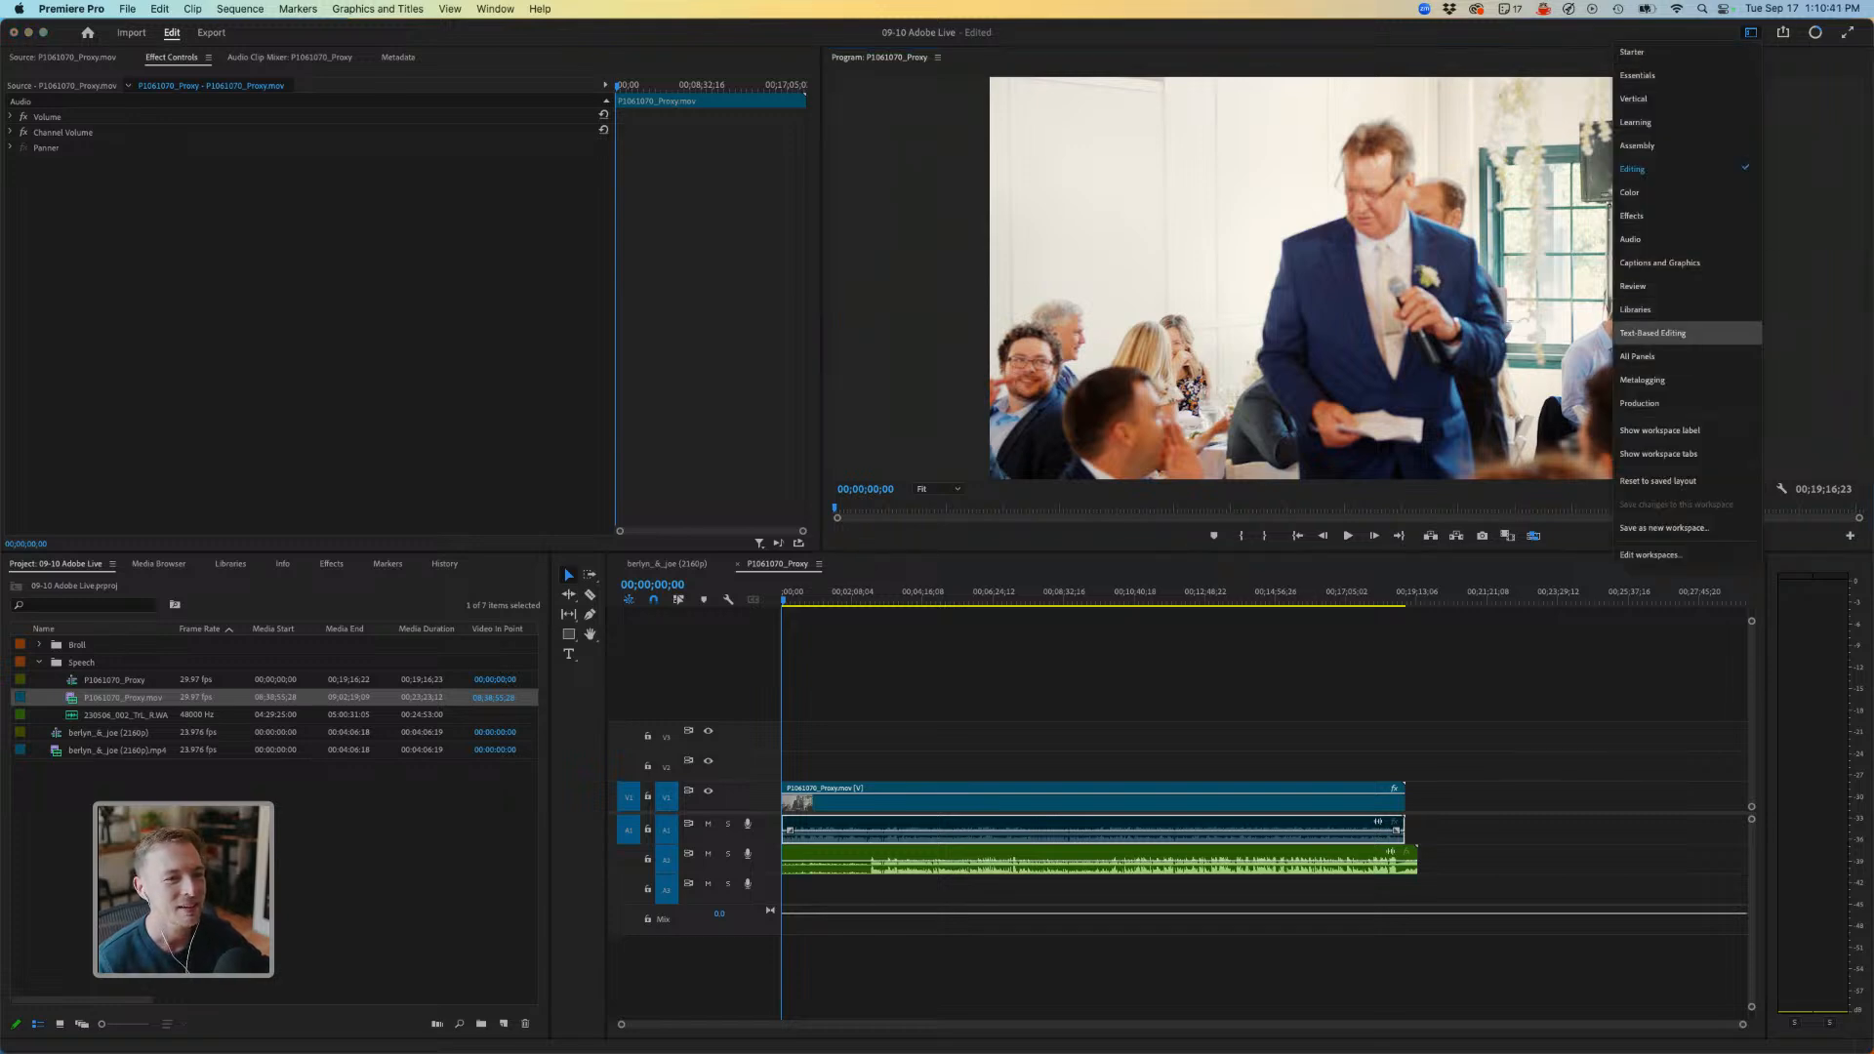
pyautogui.click(1653, 333)
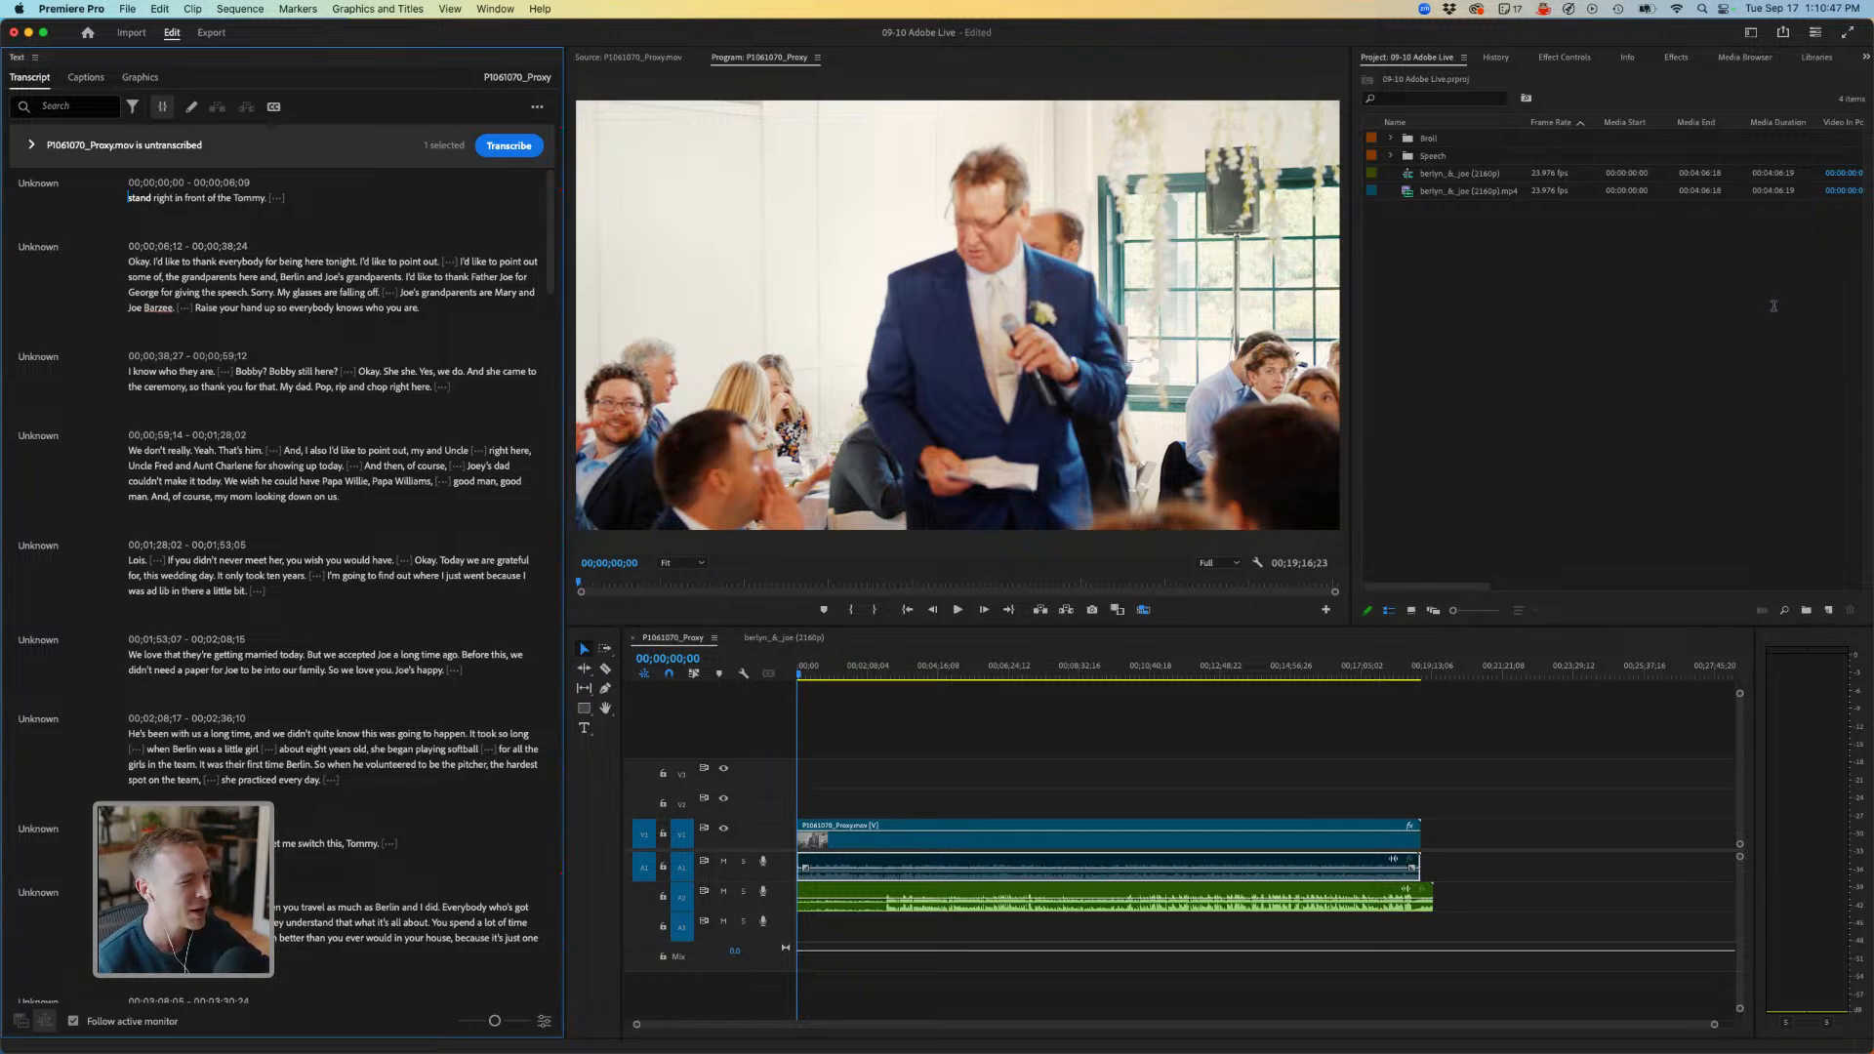
pyautogui.click(865, 732)
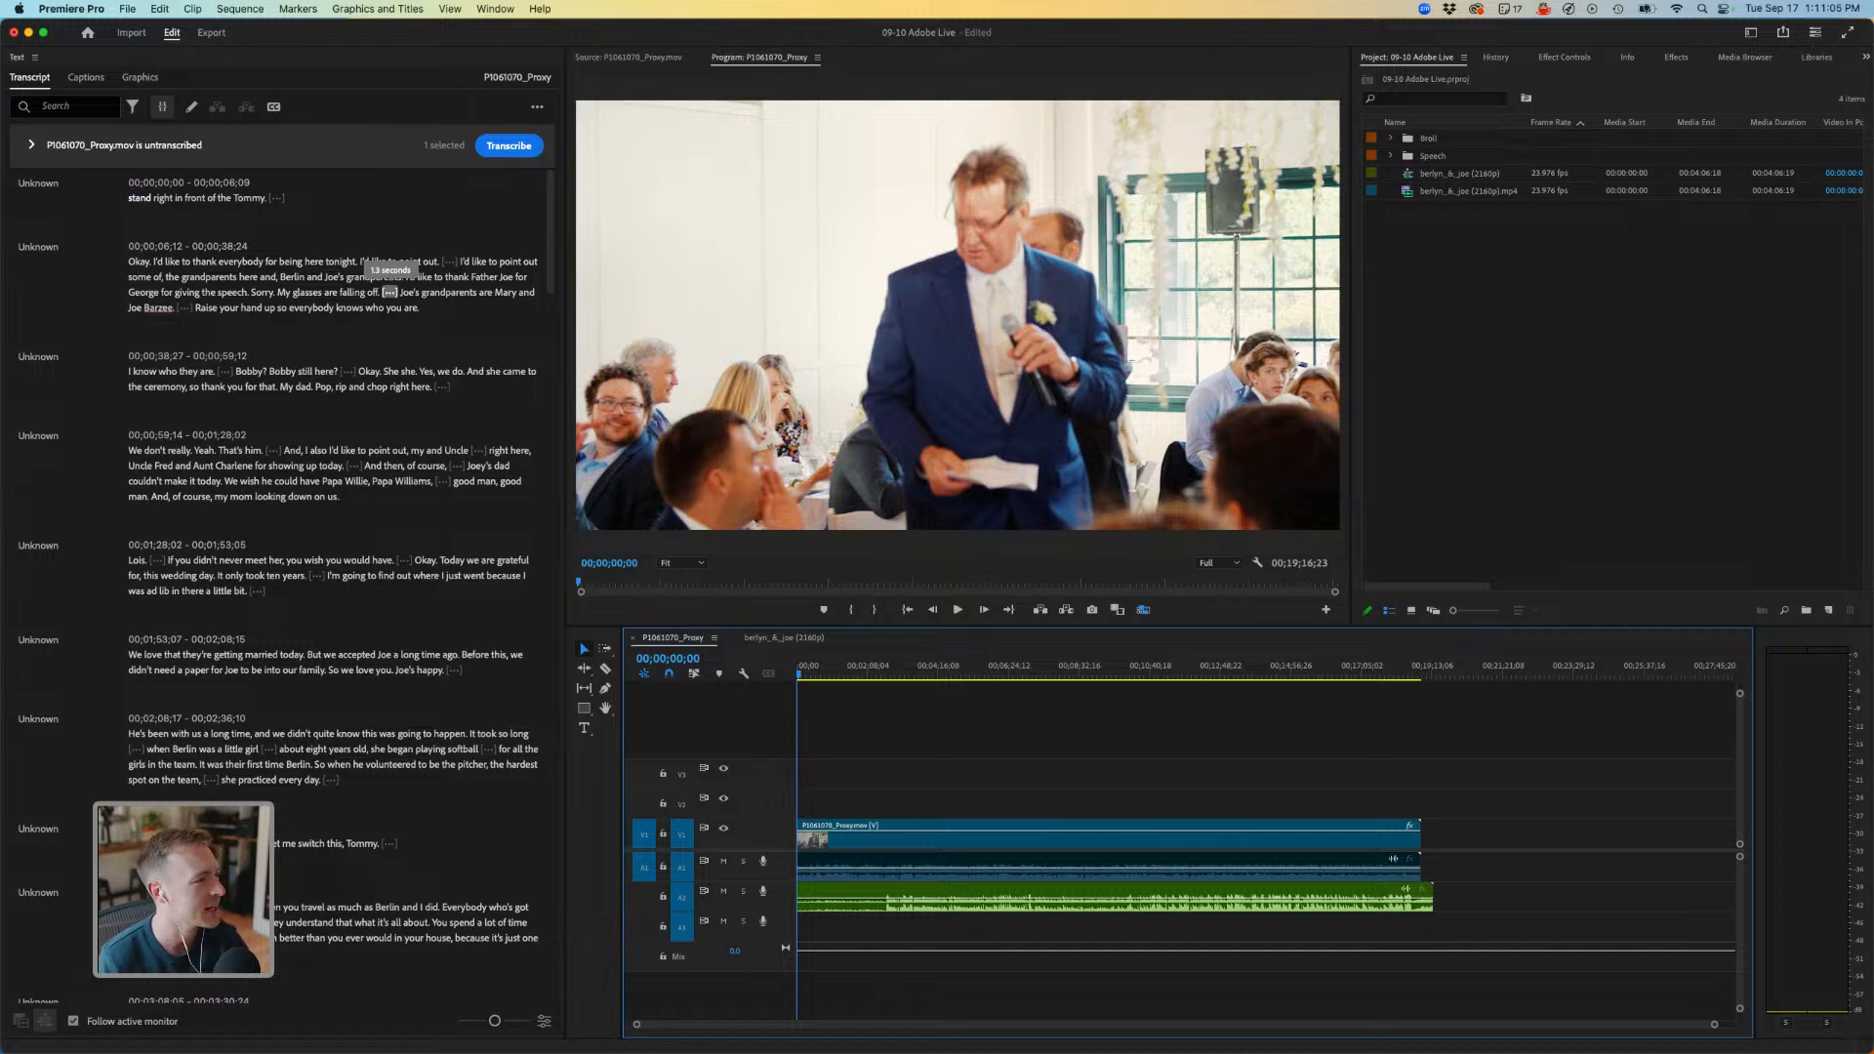
# Delete the pause ending the transcript's first paragraph and the pause after "I'd like to point out.".
pyautogui.press('space')
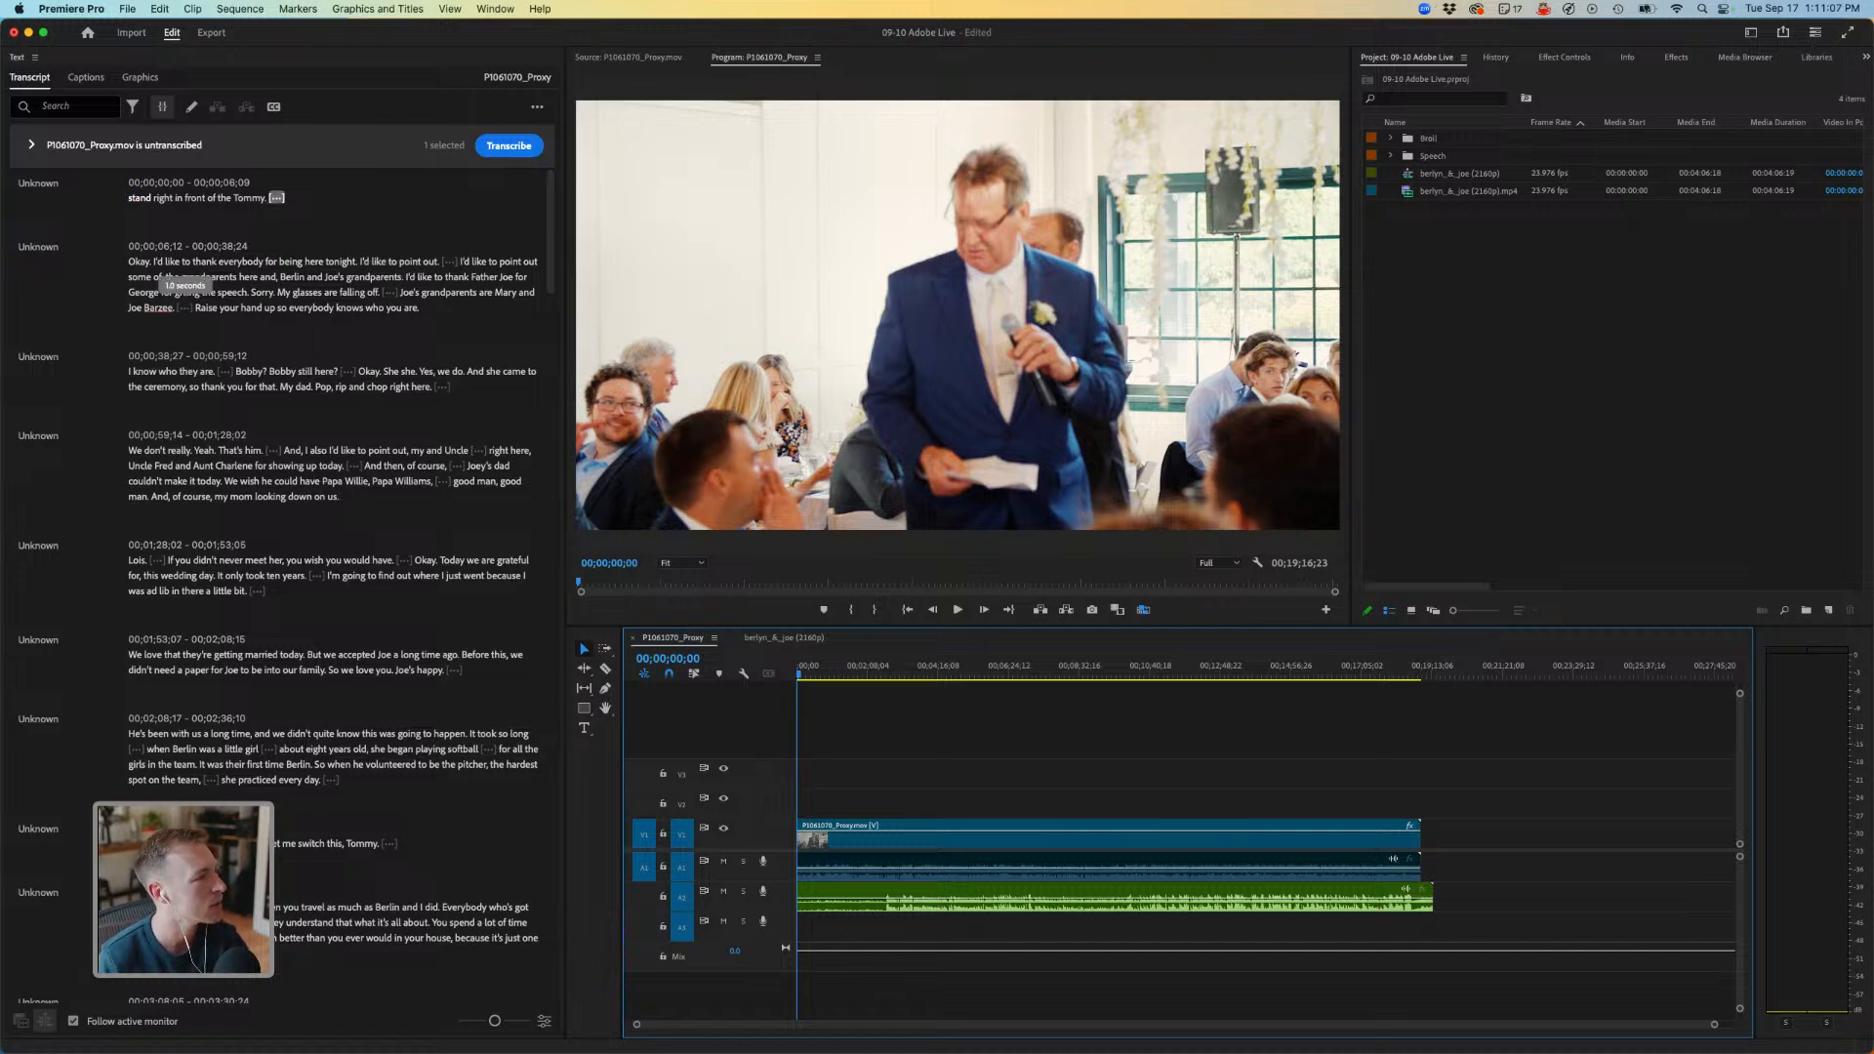
pyautogui.press('BackSpace')
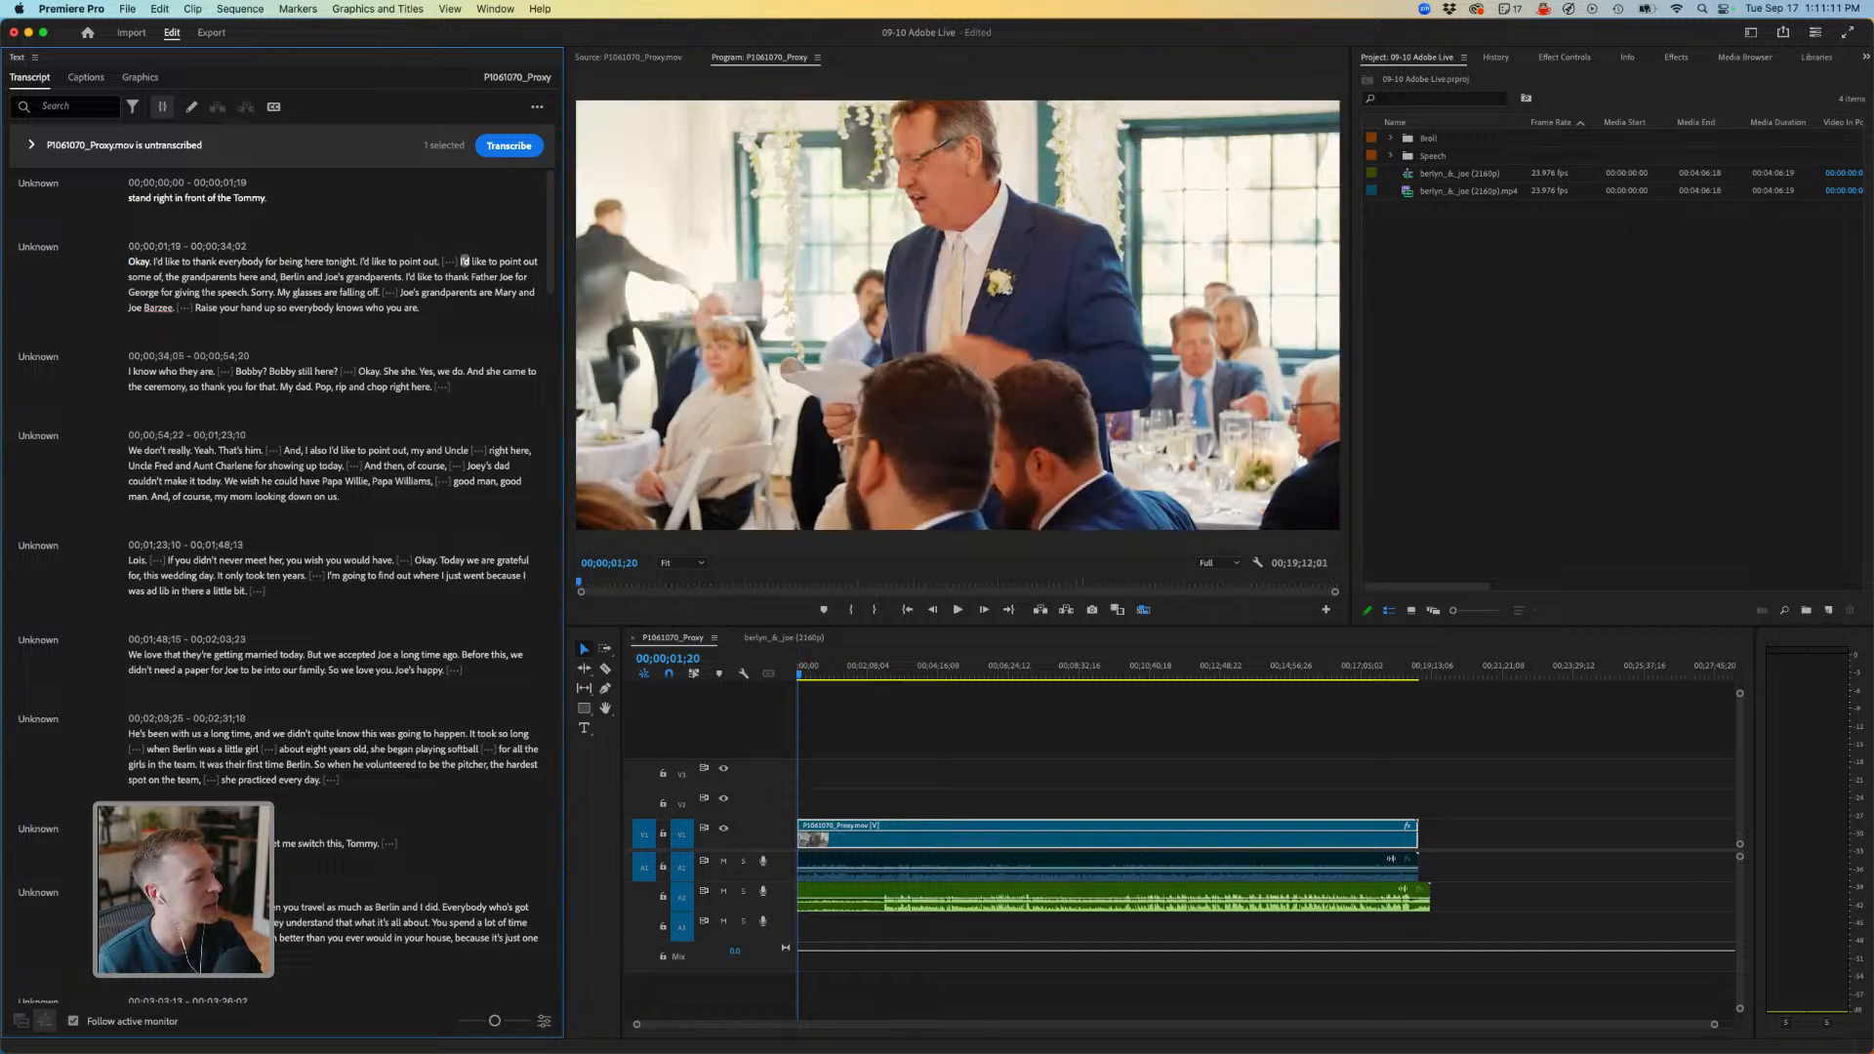
pyautogui.click(449, 262)
pyautogui.press('BackSpace')
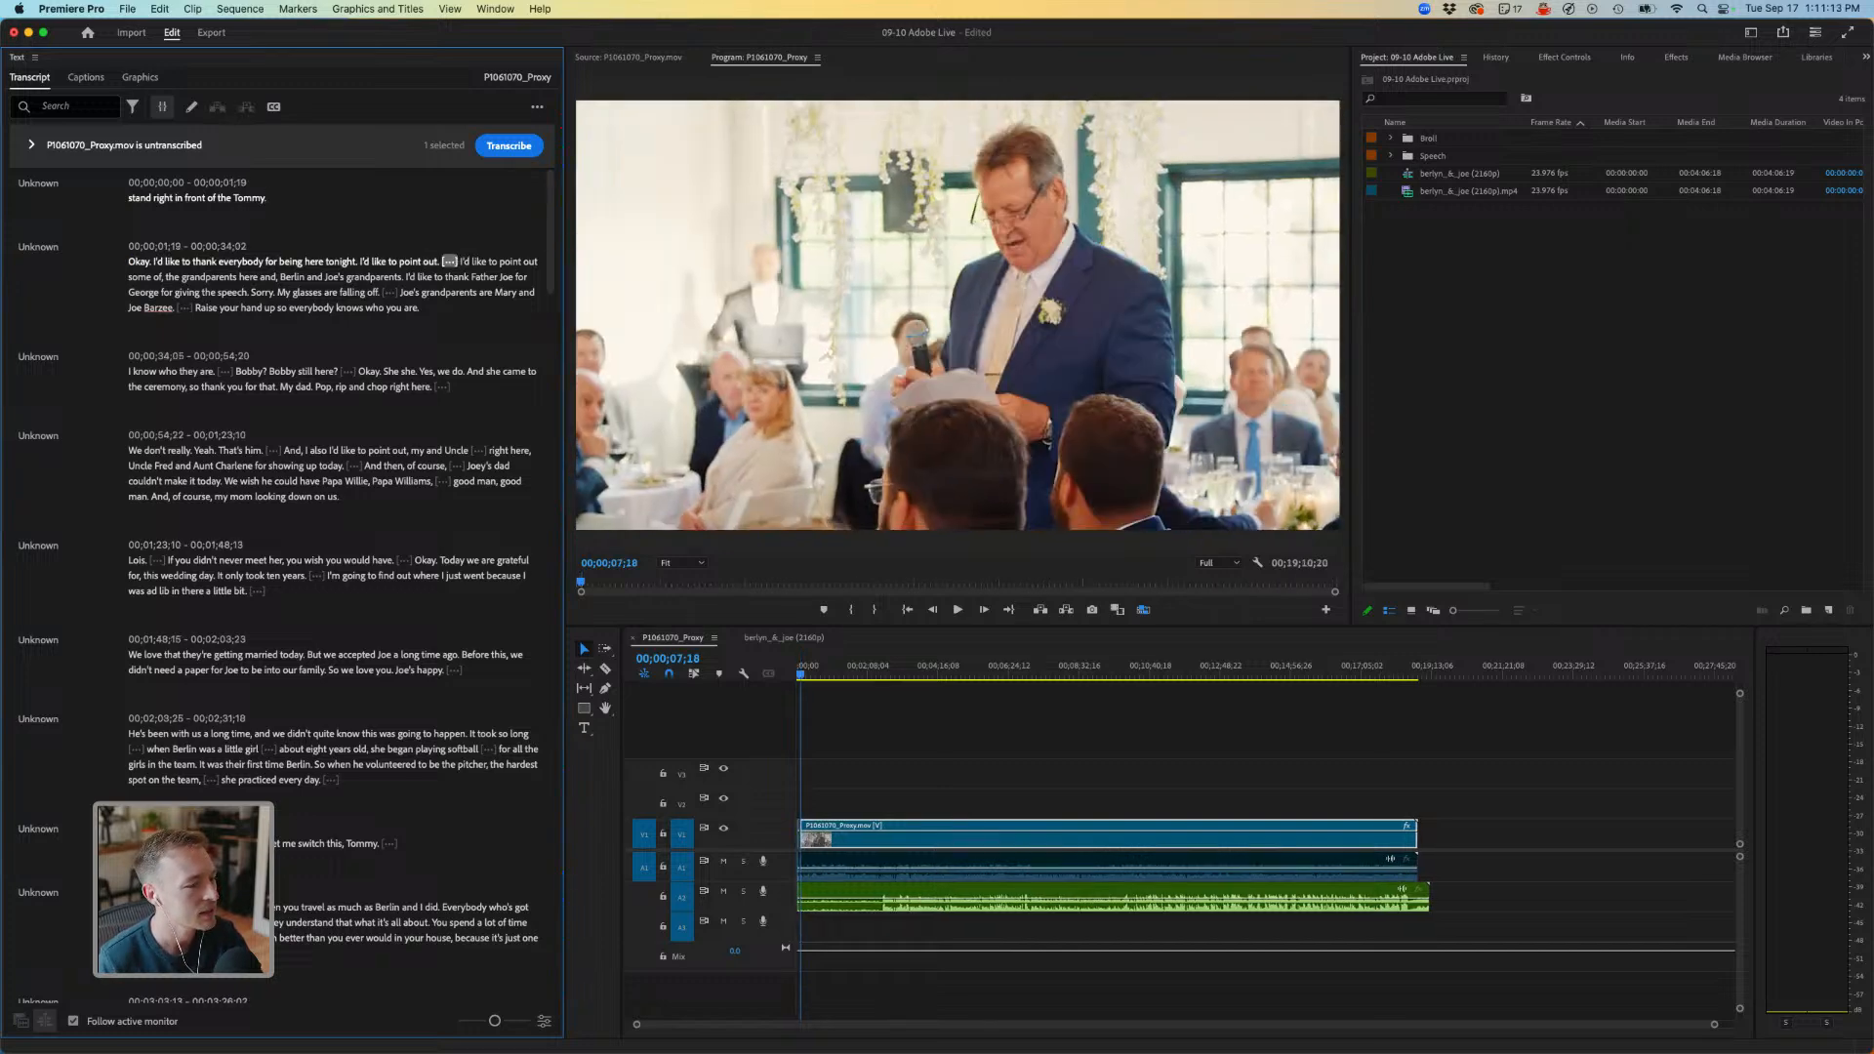
# Examine the new cuts near the start of the sequence up close and look over the transcript's options.
pyautogui.click(1188, 722)
pyautogui.press('-')
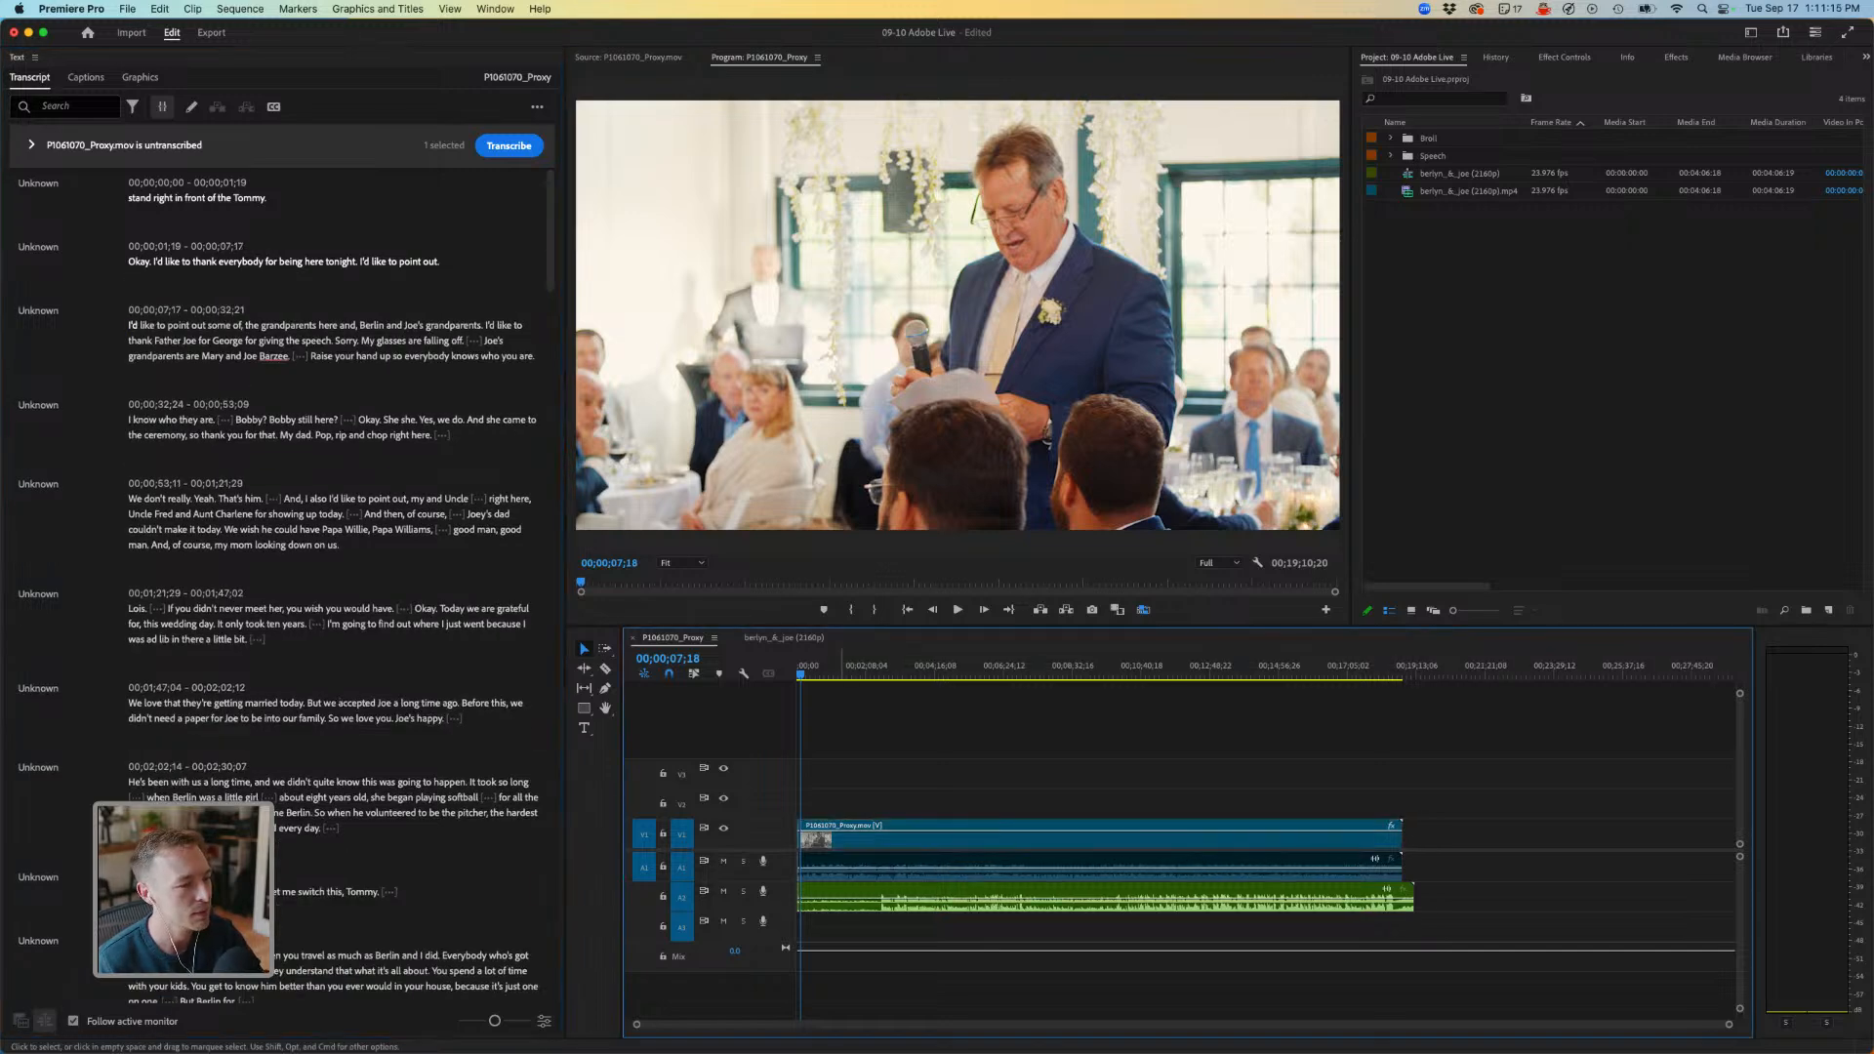
pyautogui.press('=')
pyautogui.press('=')
pyautogui.press('=')
pyautogui.press('=')
pyautogui.press('=')
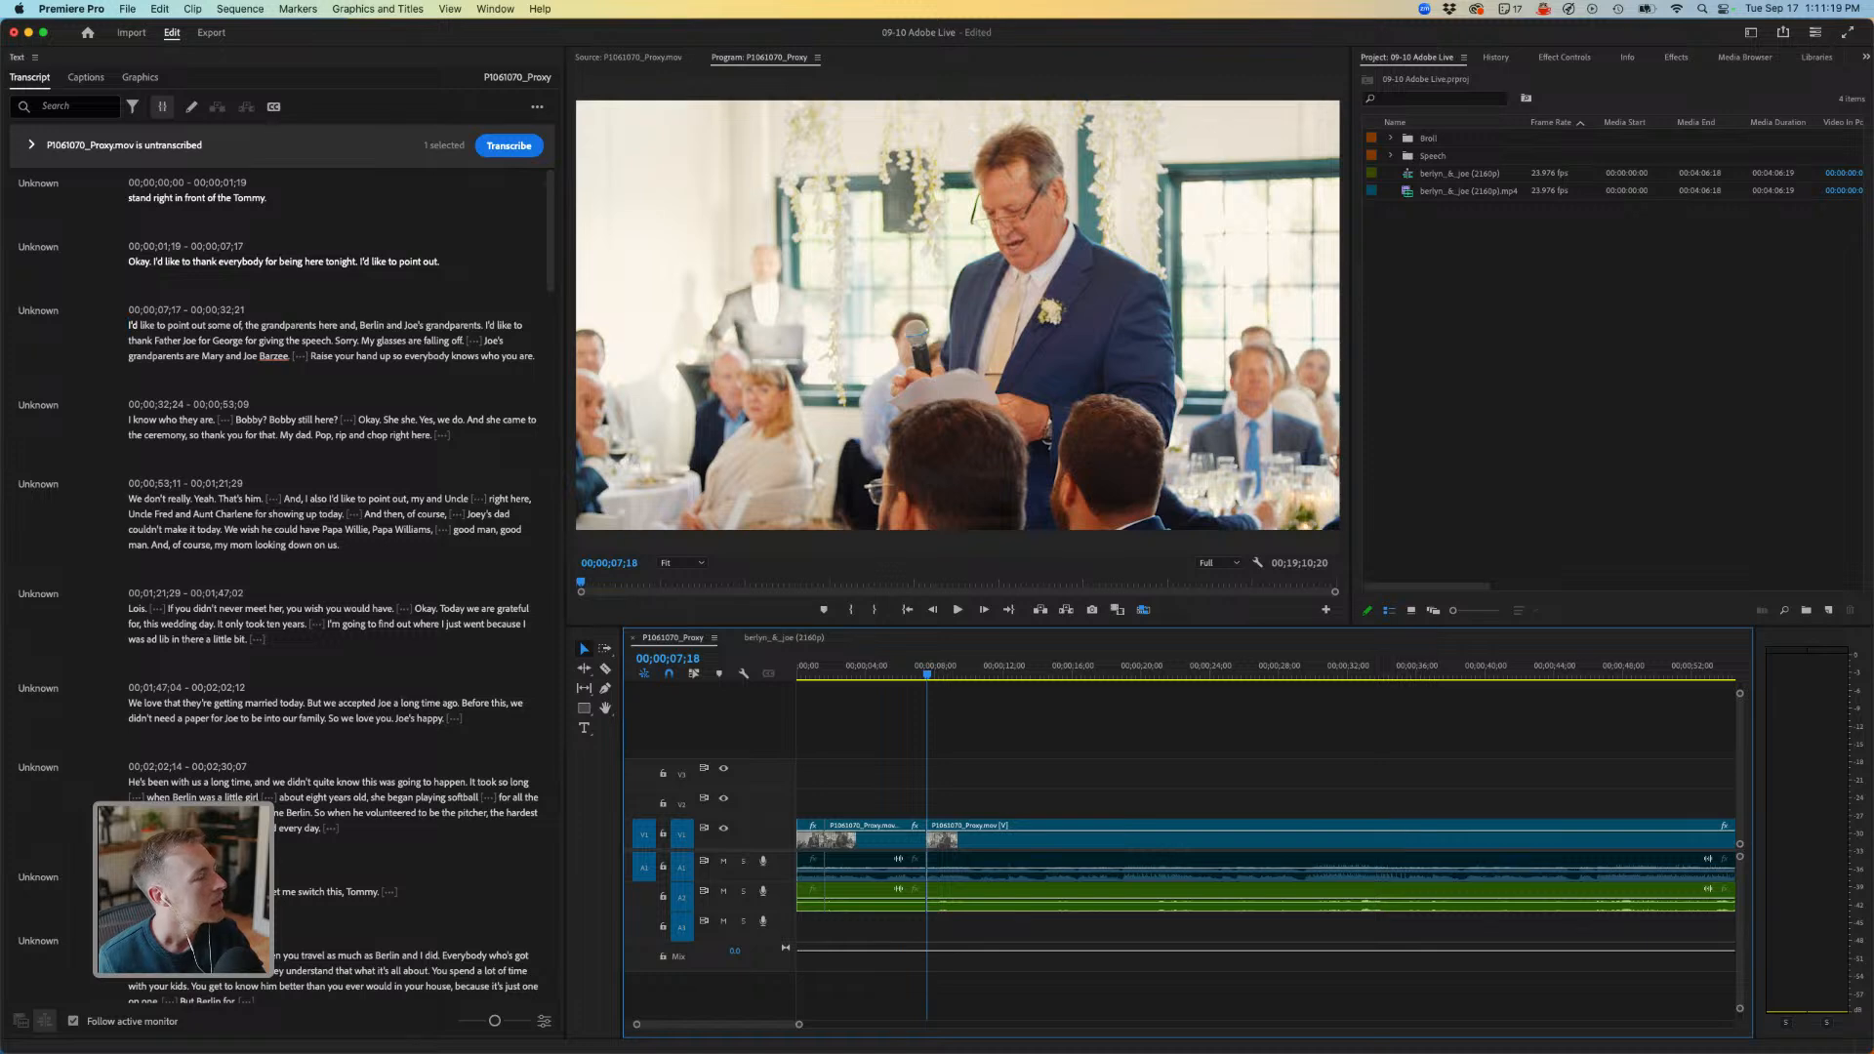
pyautogui.click(537, 106)
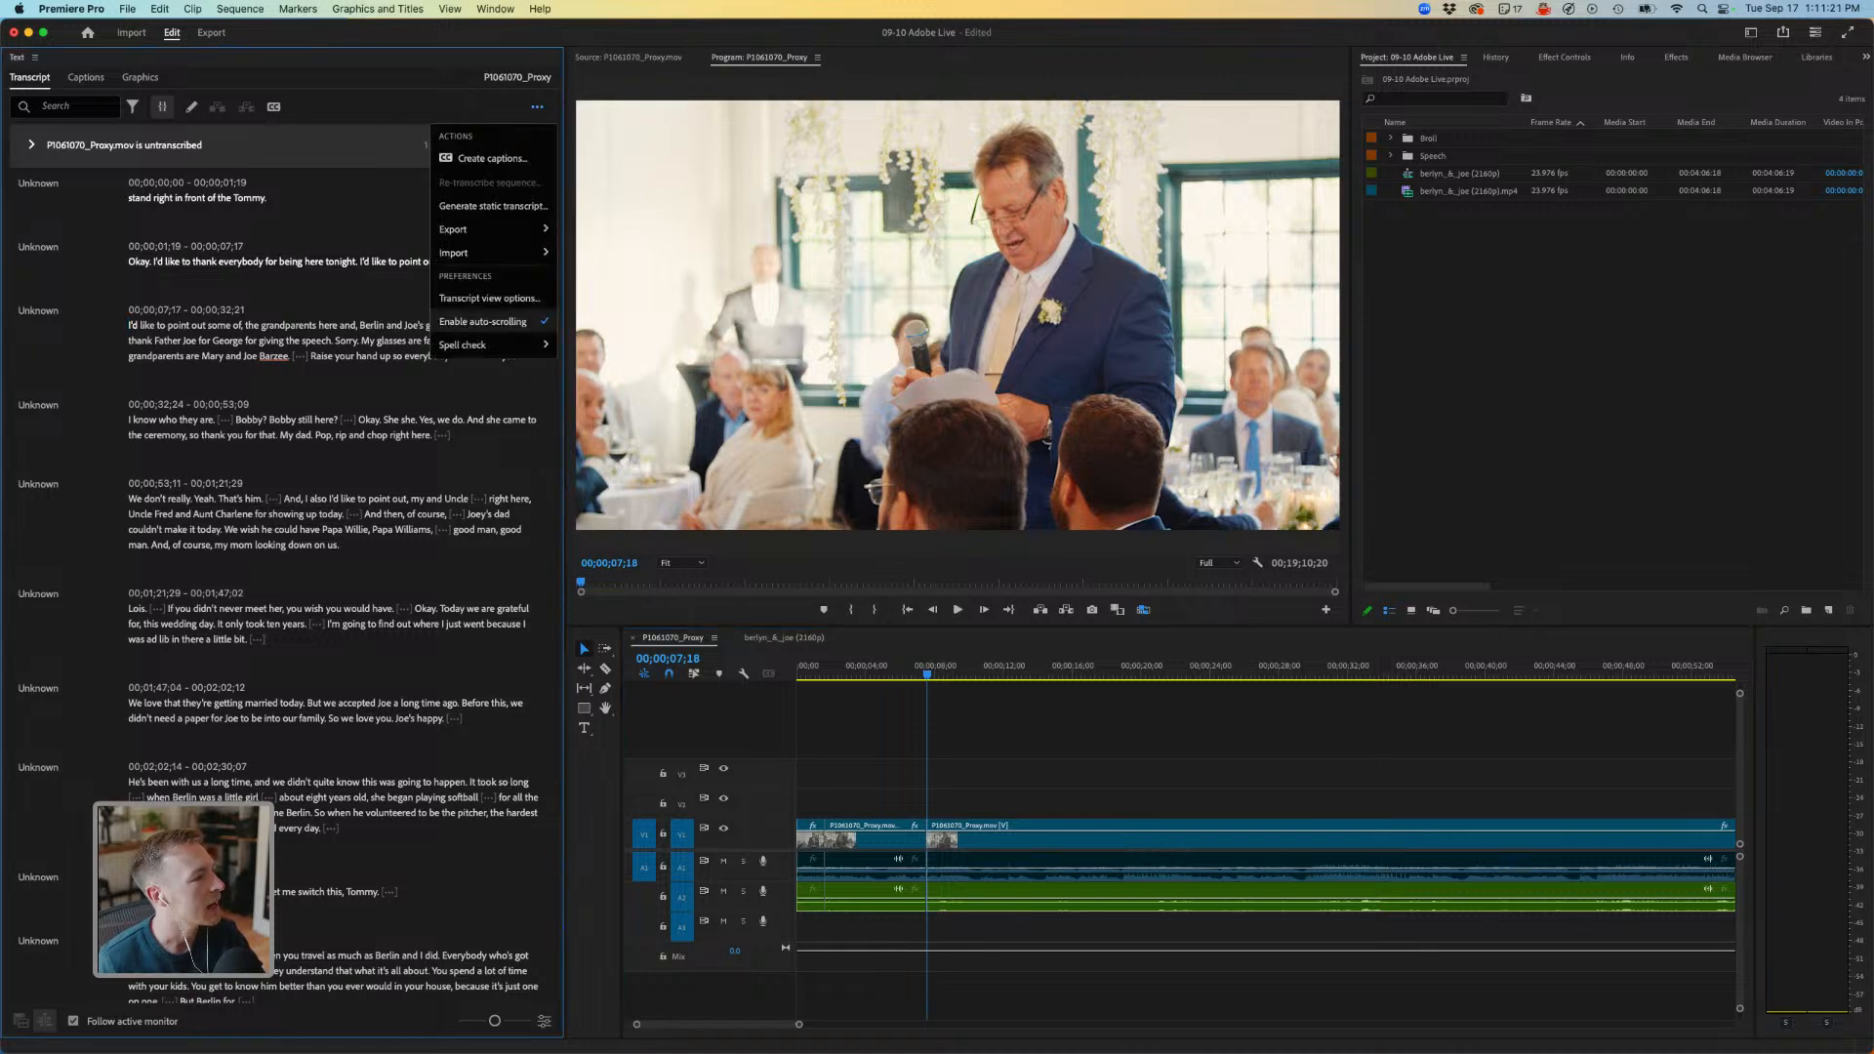
pyautogui.click(371, 272)
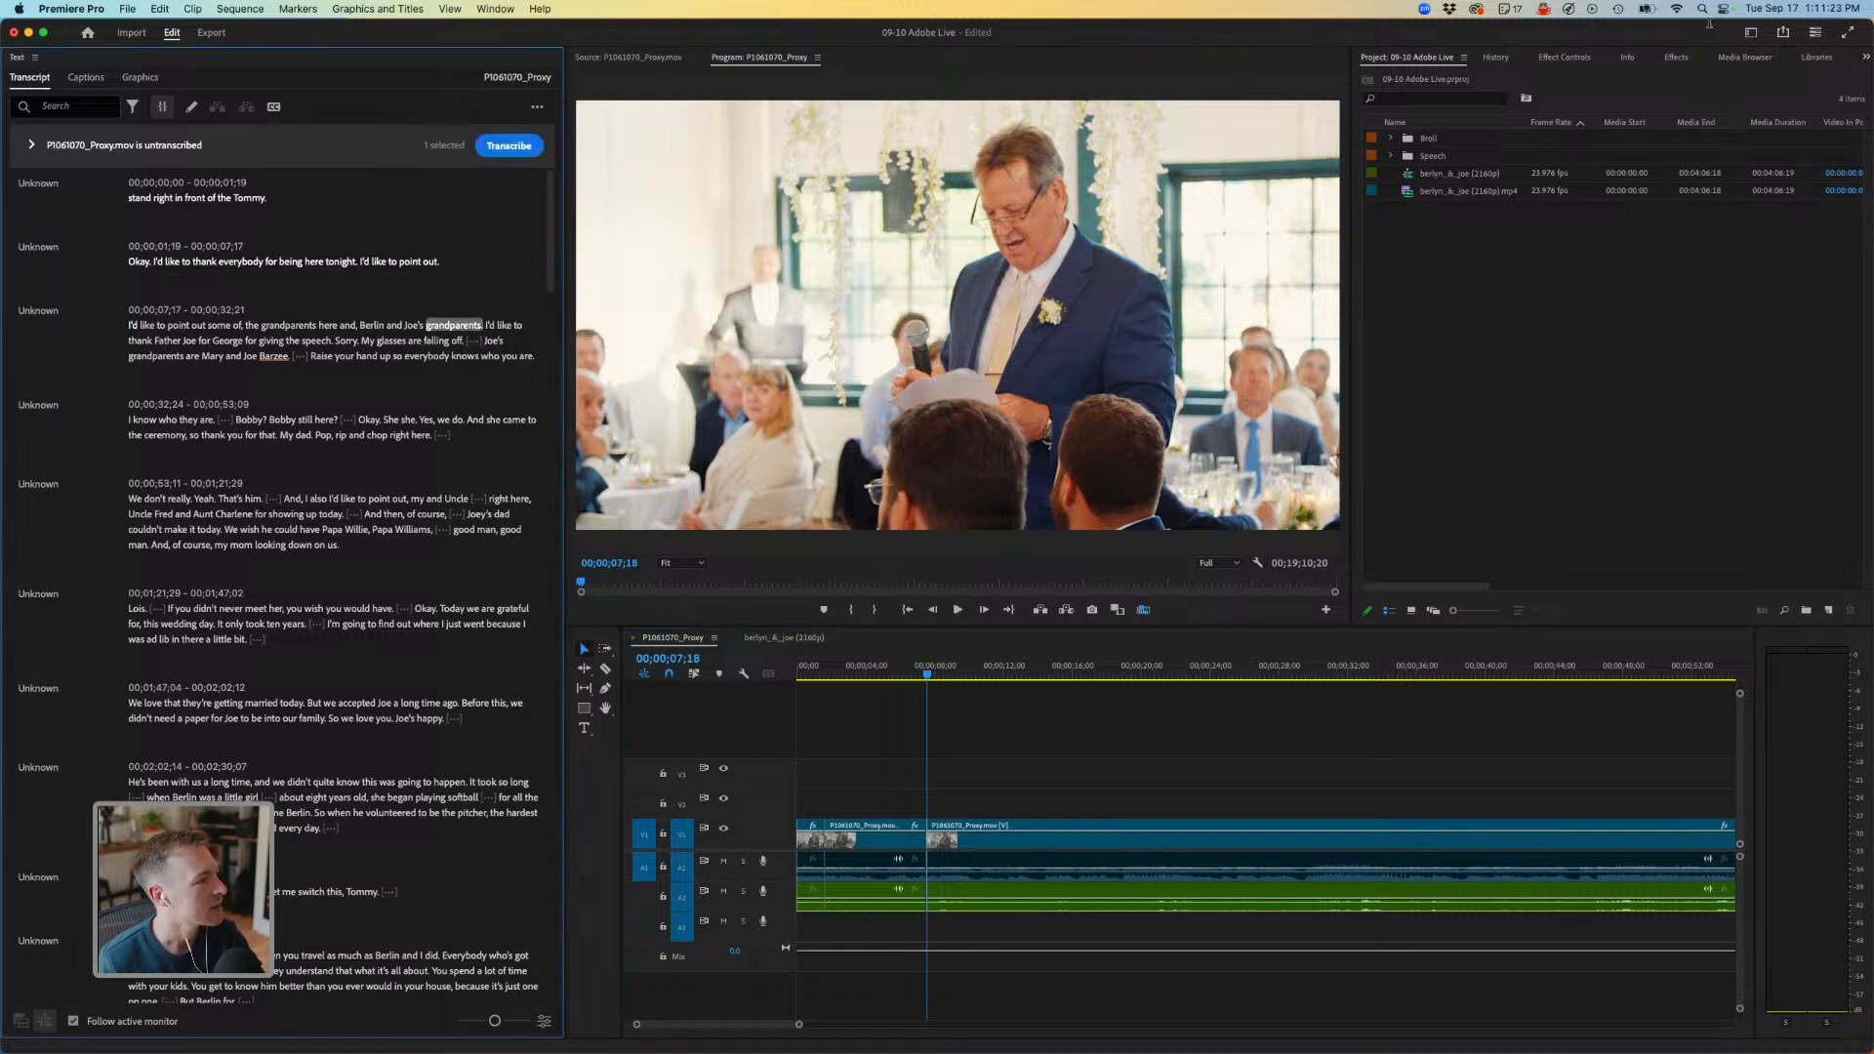
# Delete the pause after "My glasses are falling off." from the transcript.
pyautogui.click(461, 357)
pyautogui.click(473, 341)
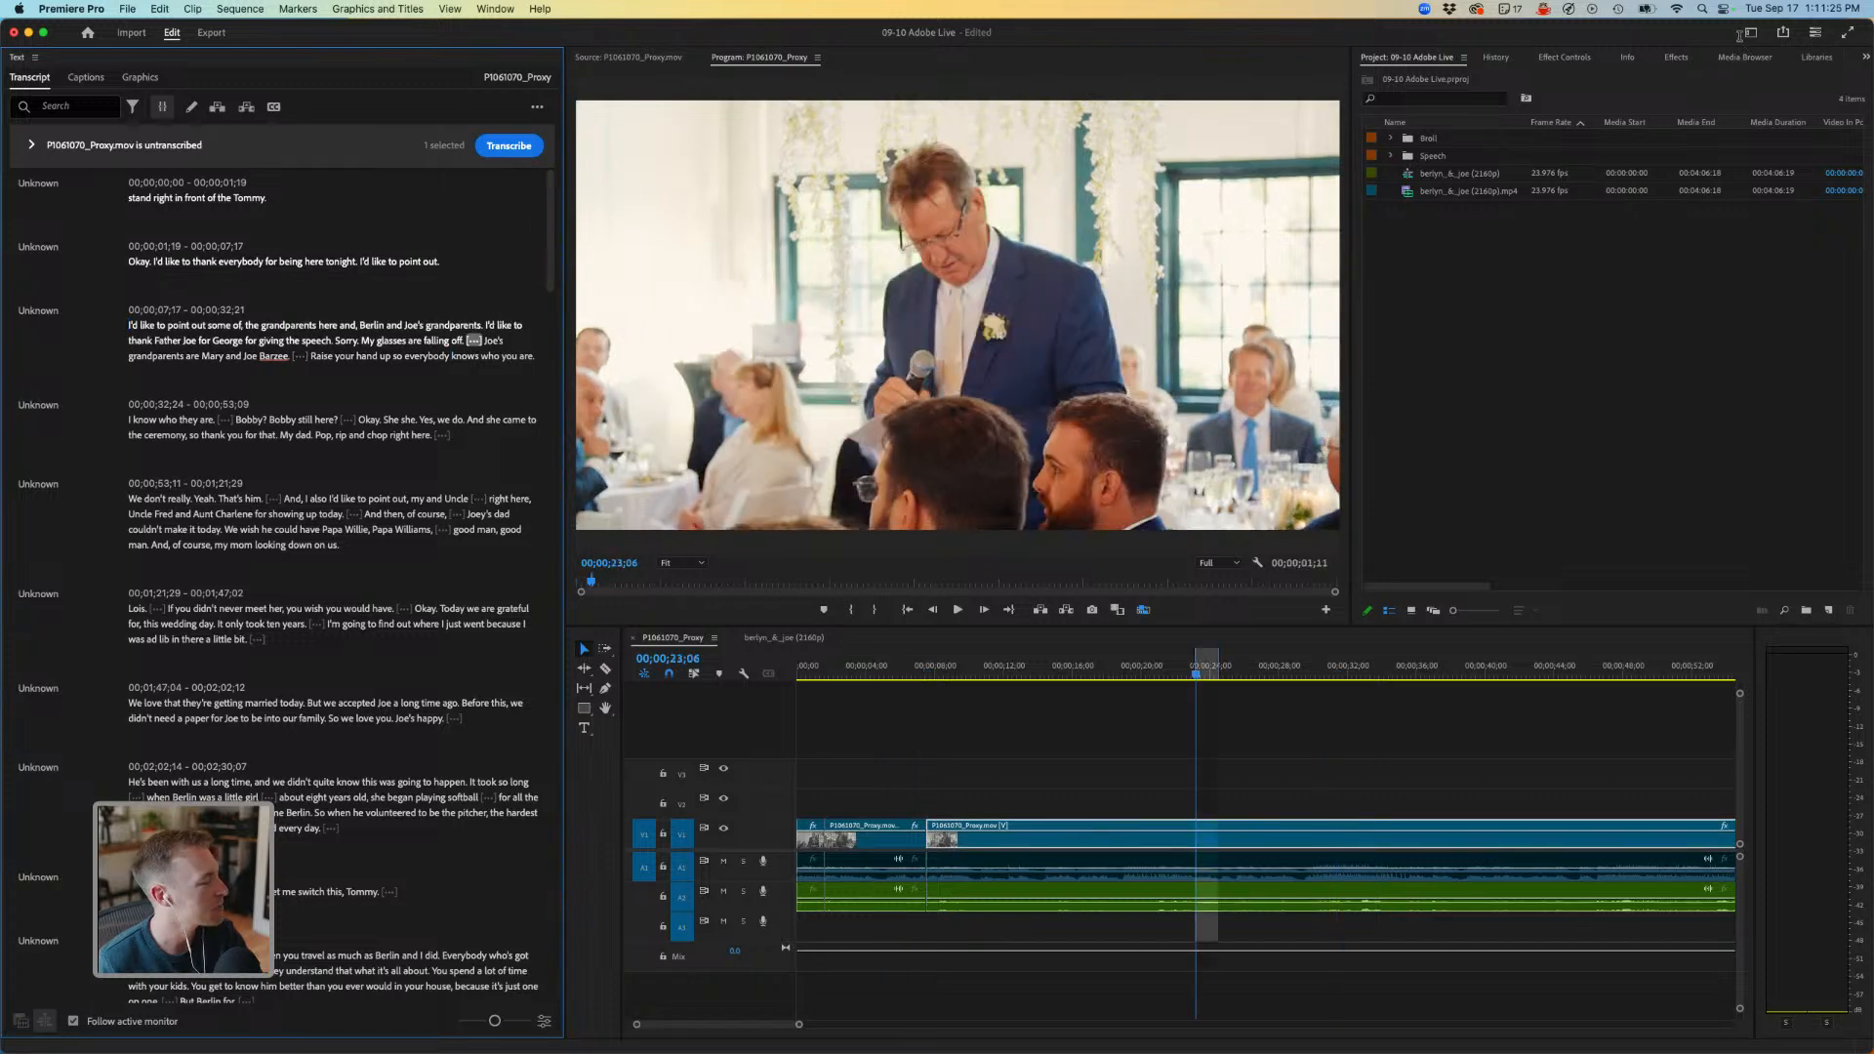
pyautogui.press('BackSpace')
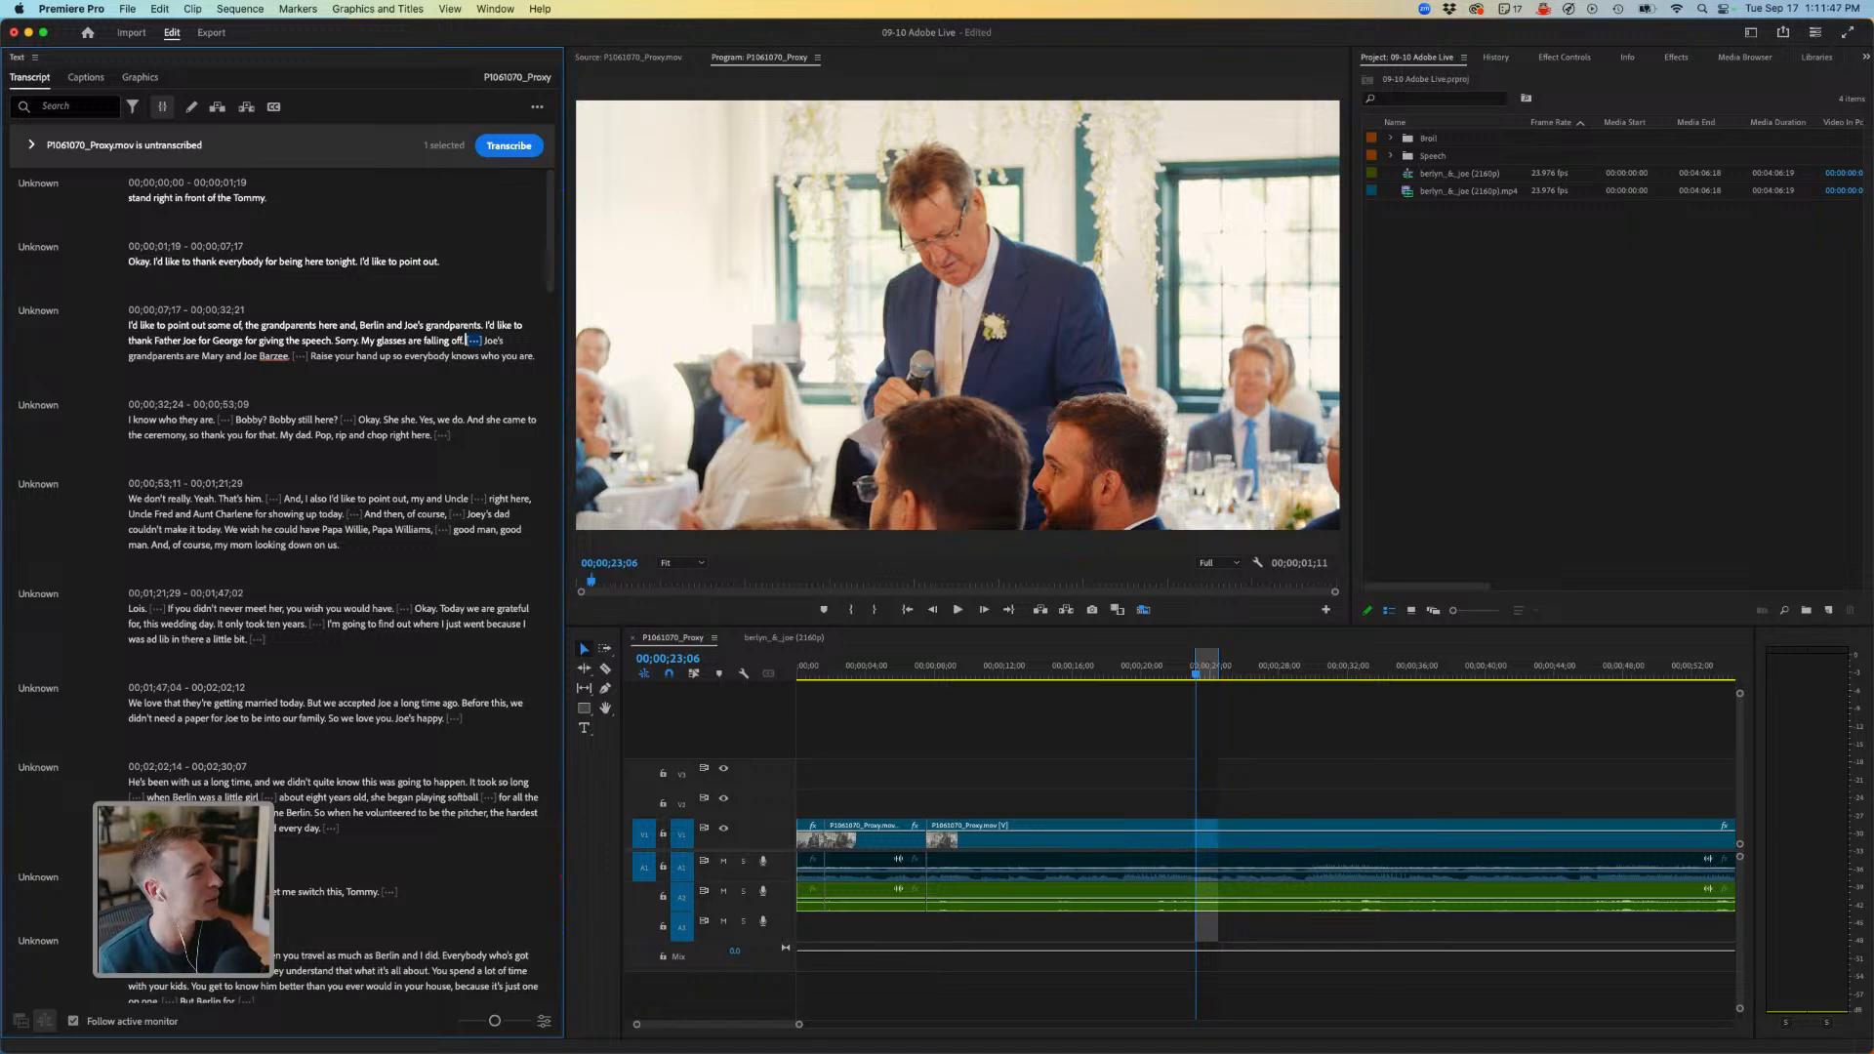
# Delete the opening "stand right in front of" line and the word "Okay" from the start of the transcript.
pyautogui.moveTo(266, 198); pyautogui.dragTo(129, 199)
pyautogui.press('Delete')
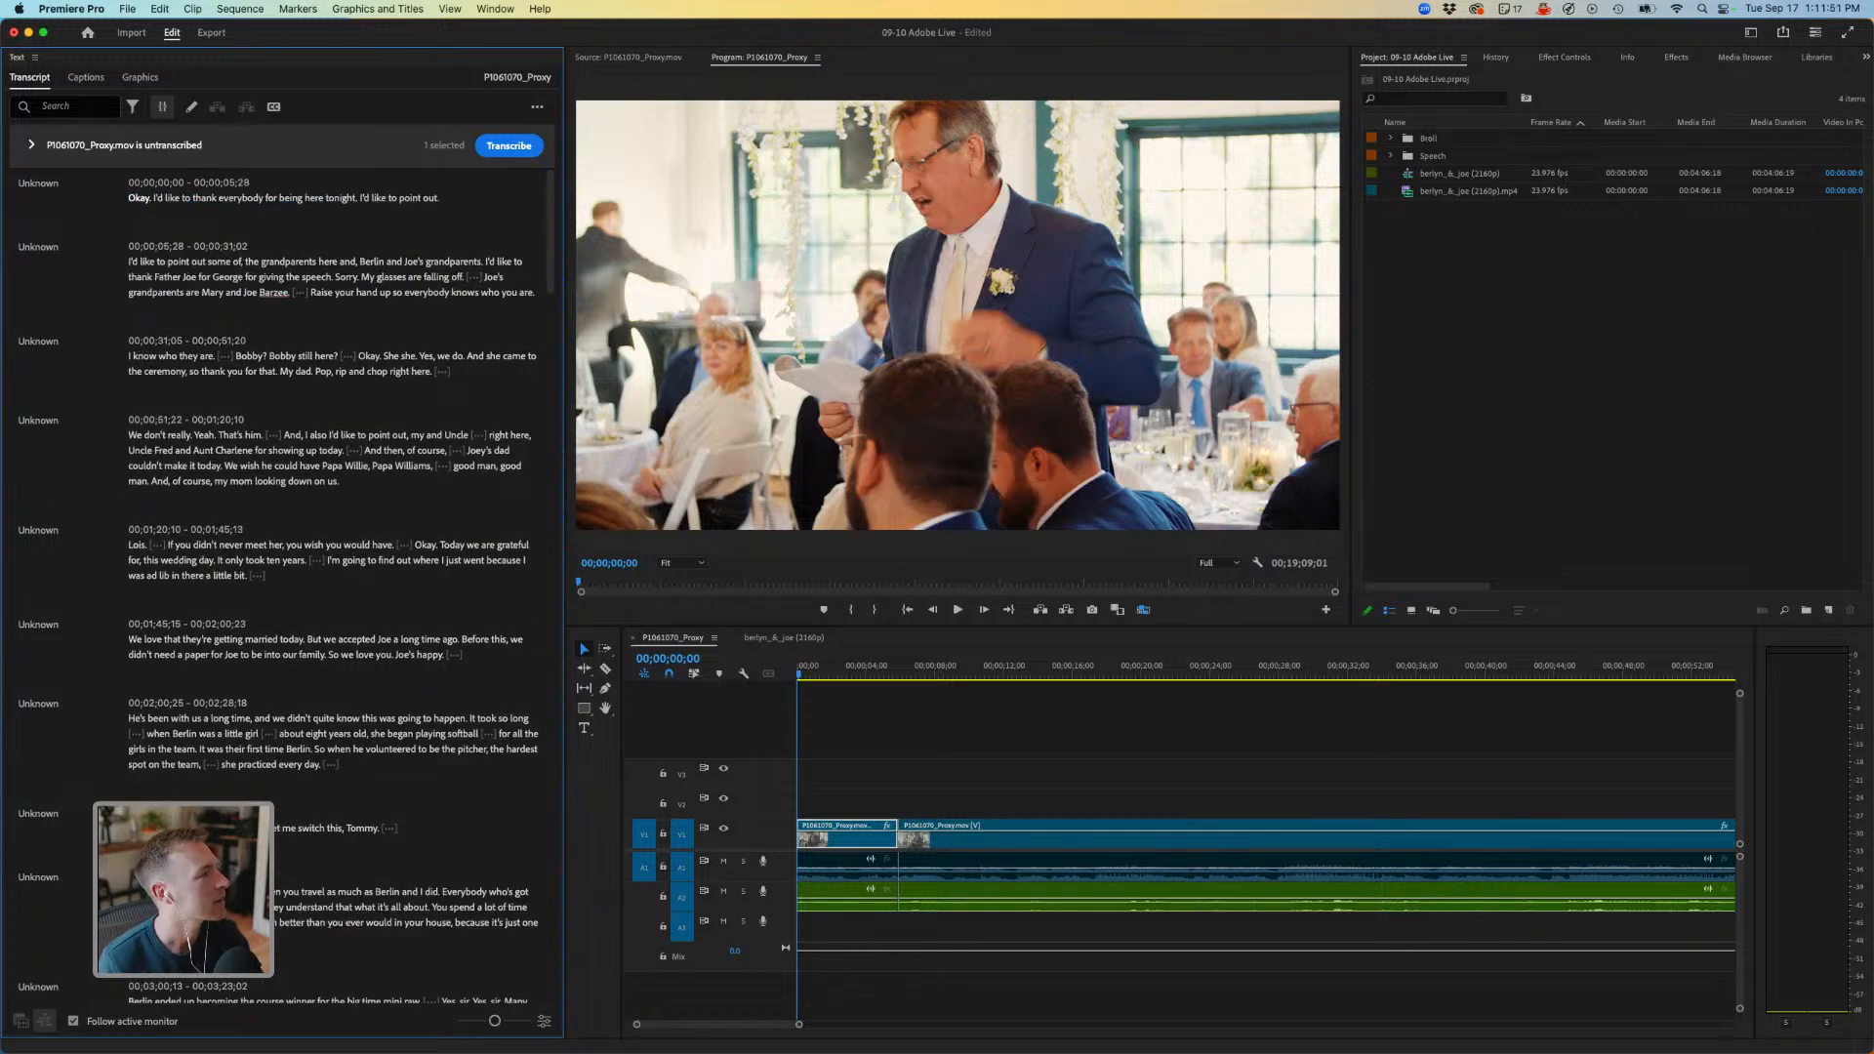
pyautogui.press('Delete')
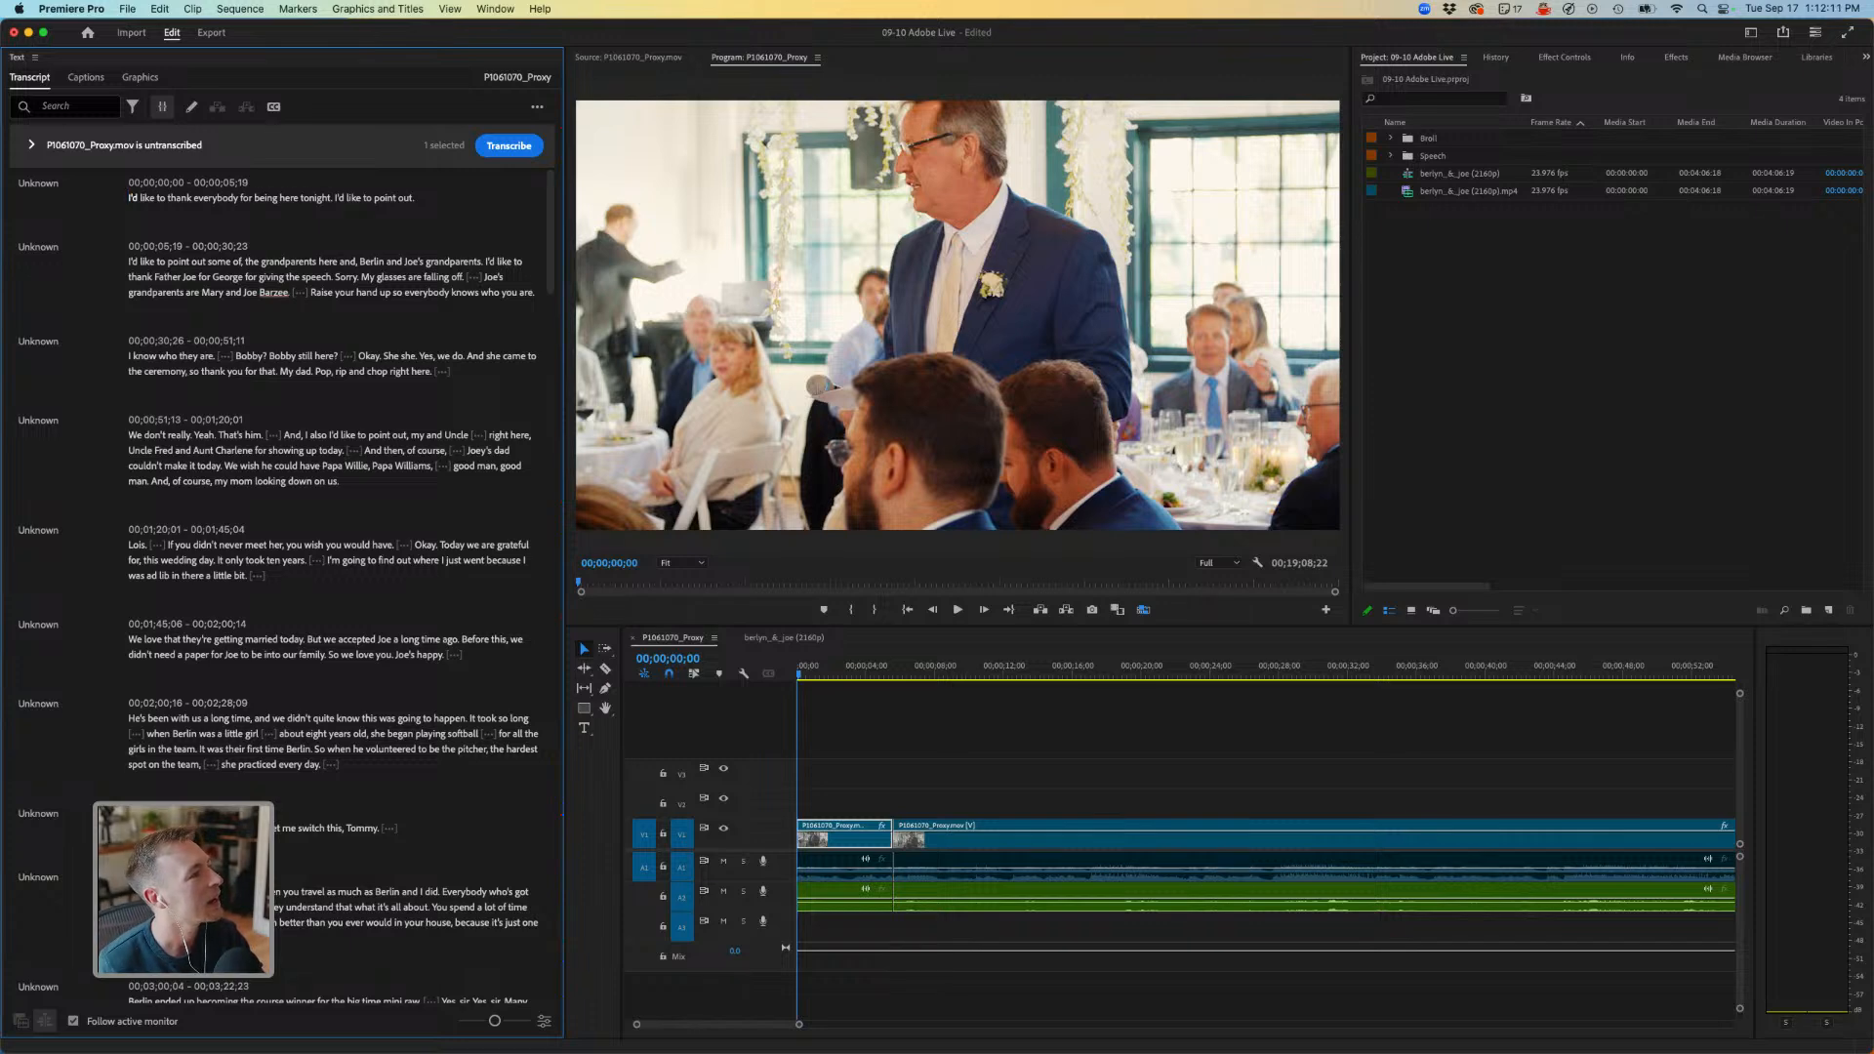
# Delete the first paragraph's closing "I'd like to point out." and everything between that paragraph and "Today we are grateful for.".
pyautogui.moveTo(335, 198); pyautogui.dragTo(414, 198)
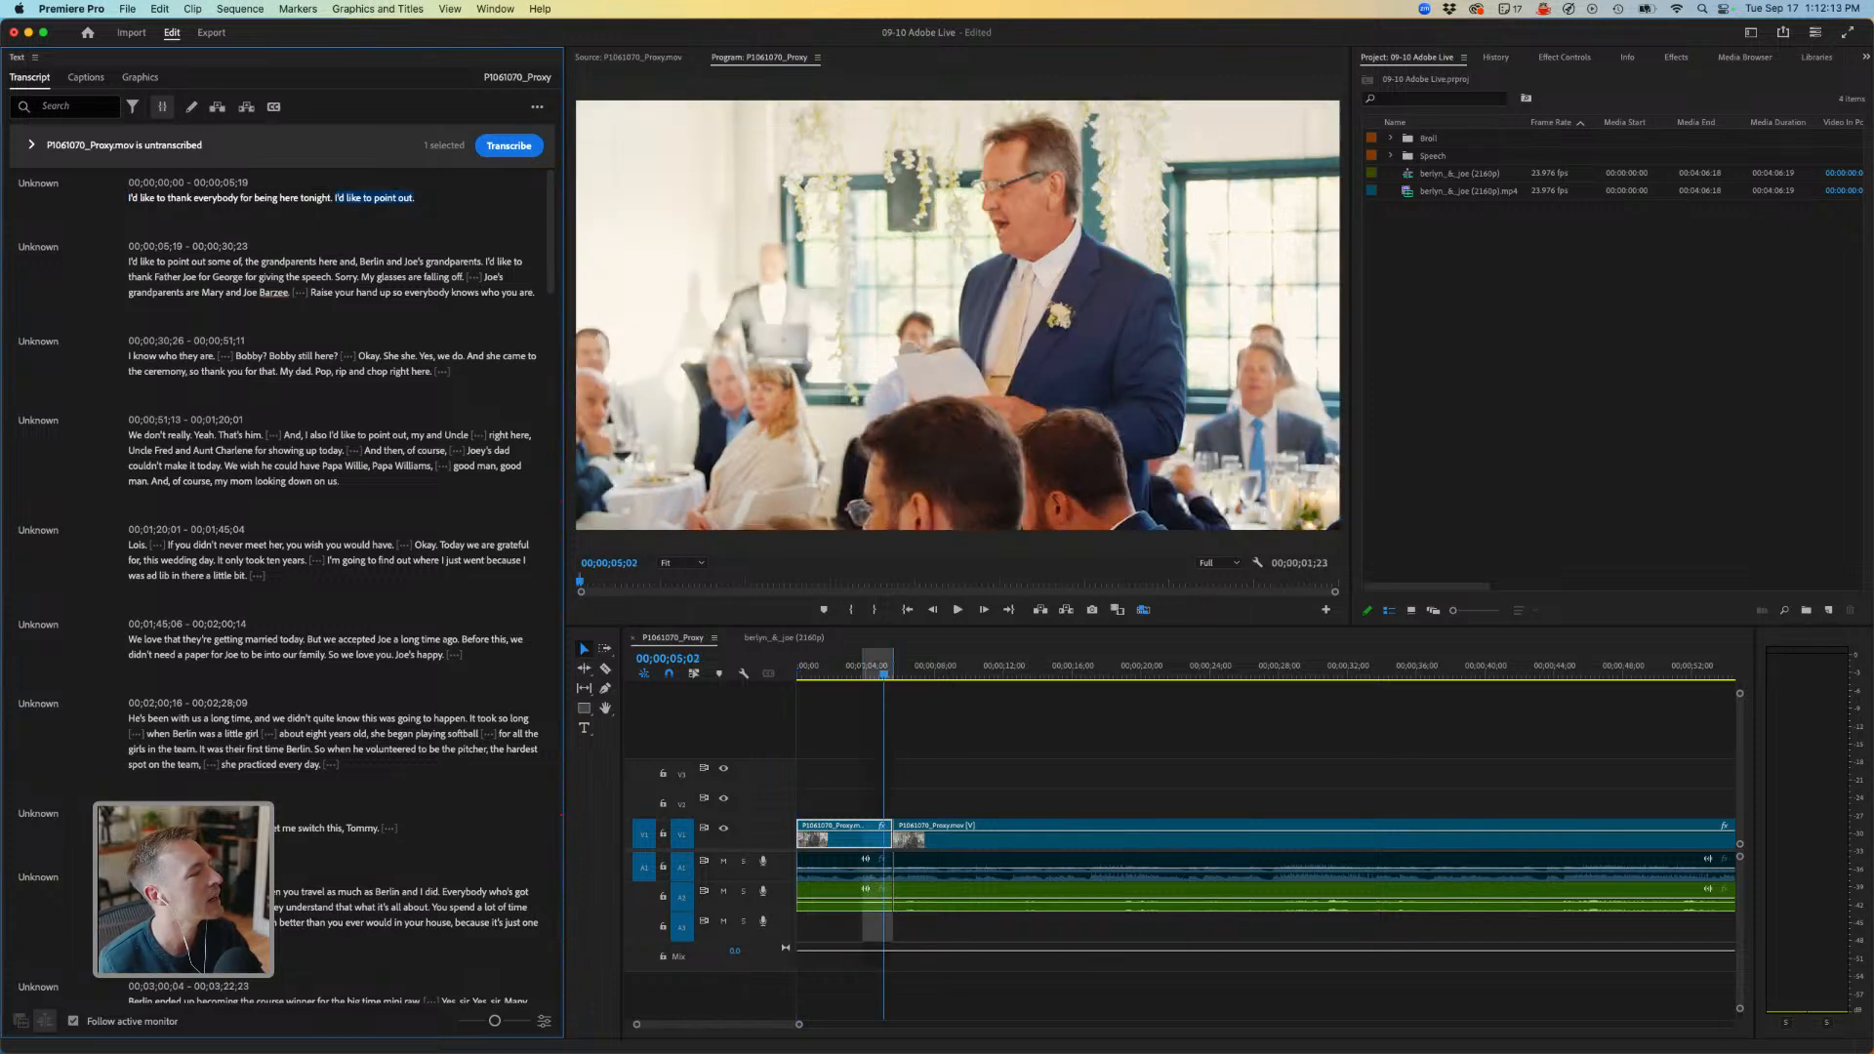
pyautogui.press('BackSpace')
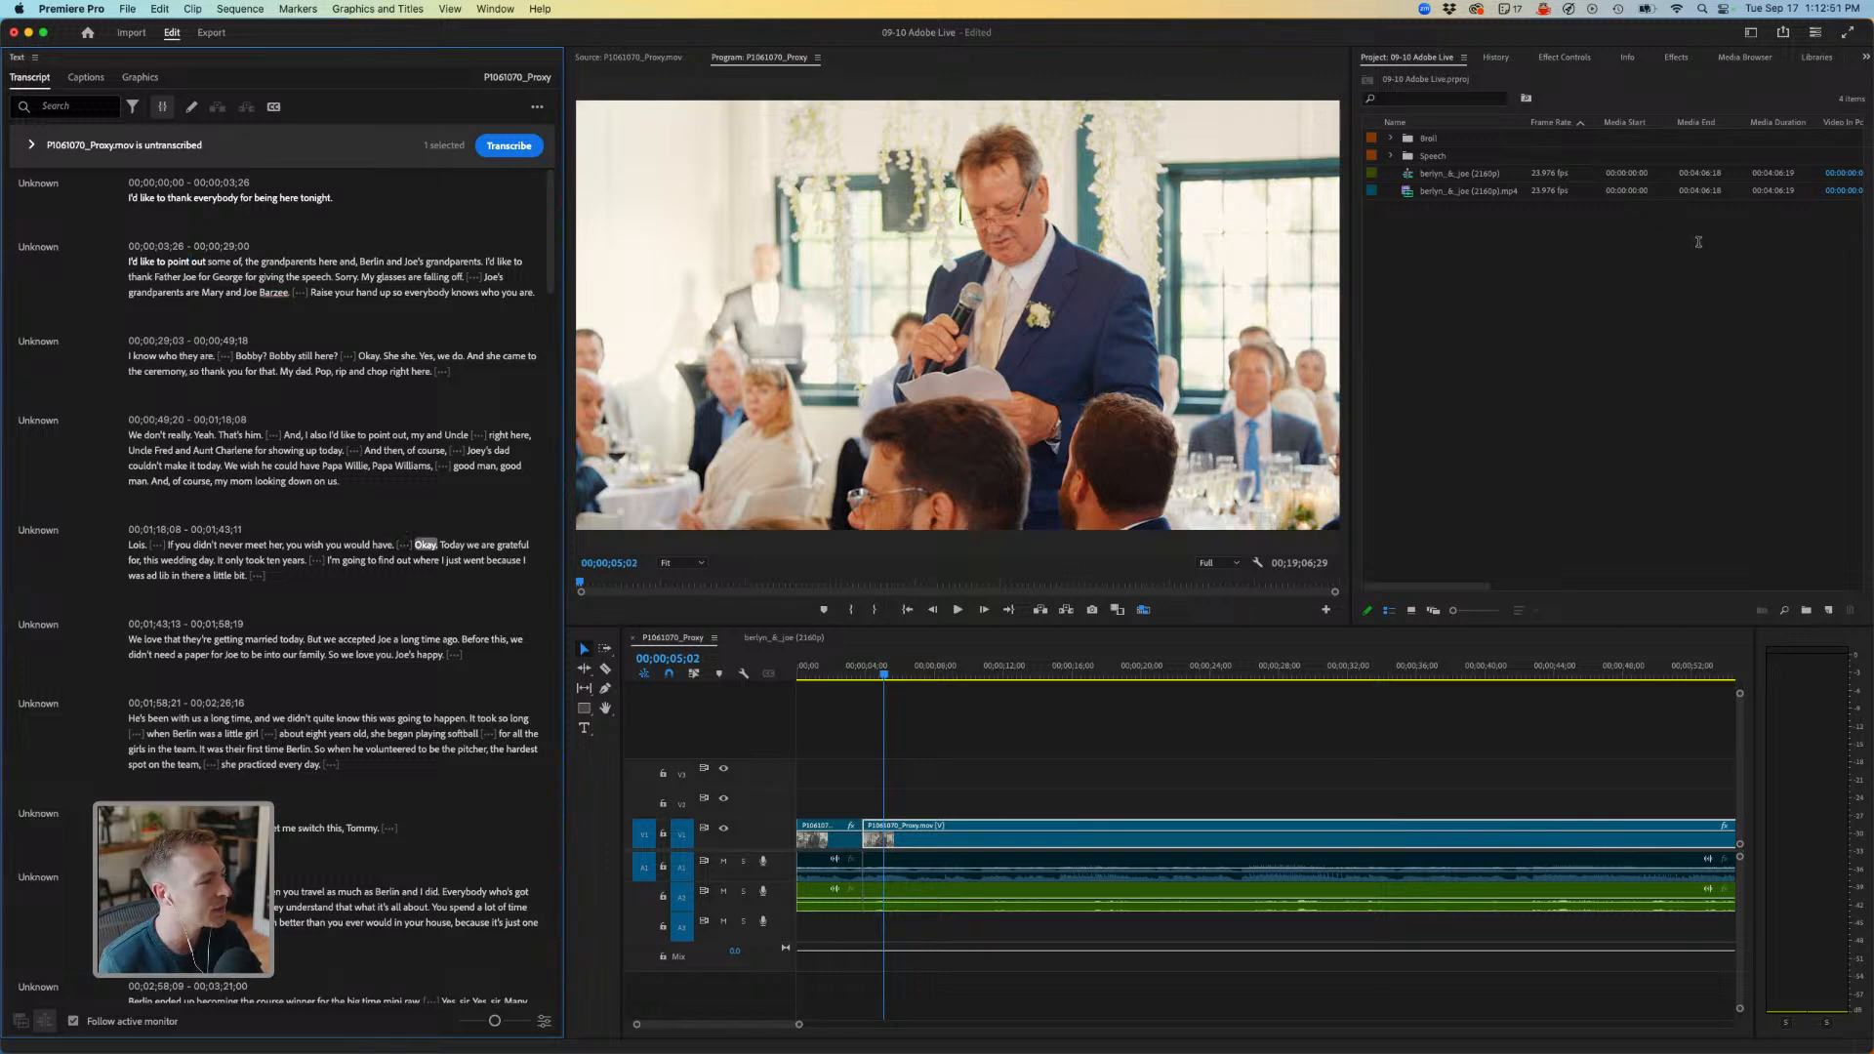
pyautogui.moveTo(438, 547)
pyautogui.mouseDown()
pyautogui.moveTo(375, 544)
pyautogui.moveTo(160, 355)
pyautogui.moveTo(126, 265)
pyautogui.mouseUp()
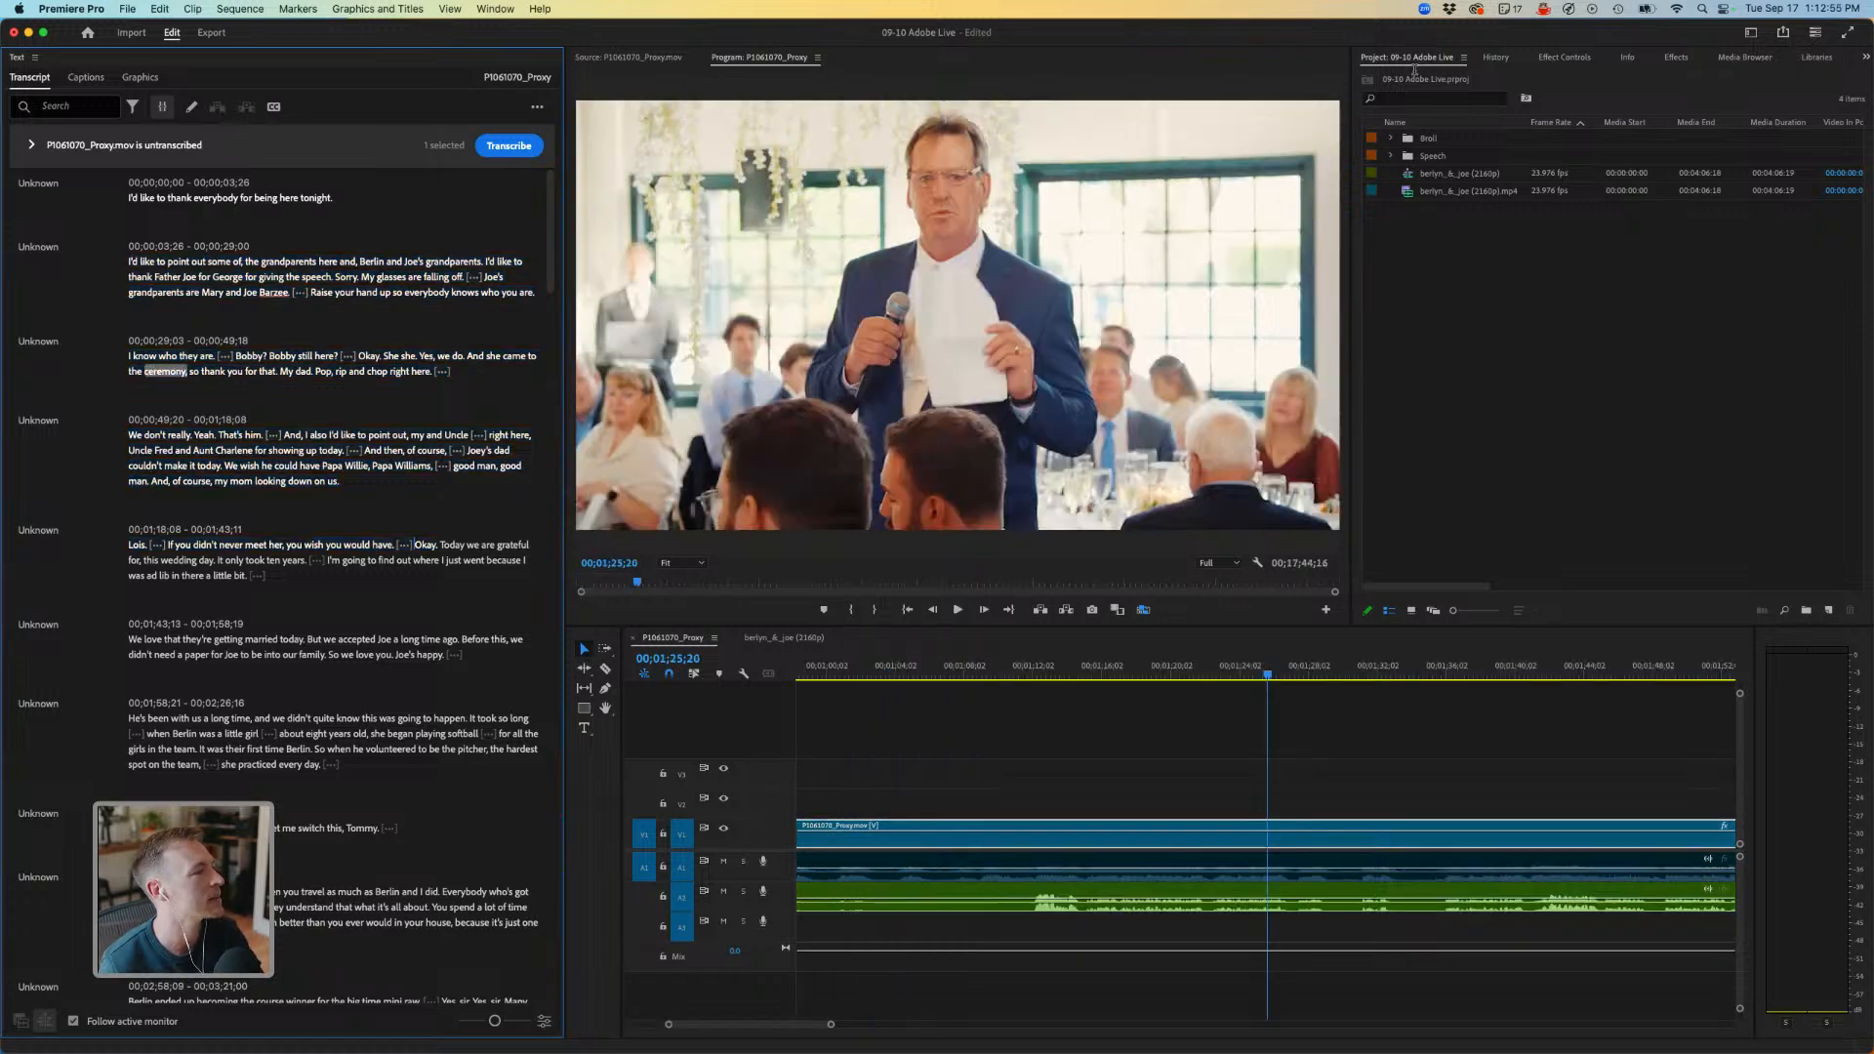
pyautogui.scroll(1, 146, 363)
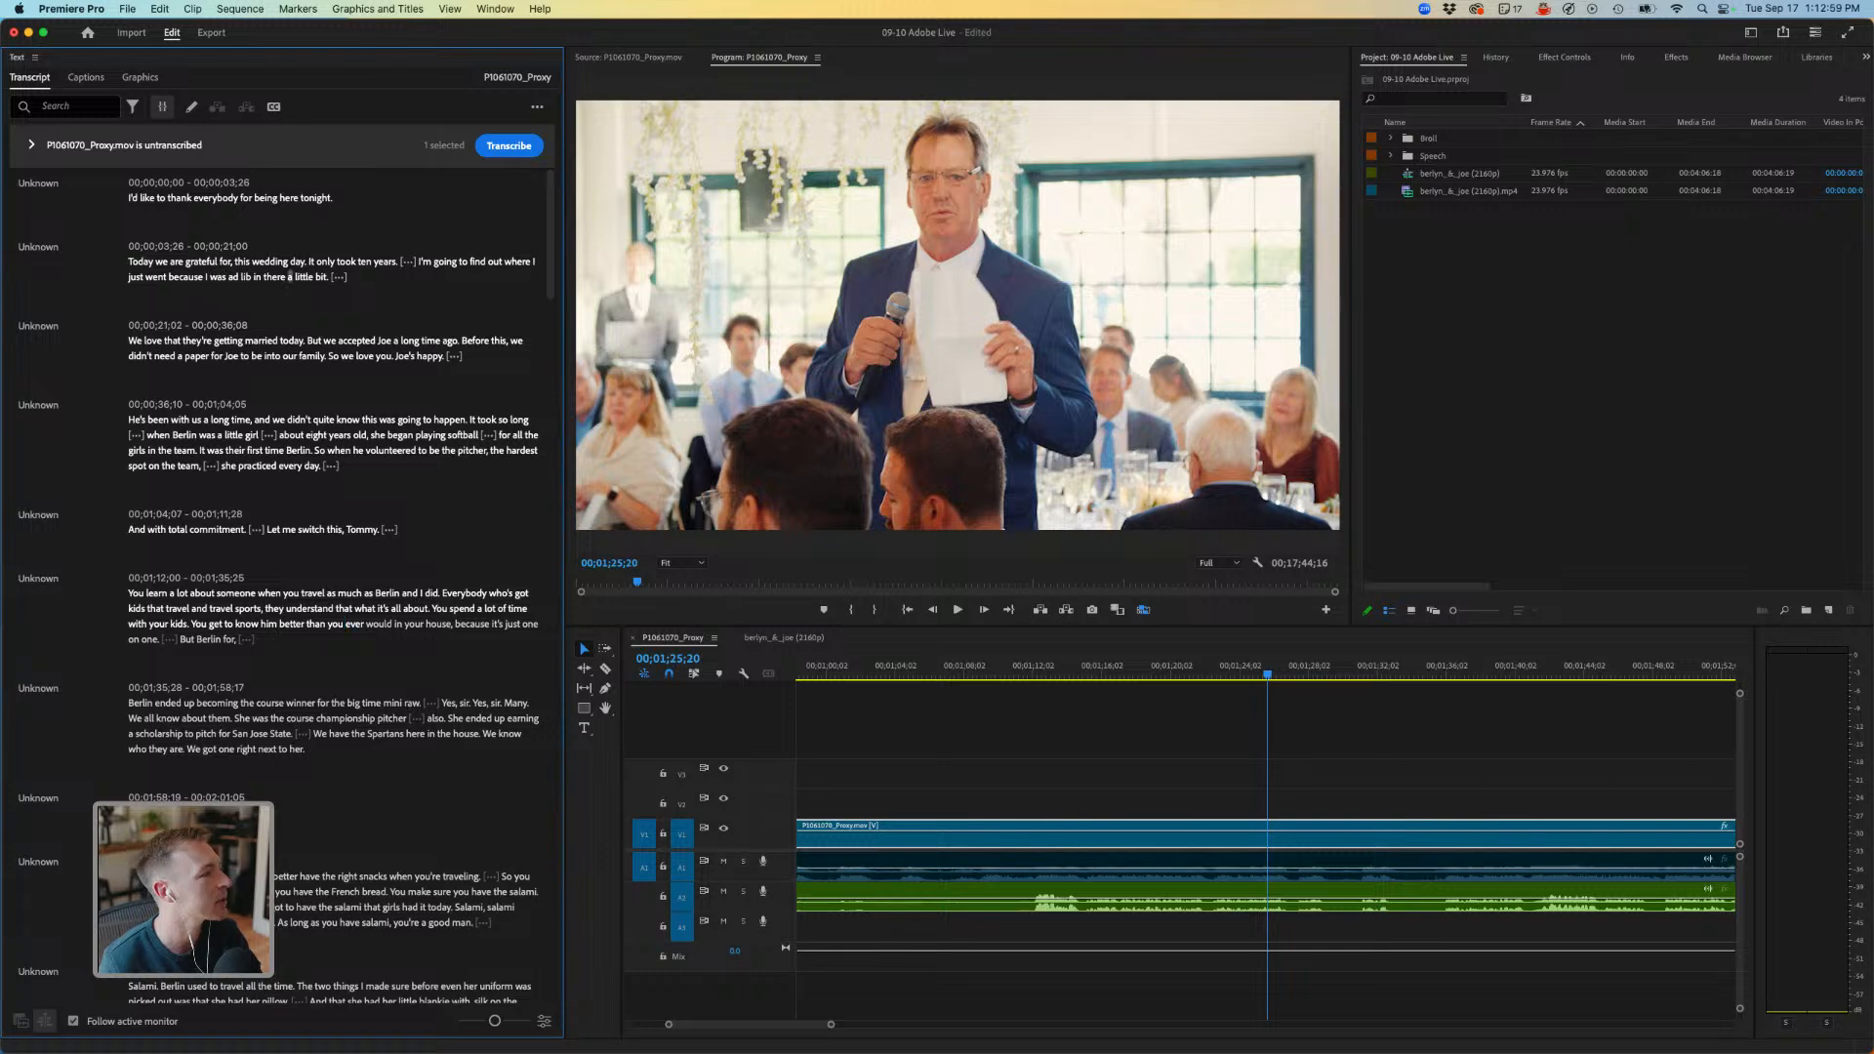
# Look through the rest of the speech in the transcript and sequence, scrubbing to around 00;04;37;27 to find where to cut.
pyautogui.moveTo(338, 277)
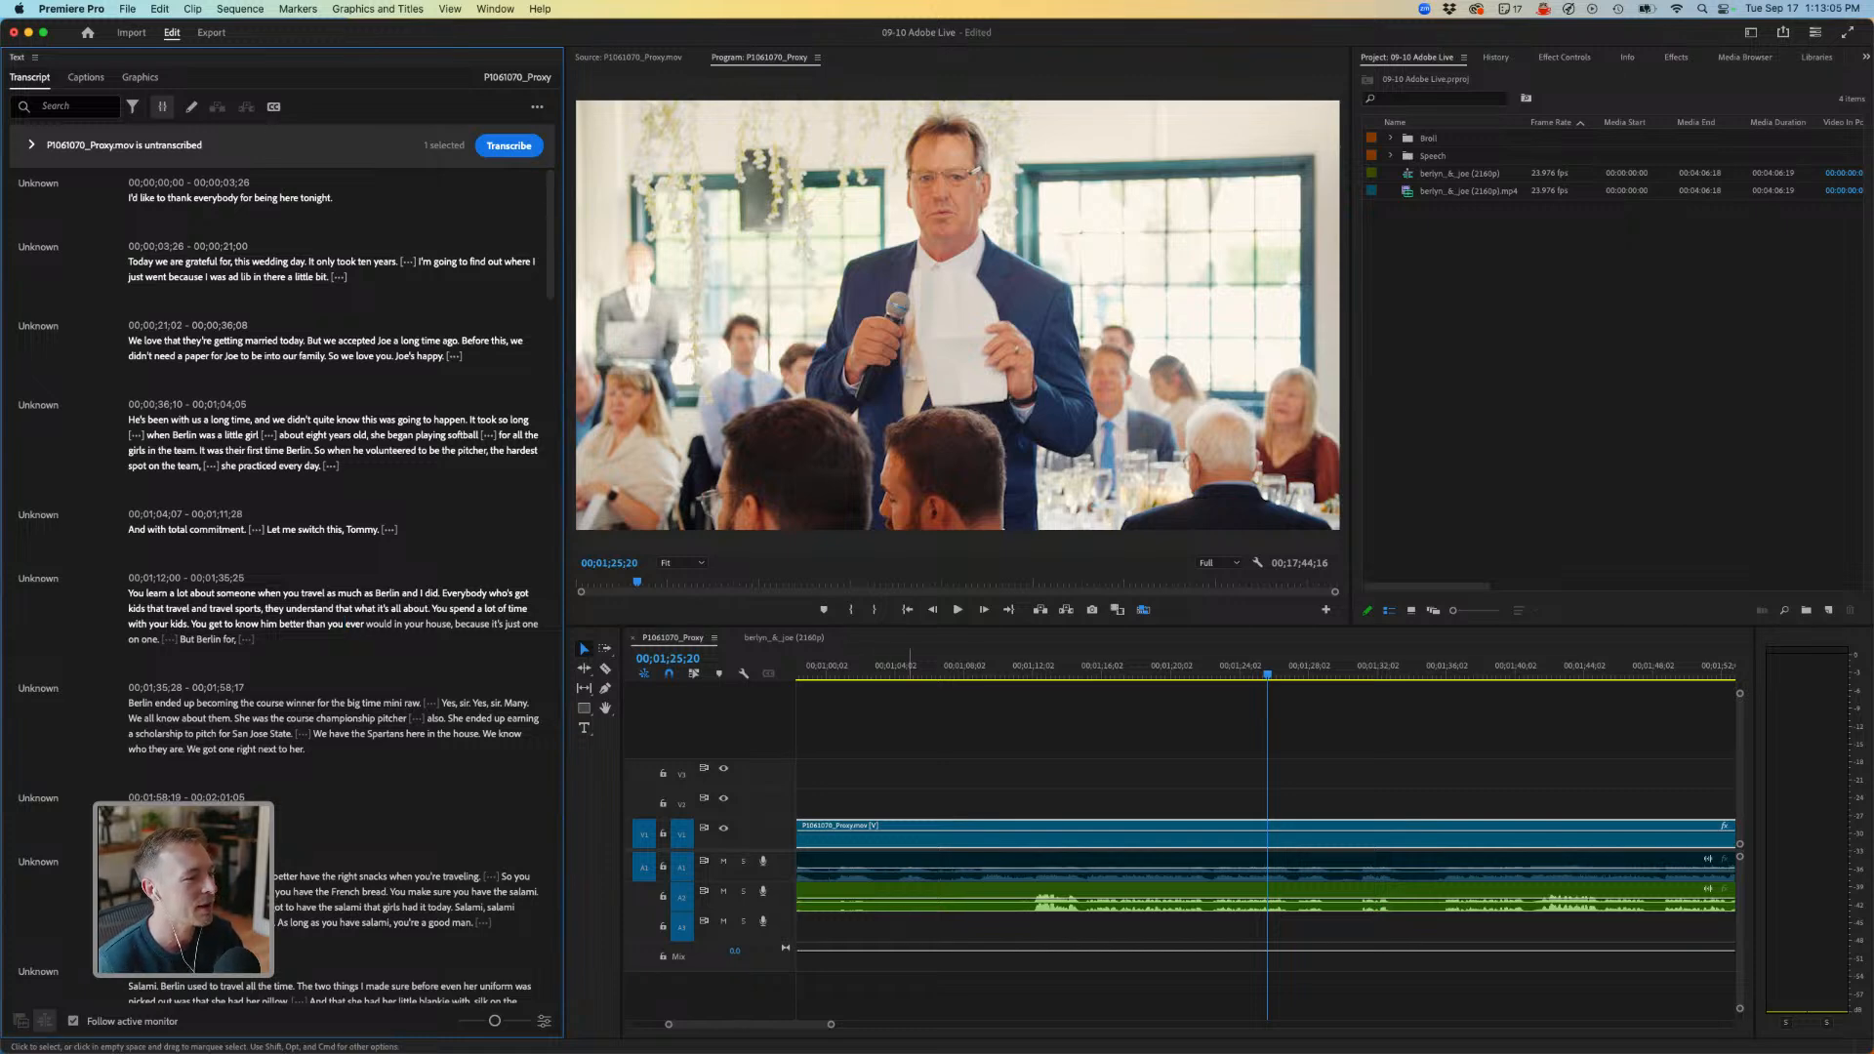
pyautogui.hscroll(-10, 1266, 840)
pyautogui.press('-')
pyautogui.press('-')
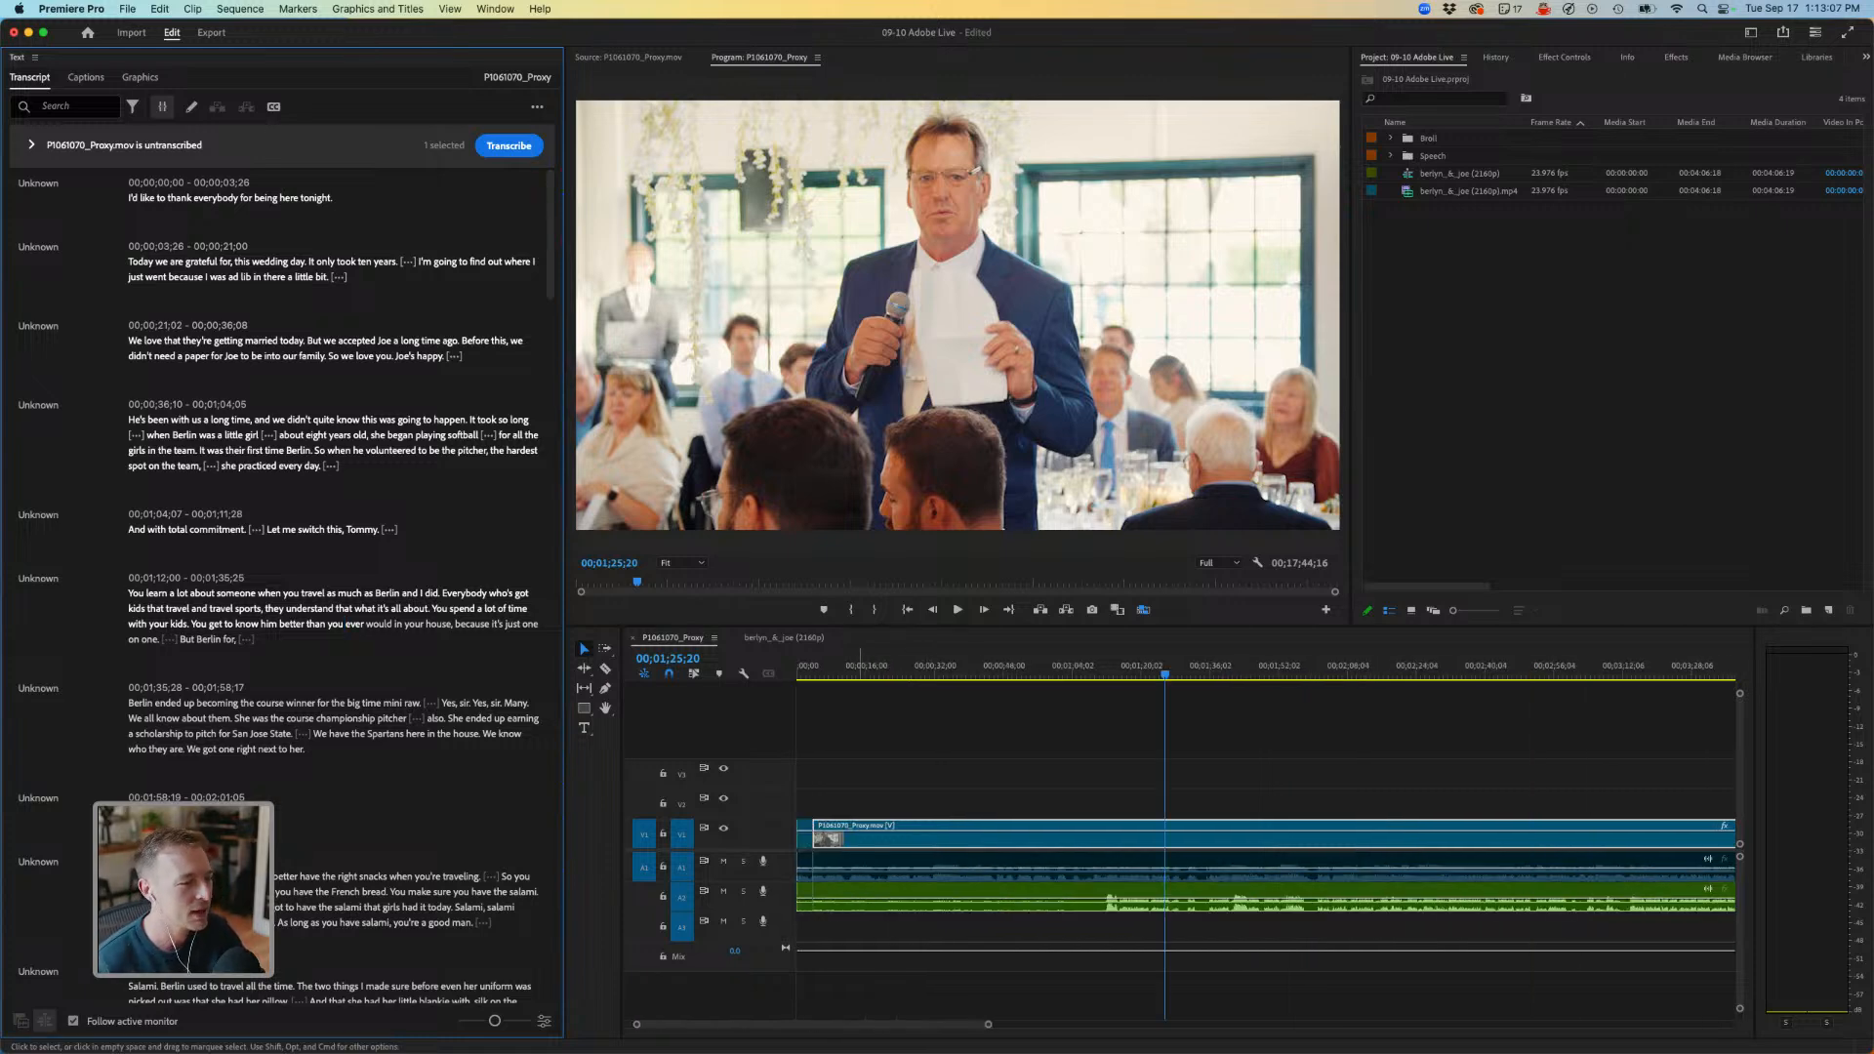
pyautogui.click(930, 727)
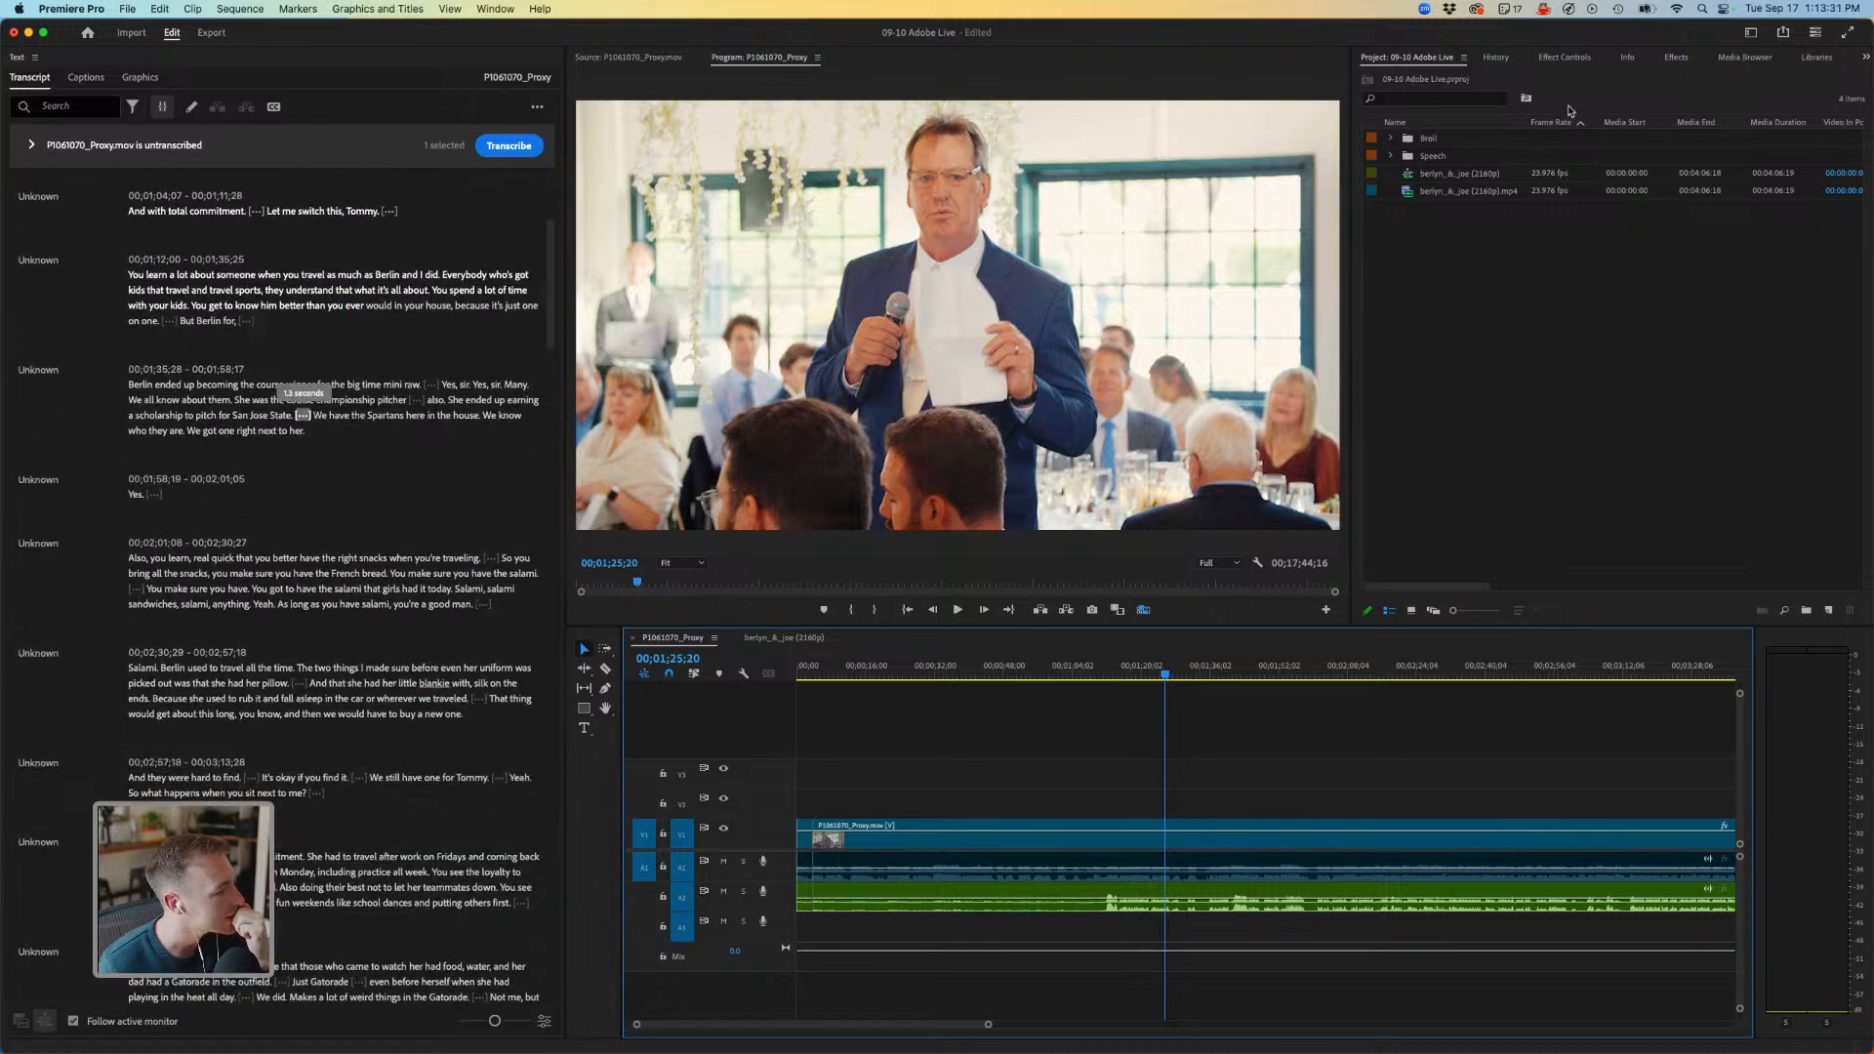
pyautogui.click(1032, 668)
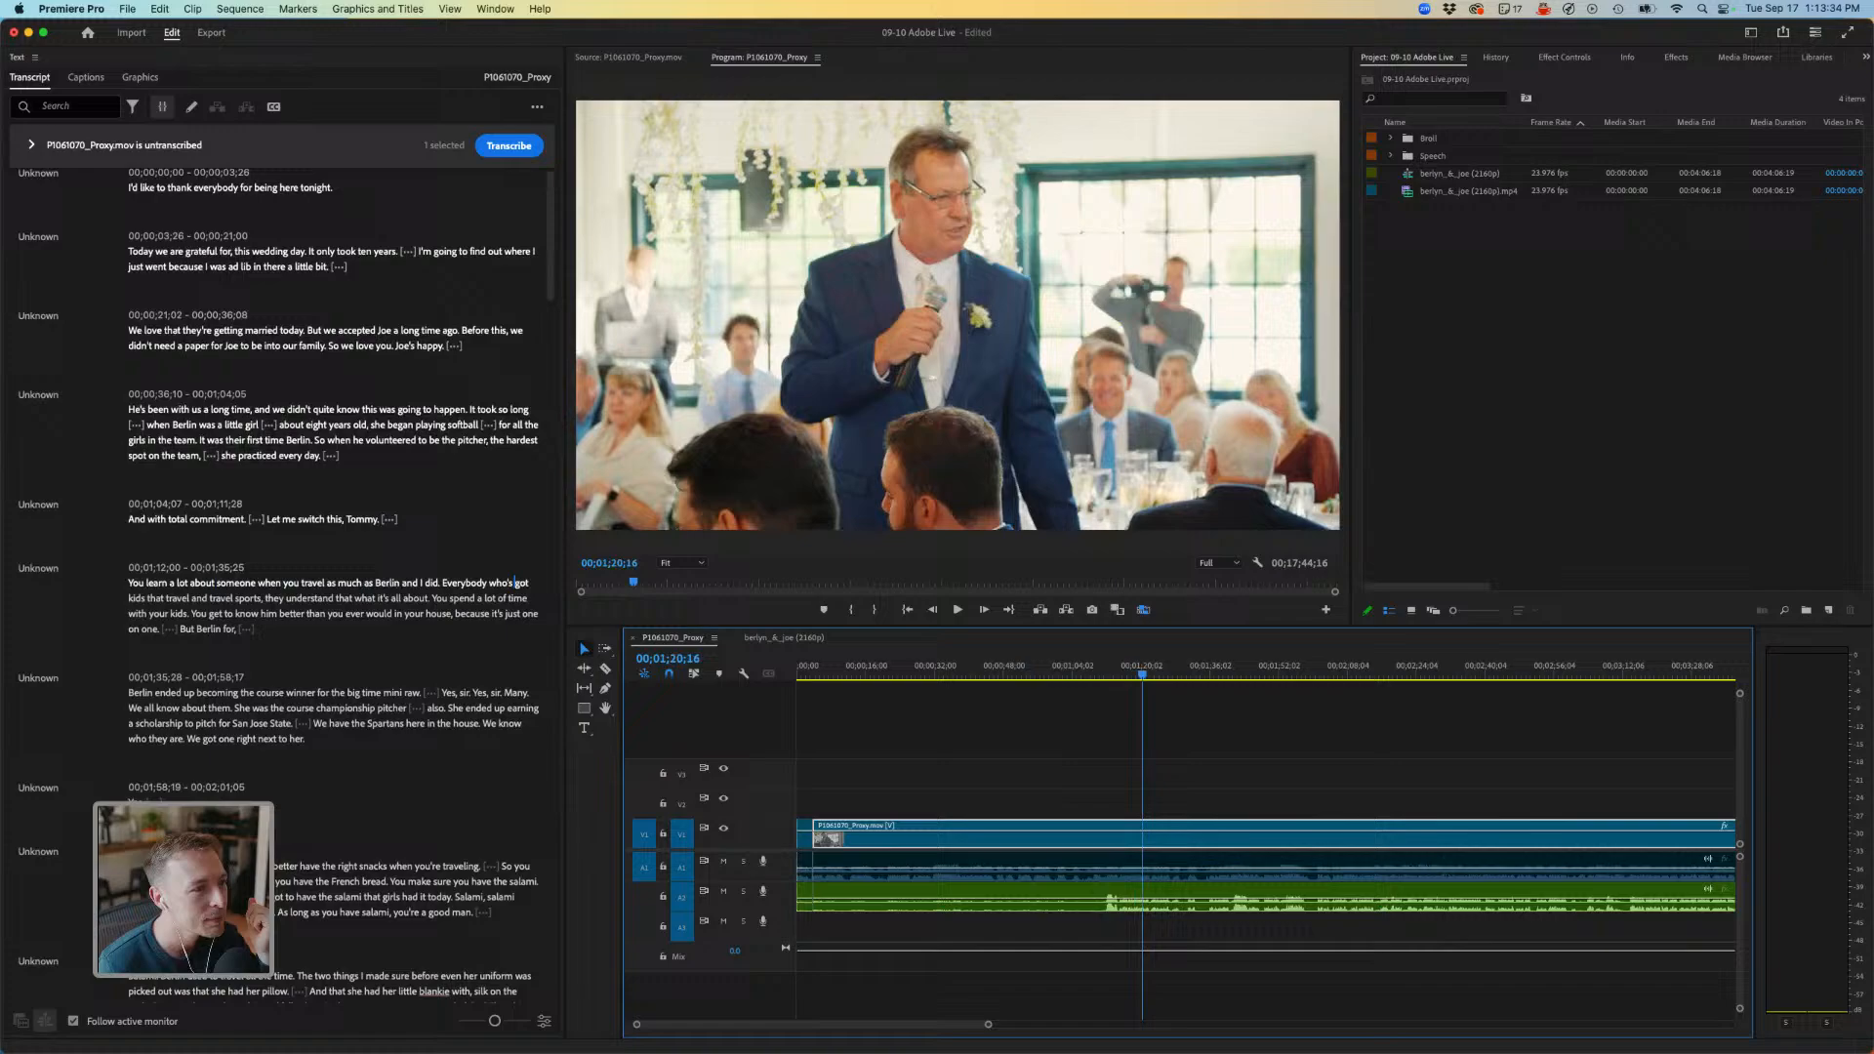
pyautogui.scroll(-5, 411, 605)
pyautogui.click(411, 605)
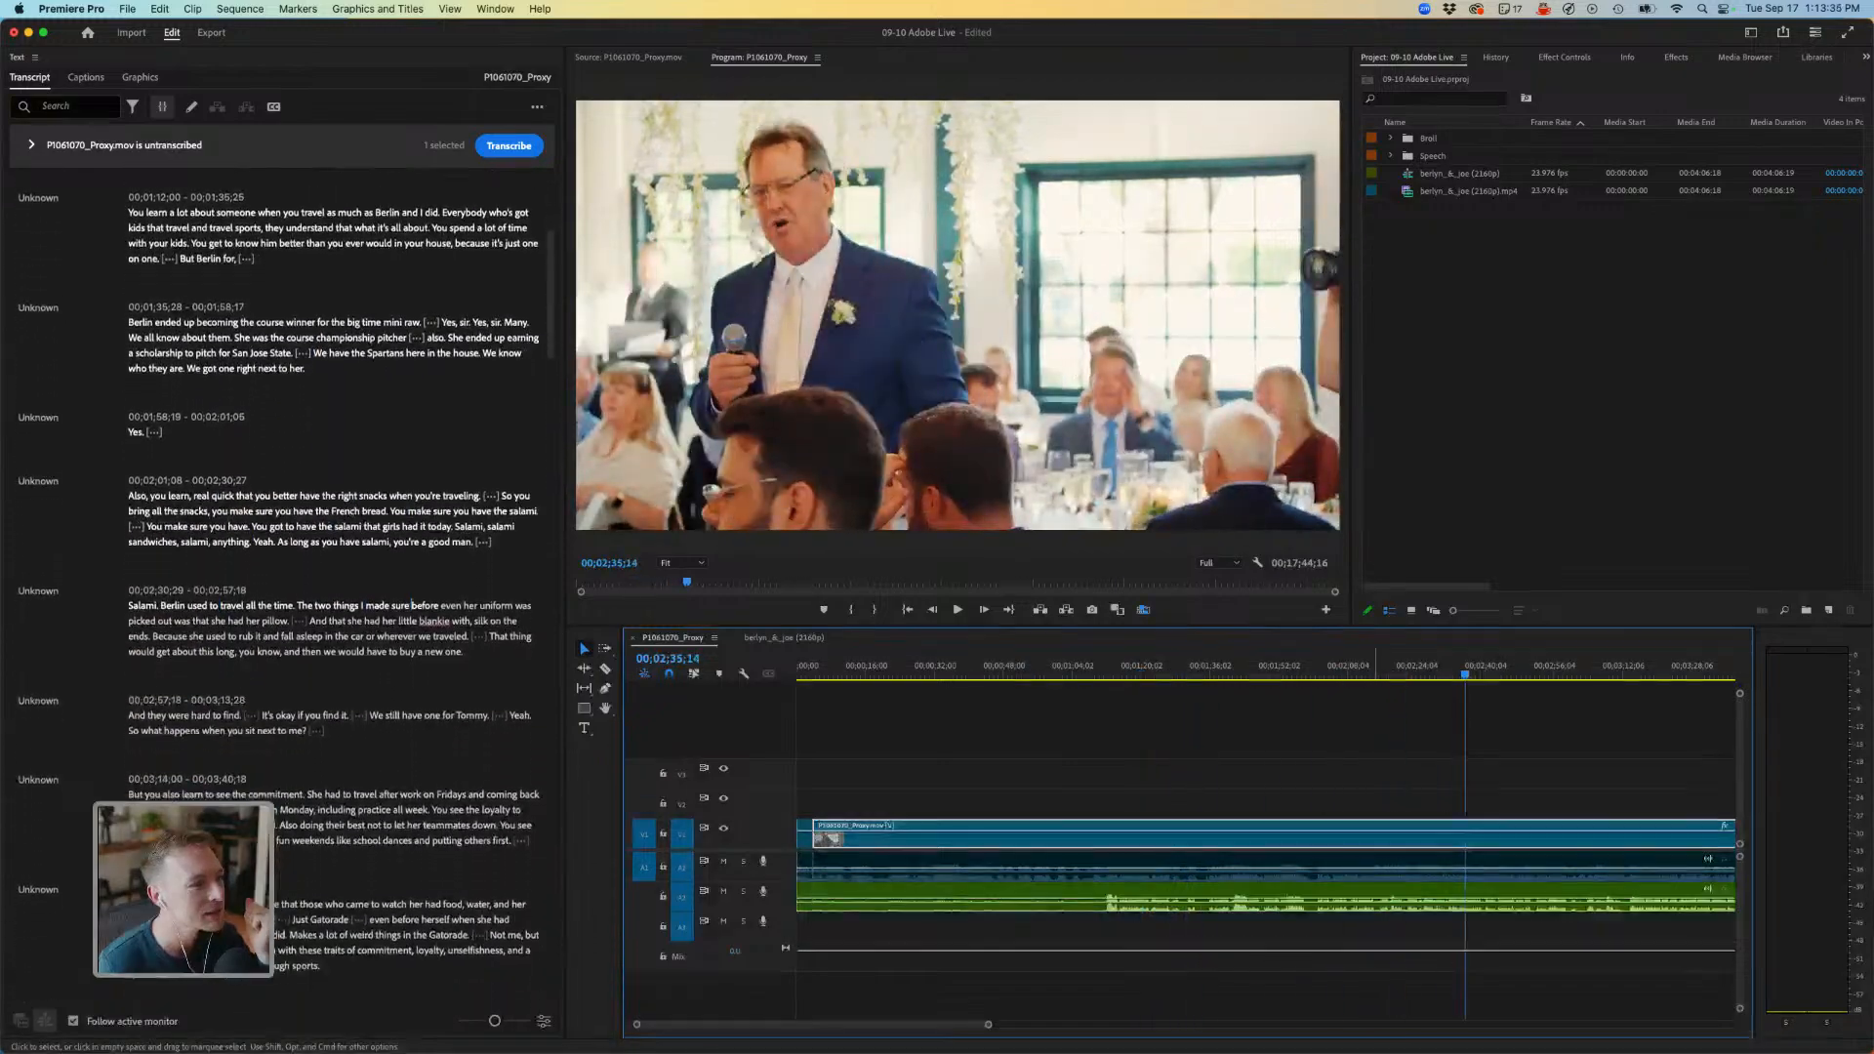
pyautogui.hscroll(5, 1375, 667)
pyautogui.moveTo(1070, 670); pyautogui.dragTo(1586, 669)
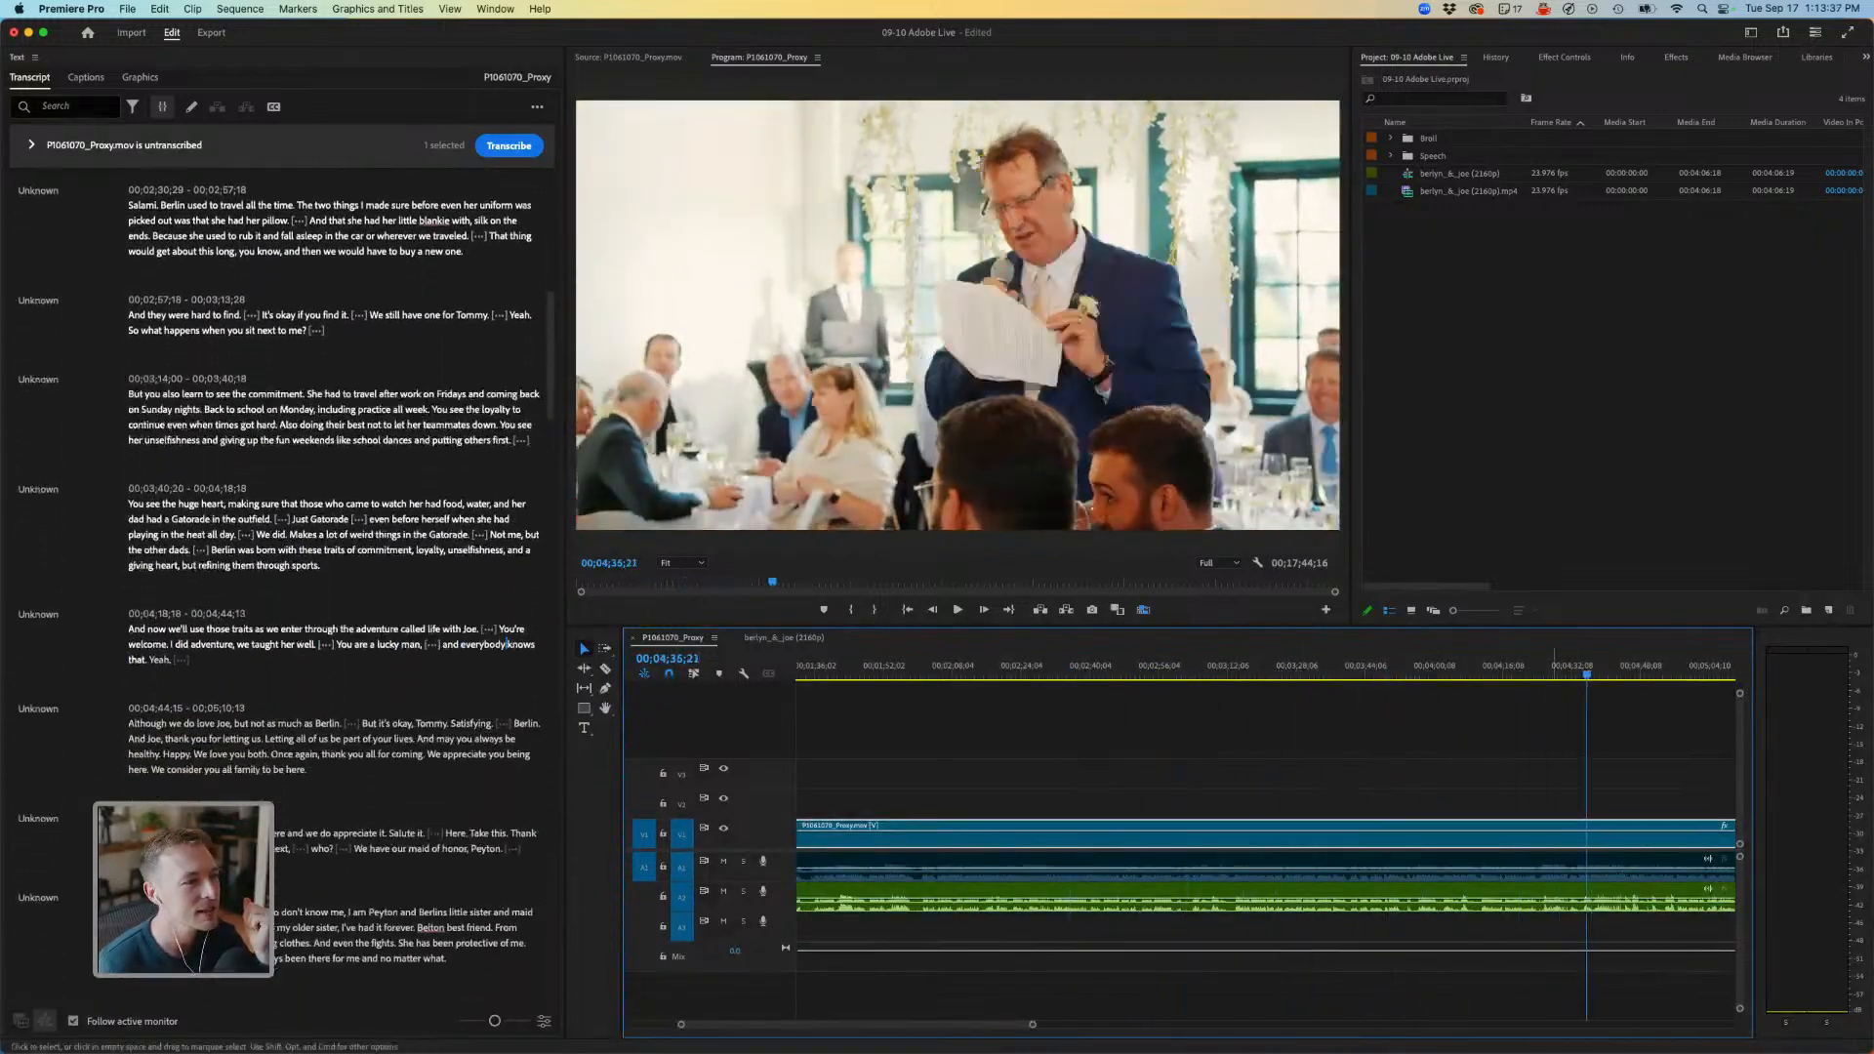
pyautogui.hscroll(3, 1586, 671)
pyautogui.press('-')
pyautogui.press('-')
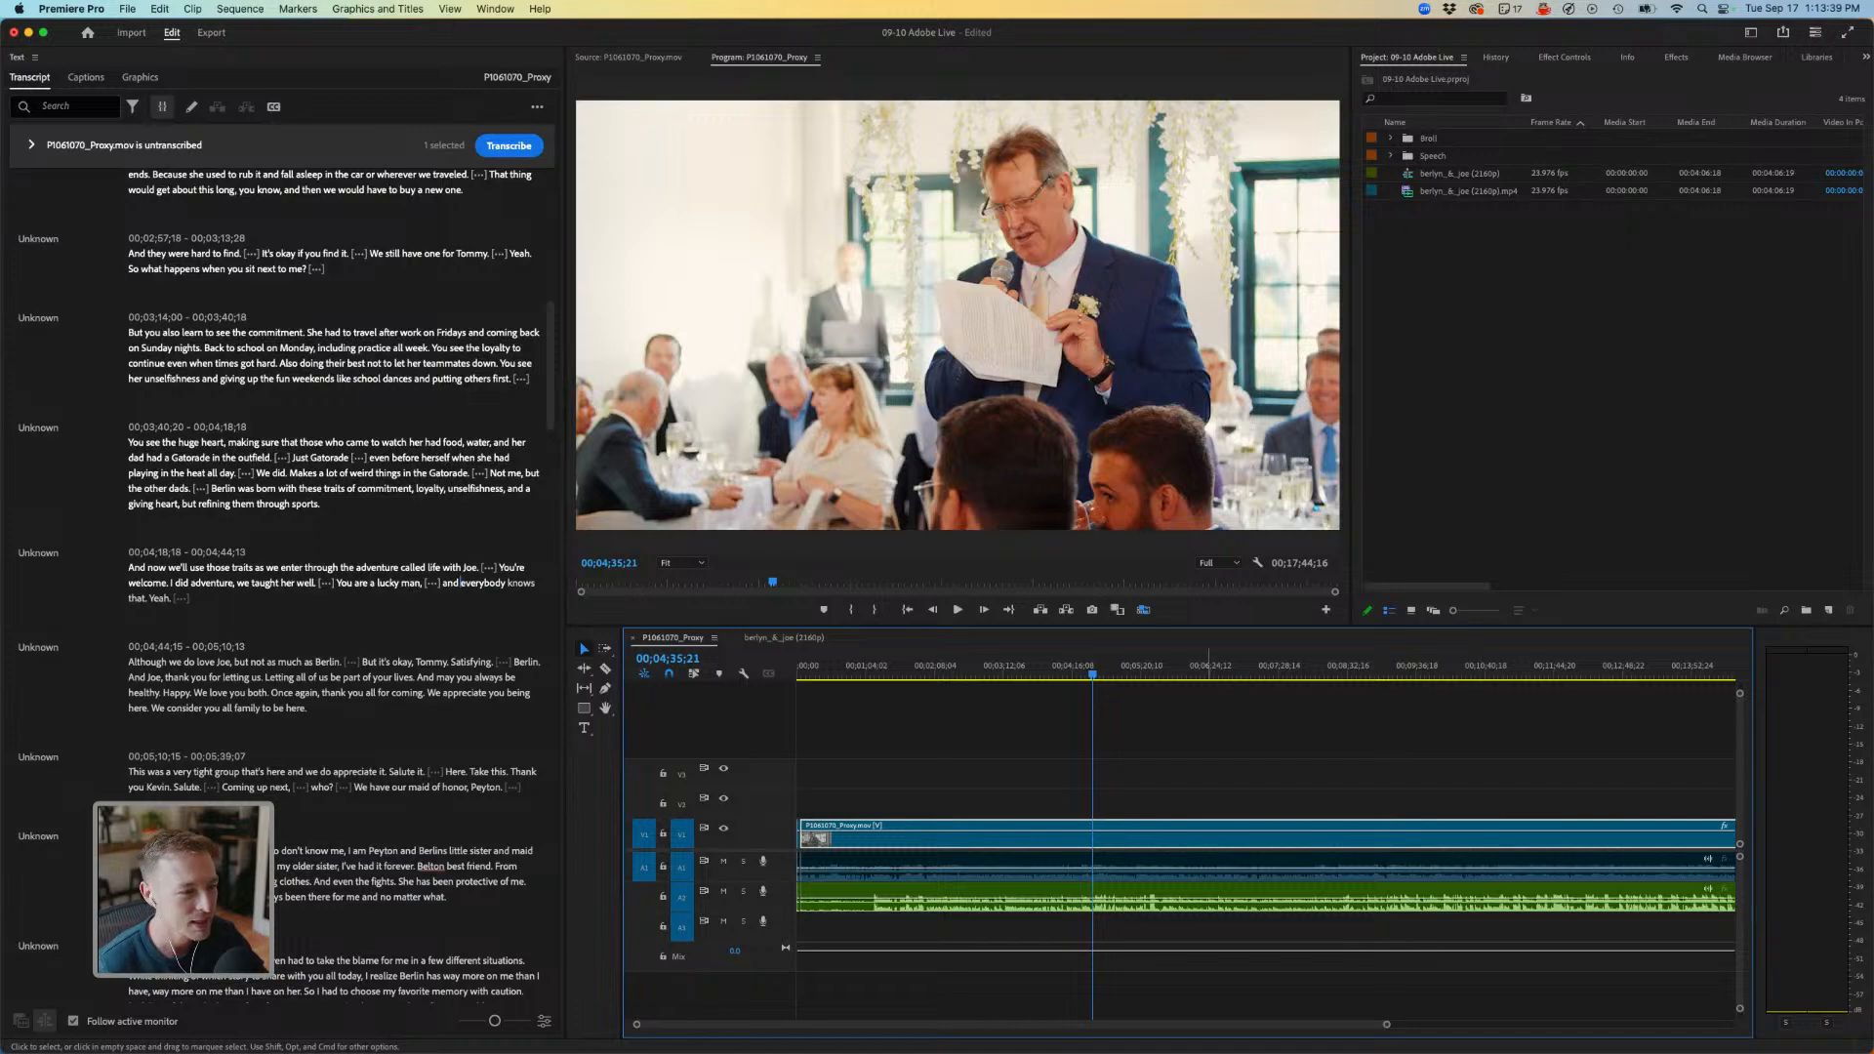
pyautogui.moveTo(1093, 672)
pyautogui.mouseDown()
pyautogui.moveTo(1234, 671)
pyautogui.moveTo(1094, 671)
pyautogui.mouseUp()
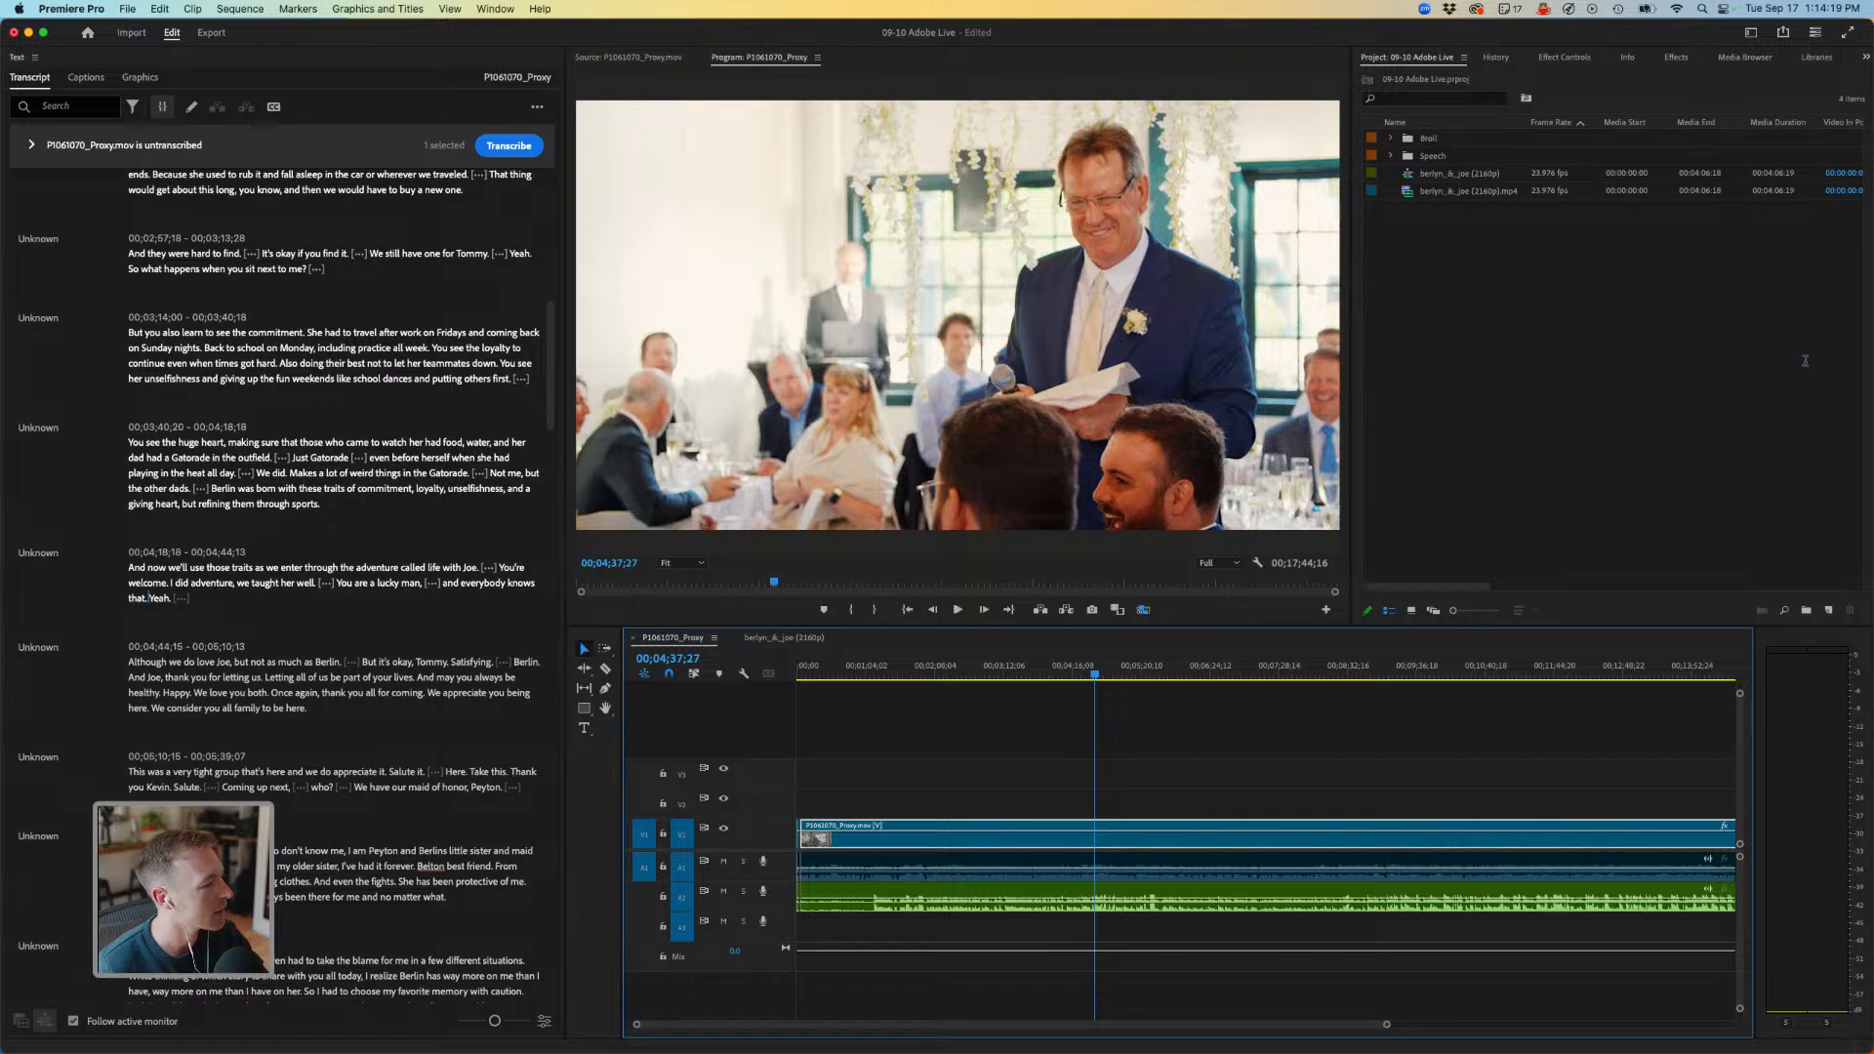
# Delete the transcript from "I'm going to find out where I just went" up to the sentence containing "thank you for letting us.".
pyautogui.moveTo(526, 662)
pyautogui.mouseDown()
pyautogui.moveTo(129, 663)
pyautogui.moveTo(146, 569)
pyautogui.moveTo(281, 337)
pyautogui.moveTo(293, 171)
pyautogui.mouseUp()
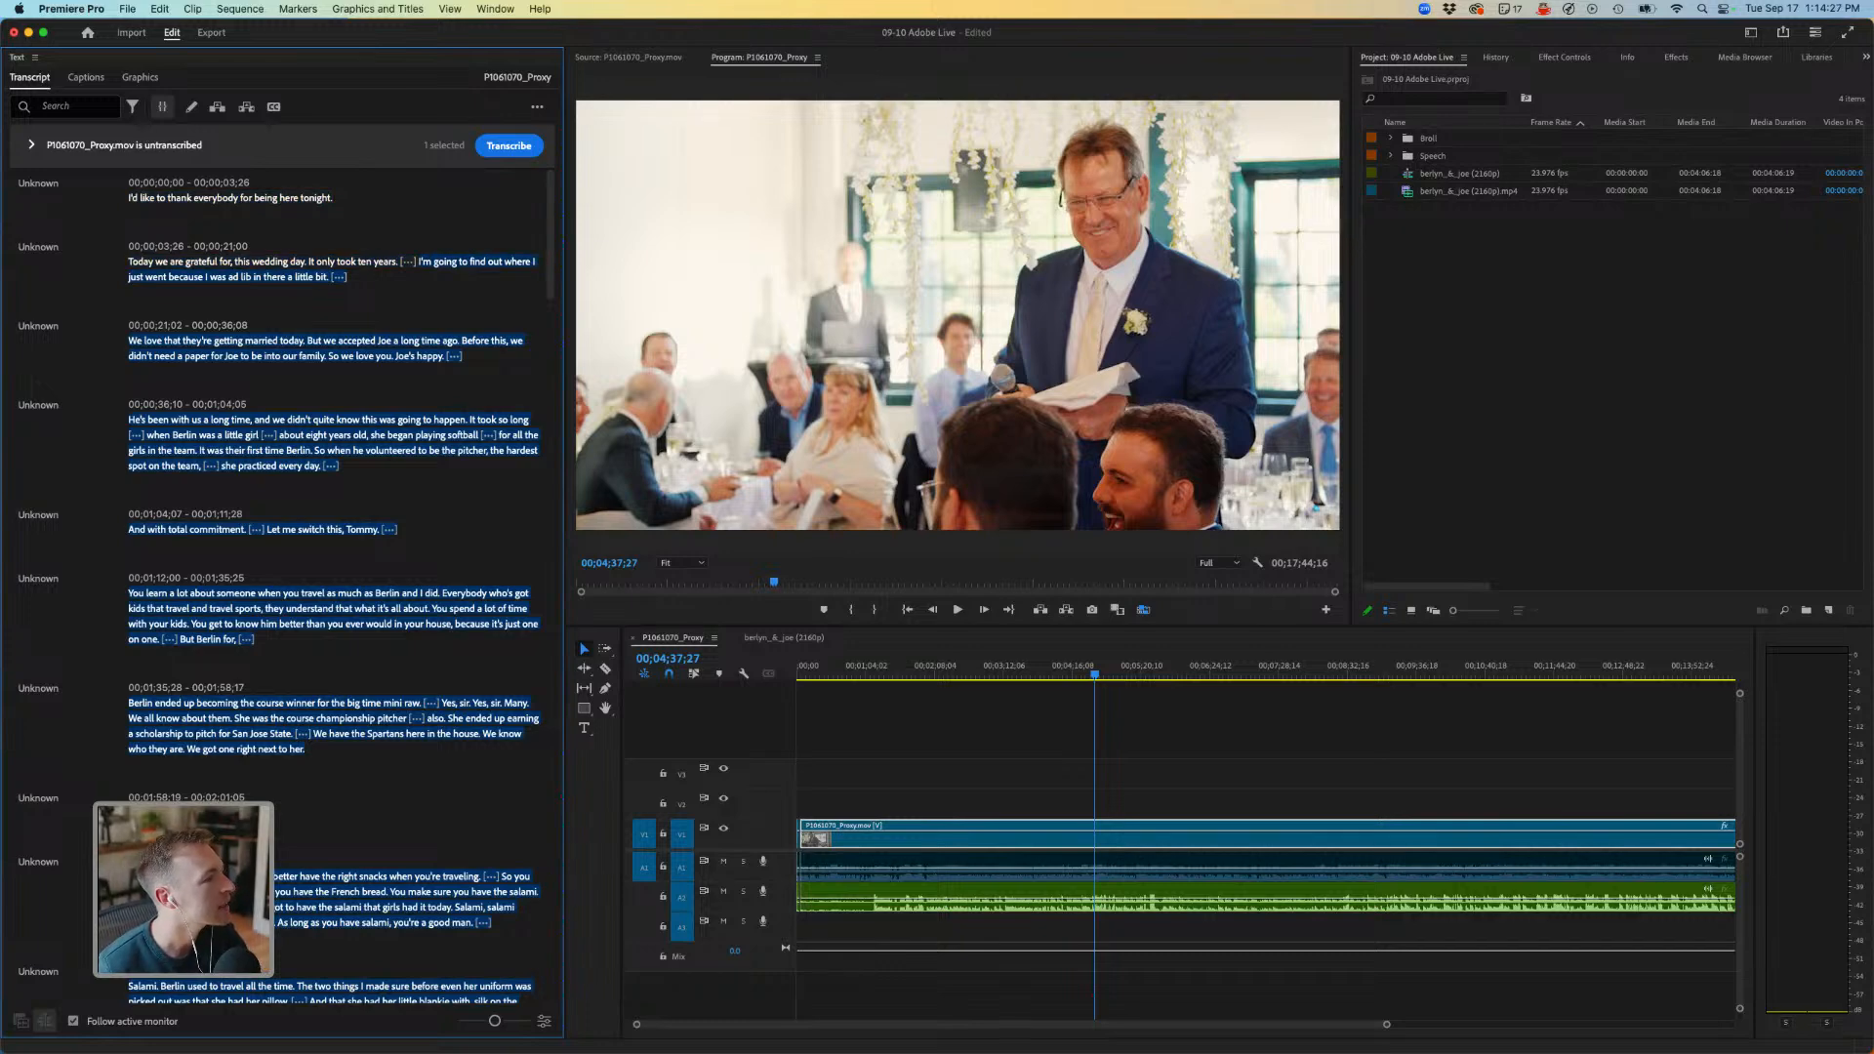
pyautogui.press('Delete')
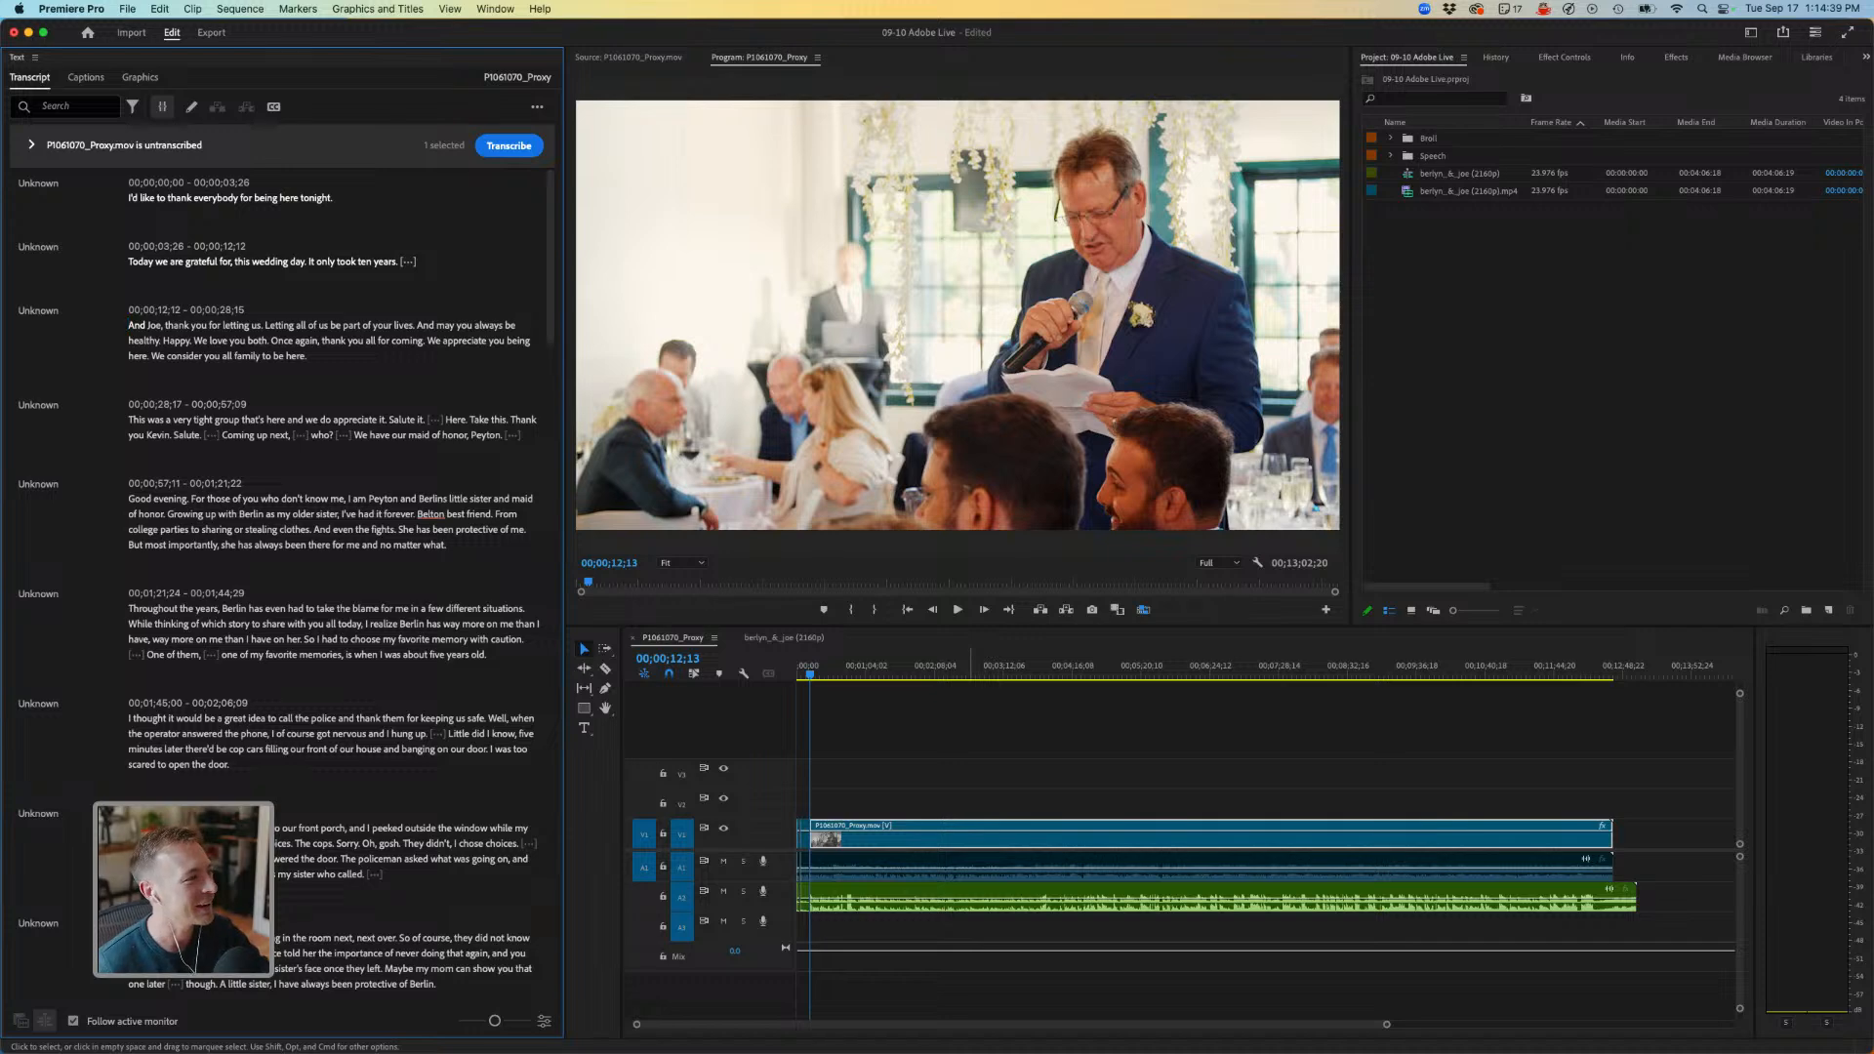
# Play back the shortened opening from near the sequence start and review the section around "It only took ten years.".
pyautogui.click(972, 751)
pyautogui.moveTo(813, 673); pyautogui.dragTo(801, 673)
pyautogui.press('space')
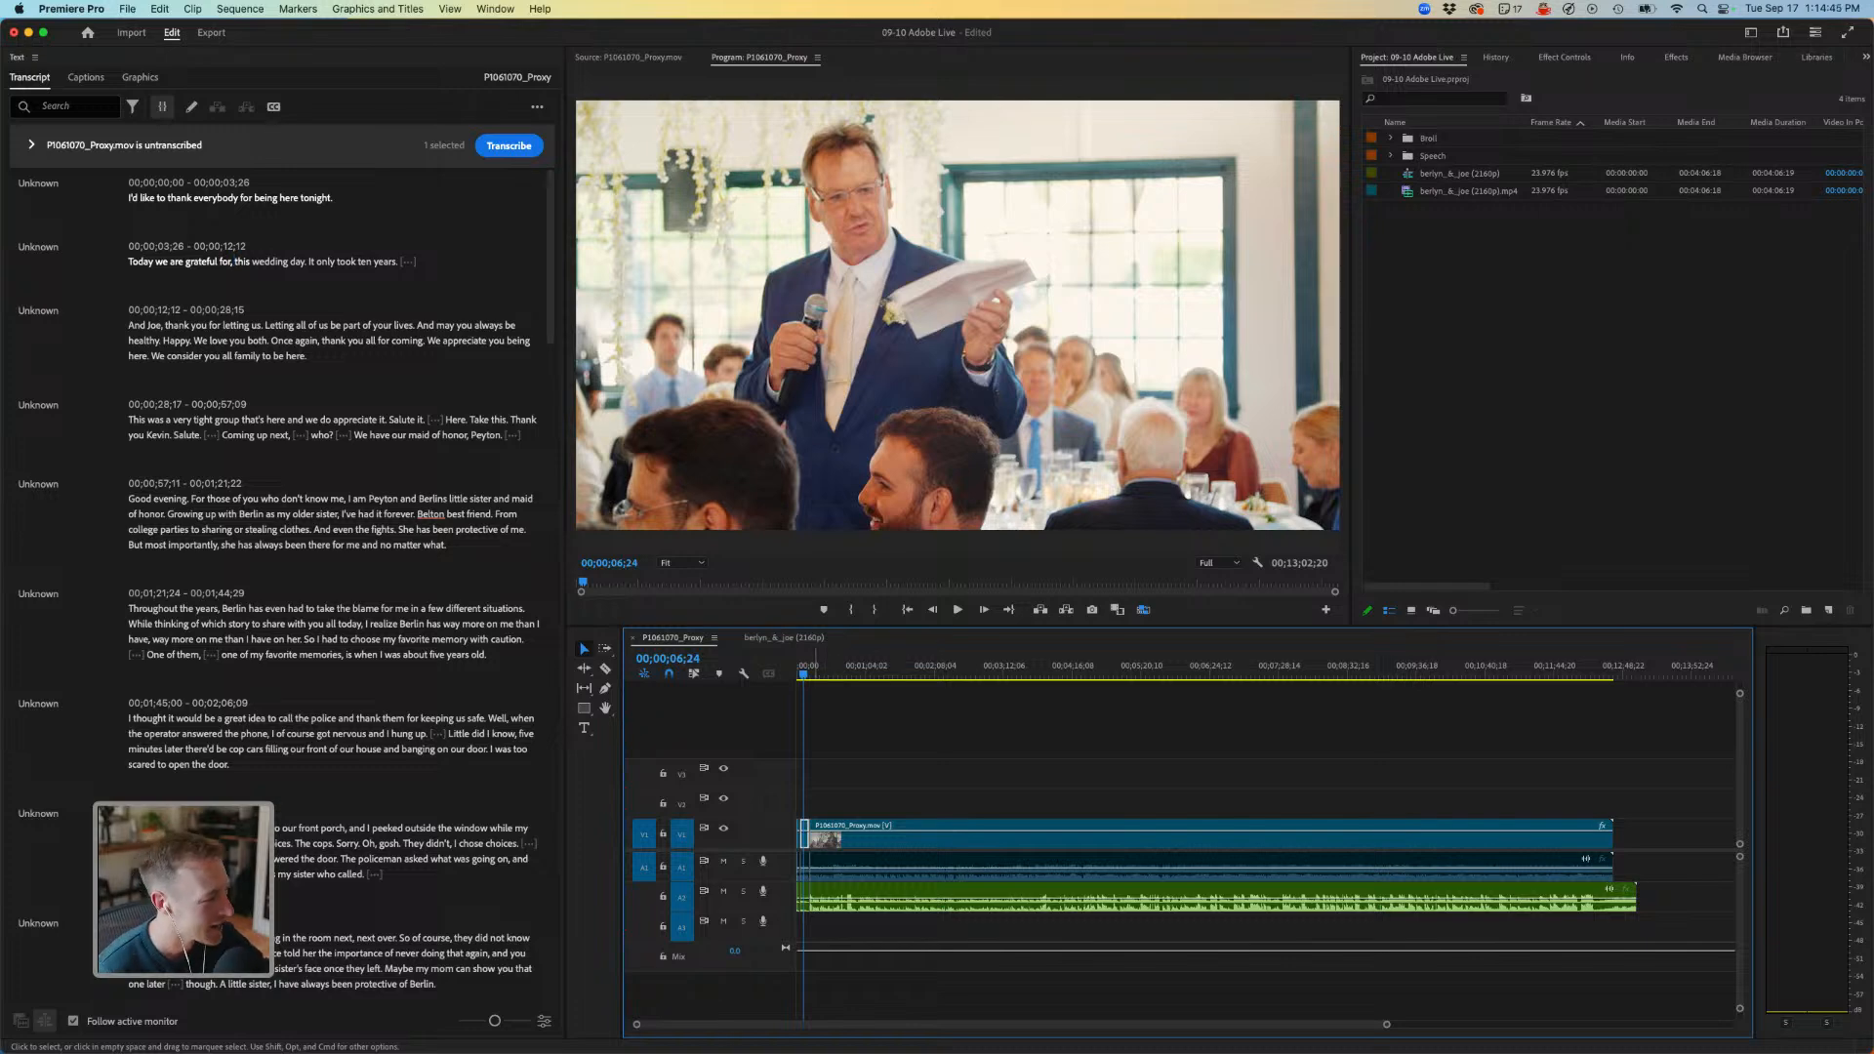
pyautogui.press('space')
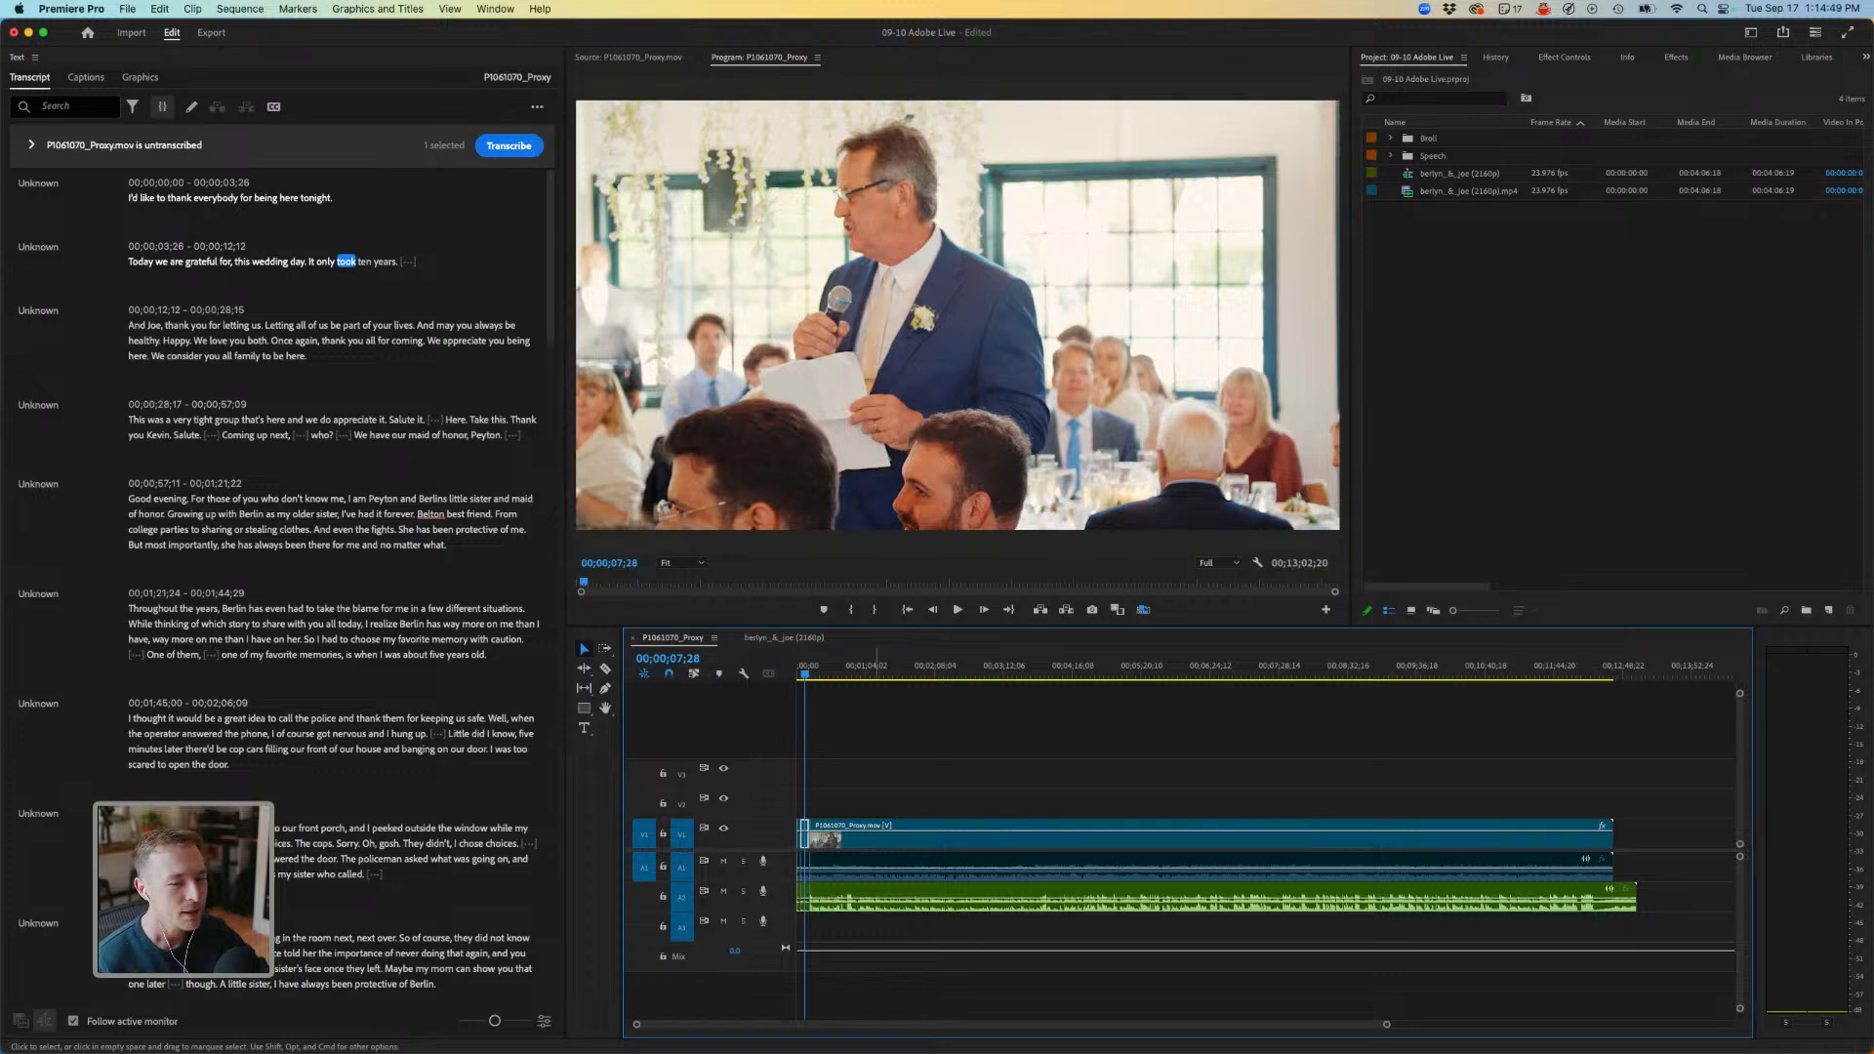
pyautogui.press('=')
pyautogui.press('=')
pyautogui.press('=')
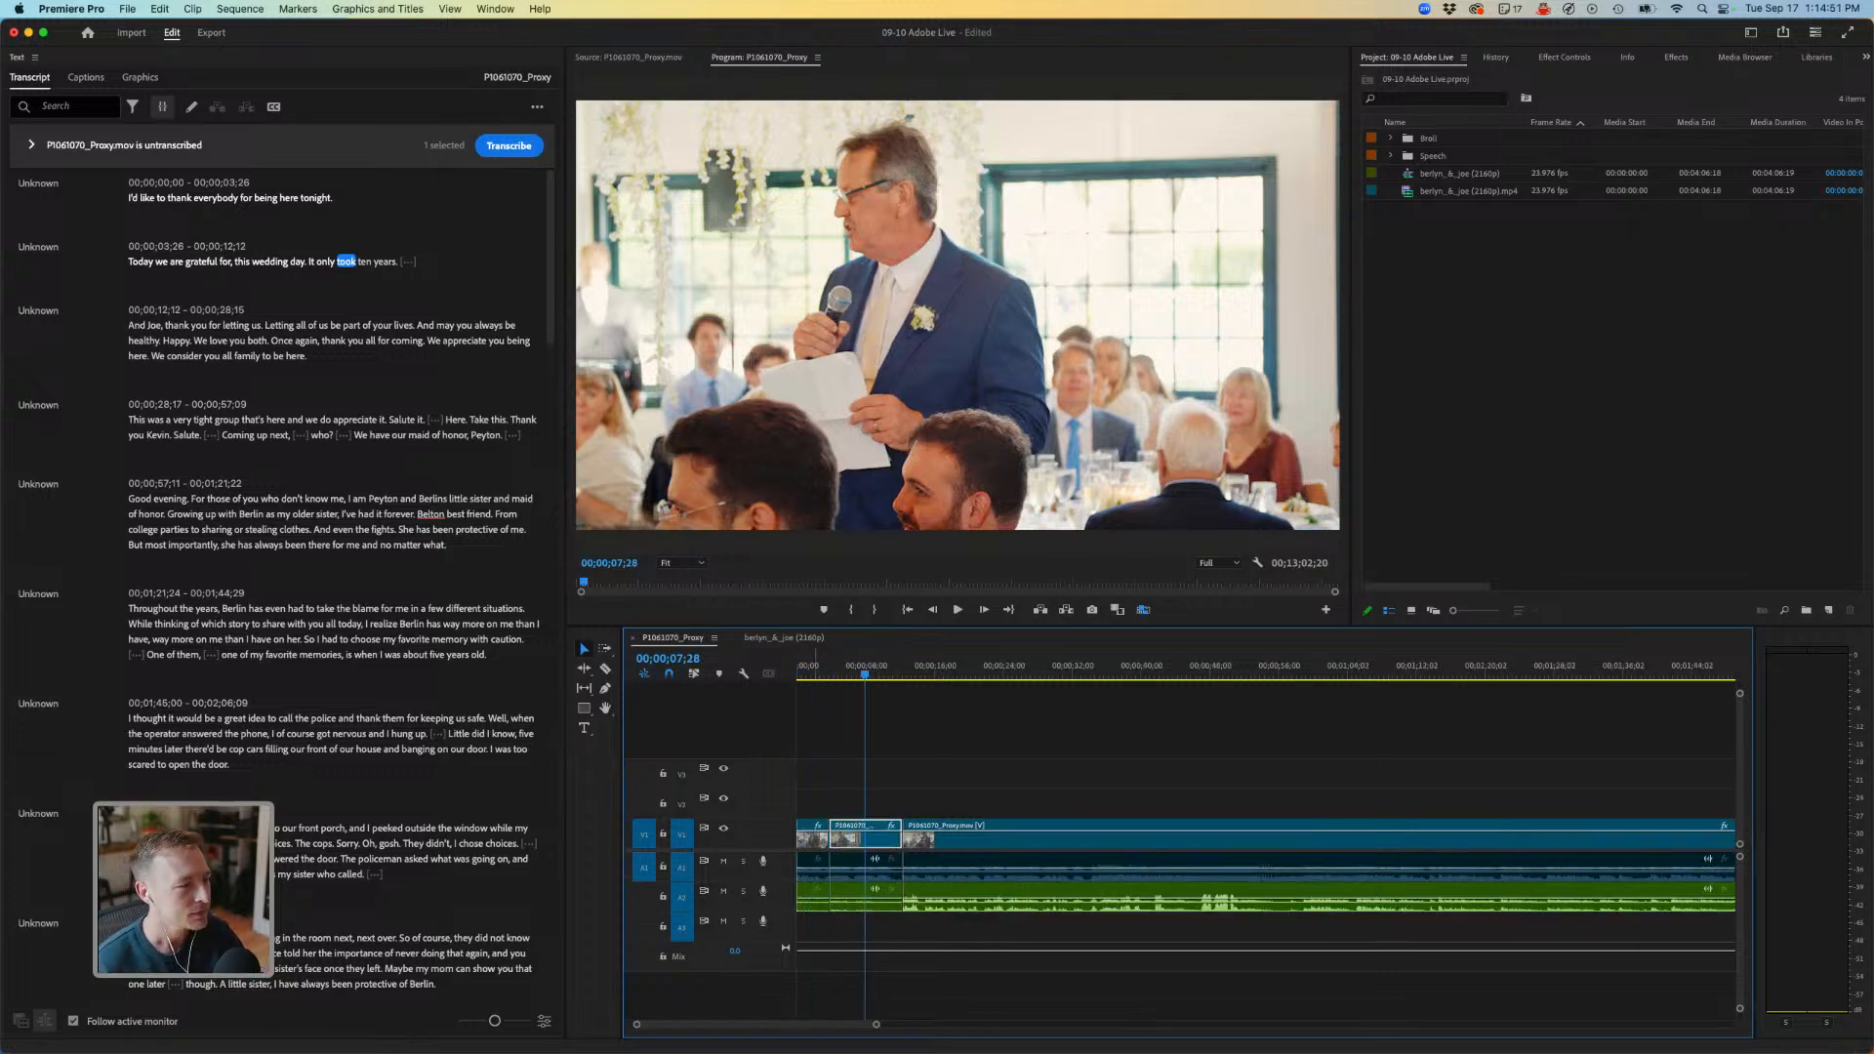
pyautogui.click(807, 673)
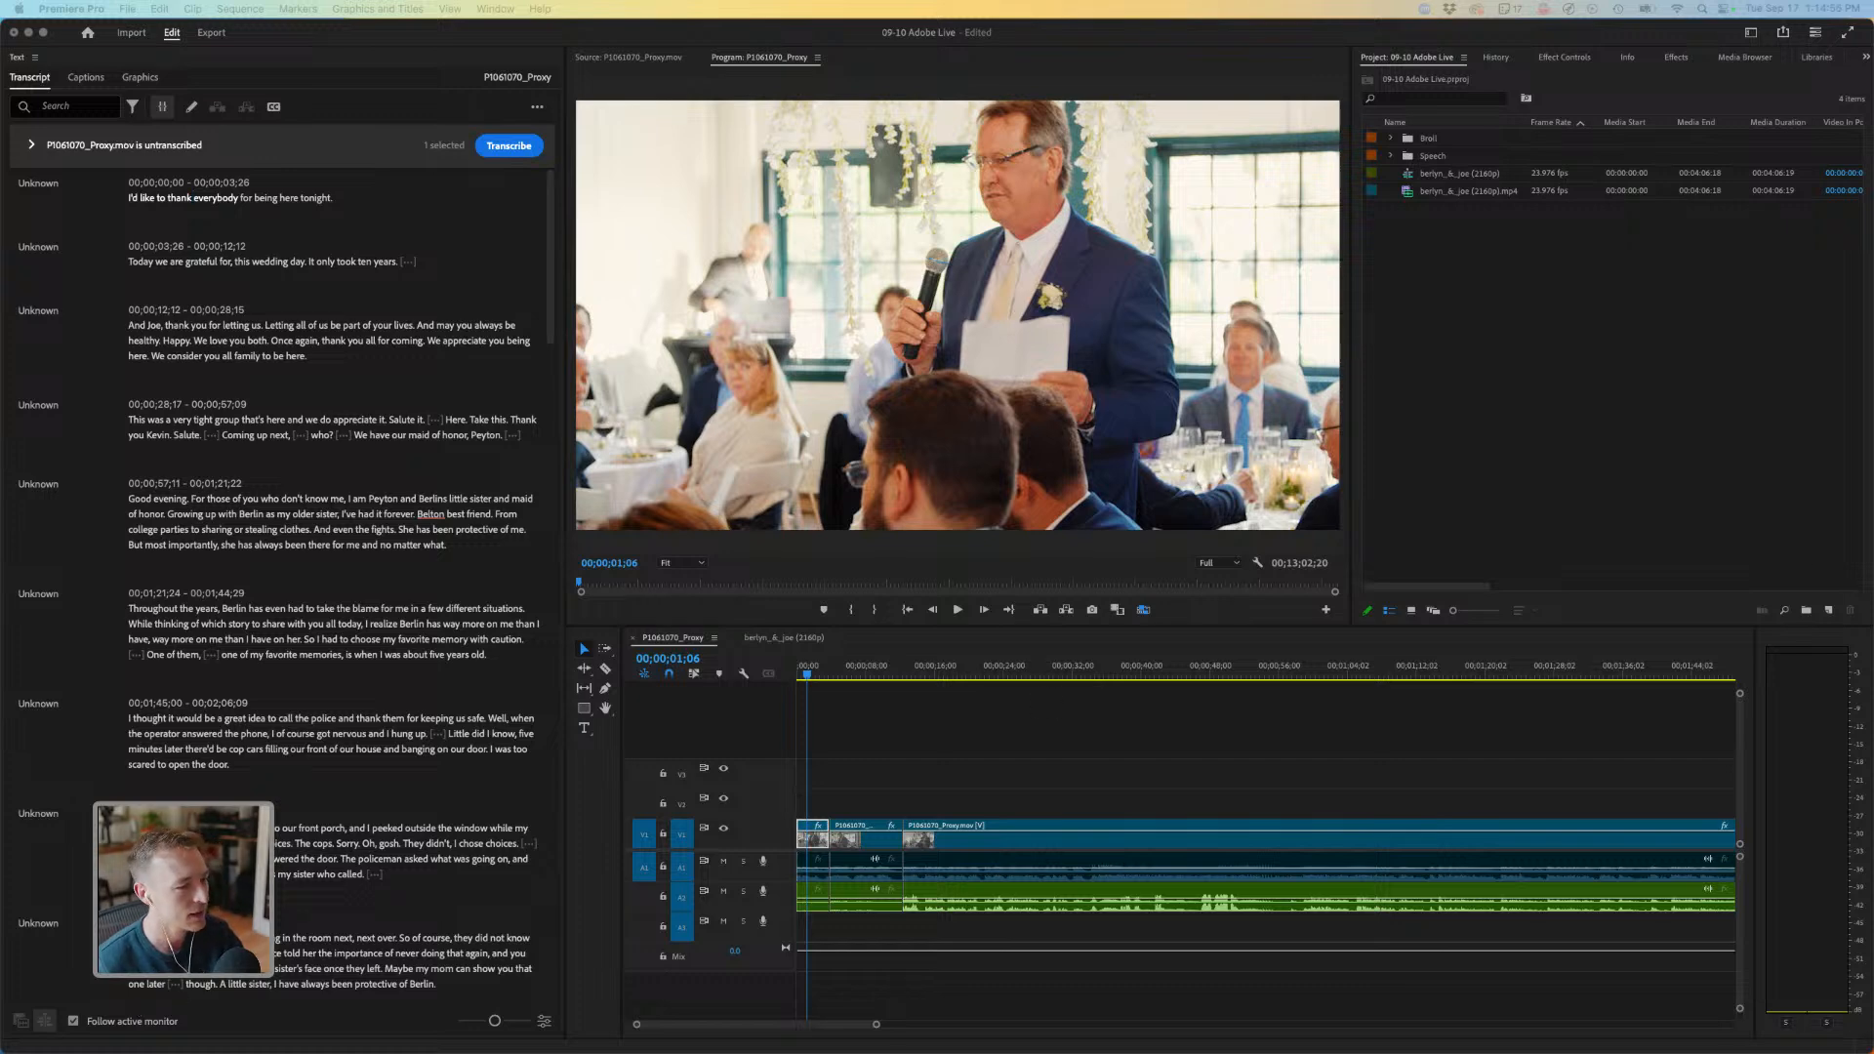
pyautogui.press('space')
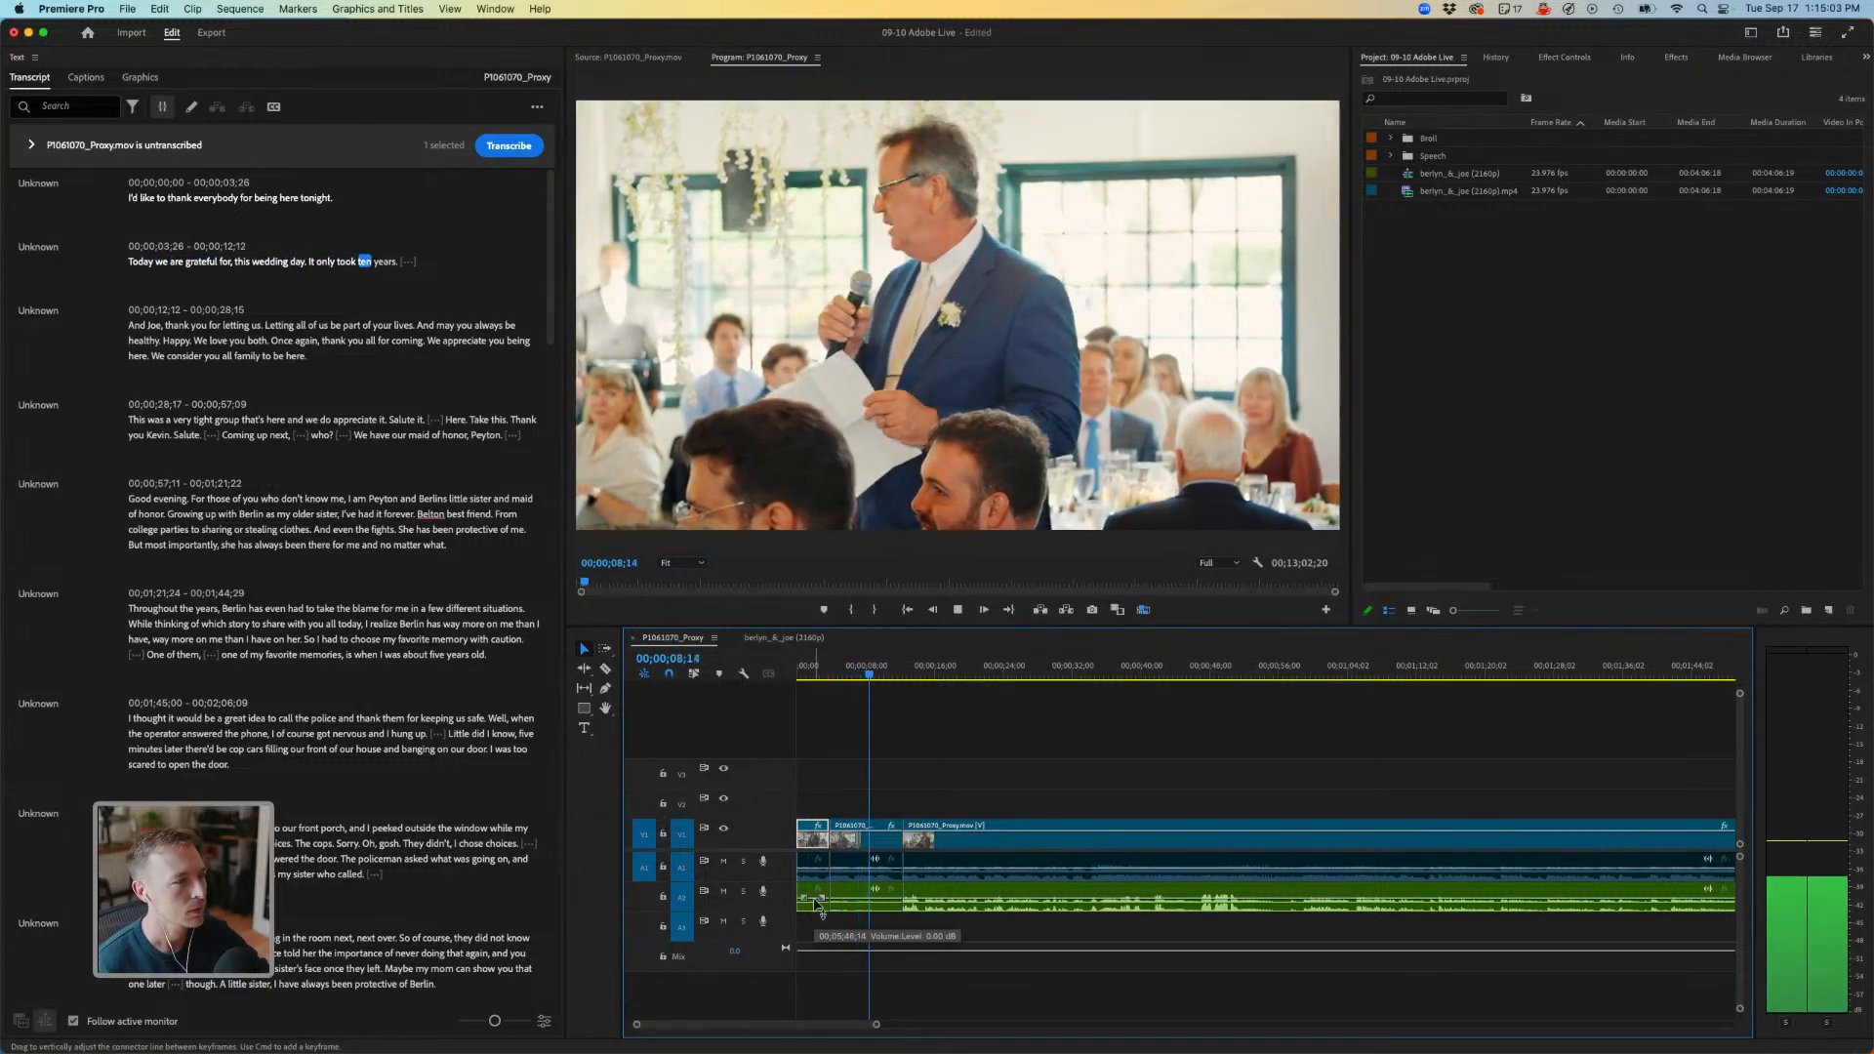
pyautogui.press('space')
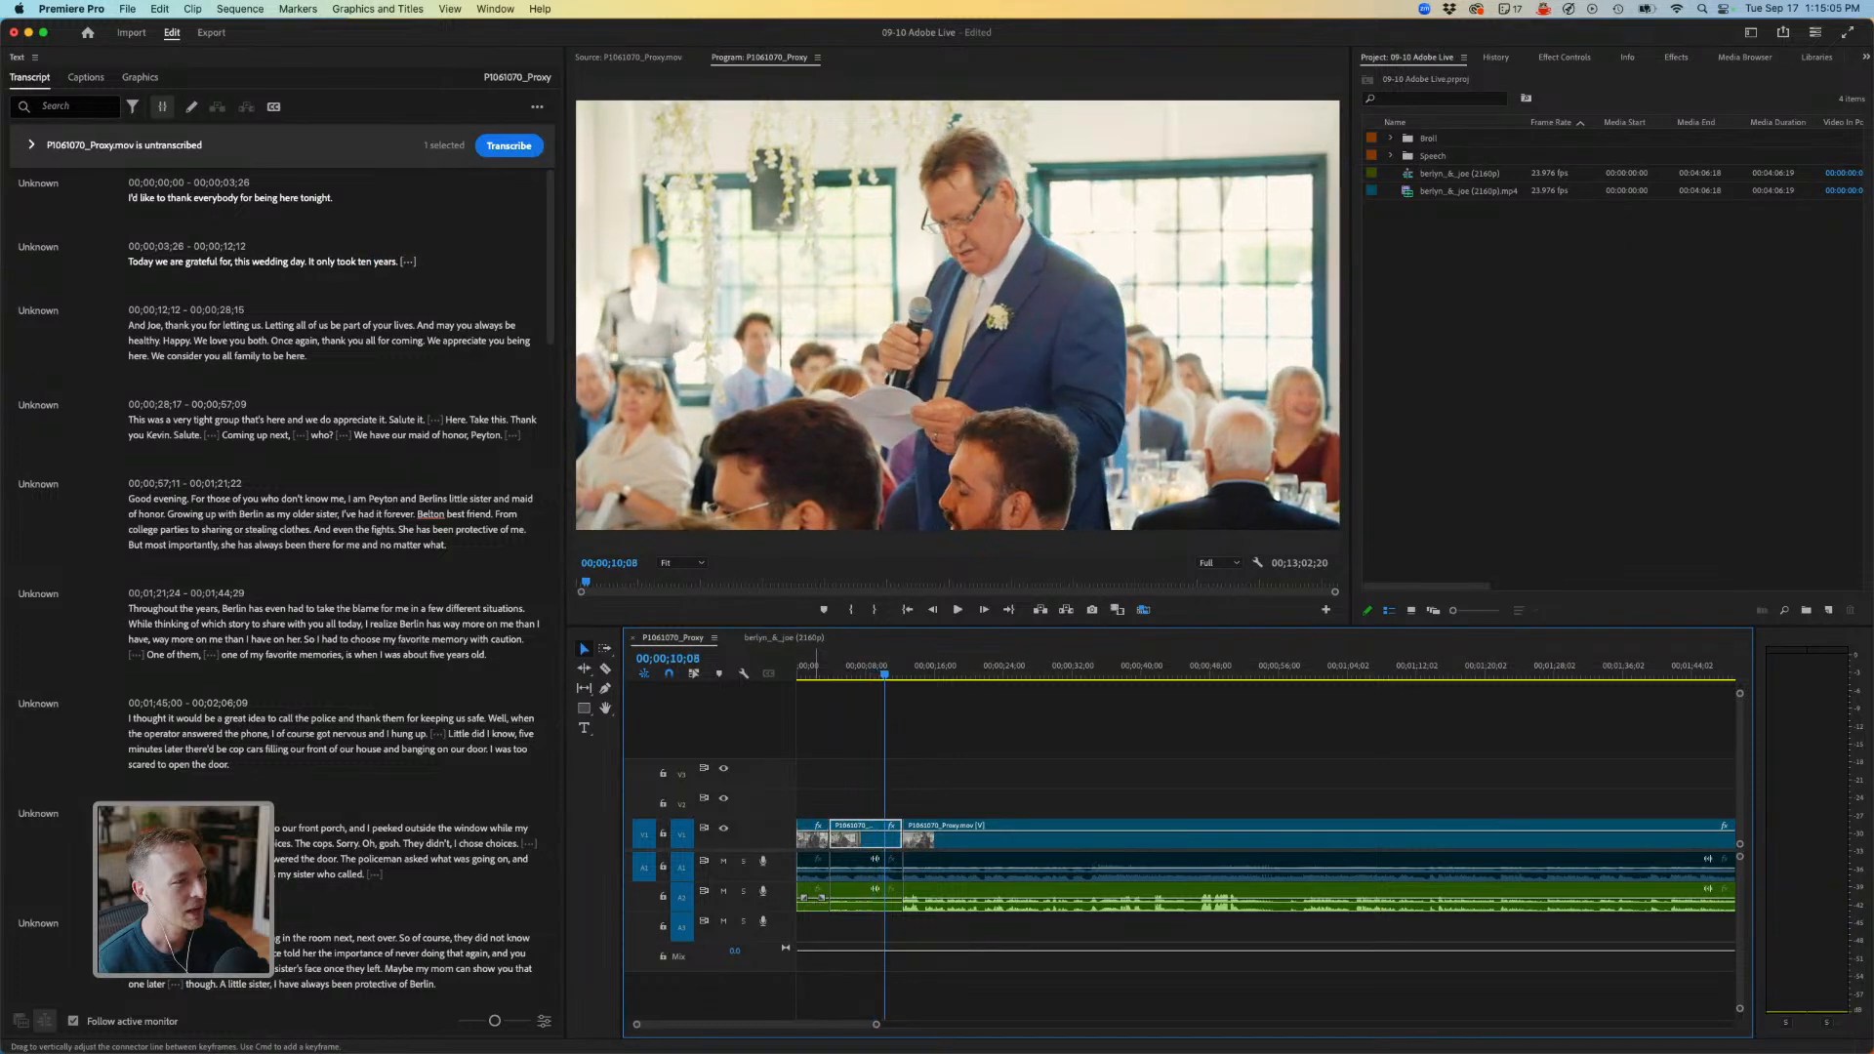
pyautogui.click(373, 261)
pyautogui.moveTo(874, 673); pyautogui.dragTo(868, 674)
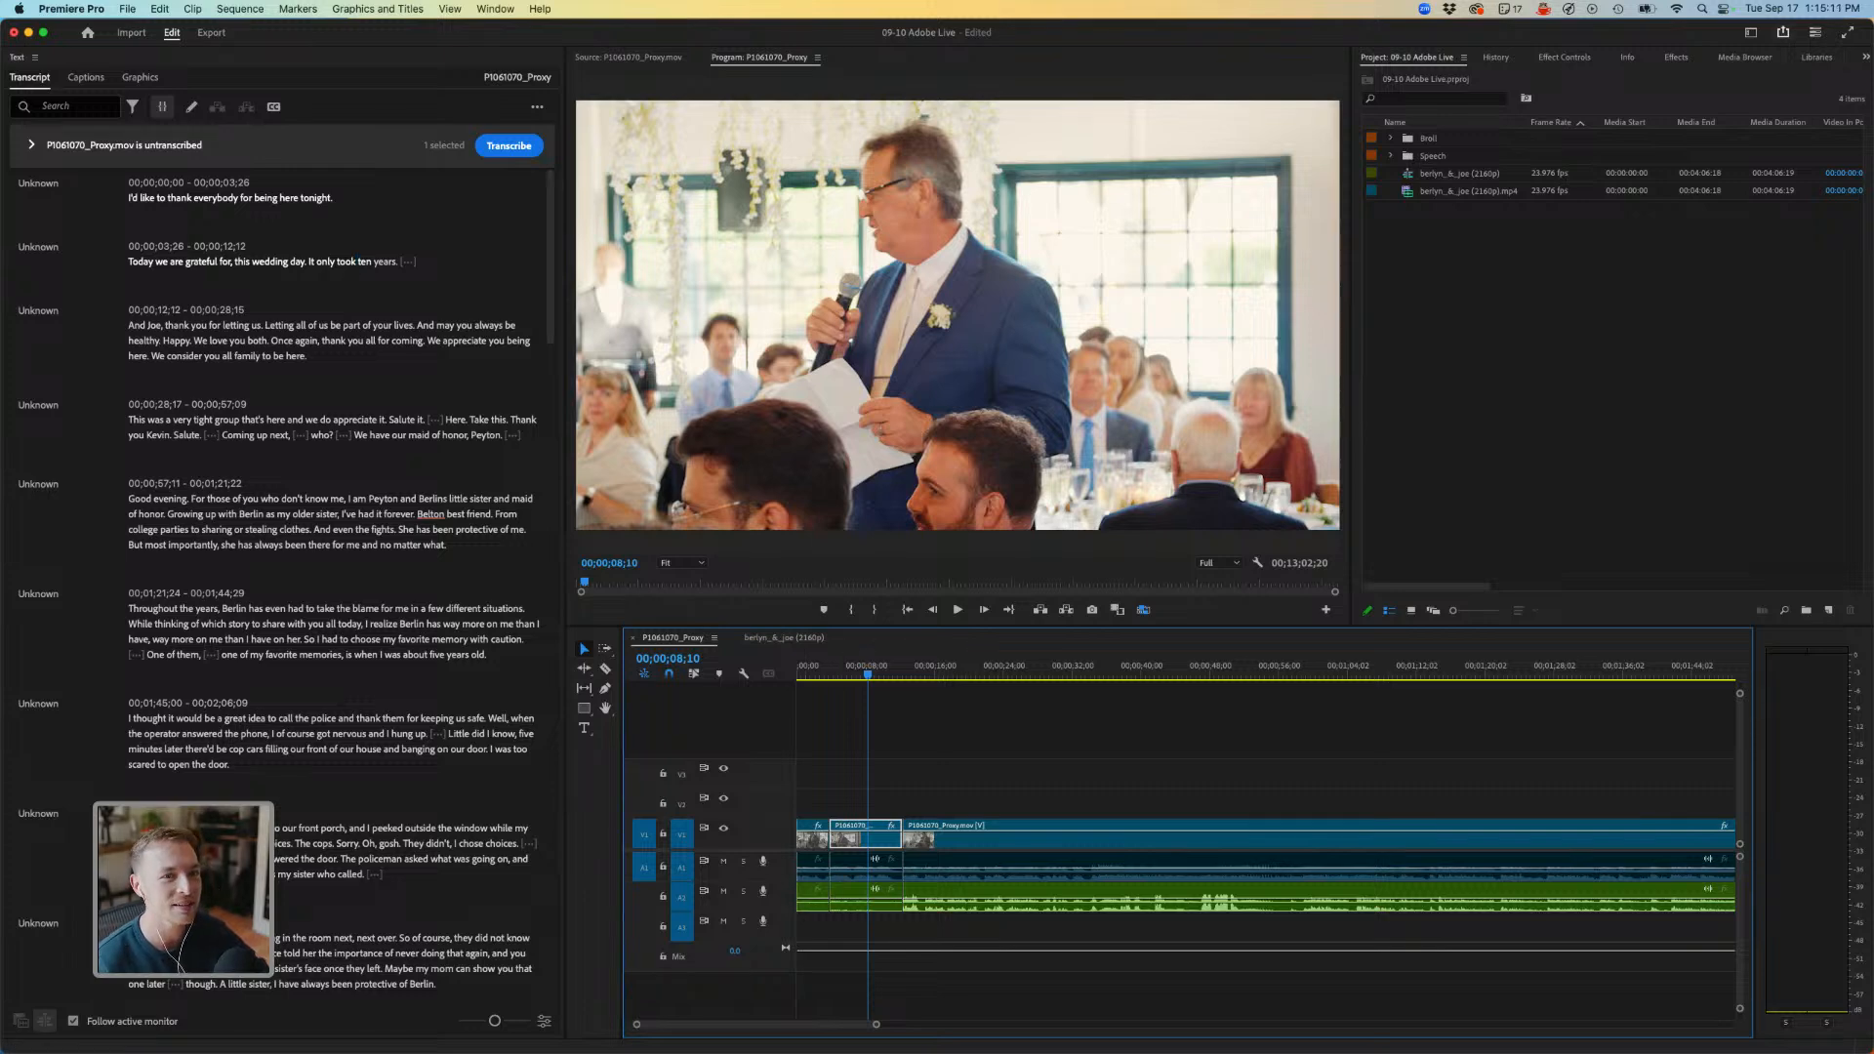
# Switch to the Editing workspace, bring up the audio and video effects, and expand the second audio track's height.
pyautogui.click(1751, 32)
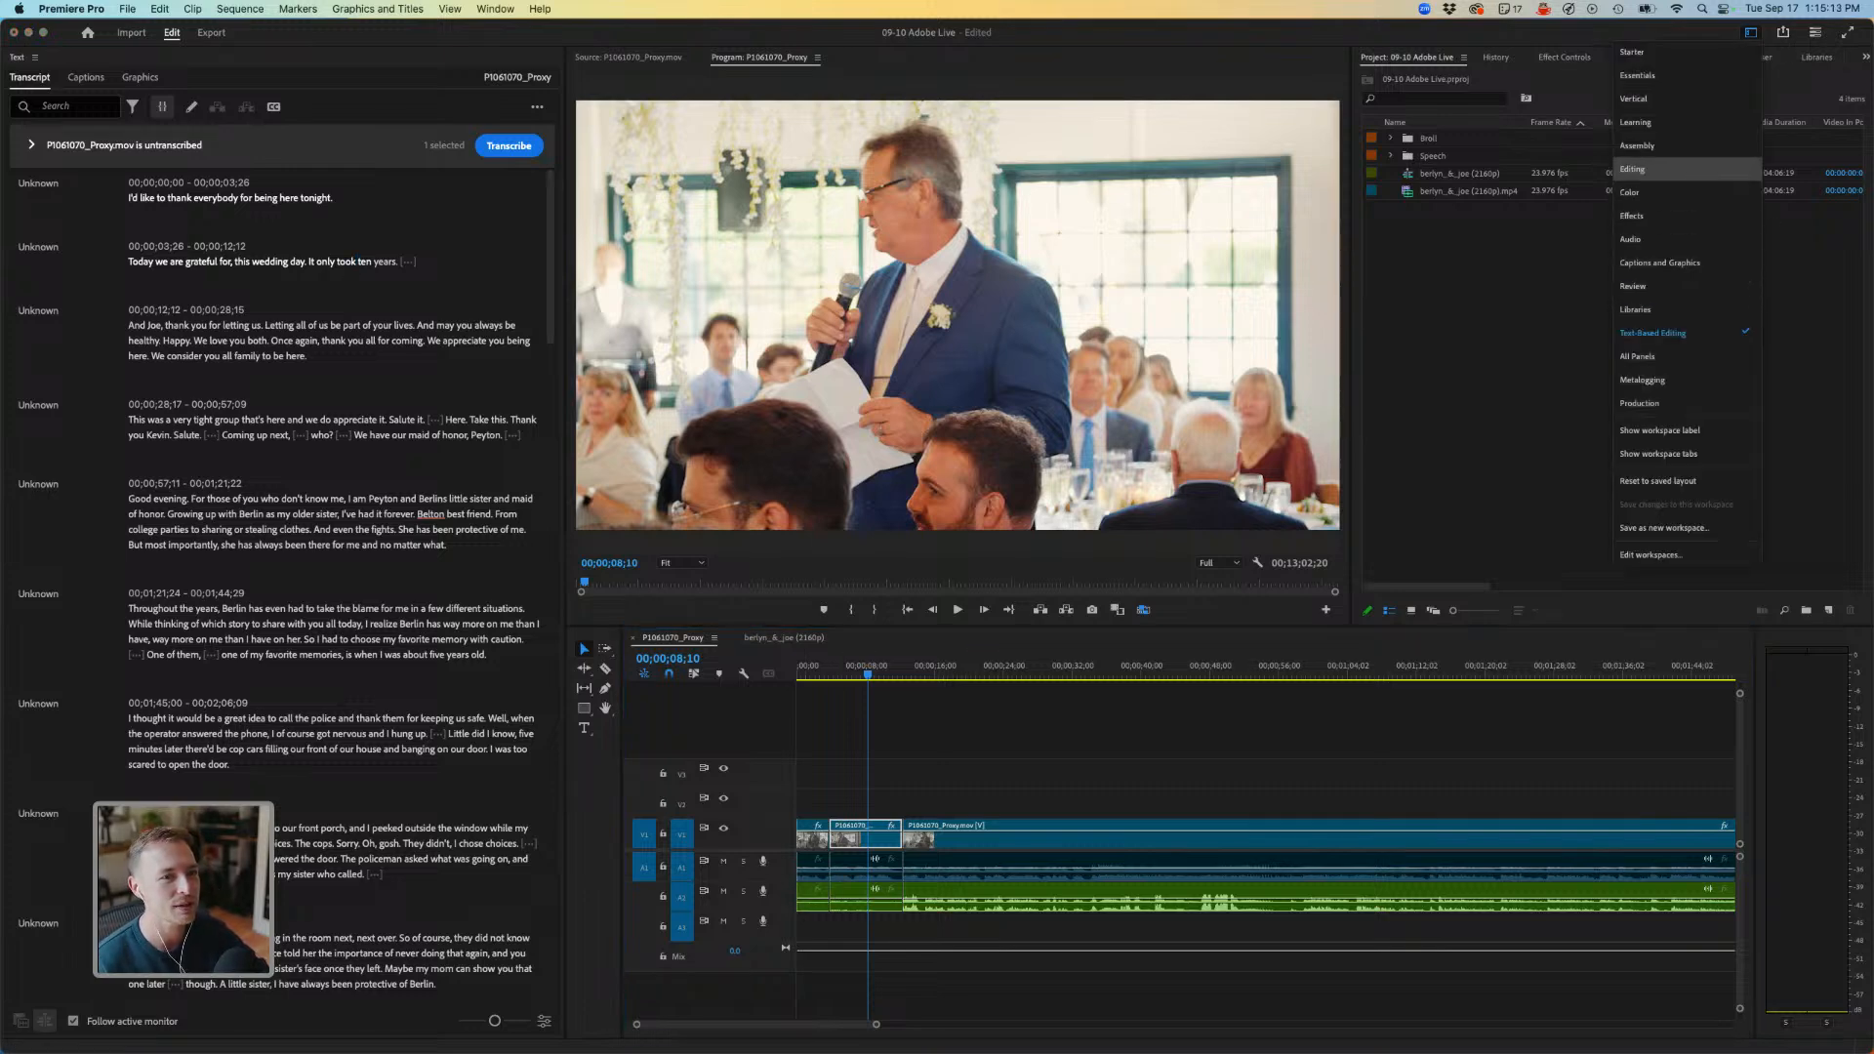
pyautogui.click(1660, 169)
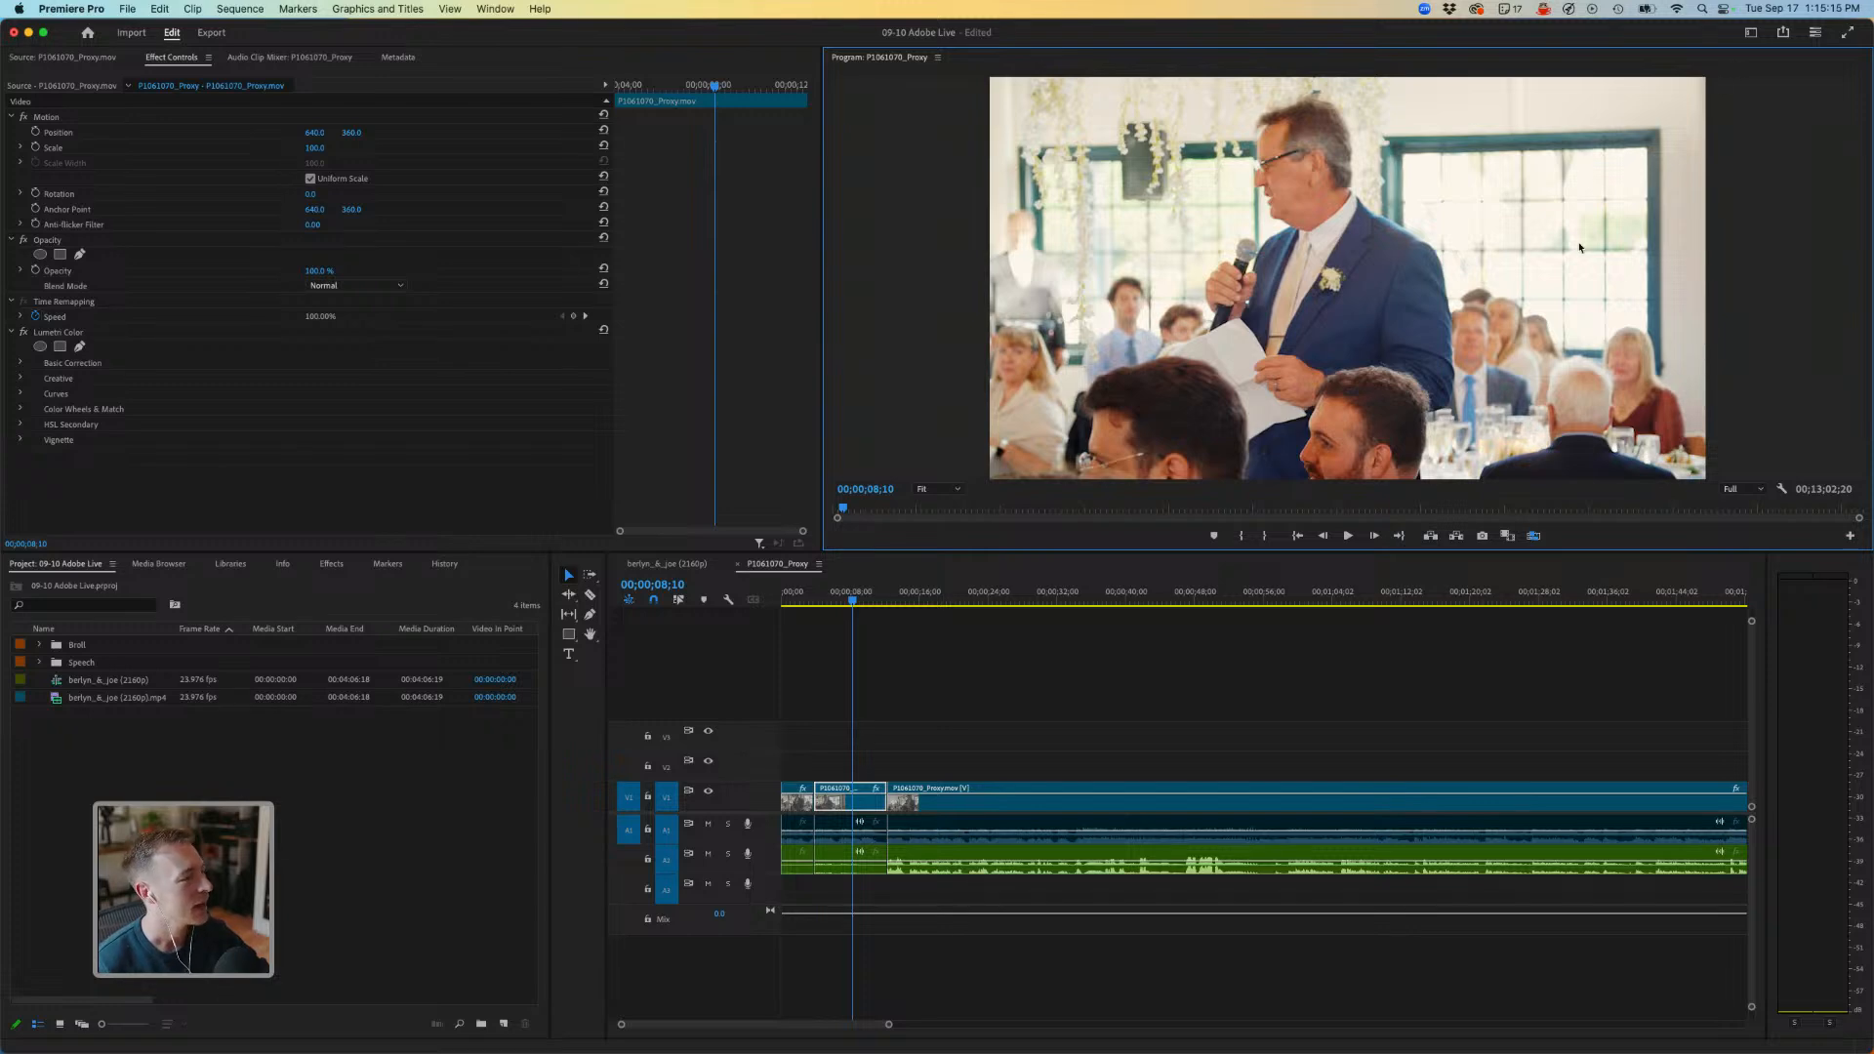
pyautogui.hotkey('shift', '7')
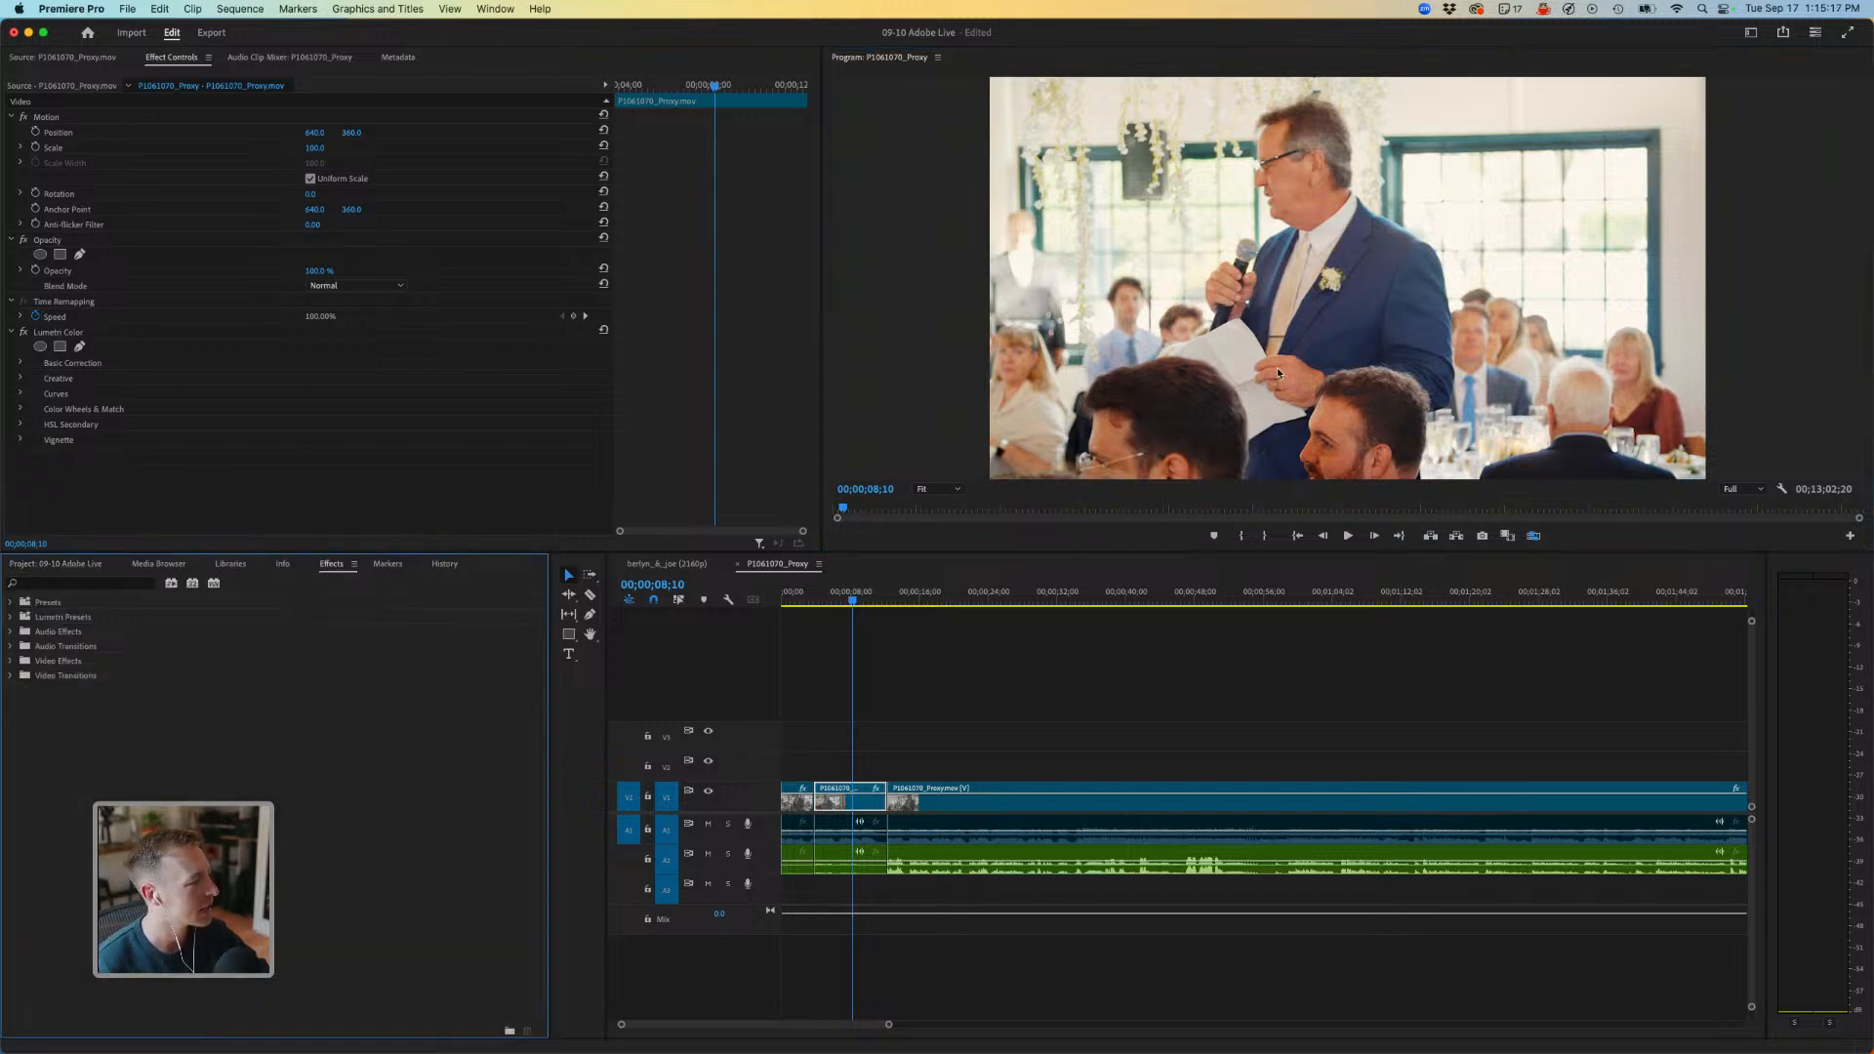
pyautogui.hotkey('shift', 'f')
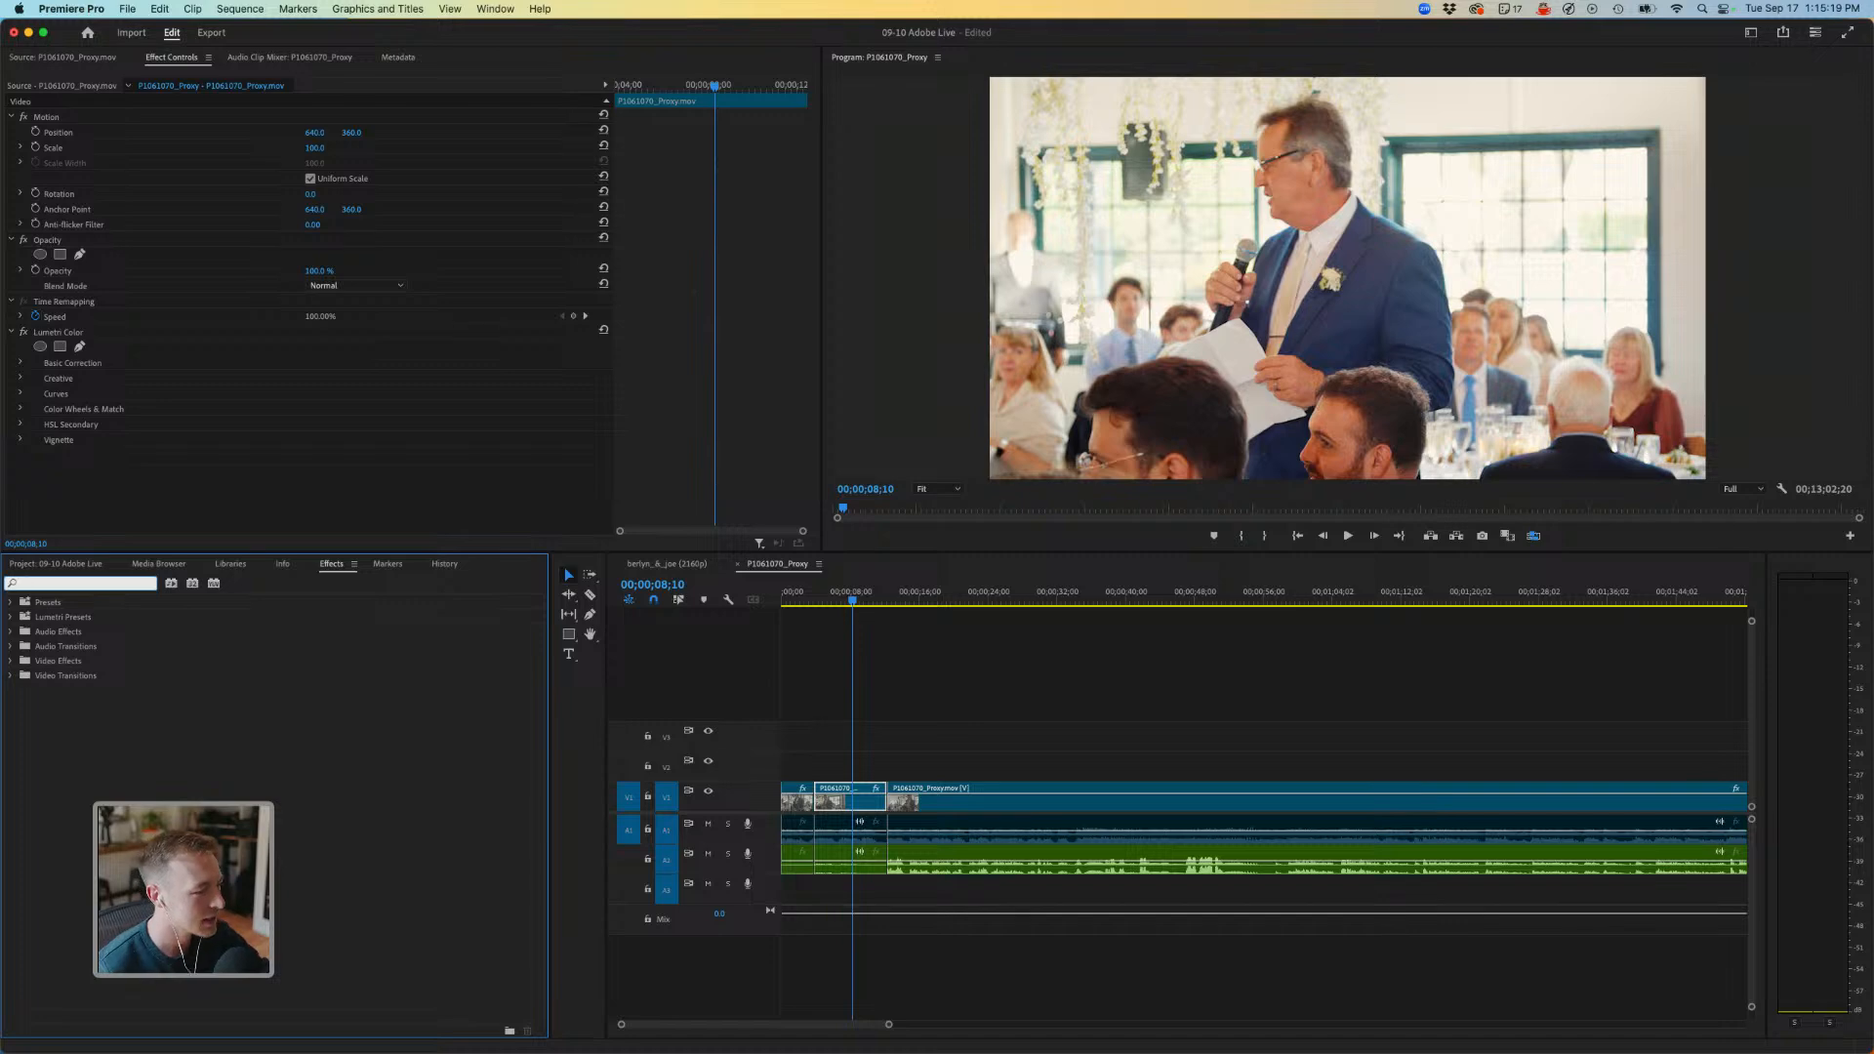
pyautogui.doubleClick(744, 868)
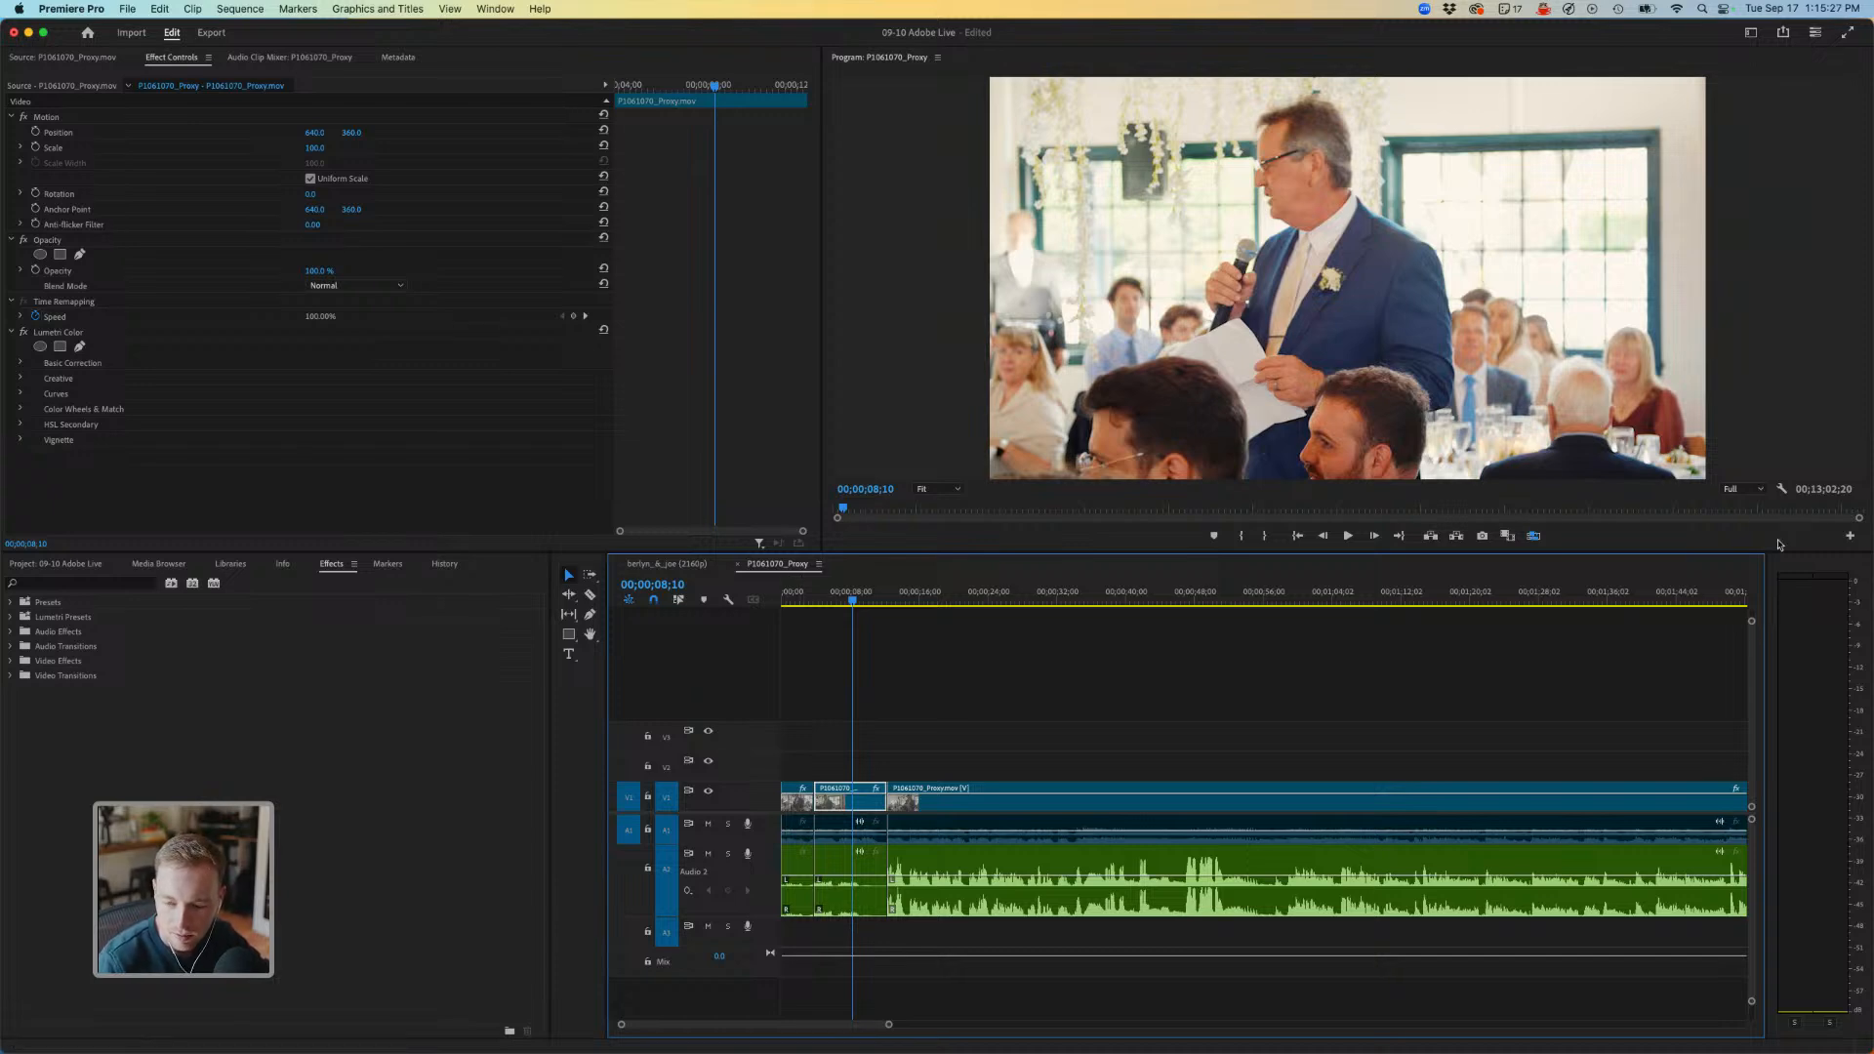
# Search the effects for "HARD" and apply the Hard Limiter to the first clip on the second audio track.
pyautogui.hotkey('shift', '7')
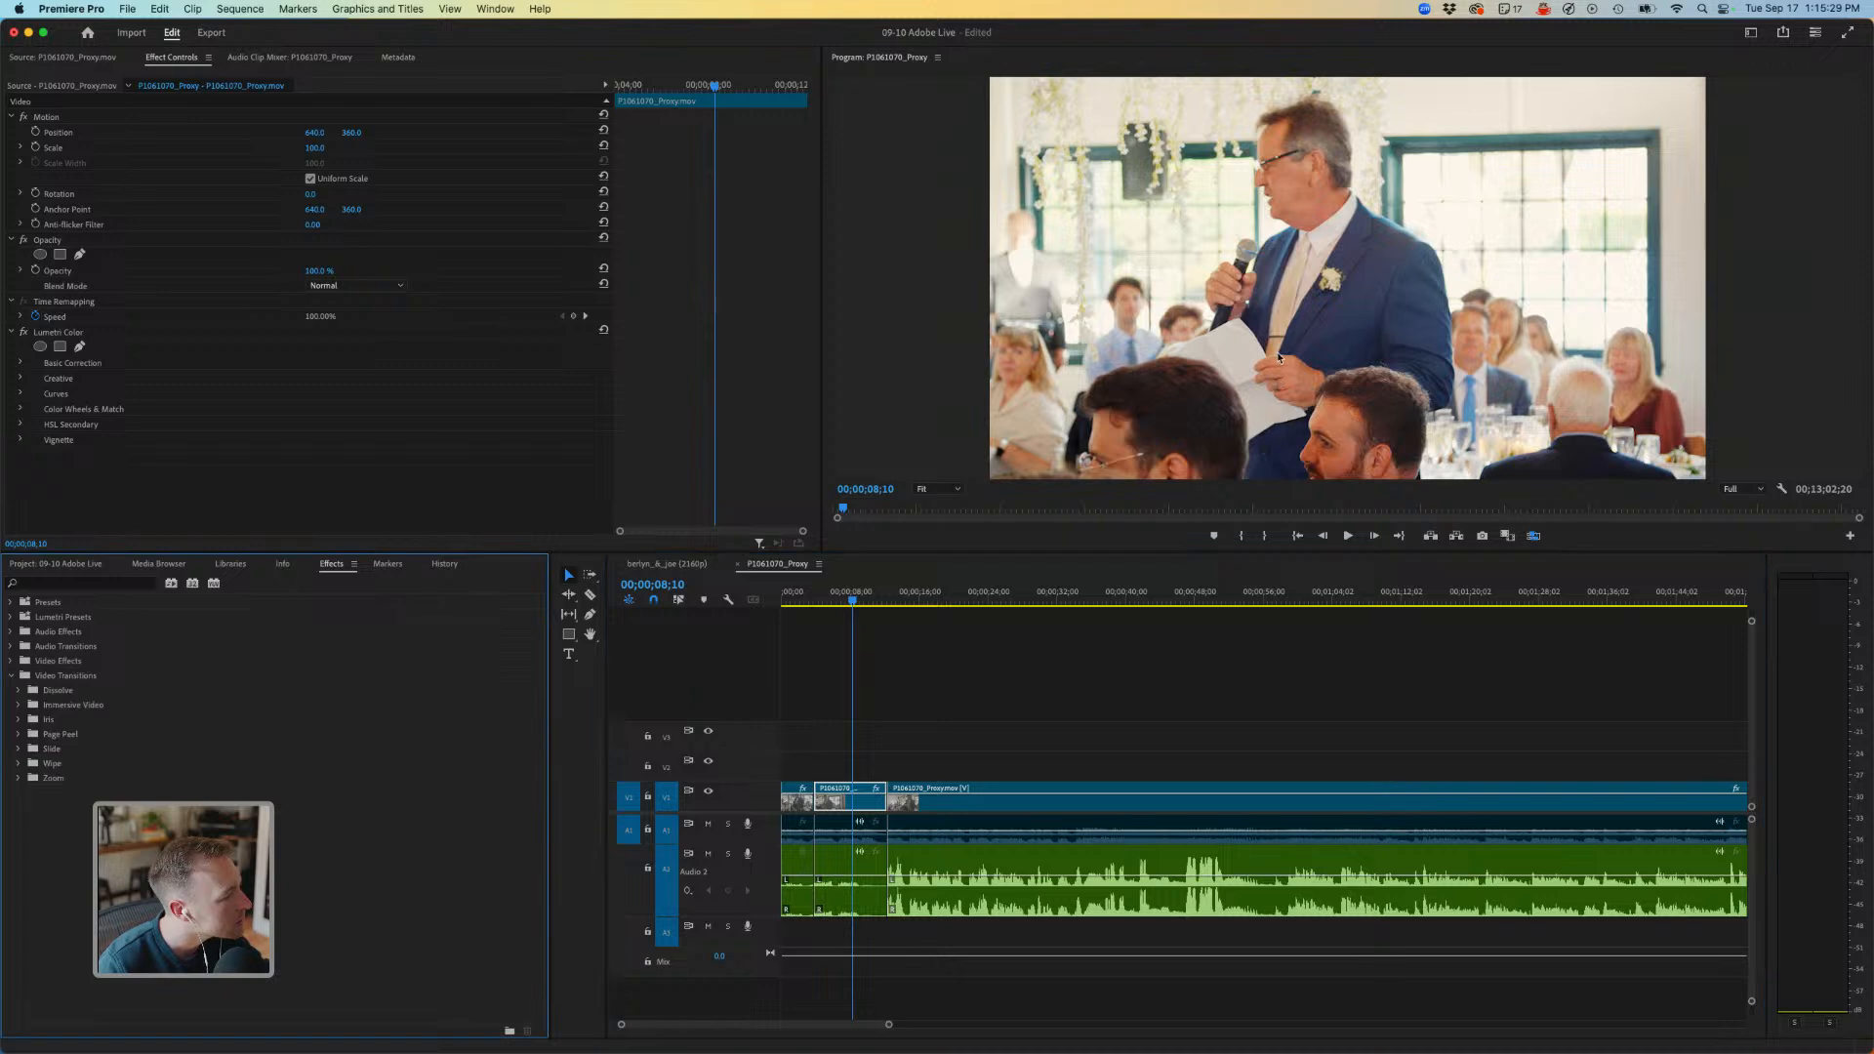
pyautogui.press('super+f')
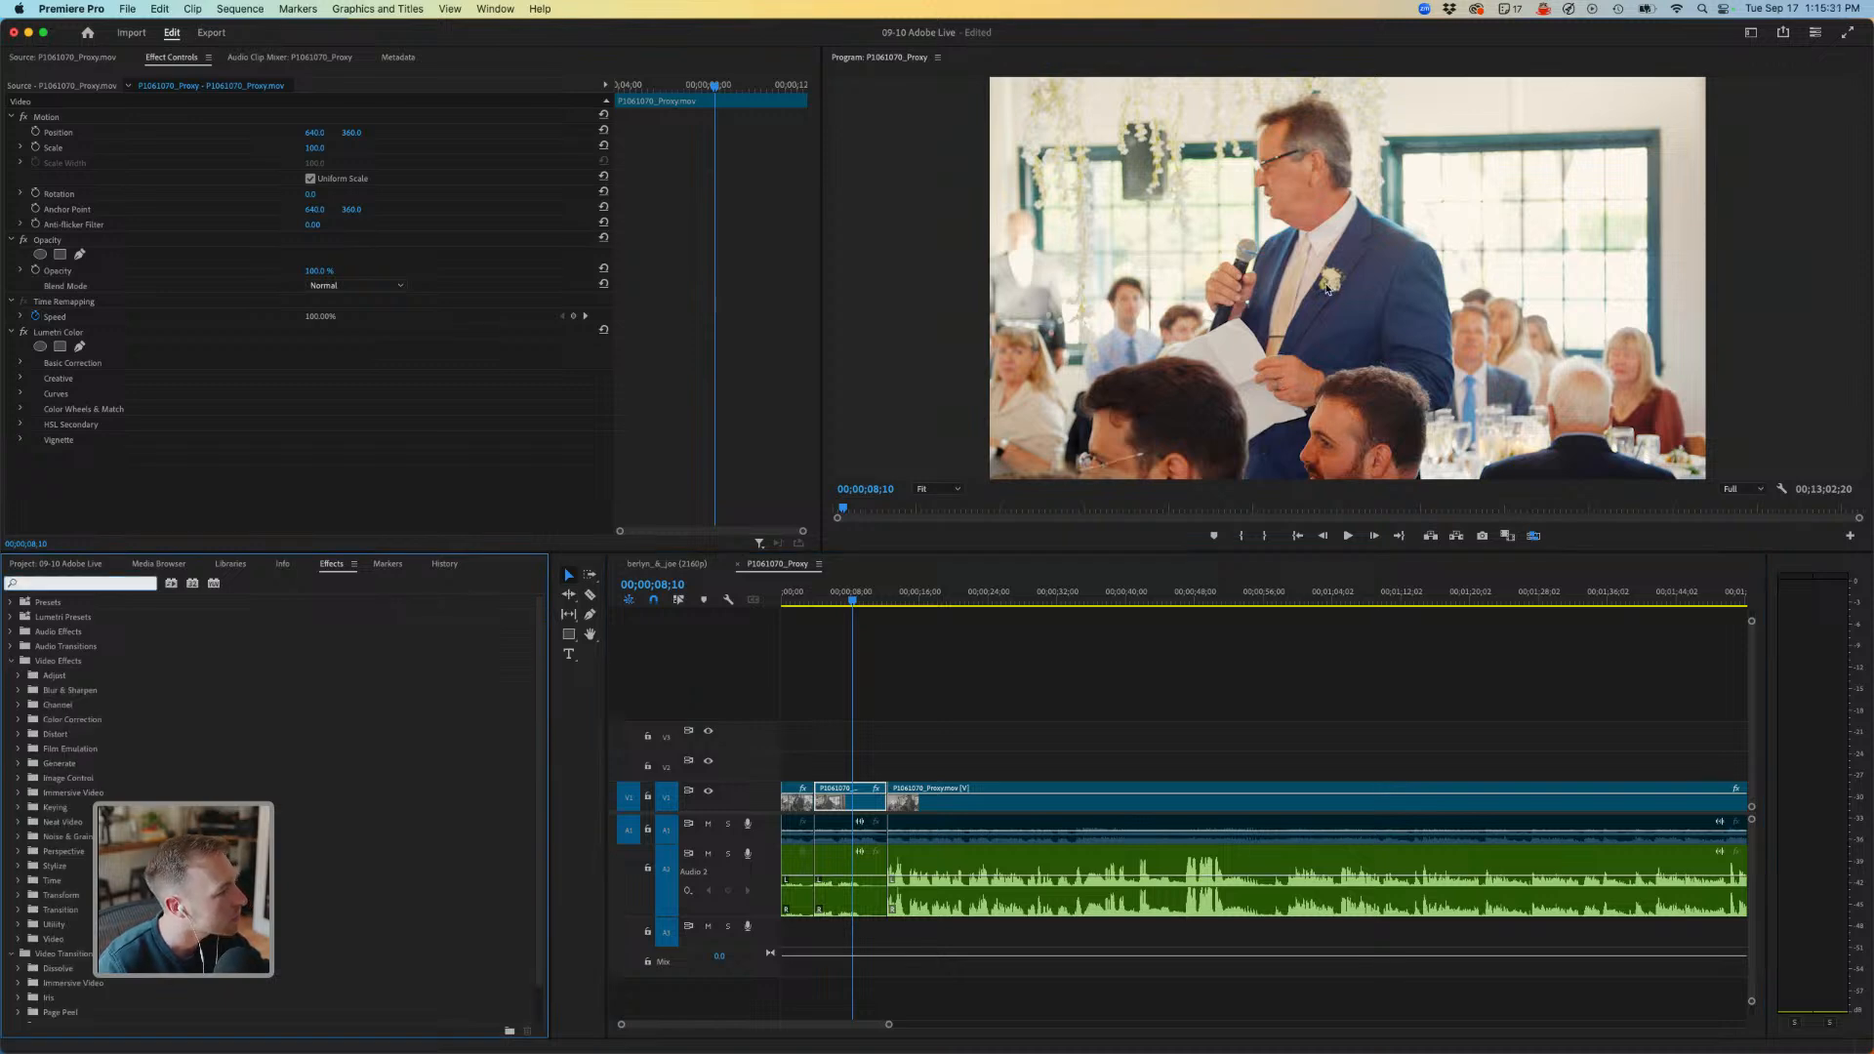
pyautogui.write('HARD')
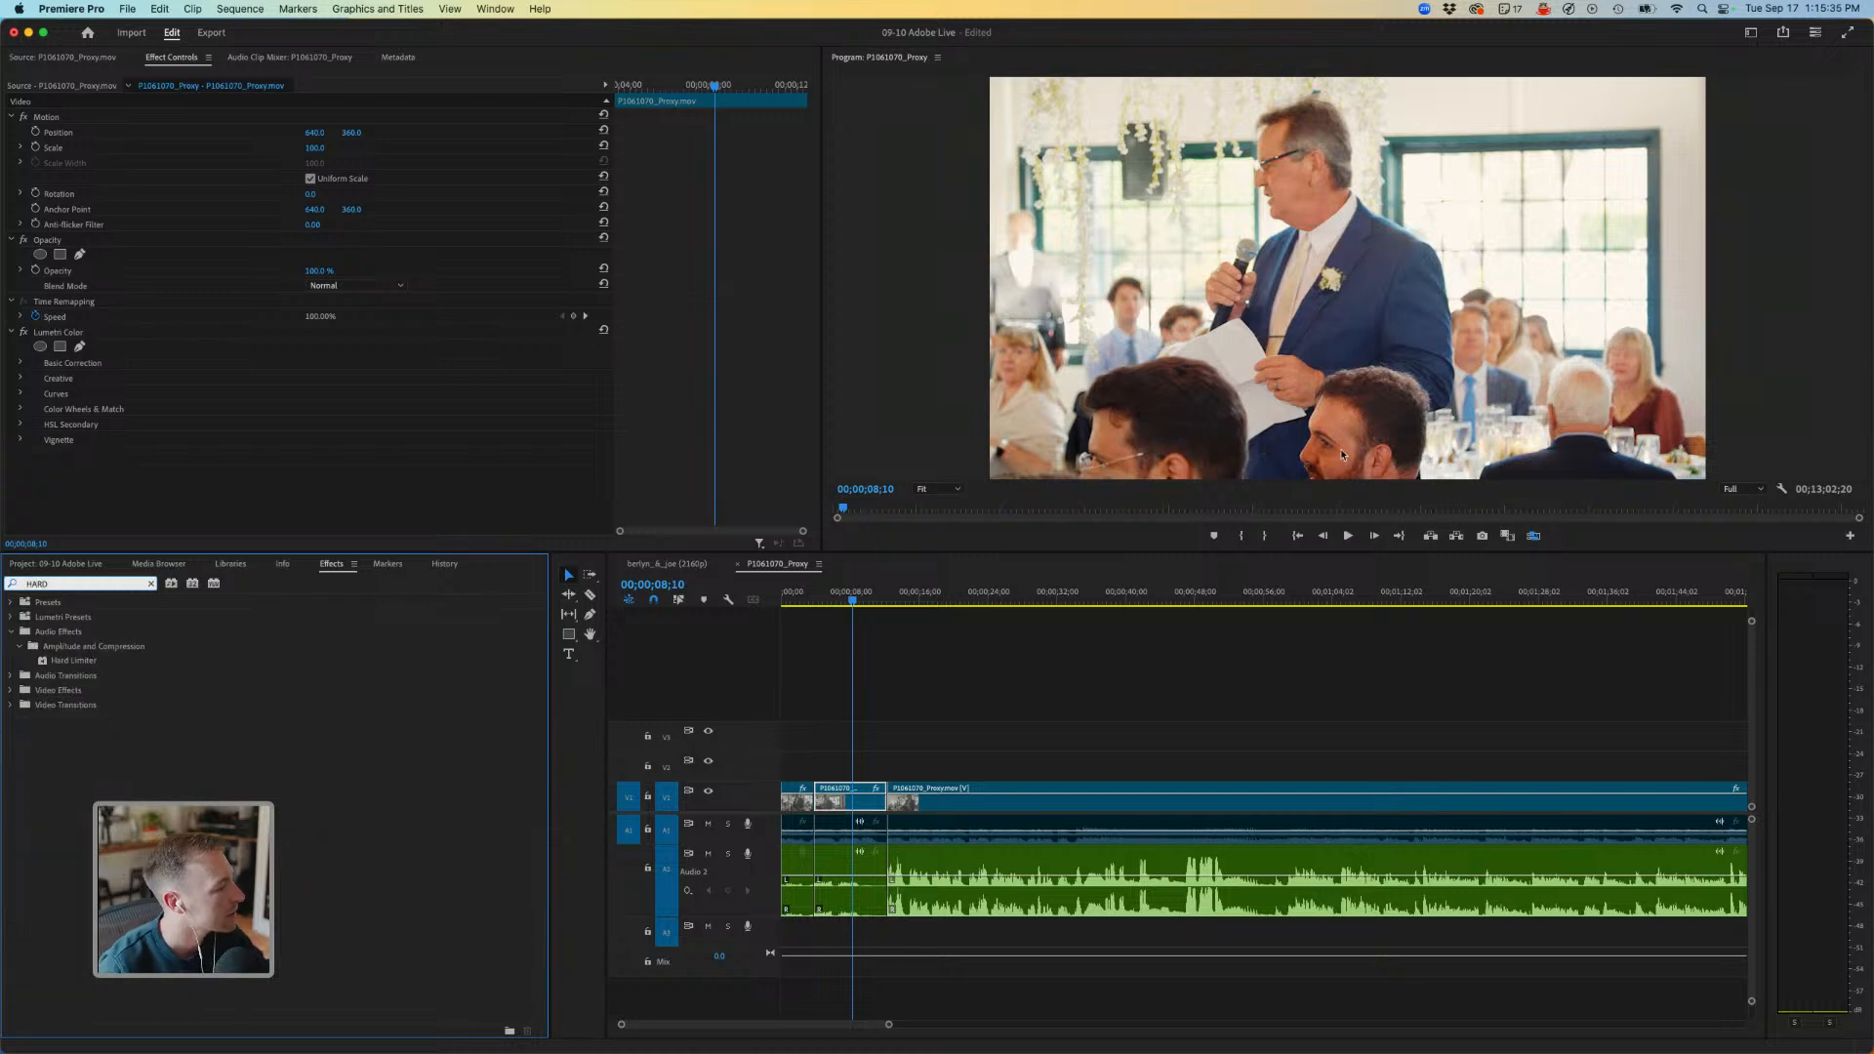
pyautogui.press('Tab')
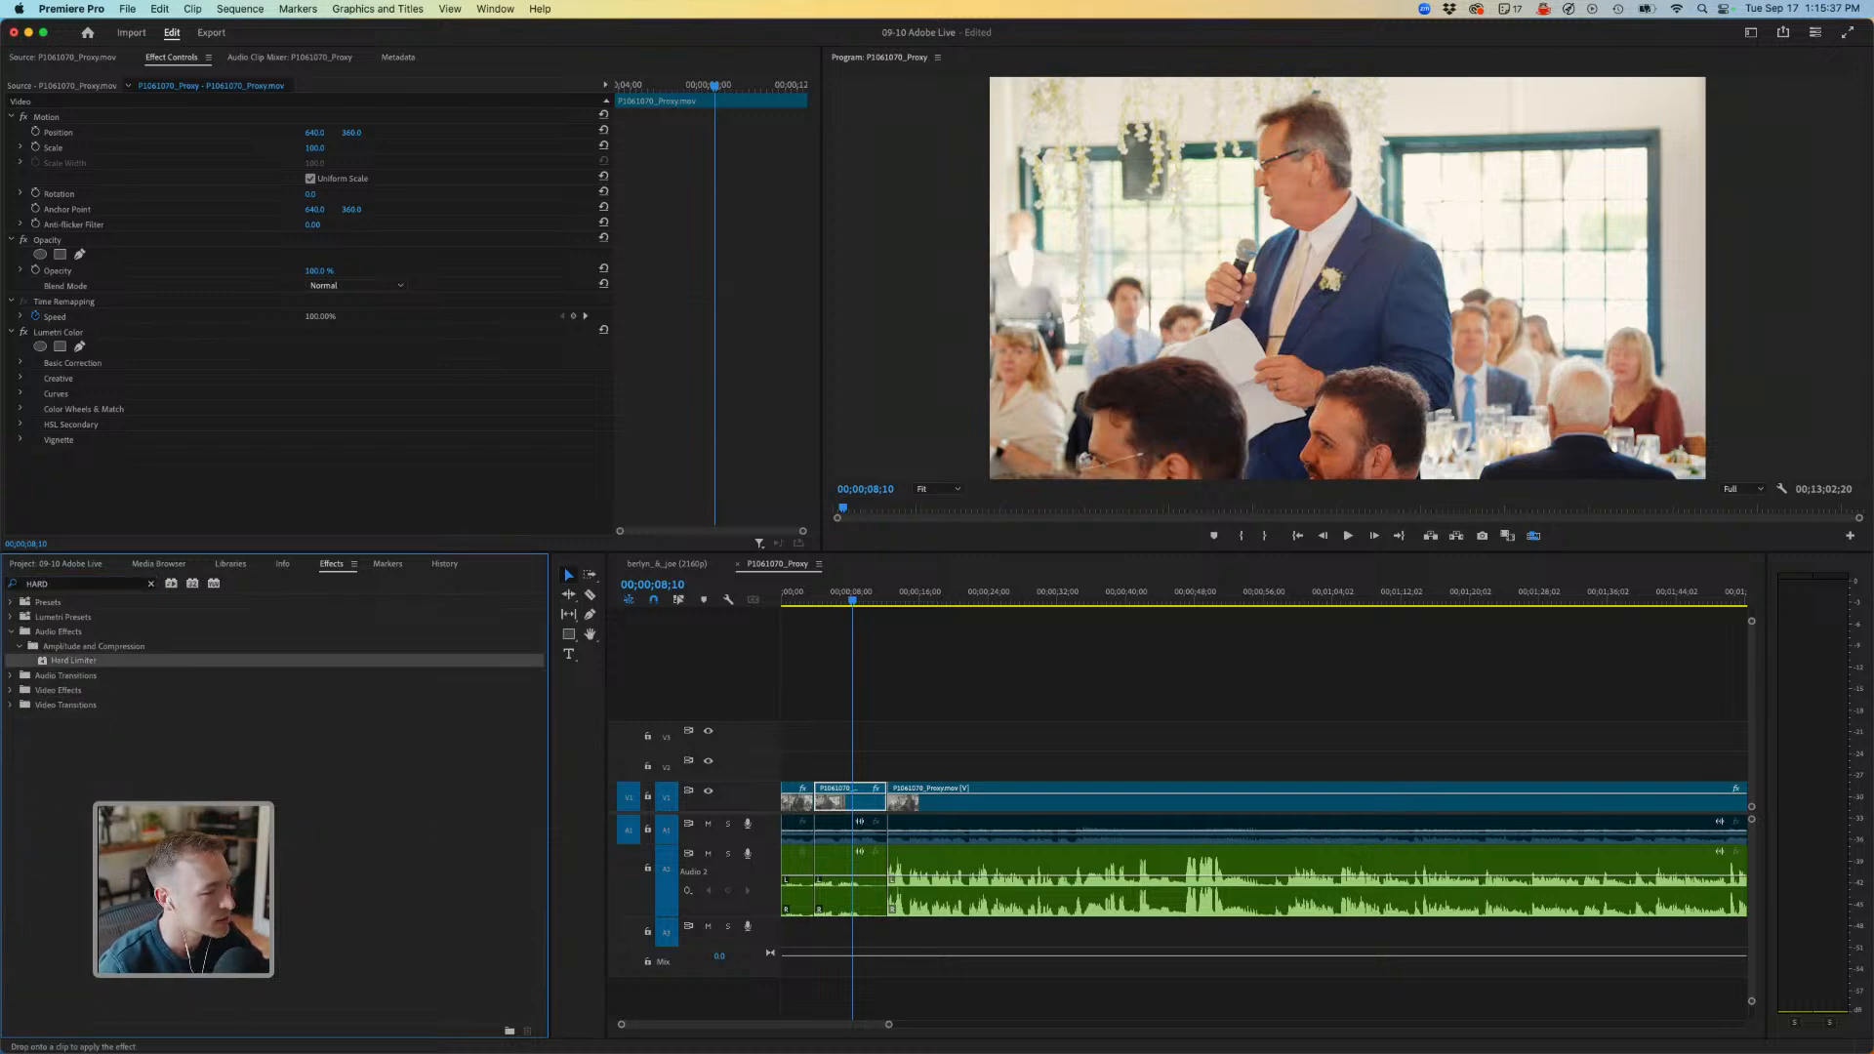
pyautogui.moveTo(73, 661); pyautogui.dragTo(799, 881)
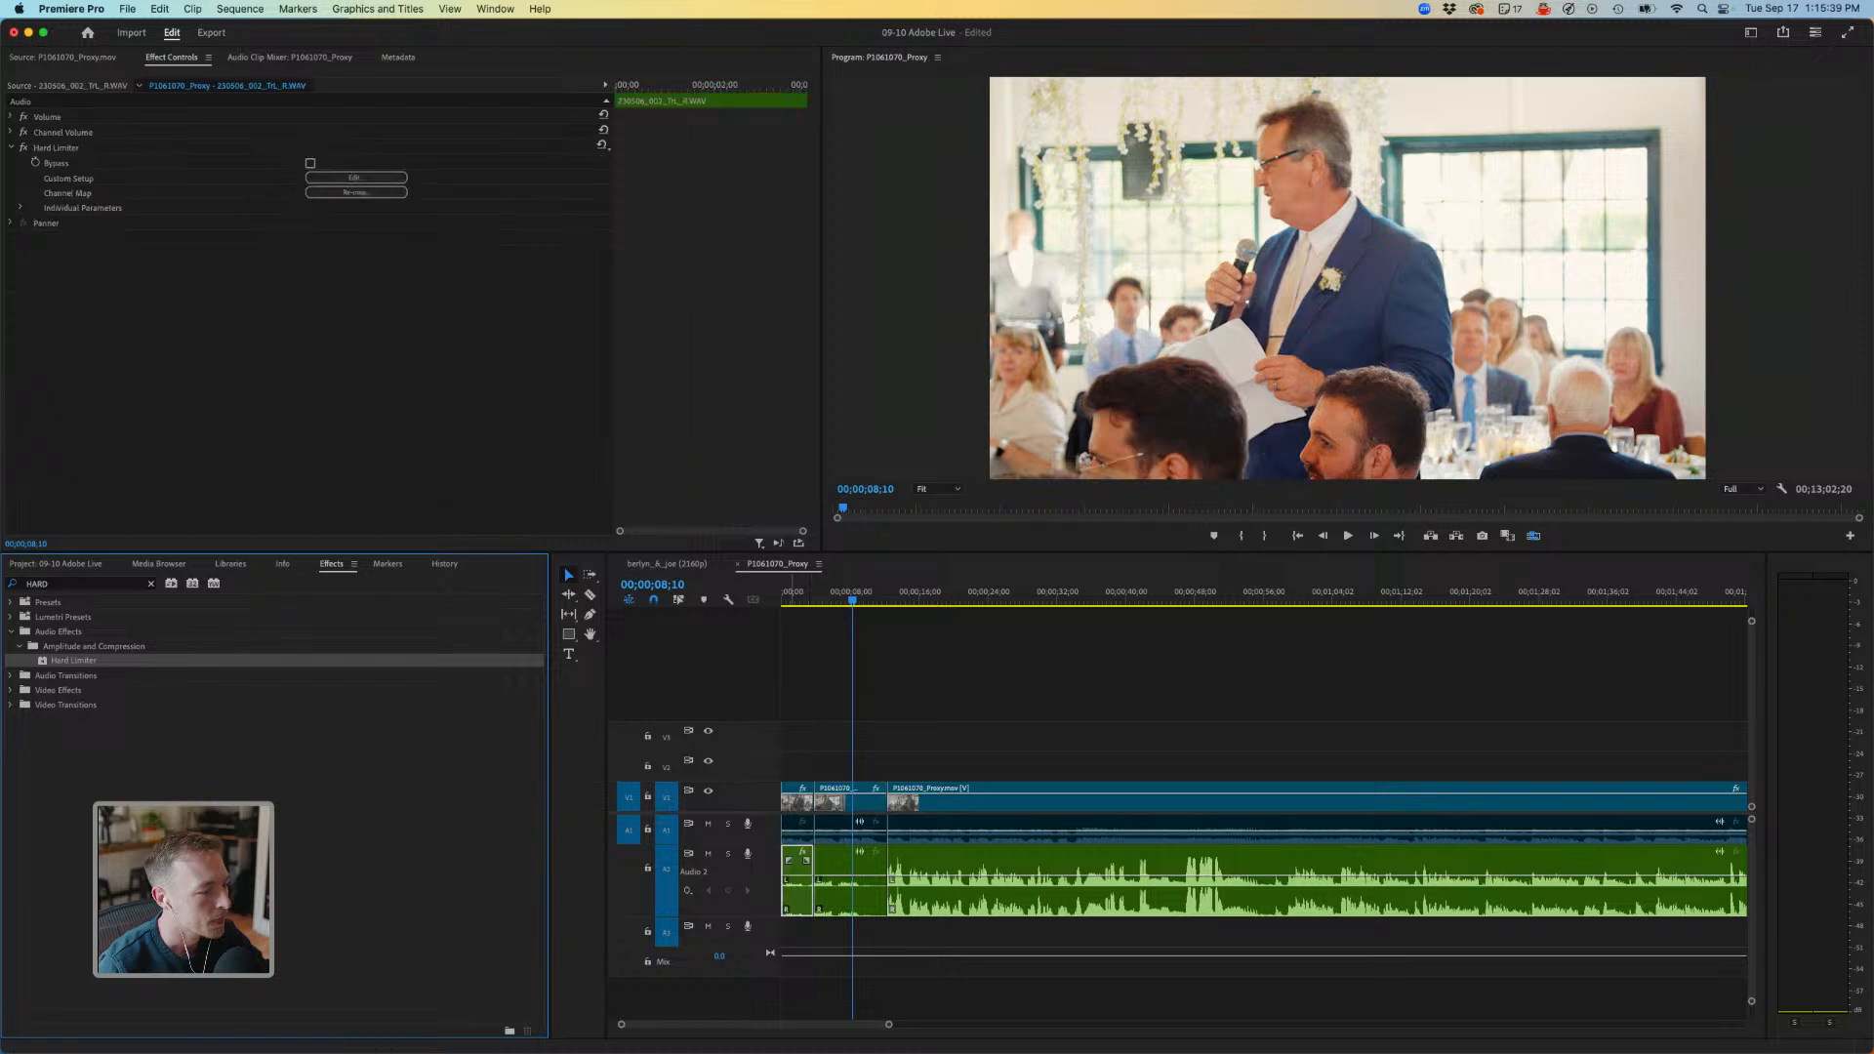
# Undo the Hard Limiter on the first audio clip, and apply it to the long third clip on the second audio track instead.
pyautogui.press('super+z')
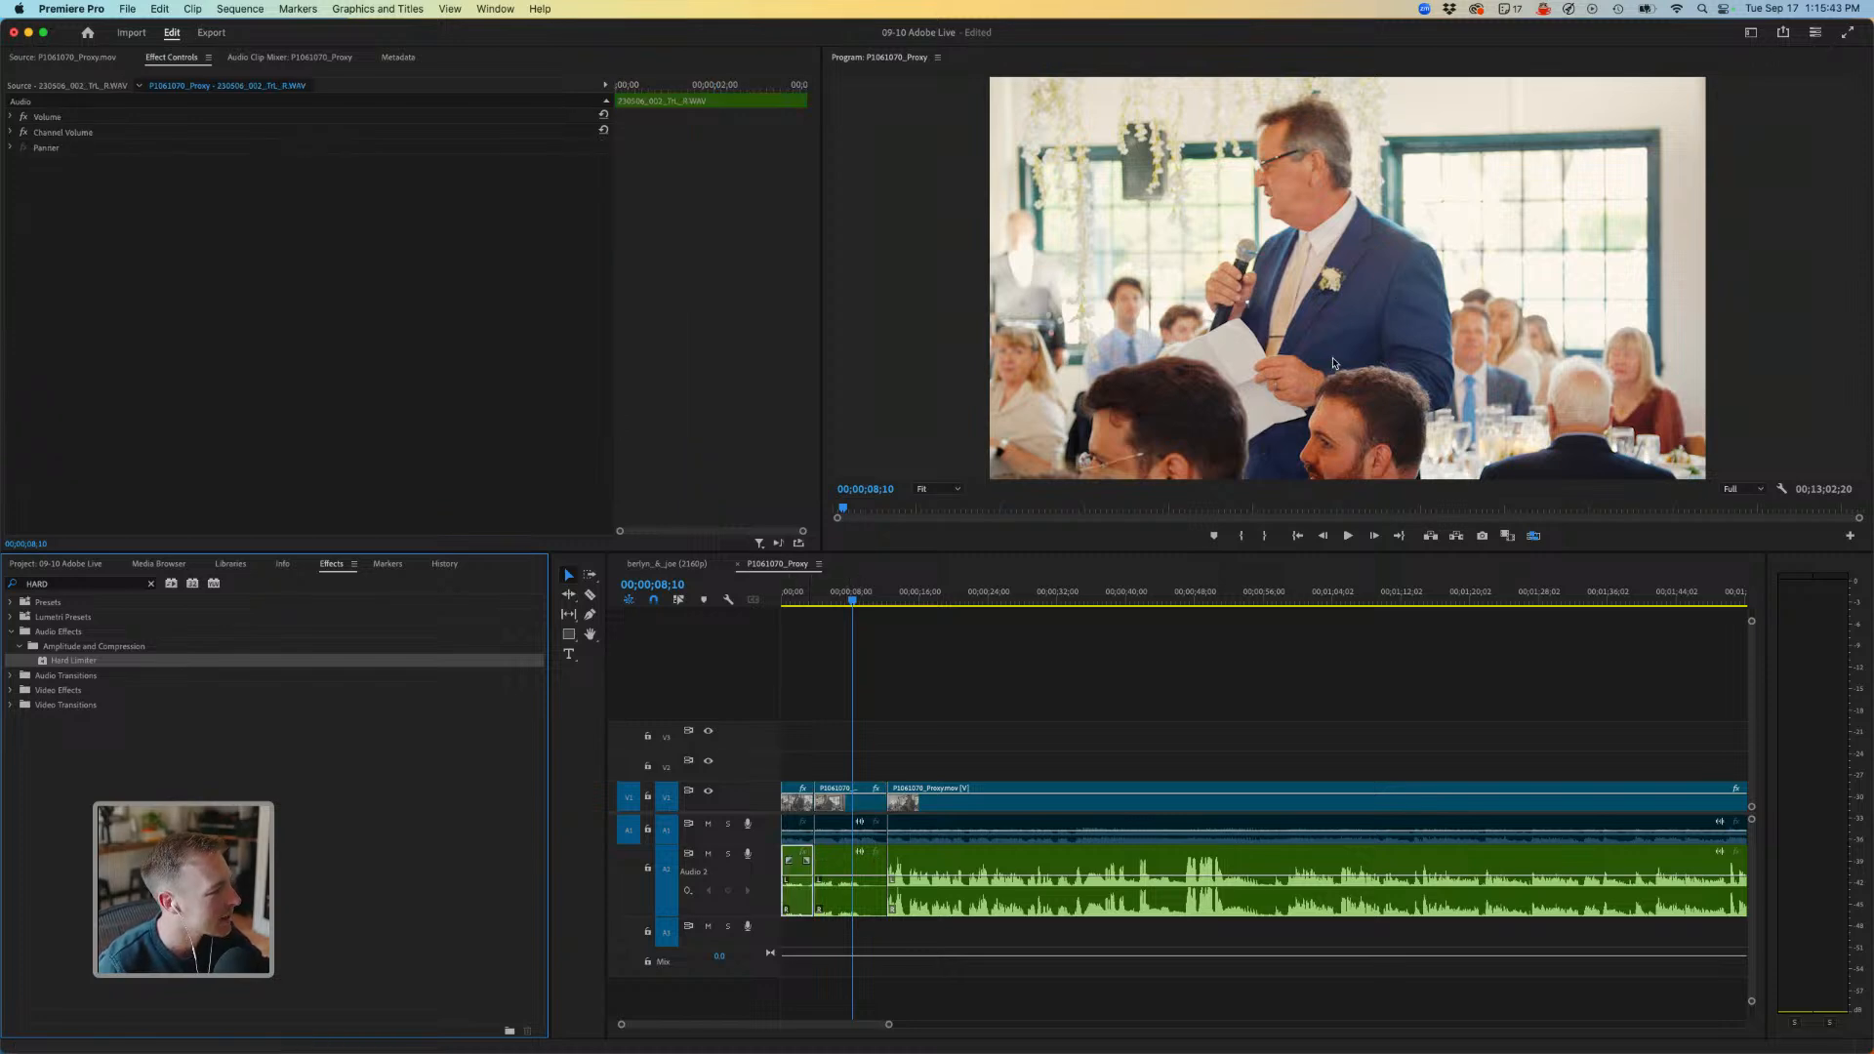
pyautogui.moveTo(73, 661)
pyautogui.mouseDown()
pyautogui.moveTo(937, 781)
pyautogui.moveTo(951, 878)
pyautogui.moveTo(864, 881)
pyautogui.moveTo(951, 881)
pyautogui.moveTo(929, 881)
pyautogui.mouseUp()
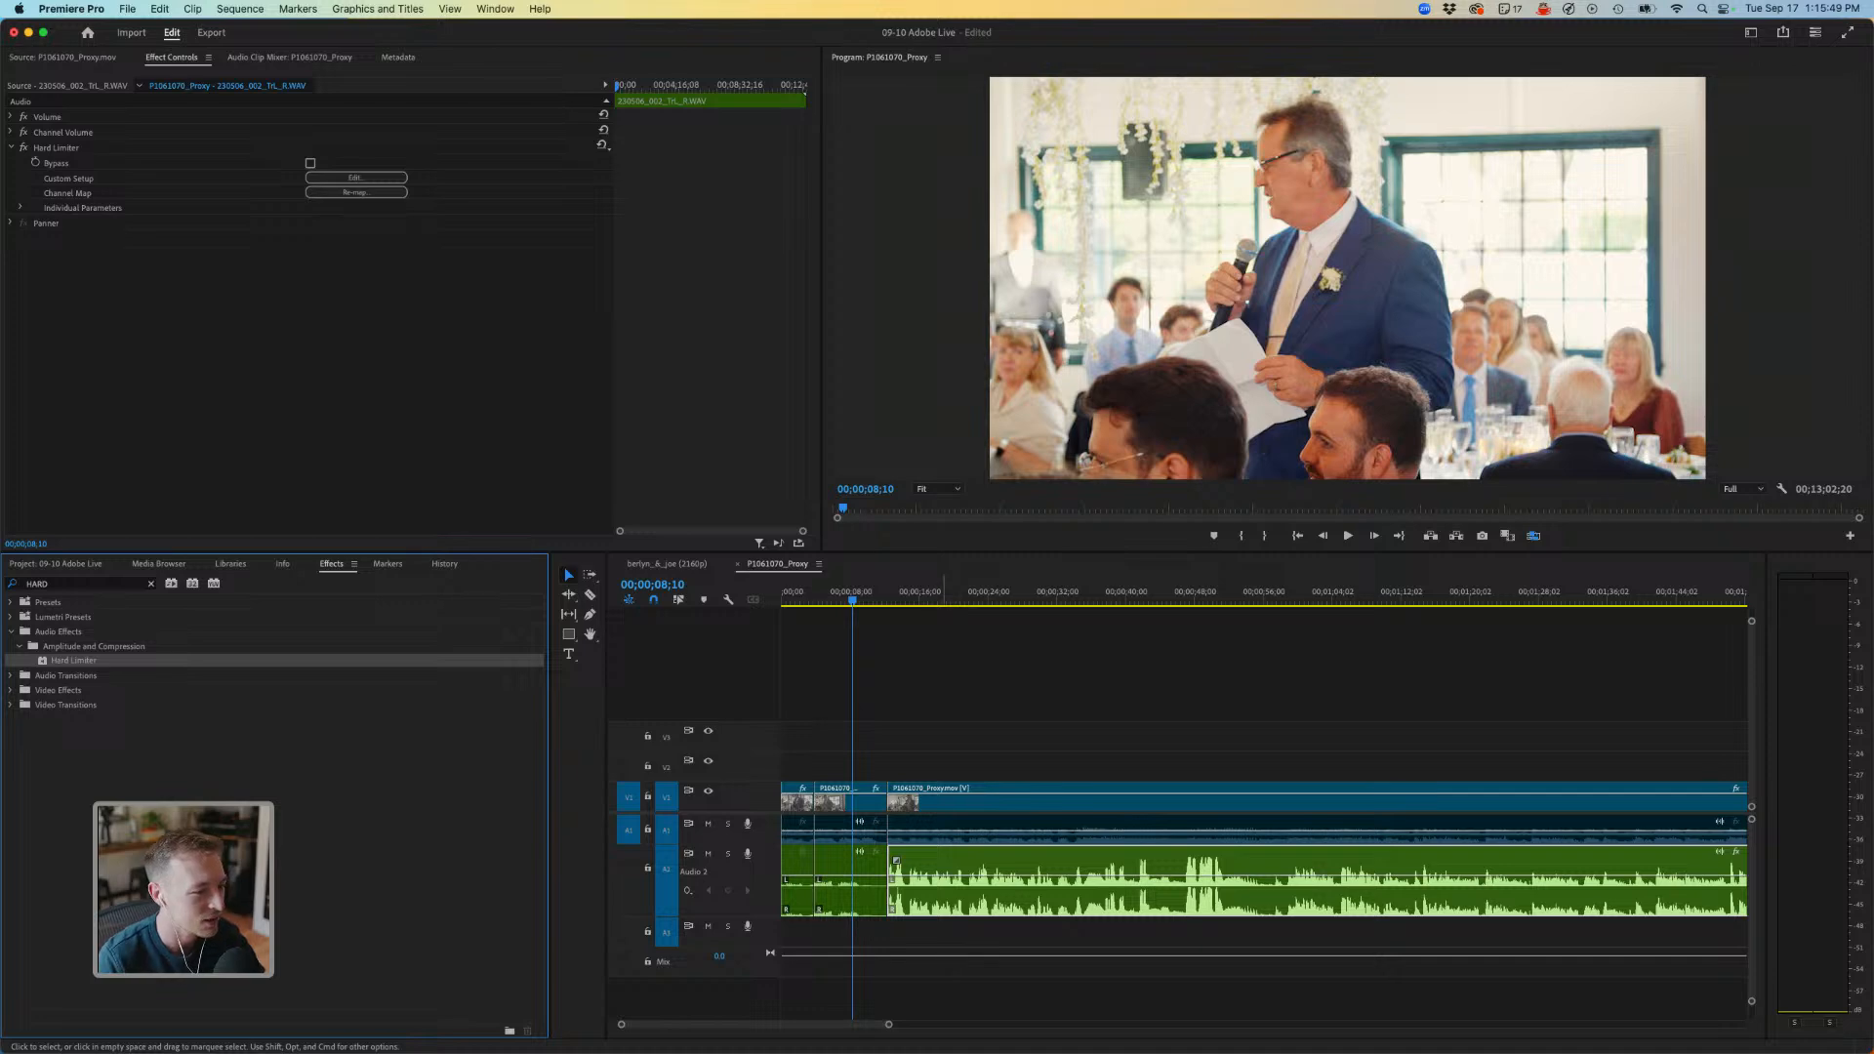
pyautogui.click(900, 592)
pyautogui.press('space')
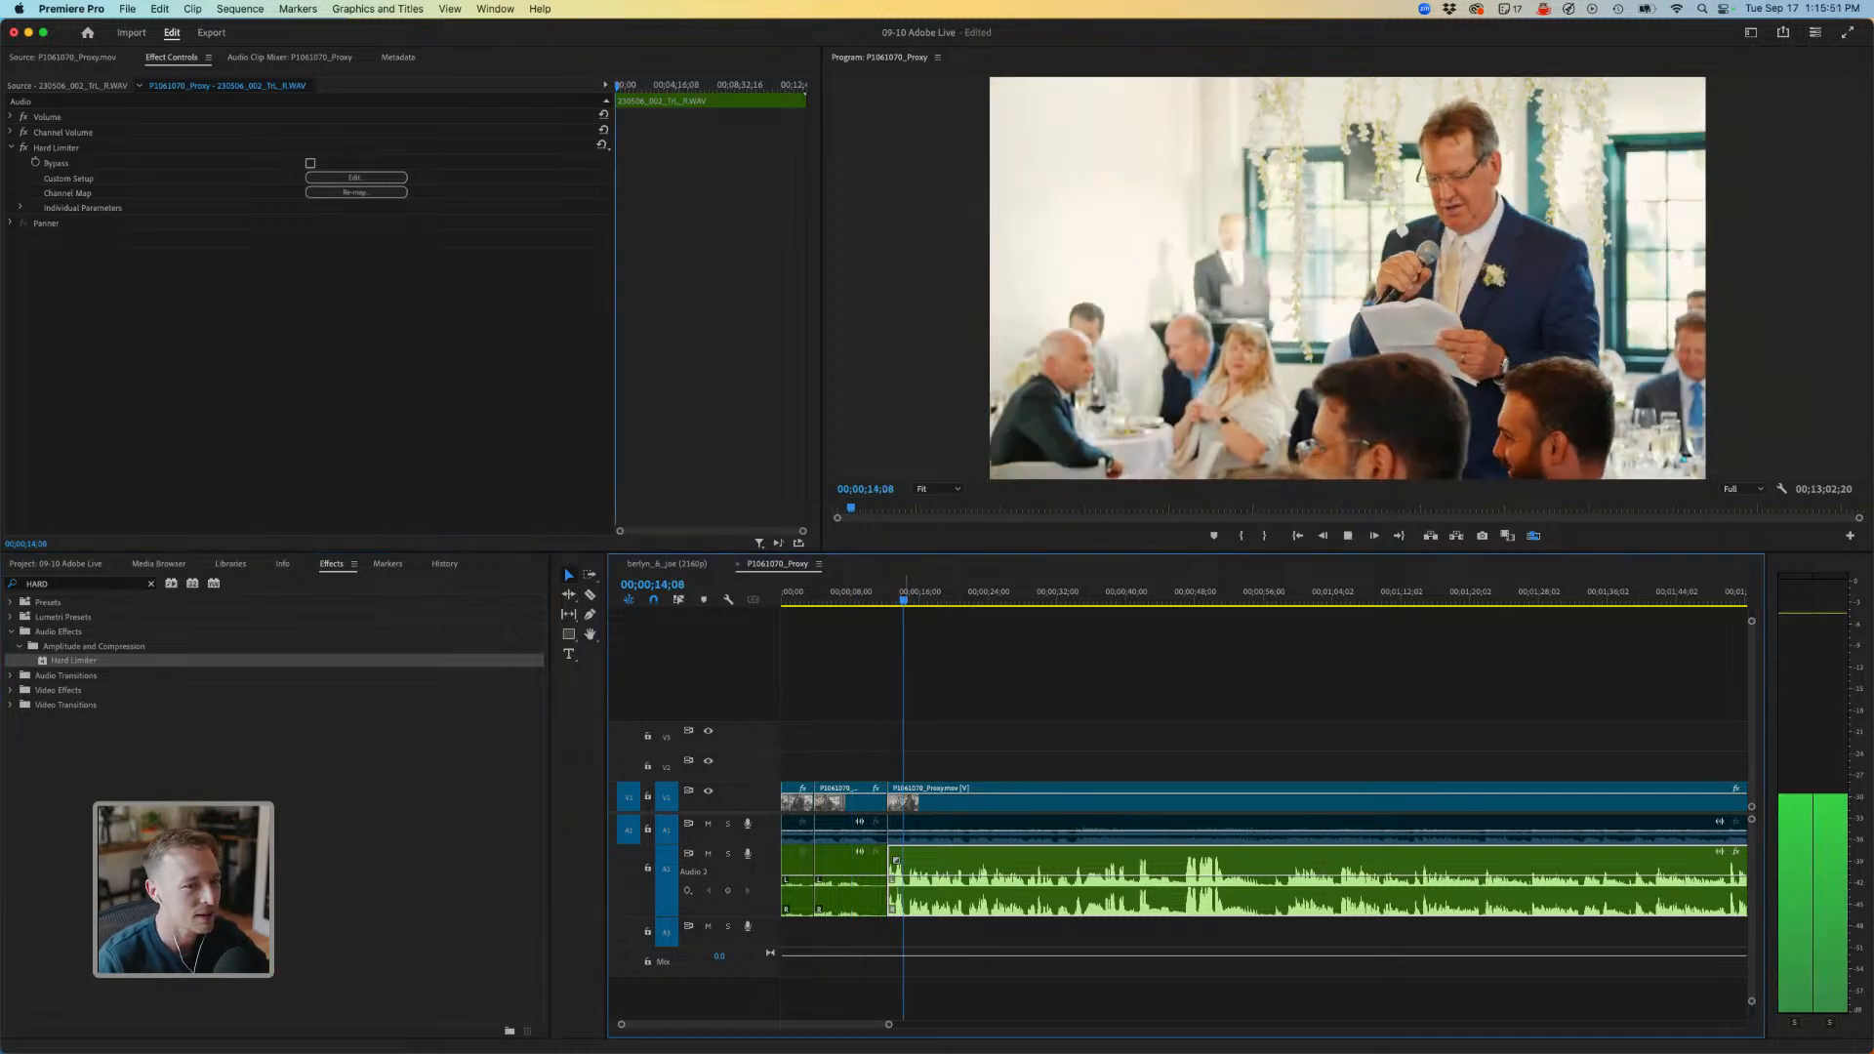
pyautogui.press('space')
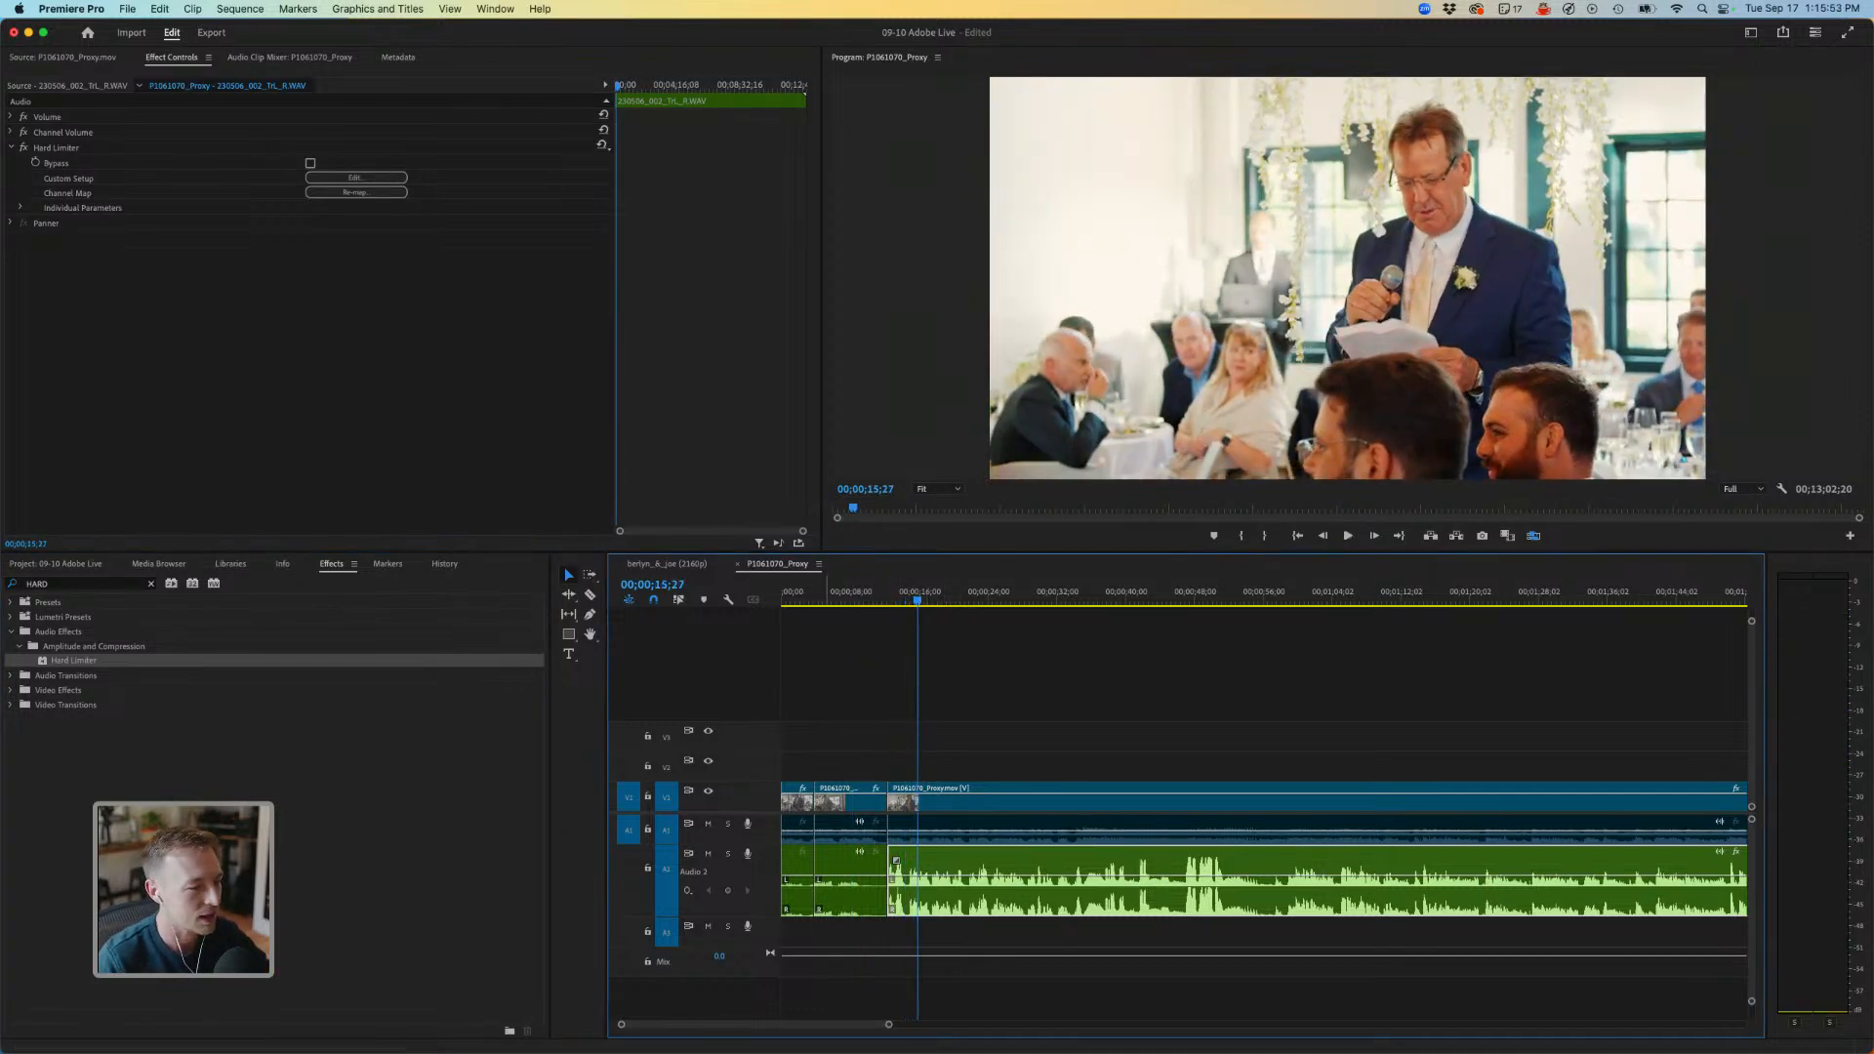
# Load the "Limit to -3dB" preset in the Hard Limiter editor and play back the limited section.
pyautogui.click(357, 177)
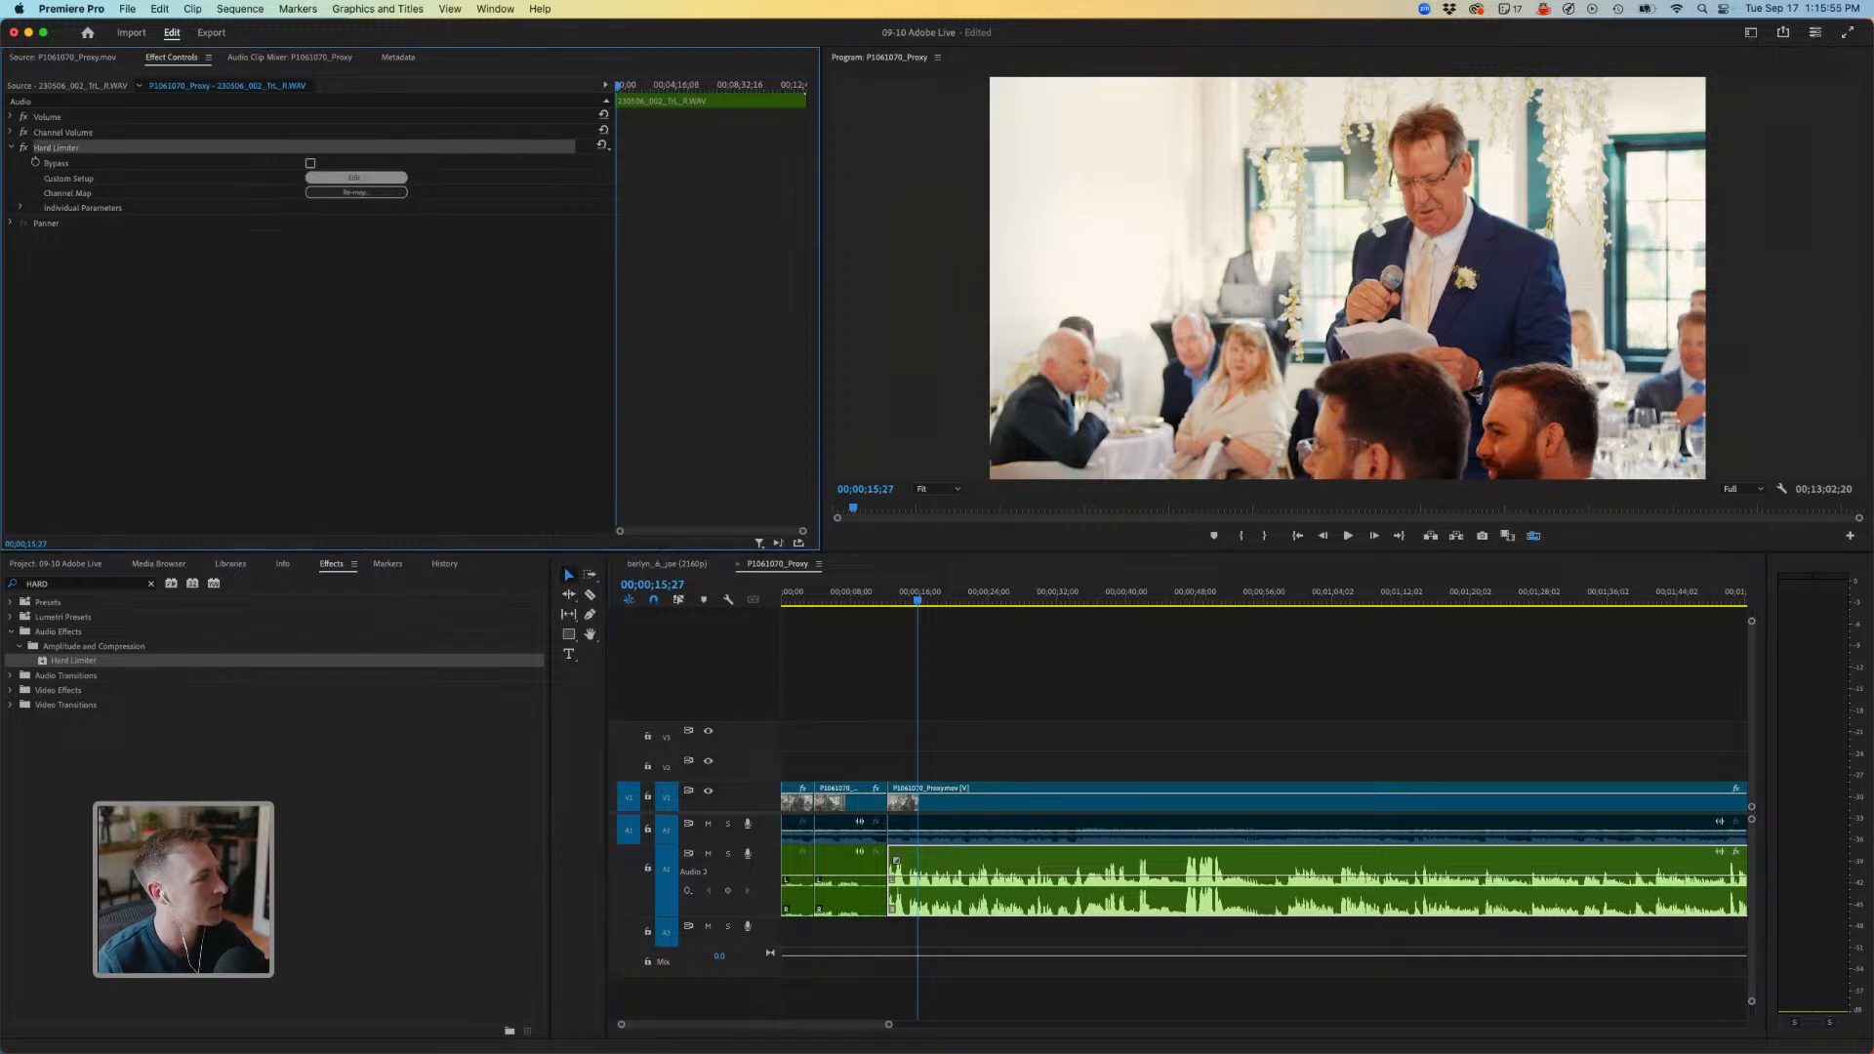
pyautogui.click(942, 460)
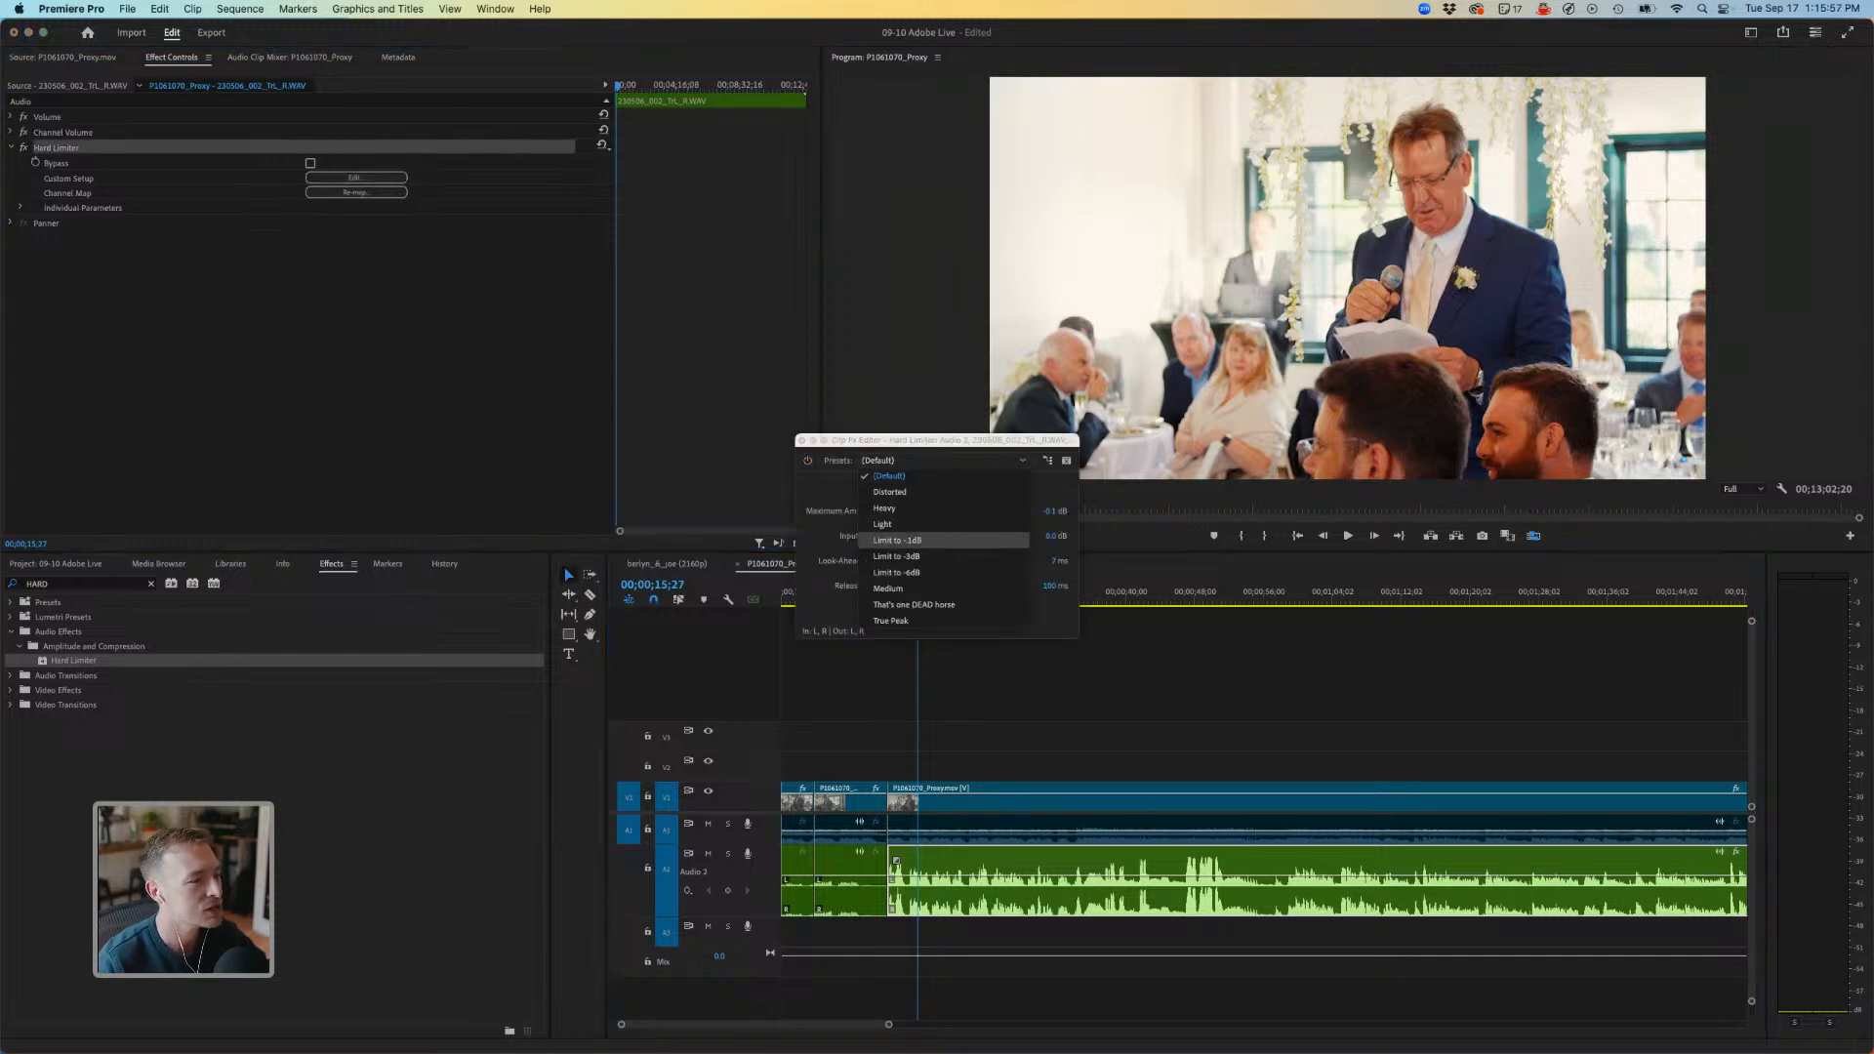
pyautogui.click(896, 555)
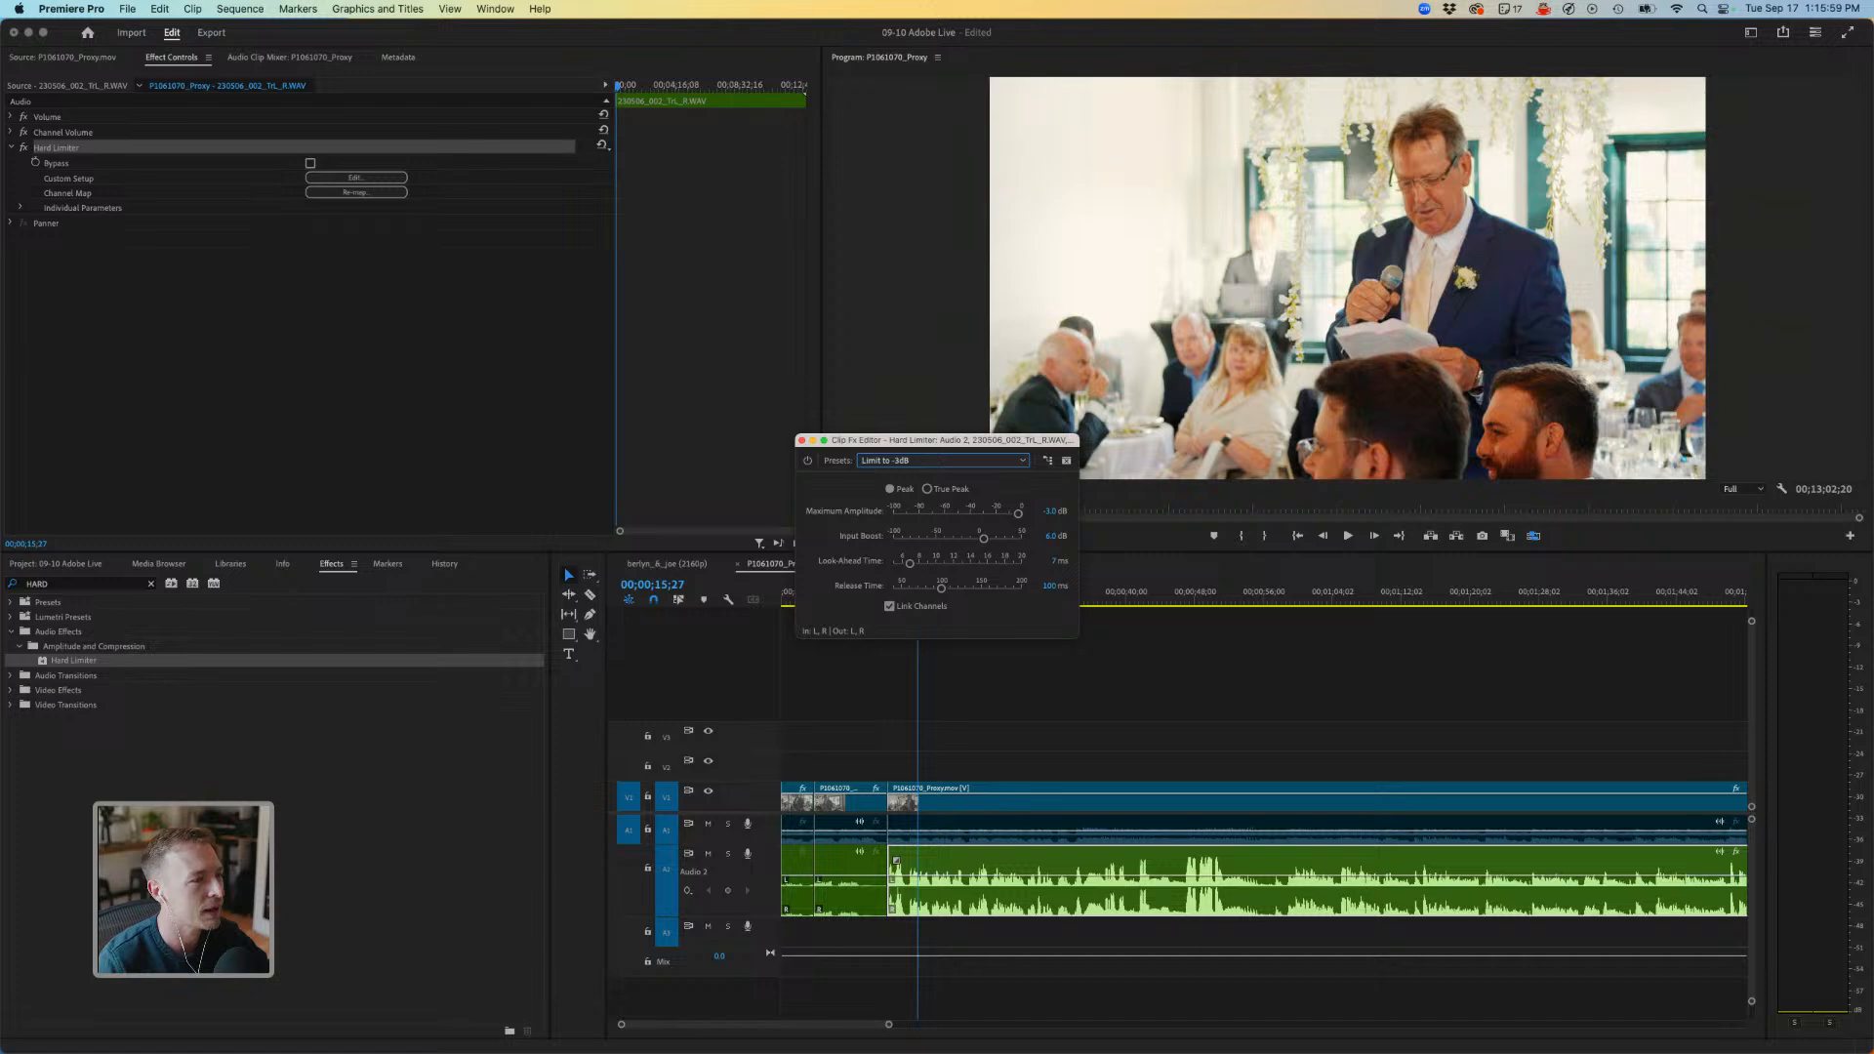
pyautogui.click(803, 440)
pyautogui.click(945, 679)
pyautogui.press('space')
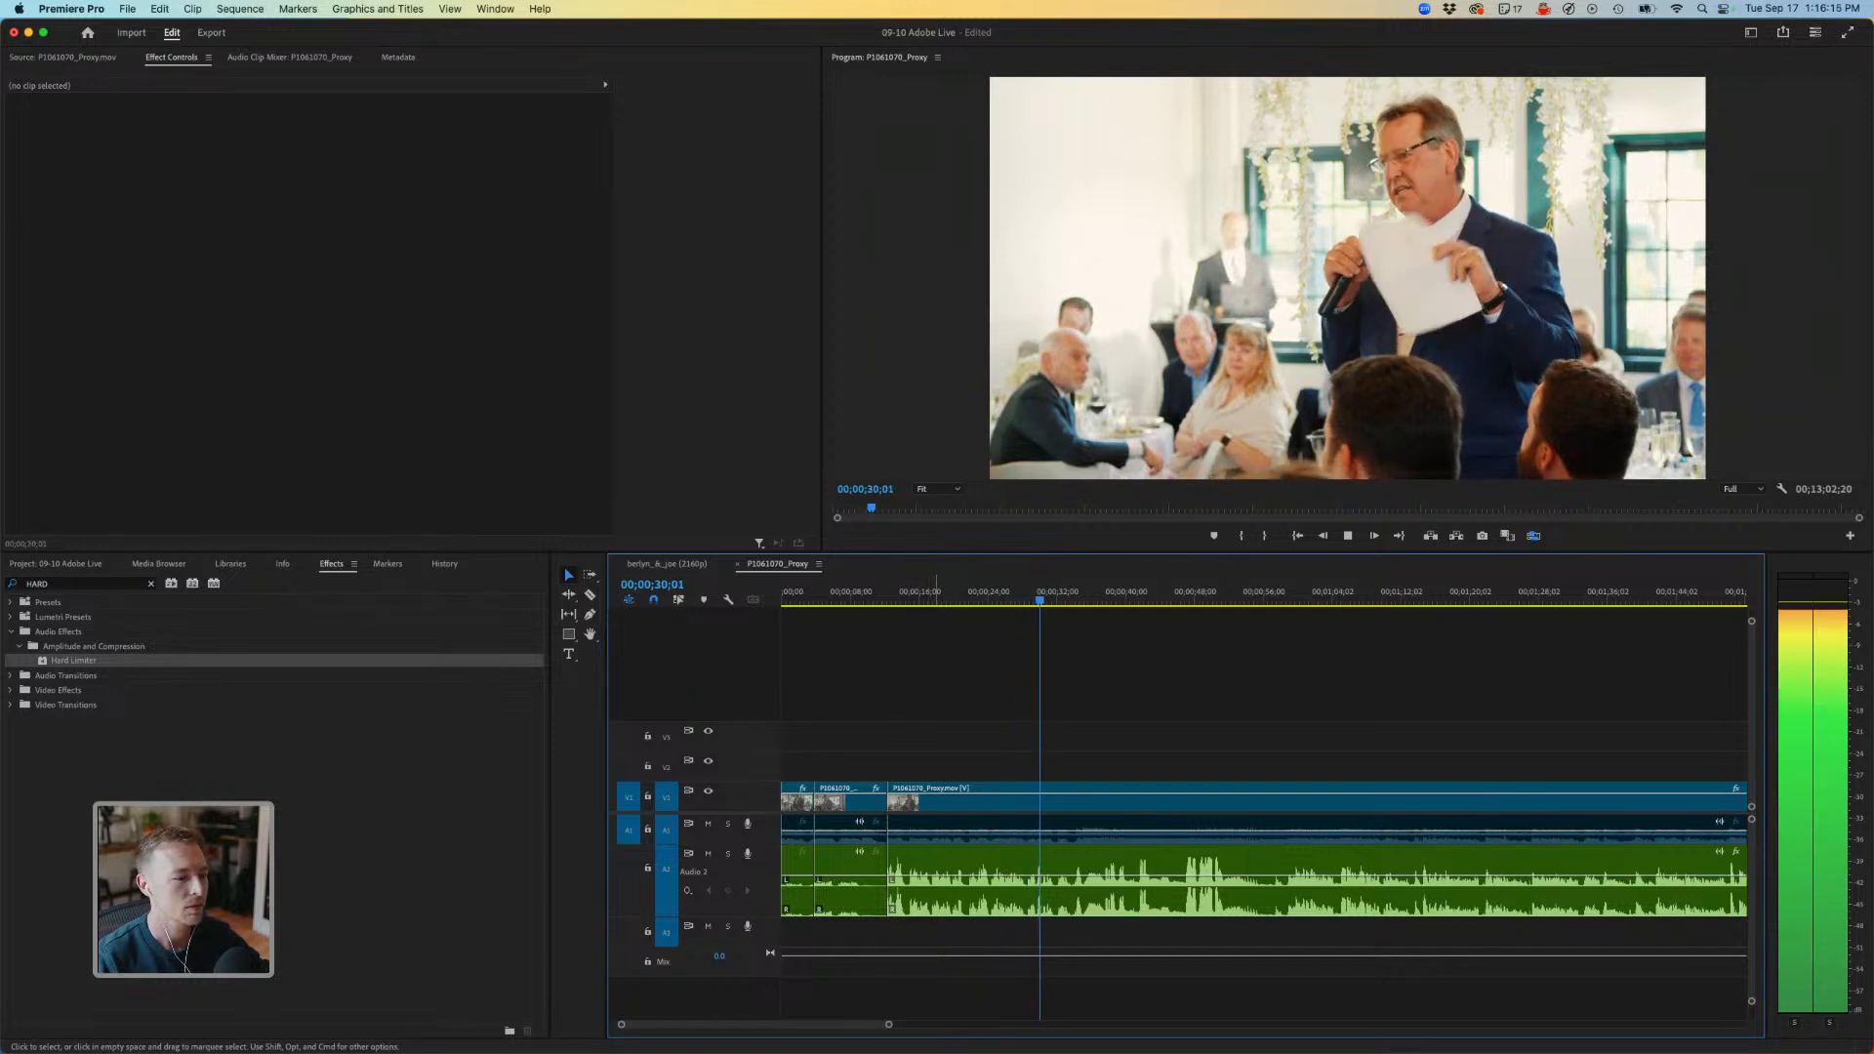
pyautogui.press('space')
# Split the long speech clip and its audio at about 28 seconds, and play back the sequence's opening.
pyautogui.press('c')
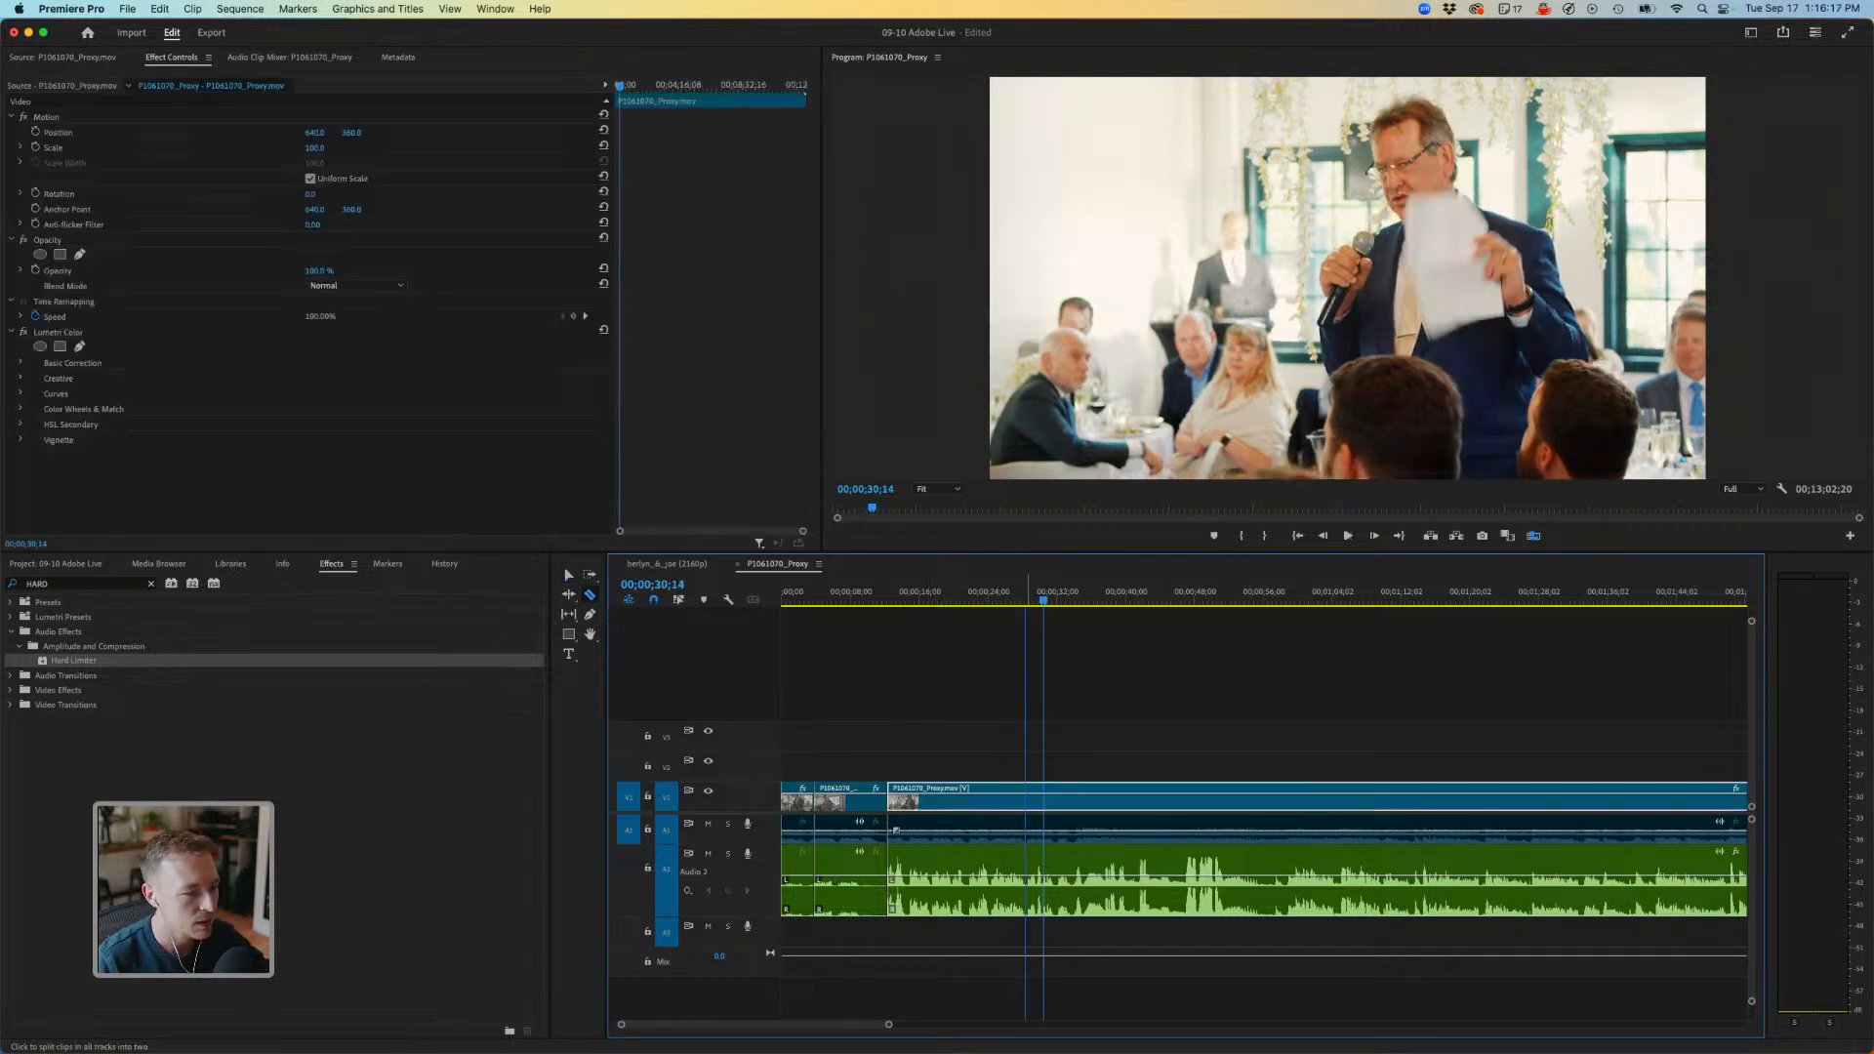
pyautogui.click(1025, 796)
pyautogui.press('v')
pyautogui.moveTo(811, 596); pyautogui.dragTo(785, 597)
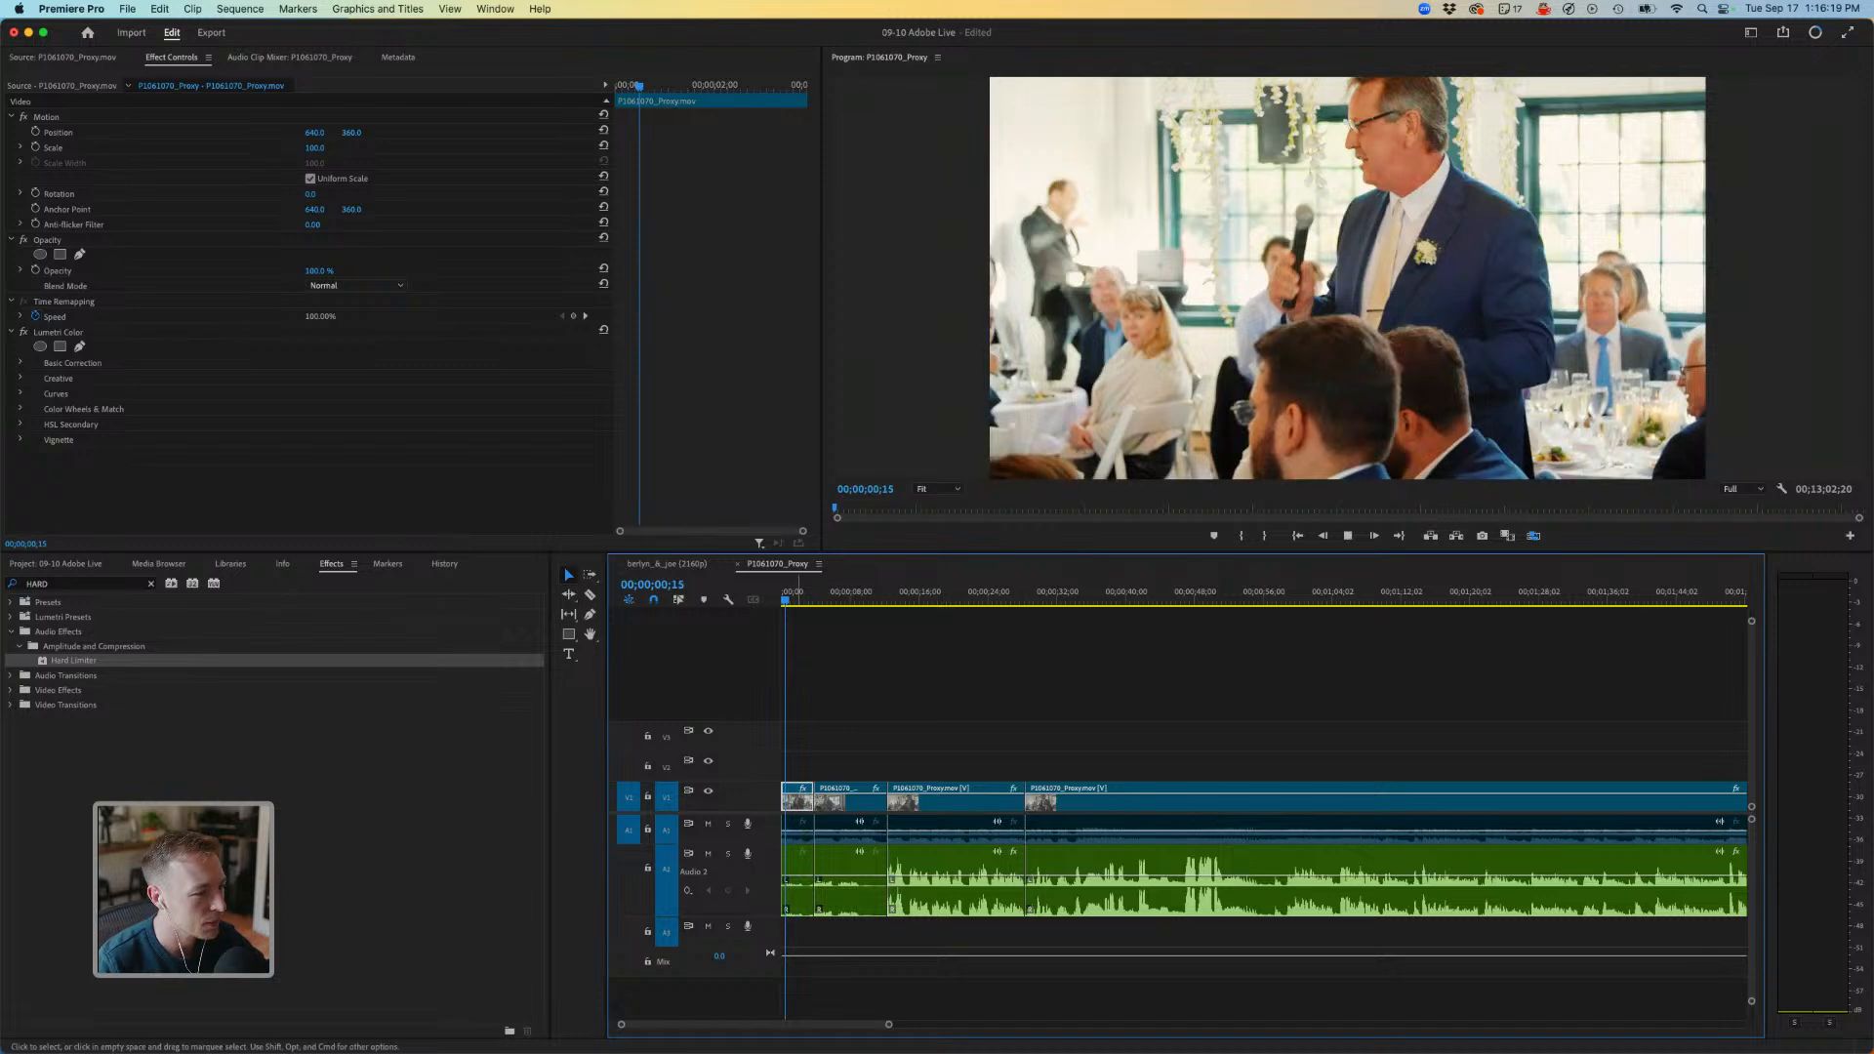
pyautogui.press('space')
pyautogui.press('space')
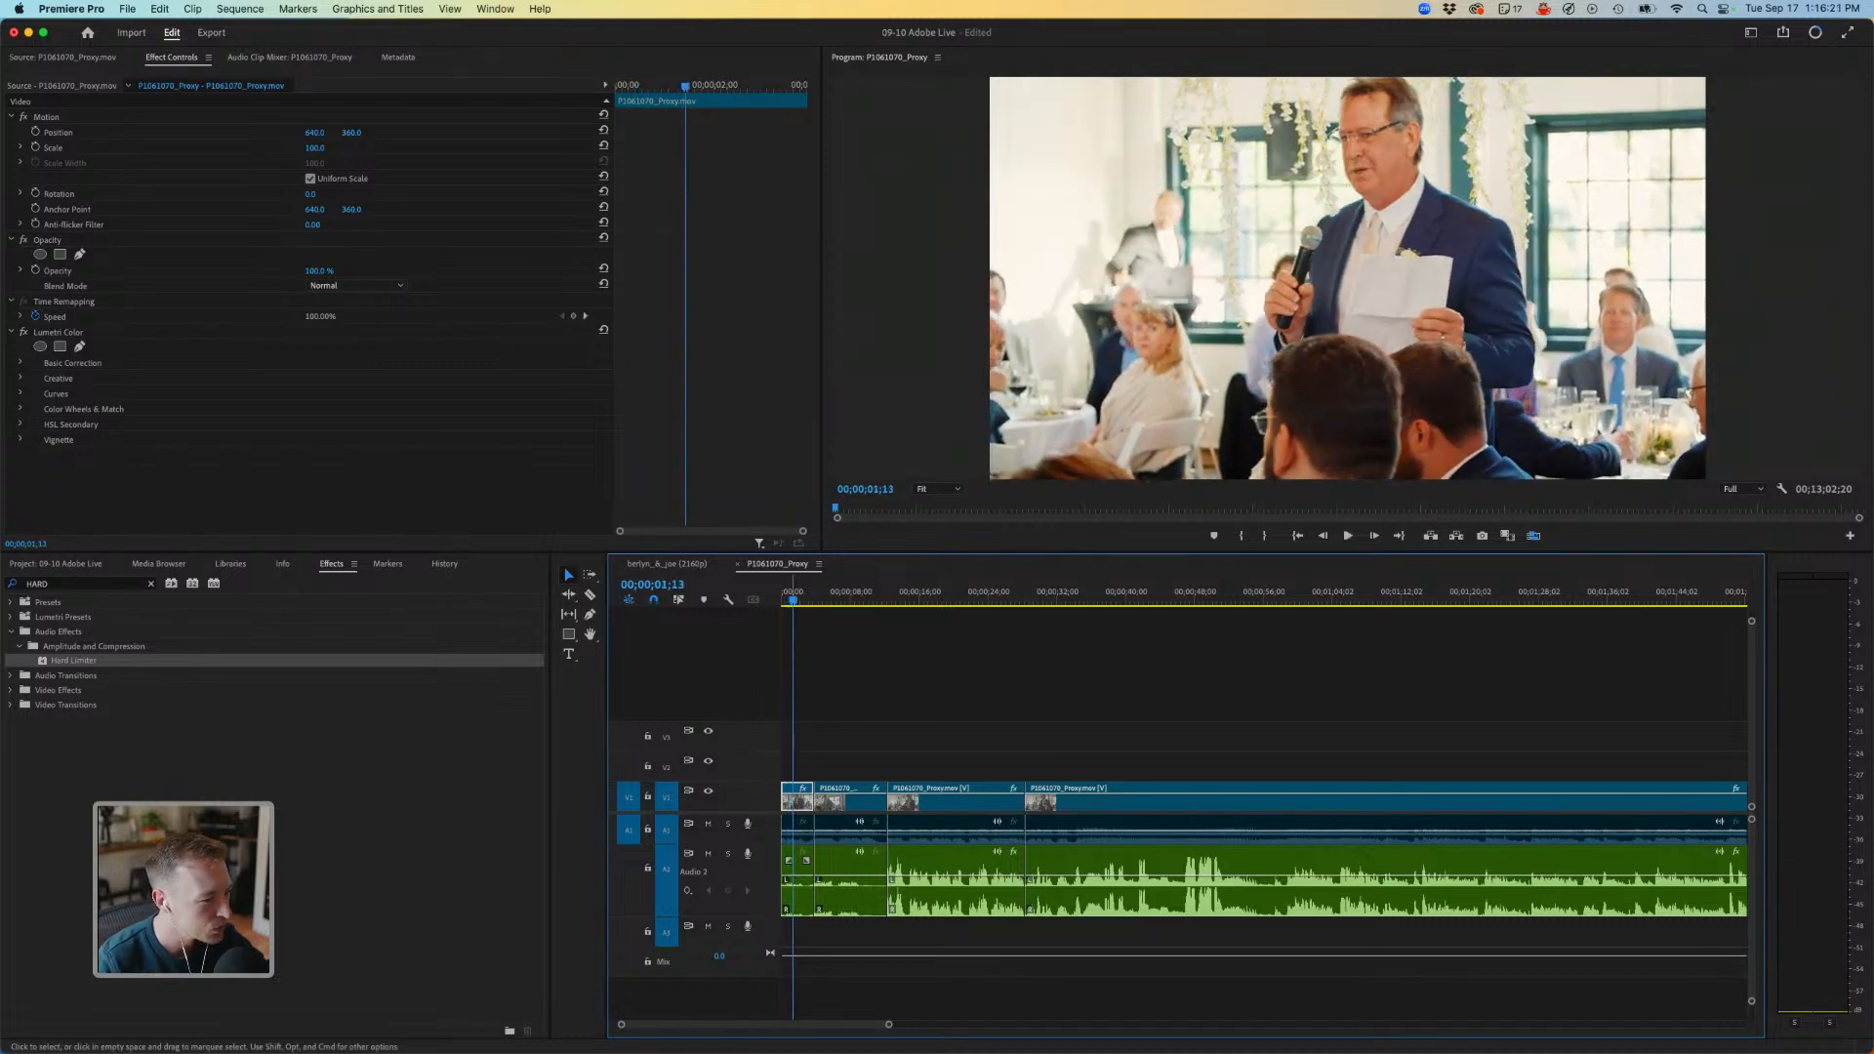
# Search the effects for "multi" and apply the Multiband Compressor to the first clip on the second audio track.
pyautogui.click(805, 892)
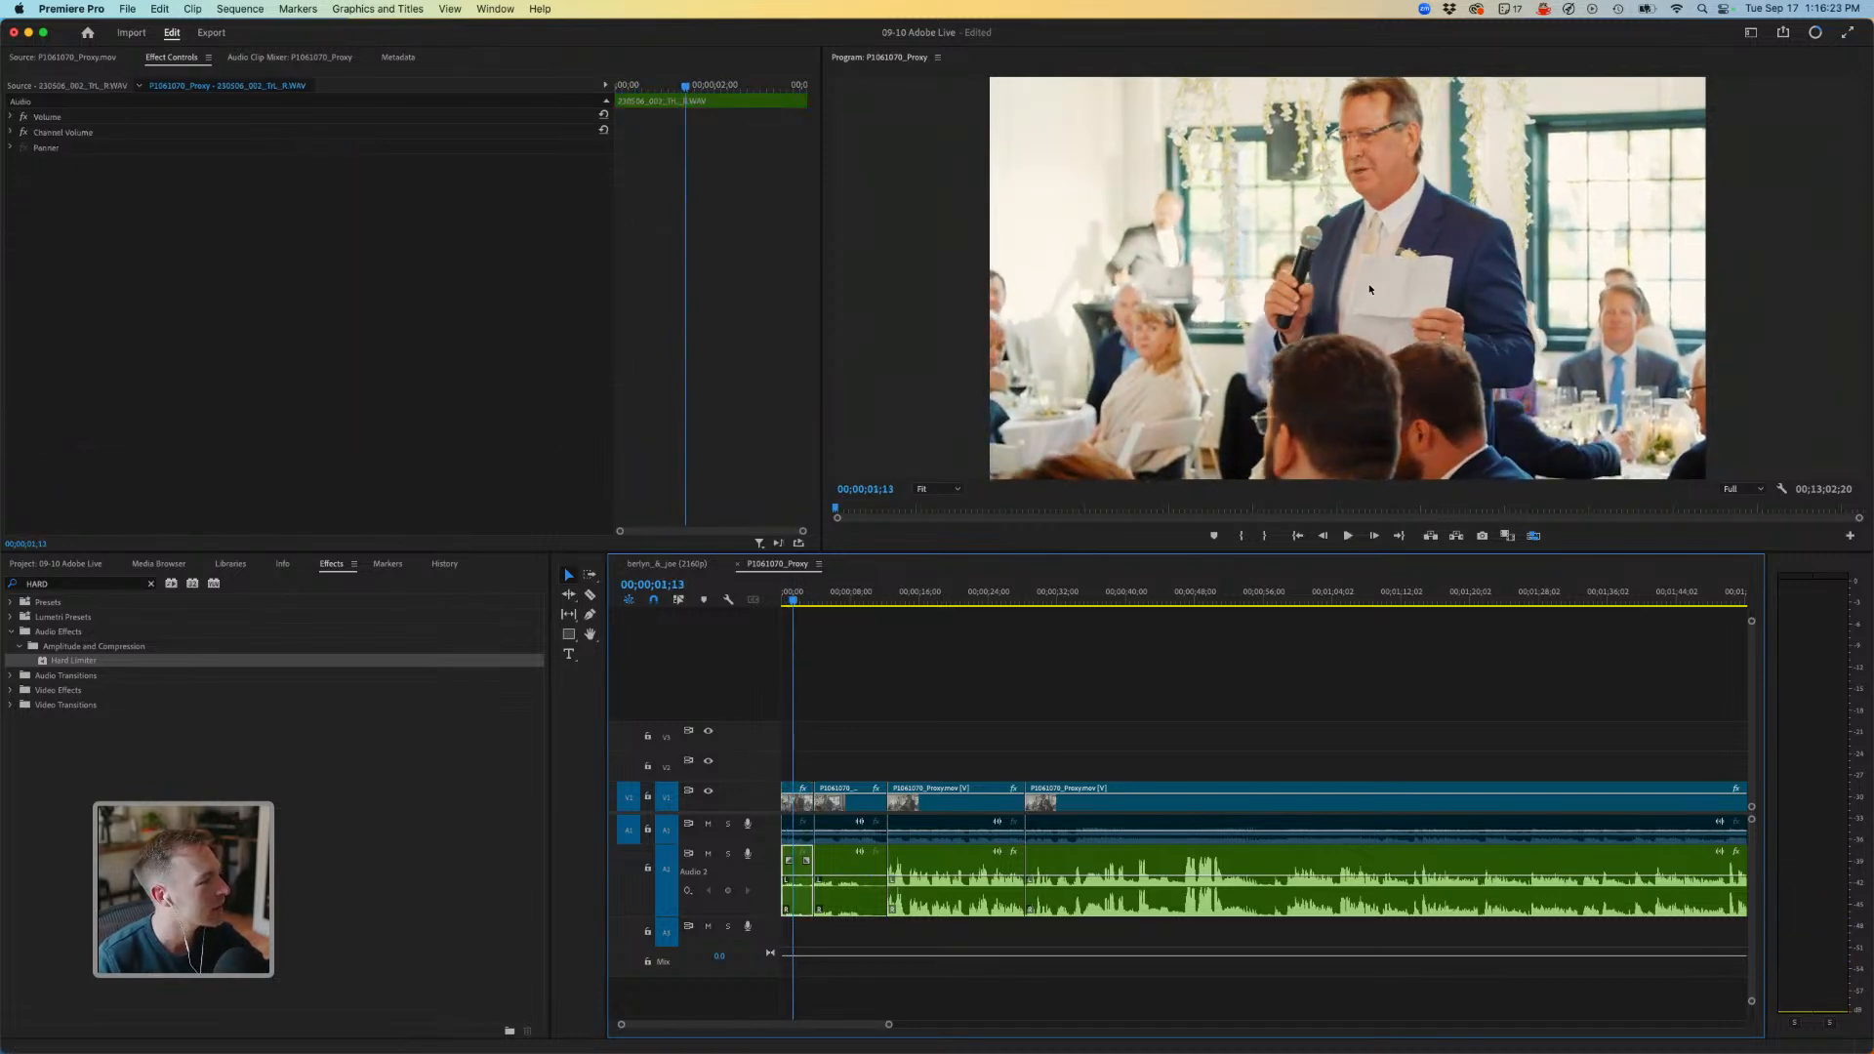
pyautogui.hotkey('shift', '7')
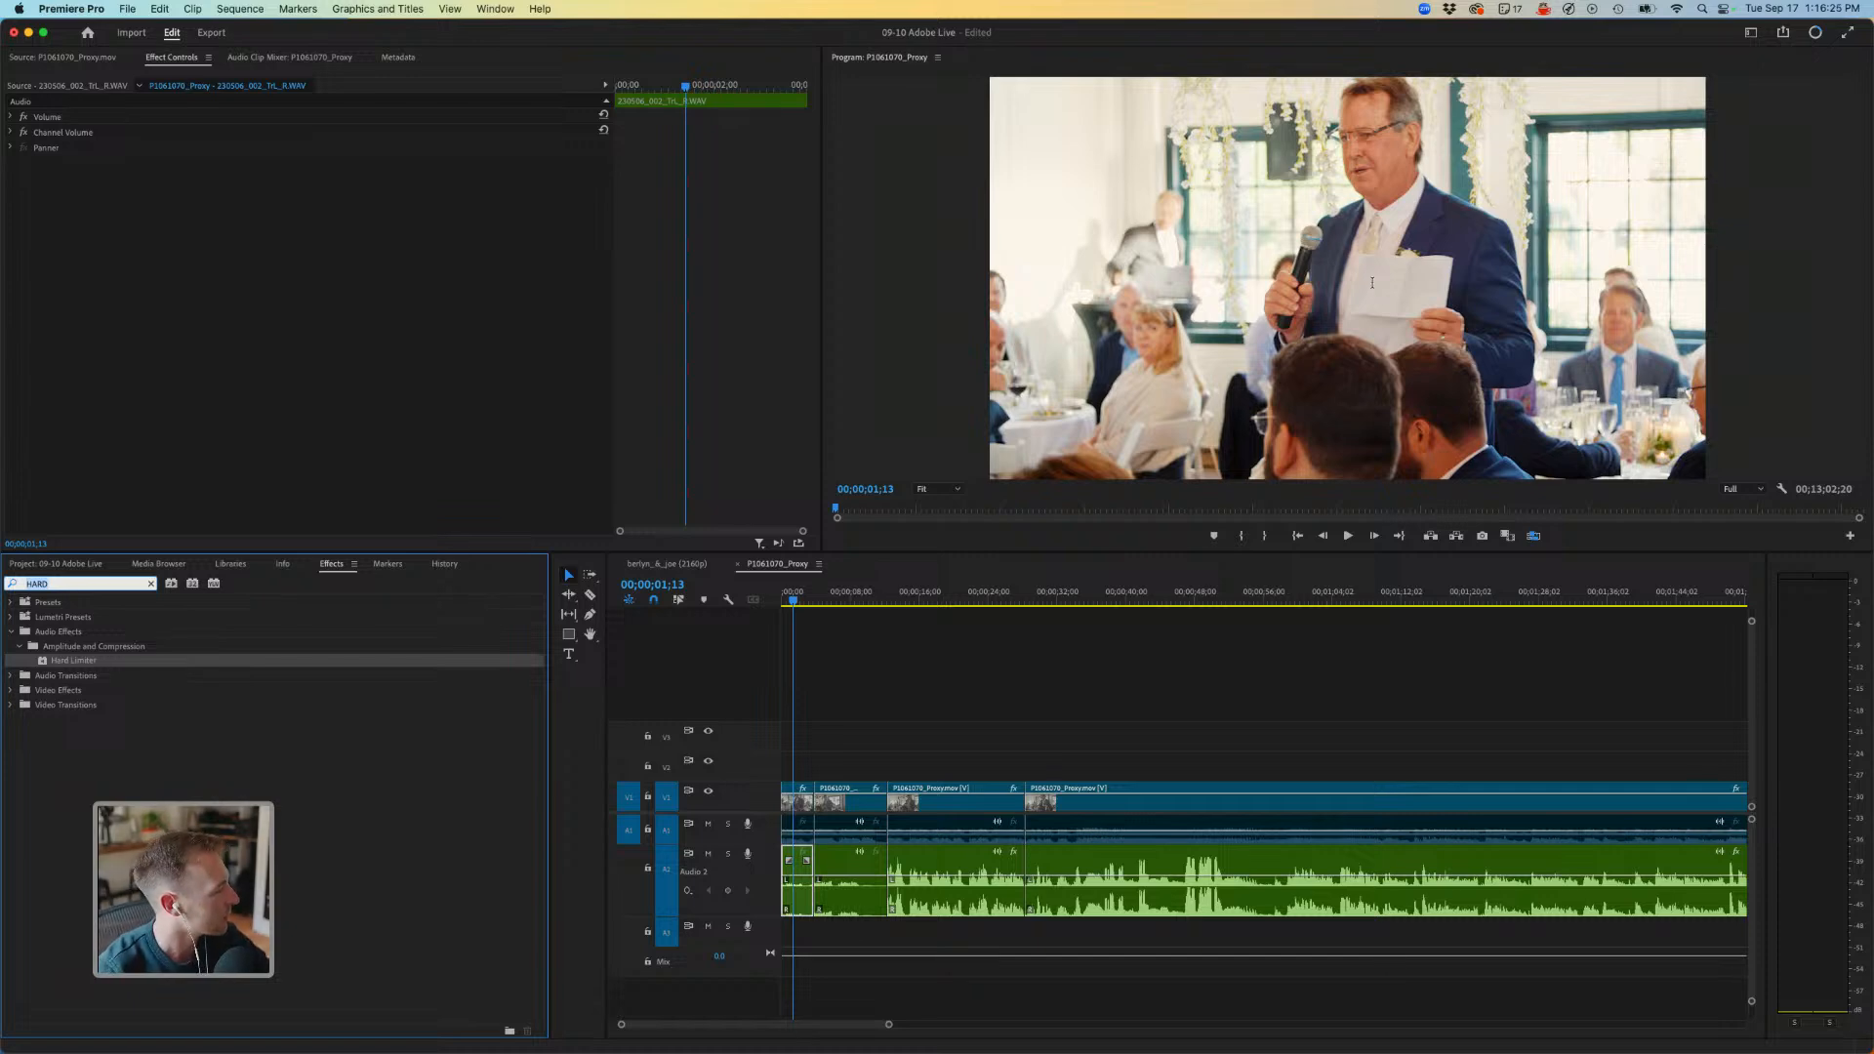
pyautogui.press('BackSpace')
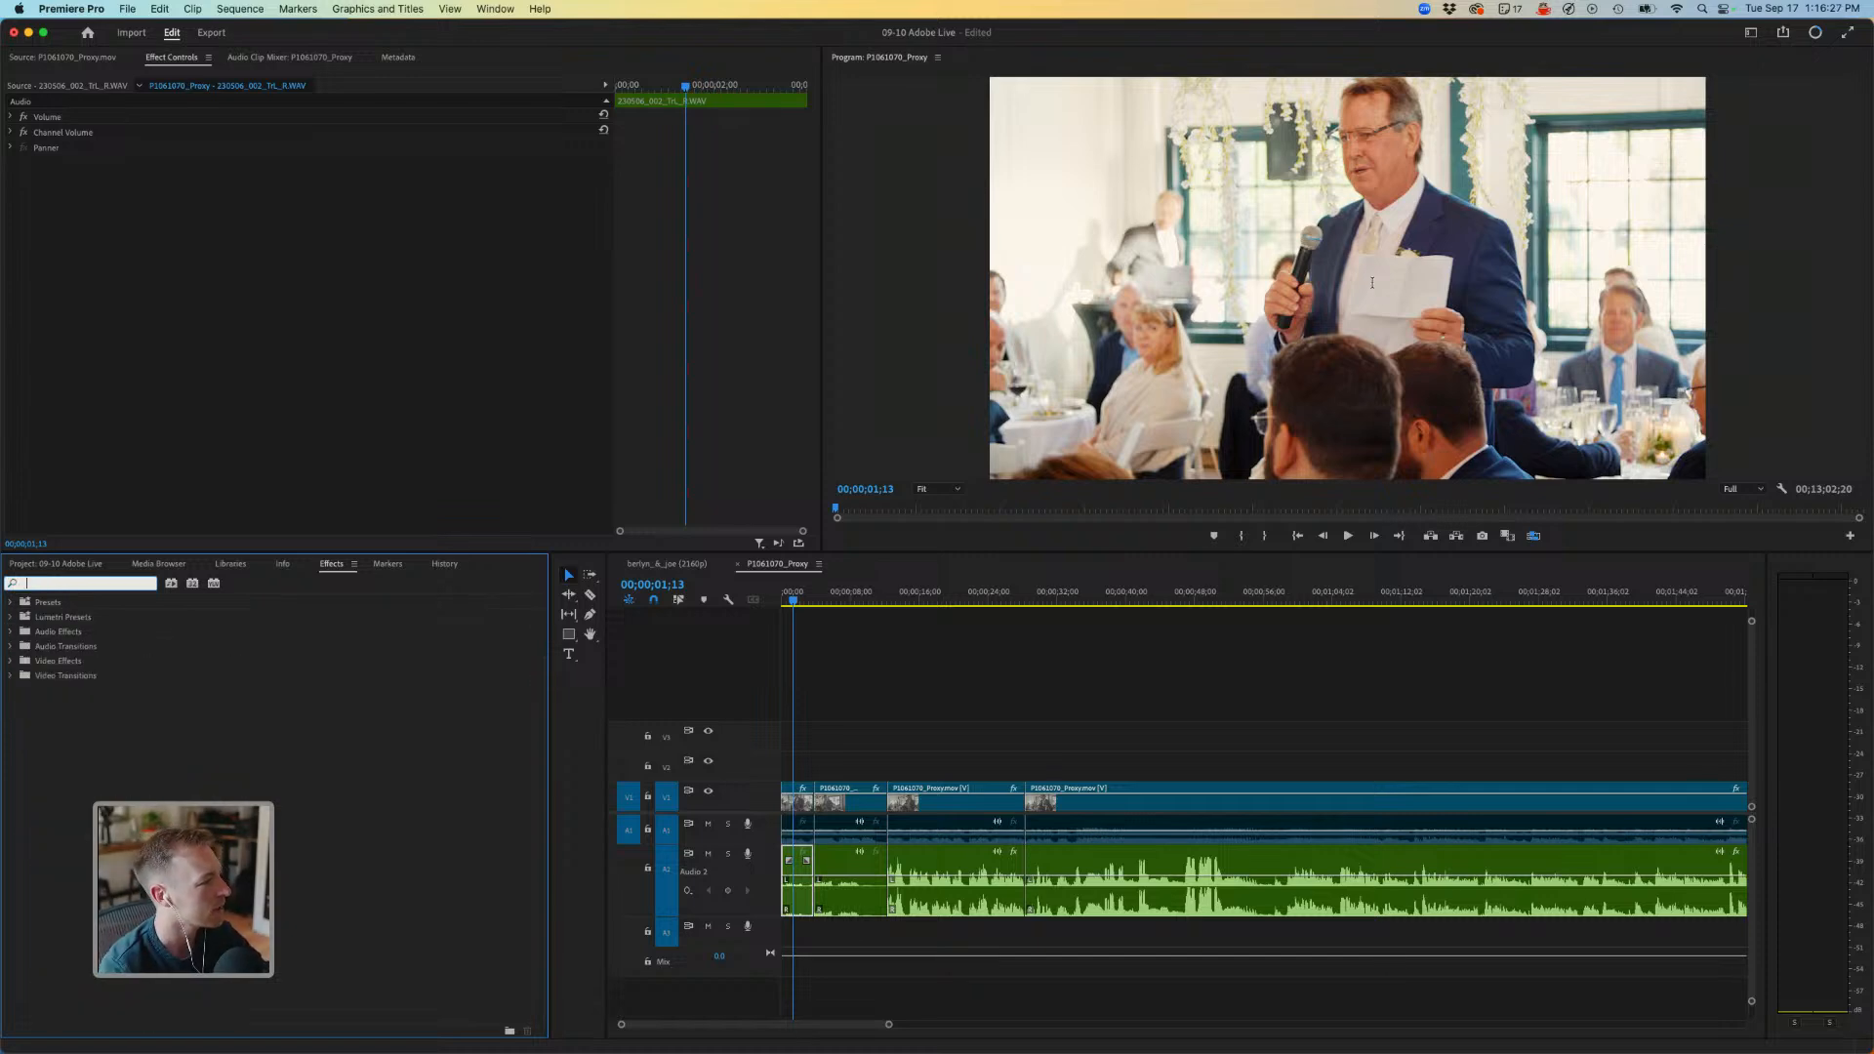
pyautogui.write('har')
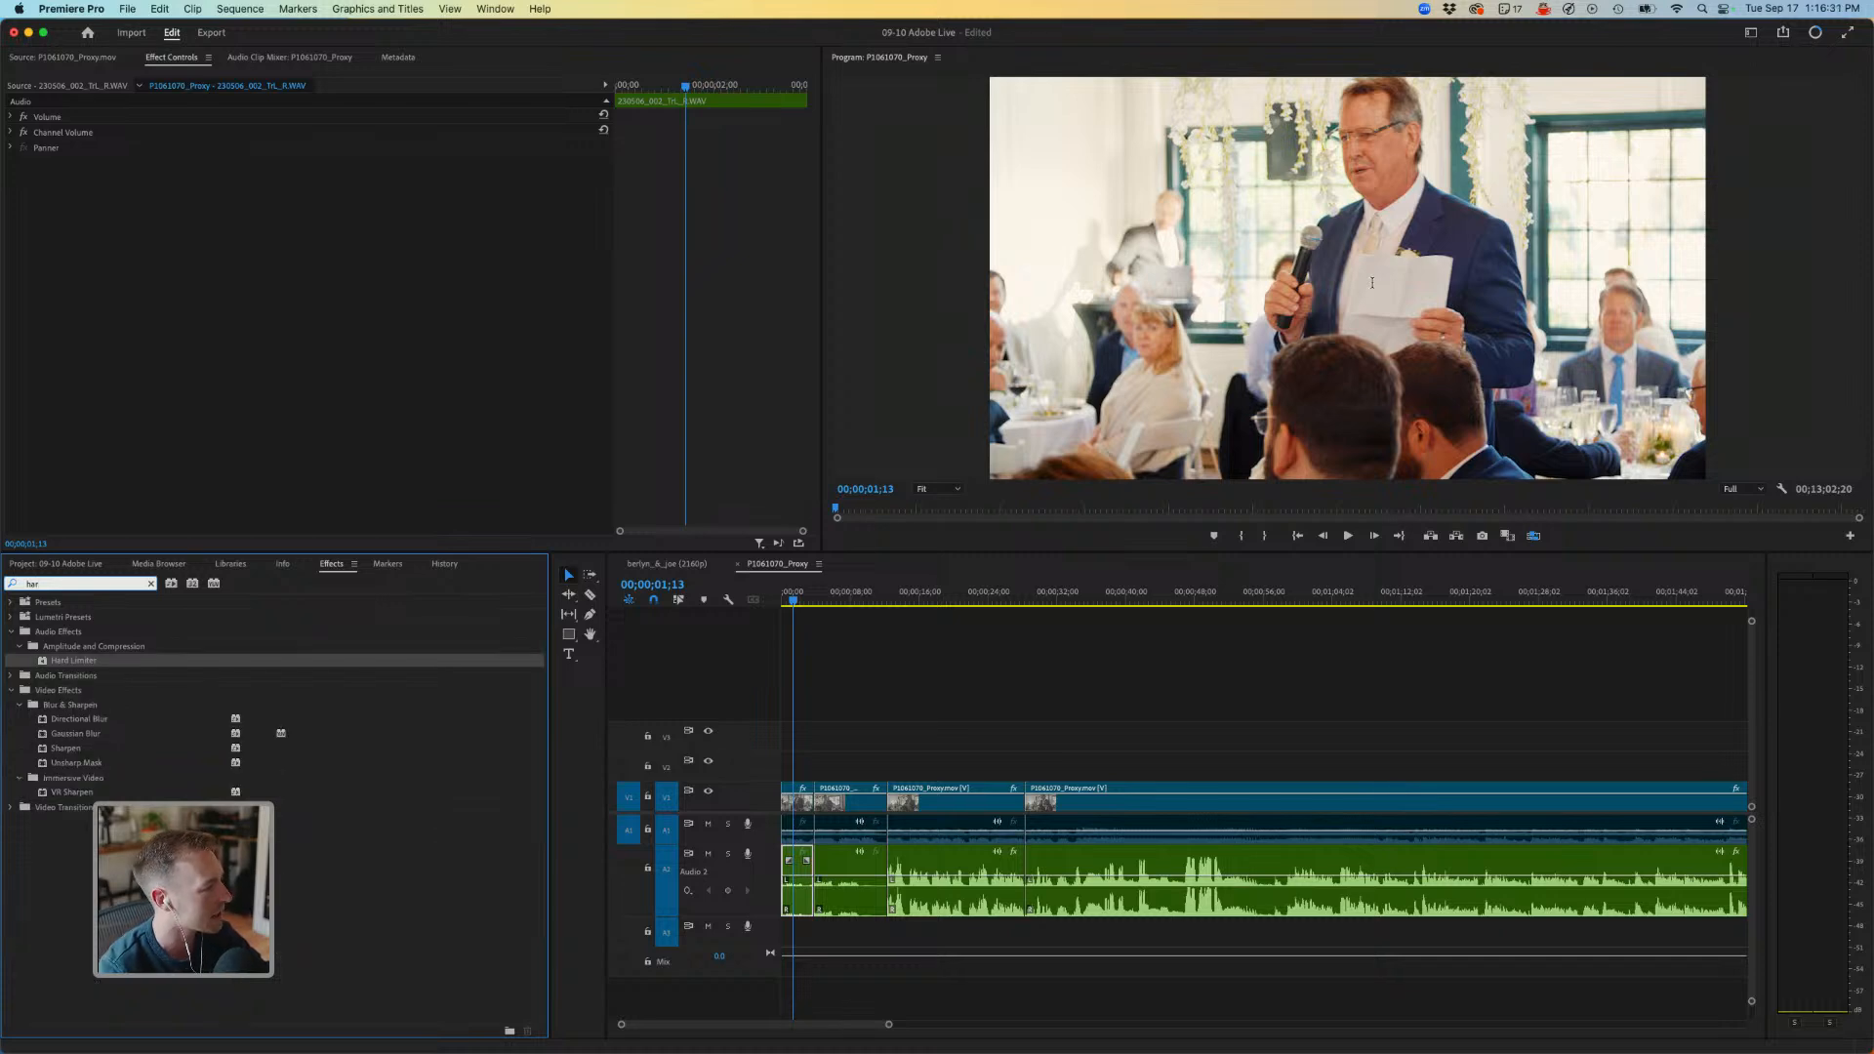
pyautogui.press('BackSpace')
pyautogui.press('BackSpace')
pyautogui.press('BackSpace')
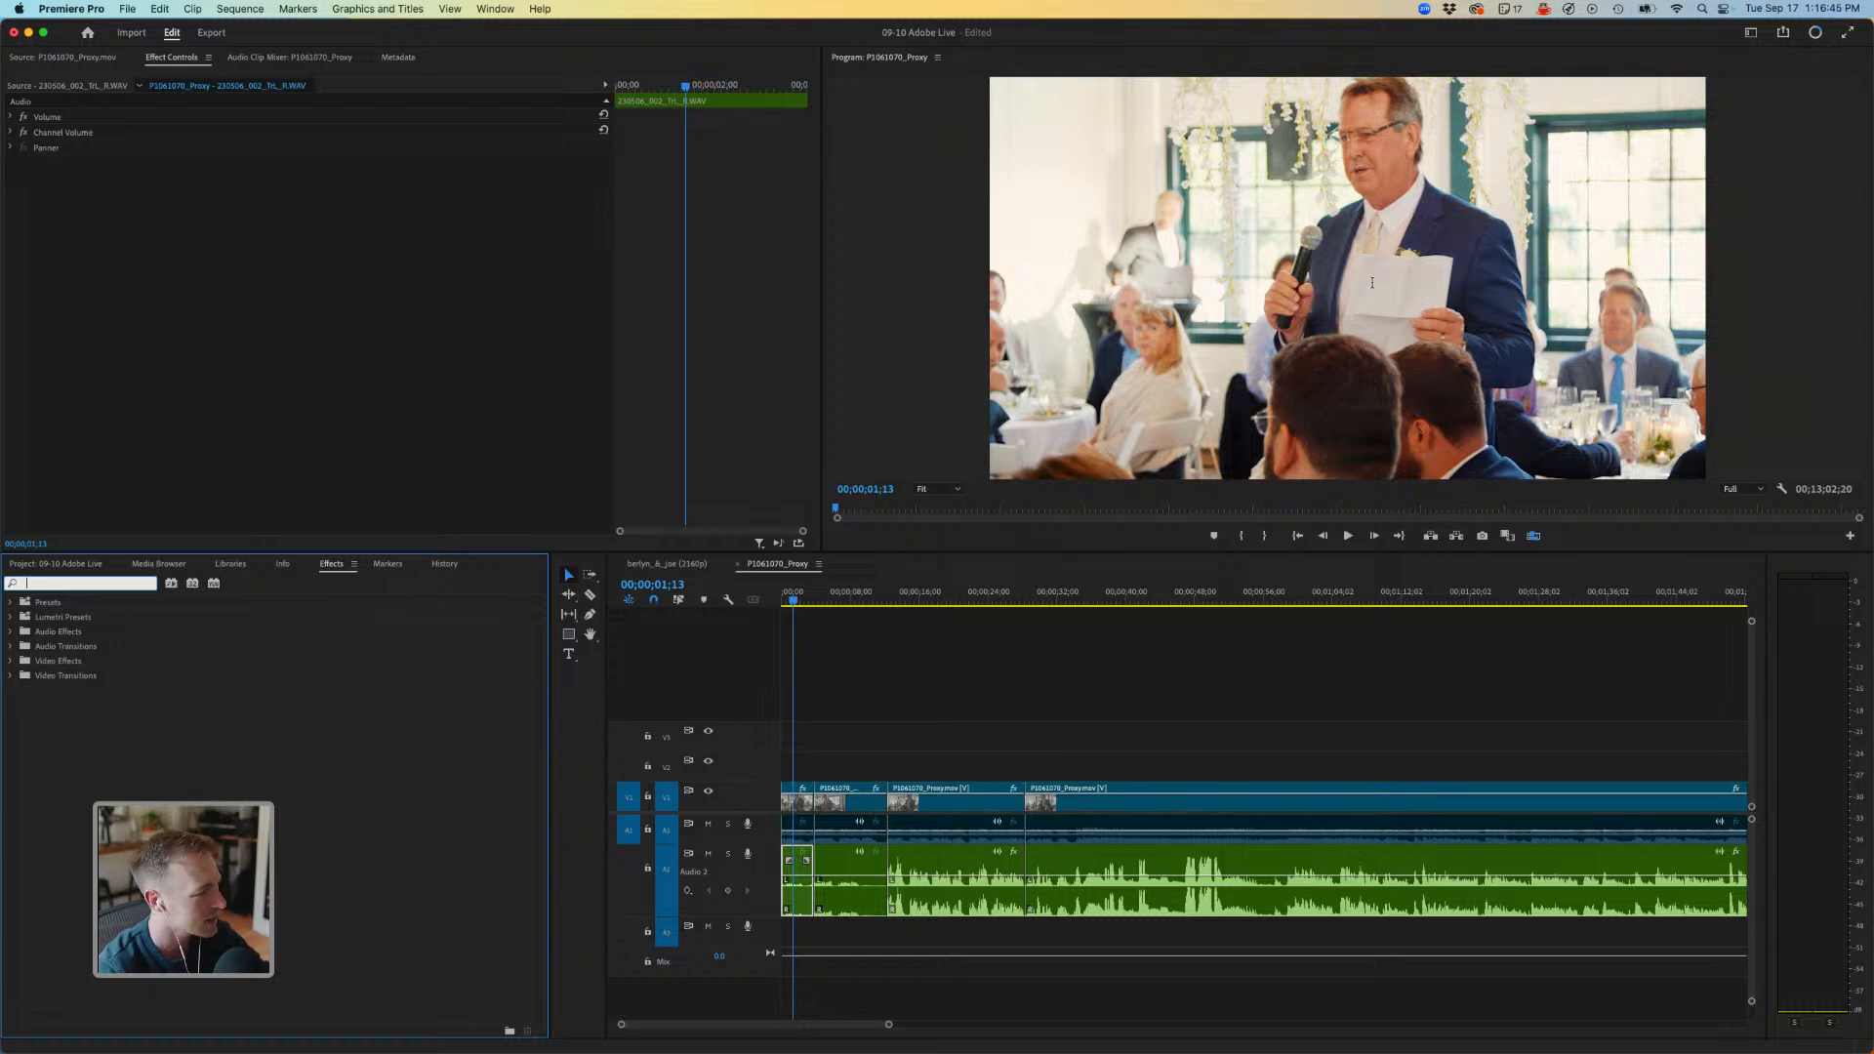
pyautogui.write('multi')
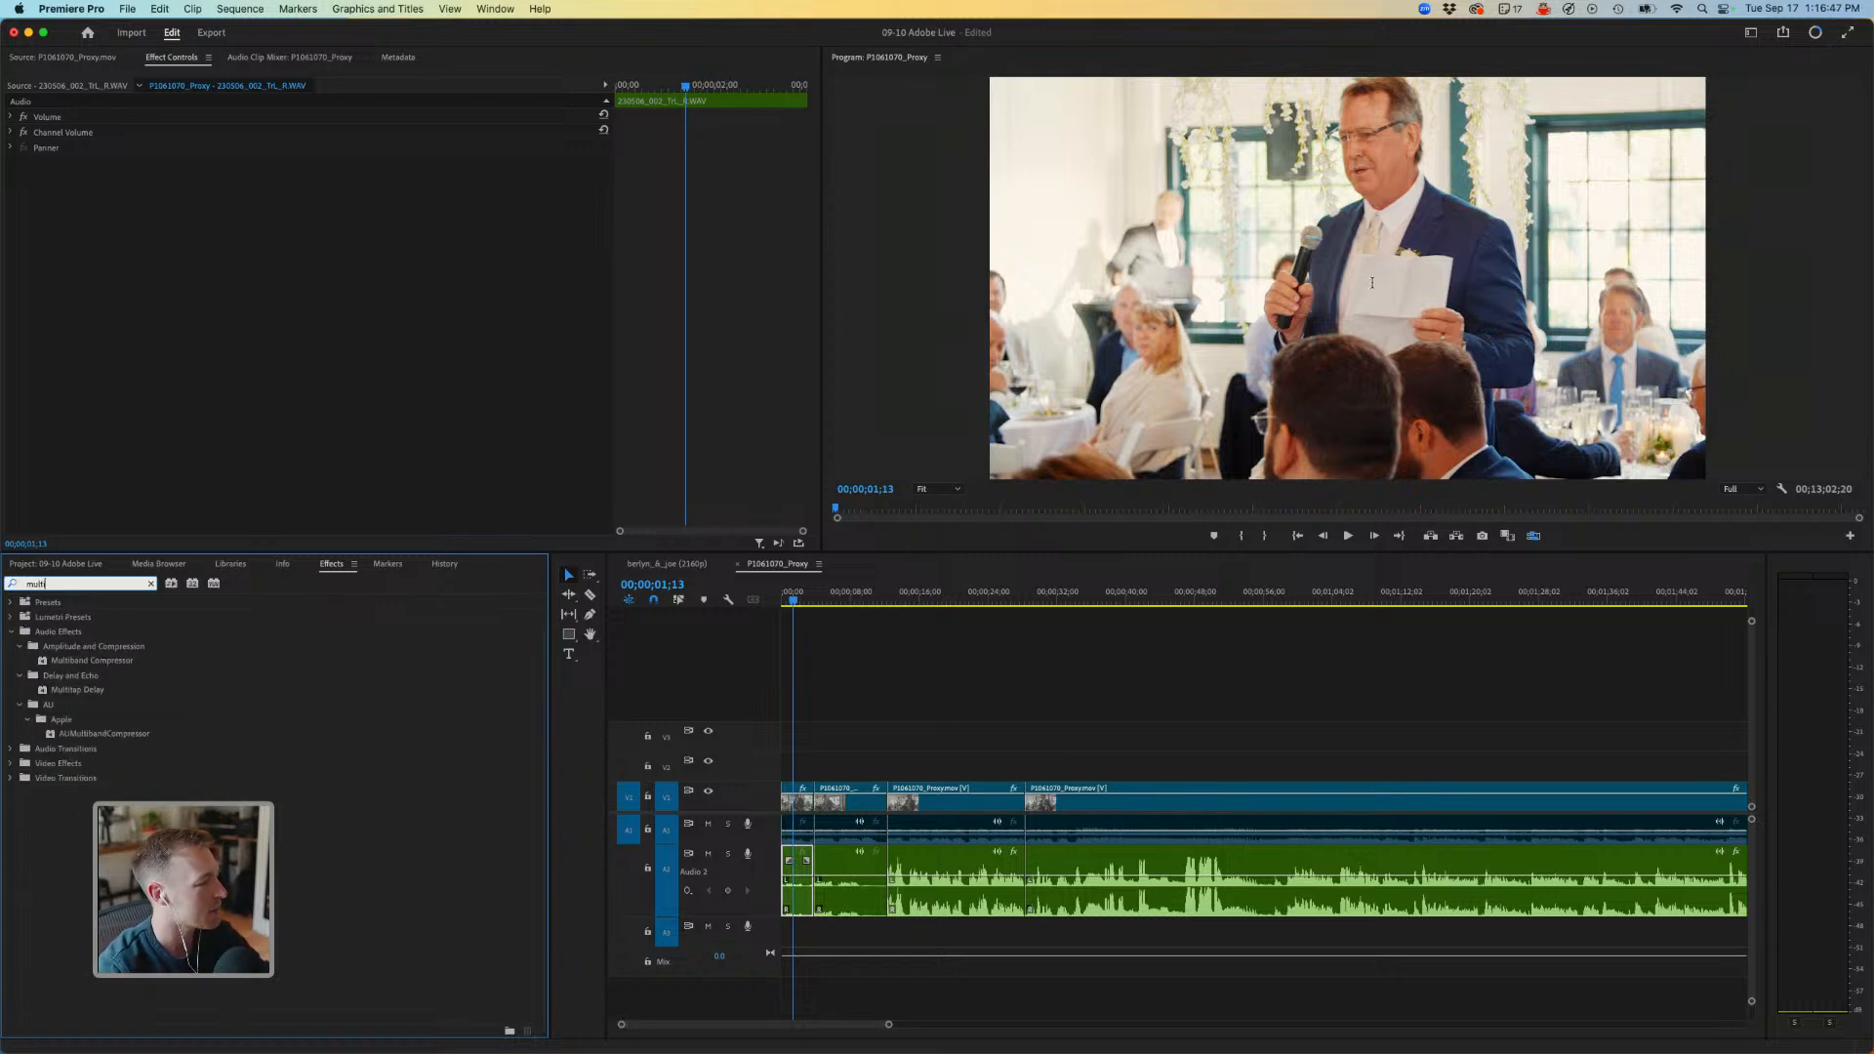
pyautogui.moveTo(91, 660); pyautogui.dragTo(796, 874)
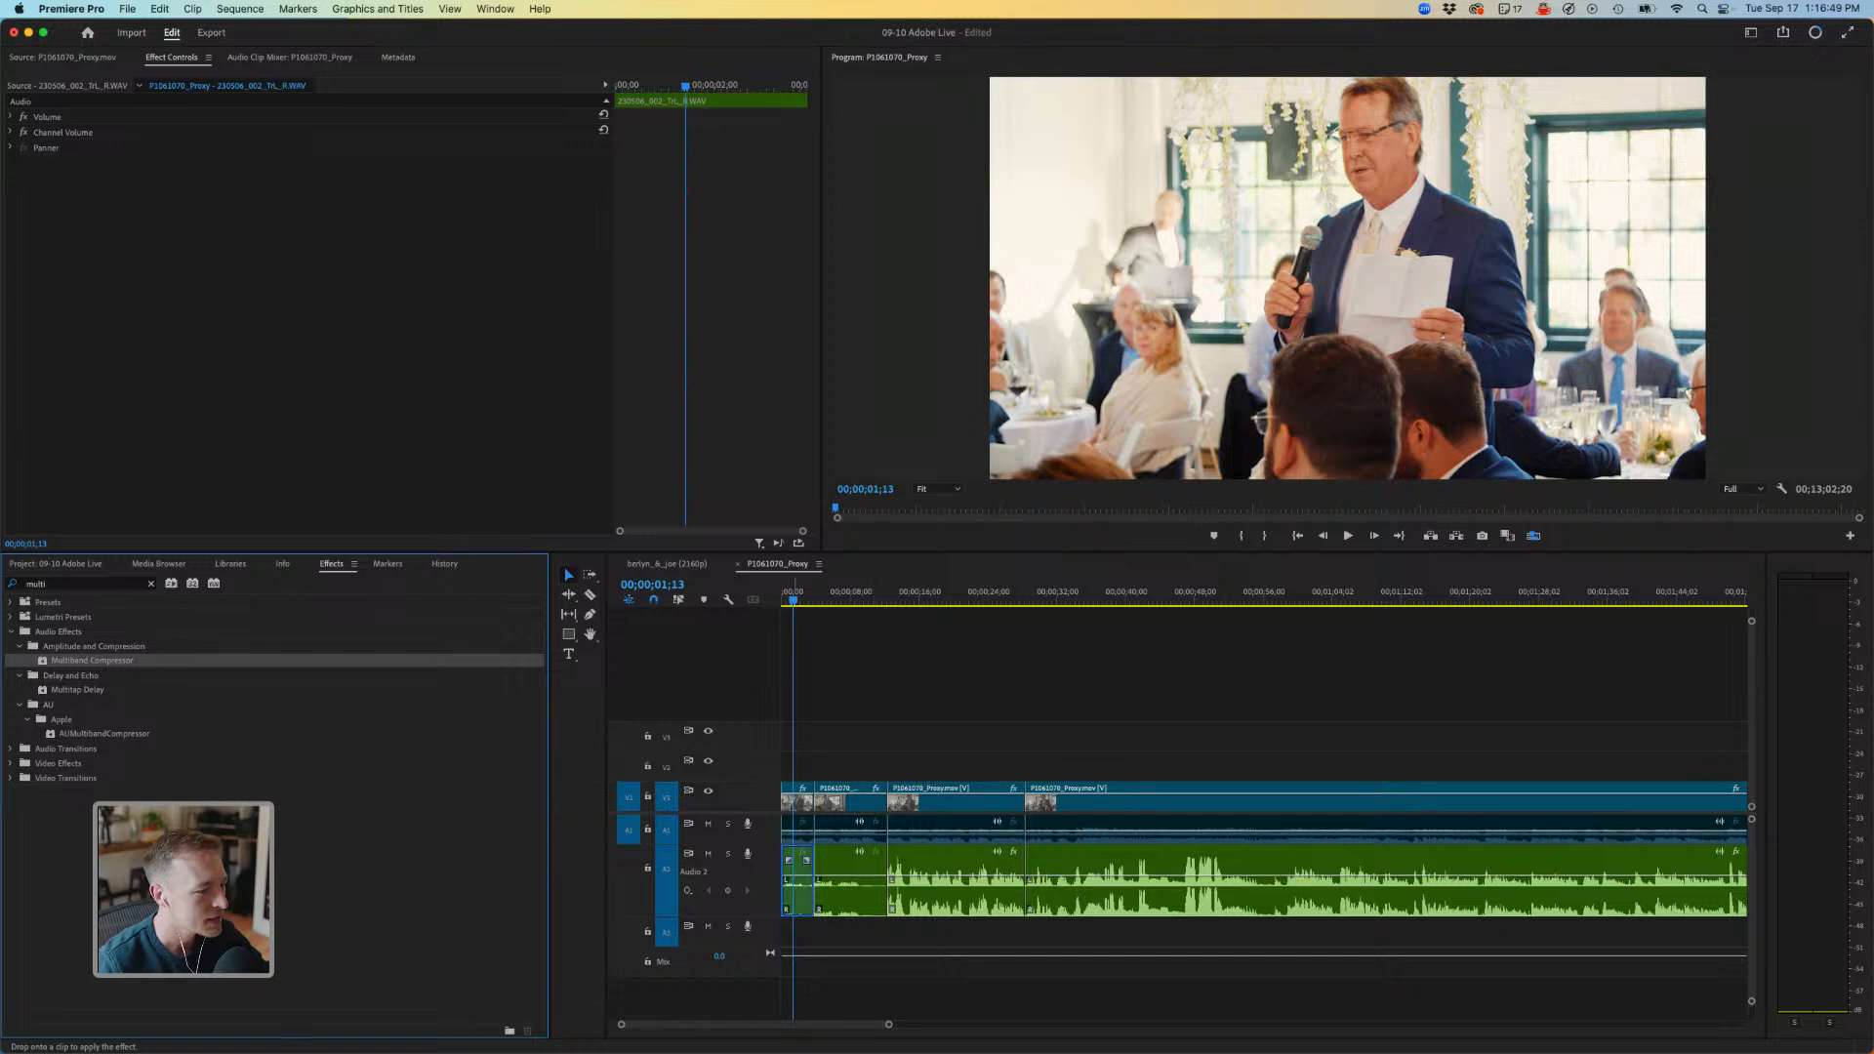
# Load the Broadcast preset in the Multiband Compressor and raise its output gain to 18 dB during playback.
pyautogui.click(357, 178)
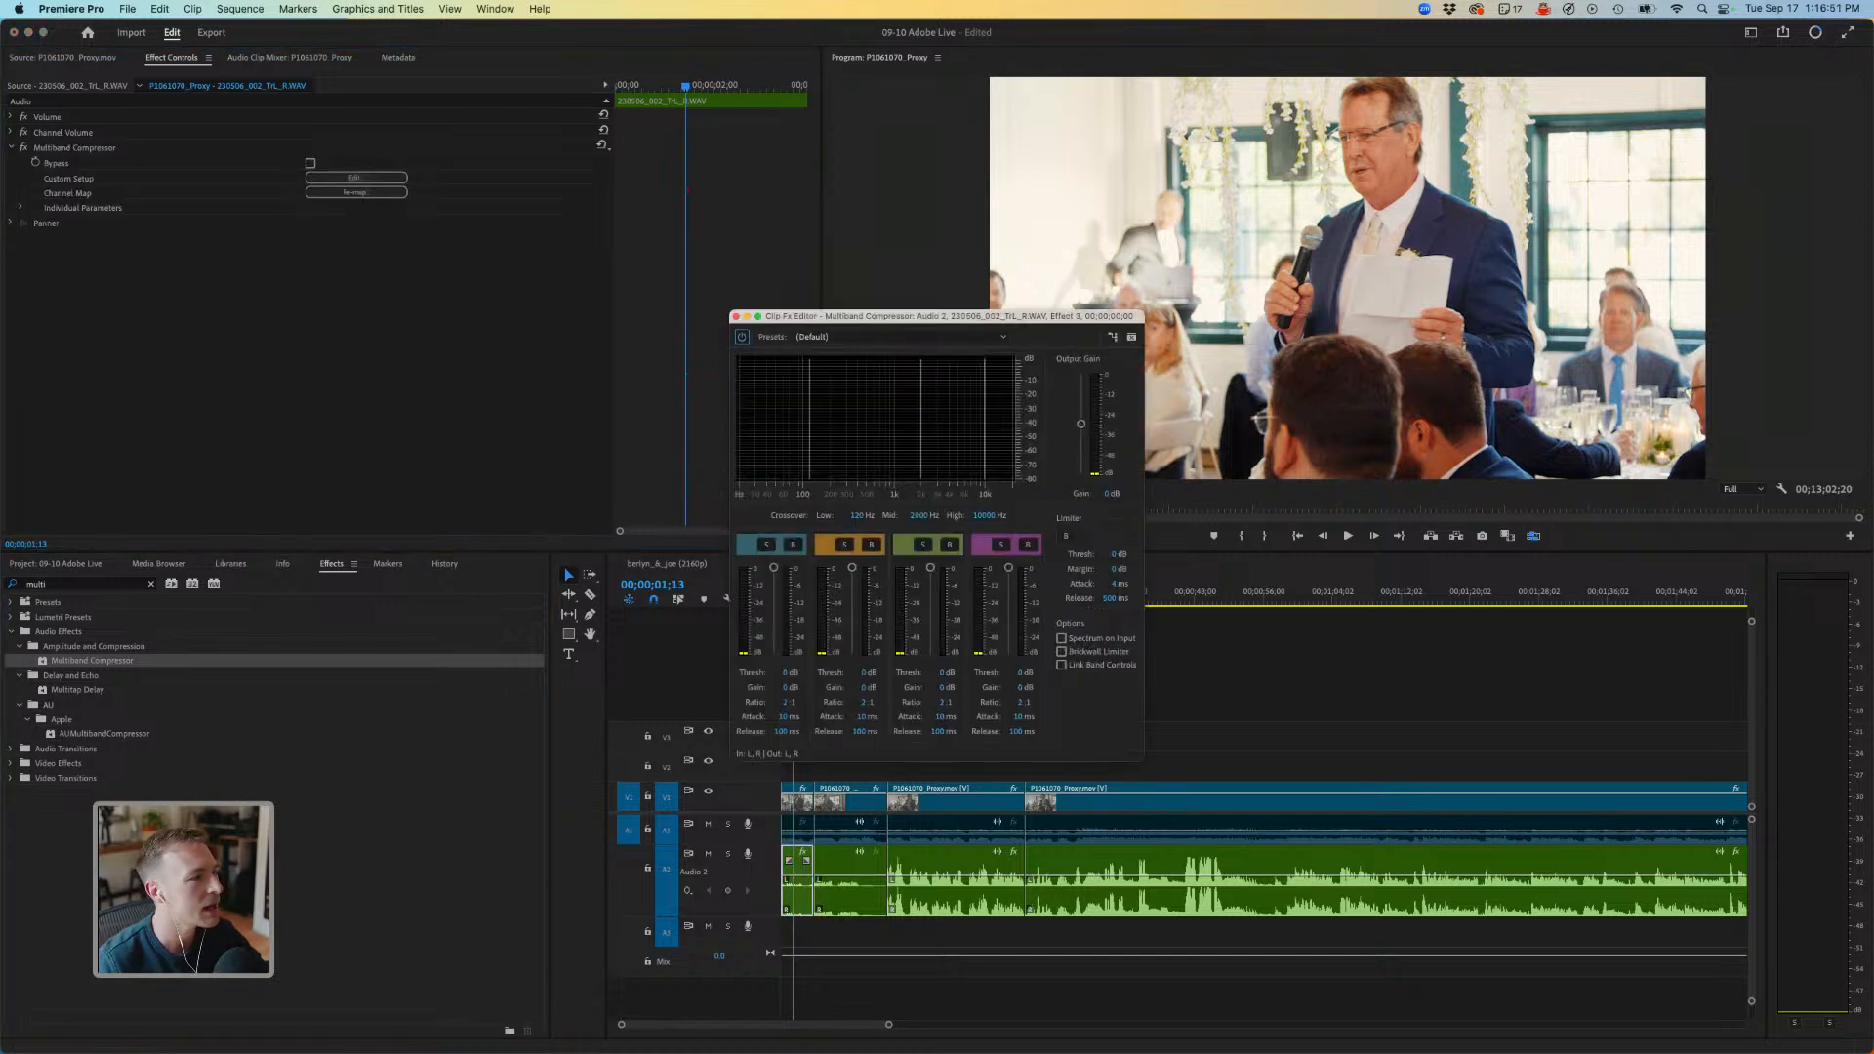
pyautogui.click(898, 336)
pyautogui.click(825, 368)
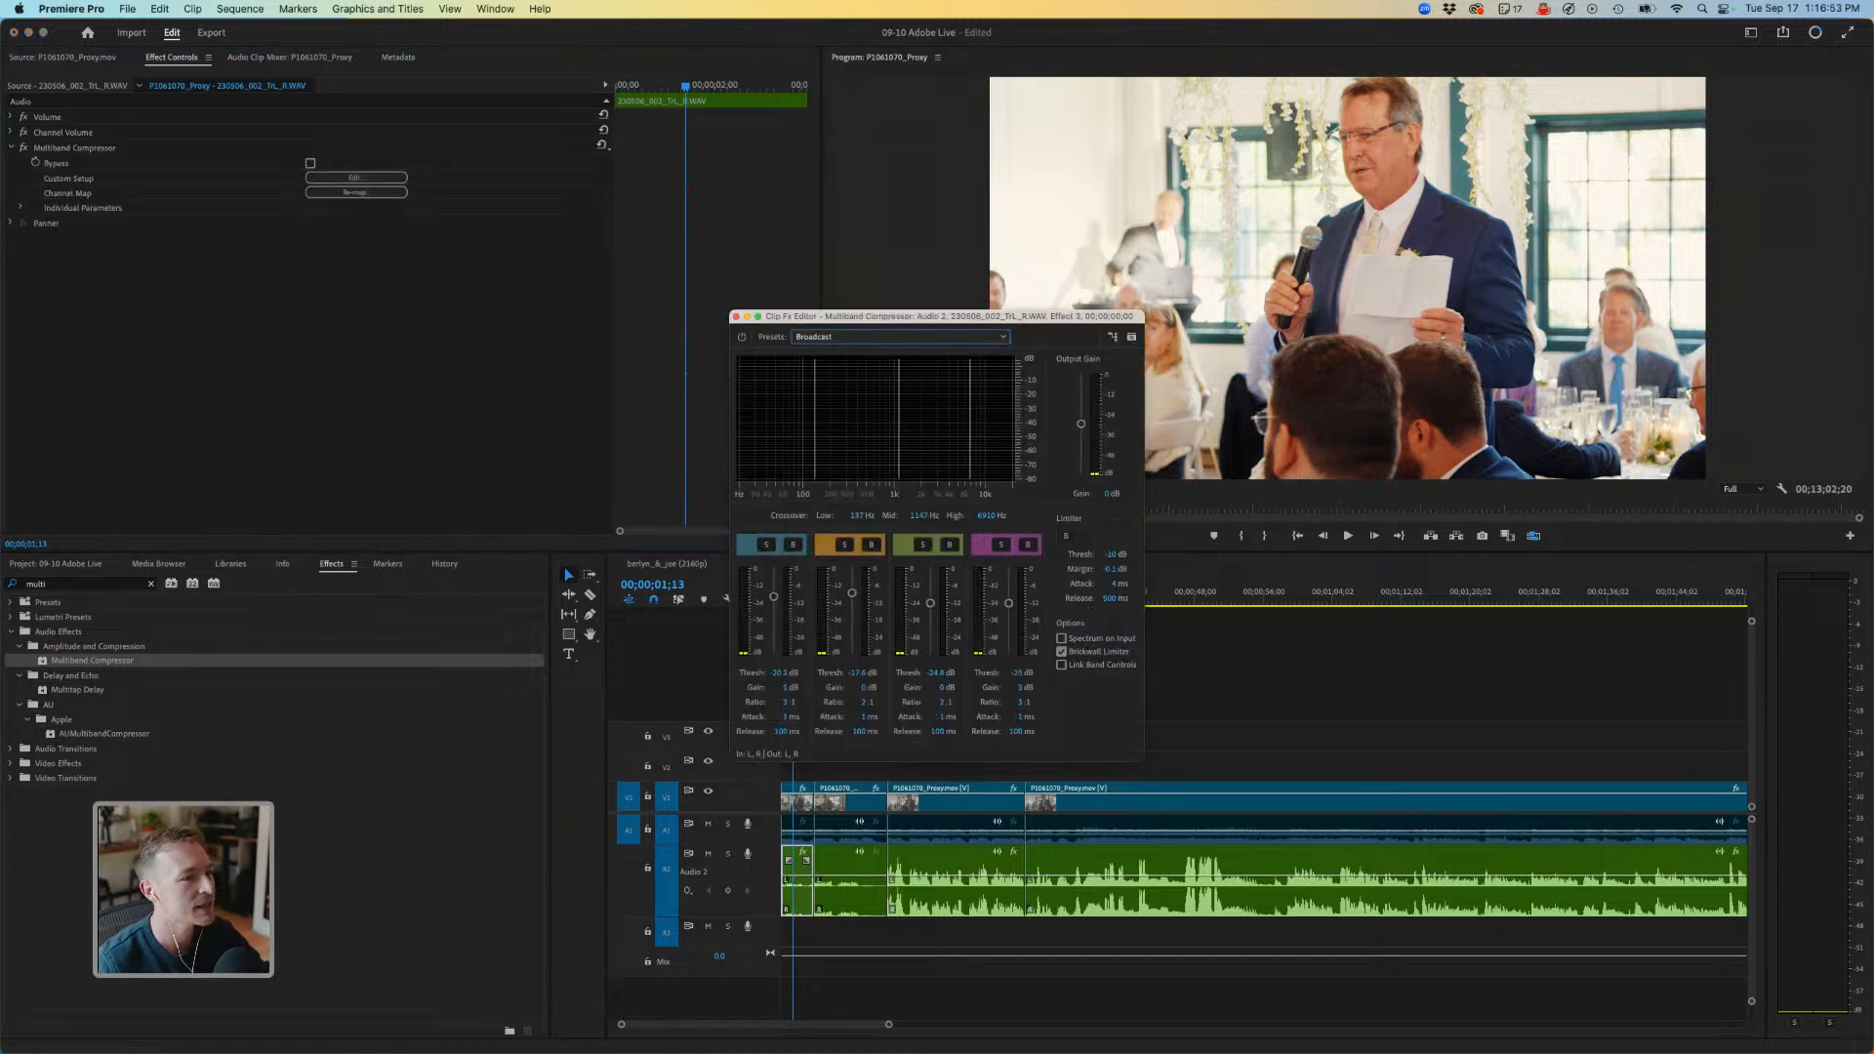
pyautogui.press('space')
pyautogui.moveTo(1081, 424); pyautogui.dragTo(1080, 376)
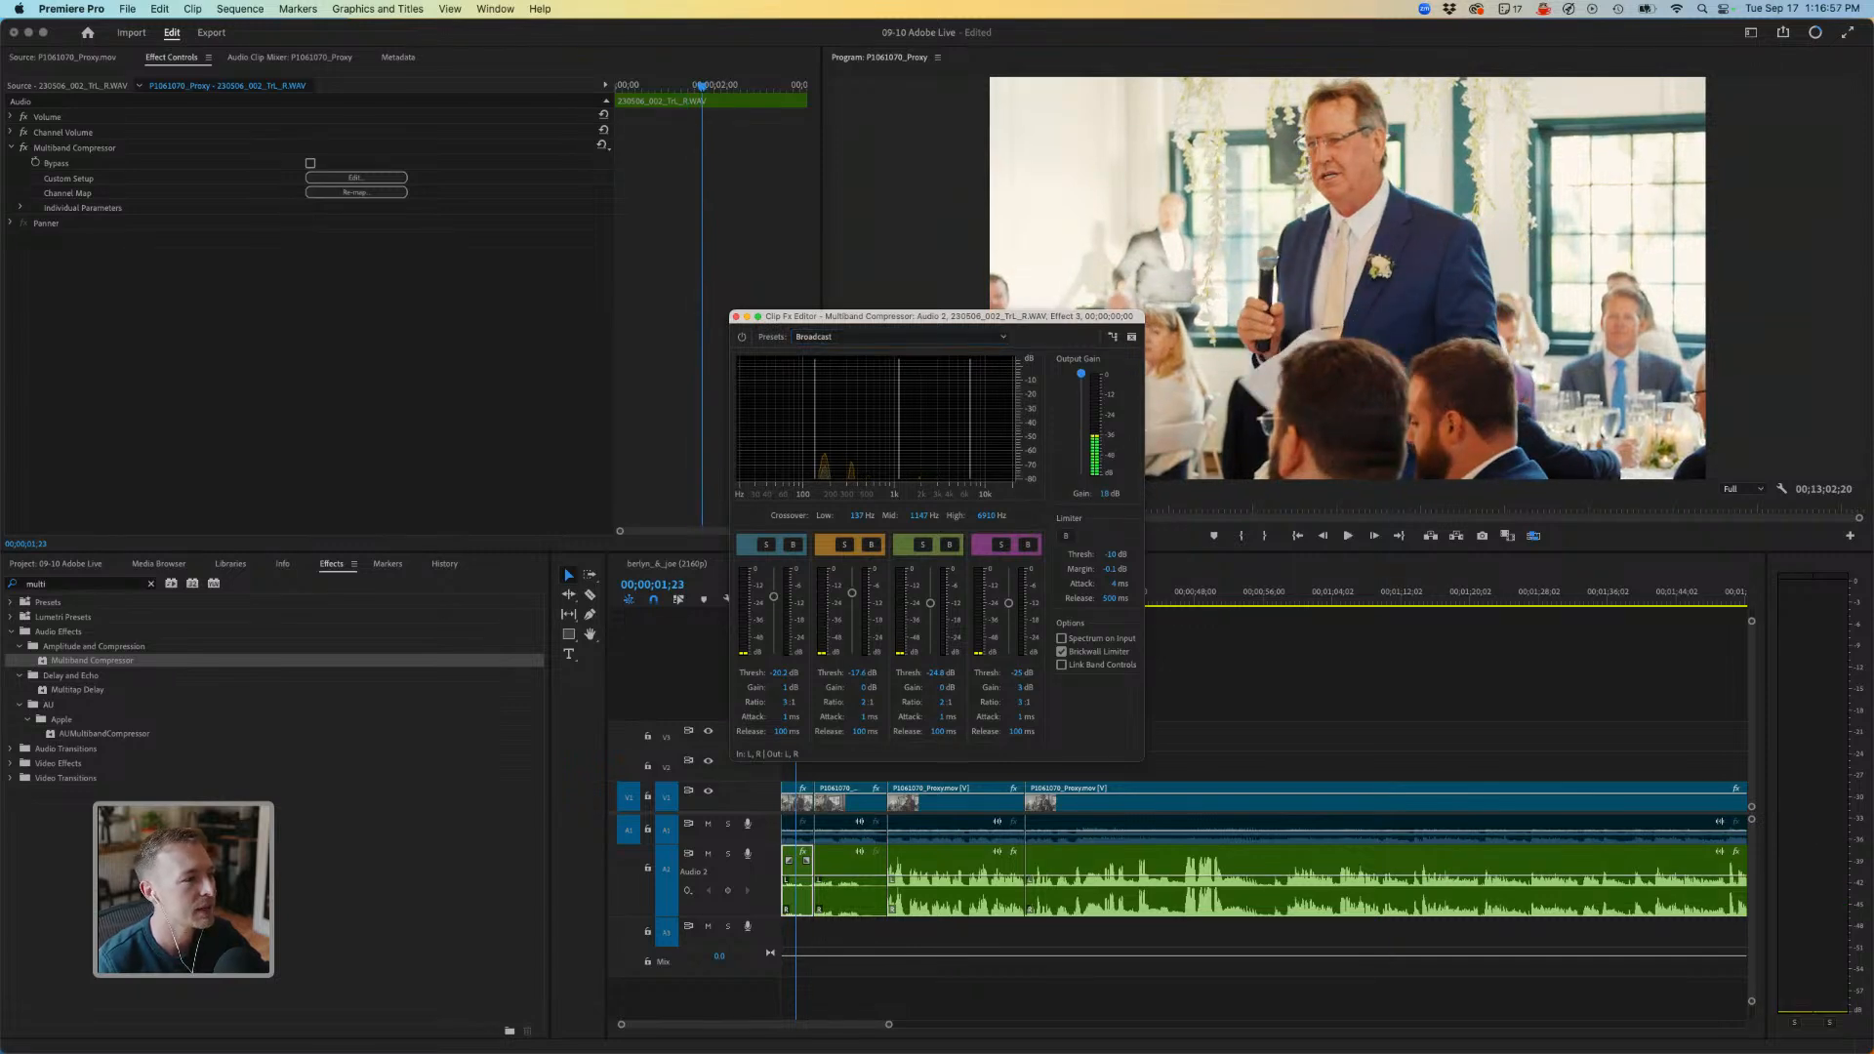
# Preview the compressed clip with the effect editor moved aside, raise the clip's volume line, and replay it from the start.
pyautogui.moveTo(878, 315); pyautogui.dragTo(437, 227)
pyautogui.press('space')
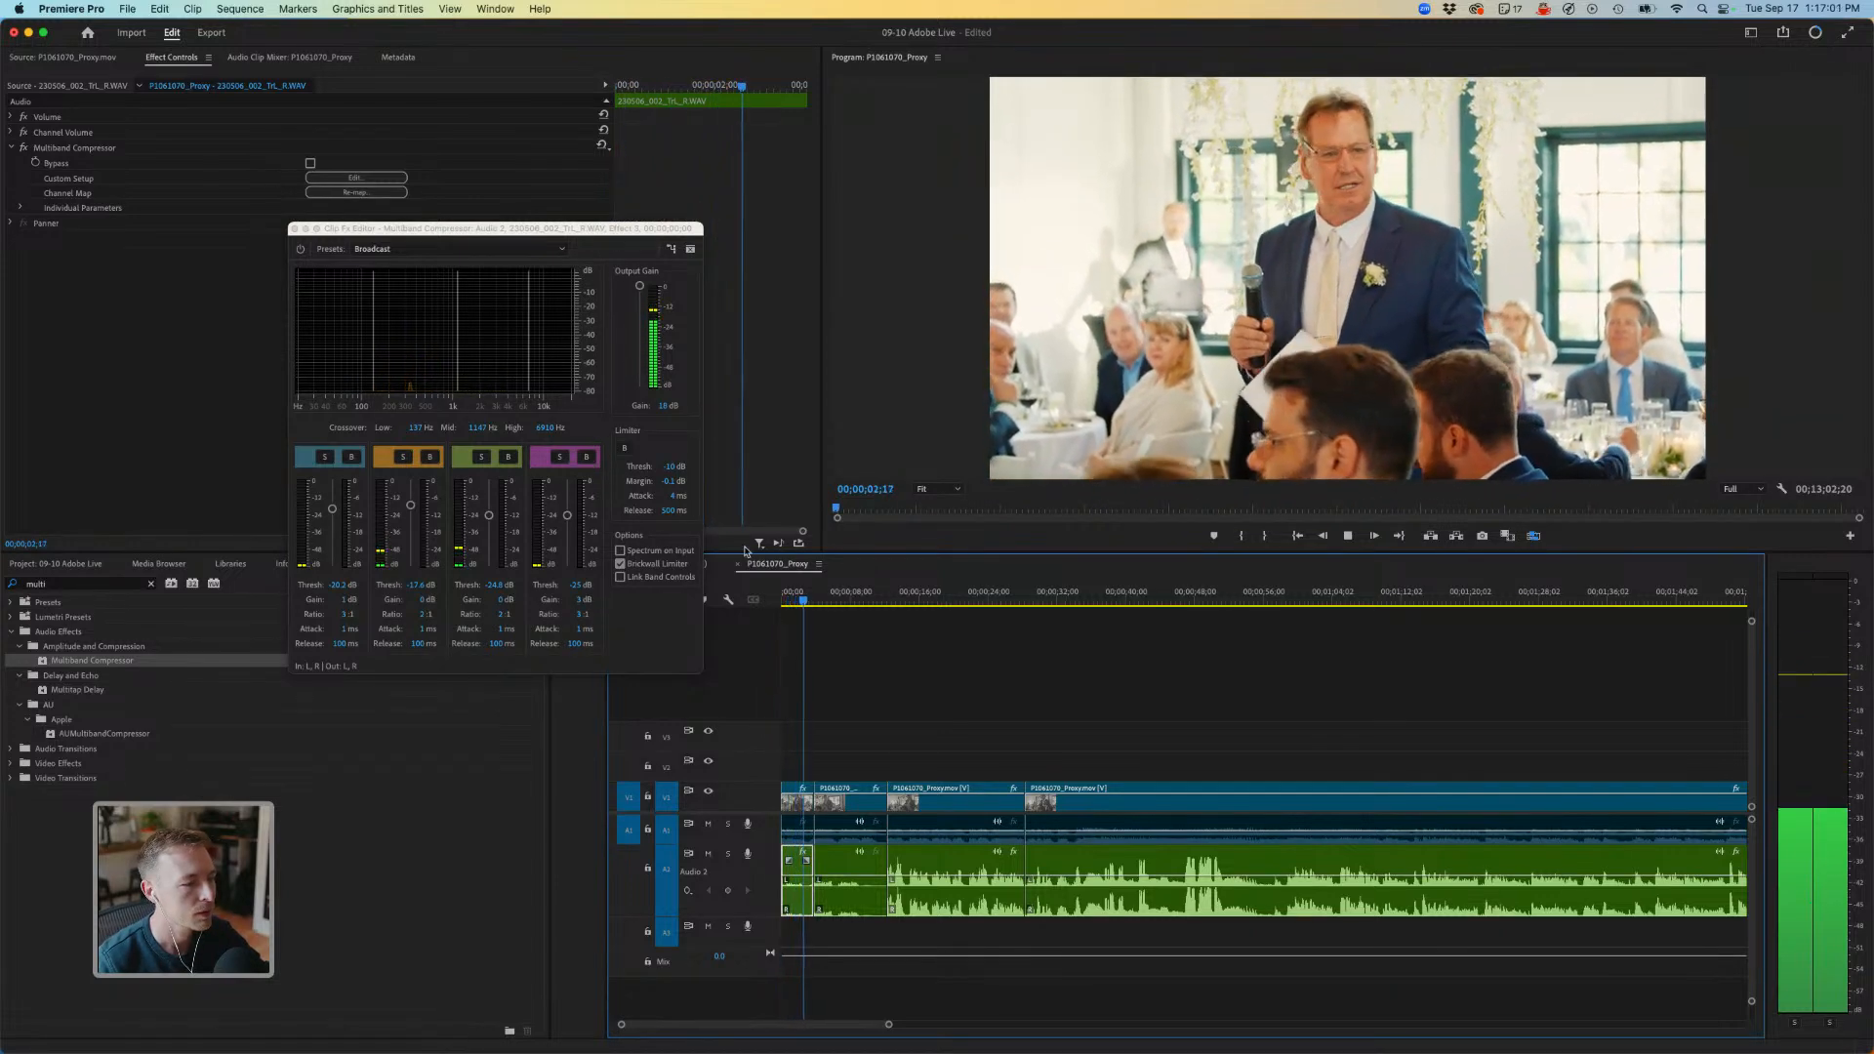
pyautogui.press('space')
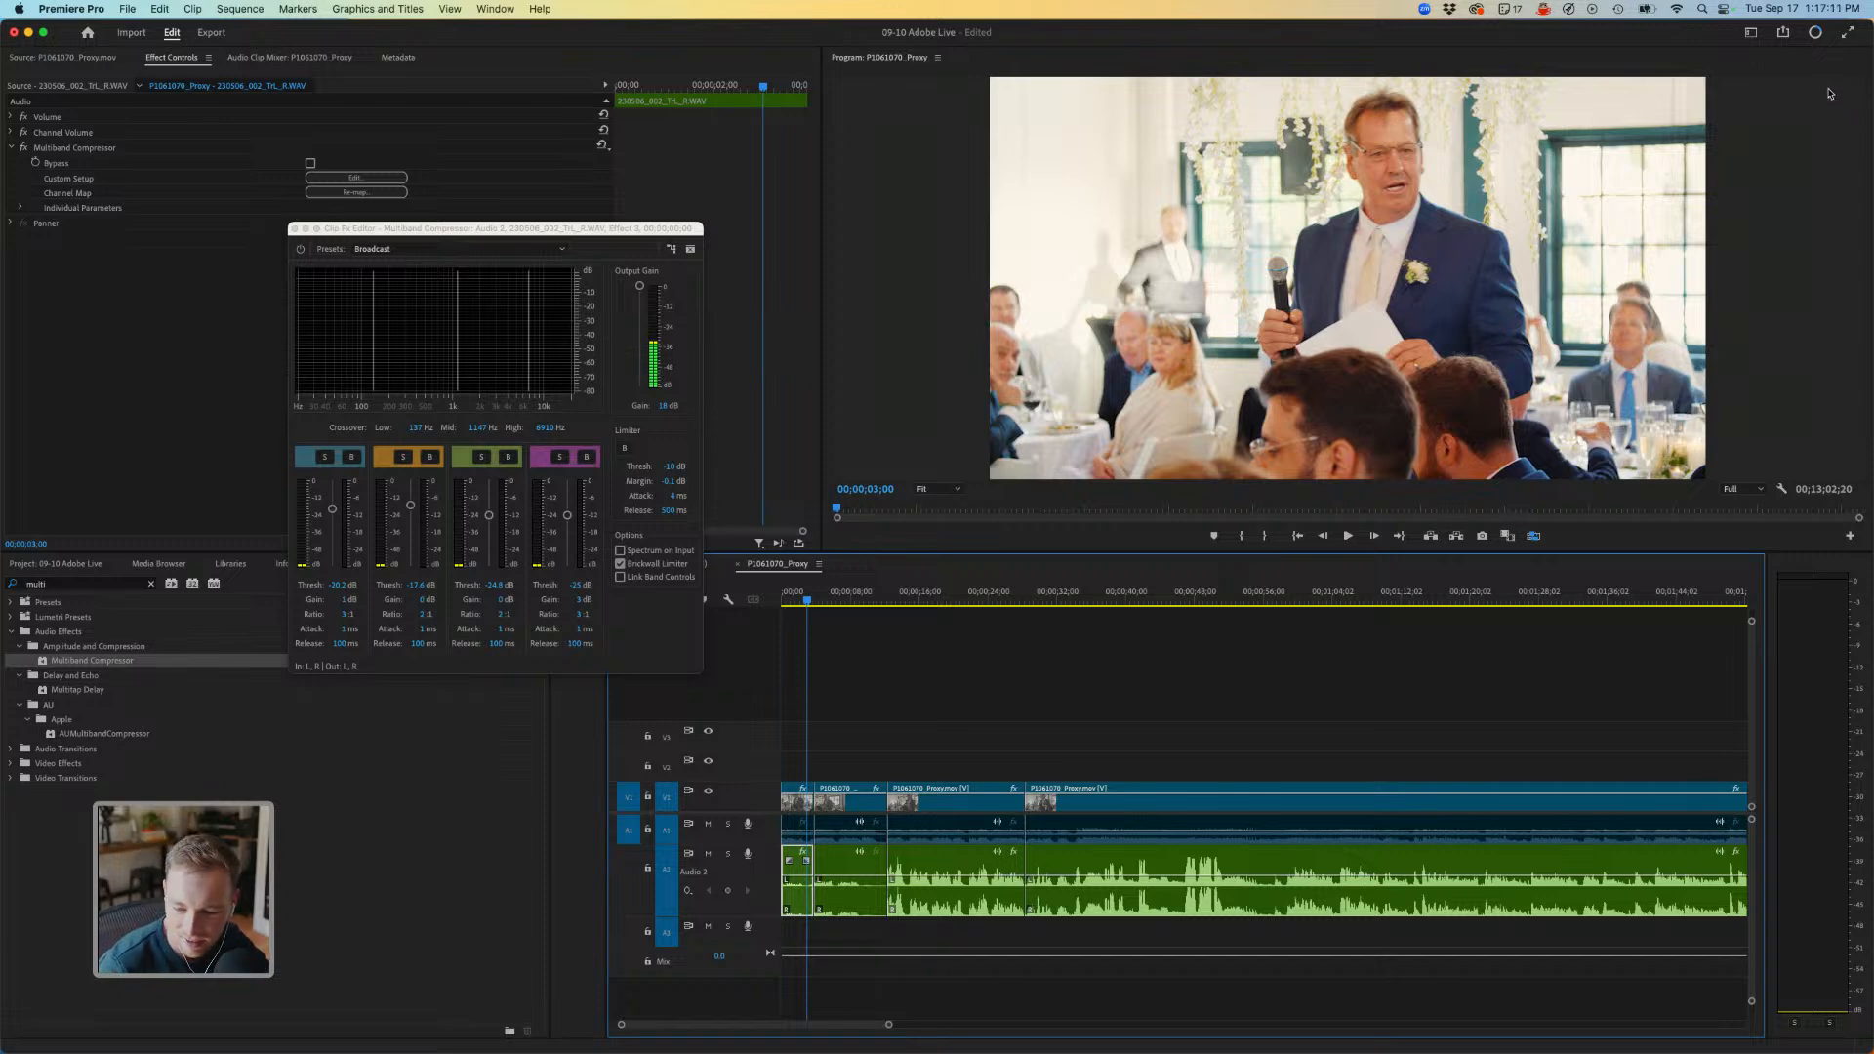
pyautogui.press('space')
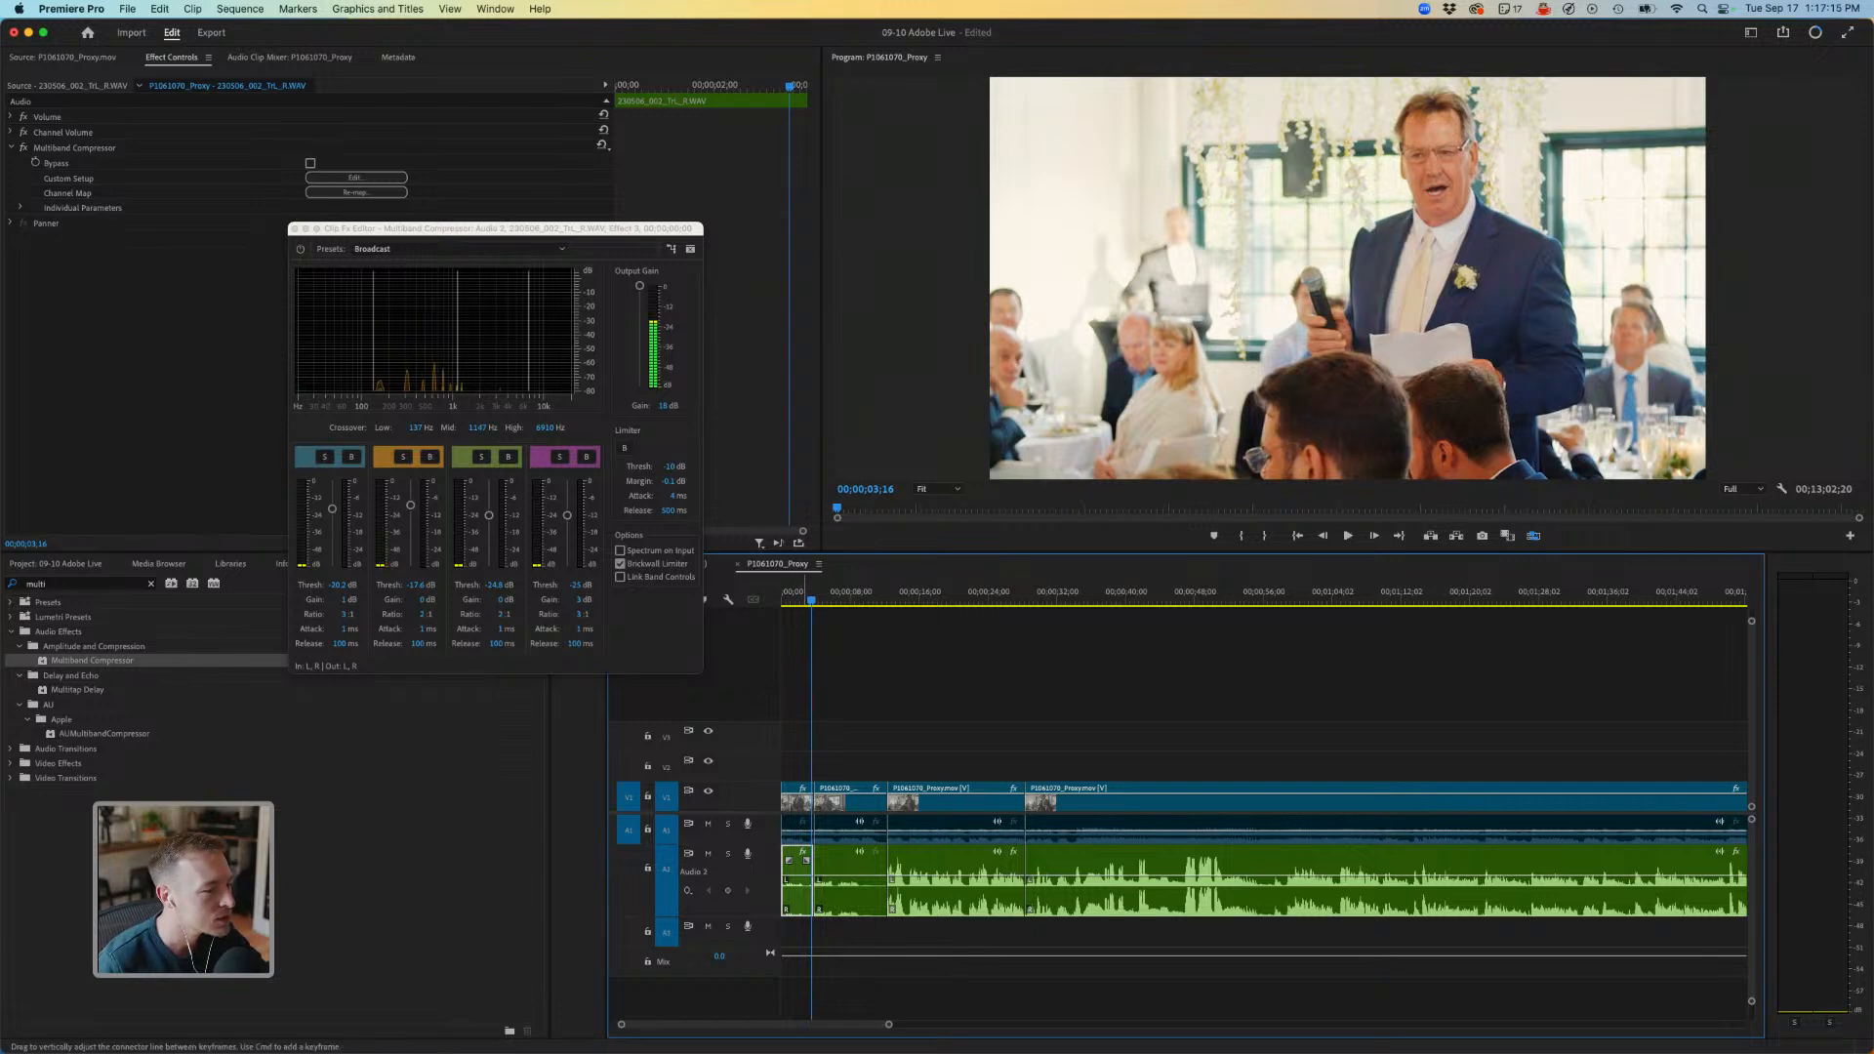
pyautogui.moveTo(798, 875); pyautogui.dragTo(796, 860)
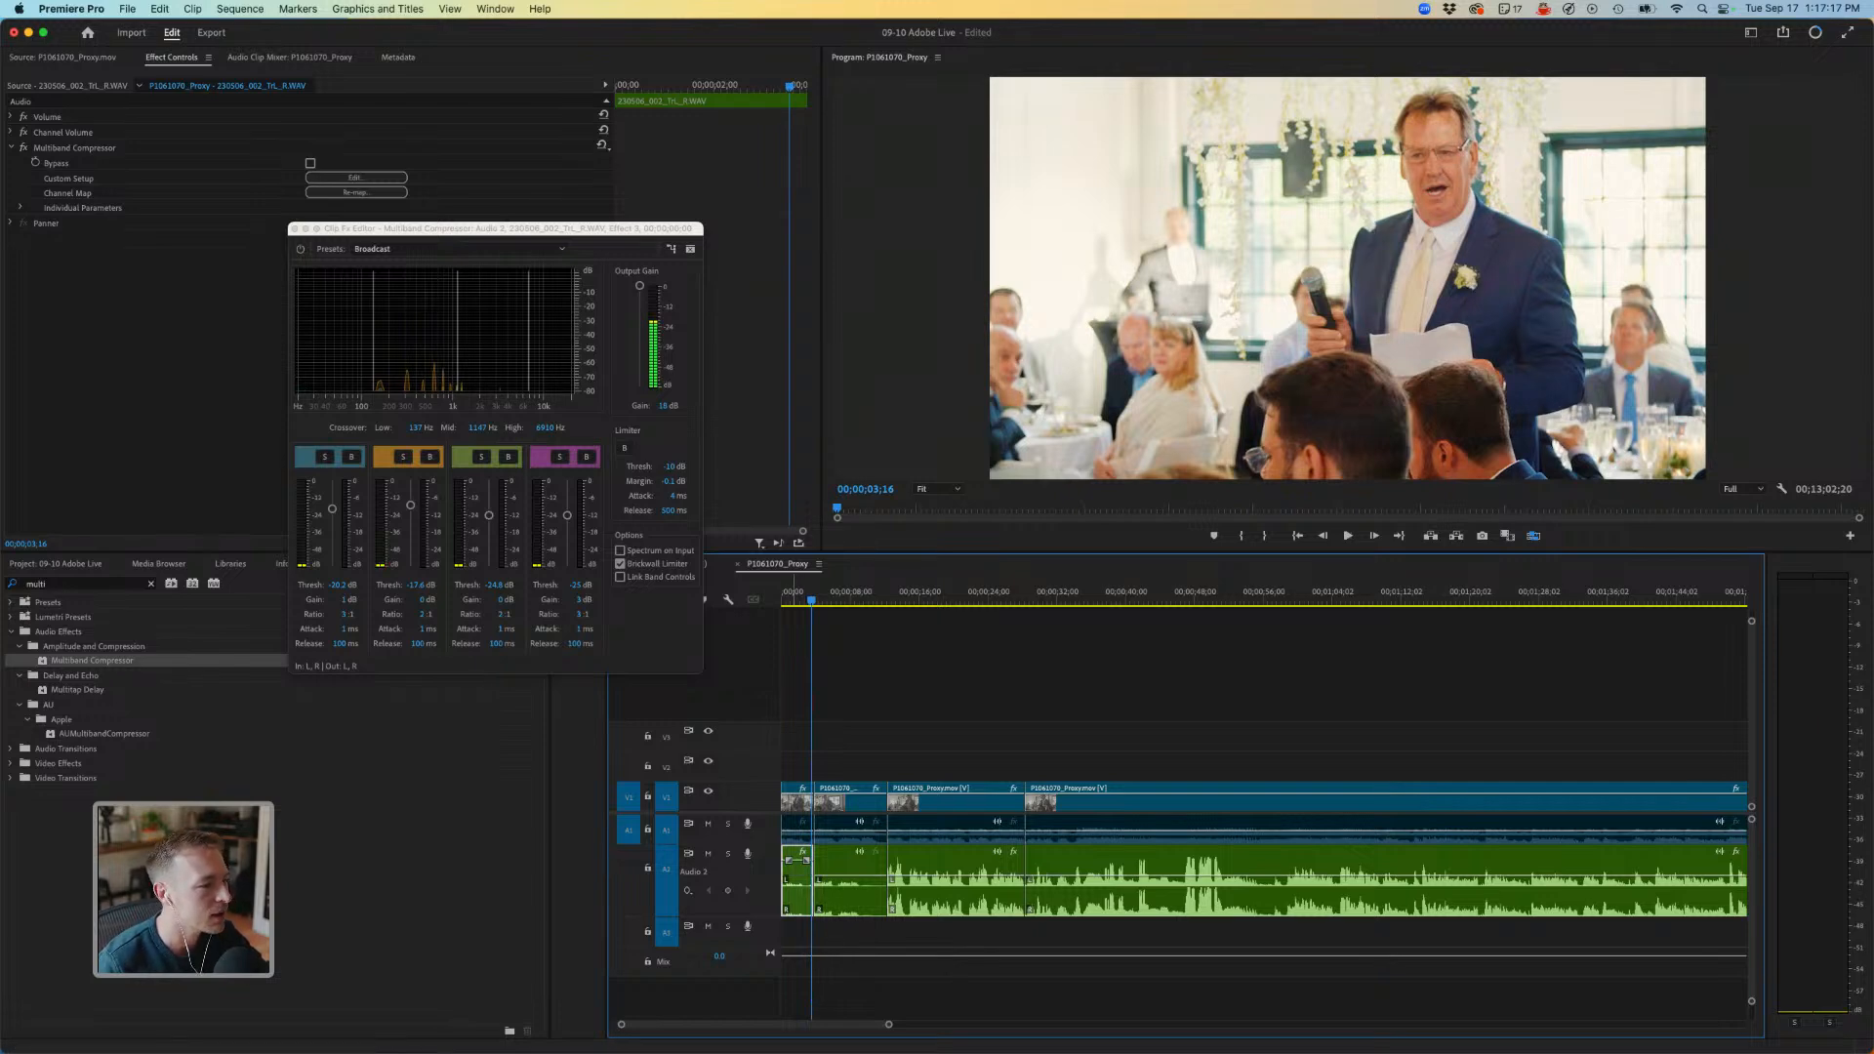
pyautogui.press('Home')
pyautogui.press('space')
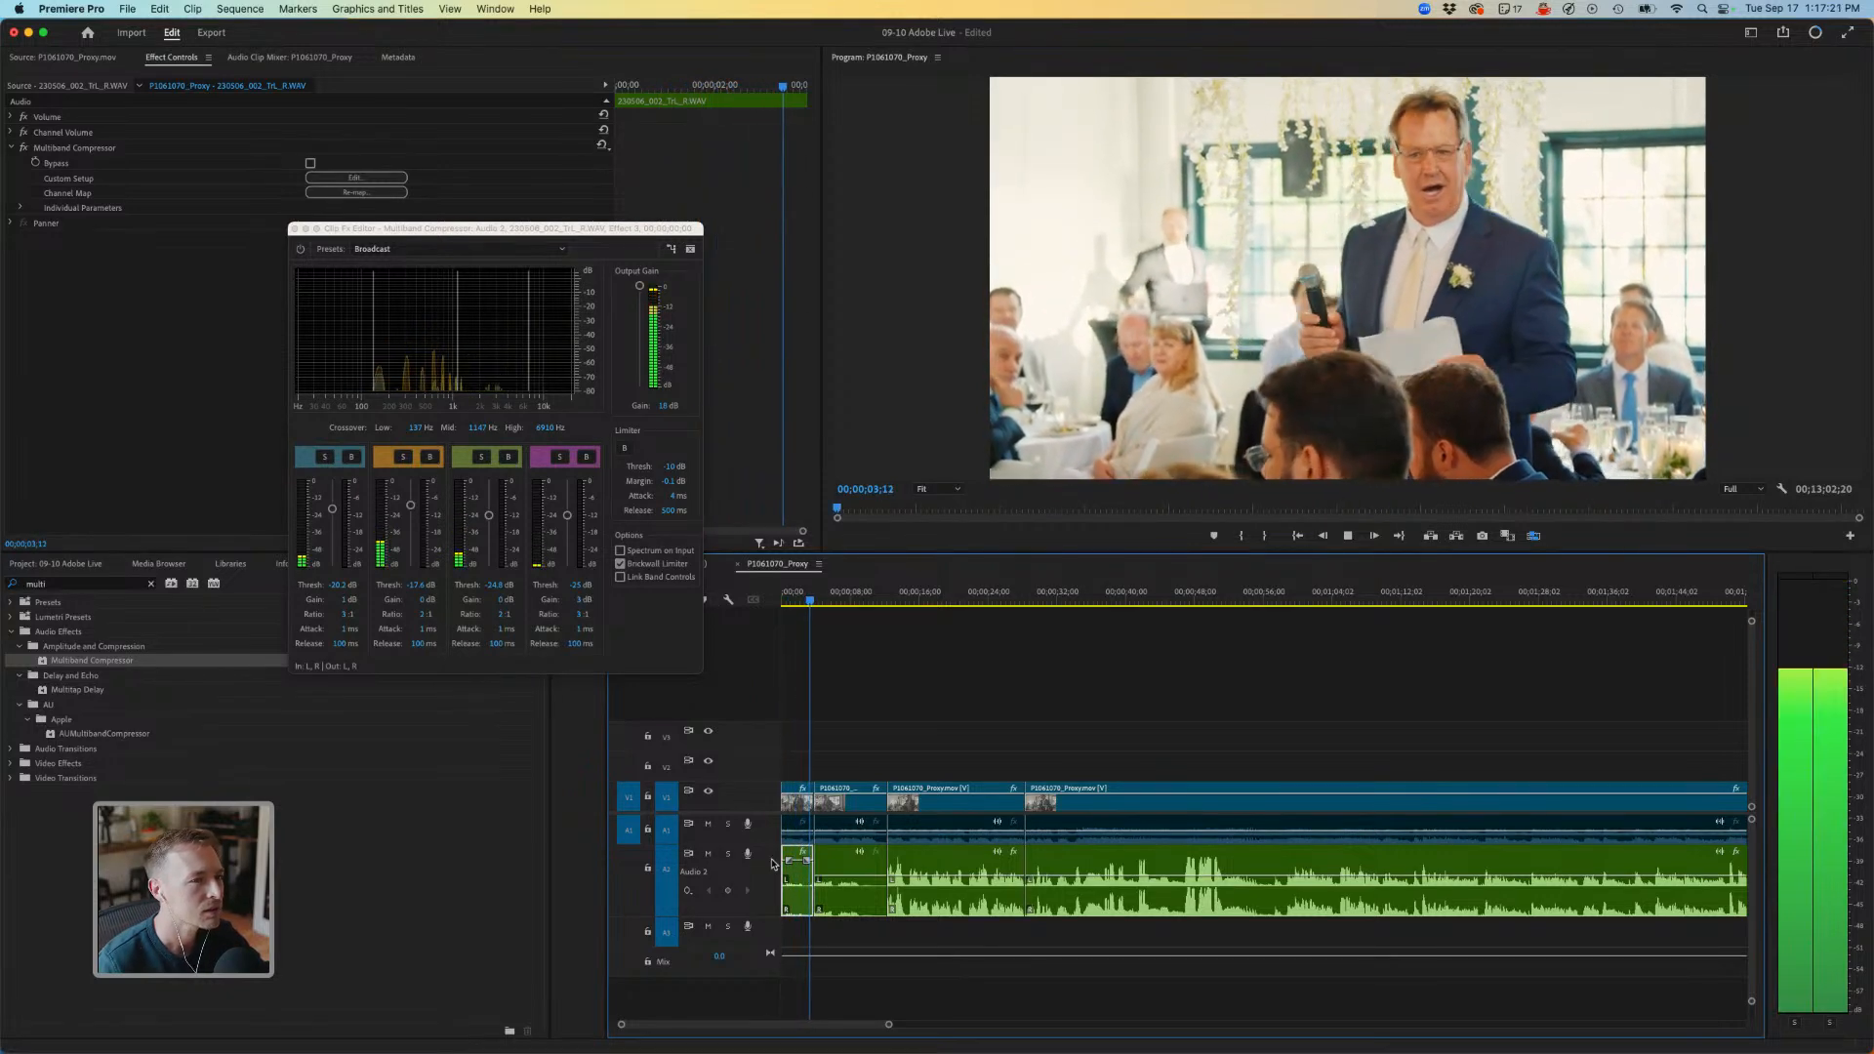
# Split the first clip on all tracks just before the three-second mark and delete its short tail, leaving a gap.
pyautogui.press('=')
pyautogui.press('=')
pyautogui.press('space')
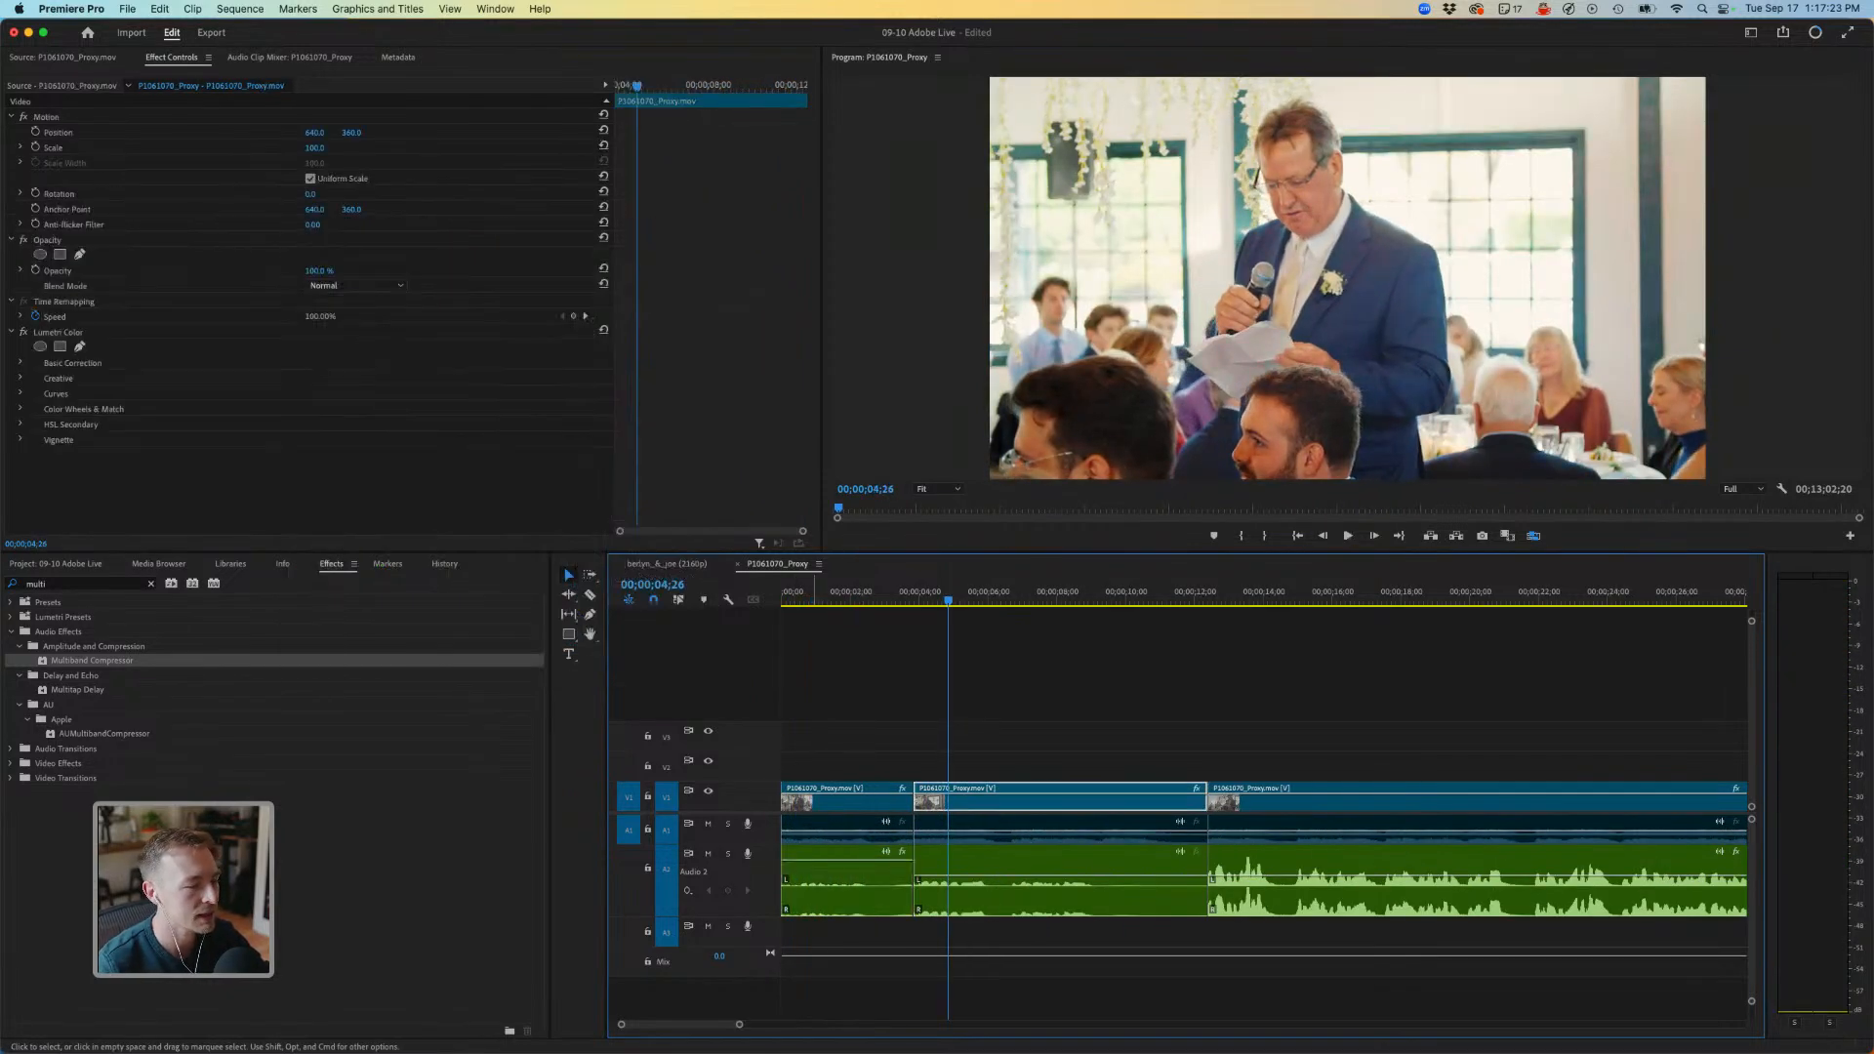
pyautogui.press('c')
pyautogui.keyDown('shift'); pyautogui.click(881, 830); pyautogui.keyUp('shift')
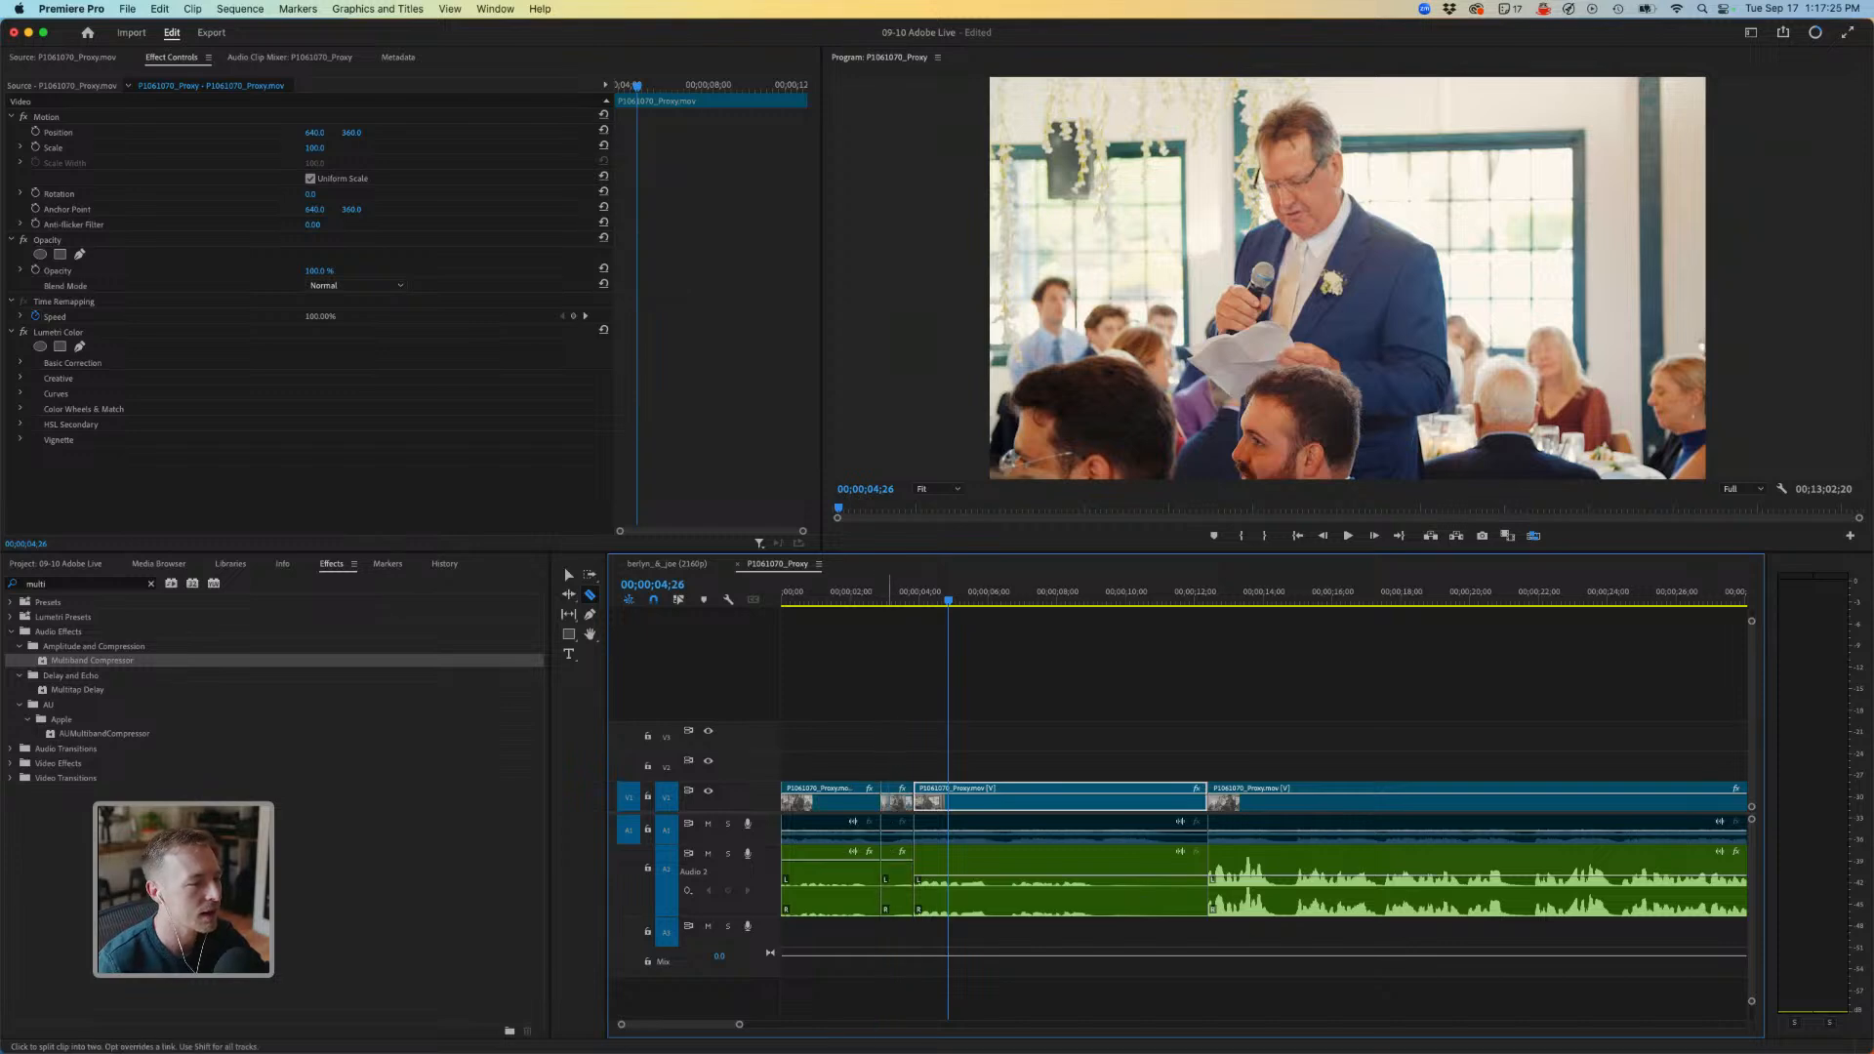
pyautogui.click(886, 591)
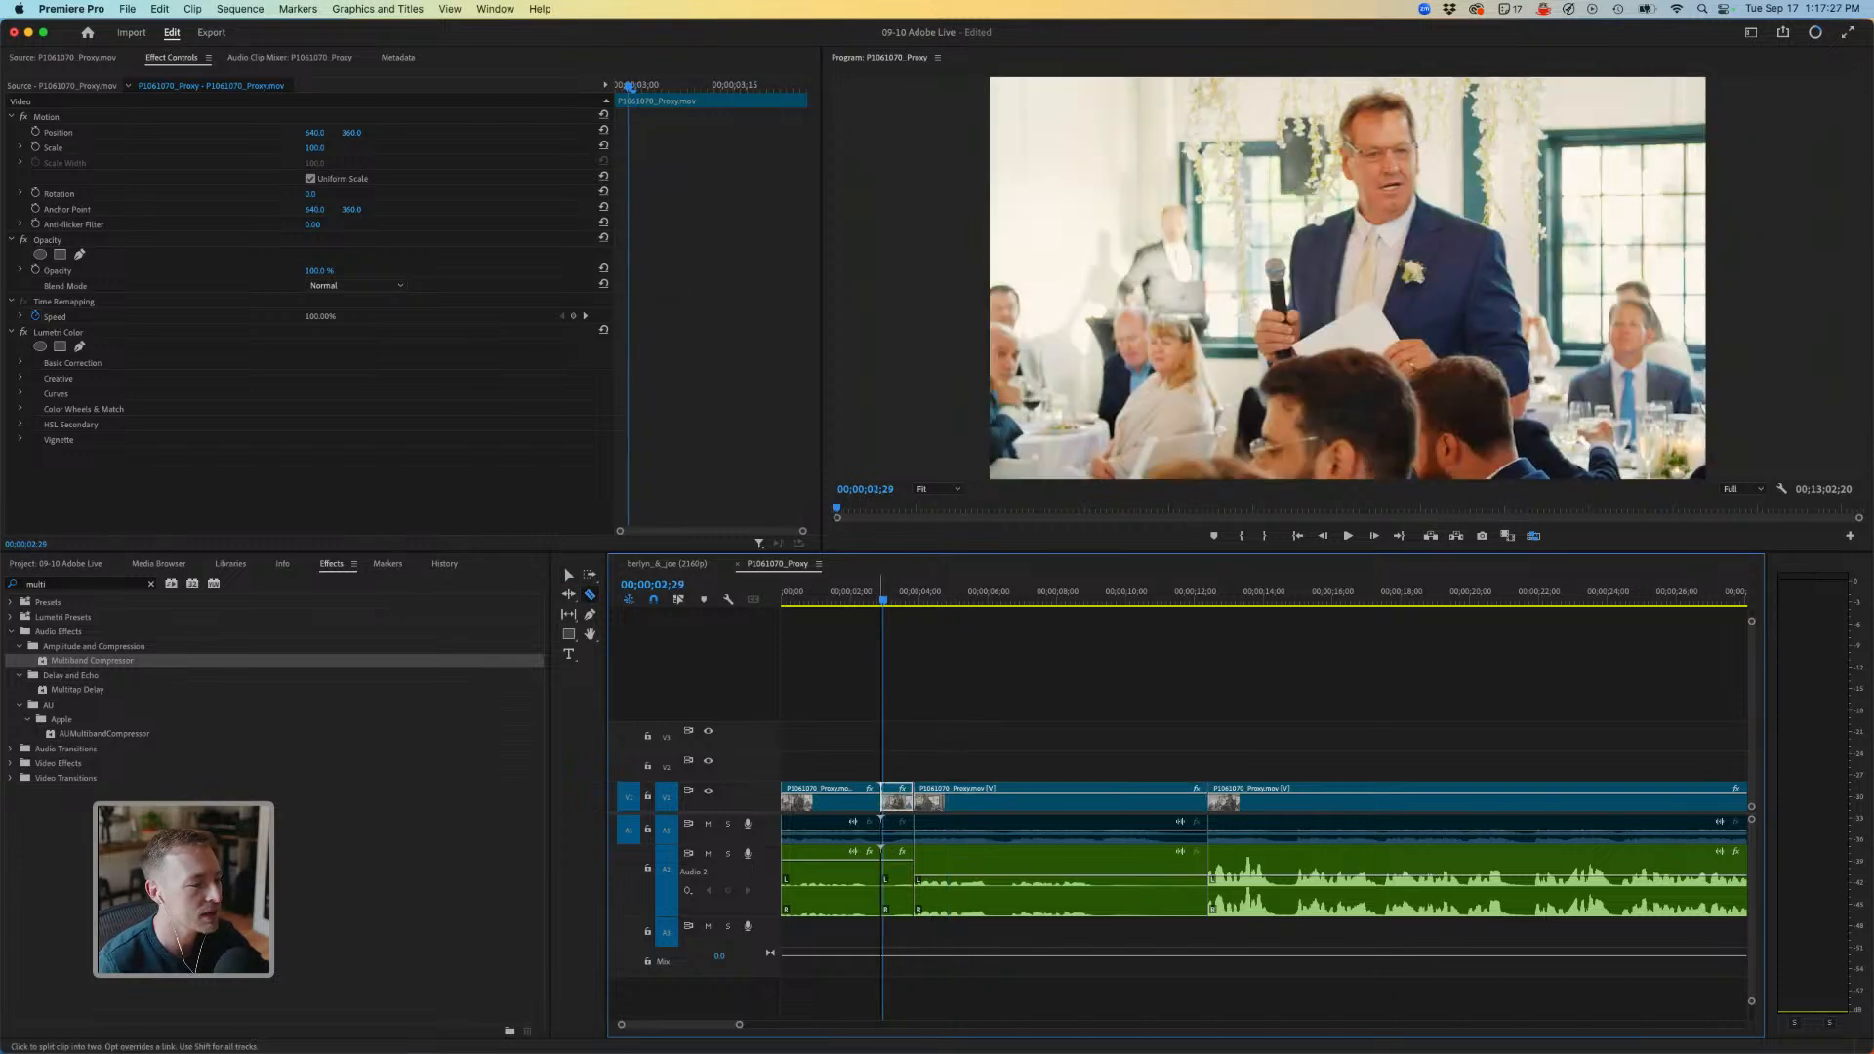
pyautogui.press('v')
pyautogui.press('space')
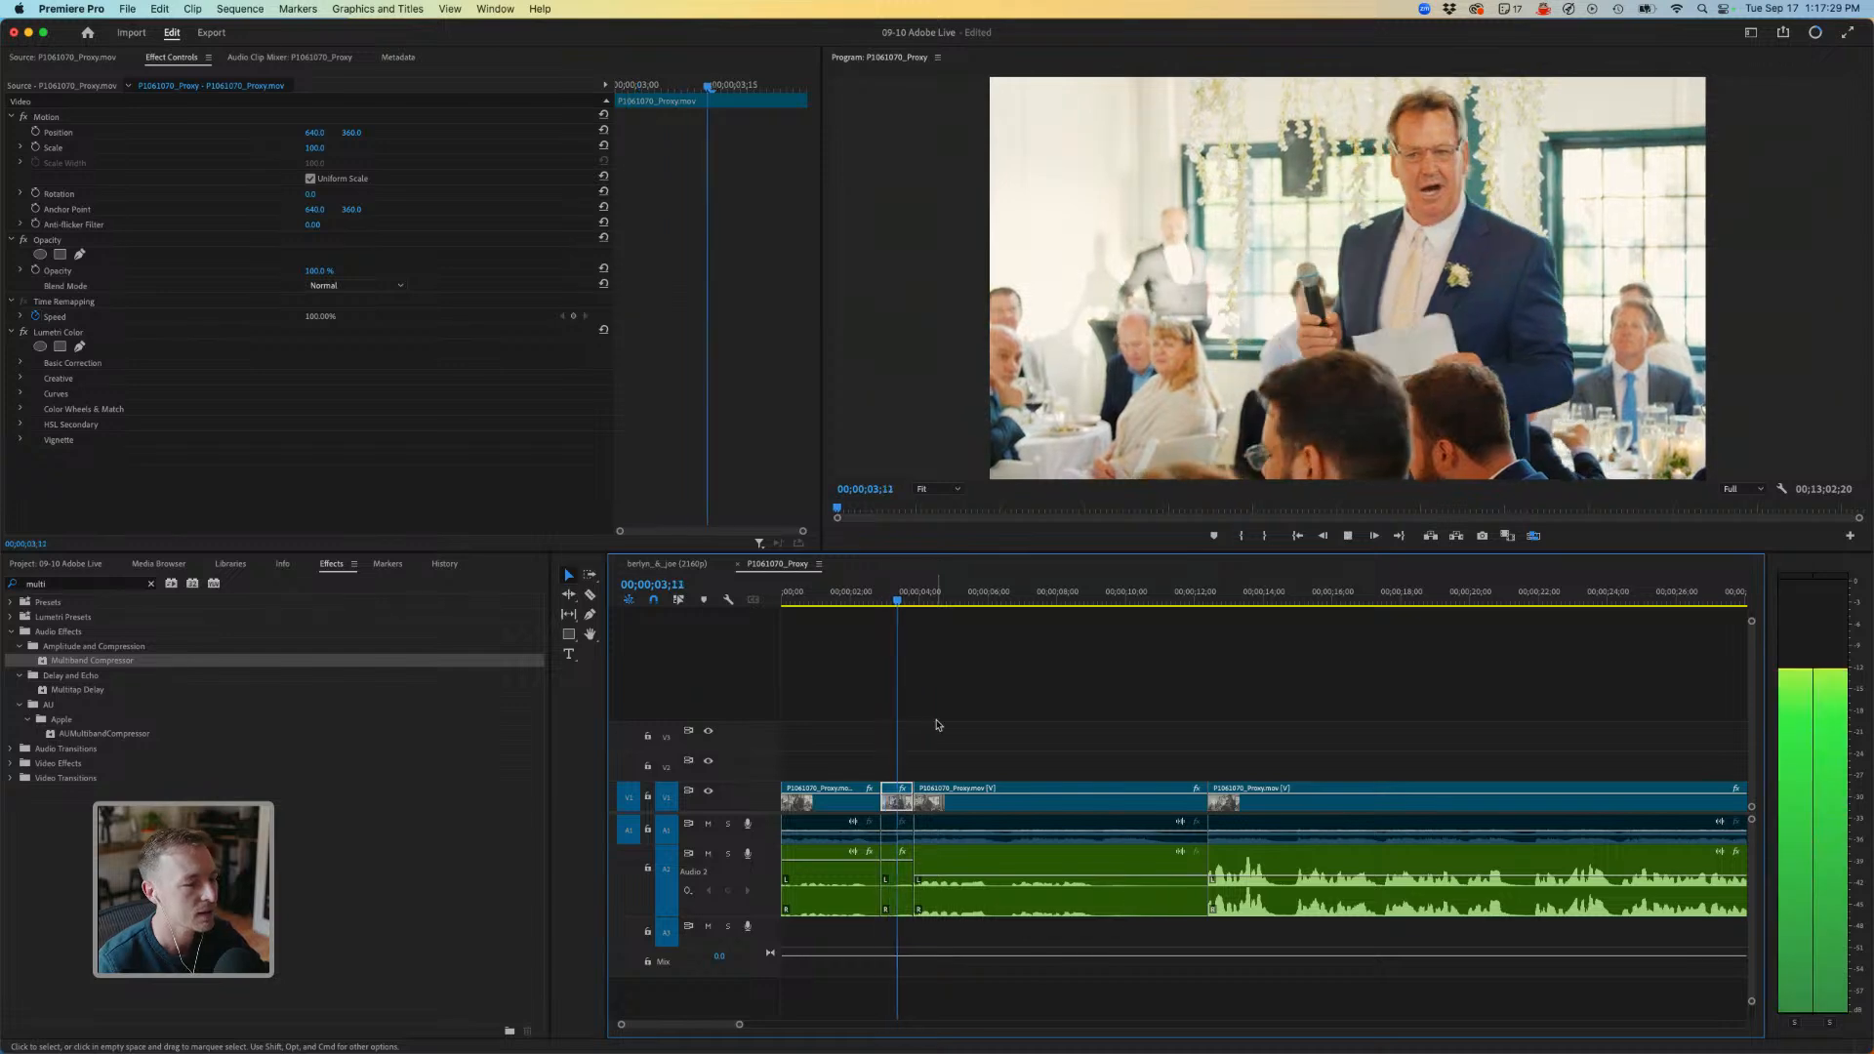
pyautogui.press('space')
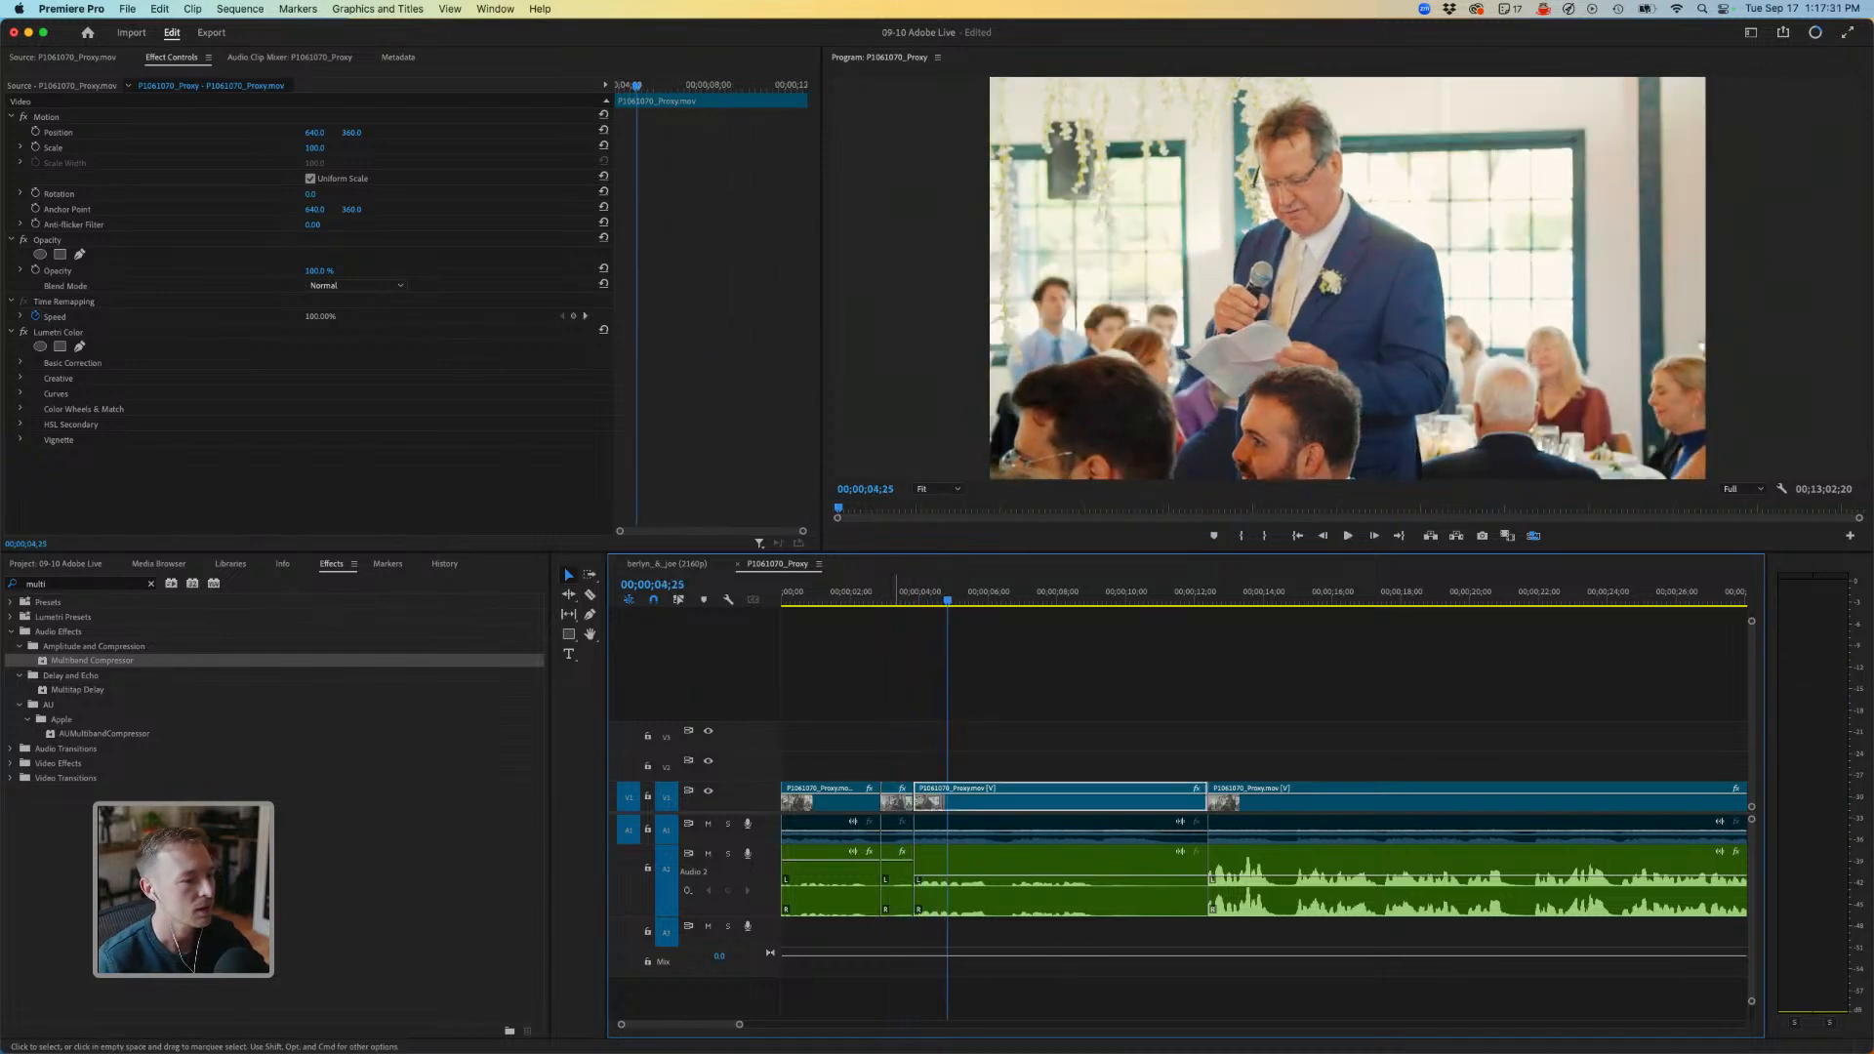
pyautogui.press('Delete')
# Play back the trimmed opening from the sequence start.
pyautogui.press('Home')
pyautogui.press('space')
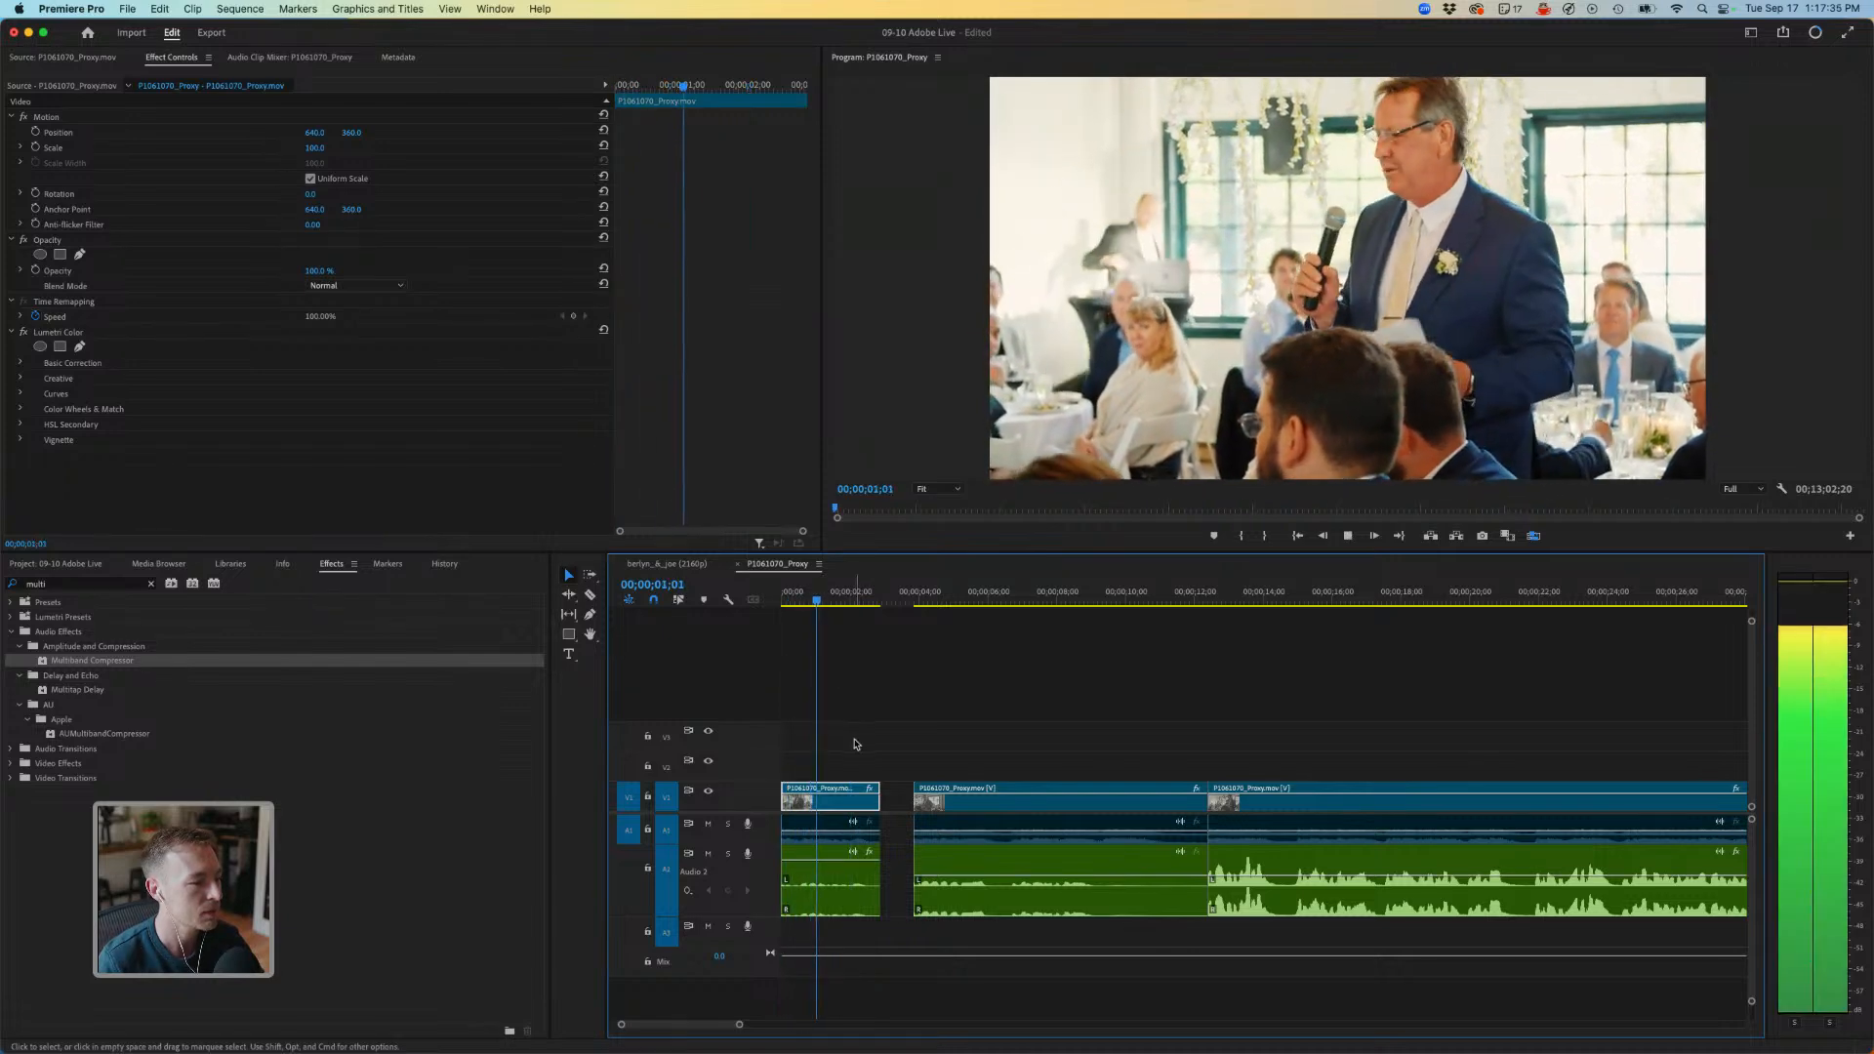
pyautogui.press('space')
# Copy the Multiband Compressor from the first audio clip onto the second one and raise the second clip's volume line.
pyautogui.moveTo(92, 659); pyautogui.dragTo(830, 879)
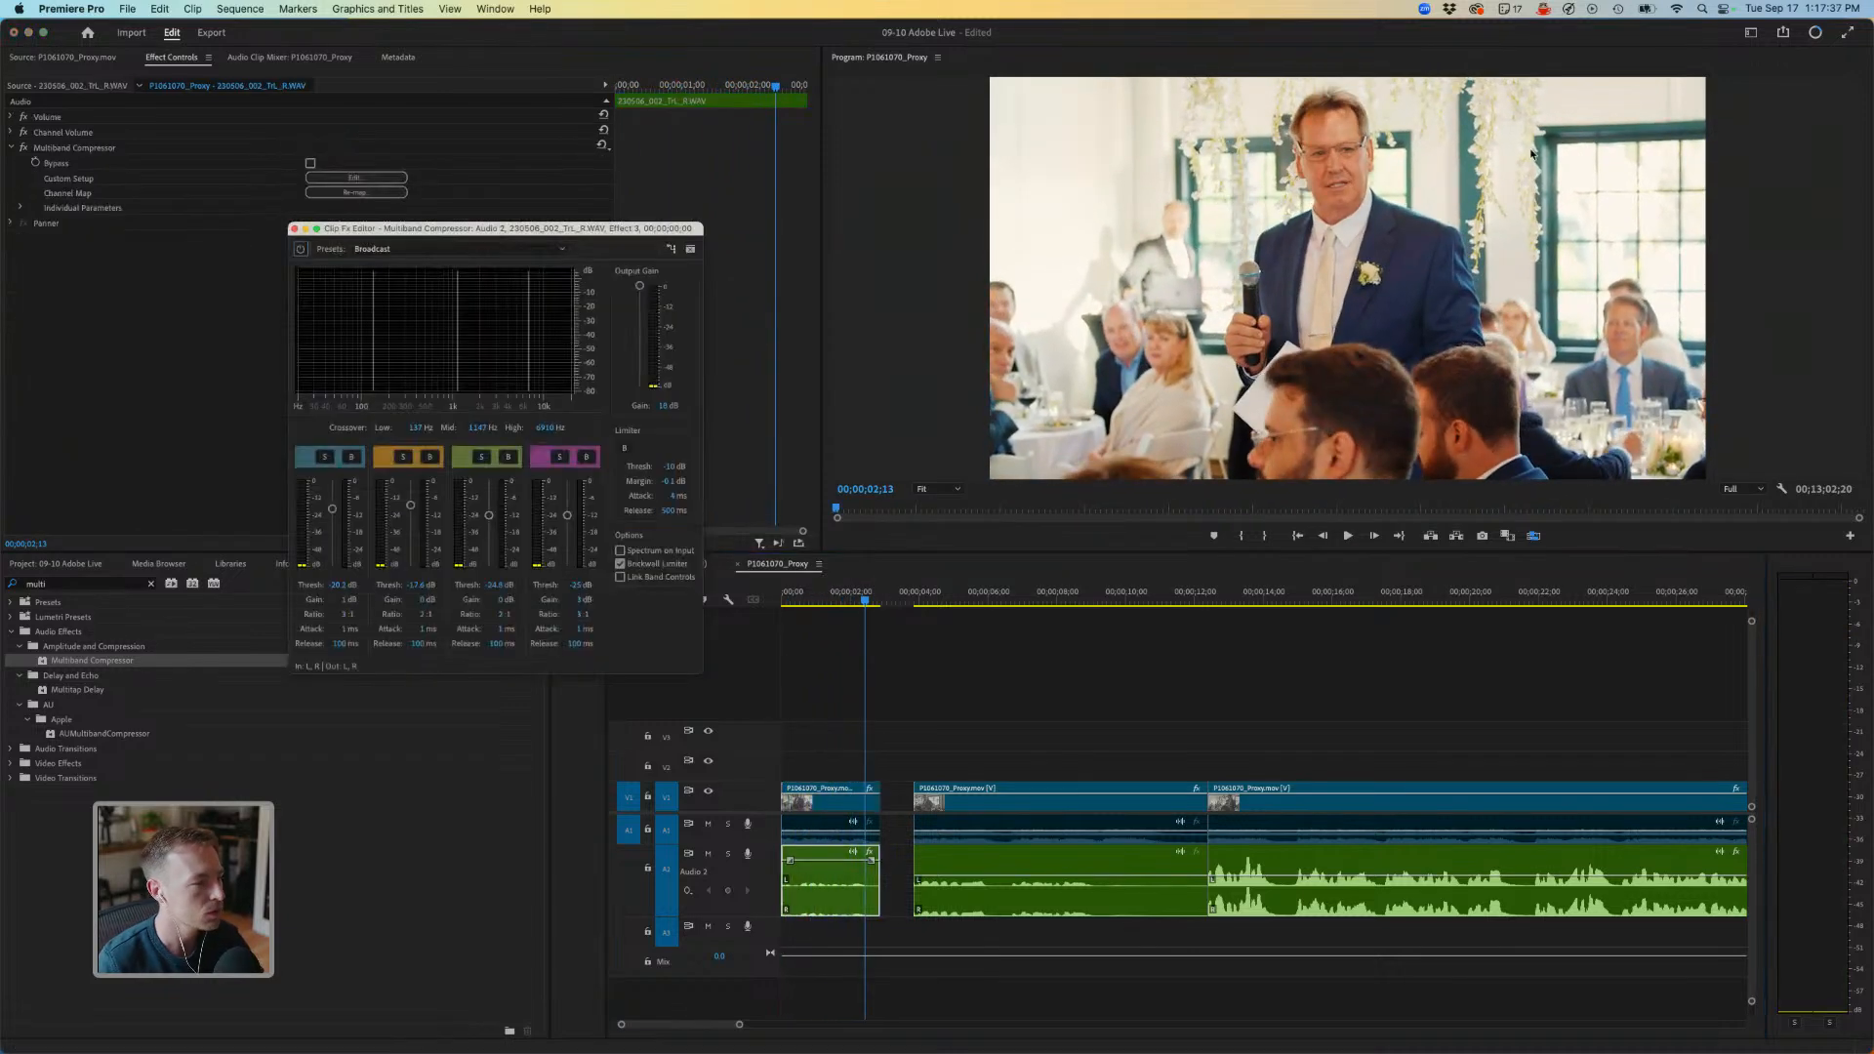
pyautogui.click(75, 148)
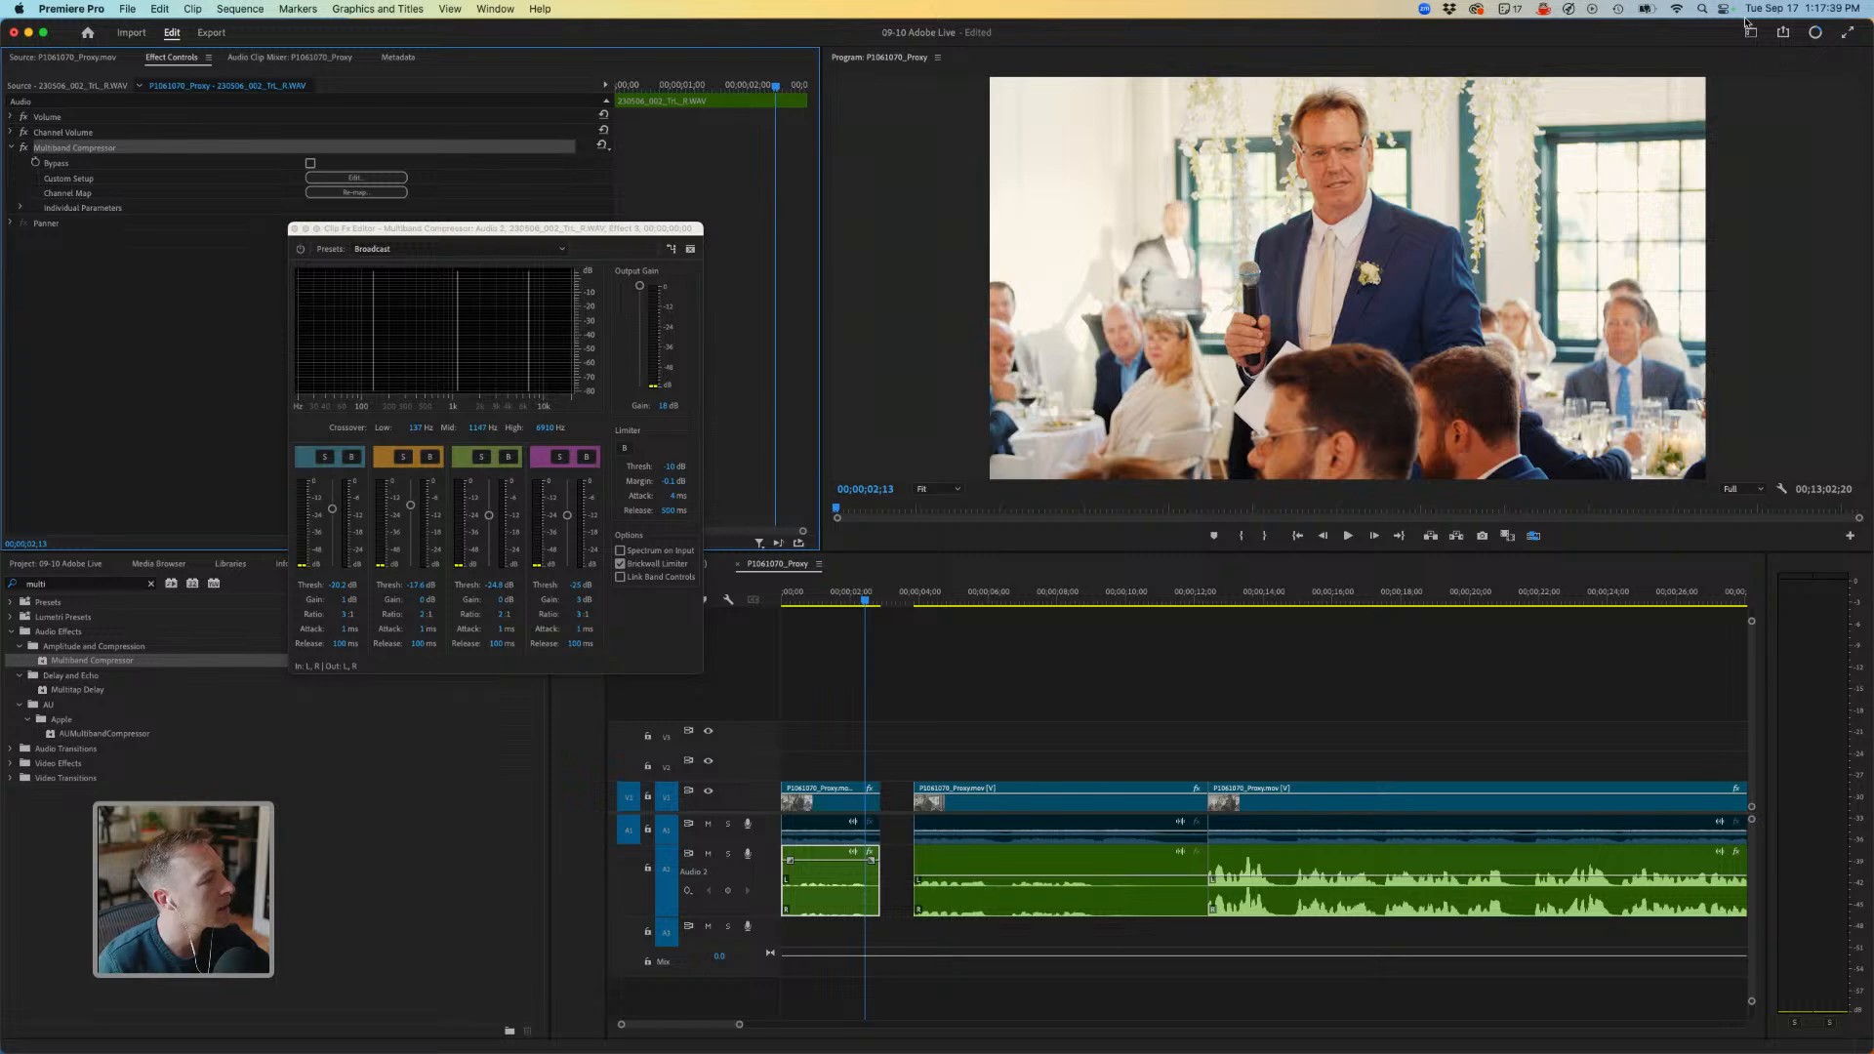
pyautogui.click(979, 893)
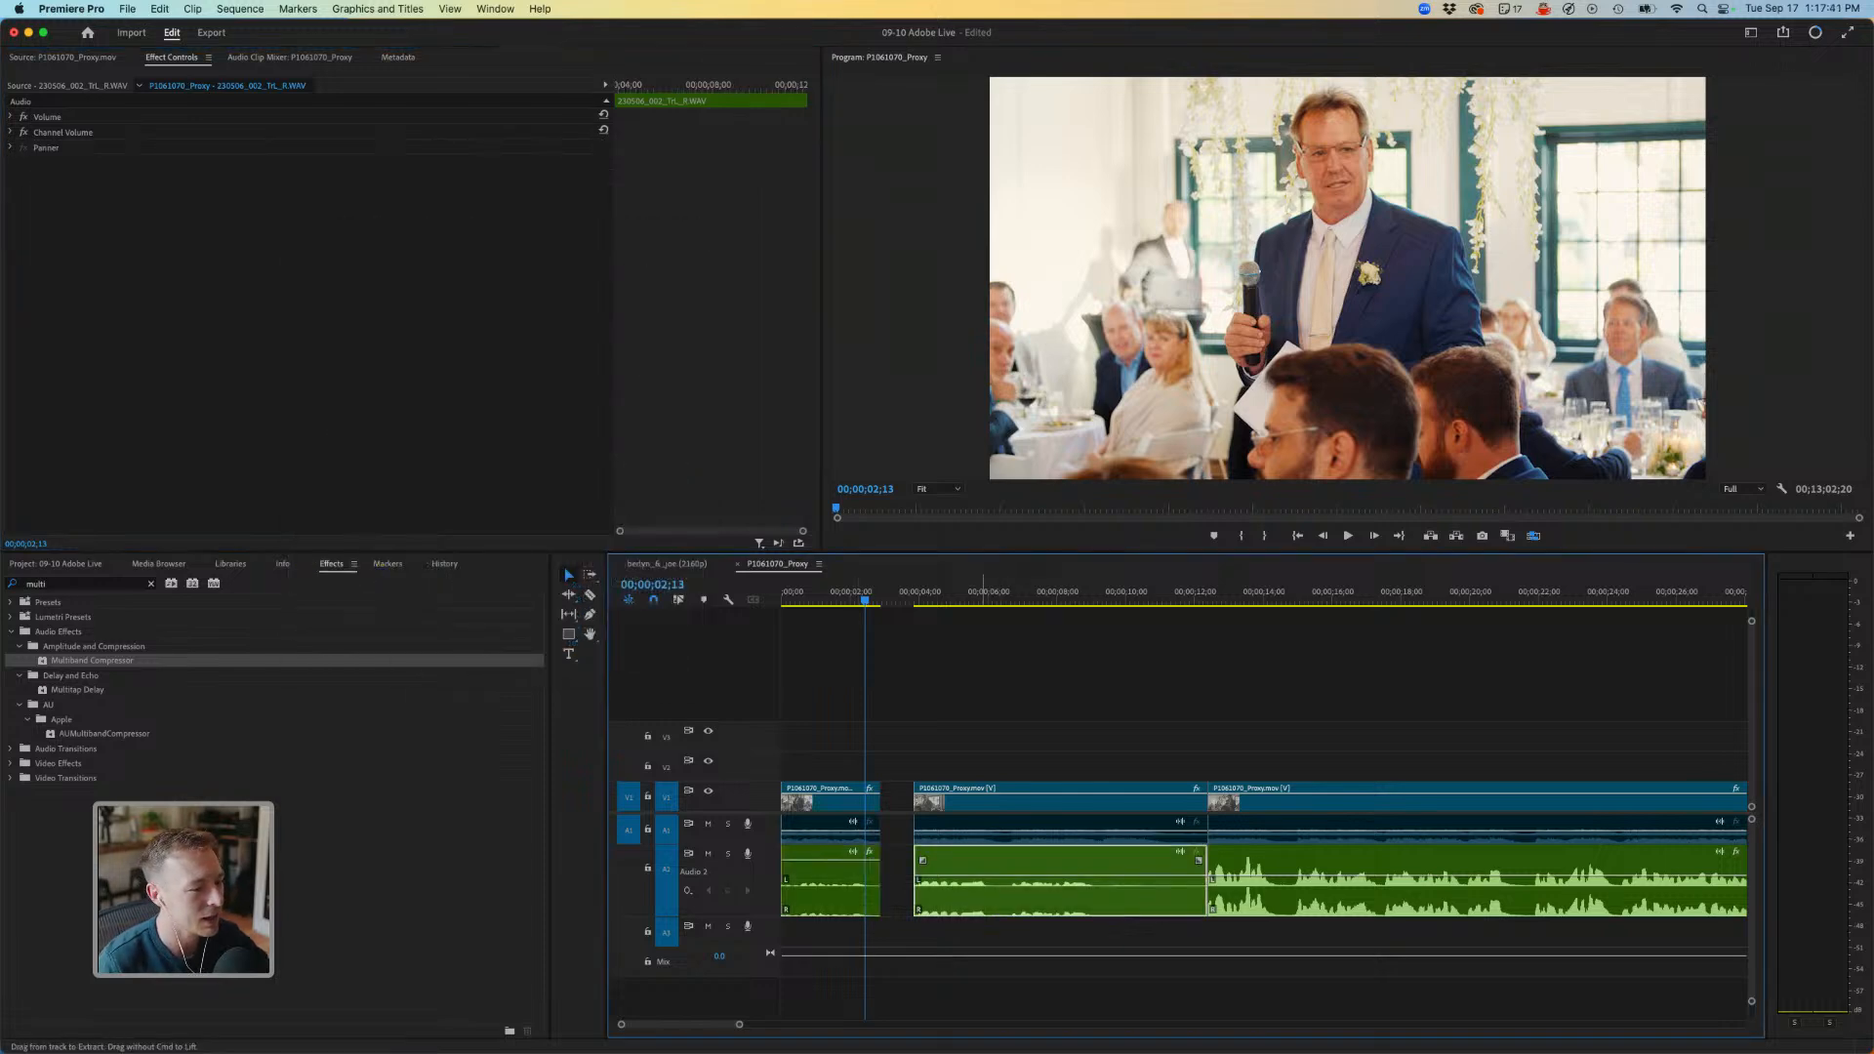
pyautogui.press('super+v')
pyautogui.moveTo(970, 875); pyautogui.dragTo(971, 859)
# Ripple delete the gap between the first two clips and play across the cut.
pyautogui.click(903, 796)
pyautogui.press('BackSpace')
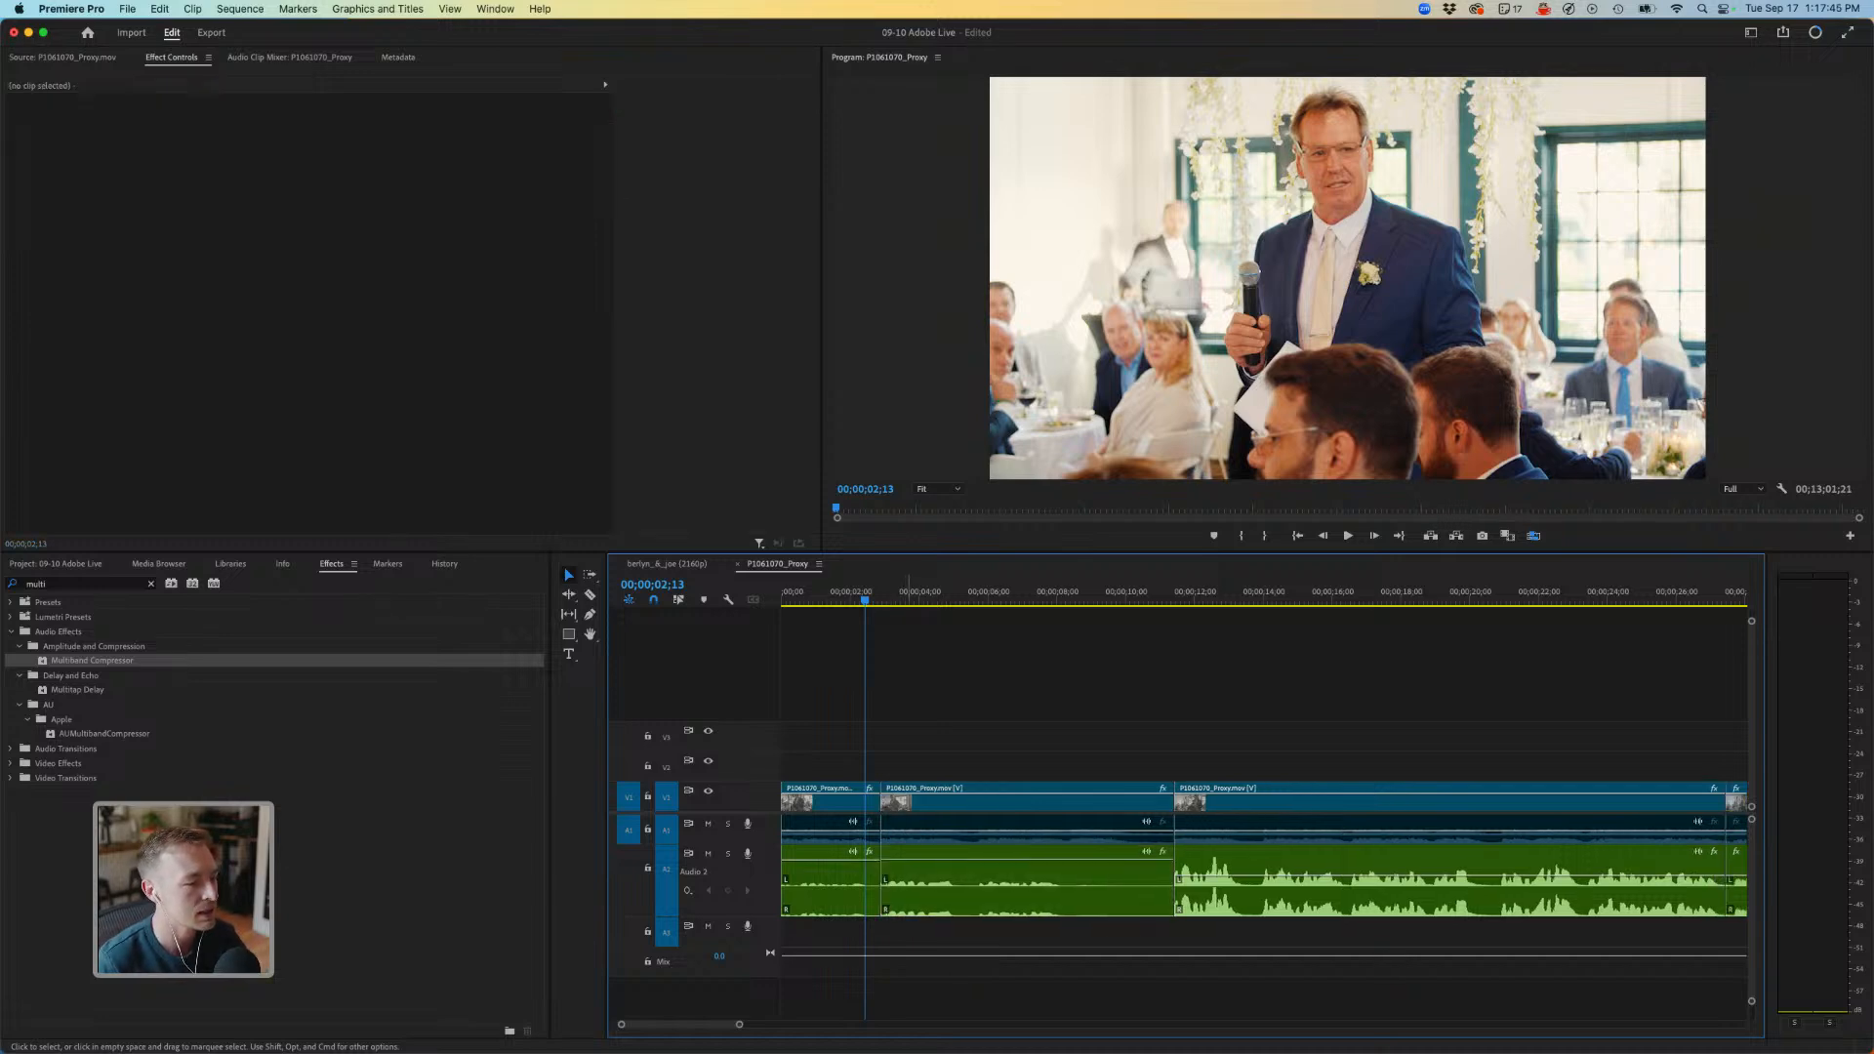
pyautogui.press('space')
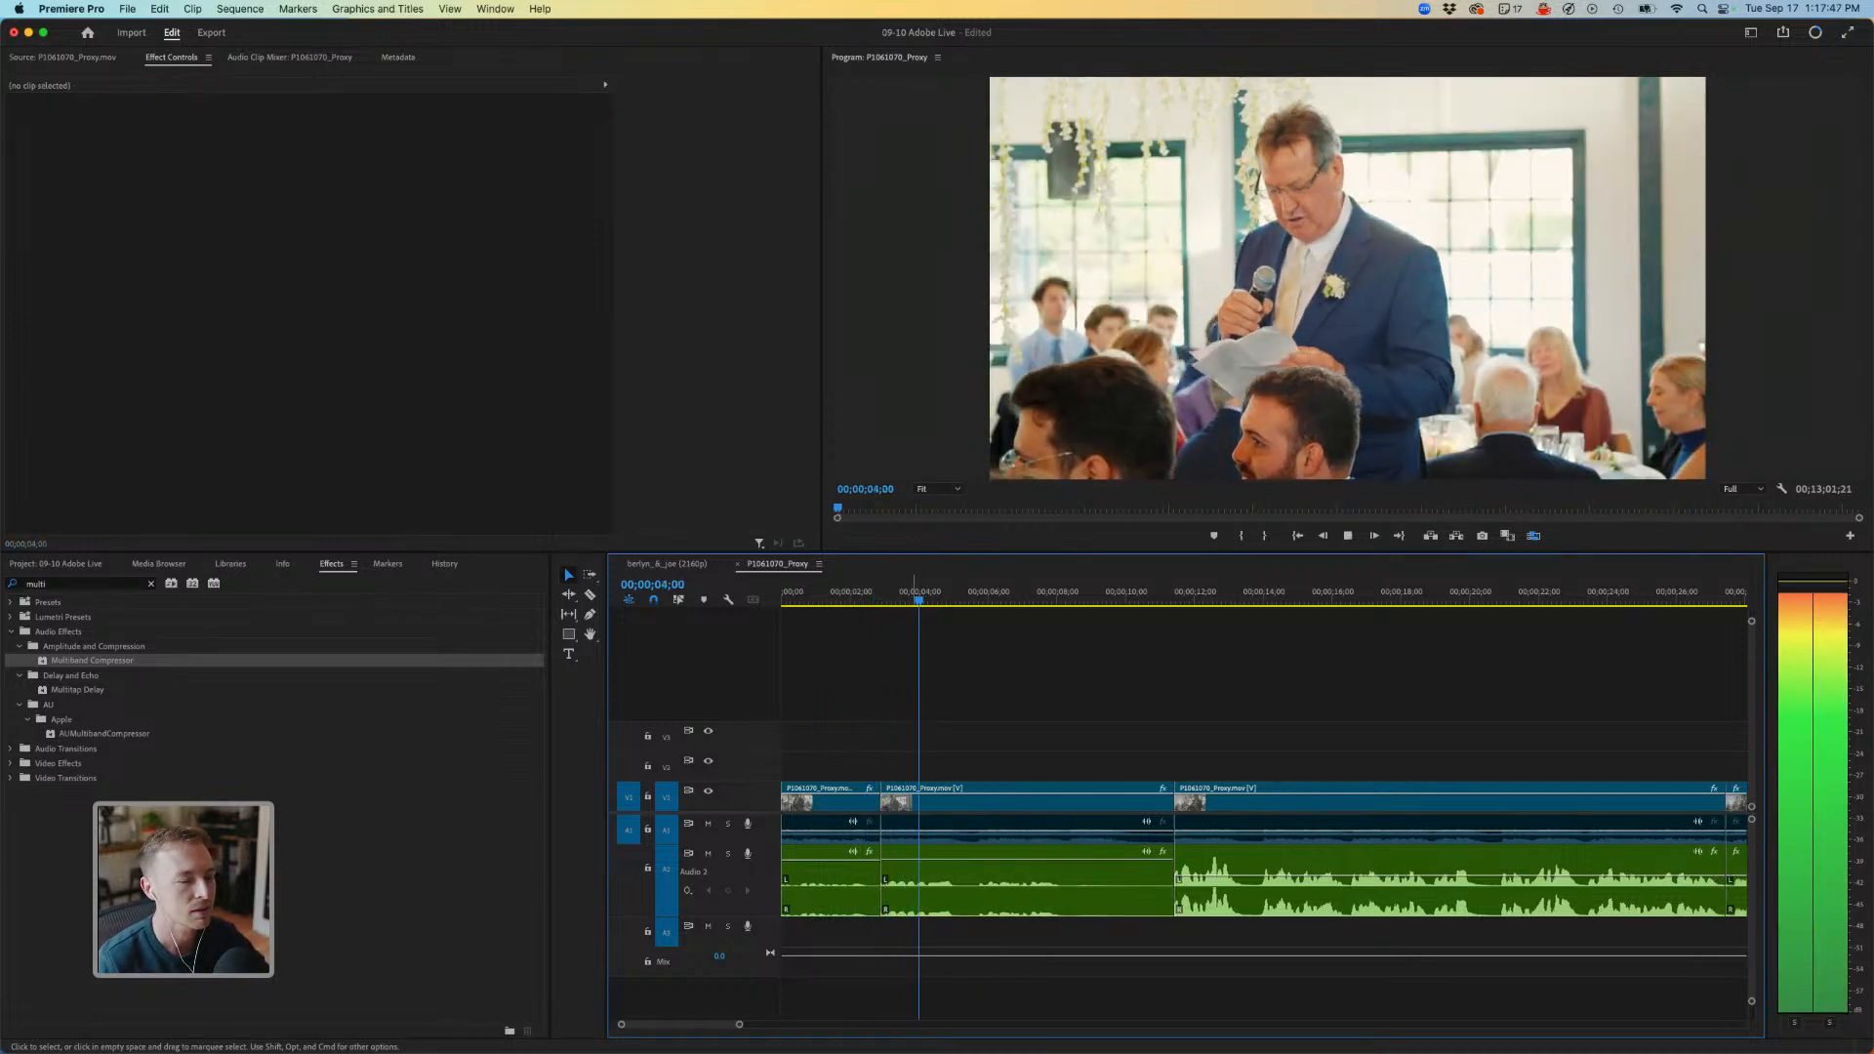
# Lower the second audio clip's volume line and replay the opening from the sequence start.
pyautogui.click(912, 798)
pyautogui.moveTo(932, 859); pyautogui.dragTo(930, 875)
pyautogui.moveTo(926, 598); pyautogui.dragTo(739, 604)
pyautogui.press('space')
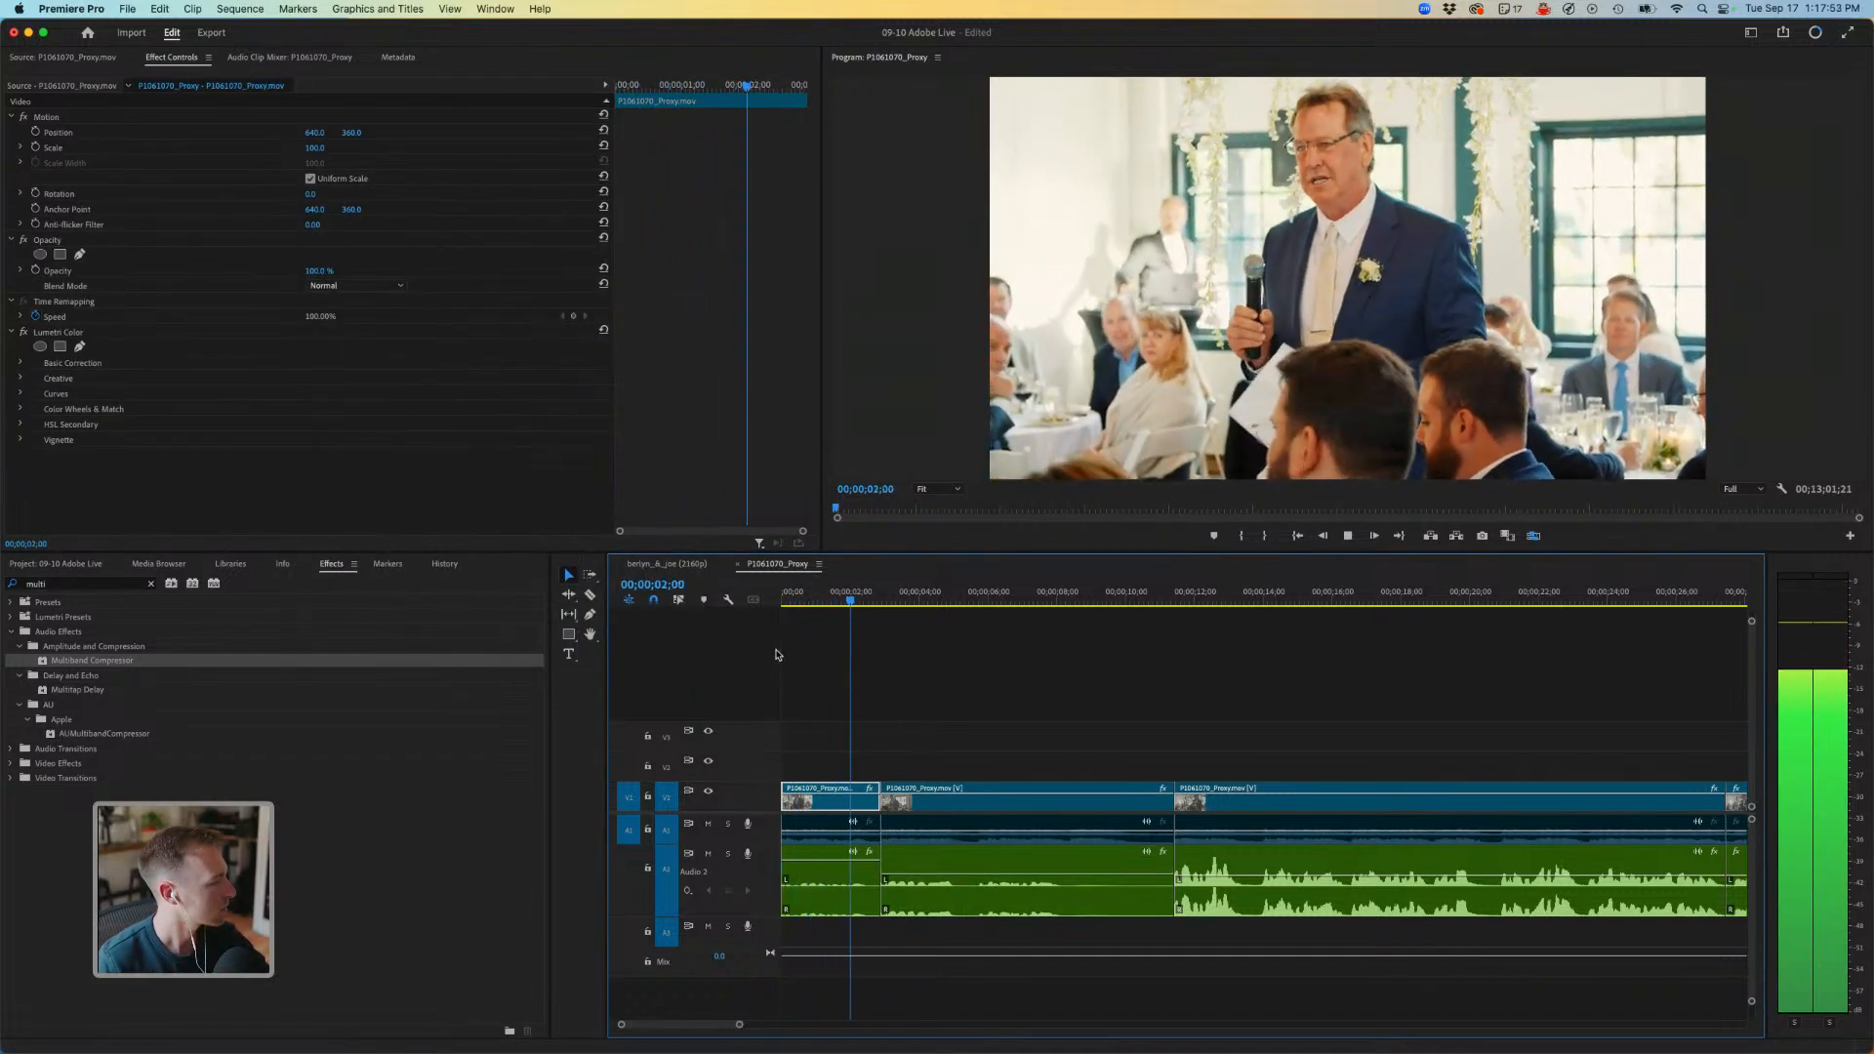
pyautogui.press('space')
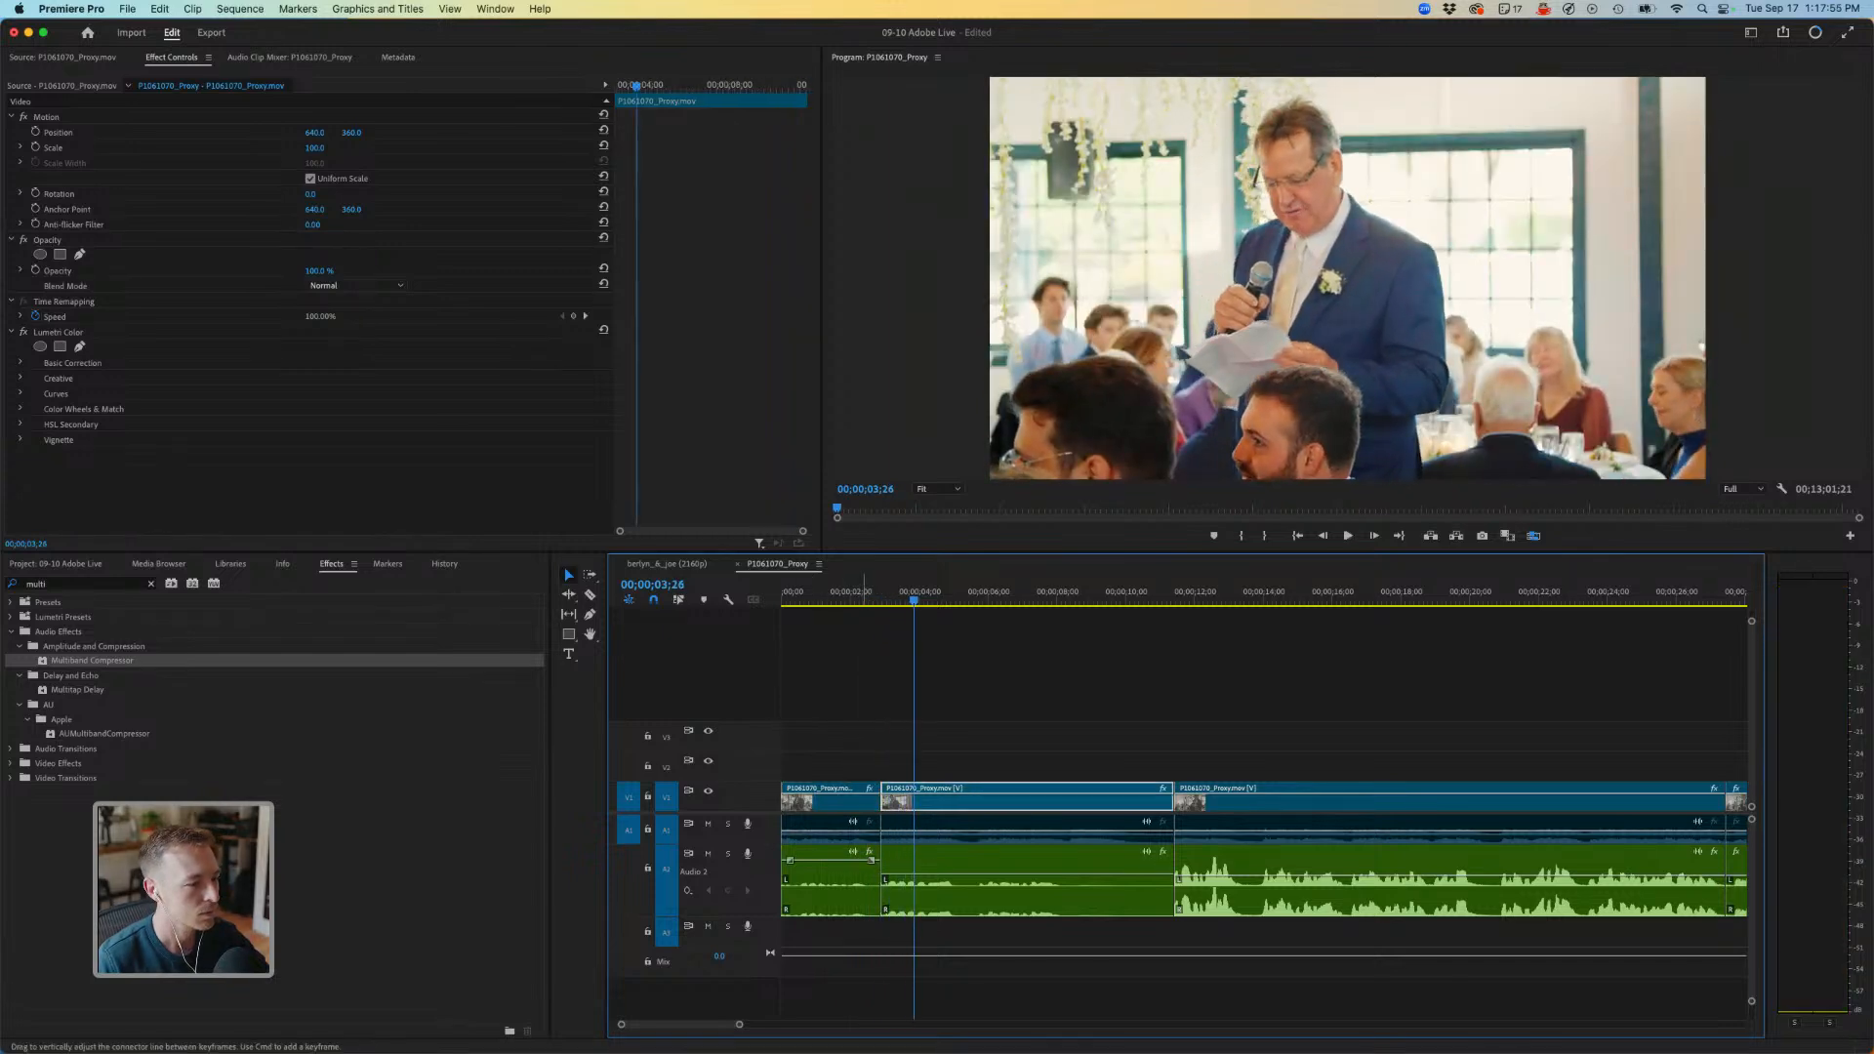
# Lower the first audio clip's volume line slightly and replay both opening clips from the start.
pyautogui.moveTo(852, 860); pyautogui.dragTo(852, 865)
pyautogui.moveTo(852, 598); pyautogui.dragTo(751, 601)
pyautogui.press('space')
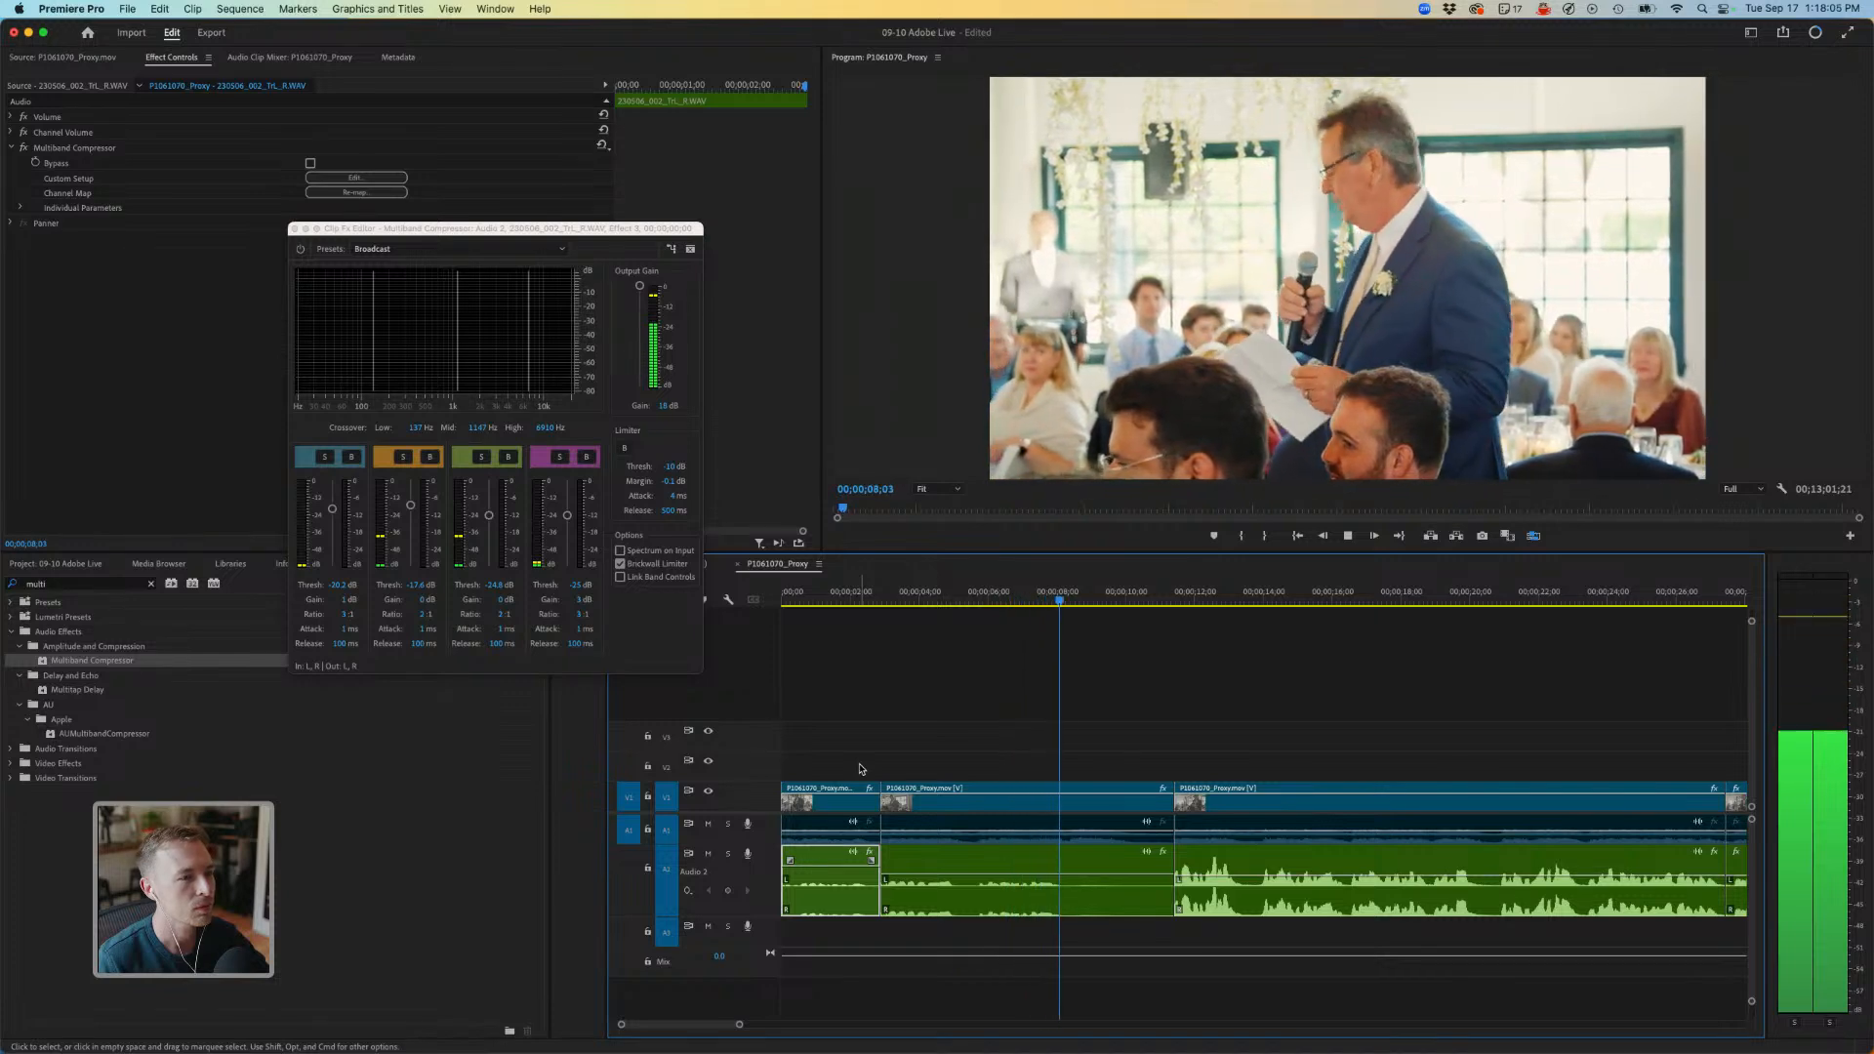
pyautogui.press('space')
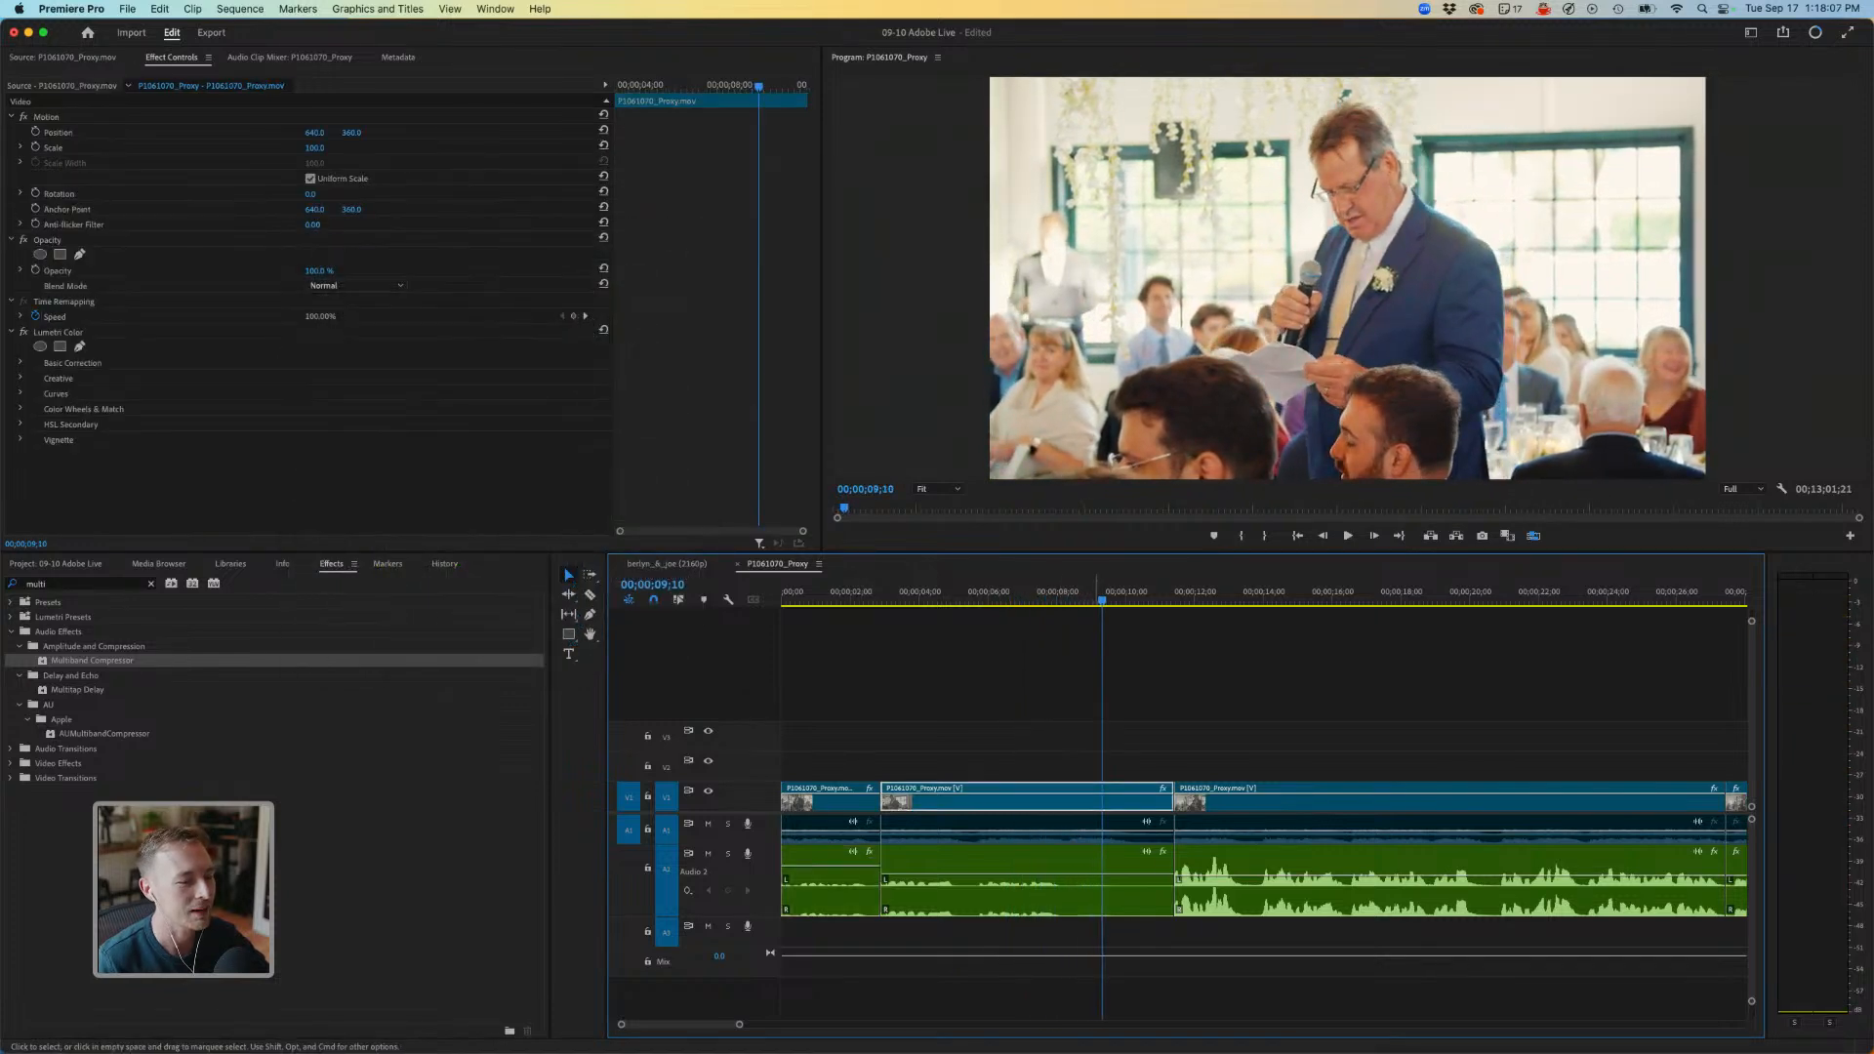
# Add volume keyframes near the eight-second mark of the second audio clip, raise the level after them, and replay that passage.
pyautogui.click(1060, 874)
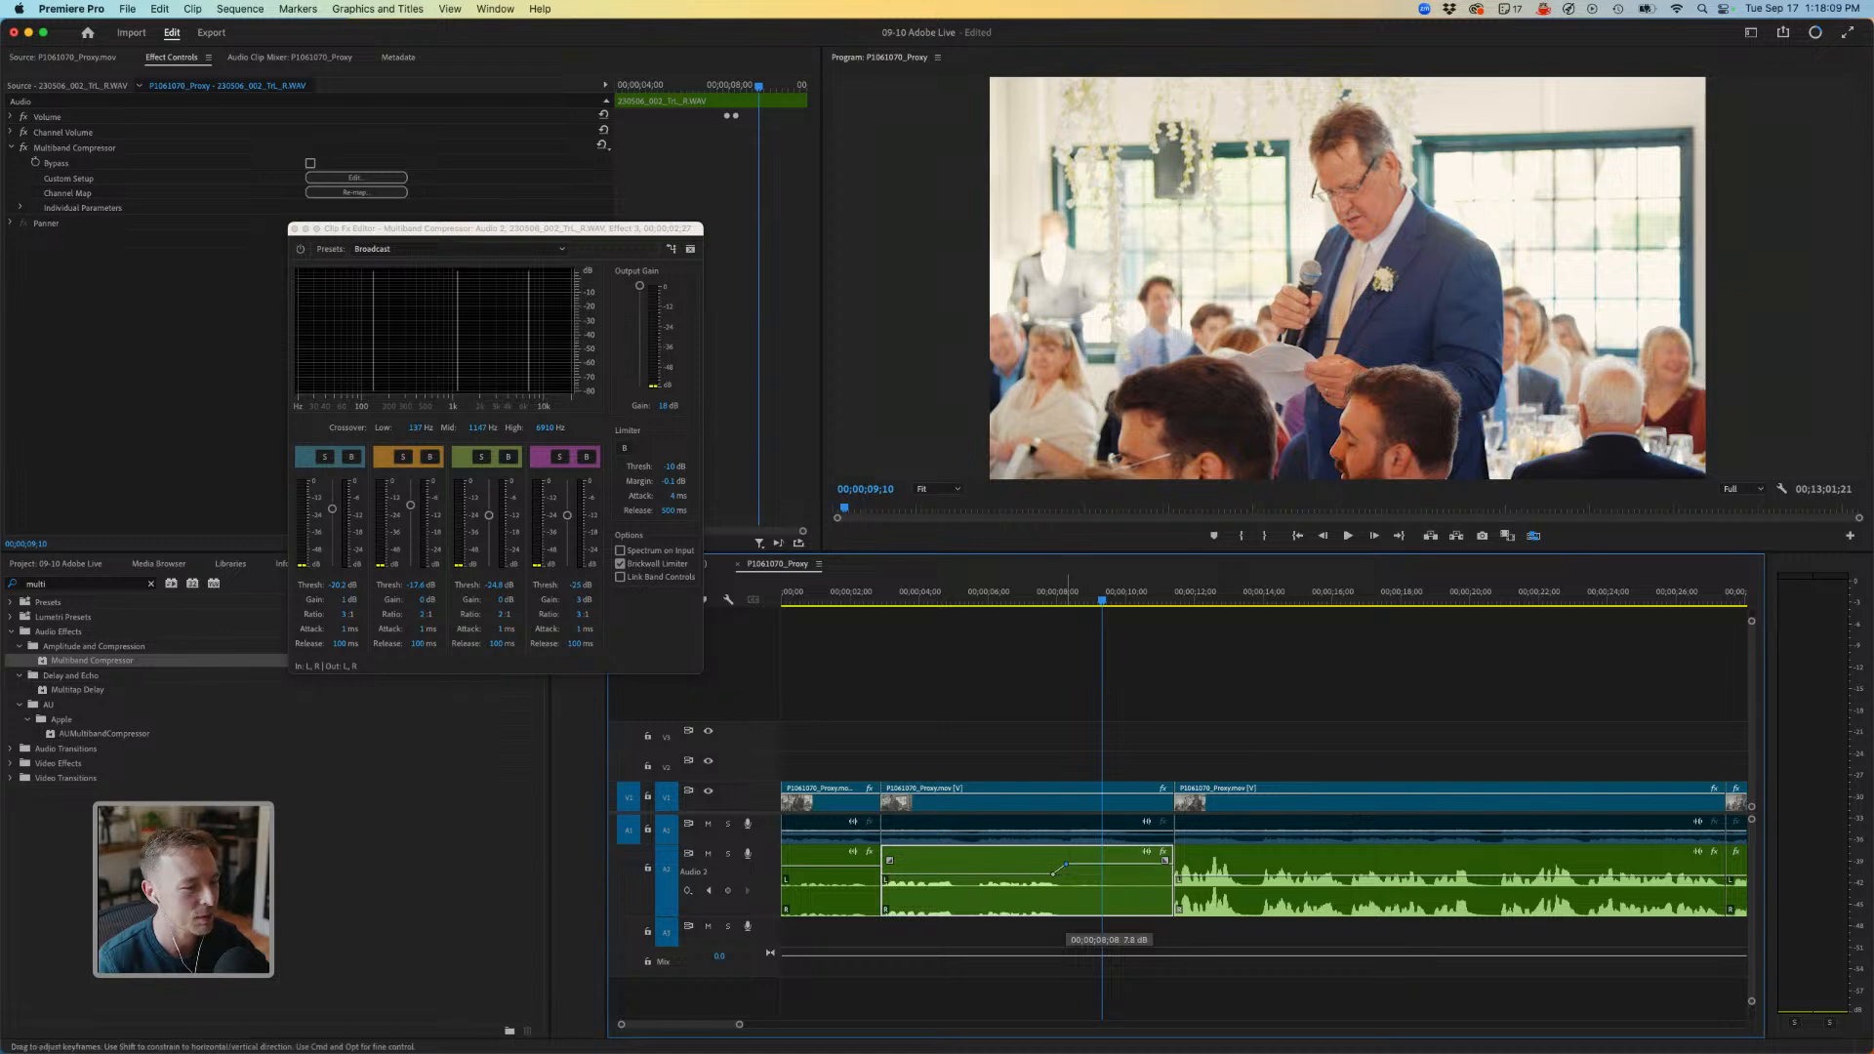
pyautogui.moveTo(1067, 865); pyautogui.dragTo(1066, 862)
pyautogui.hotkey('shift', 'k')
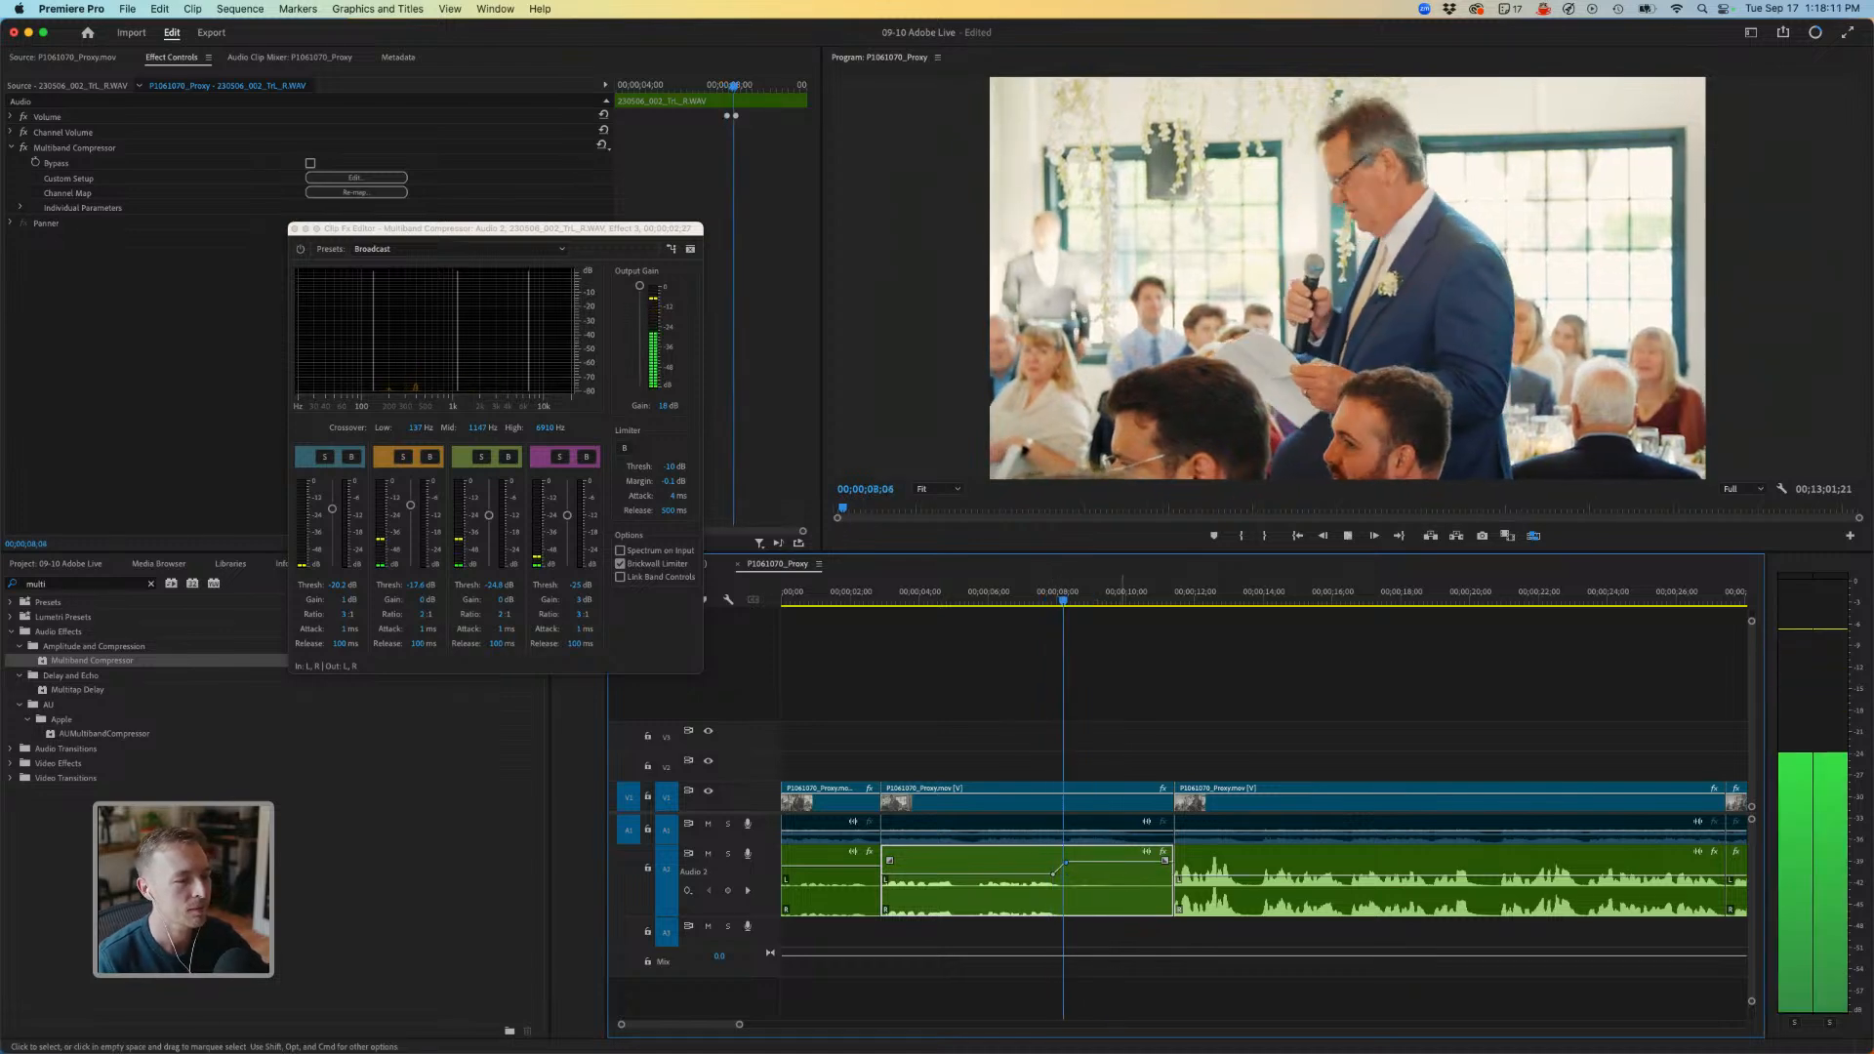
pyautogui.press('space')
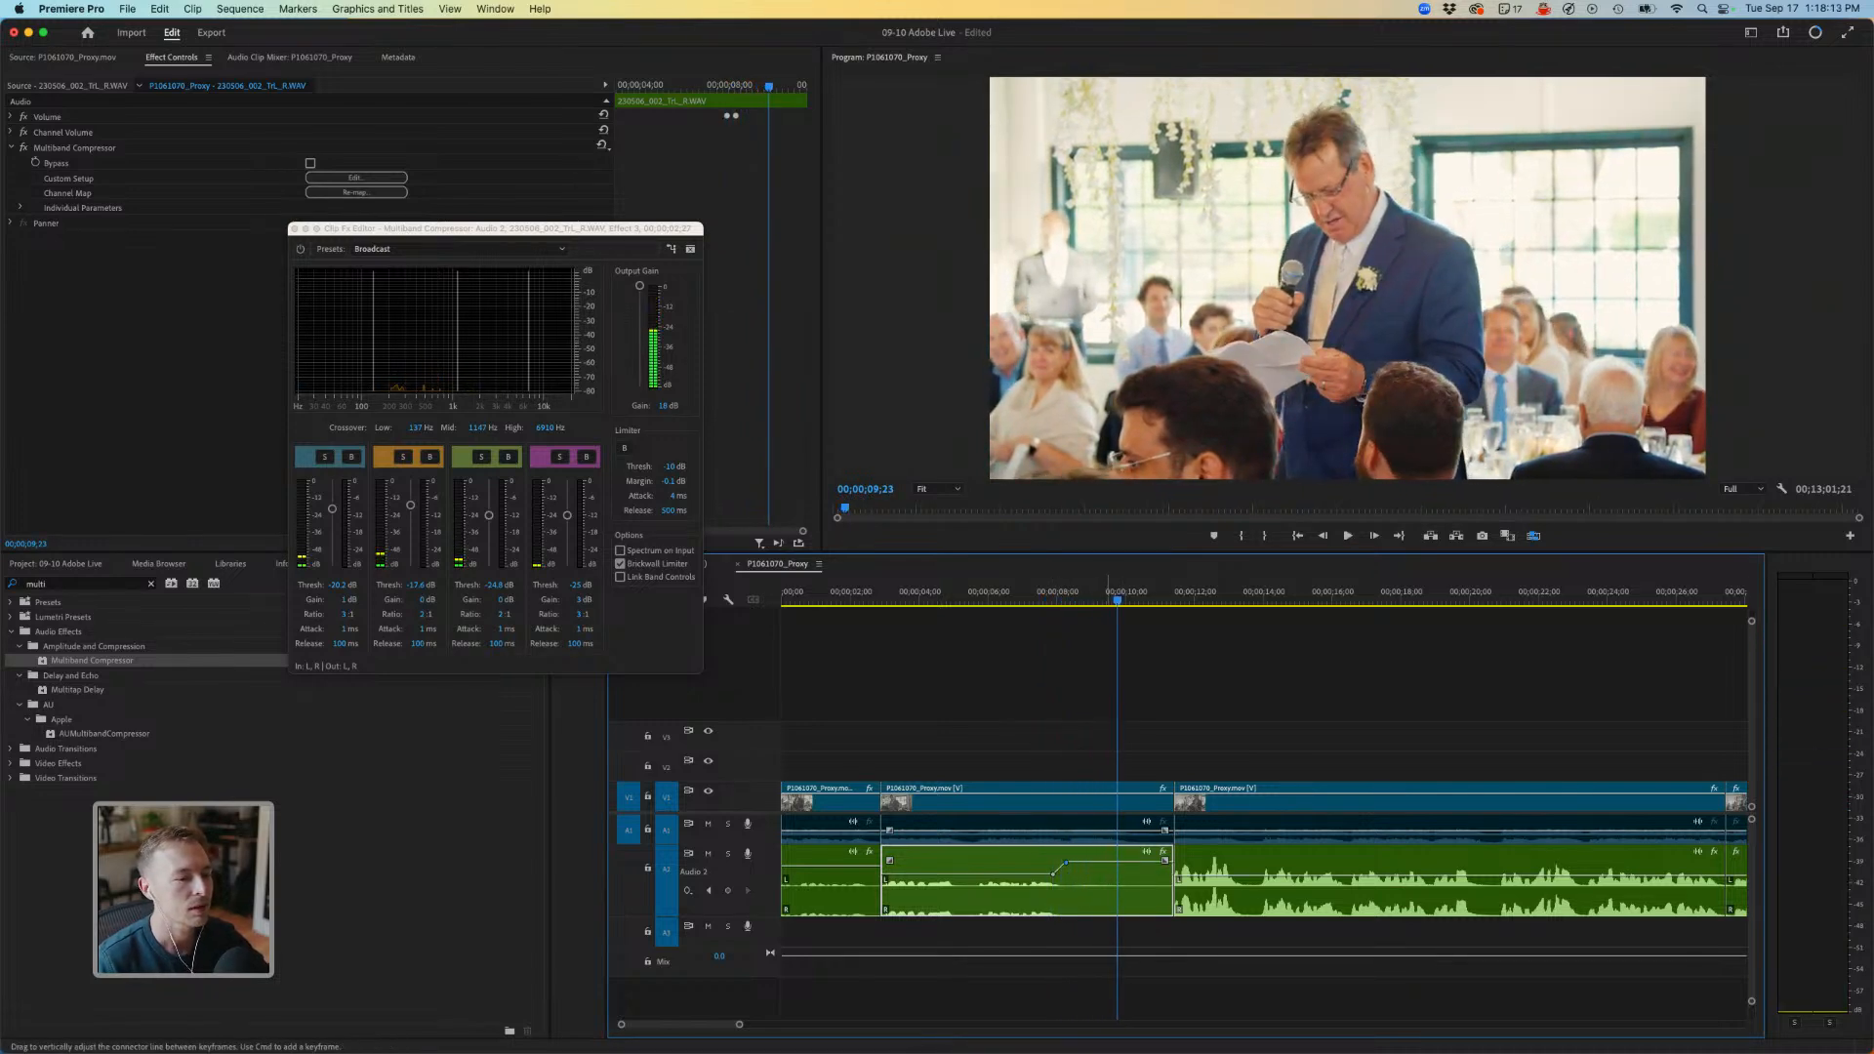
pyautogui.press('space')
pyautogui.press('space')
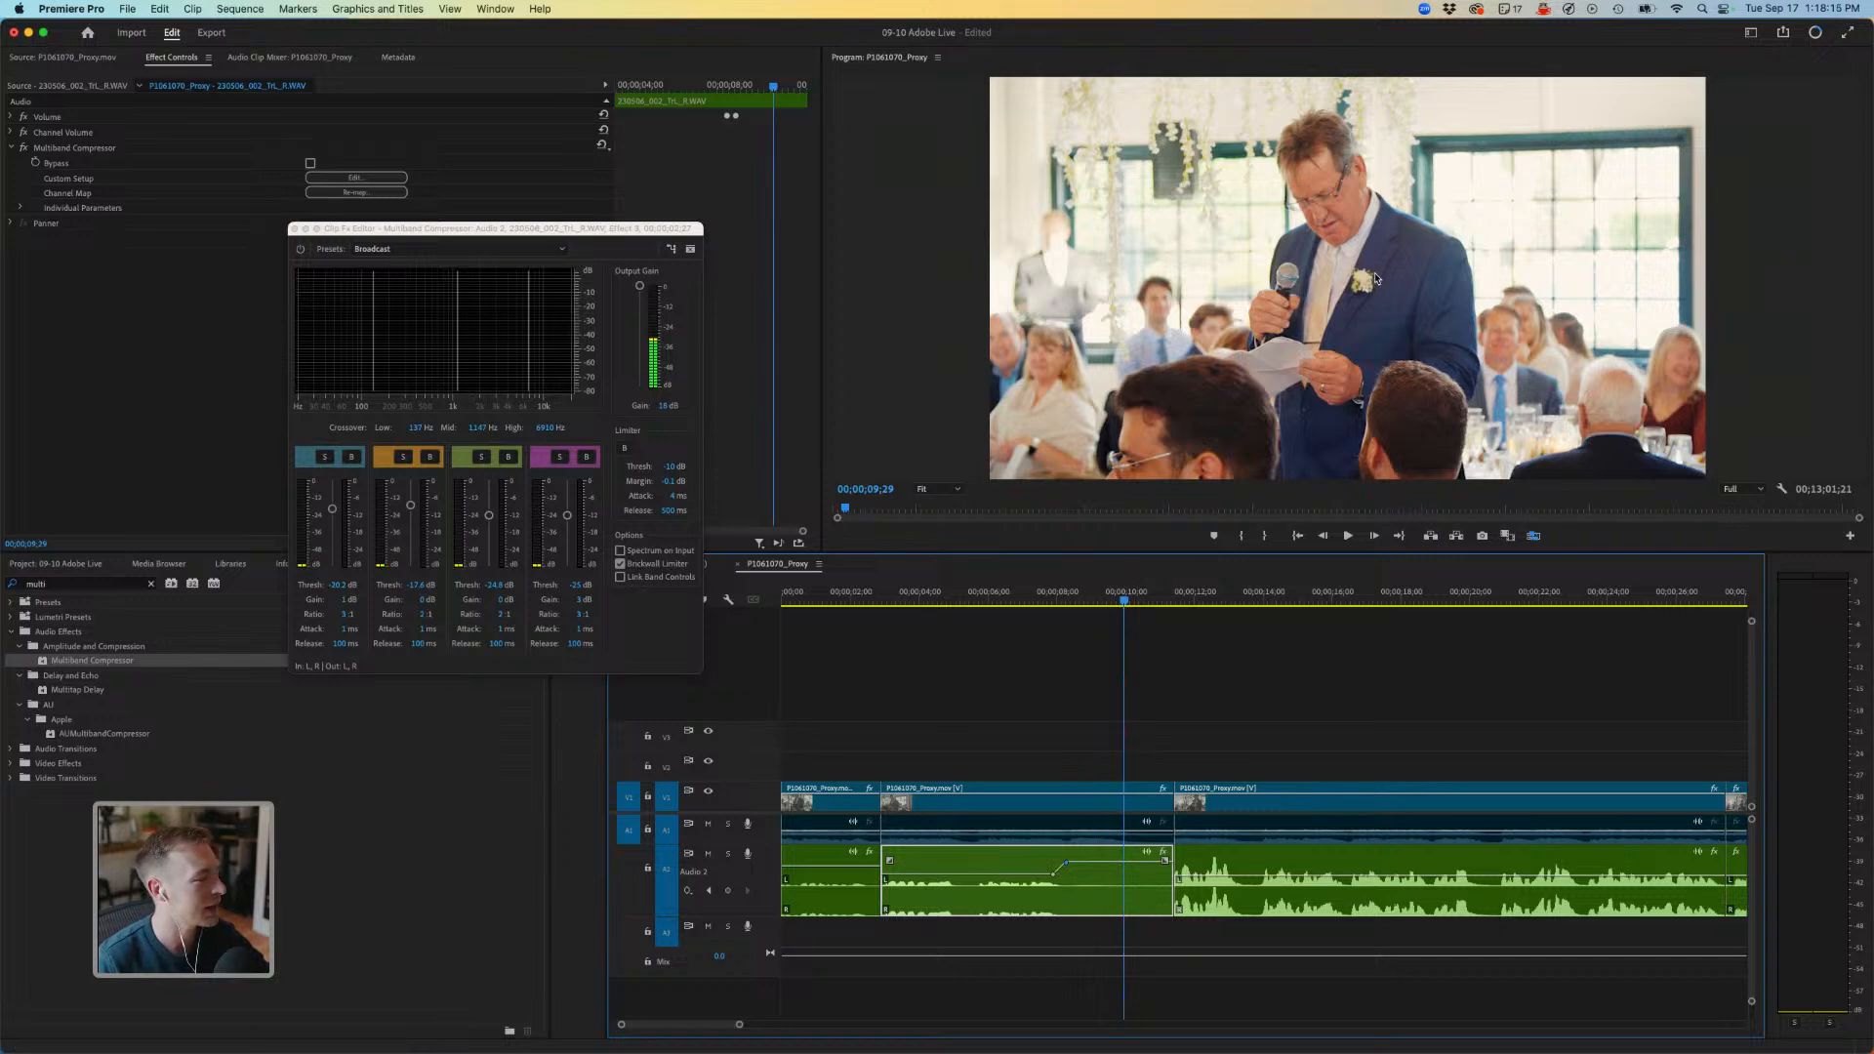
# Open the BRoll bin and close the Multiband Compressor's effect editor.
pyautogui.hotkey('shift', '1')
pyautogui.press('Down')
pyautogui.hotkey('shift', 'o')
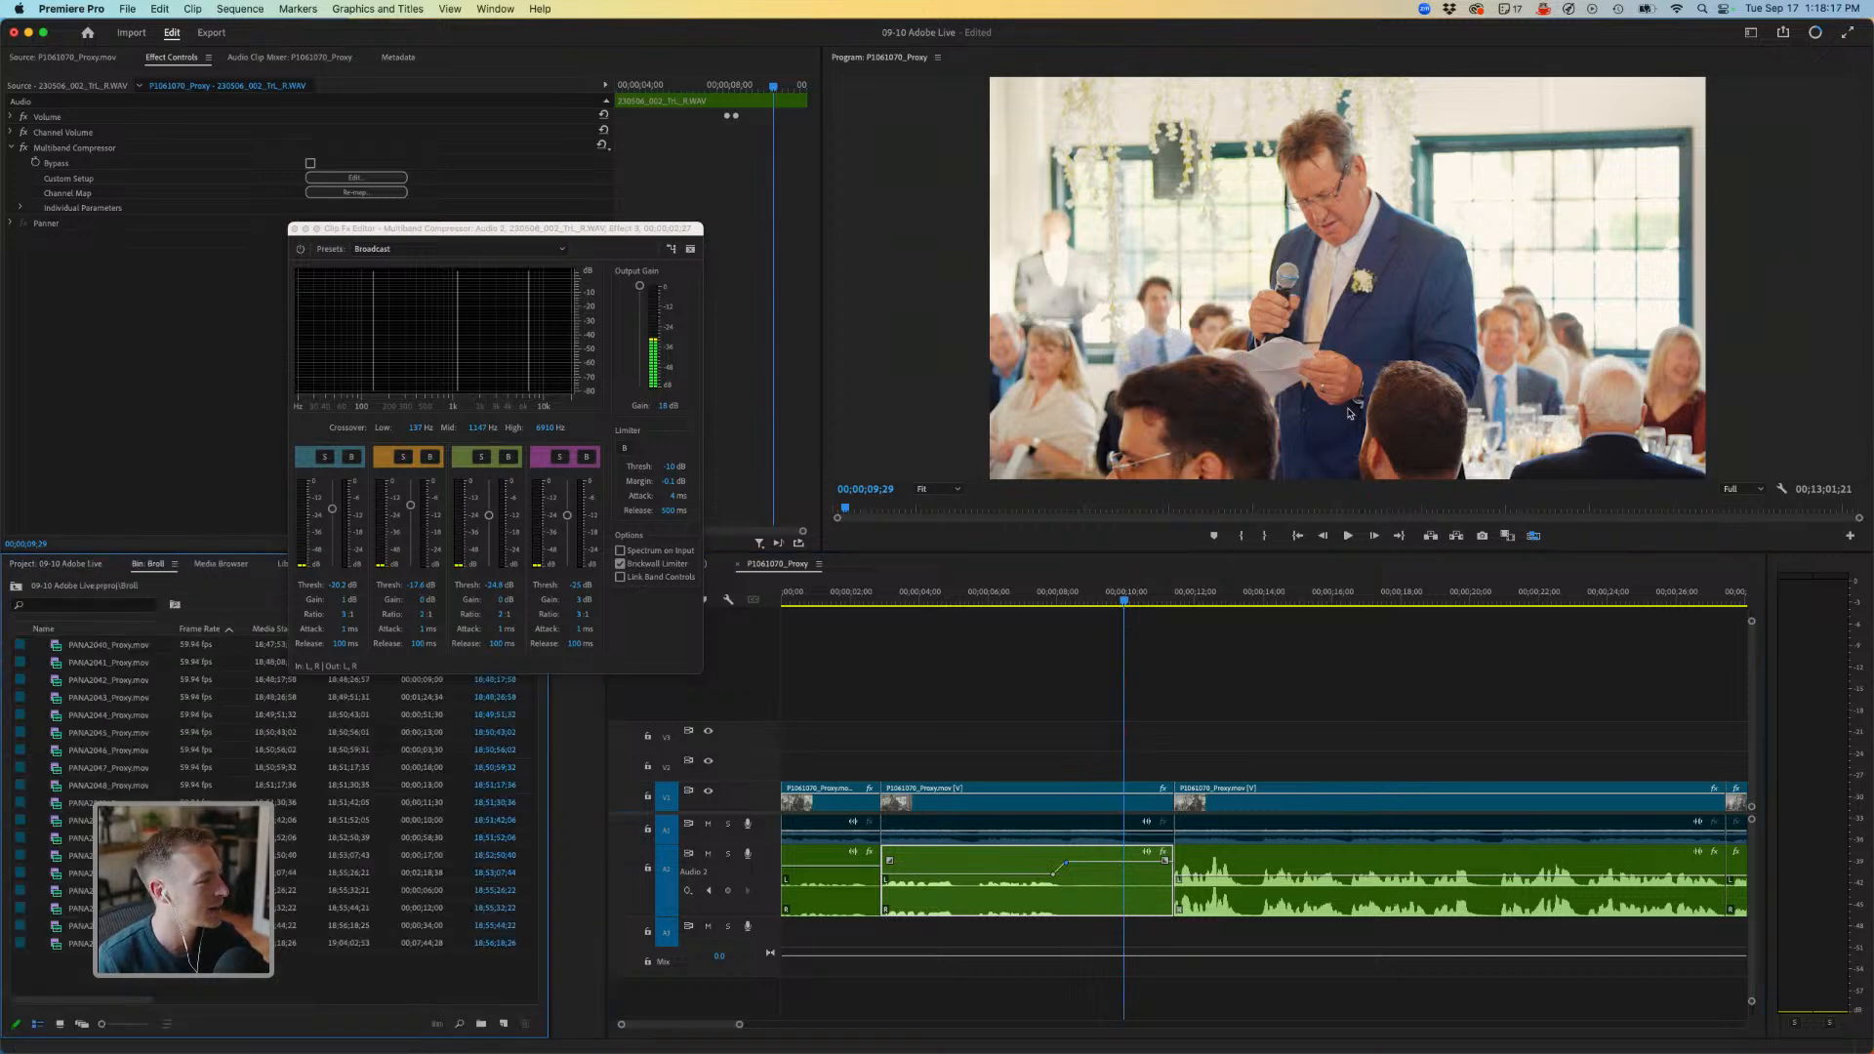
pyautogui.click(295, 228)
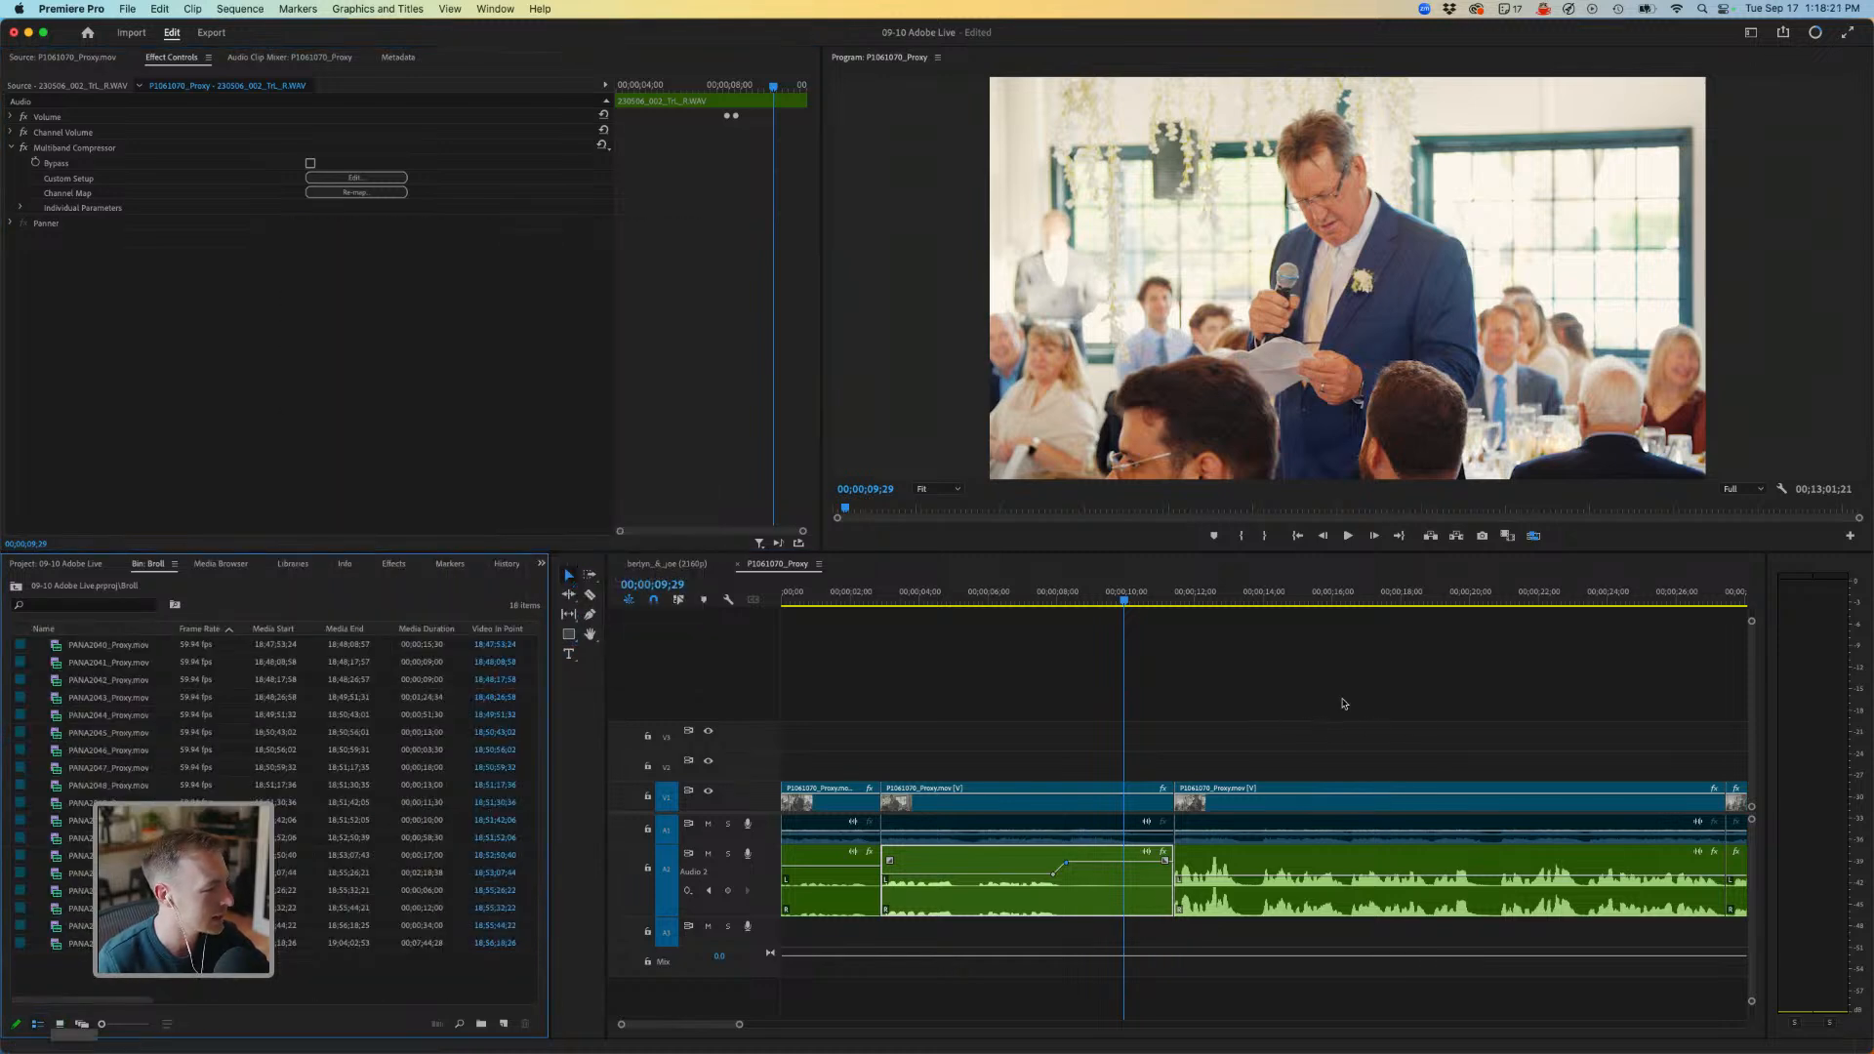
# Place all 18 clips of the BRoll bin on the timeline after the end of the speech, leaving a small gap.
pyautogui.click(1324, 726)
pyautogui.press('-')
pyautogui.press('-')
pyautogui.press('-')
pyautogui.press('-')
pyautogui.press('-')
pyautogui.press('-')
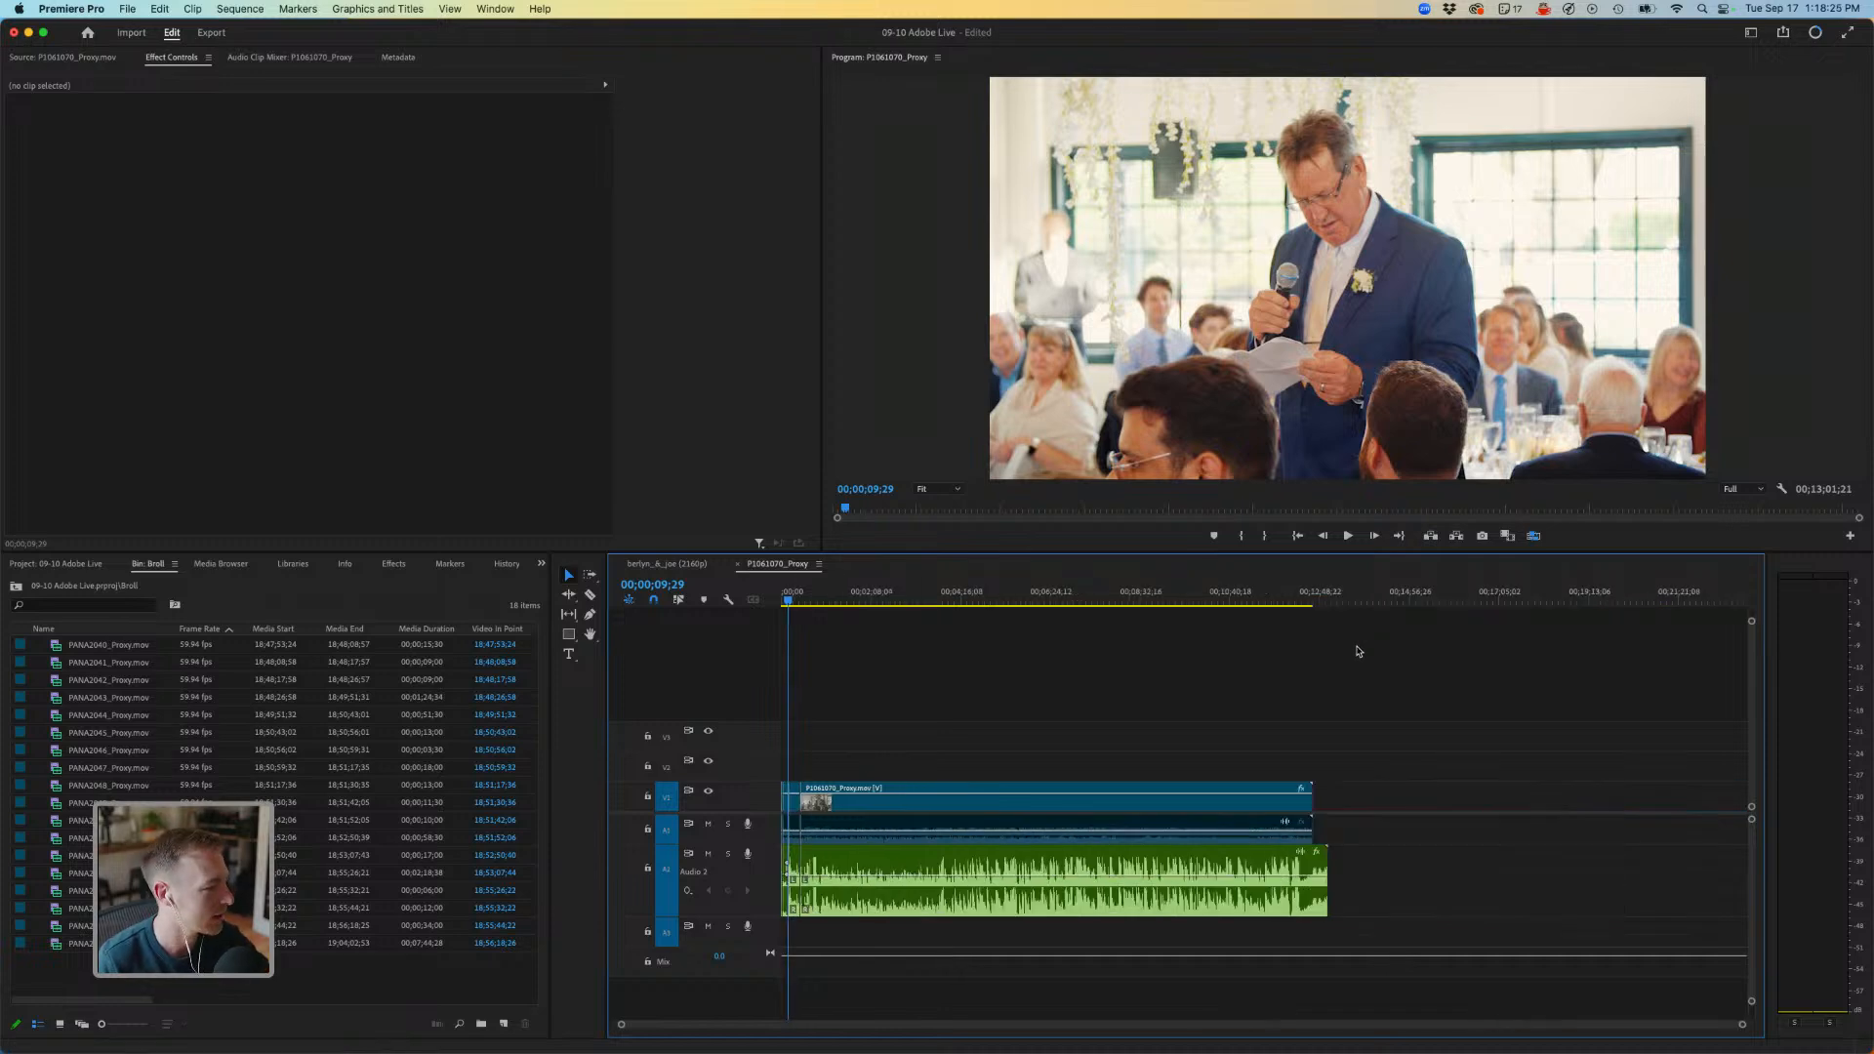
pyautogui.hotkey('shift', '1')
pyautogui.press('super+a')
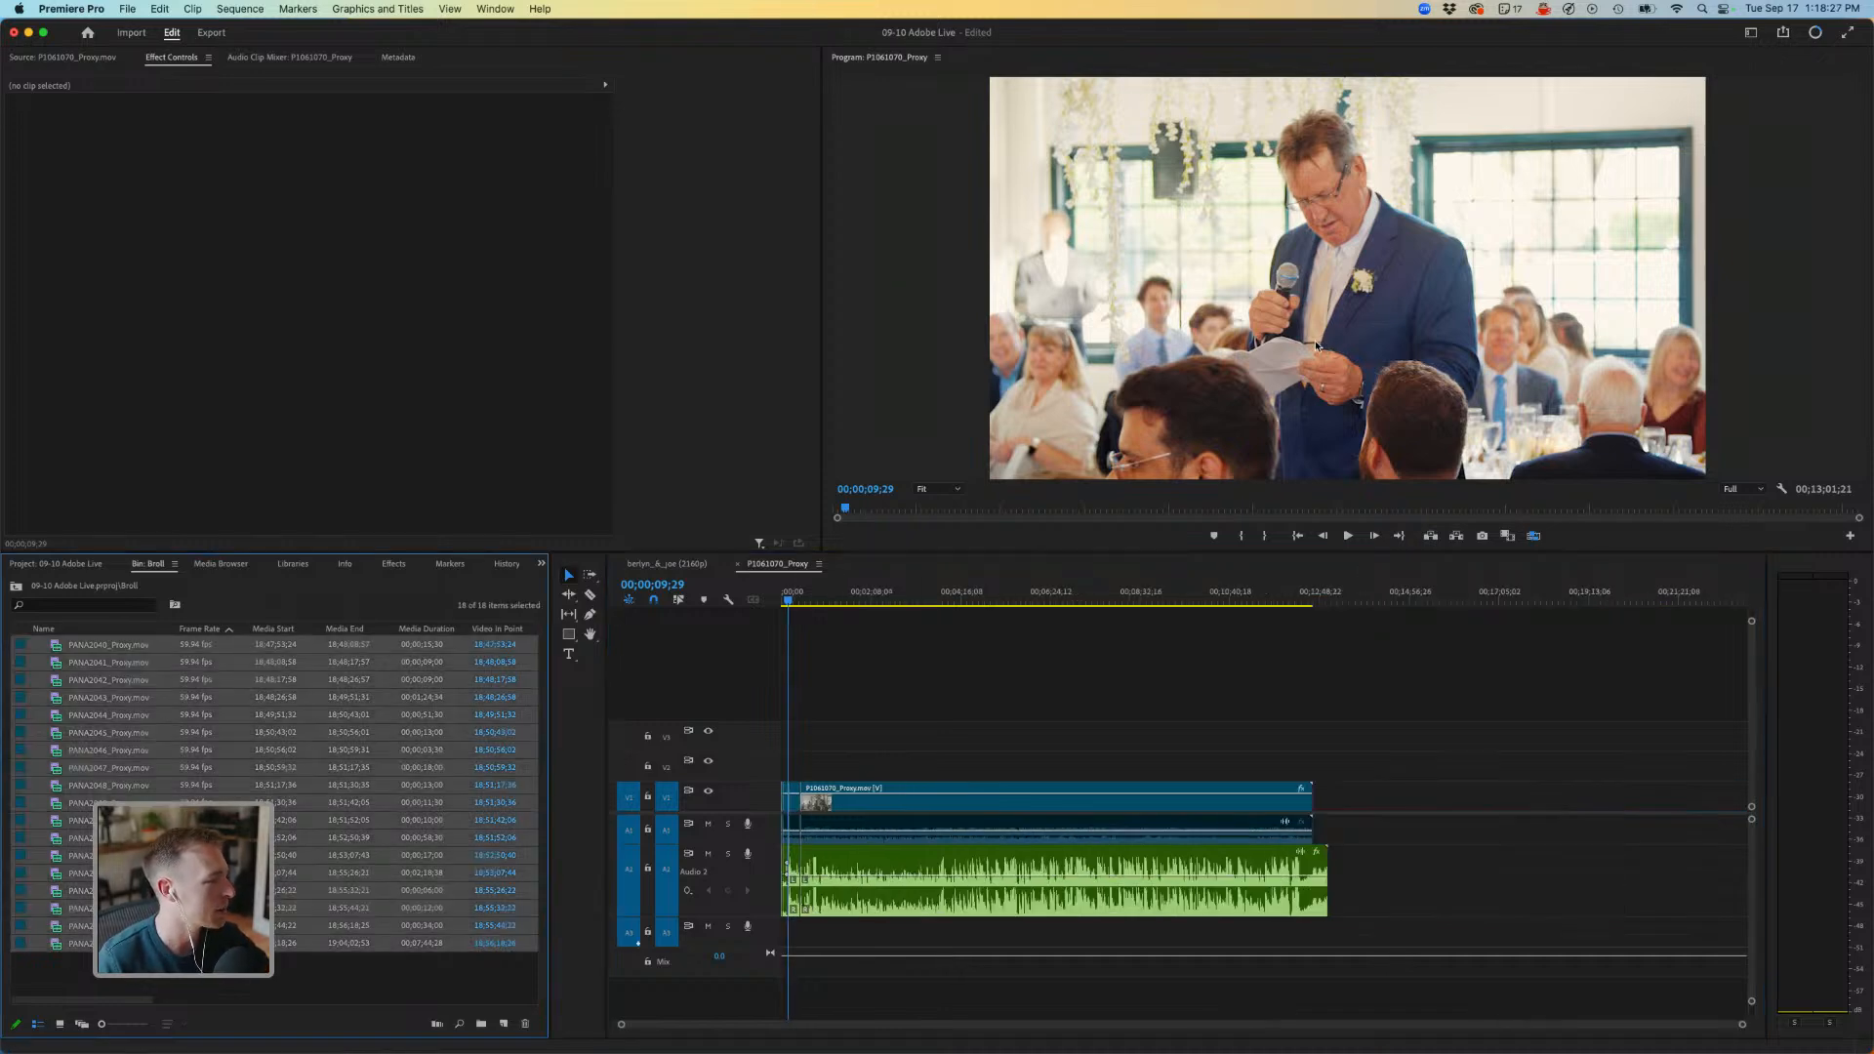
pyautogui.moveTo(117, 732); pyautogui.dragTo(1359, 795)
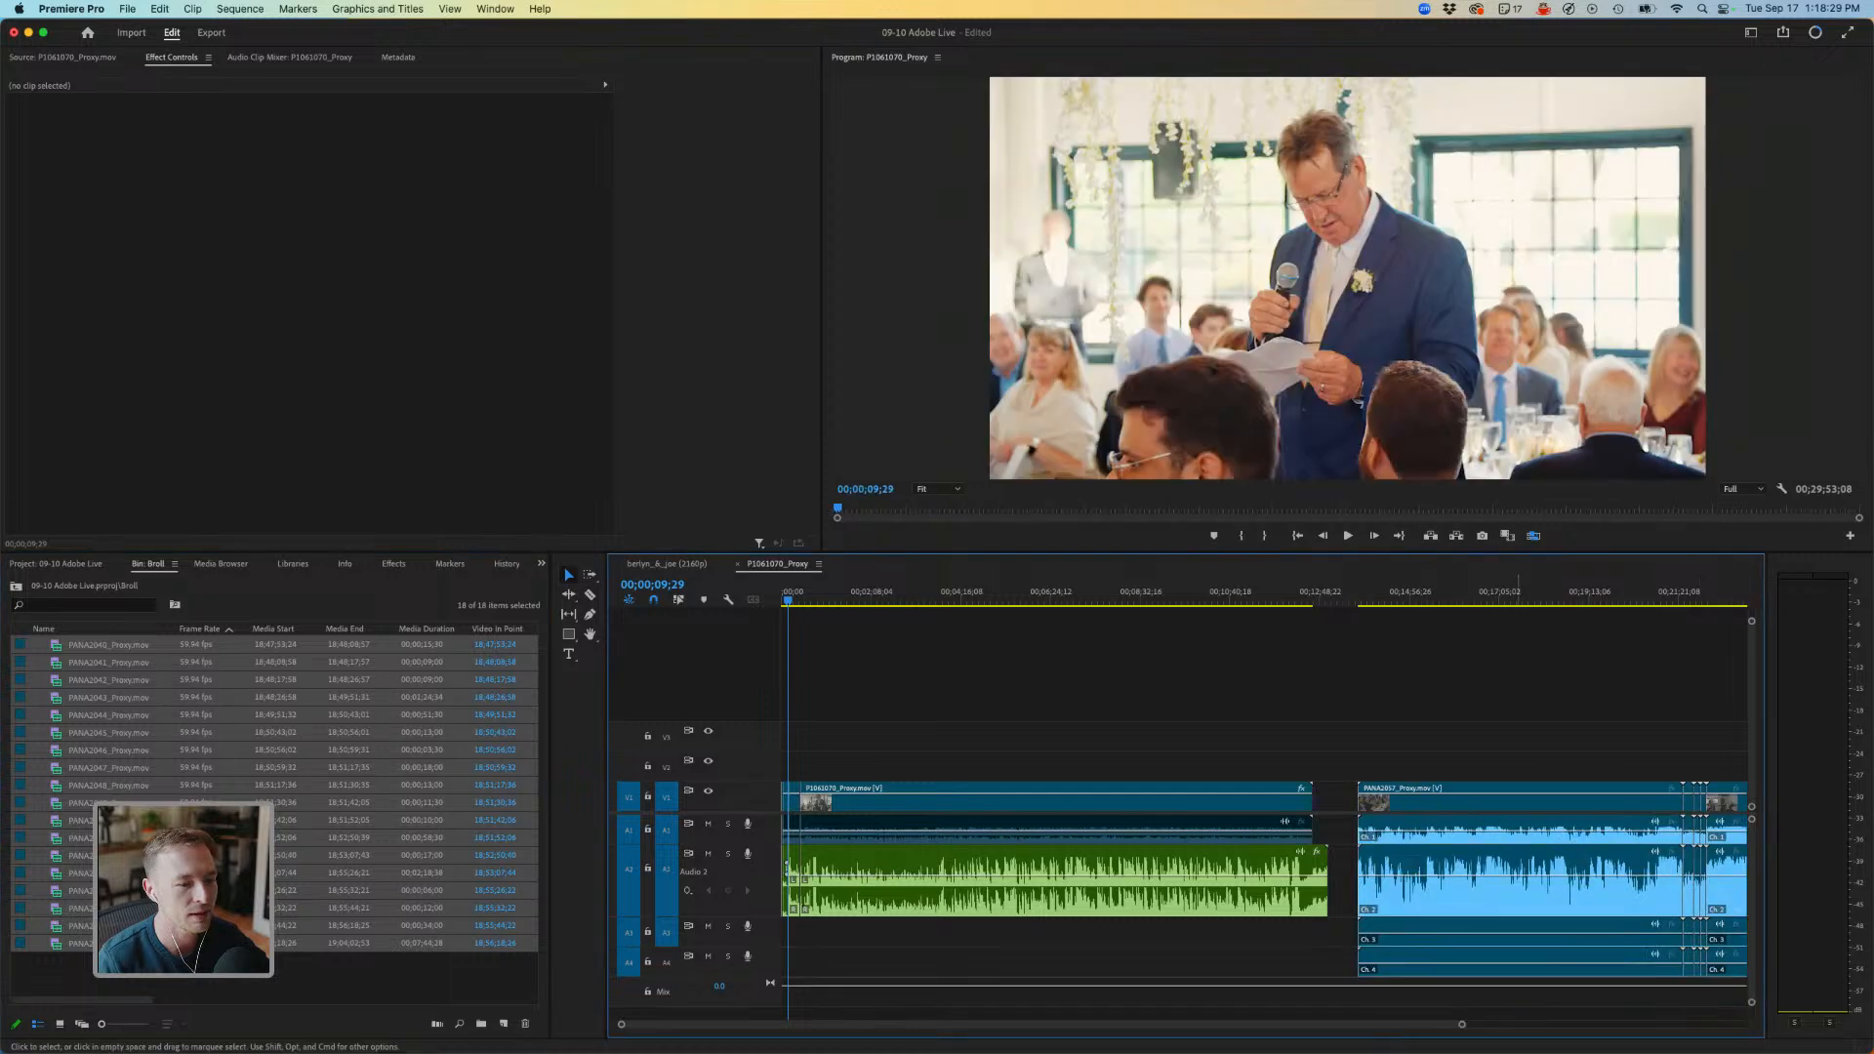
pyautogui.hscroll(3, 1357, 810)
# Delete the audio of all the B-roll clips and scrub through the first B-roll shot.
pyautogui.press('a')
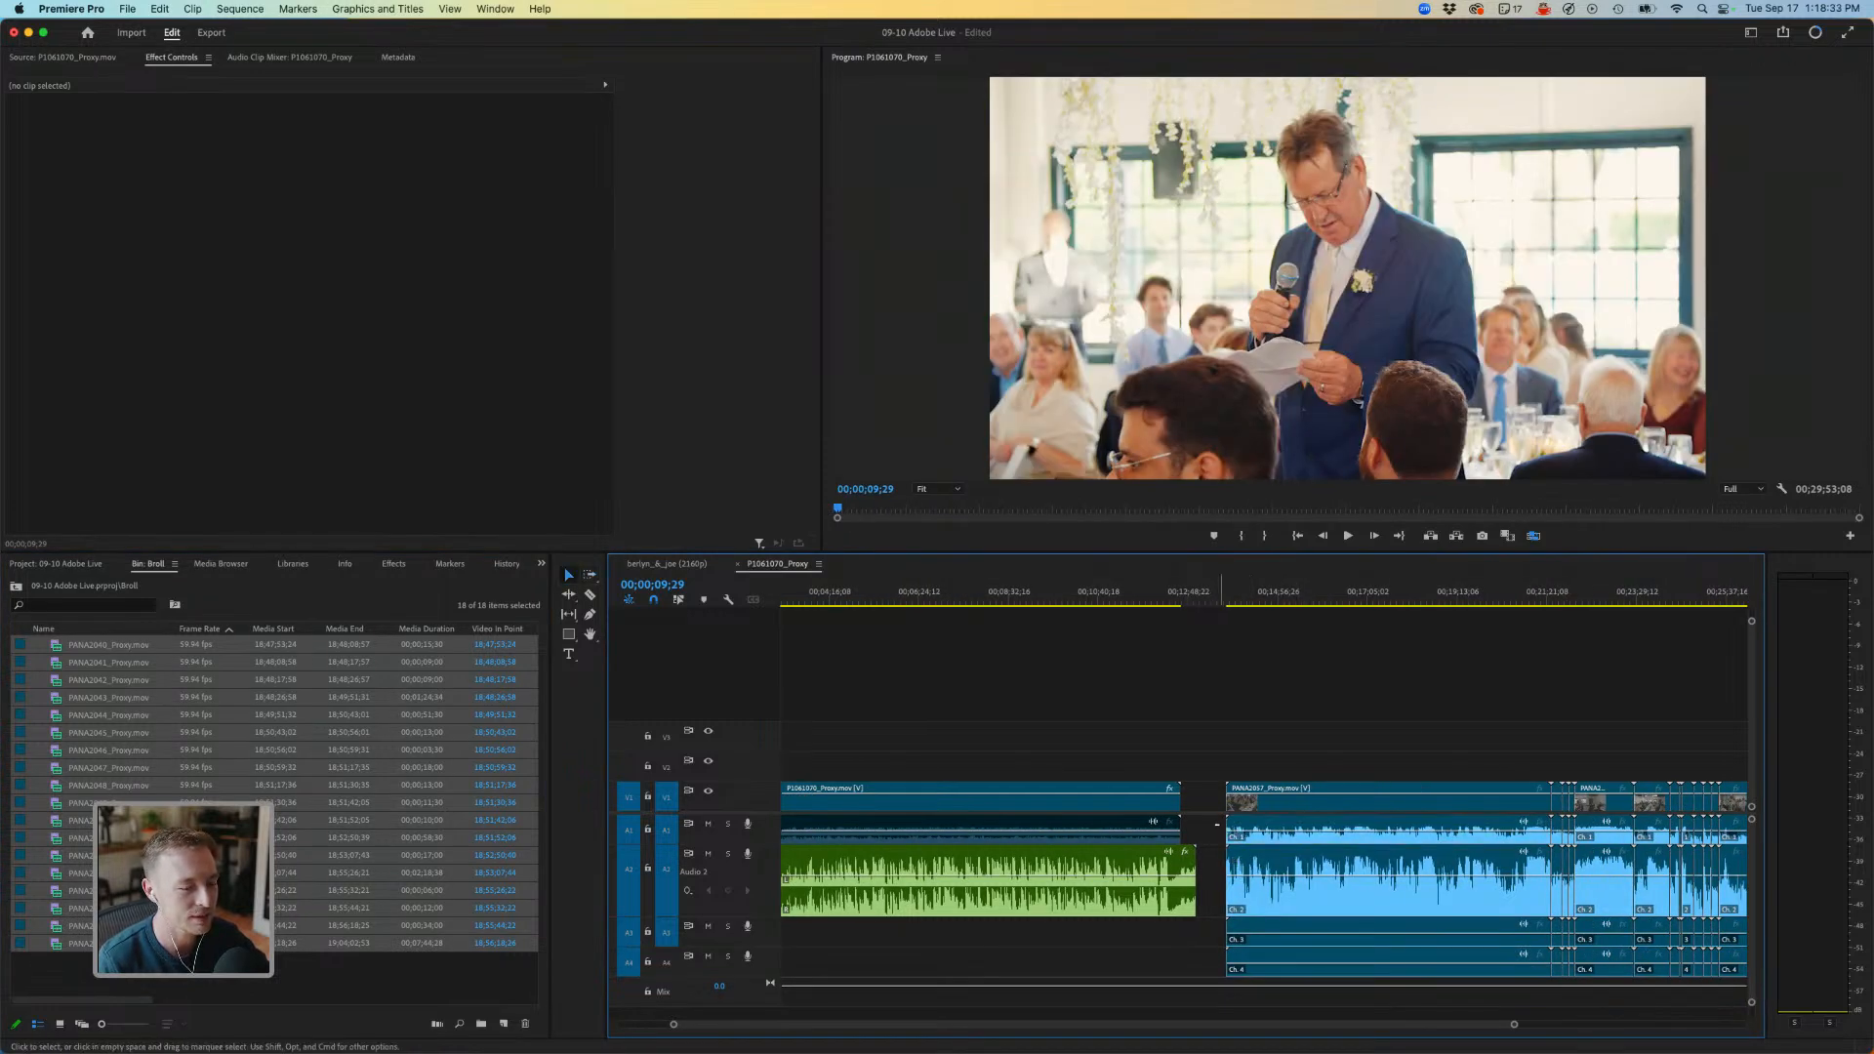
pyautogui.press('\\')
pyautogui.moveTo(1035, 823); pyautogui.dragTo(1474, 996)
pyautogui.press('Delete')
pyautogui.press('\\')
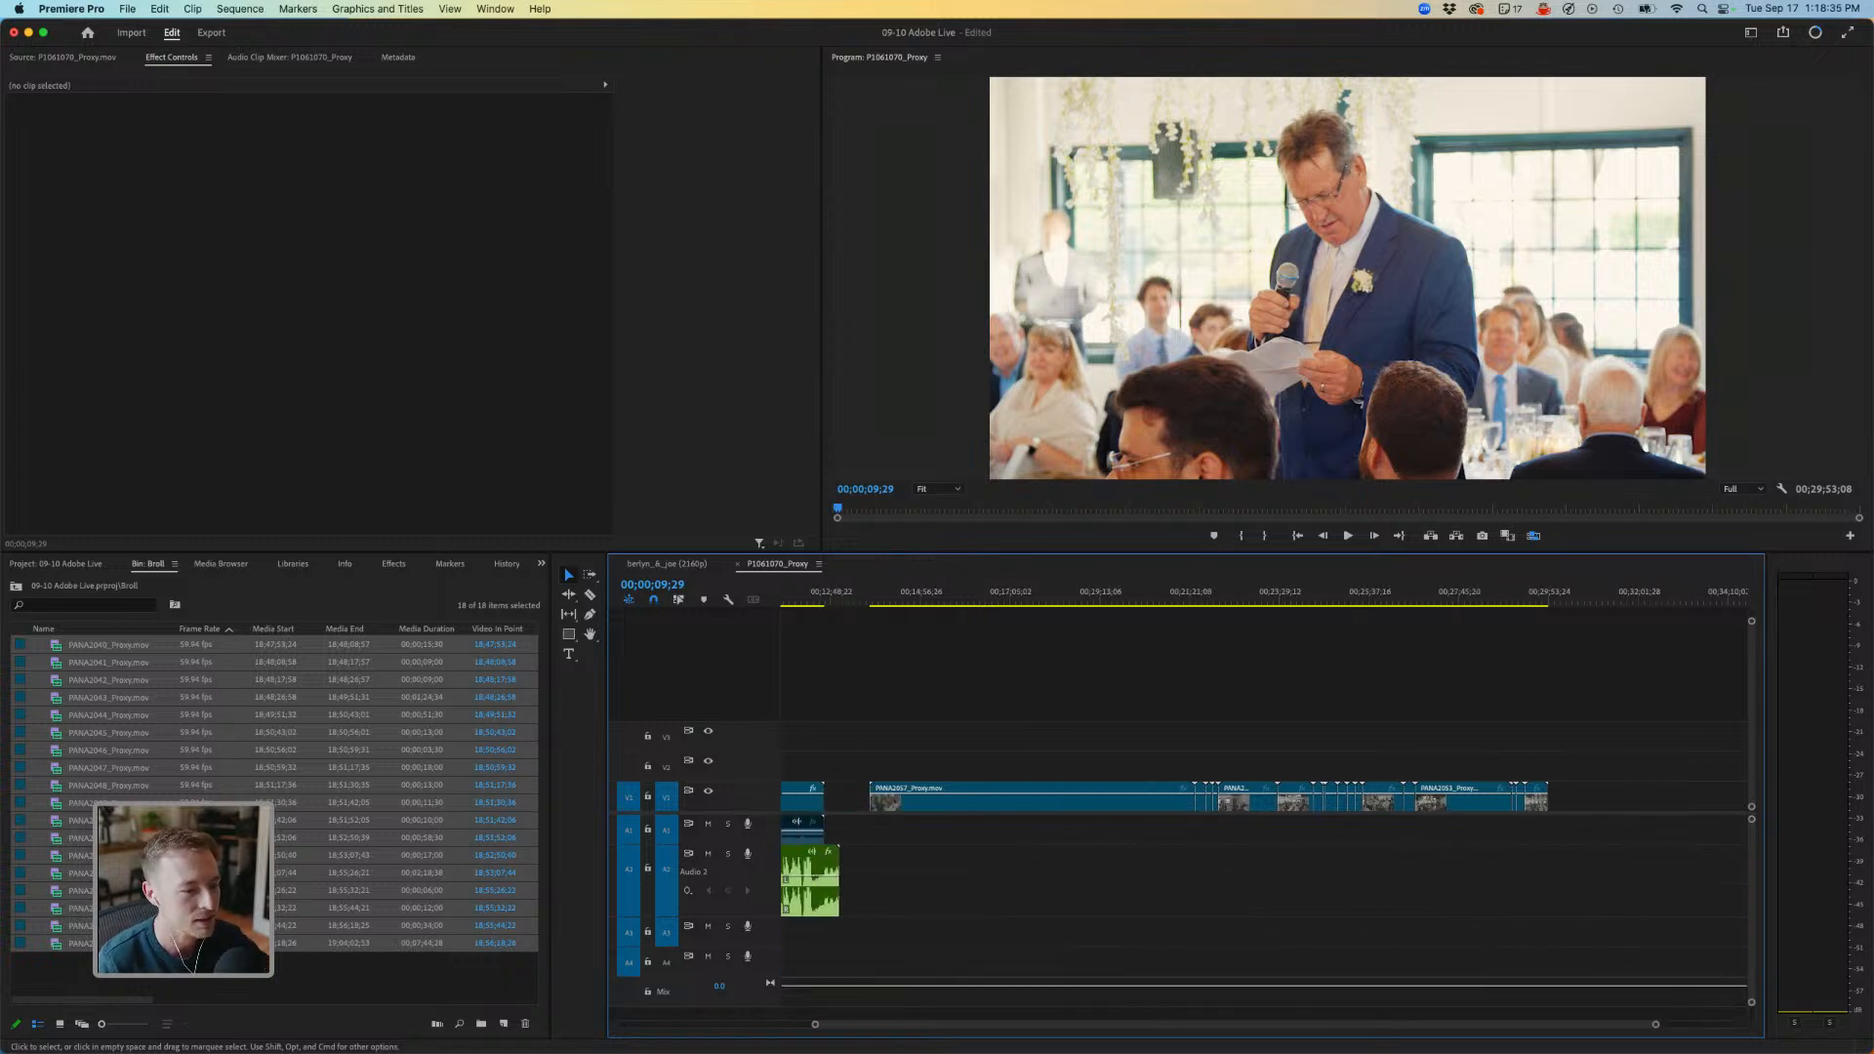
pyautogui.moveTo(889, 592); pyautogui.dragTo(1062, 592)
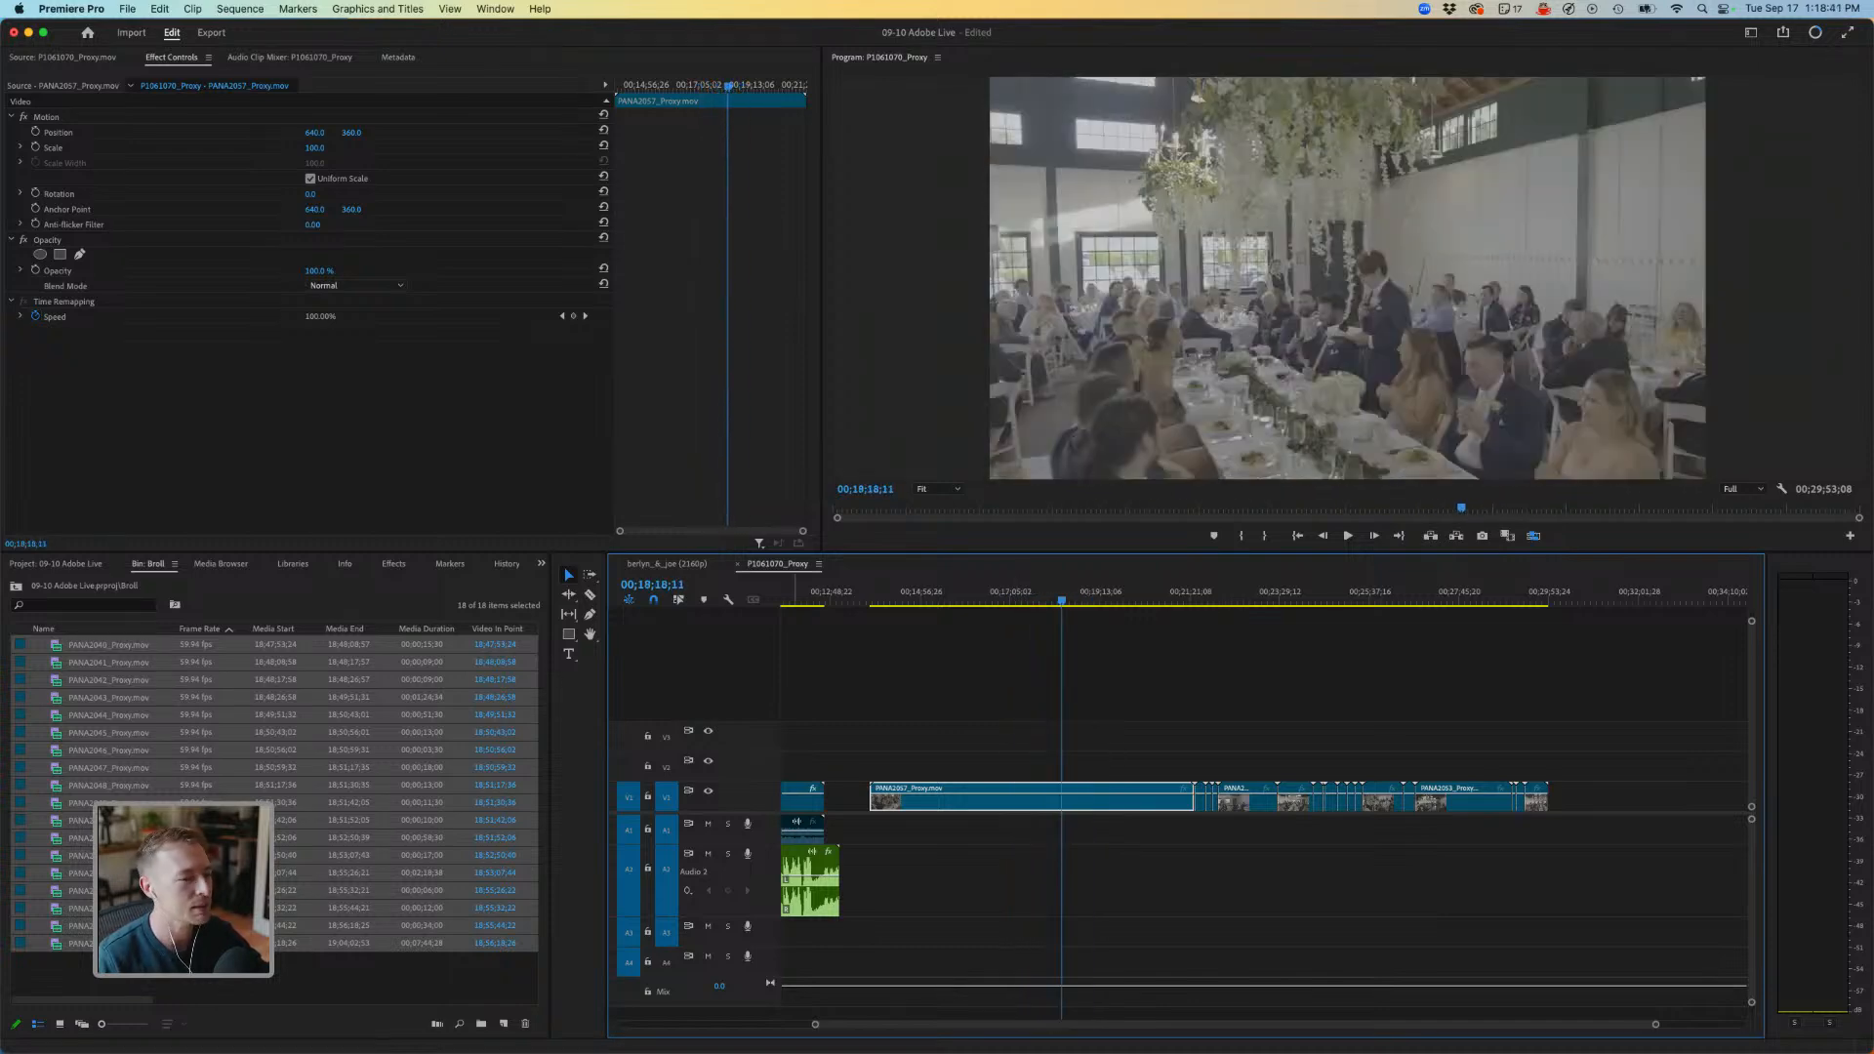
# Create a 1280 × 720 adjustment layer at 29.97 fps and stretch it on V3 across all the B-roll clips.
pyautogui.hotkey('shift', '1')
pyautogui.hotkey('shift', '1')
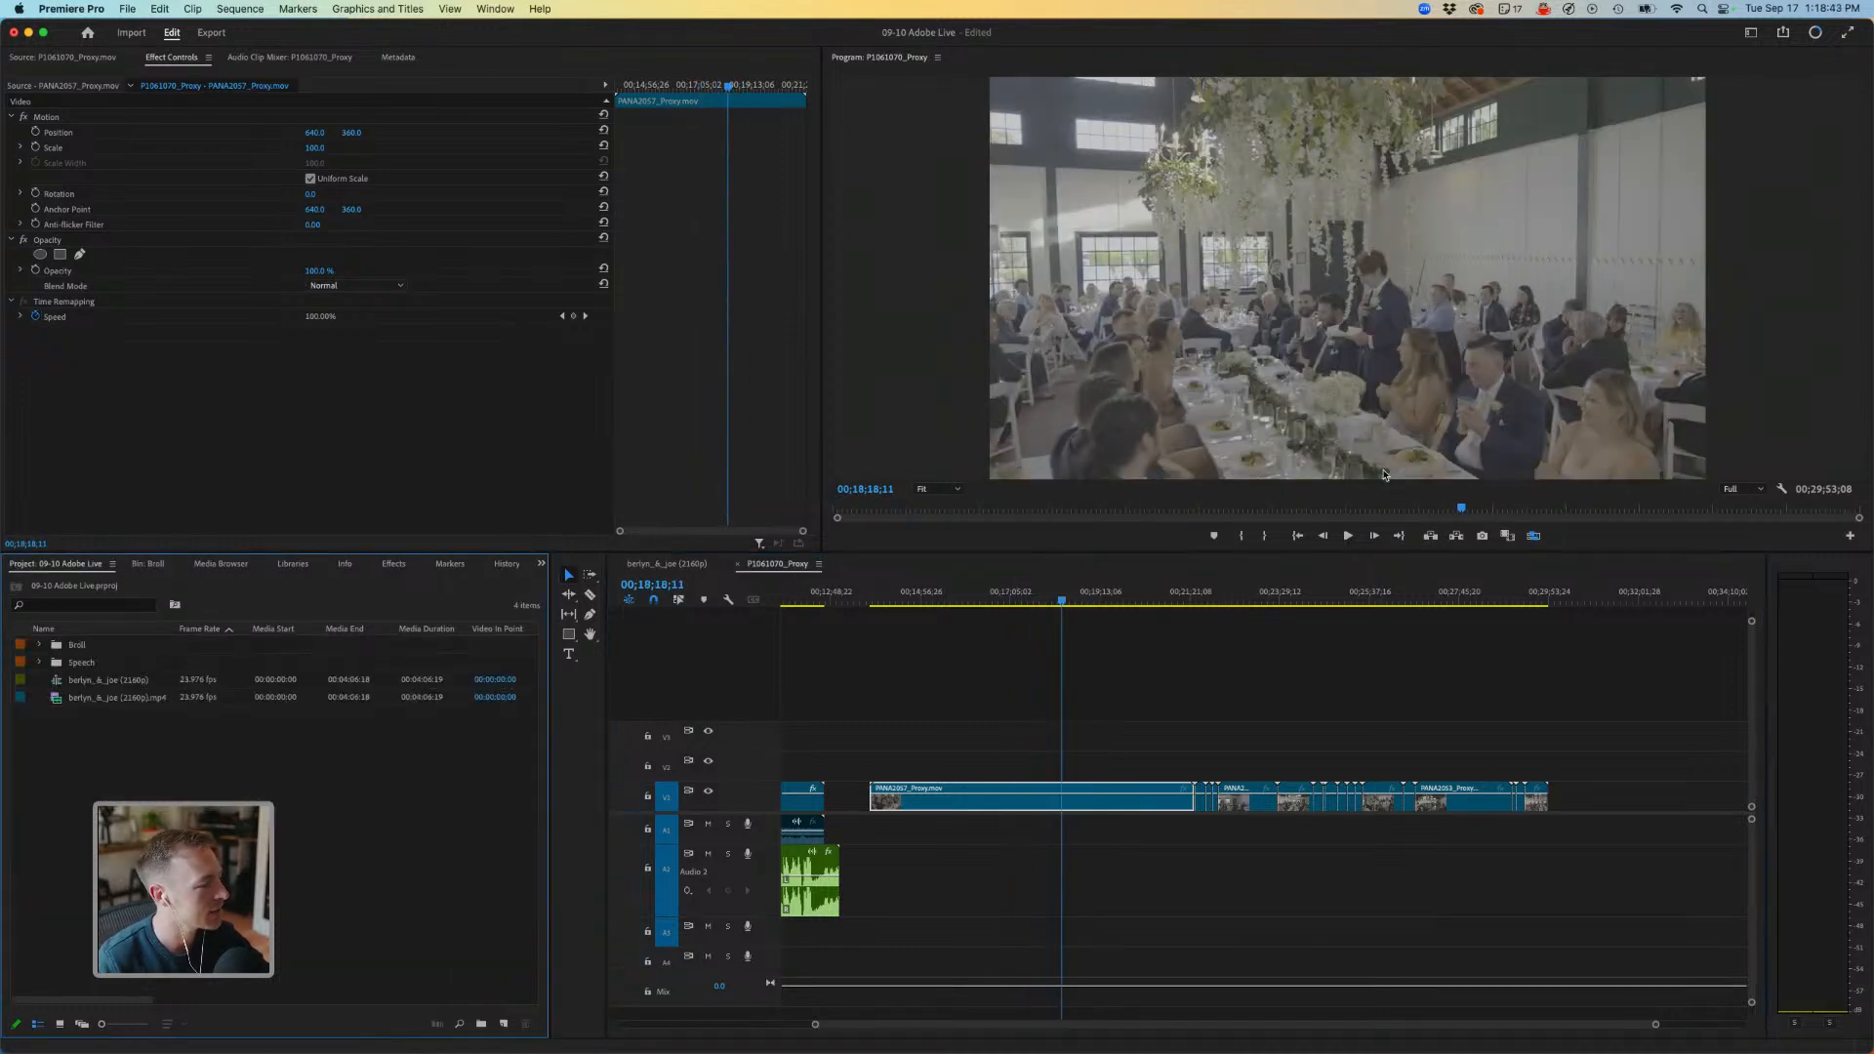
pyautogui.rightClick(69, 766)
pyautogui.moveTo(200, 803)
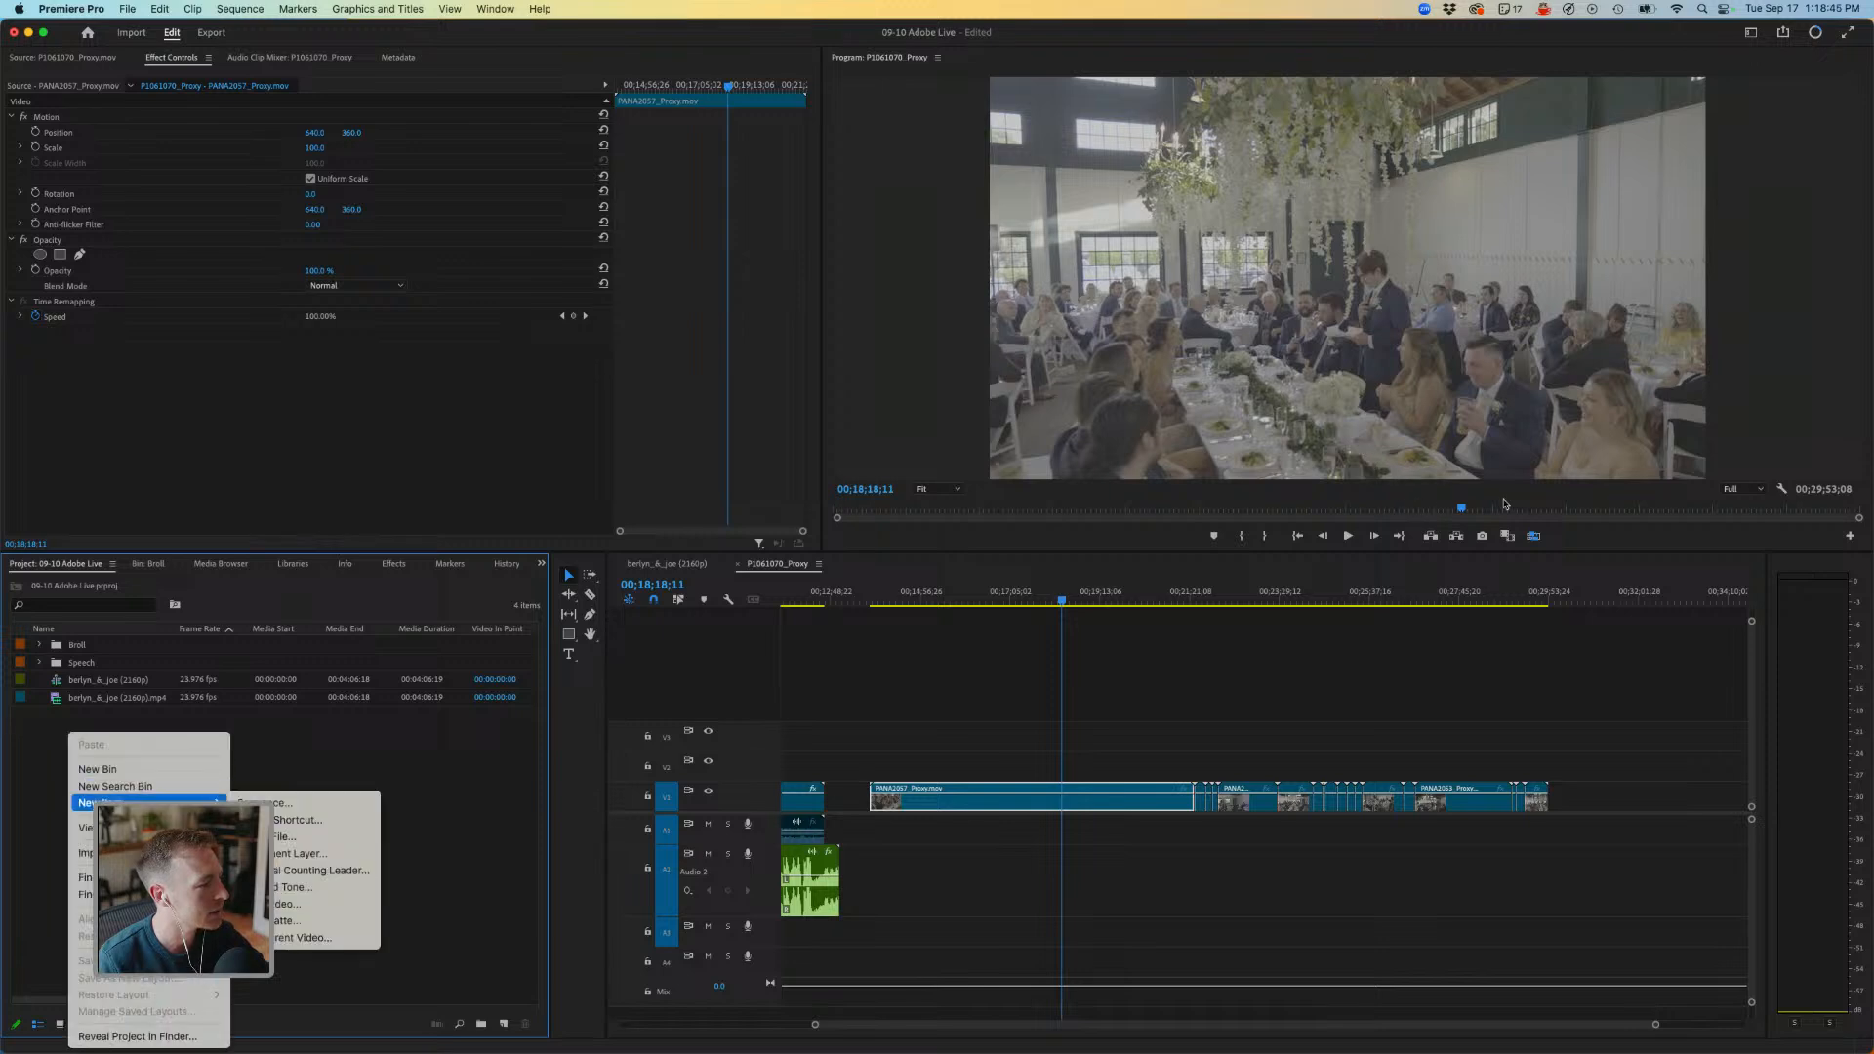
pyautogui.click(302, 854)
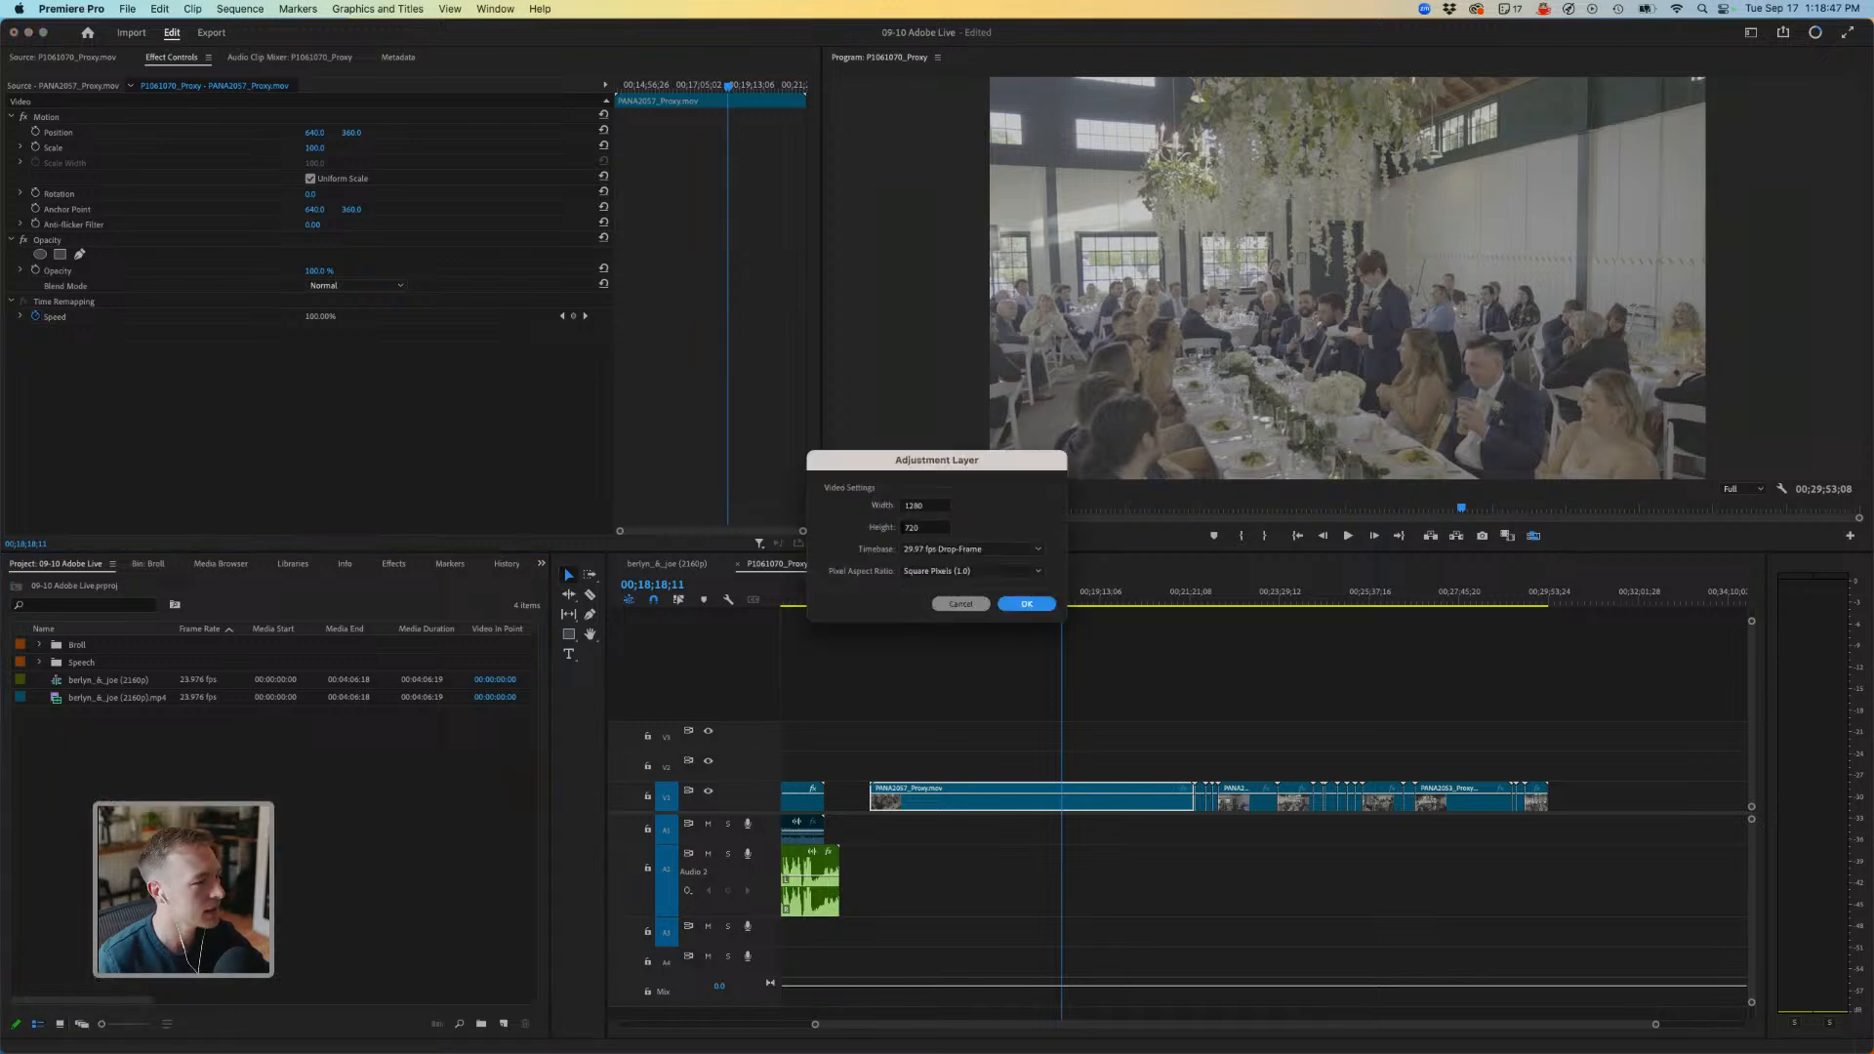
pyautogui.press('Return')
pyautogui.moveTo(100, 644); pyautogui.dragTo(990, 707)
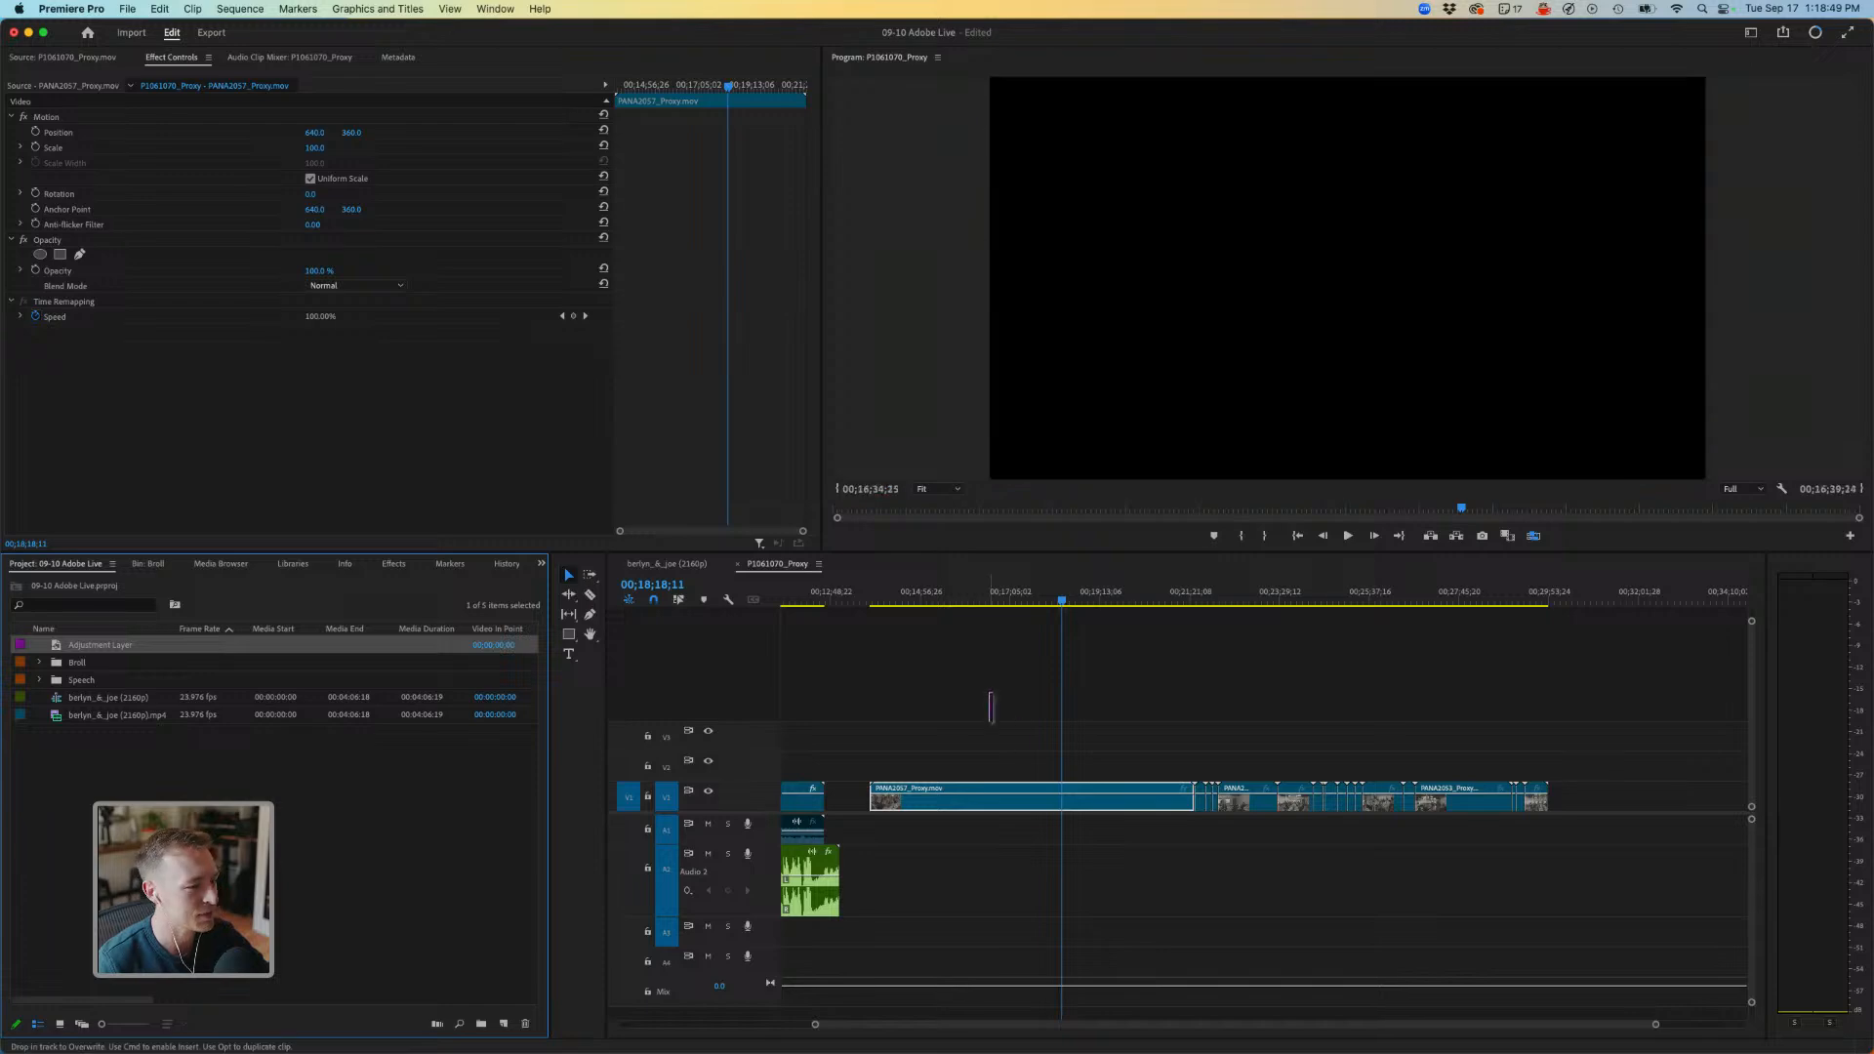
pyautogui.moveTo(886, 739); pyautogui.dragTo(1548, 739)
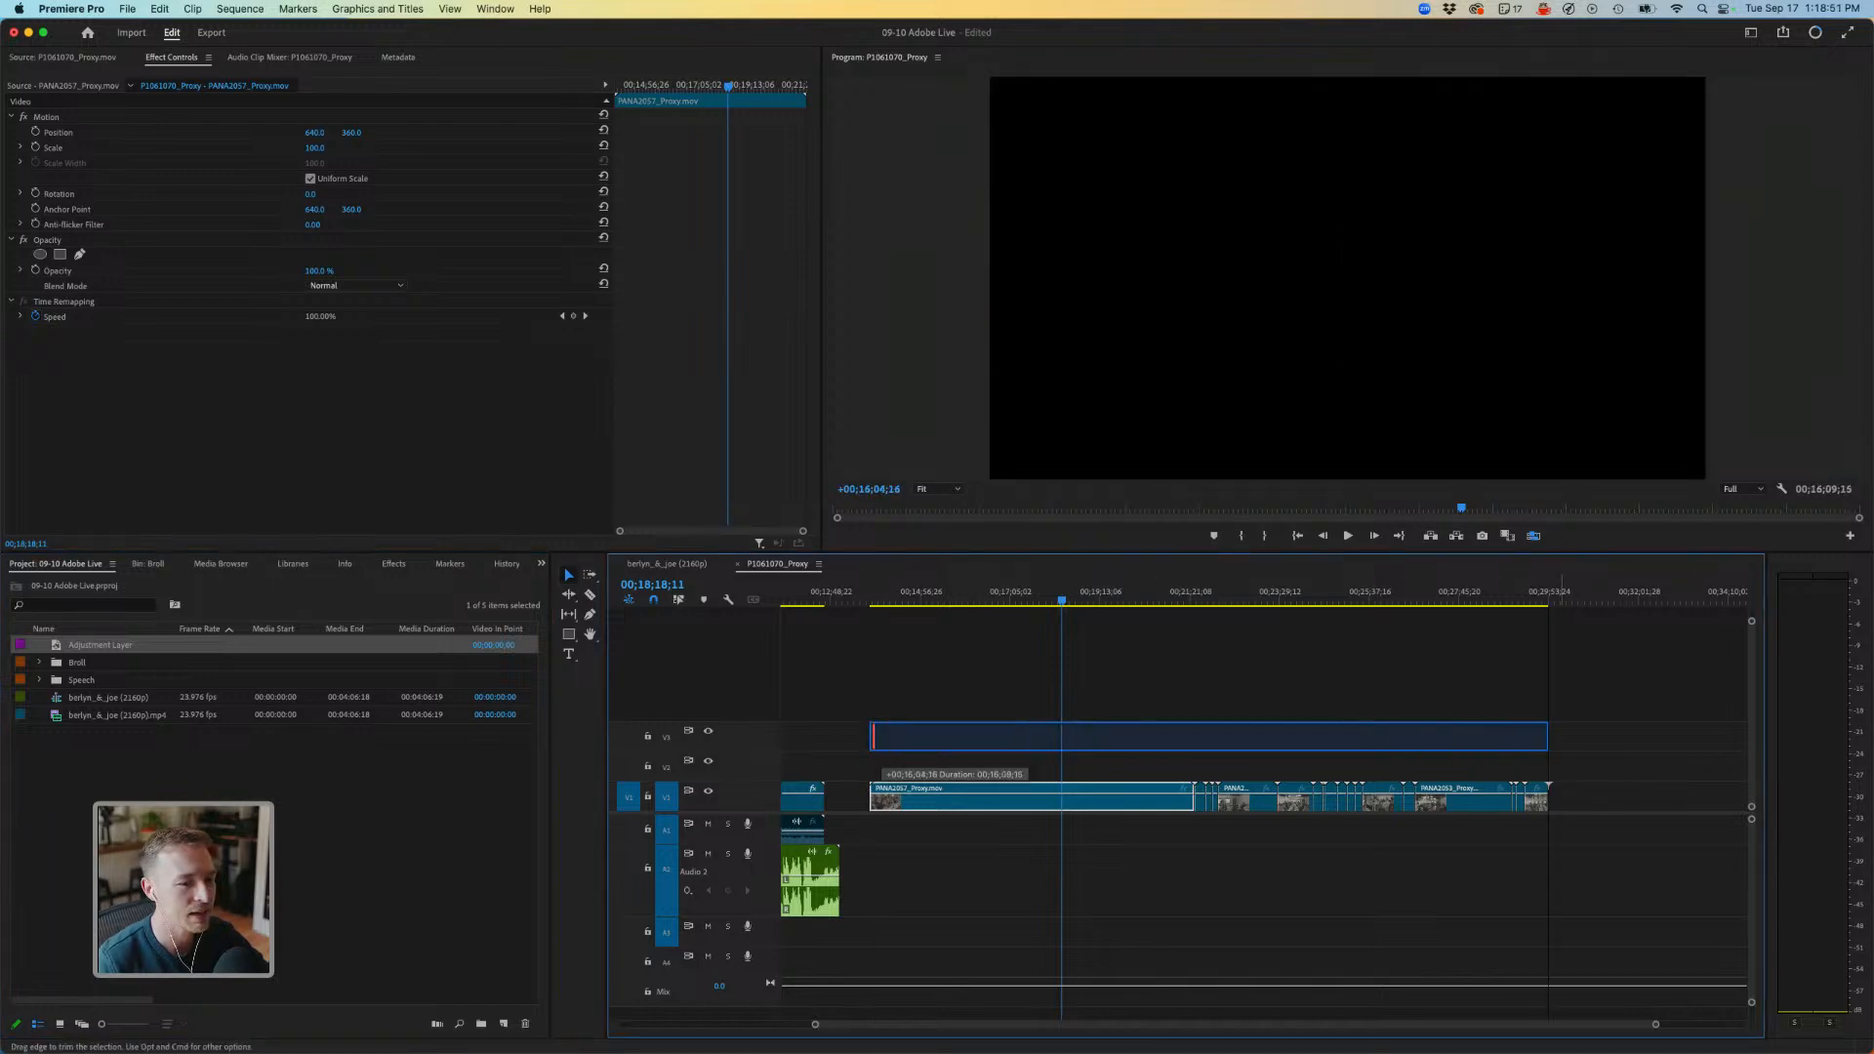
# Copy the Lumetri Color grade from the long speech clip and paste it onto the adjustment layer above the B-roll.
pyautogui.hscroll(-5, 1269, 781)
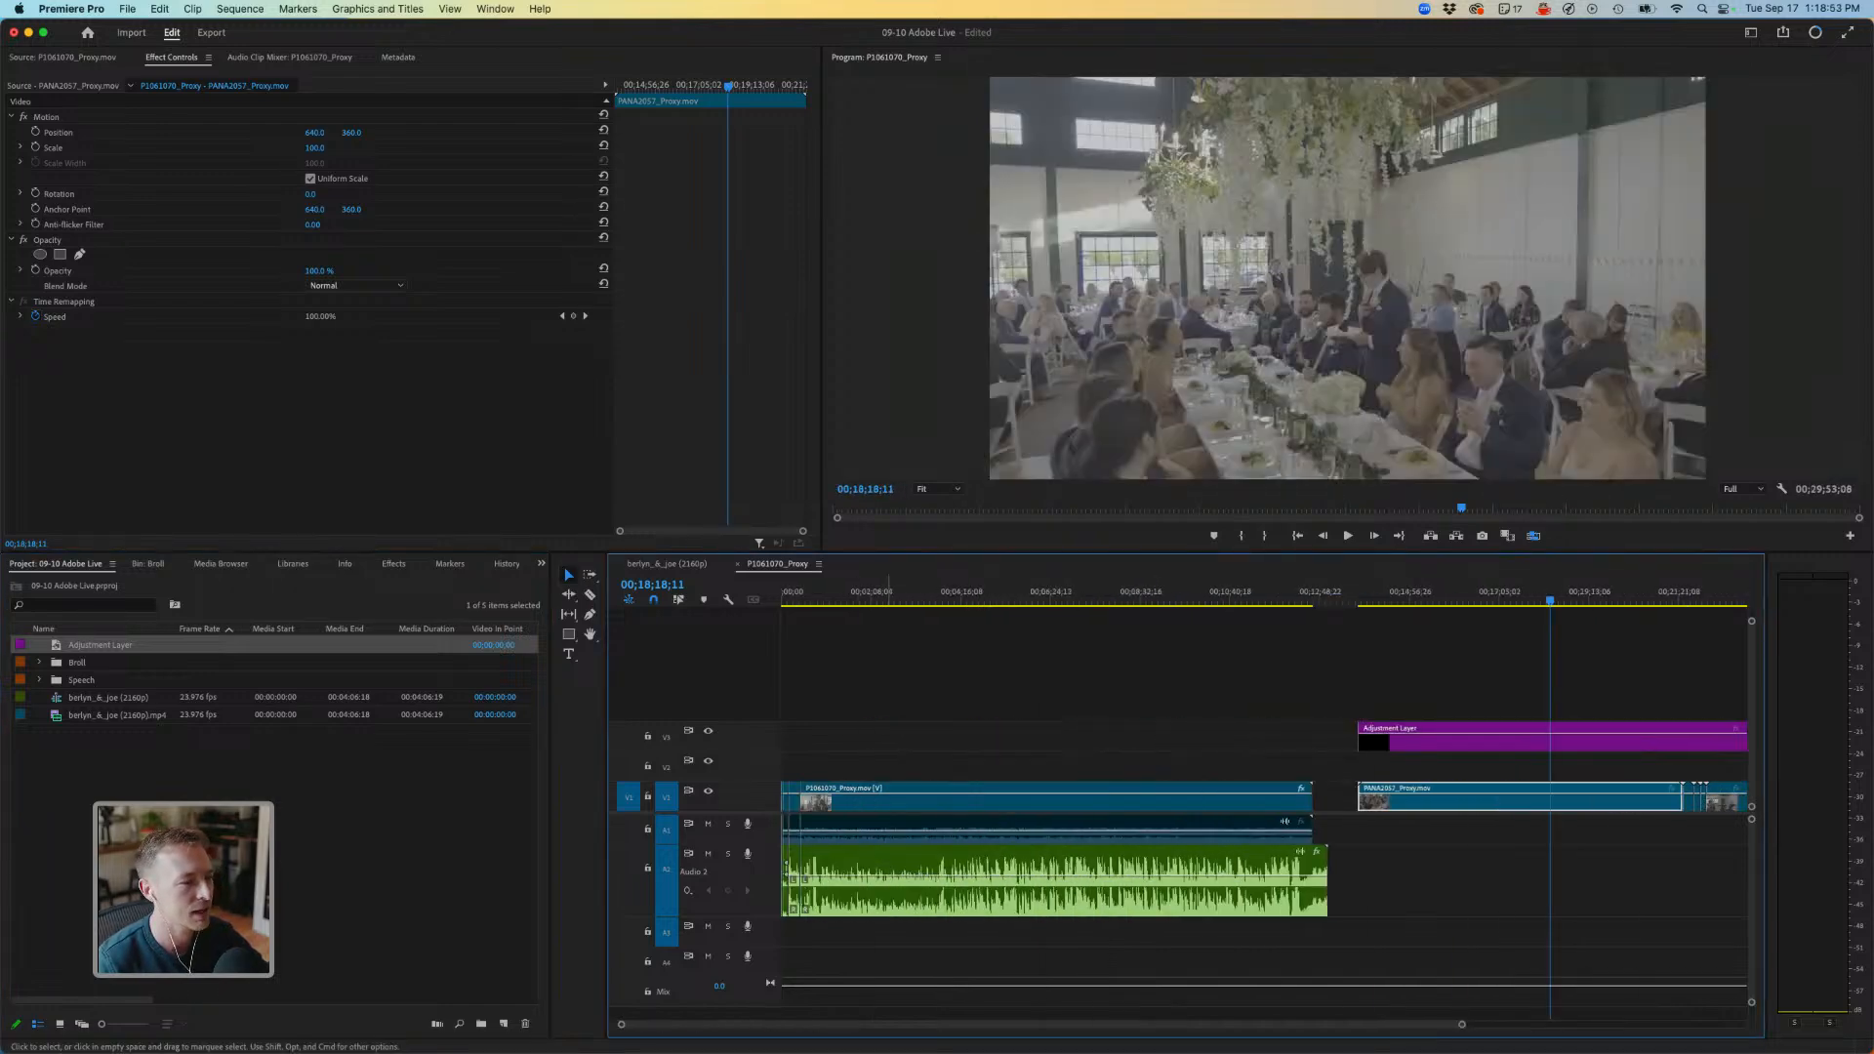
pyautogui.click(876, 593)
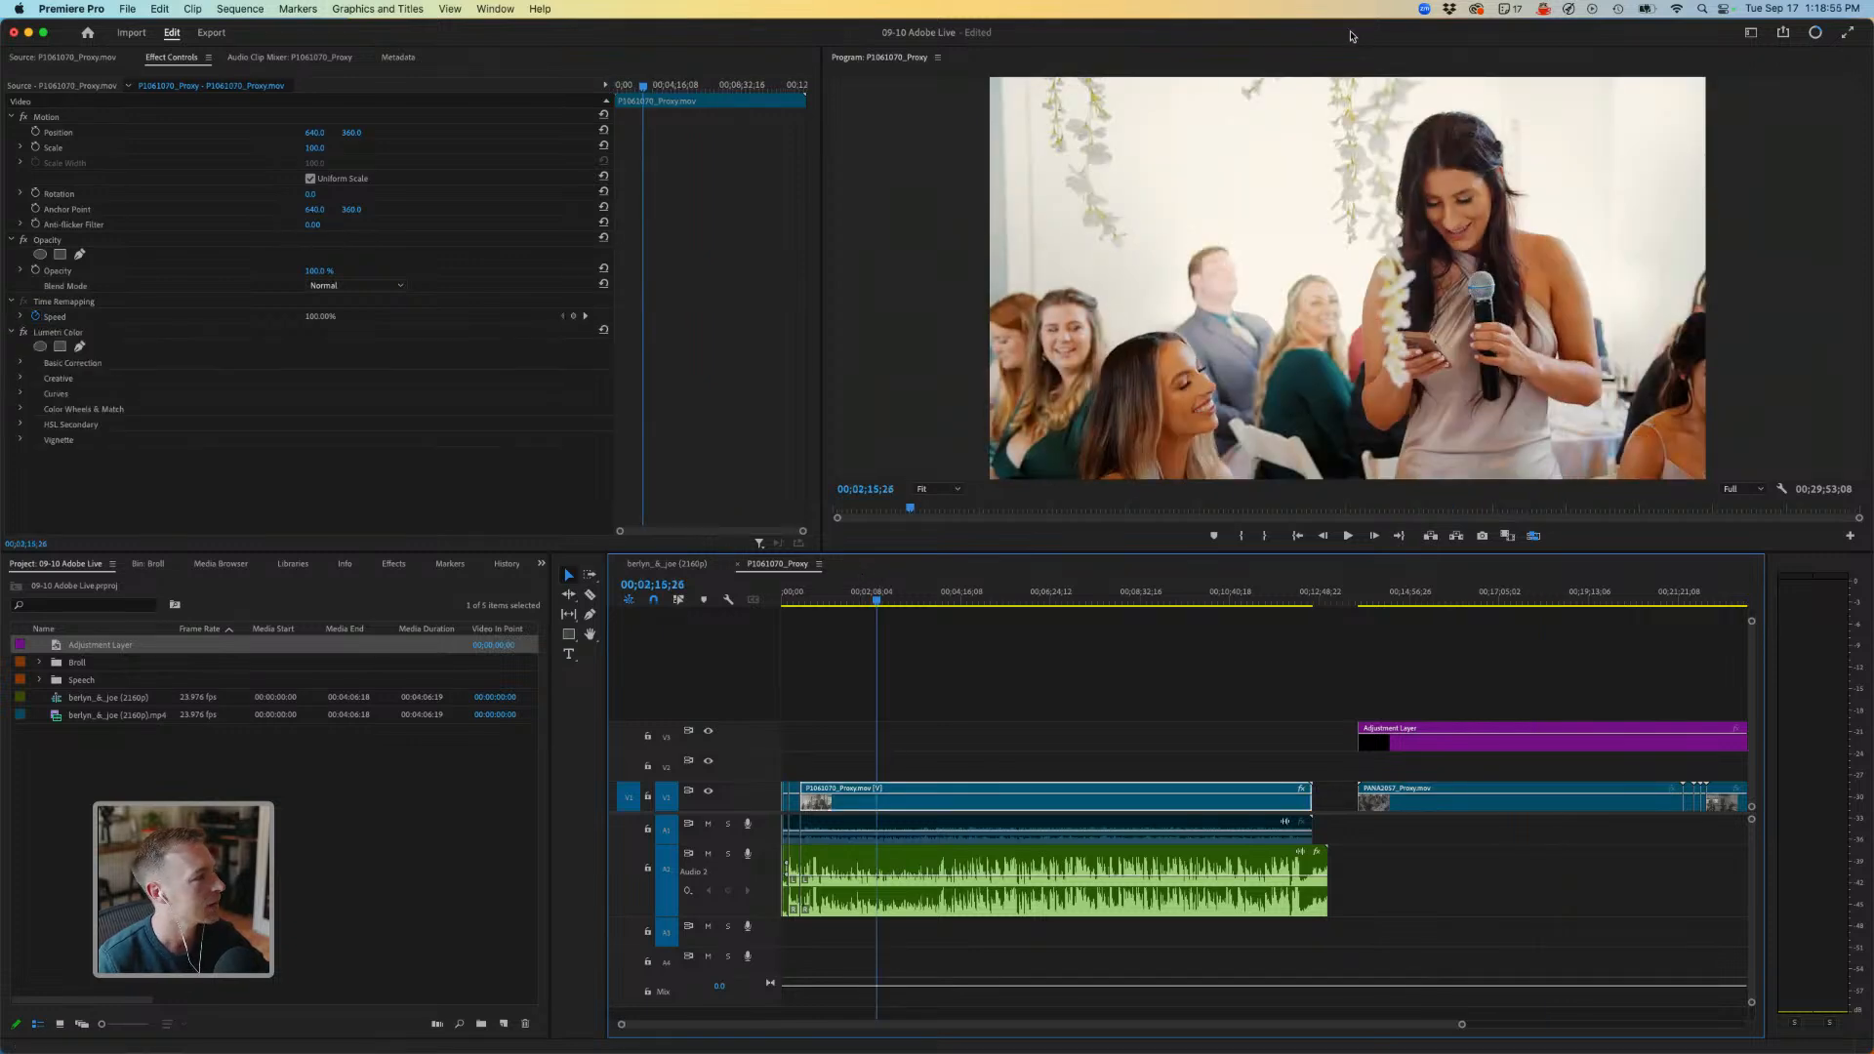
pyautogui.hotkey('shift', '5')
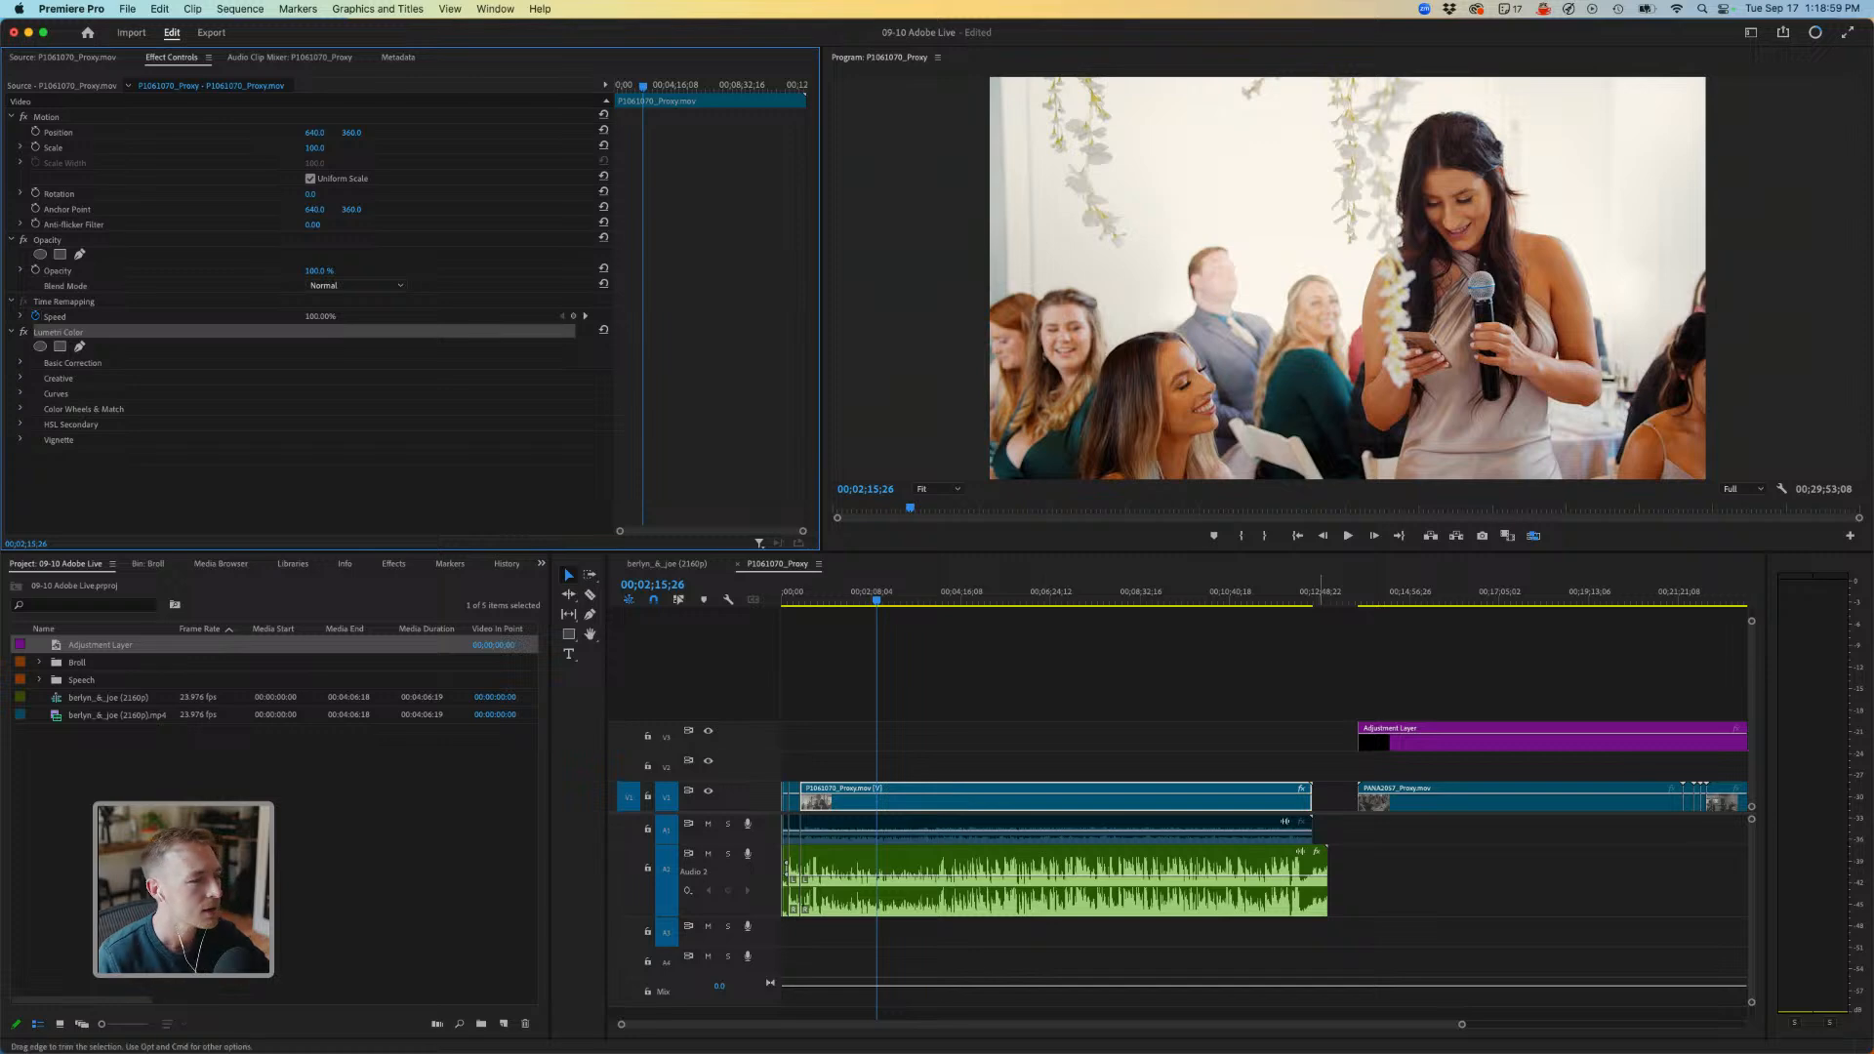
pyautogui.click(1342, 684)
pyautogui.click(1415, 592)
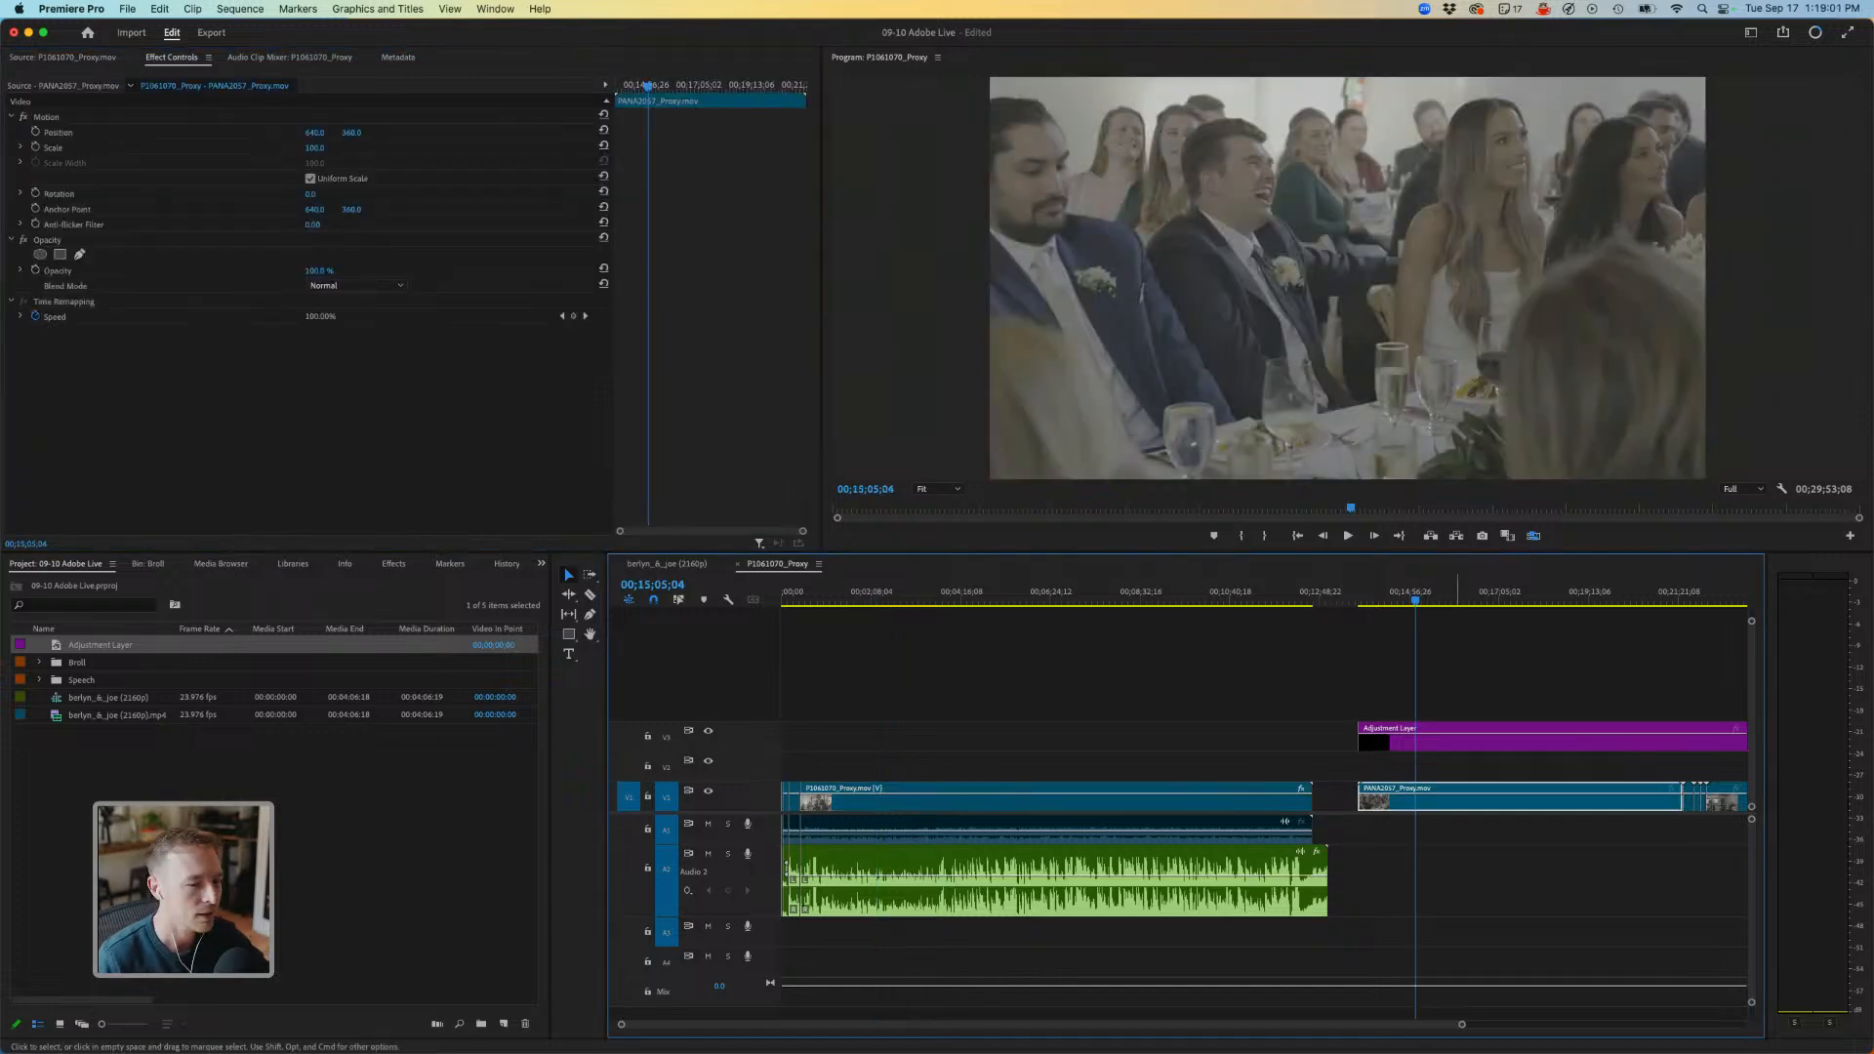
pyautogui.click(1464, 739)
pyautogui.press('super+v')
pyautogui.hscroll(3, 1464, 739)
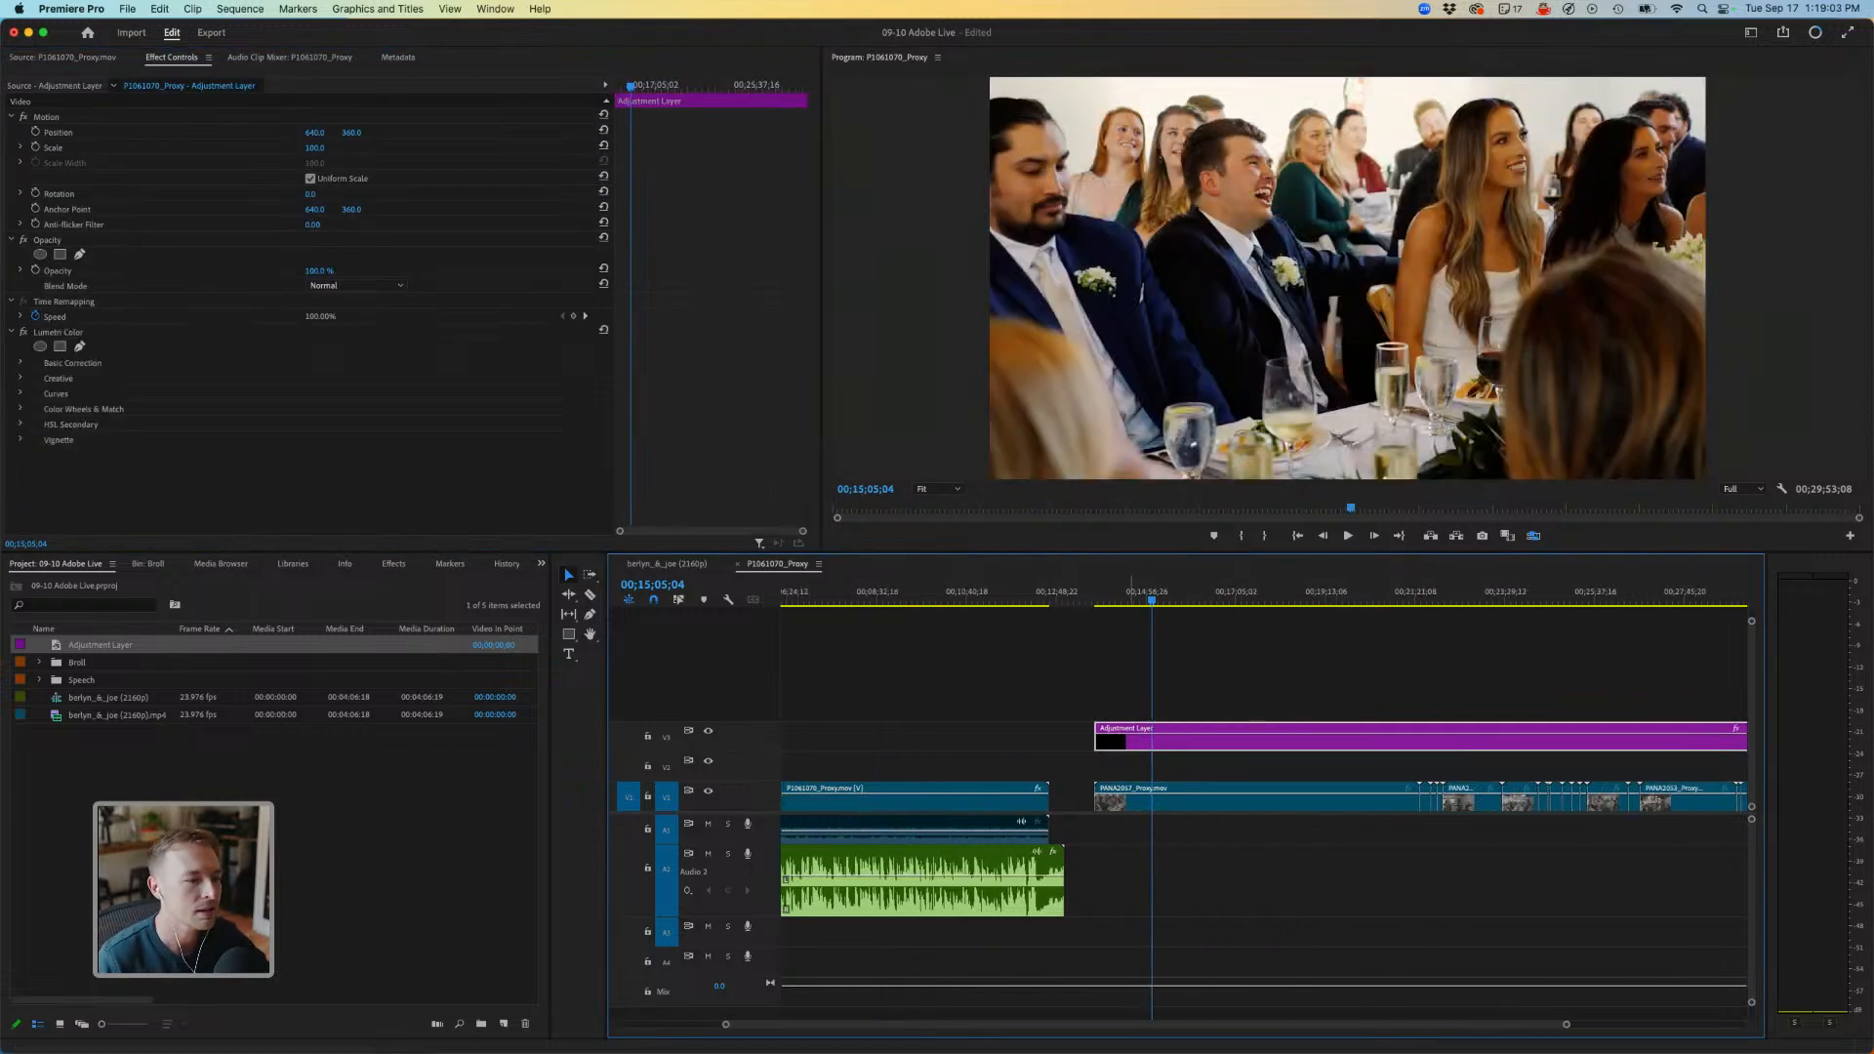
# Play back the graded B-roll around the 15-minute mark with the timeline magnified.
pyautogui.moveTo(1135, 593)
pyautogui.mouseDown()
pyautogui.moveTo(1176, 594)
pyautogui.moveTo(1150, 593)
pyautogui.mouseUp()
pyautogui.press('space')
pyautogui.press('=')
pyautogui.press('=')
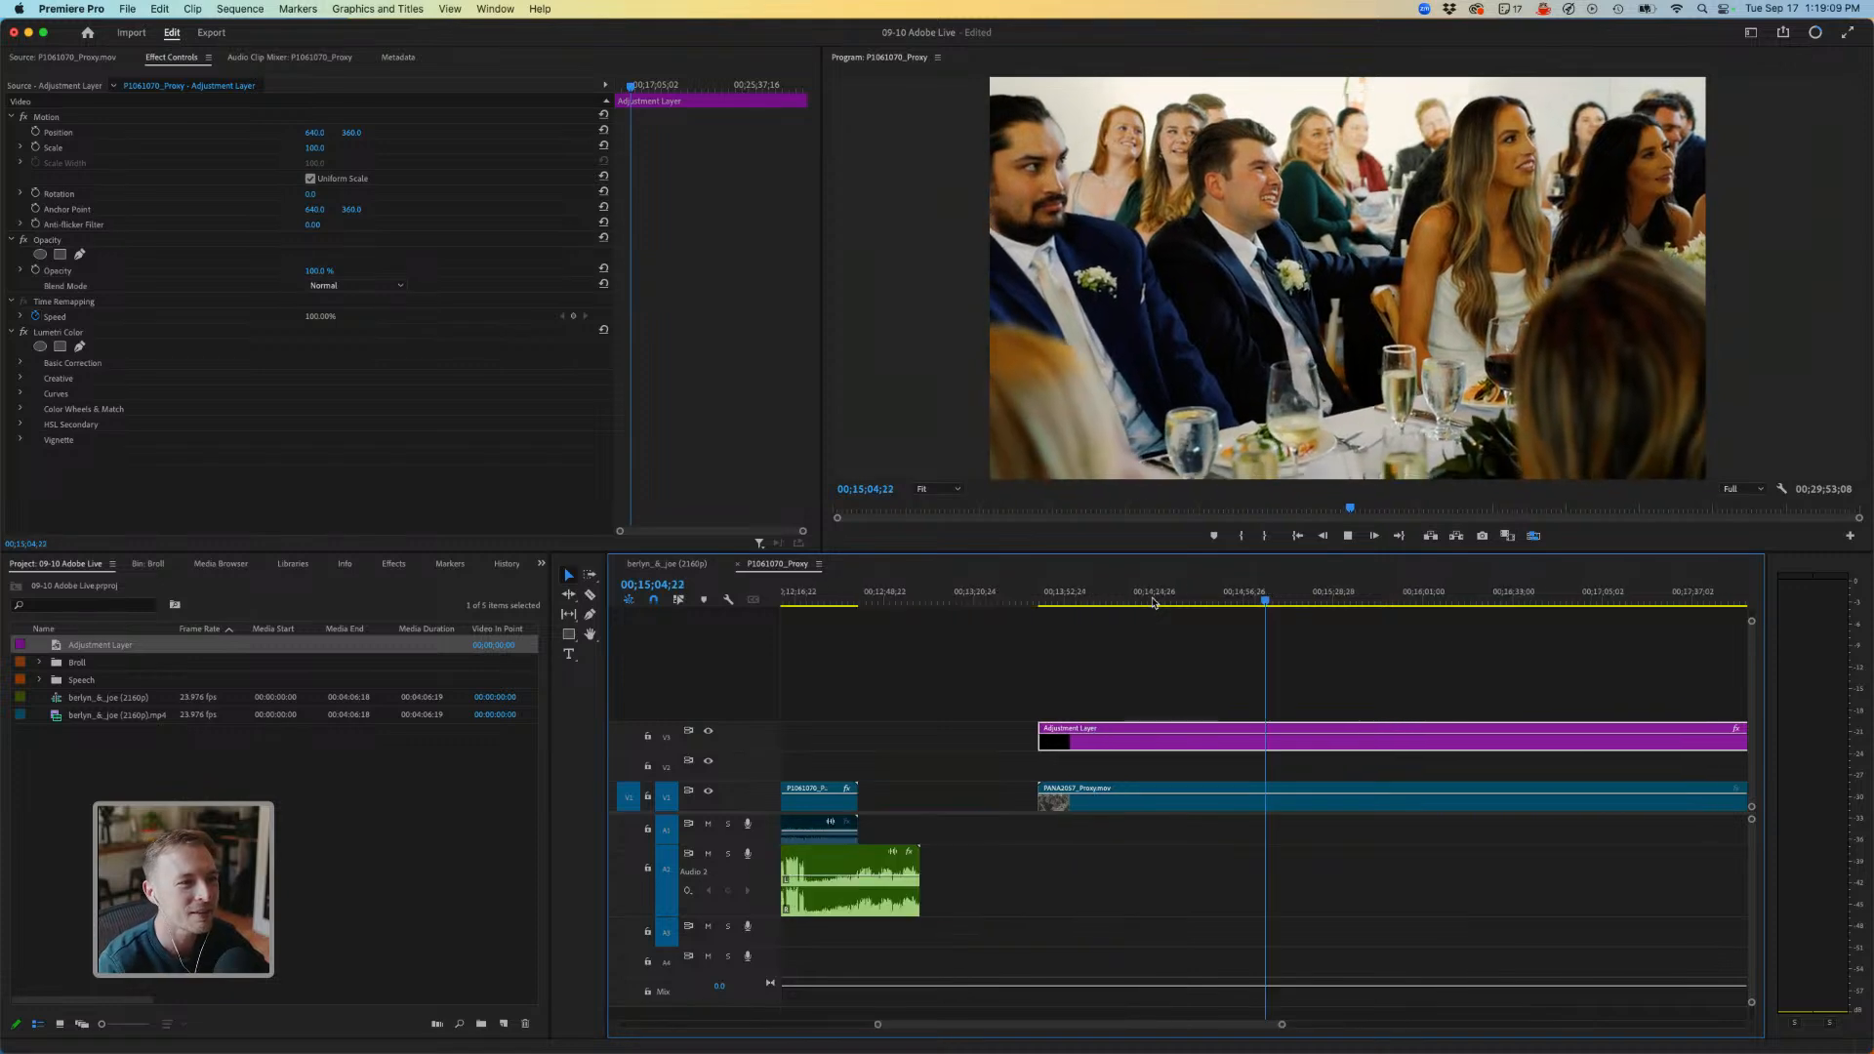
pyautogui.press('space')
pyautogui.hotkey('shift', 'Left')
pyautogui.hotkey('shift', 'Left')
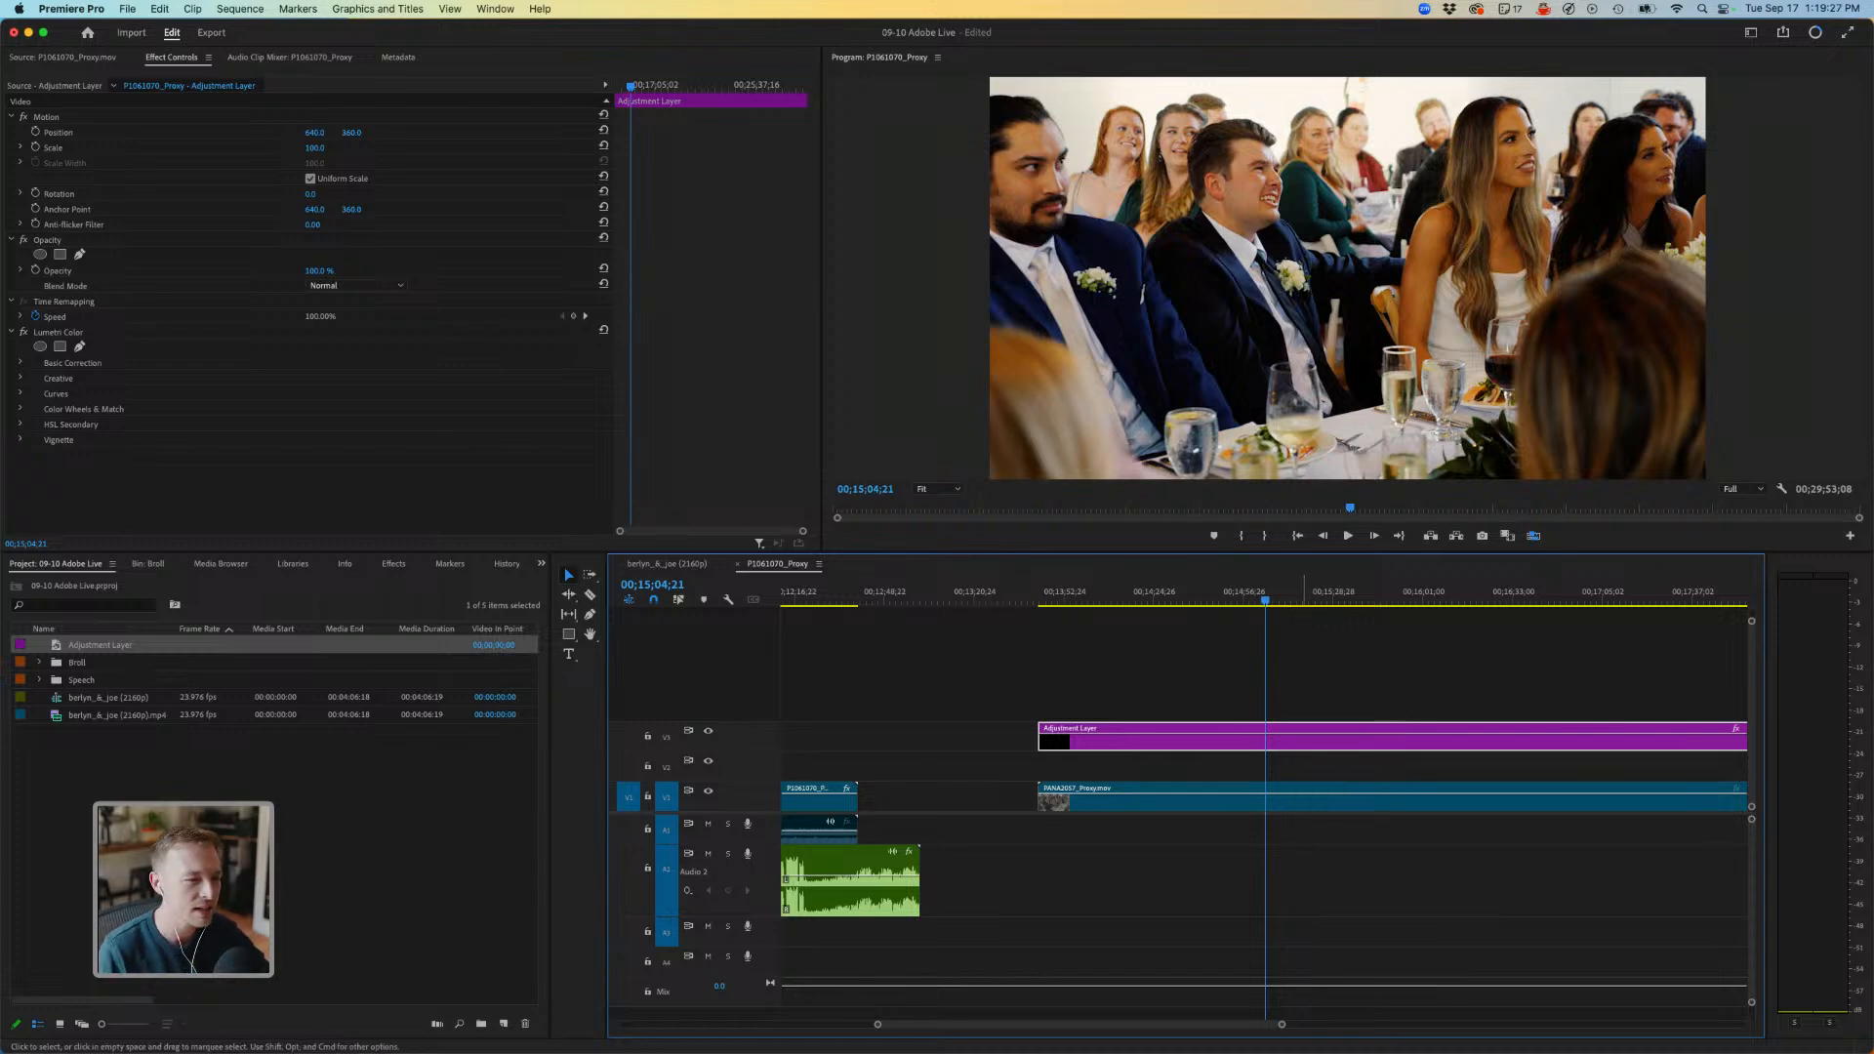
# Split the B-roll clip and its adjustment layer at 00;14;59;26 and delete the portions before the cut.
pyautogui.moveTo(1265, 598); pyautogui.dragTo(1240, 597)
pyautogui.press('space')
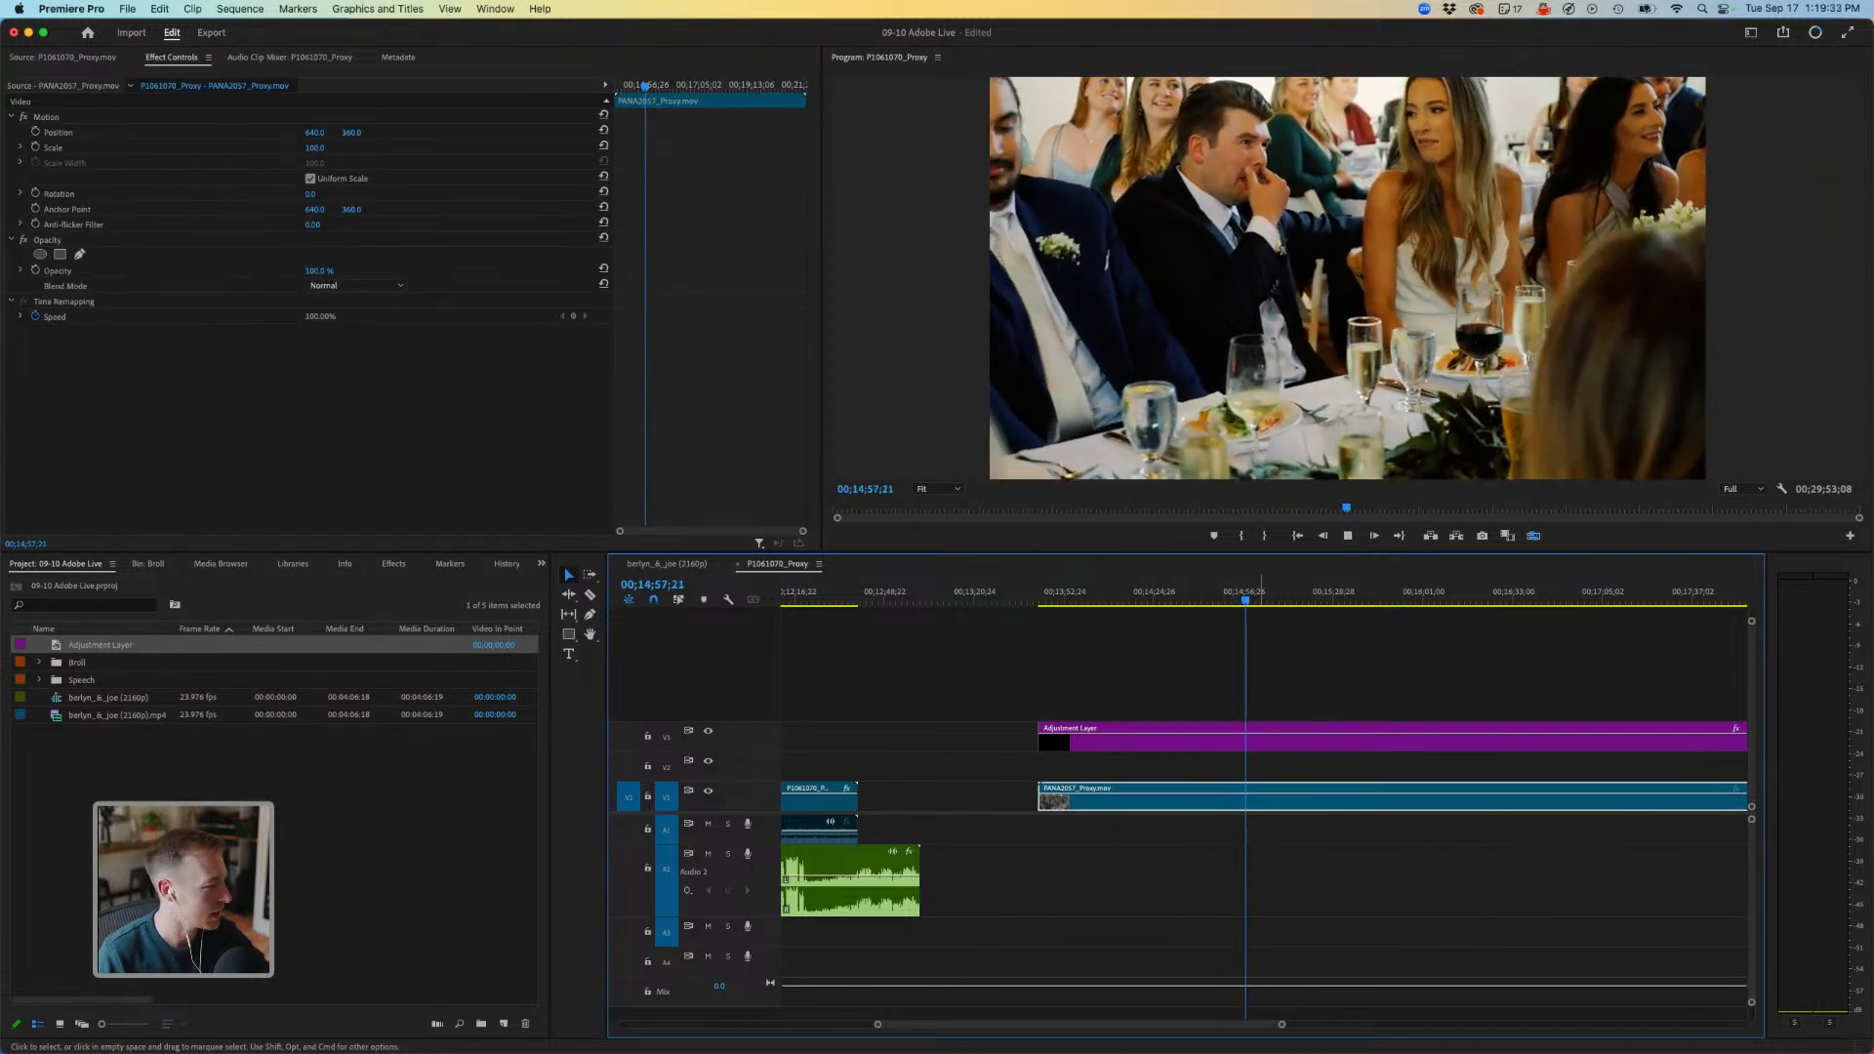
pyautogui.press('space')
pyautogui.press('space')
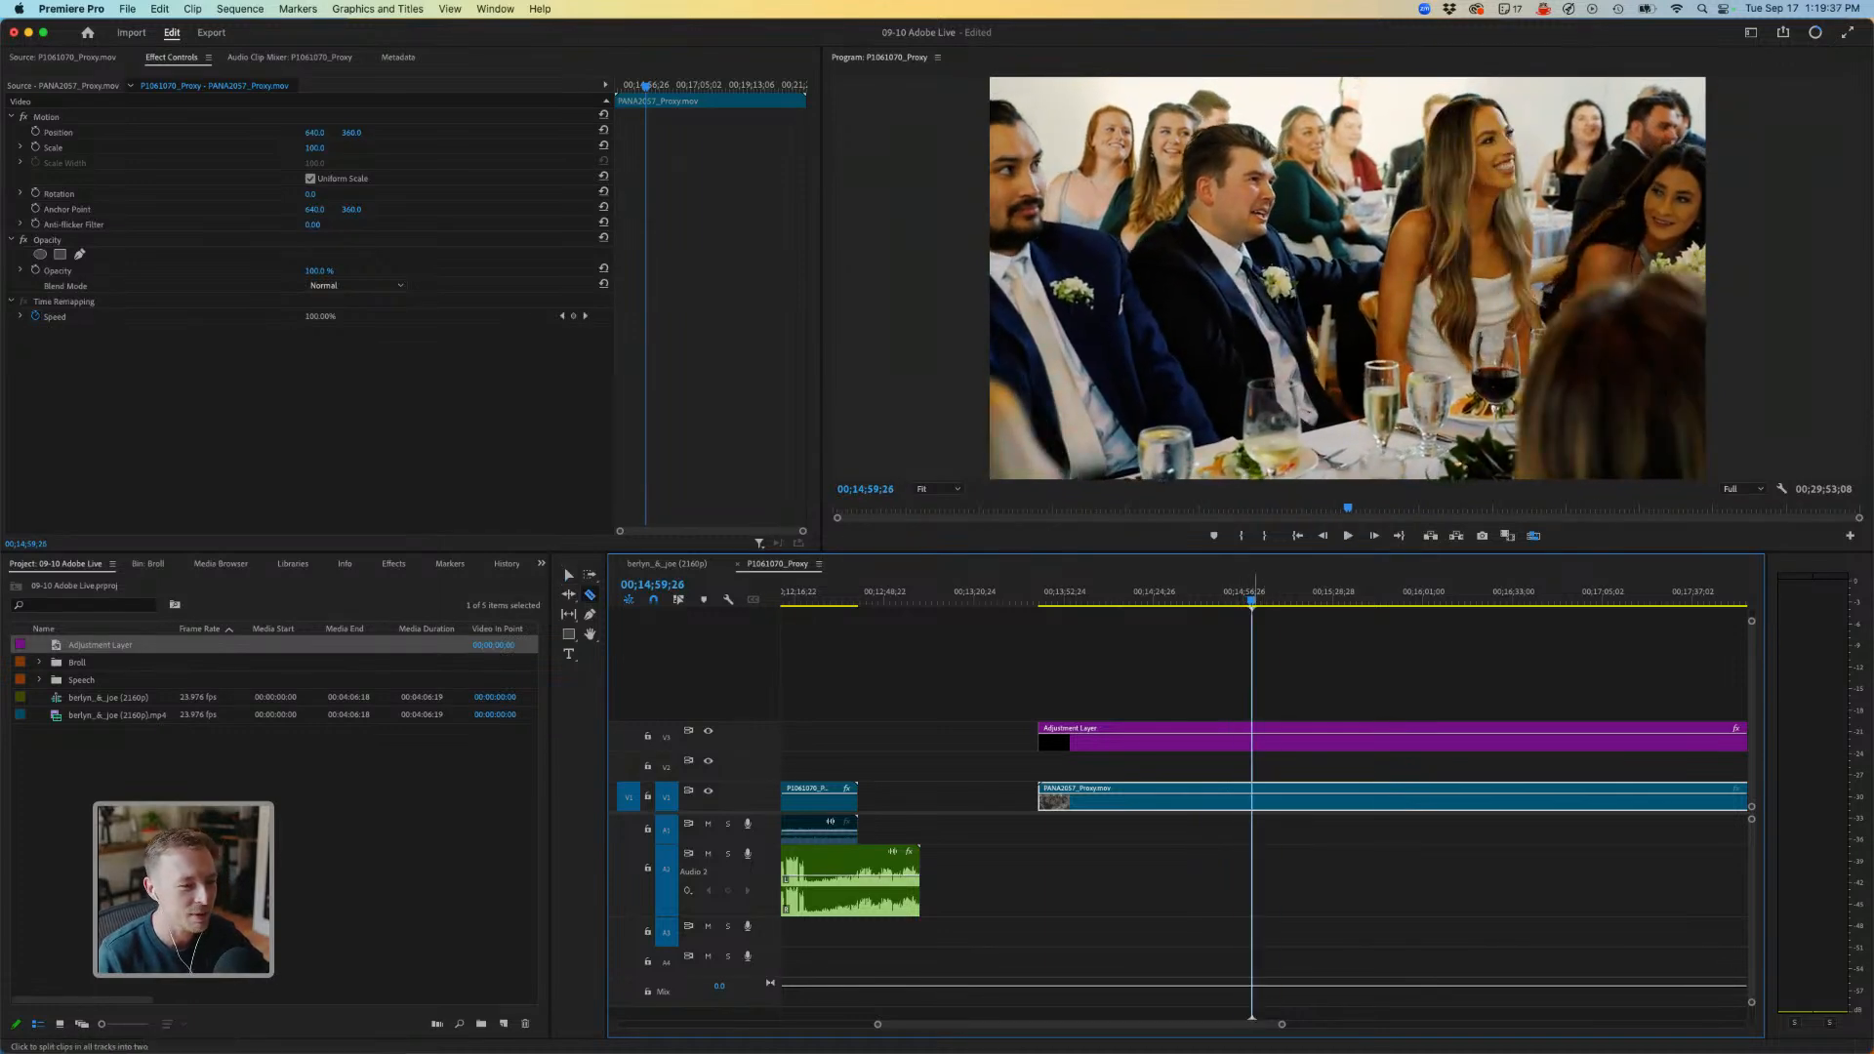
pyautogui.keyDown('shift'); pyautogui.click(1251, 796); pyautogui.keyUp('shift')
pyautogui.press('v')
pyautogui.moveTo(1179, 692); pyautogui.dragTo(1154, 845)
pyautogui.press('Delete')
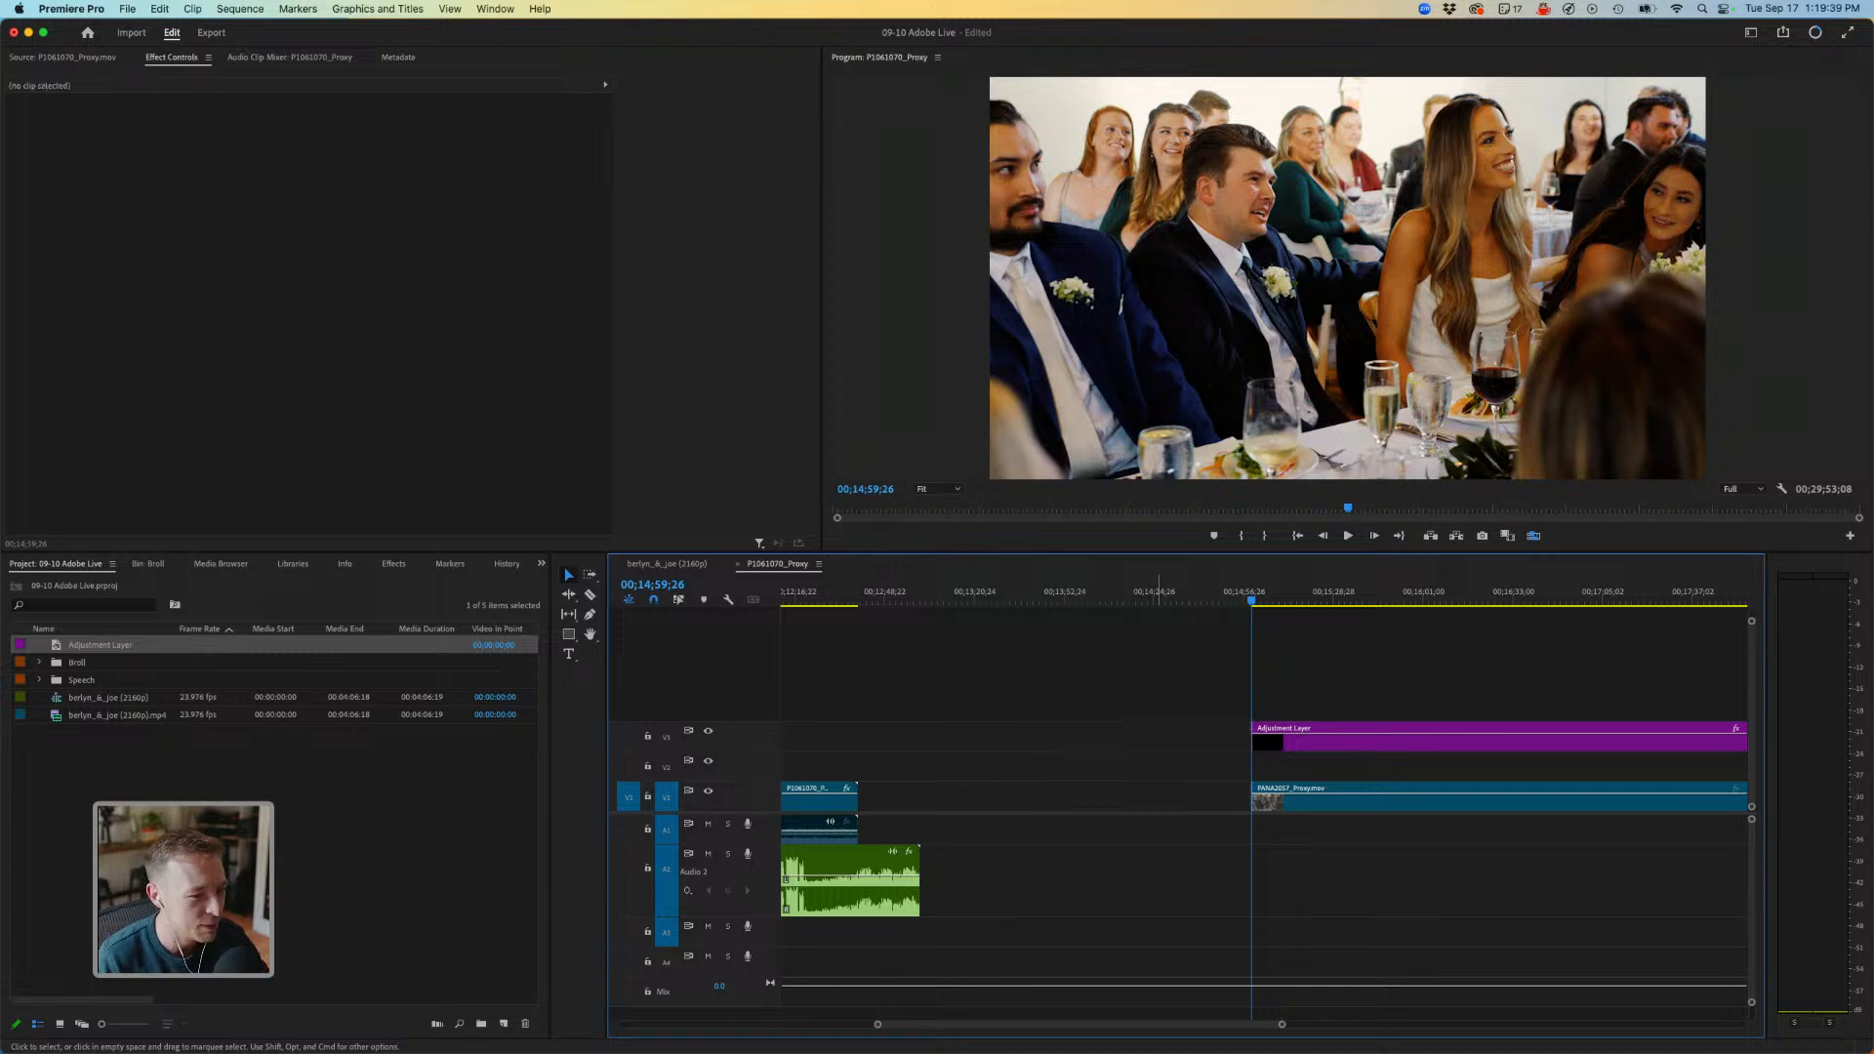
# Split the B-roll clip and adjustment layer again at about 00;15;03 and delete the short pieces before the cut.
pyautogui.hscroll(4, 1158, 845)
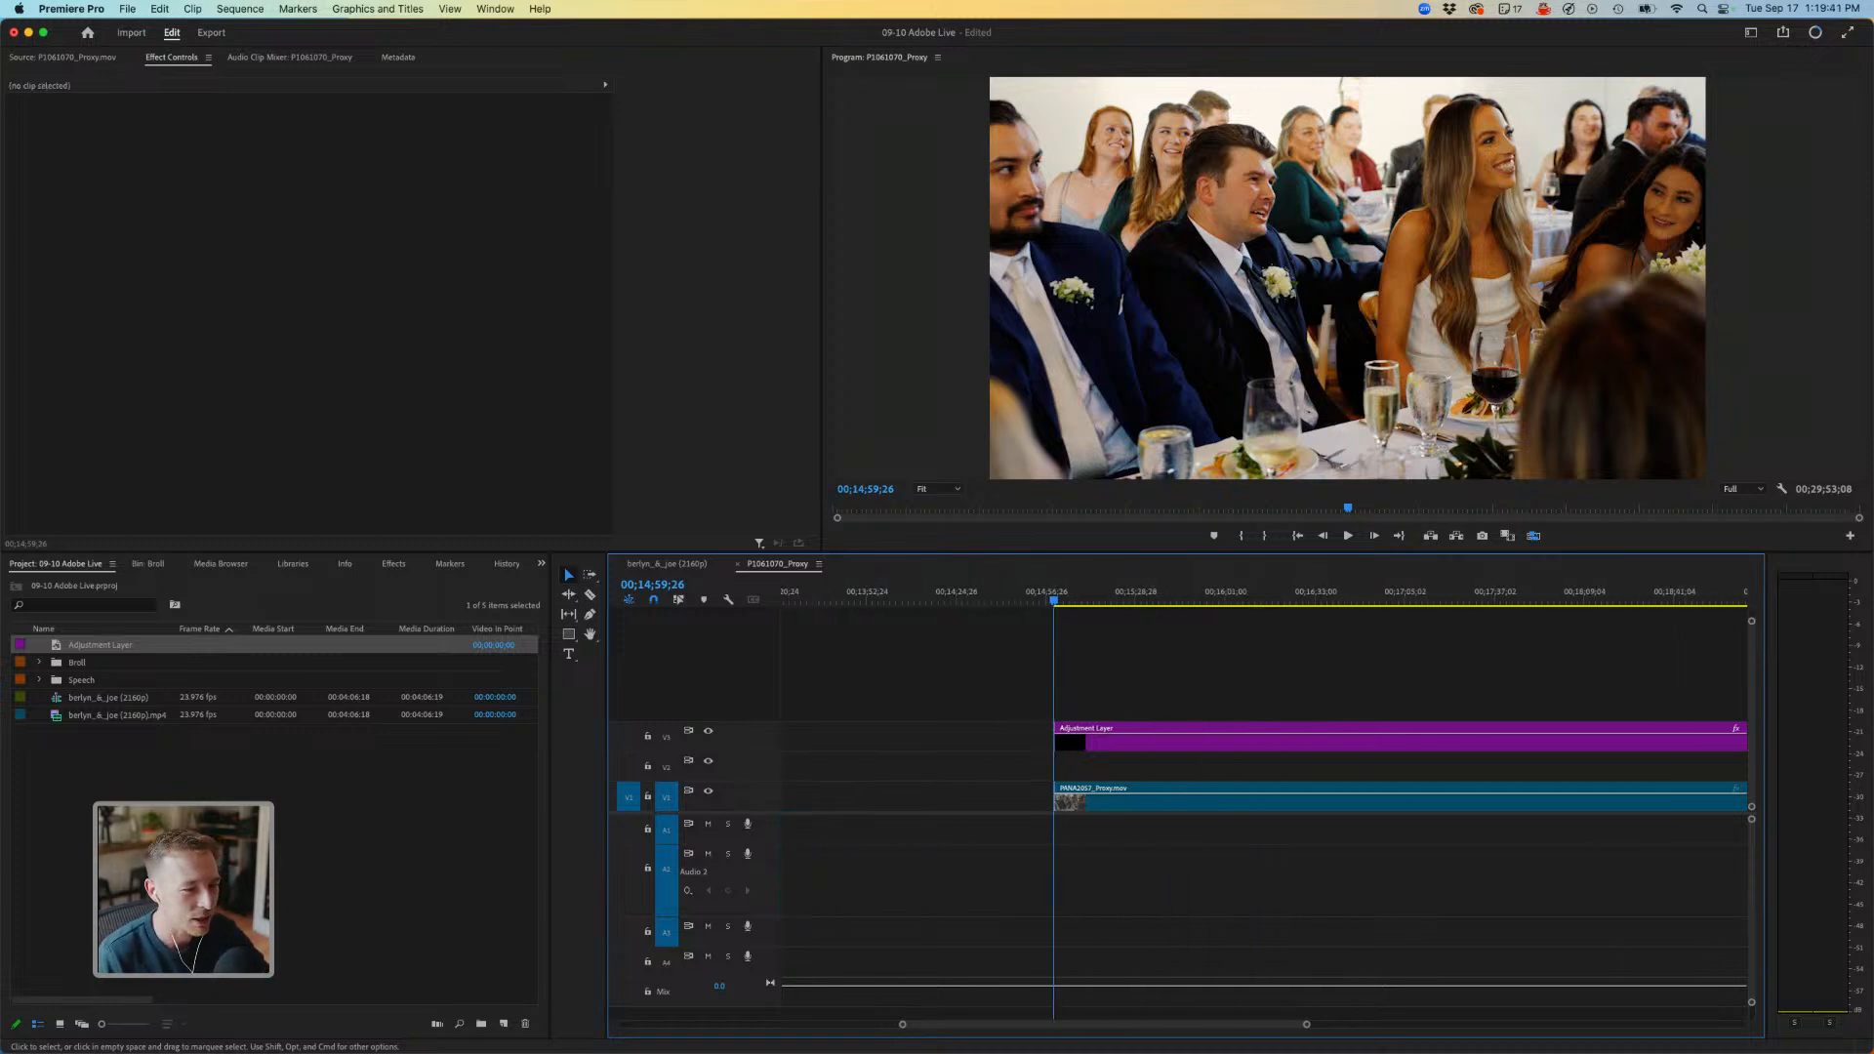
pyautogui.press('space')
pyautogui.press('space')
pyautogui.moveTo(1057, 599); pyautogui.dragTo(1064, 605)
pyautogui.press('c')
pyautogui.keyDown('shift'); pyautogui.click(1064, 742); pyautogui.keyUp('shift')
pyautogui.press('space')
pyautogui.press('v')
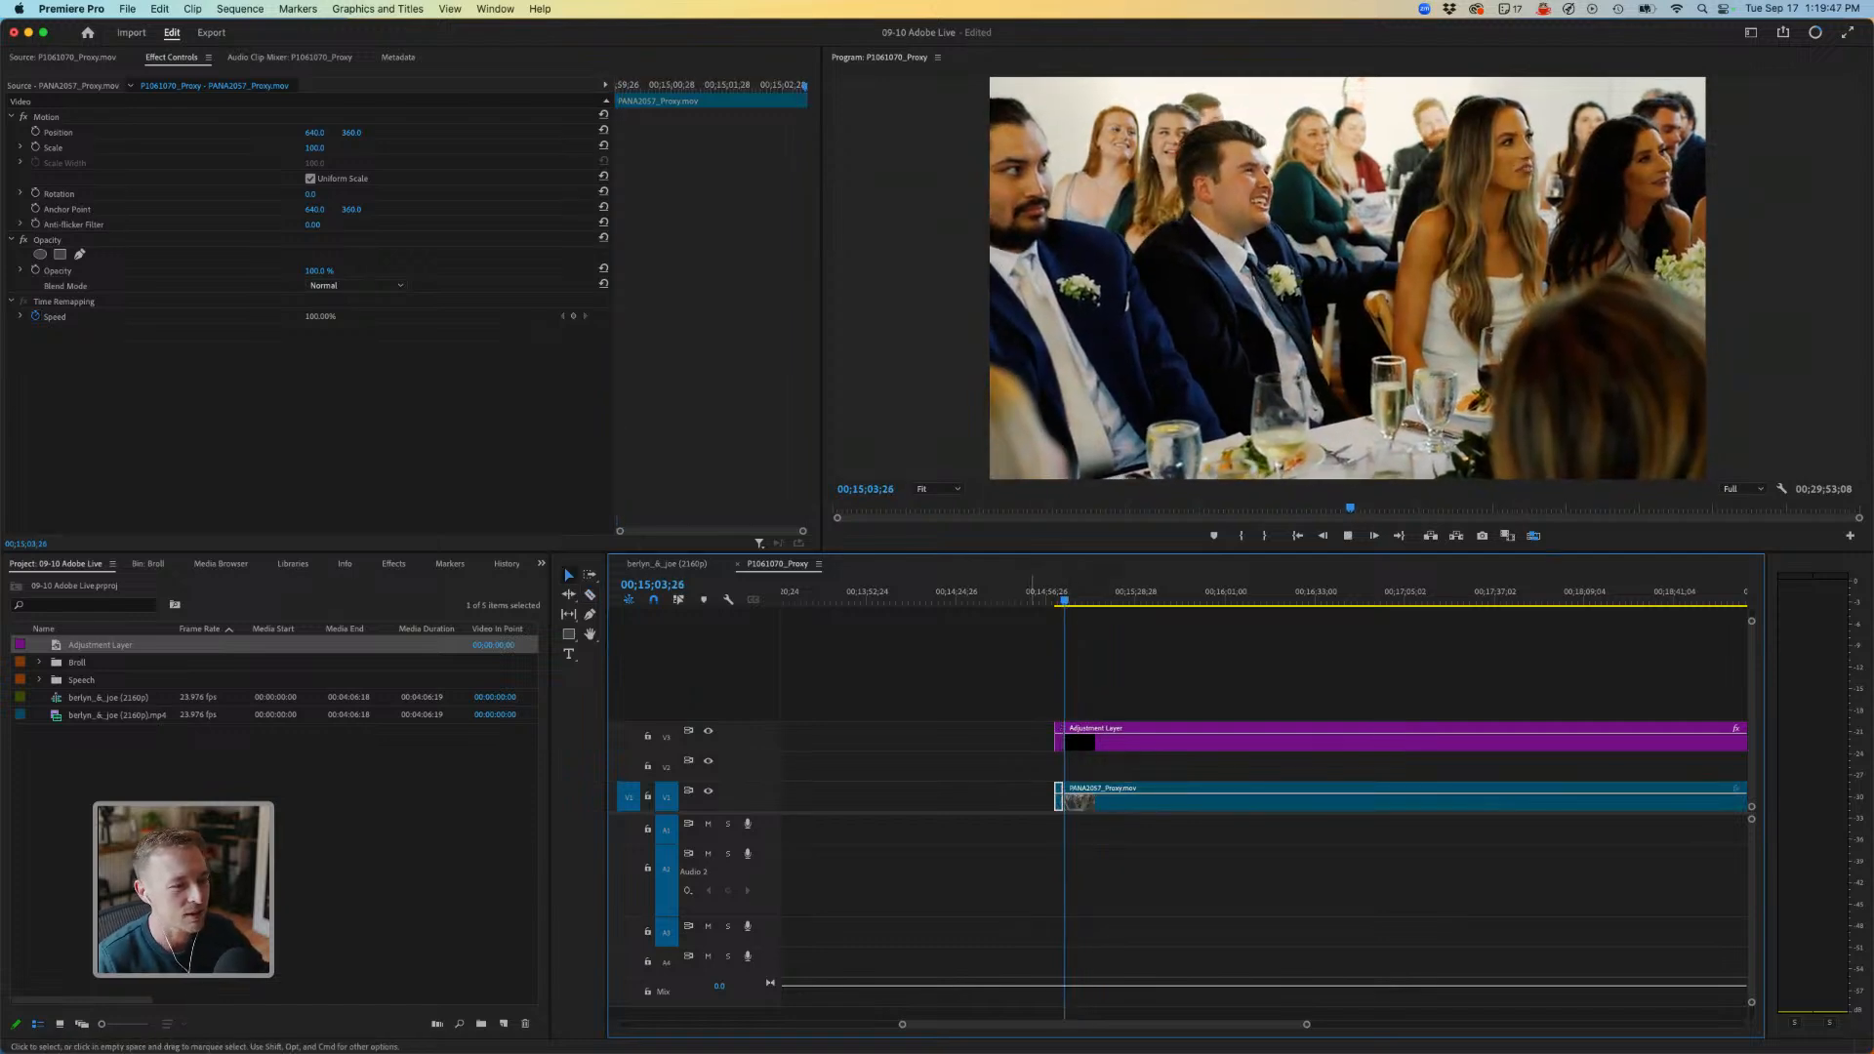
pyautogui.press('space')
pyautogui.moveTo(1031, 707); pyautogui.dragTo(1057, 831)
pyautogui.press('Delete')
# Return to the start of the sequence and play back the first seconds of the speech.
pyautogui.hscroll(-20, 1056, 831)
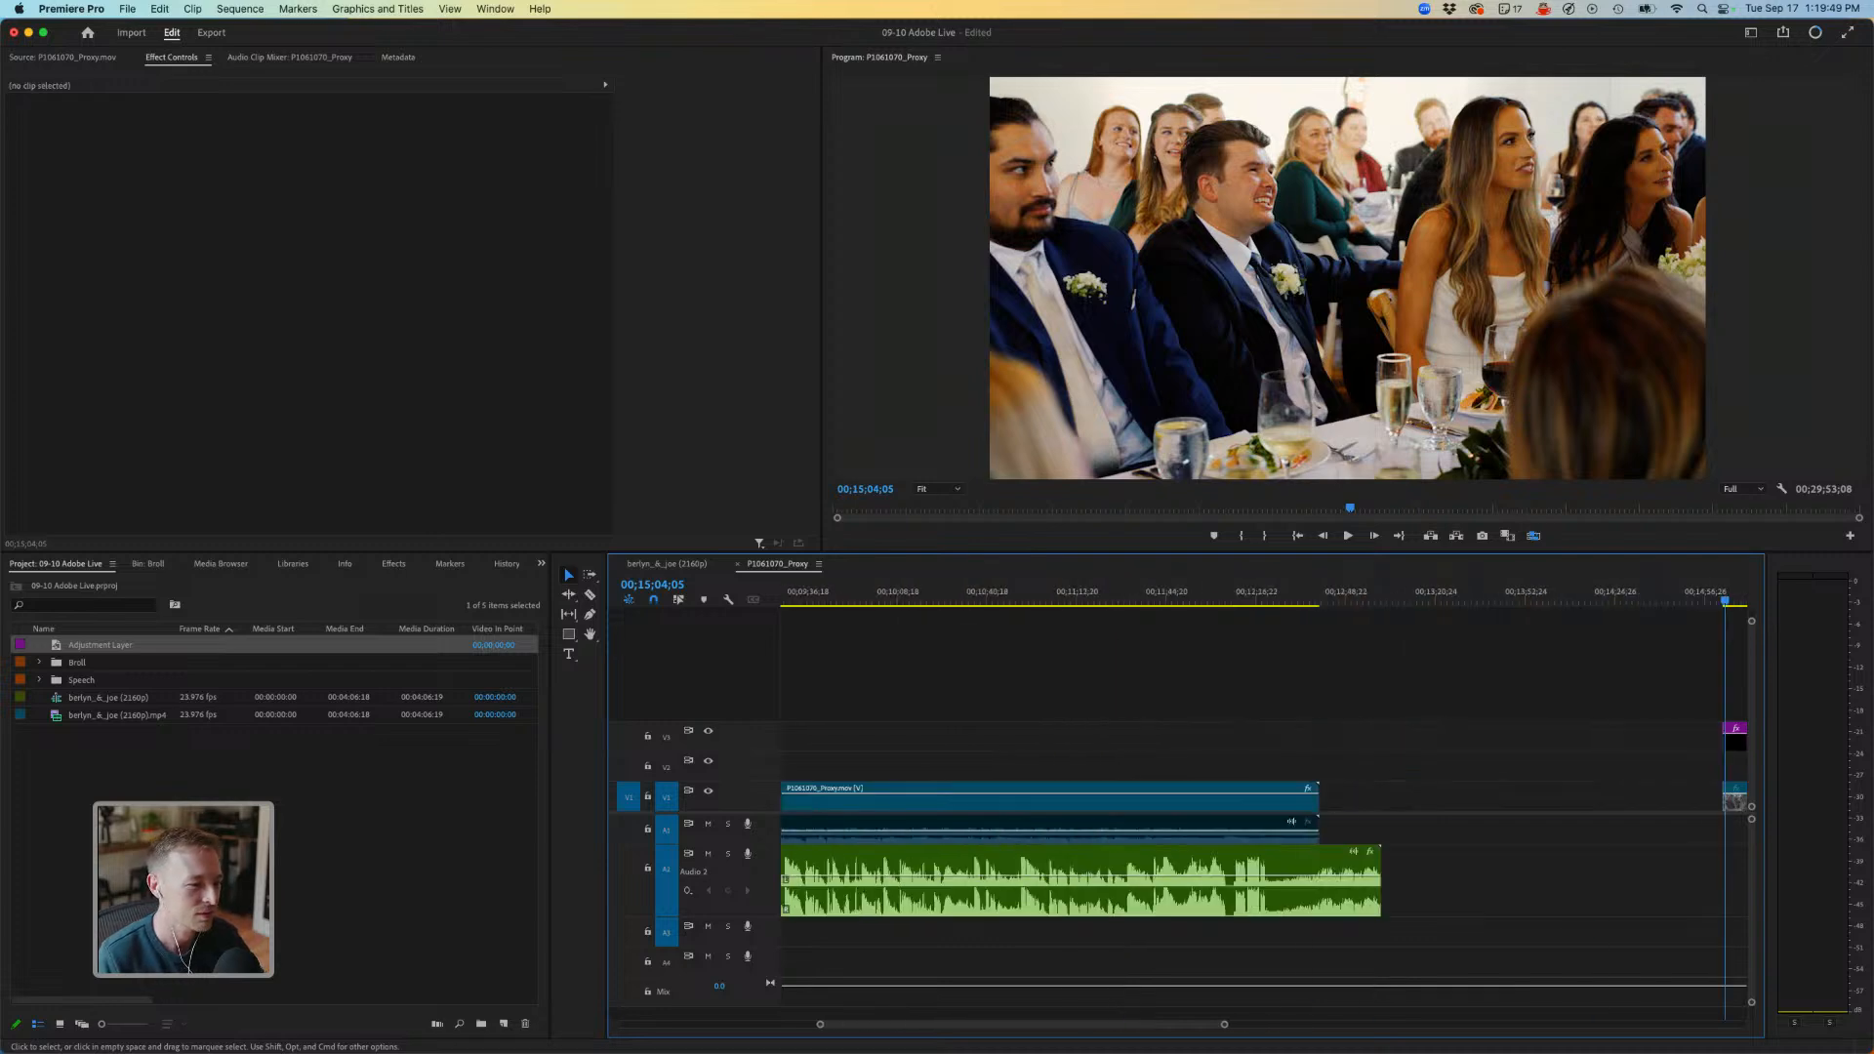
pyautogui.click(785, 602)
pyautogui.press('space')
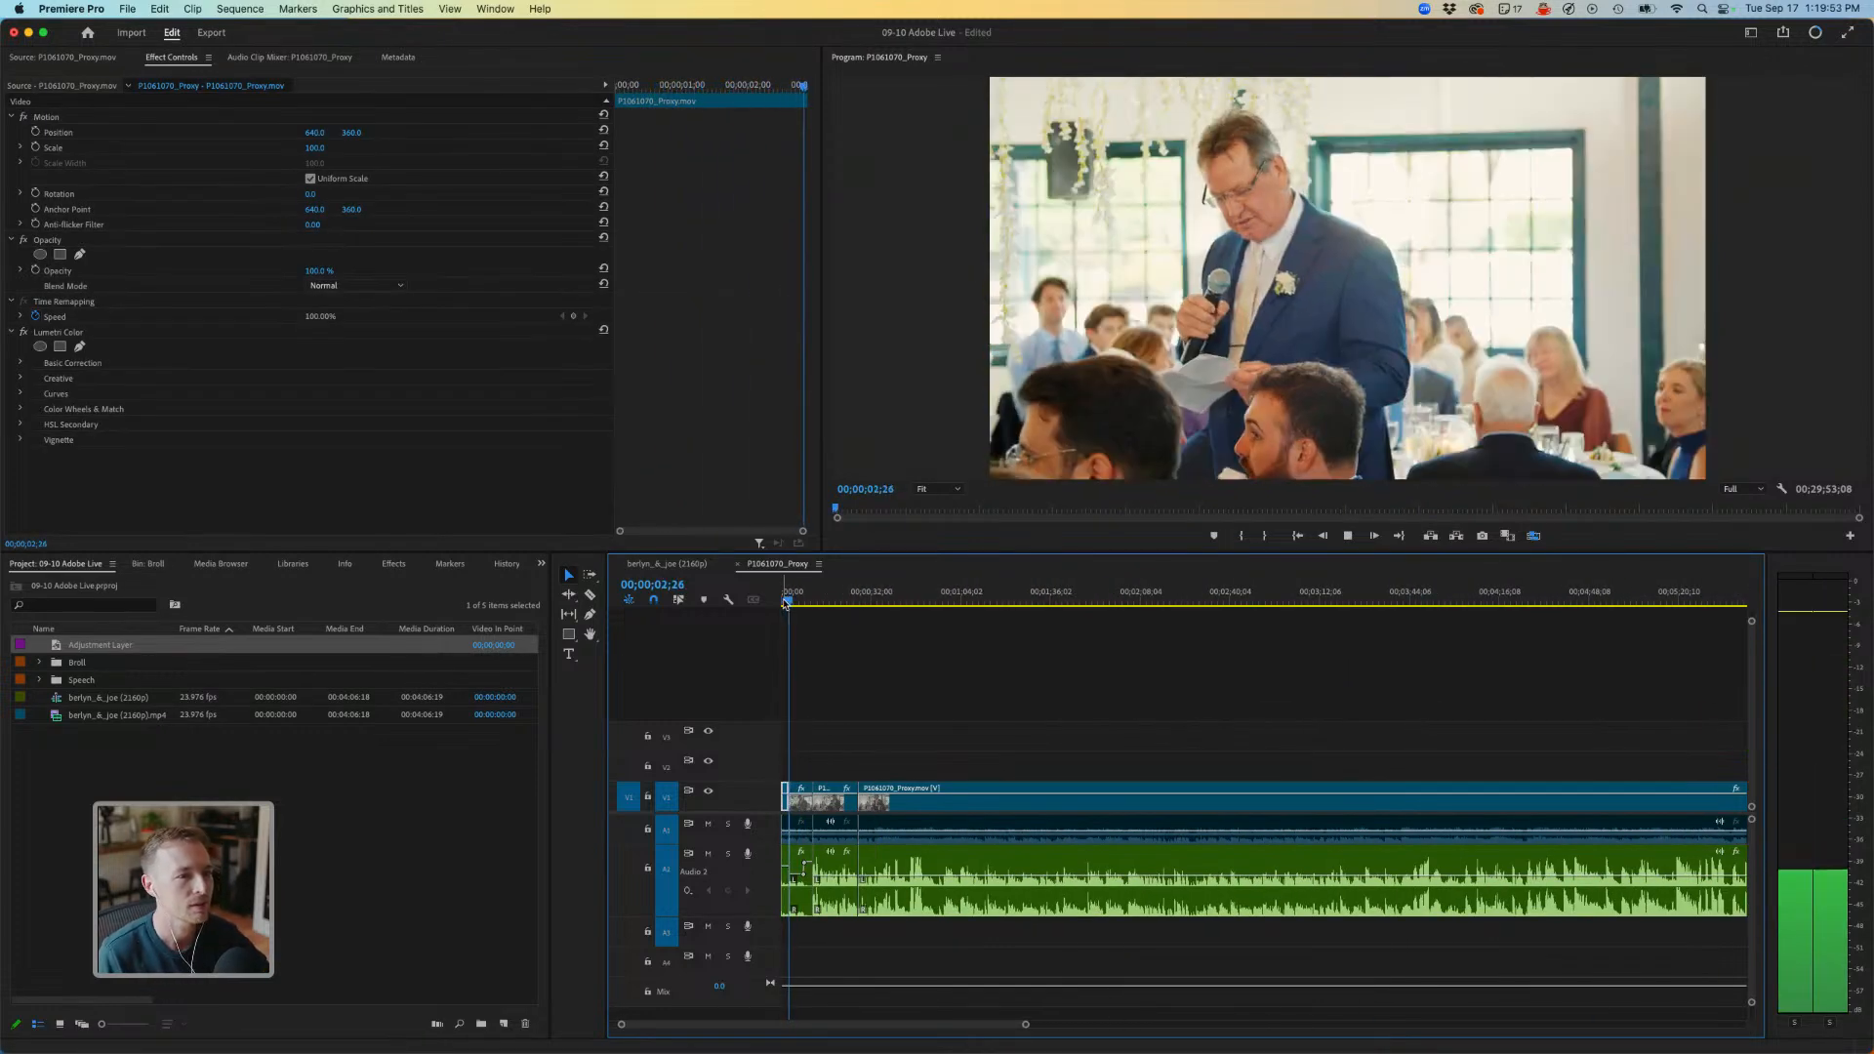
pyautogui.click(785, 603)
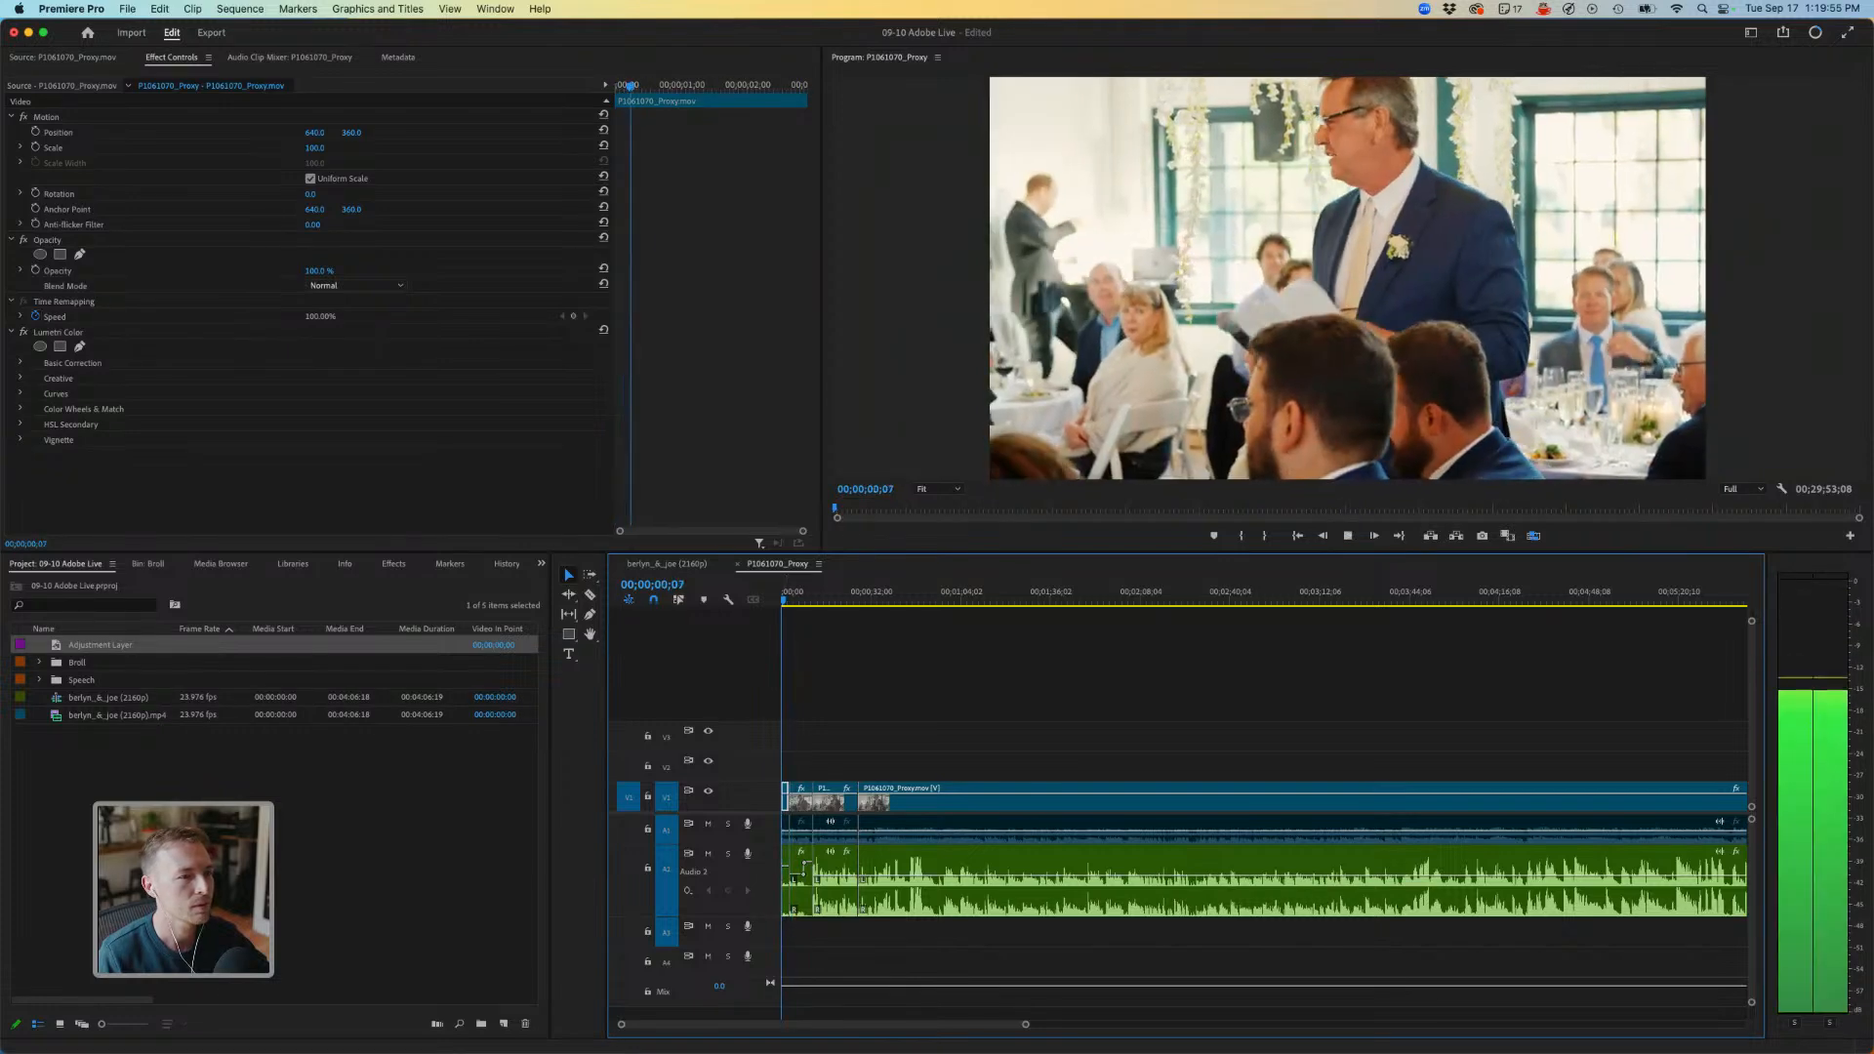
pyautogui.click(785, 602)
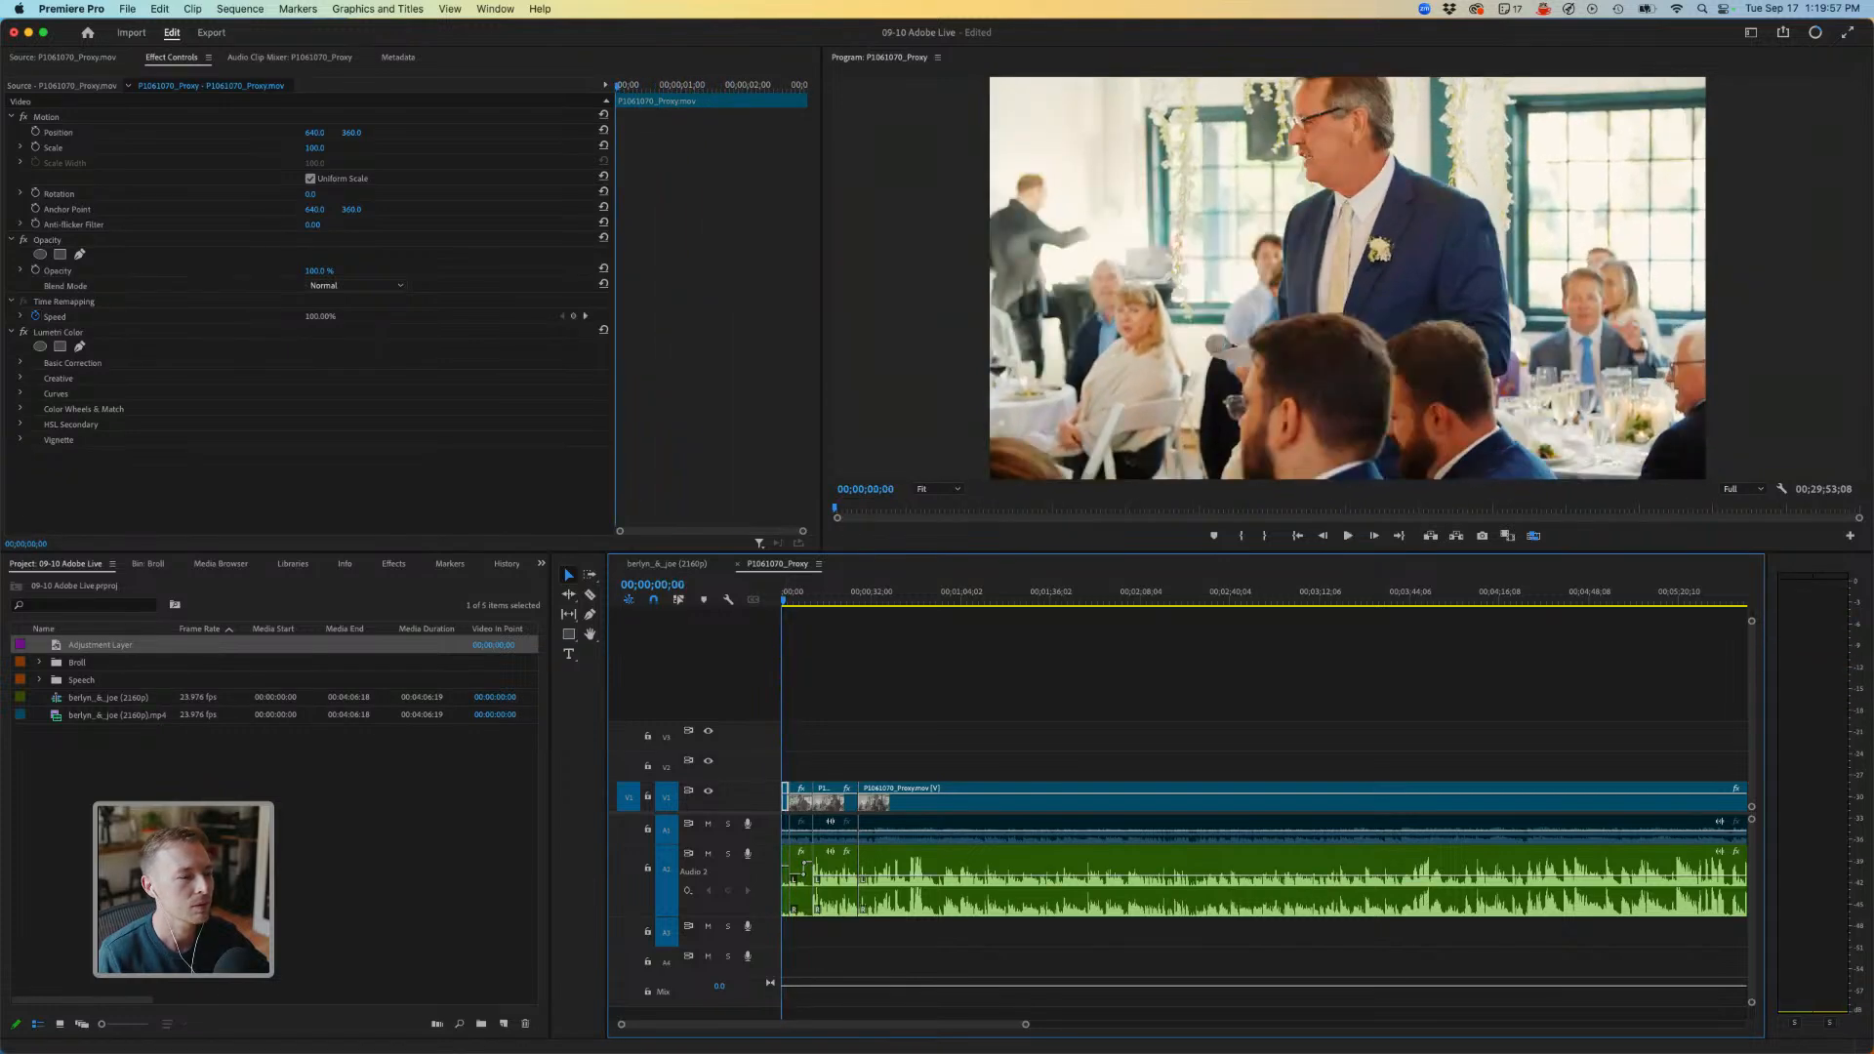
pyautogui.press('space')
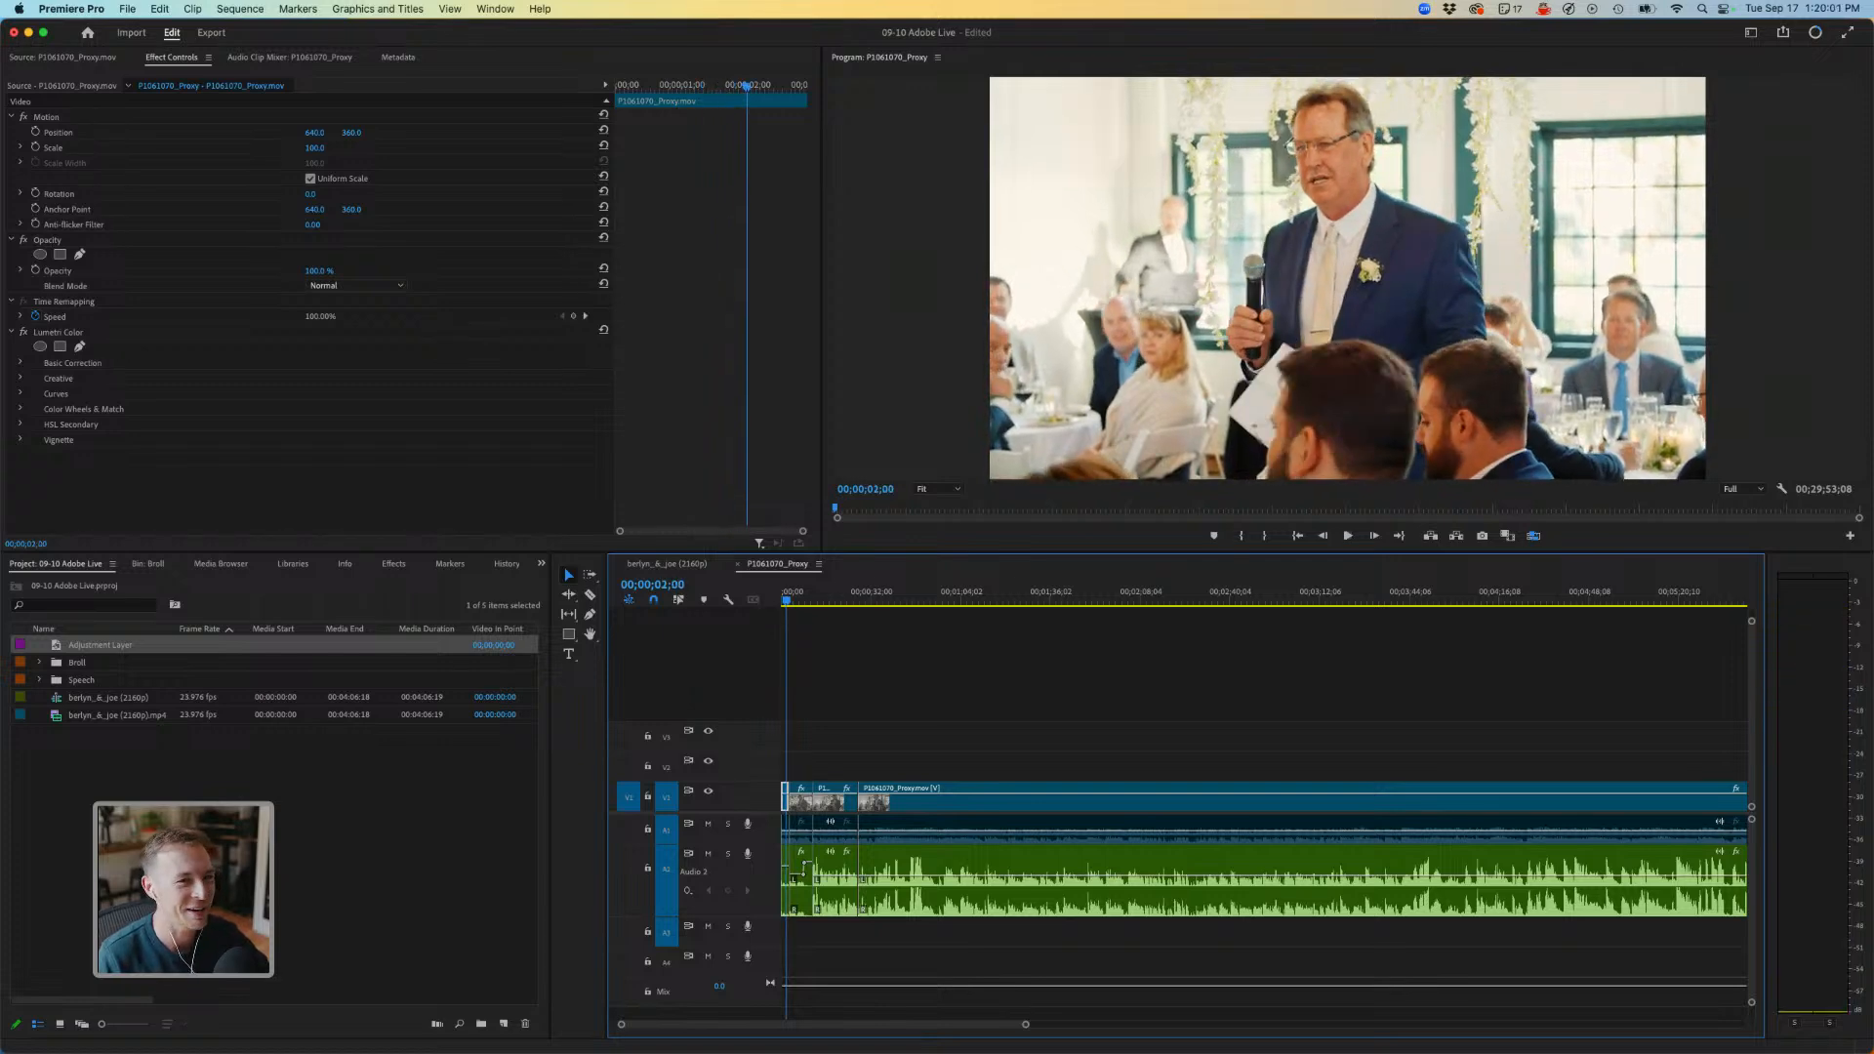
# Switch to the Audio workspace and magnify the timeline around the opening speech clips.
pyautogui.click(1751, 32)
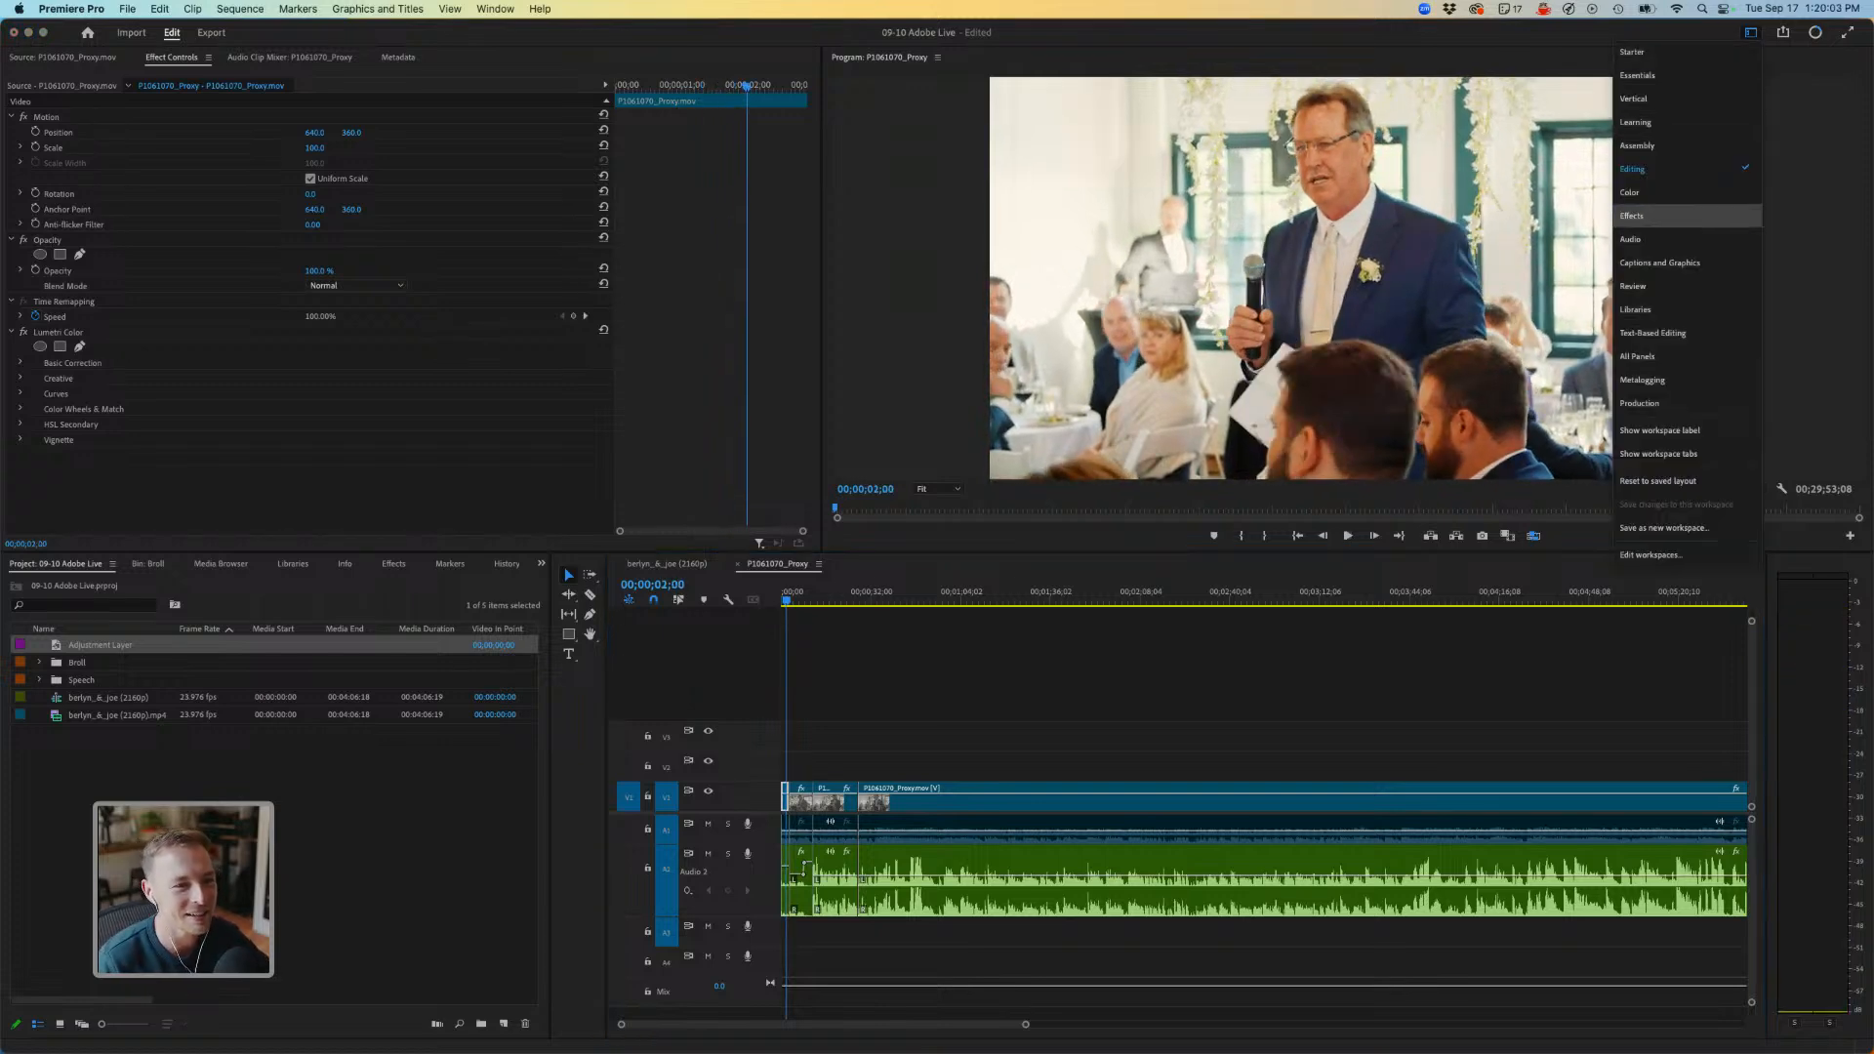
pyautogui.click(1688, 237)
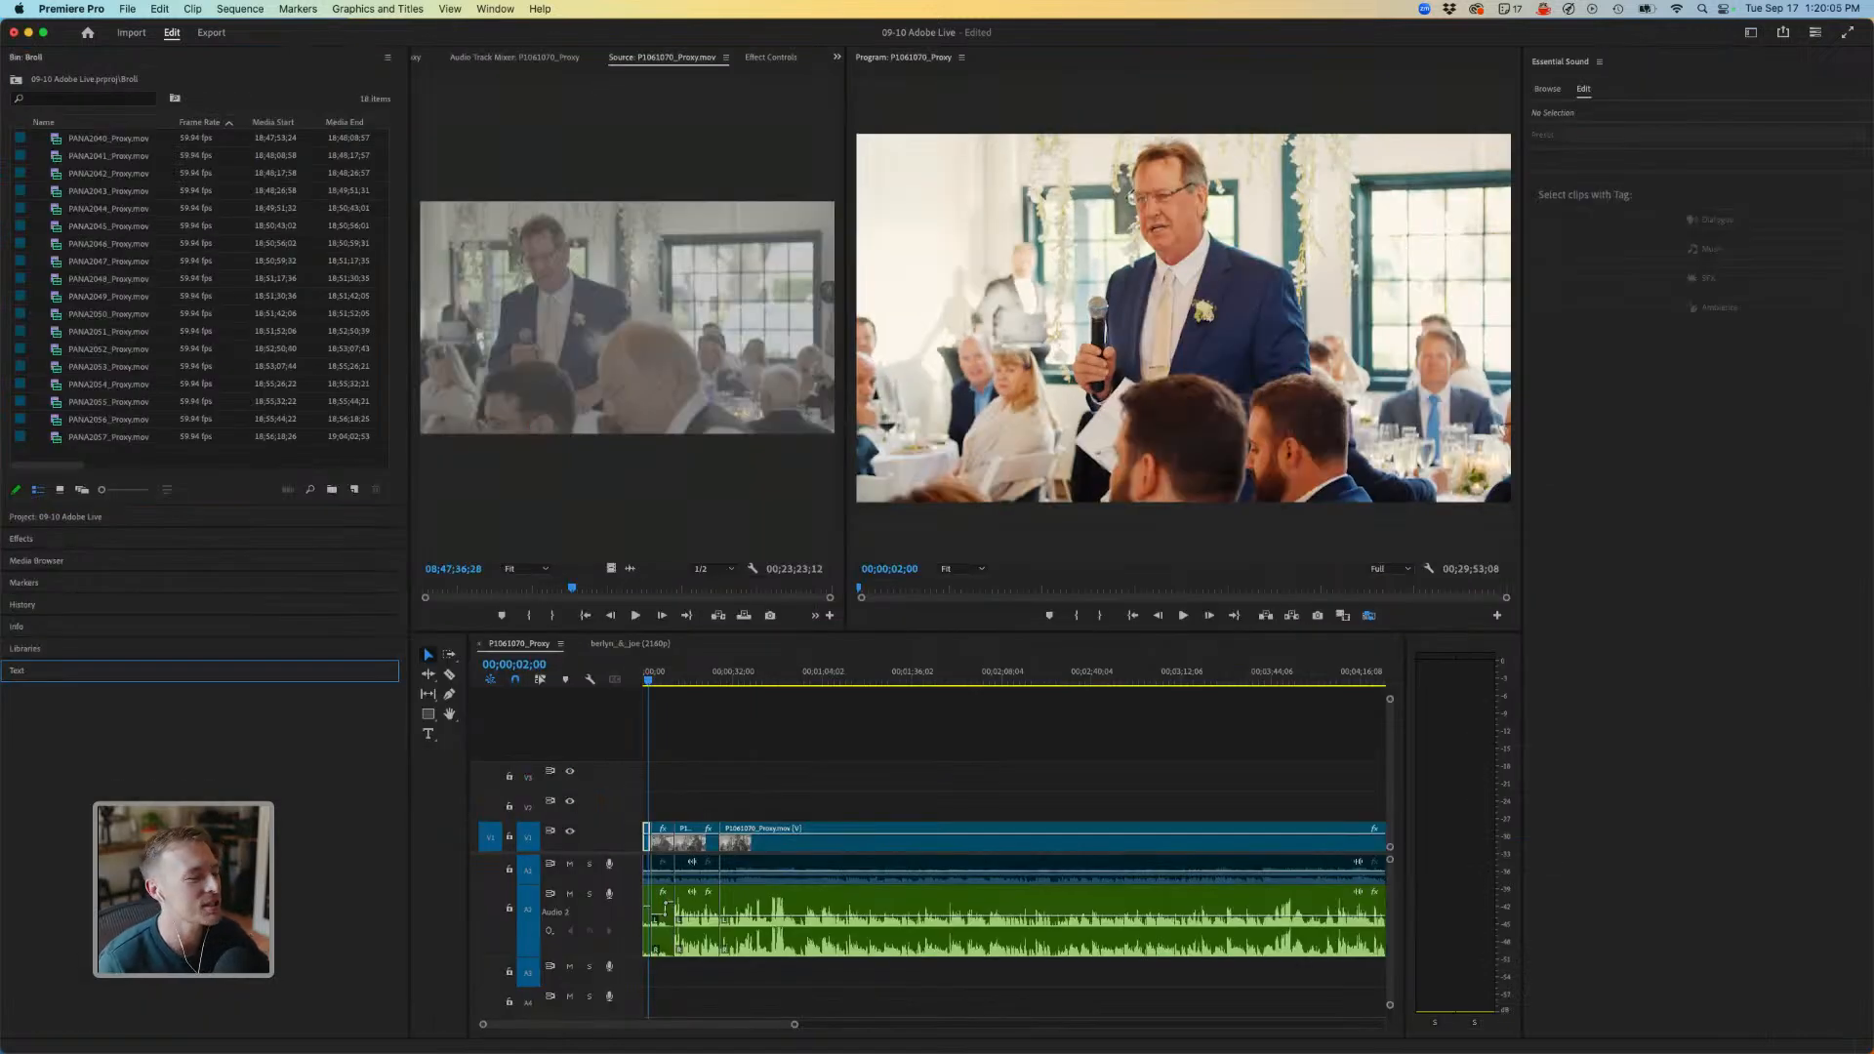
pyautogui.click(730, 727)
pyautogui.press('=')
pyautogui.press('=')
pyautogui.press('=')
pyautogui.press('=')
pyautogui.press('=')
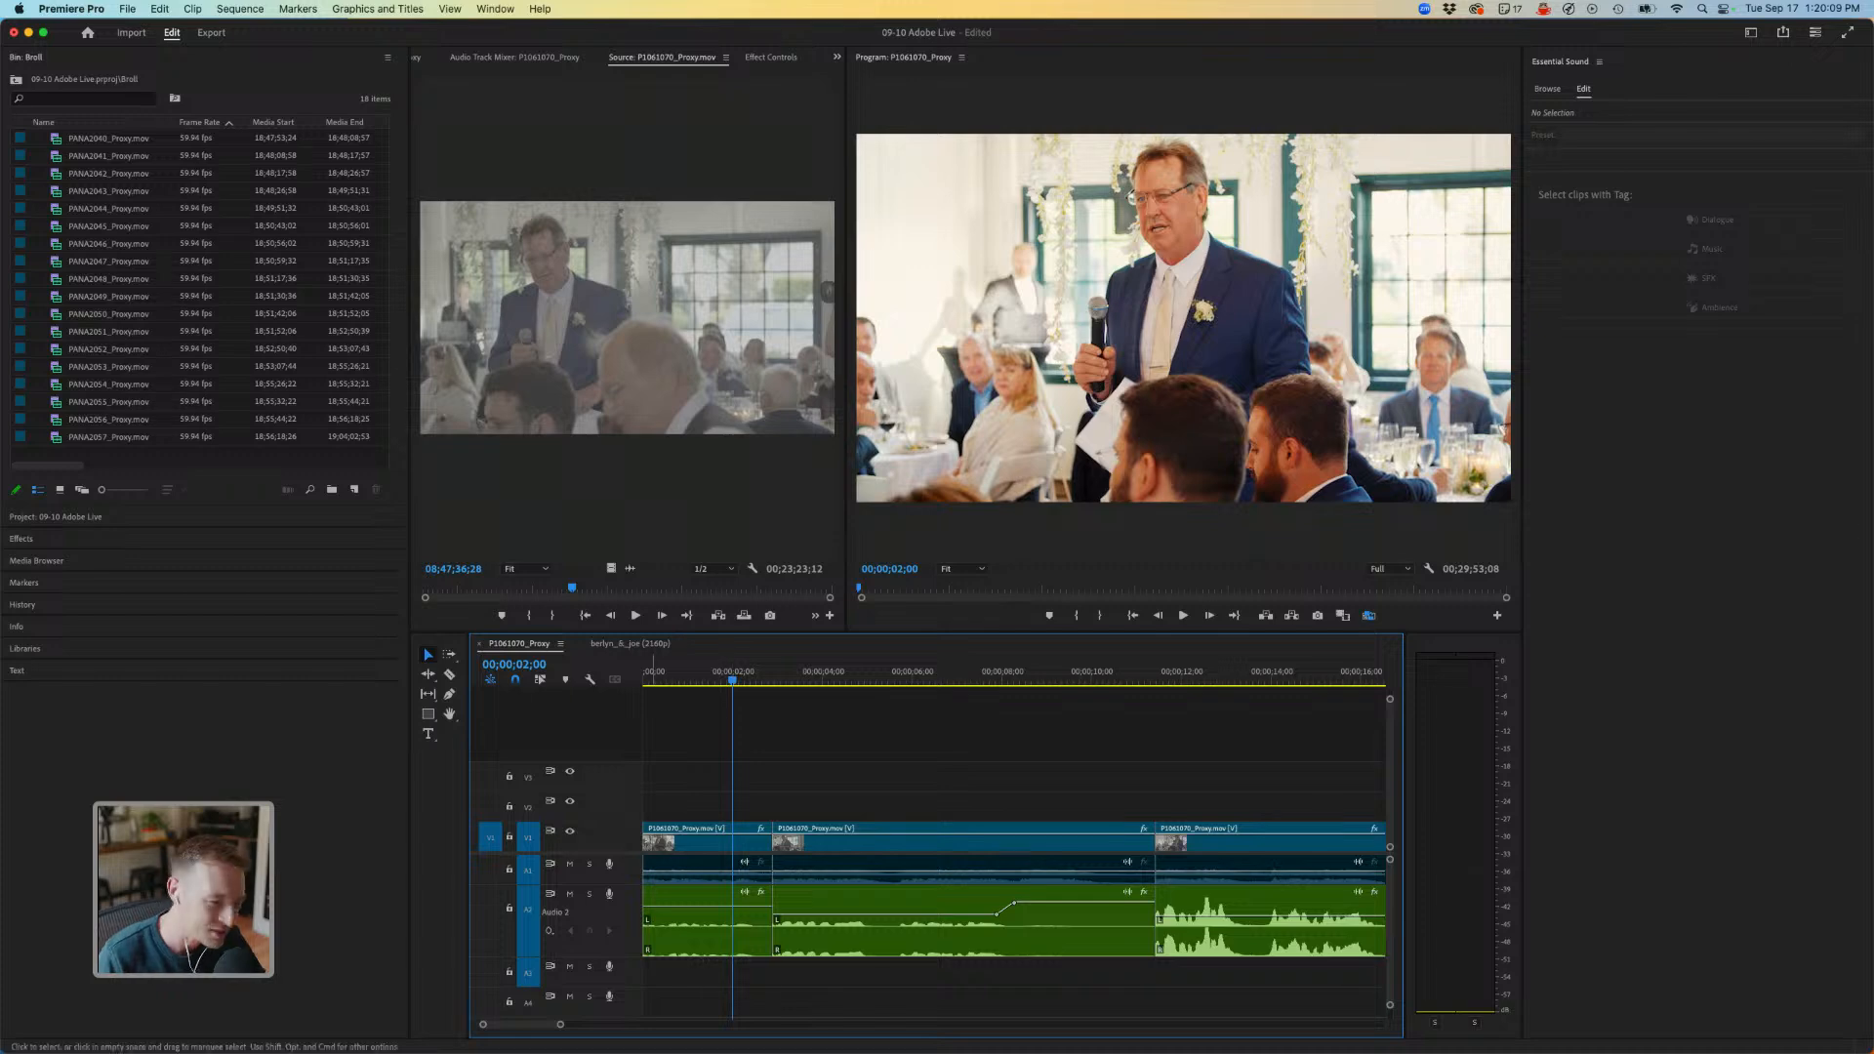
# Tag the first external speech audio clip as Dialogue, apply Enhance Speech to it, and close the Multiband Compressor editor.
pyautogui.click(705, 930)
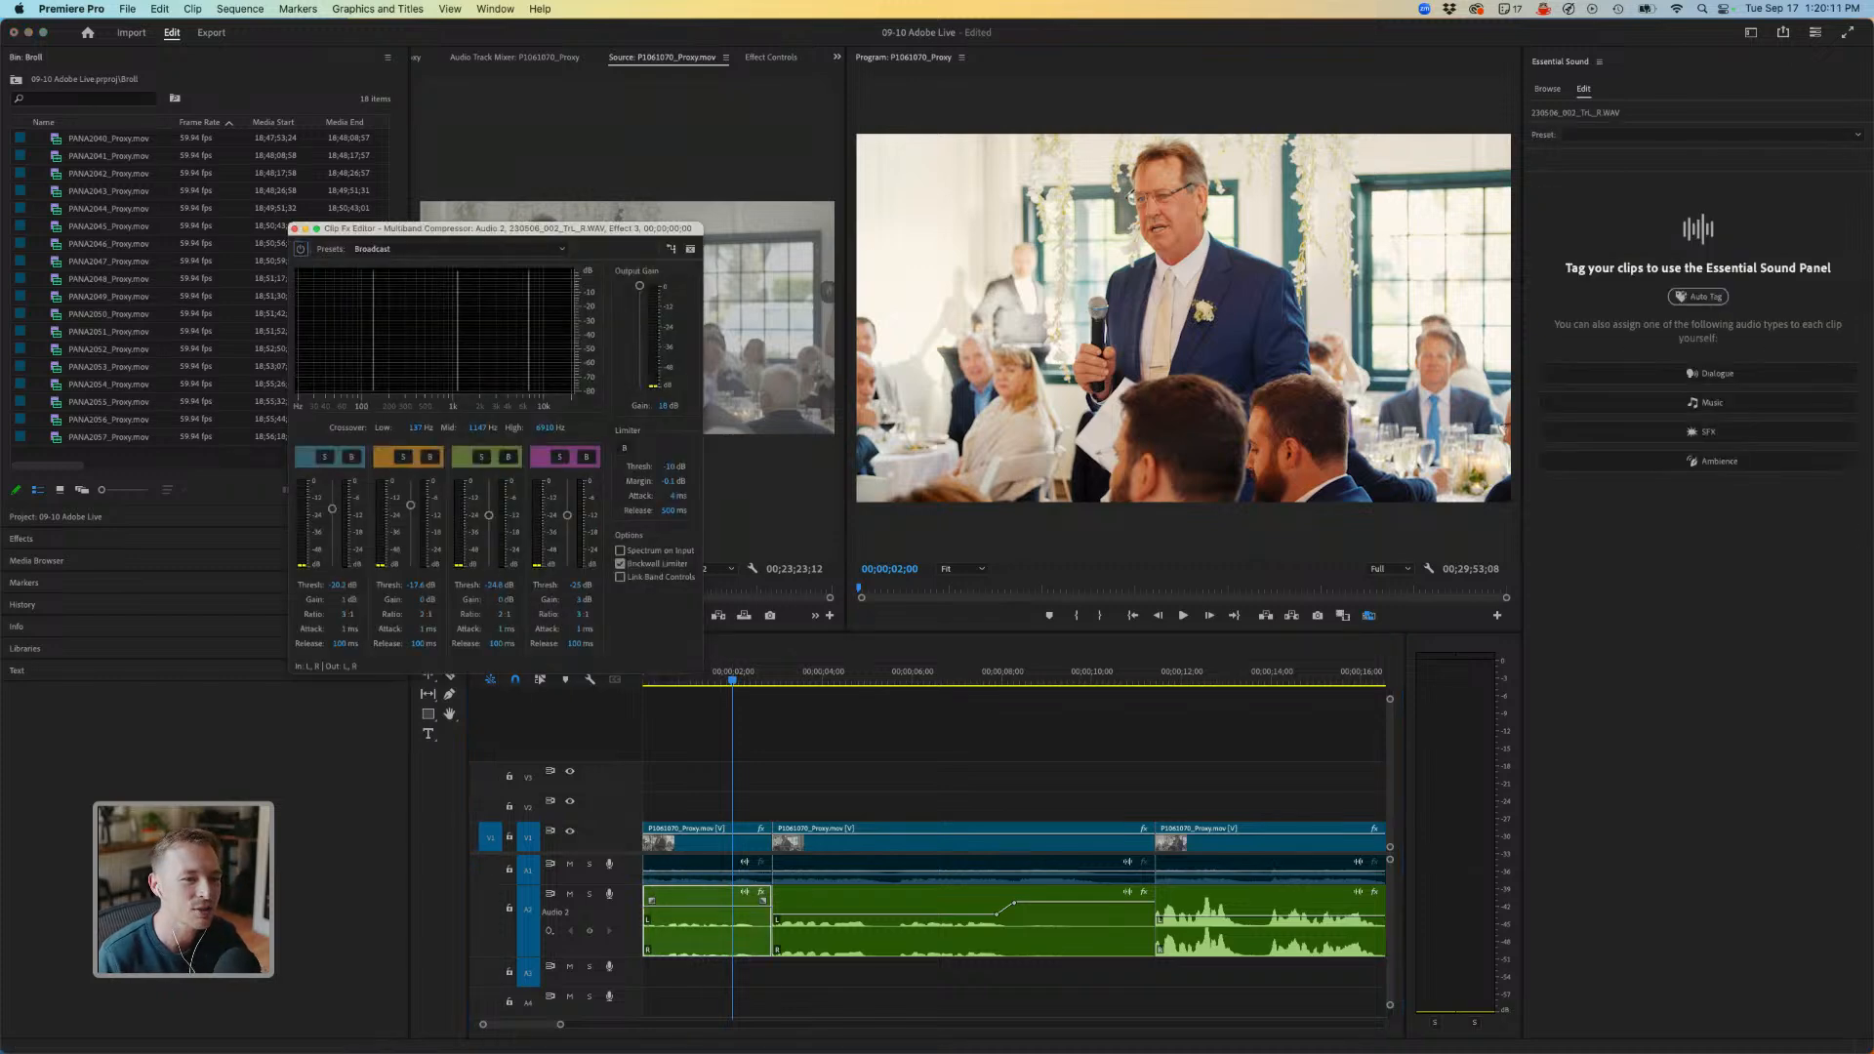
pyautogui.click(1751, 32)
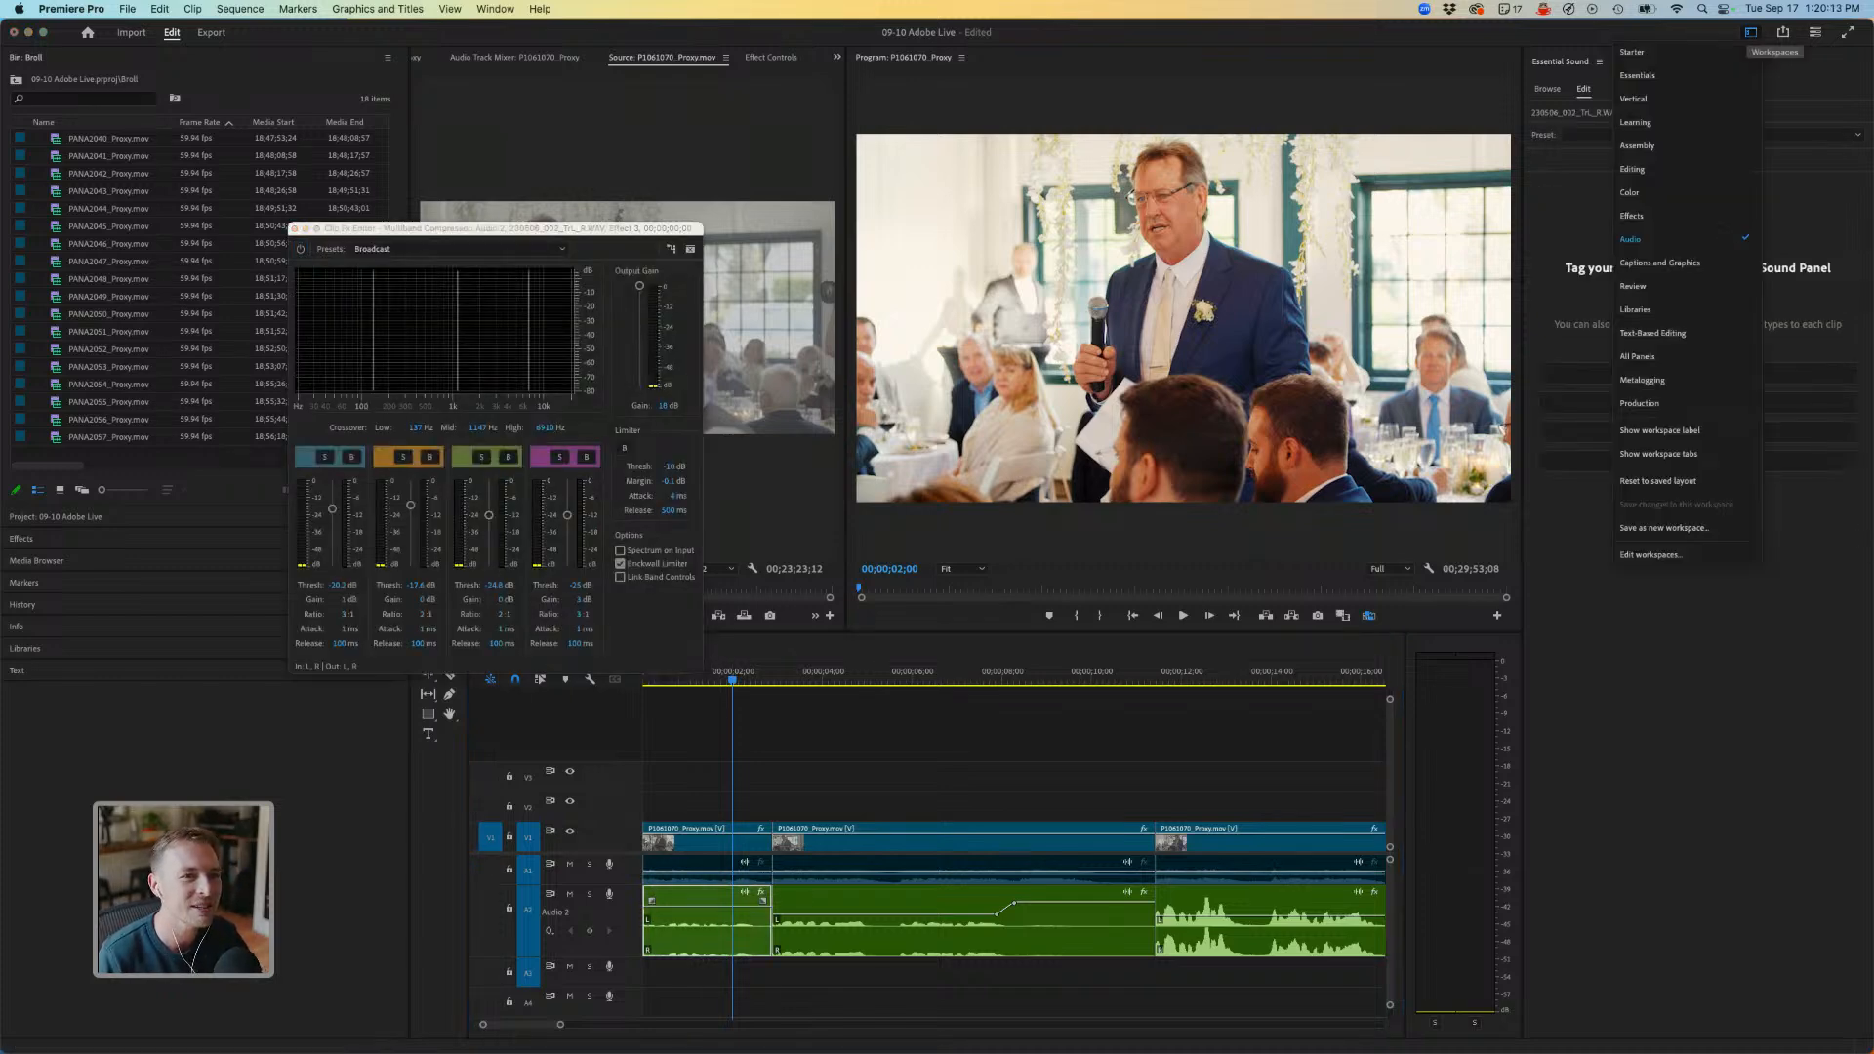
pyautogui.click(1681, 238)
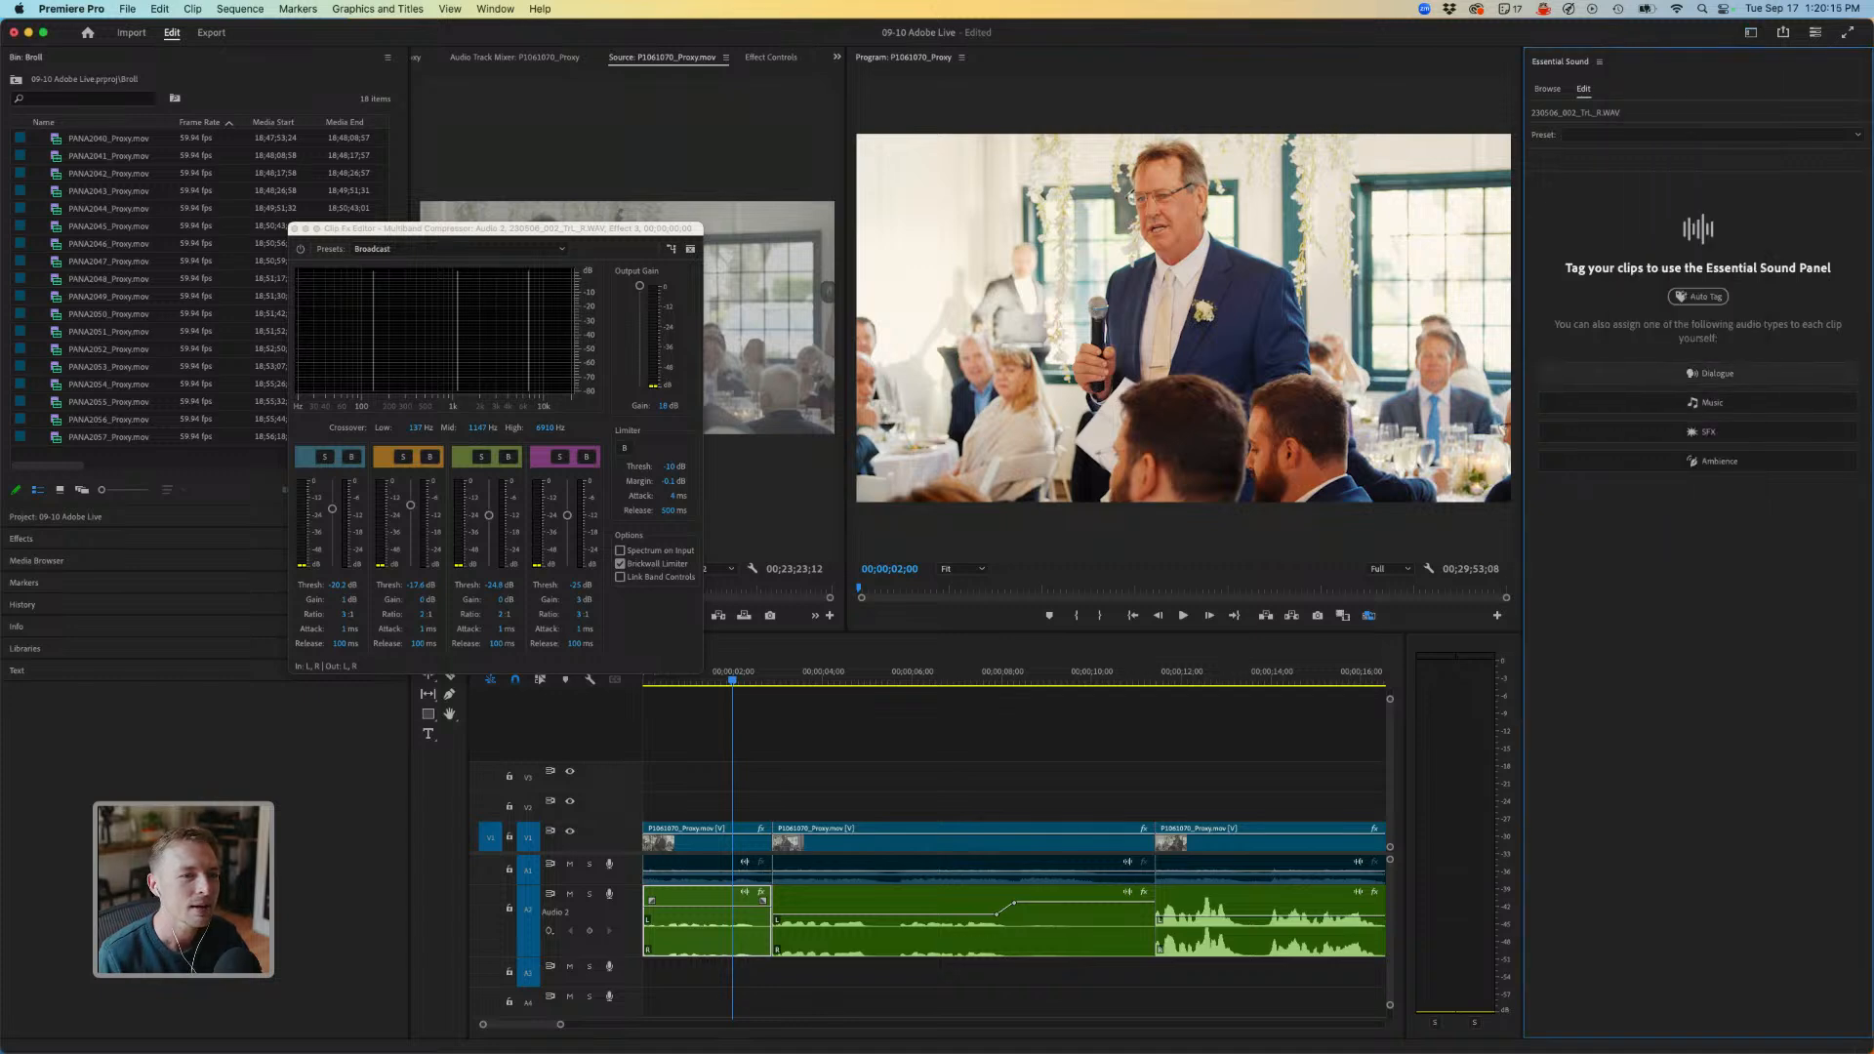
pyautogui.click(1708, 373)
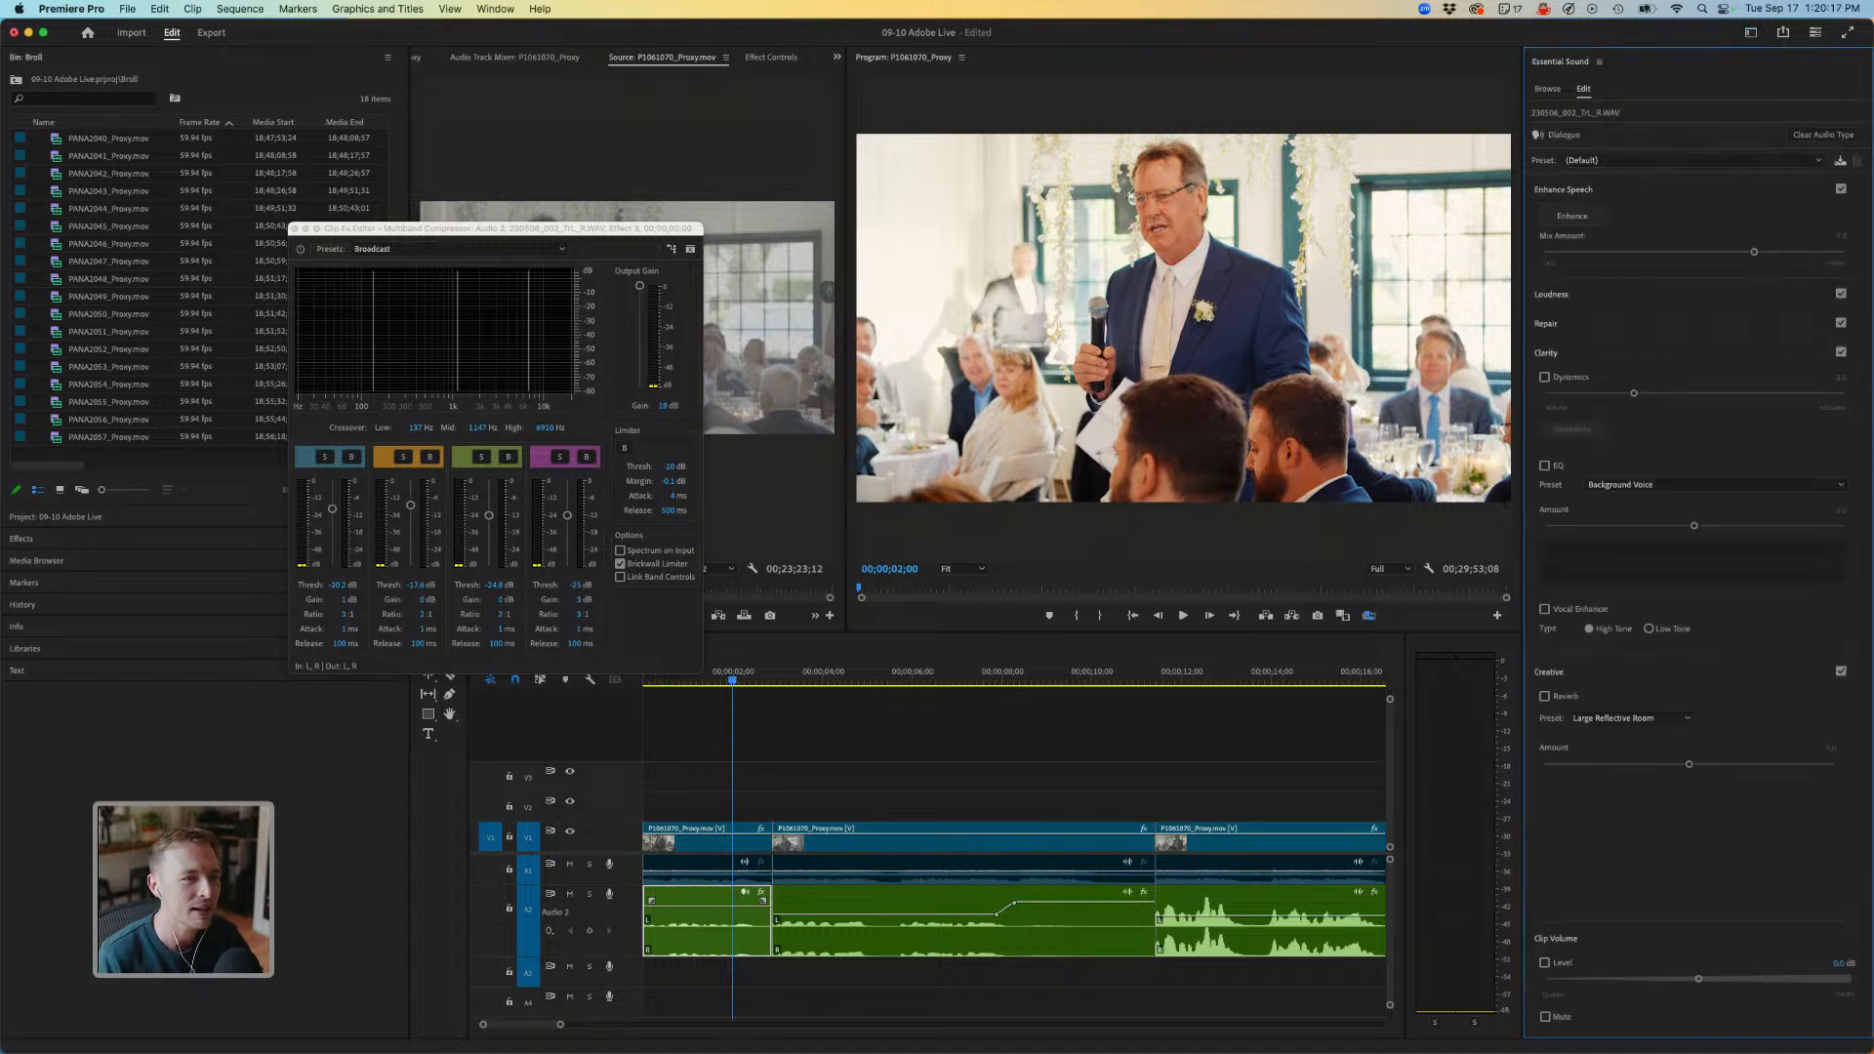
pyautogui.click(1573, 216)
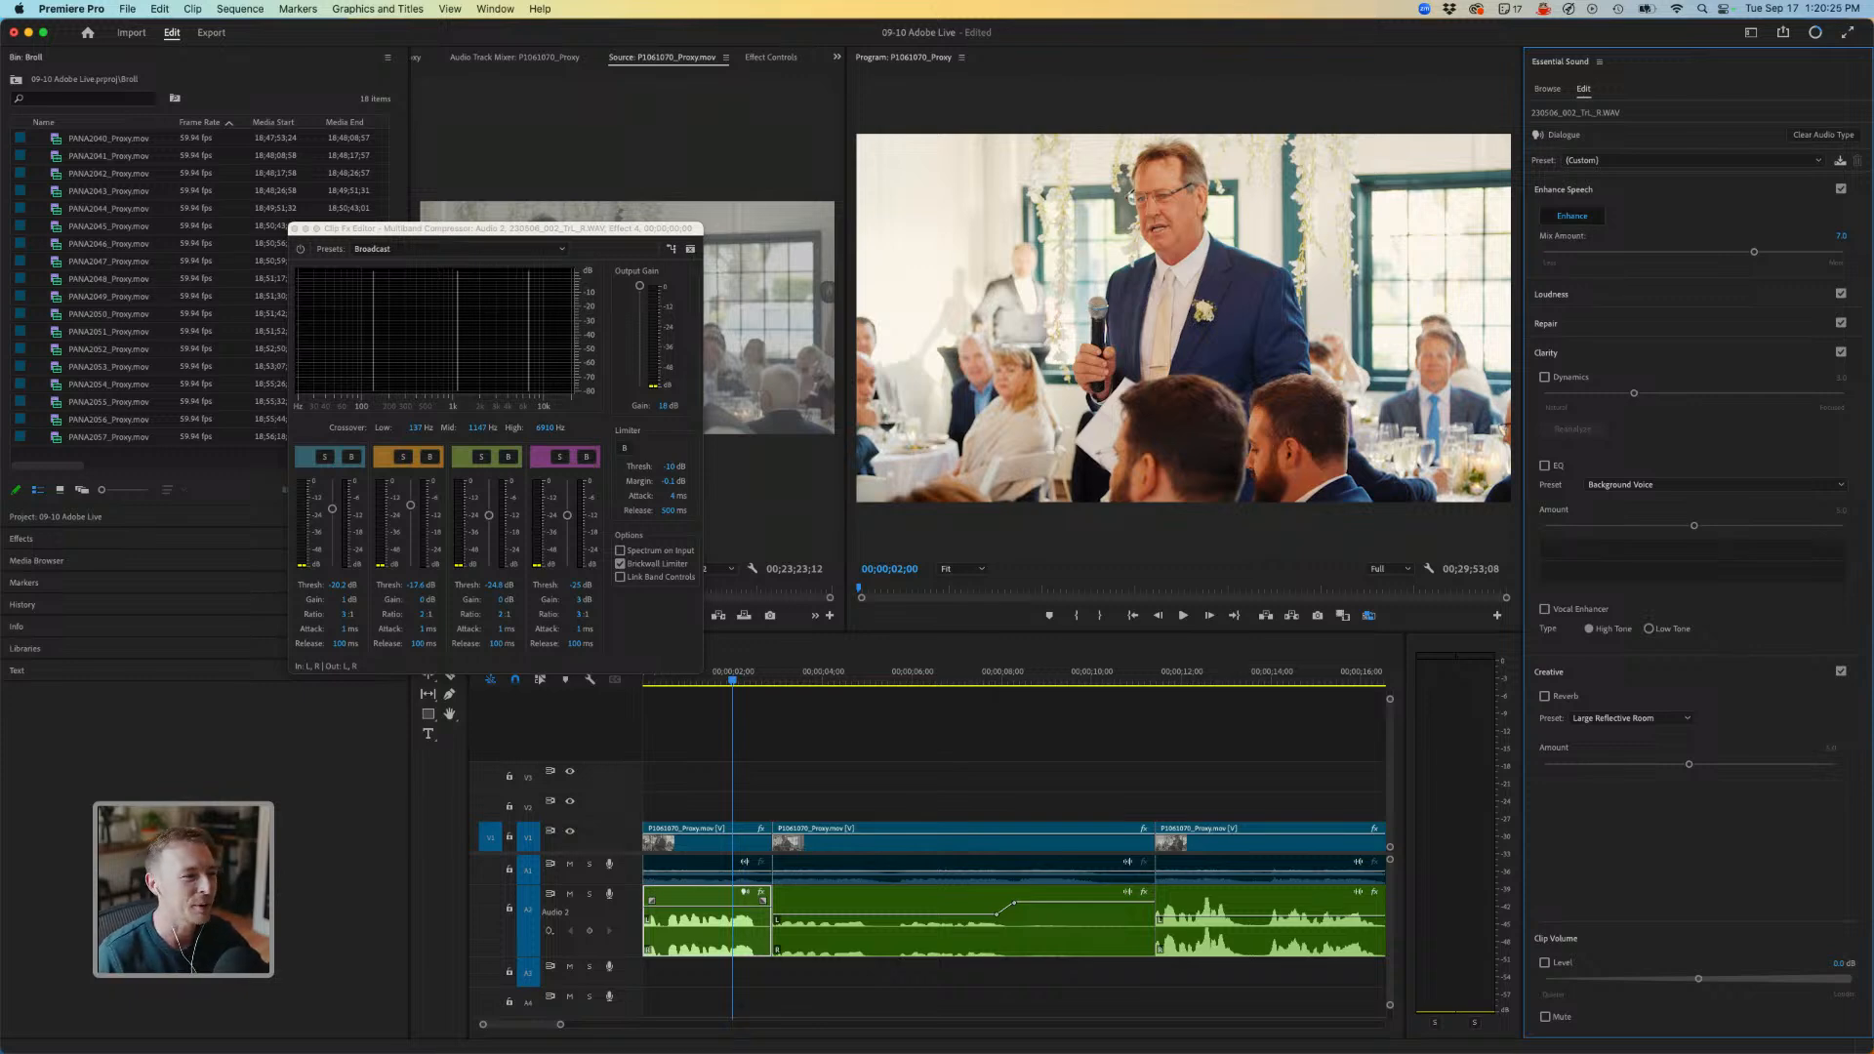
pyautogui.click(295, 229)
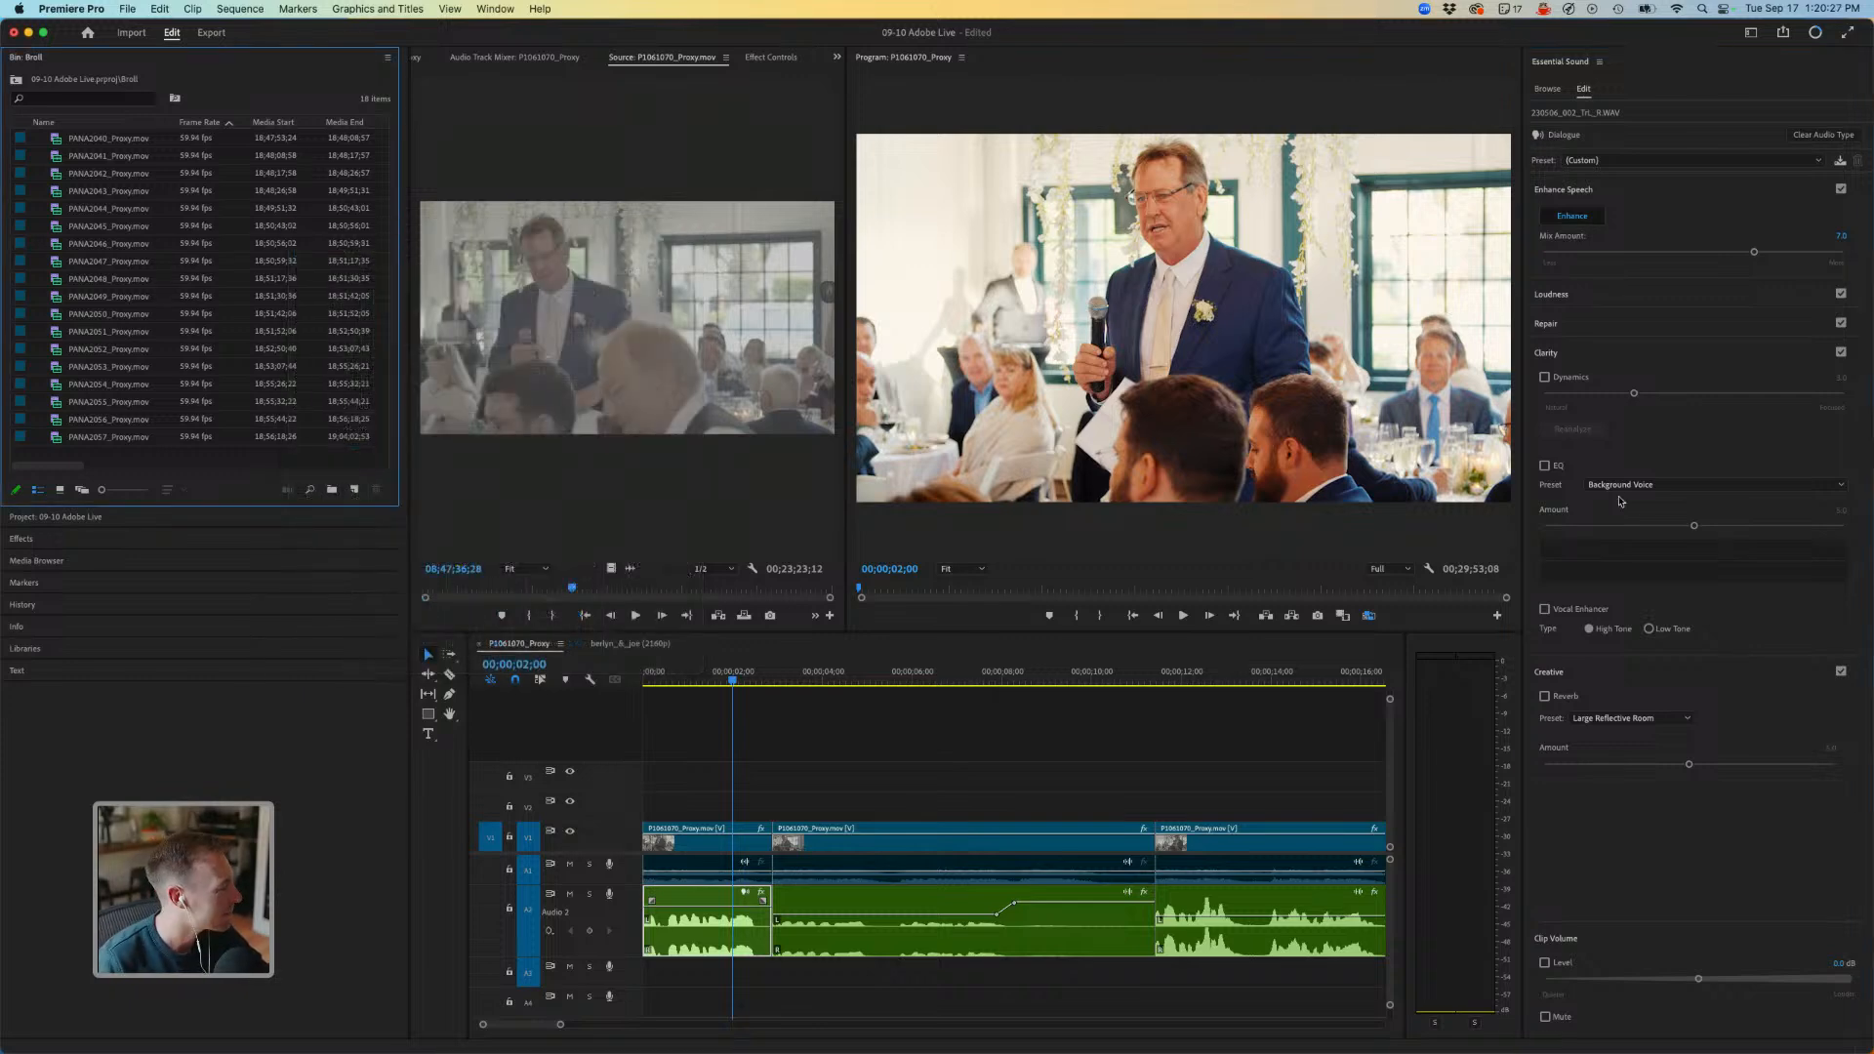
# Play back the enhanced opening clip from the start of the sequence.
pyautogui.click(702, 732)
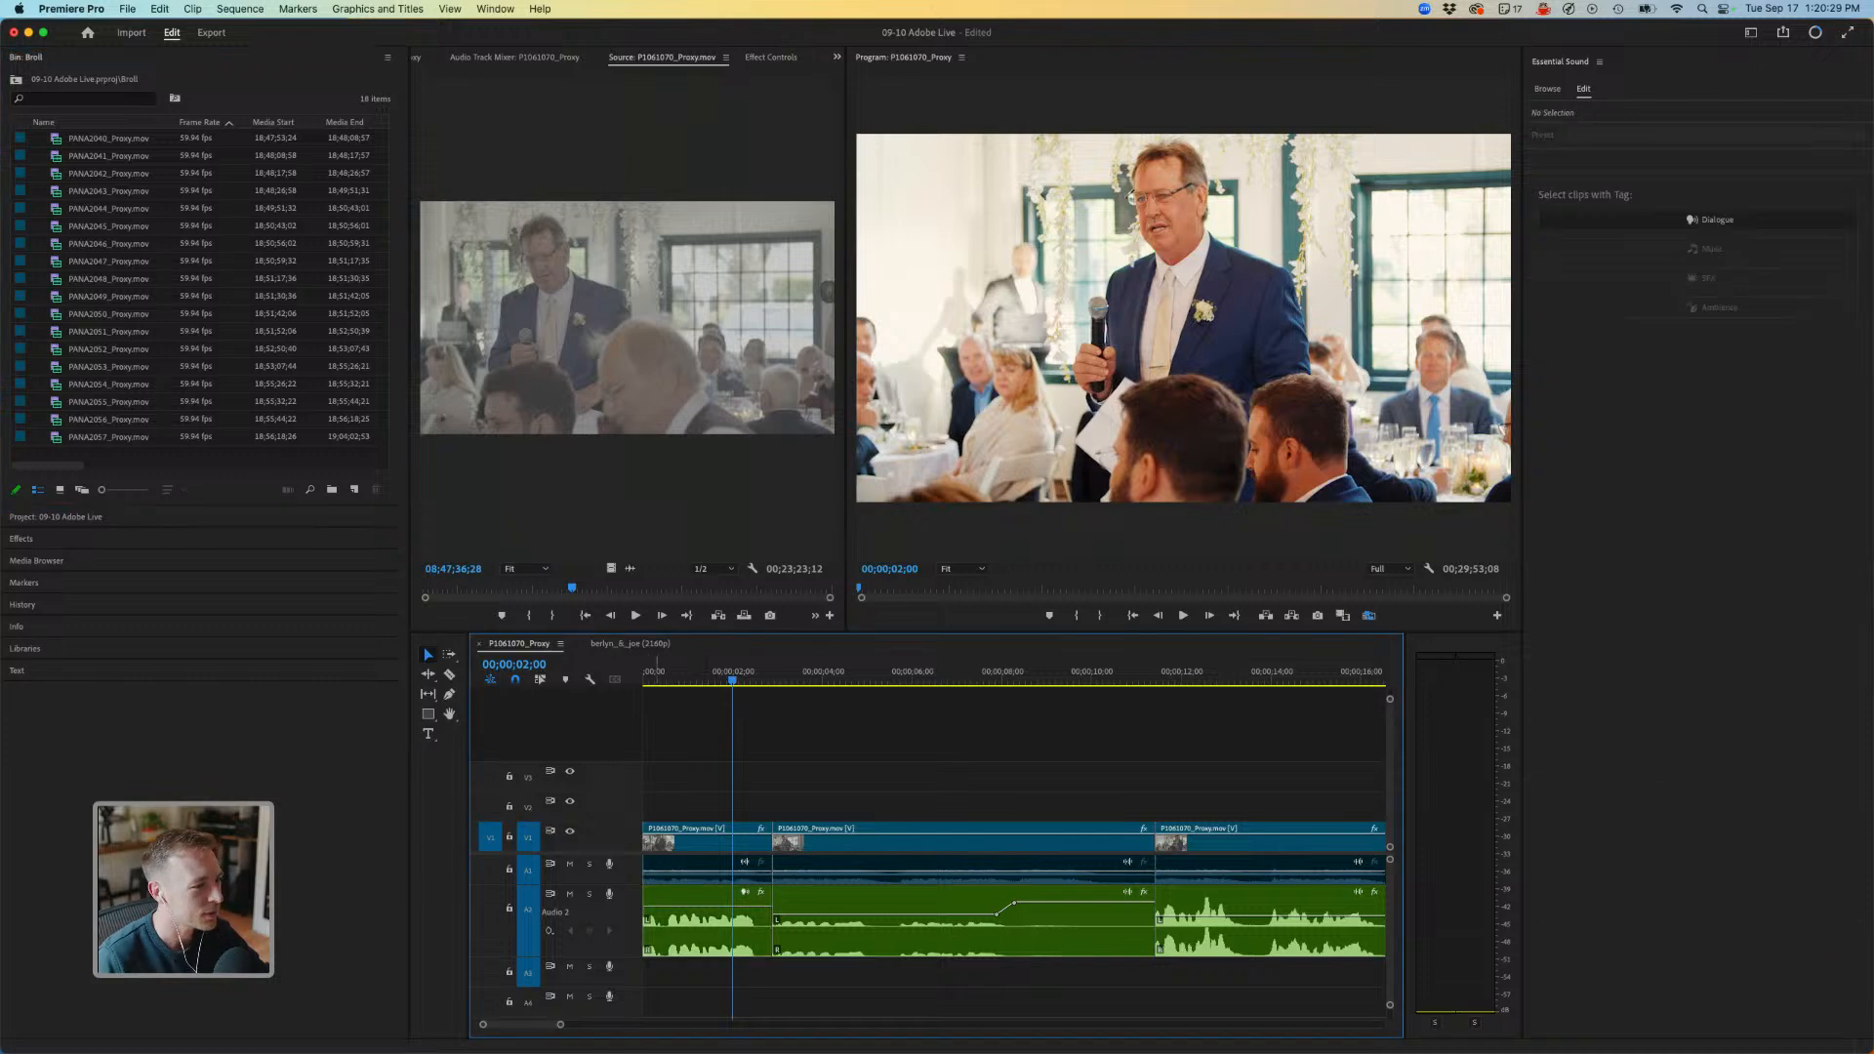
pyautogui.press('Up')
pyautogui.press('space')
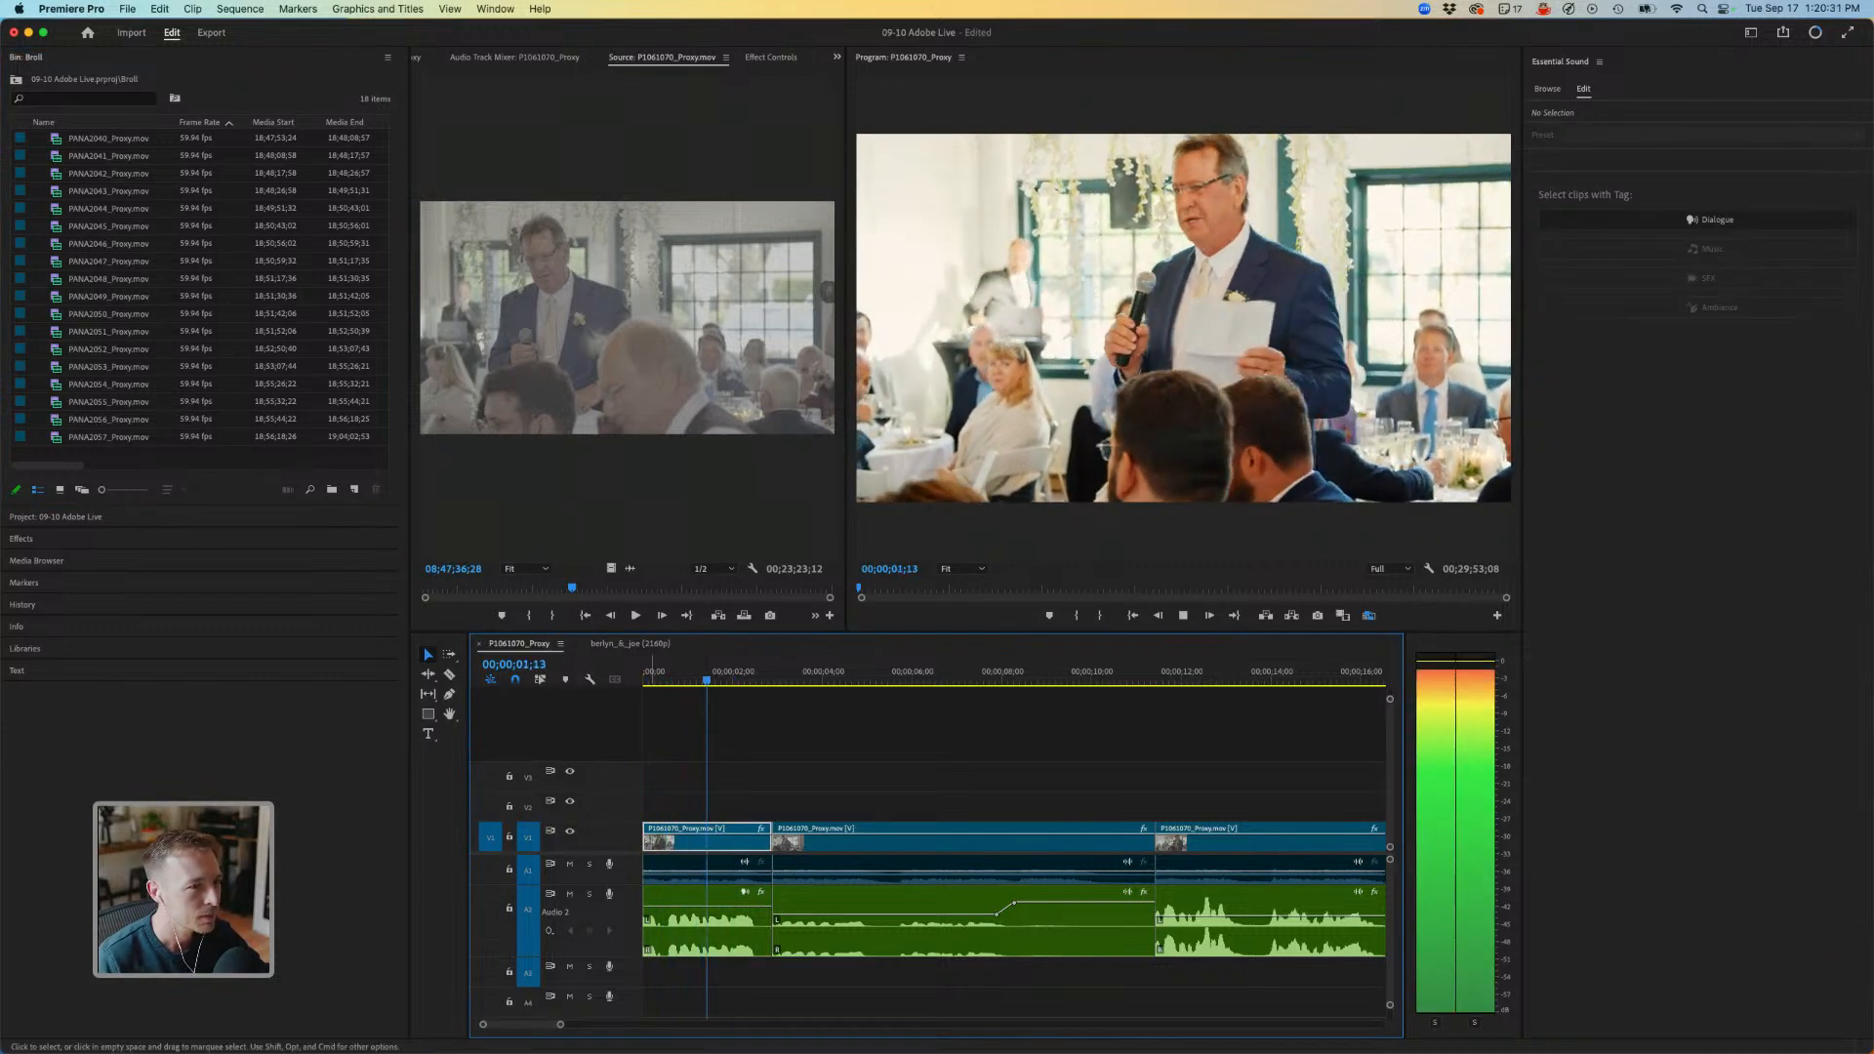
pyautogui.press('space')
# Disable the Multiband Compressor on the first speech audio clip from the Effects workspace.
pyautogui.click(733, 932)
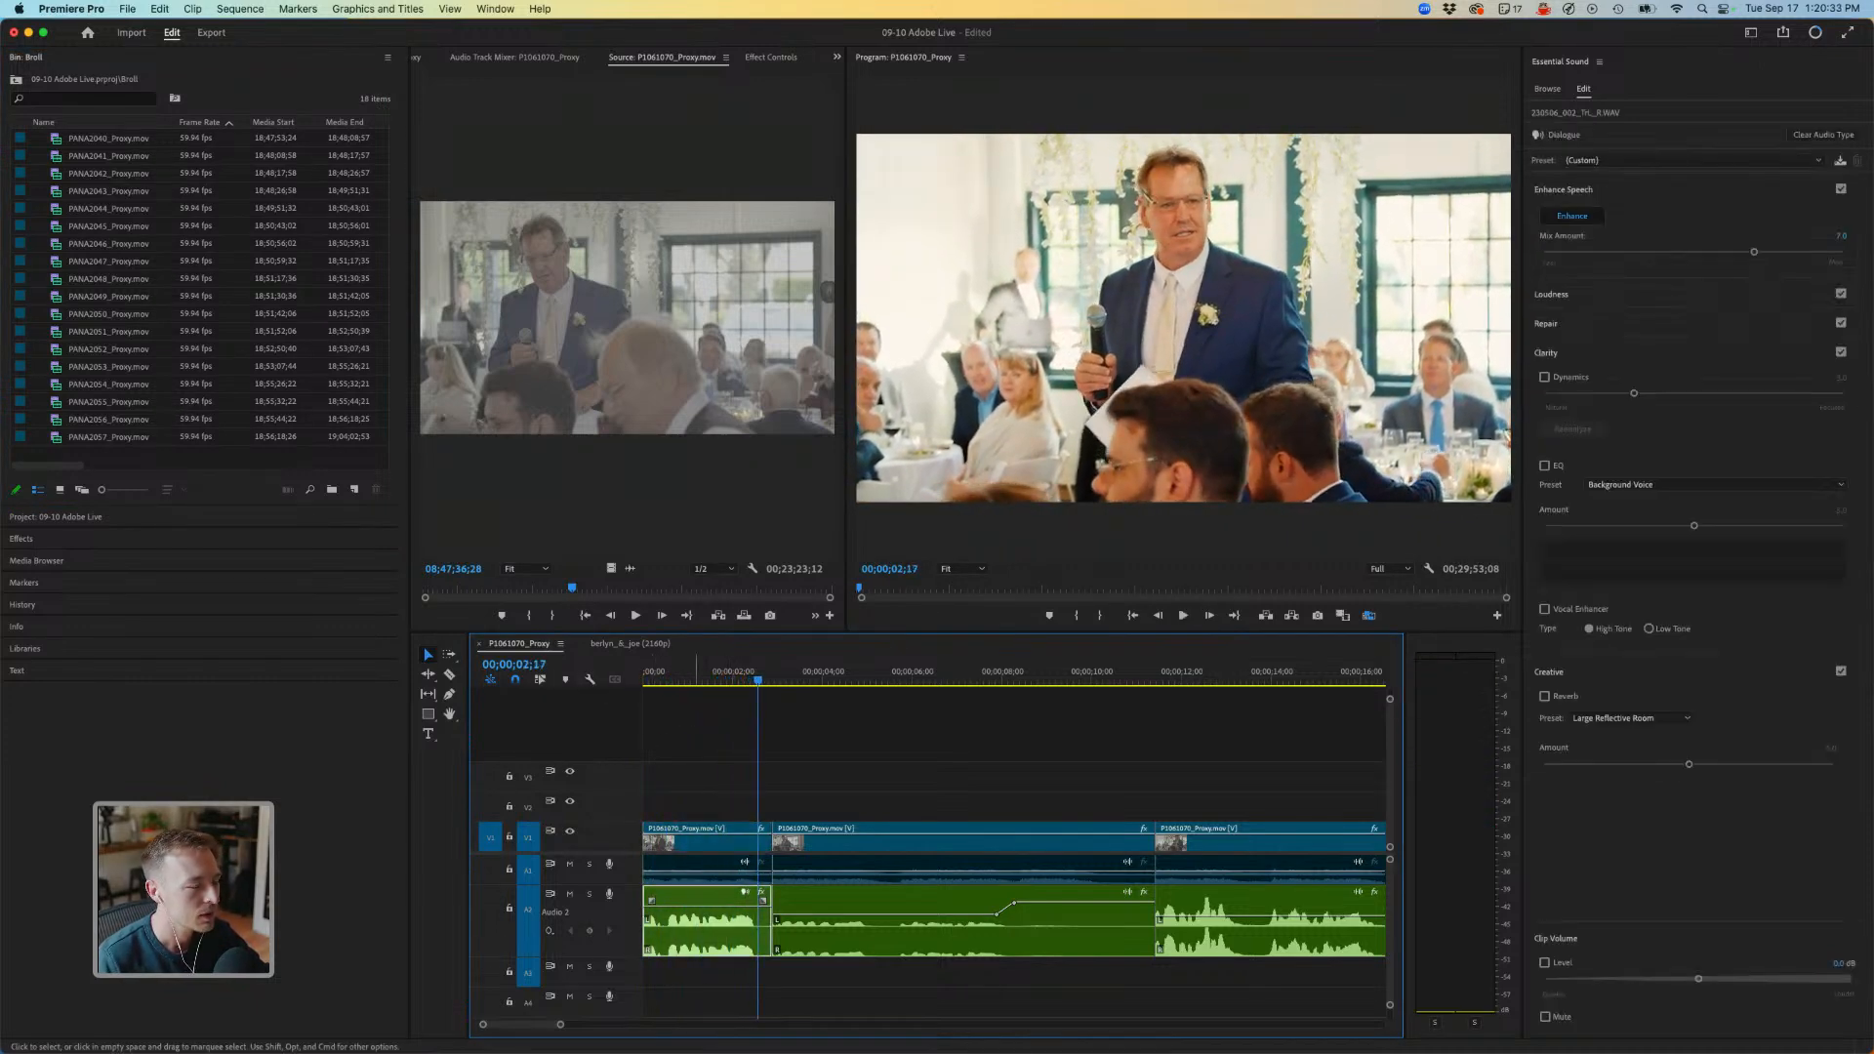
pyautogui.press('Up')
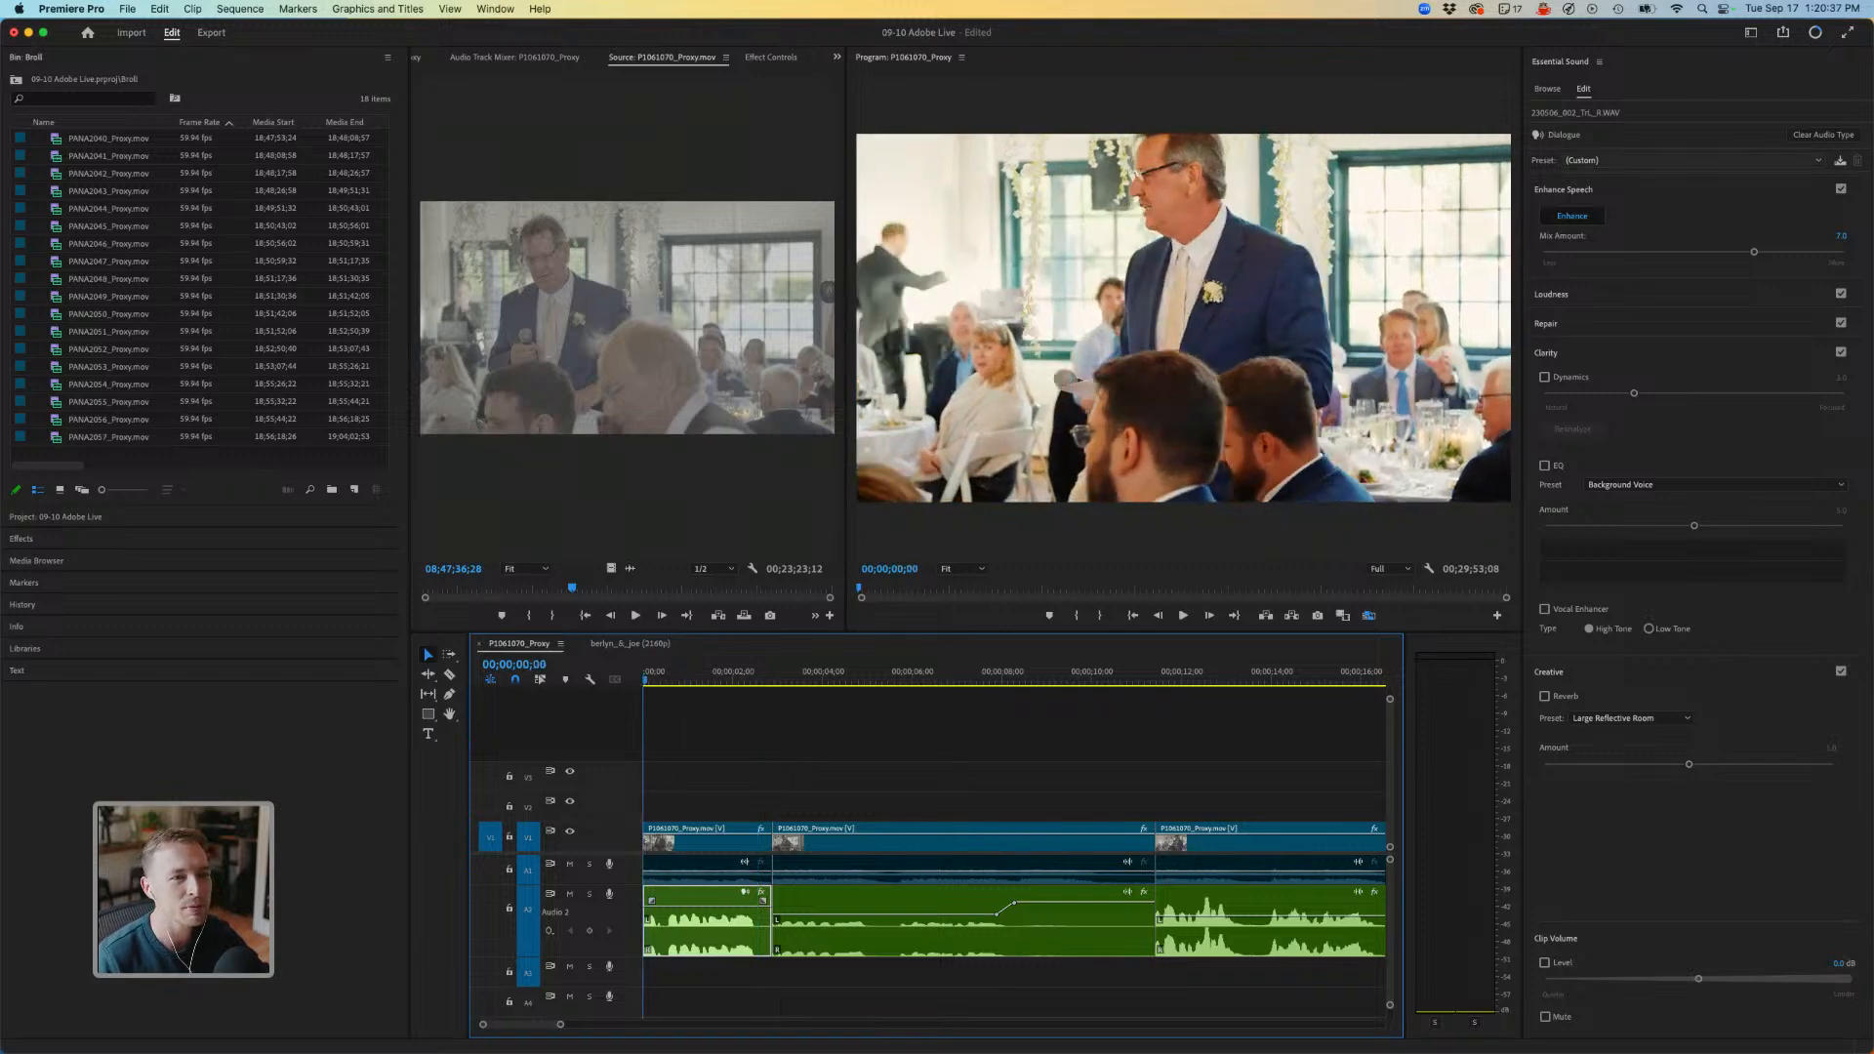
pyautogui.click(1750, 32)
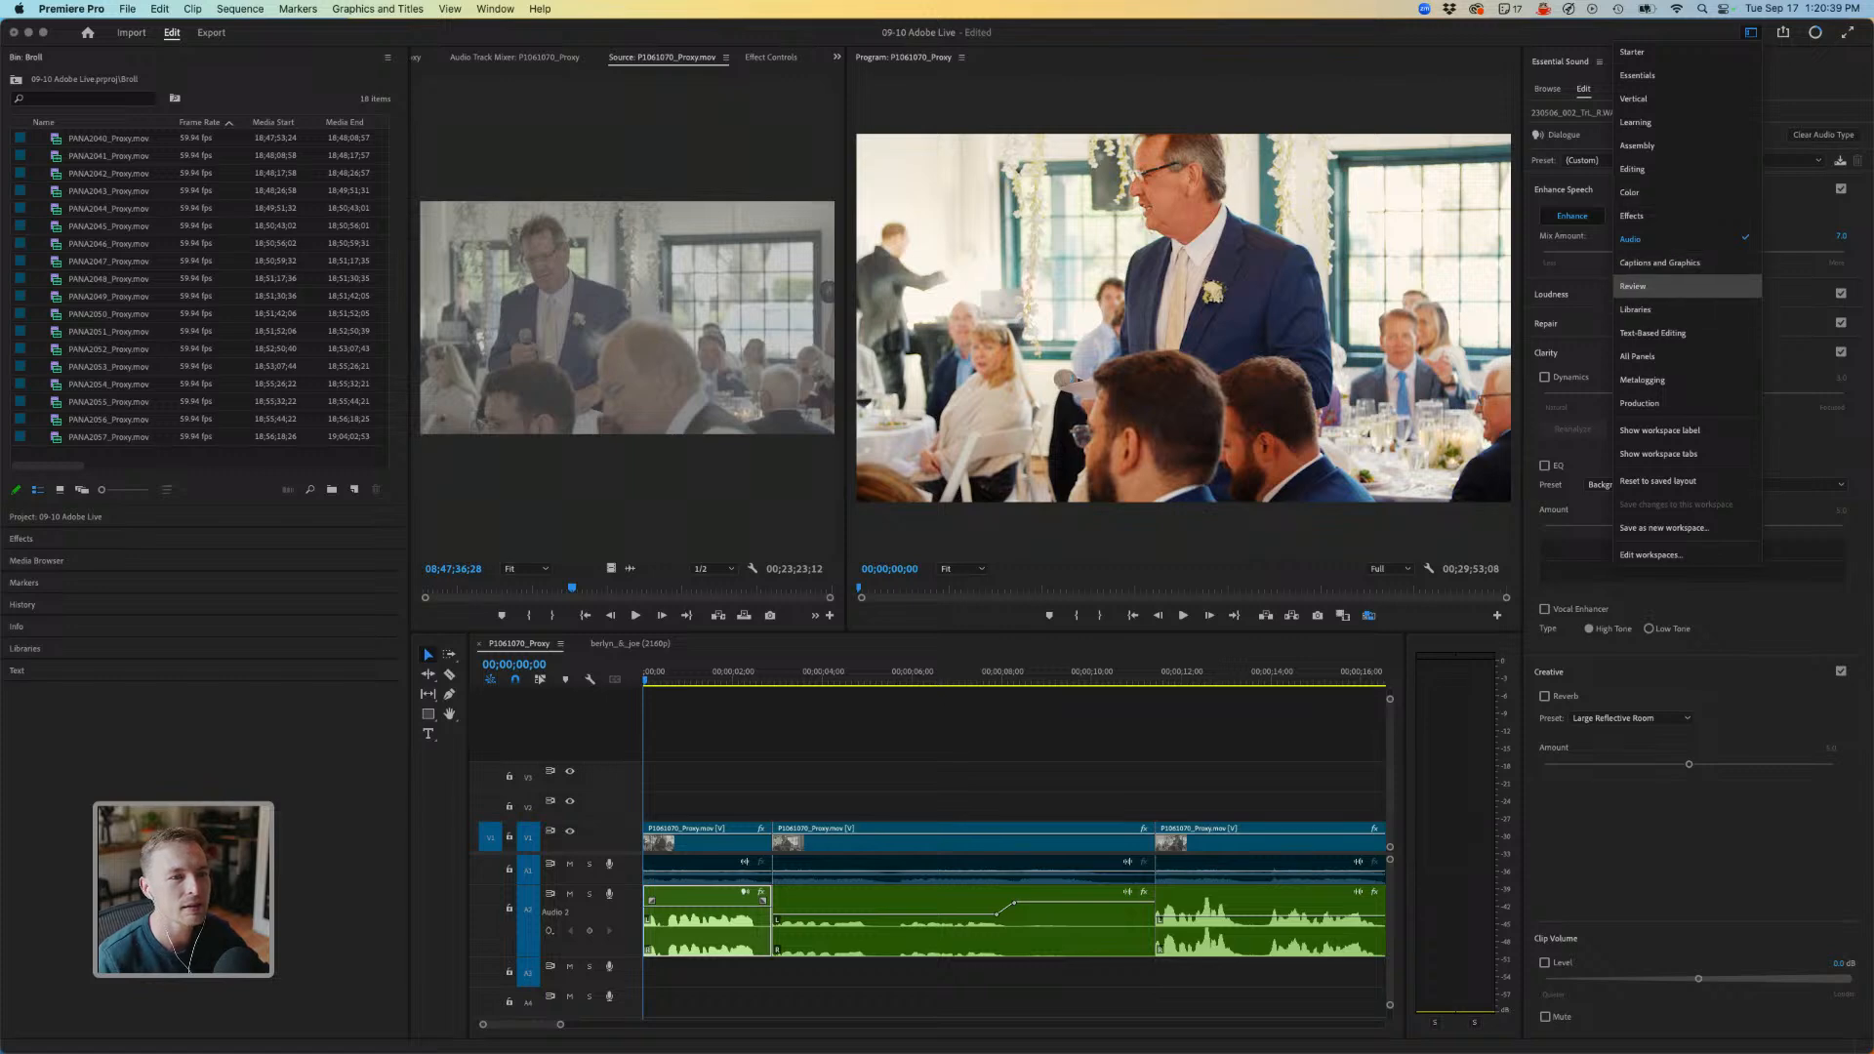
pyautogui.click(1659, 216)
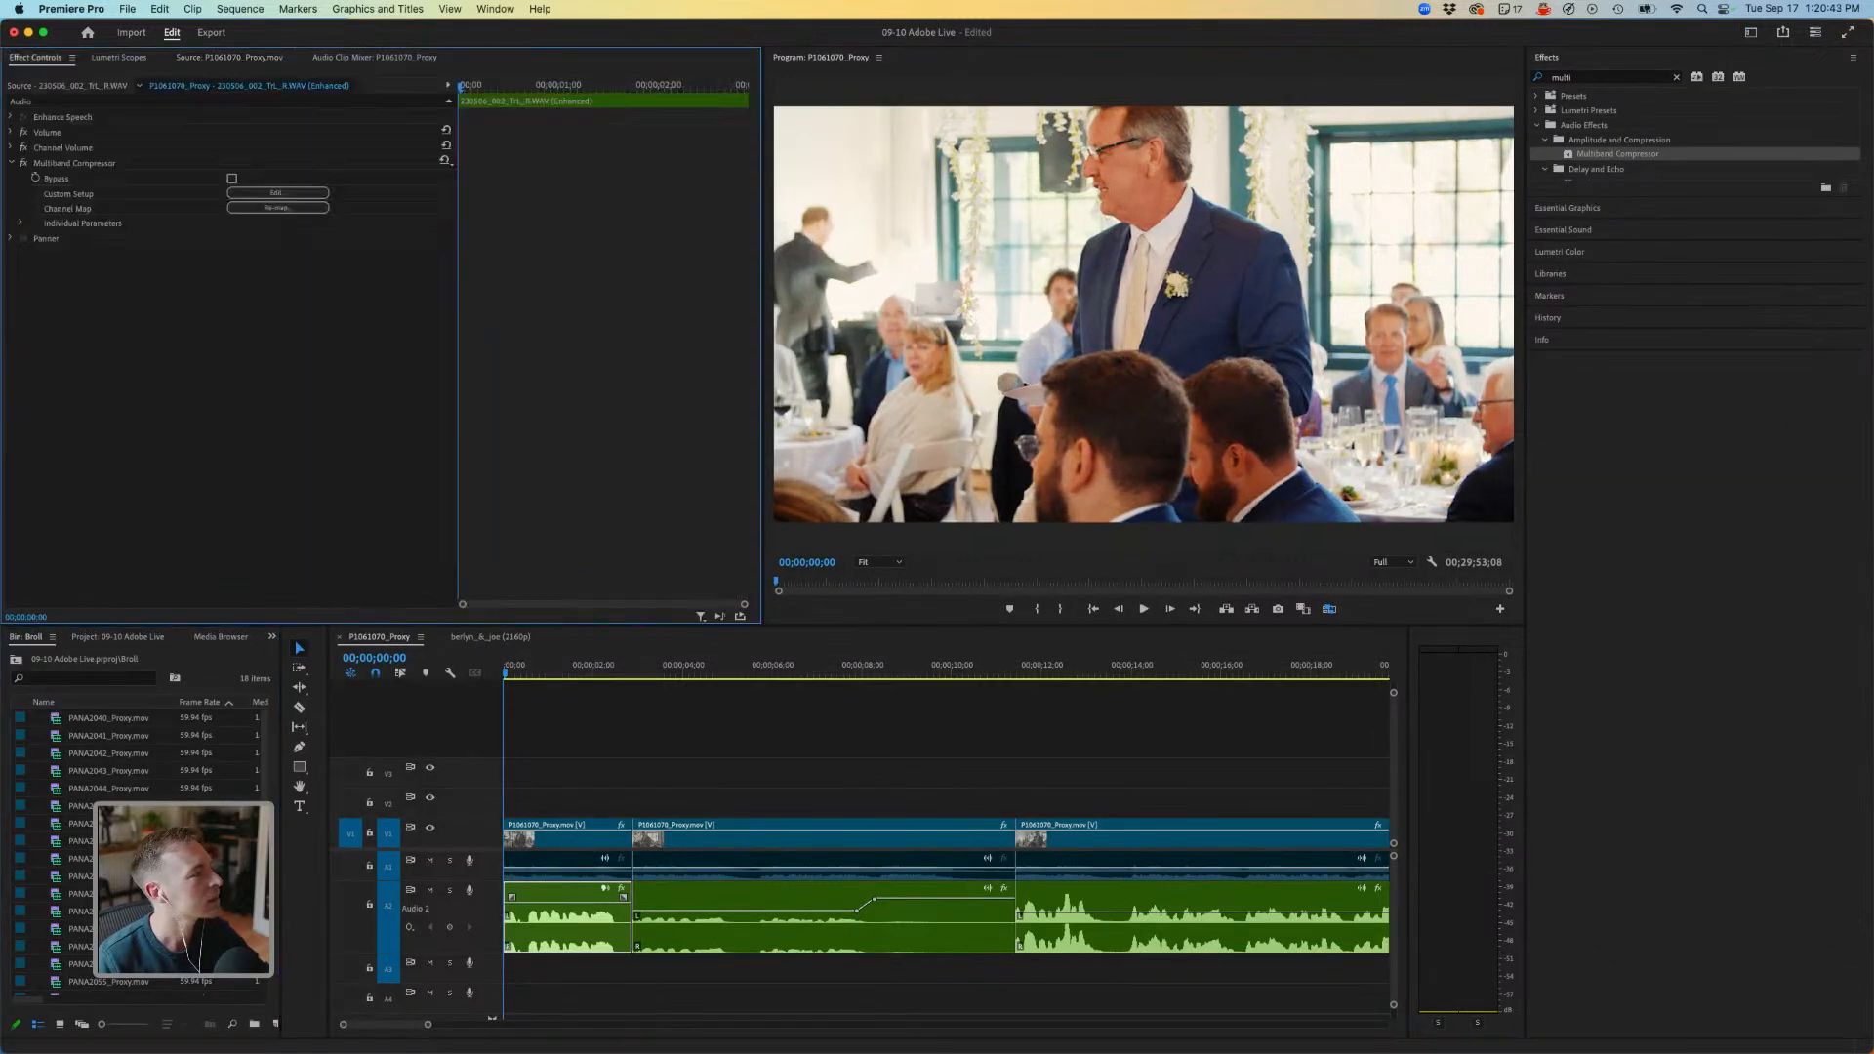
pyautogui.hotkey('shift', '3')
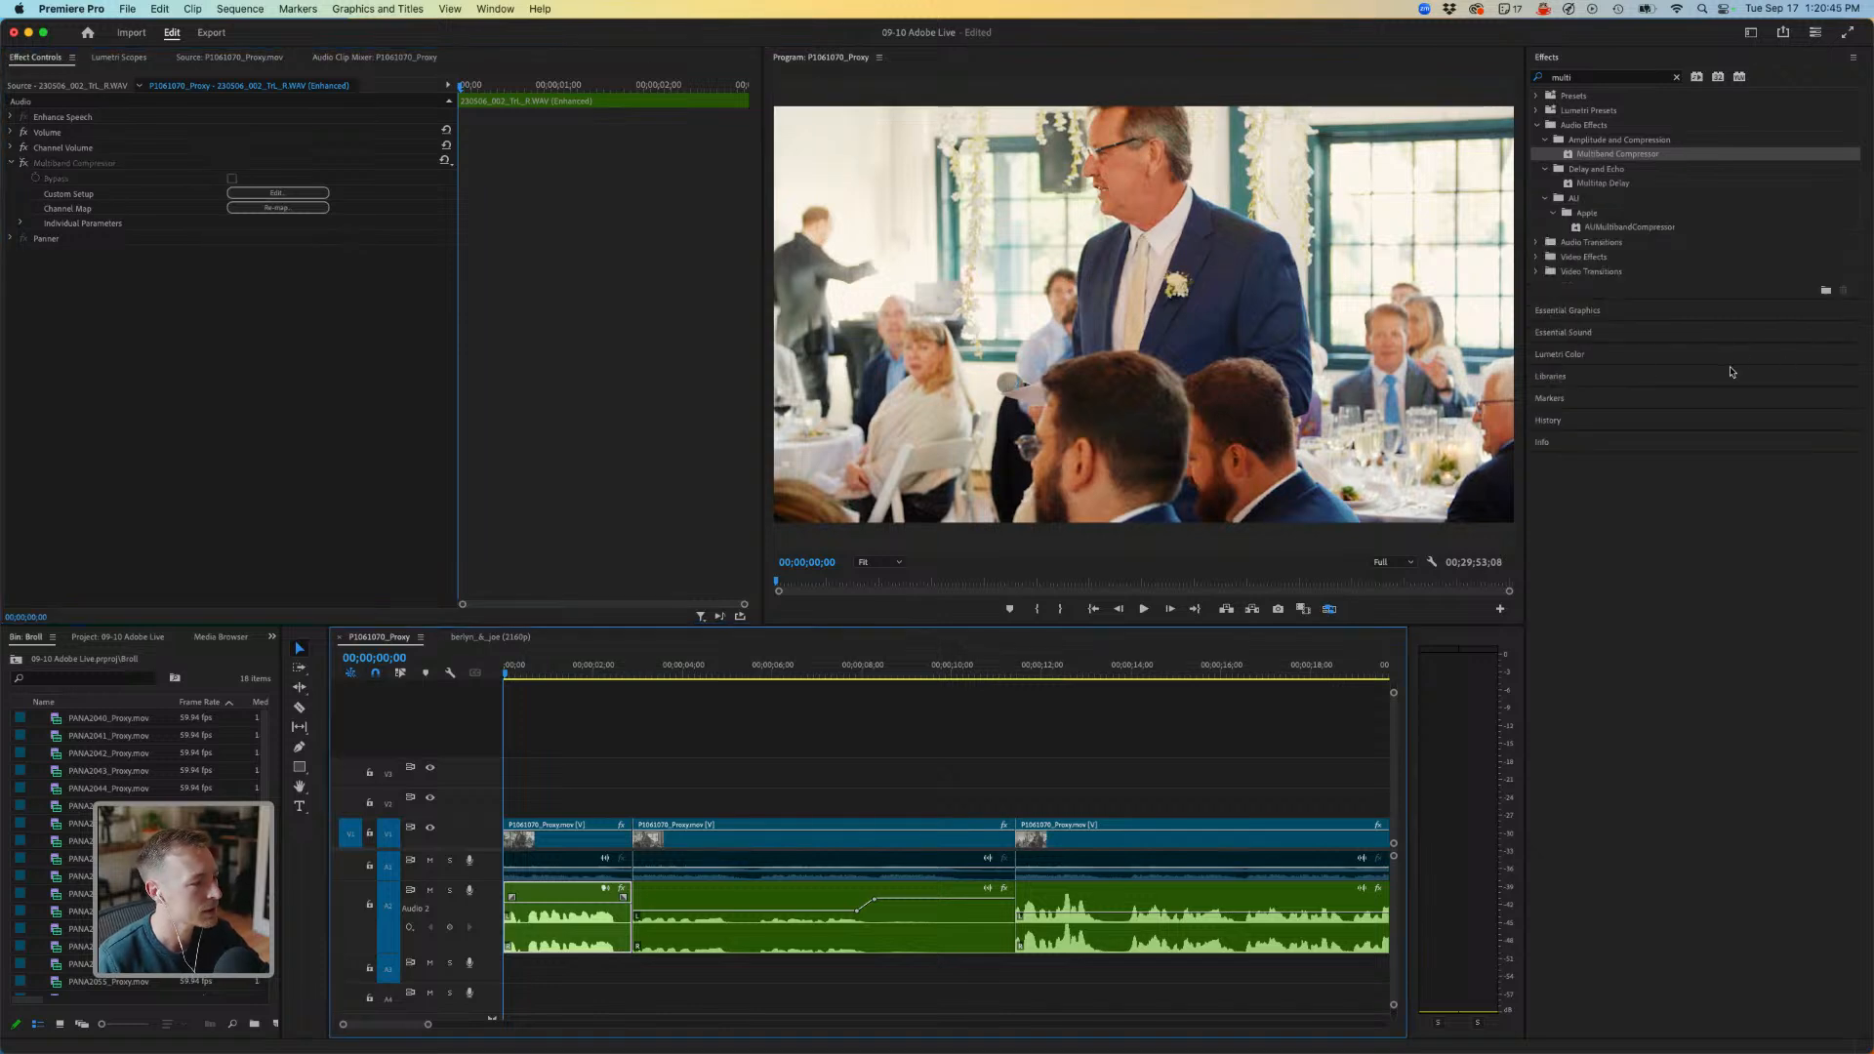
# Listen to the opening clip from the start with only the speech enhancement active.
pyautogui.press('space')
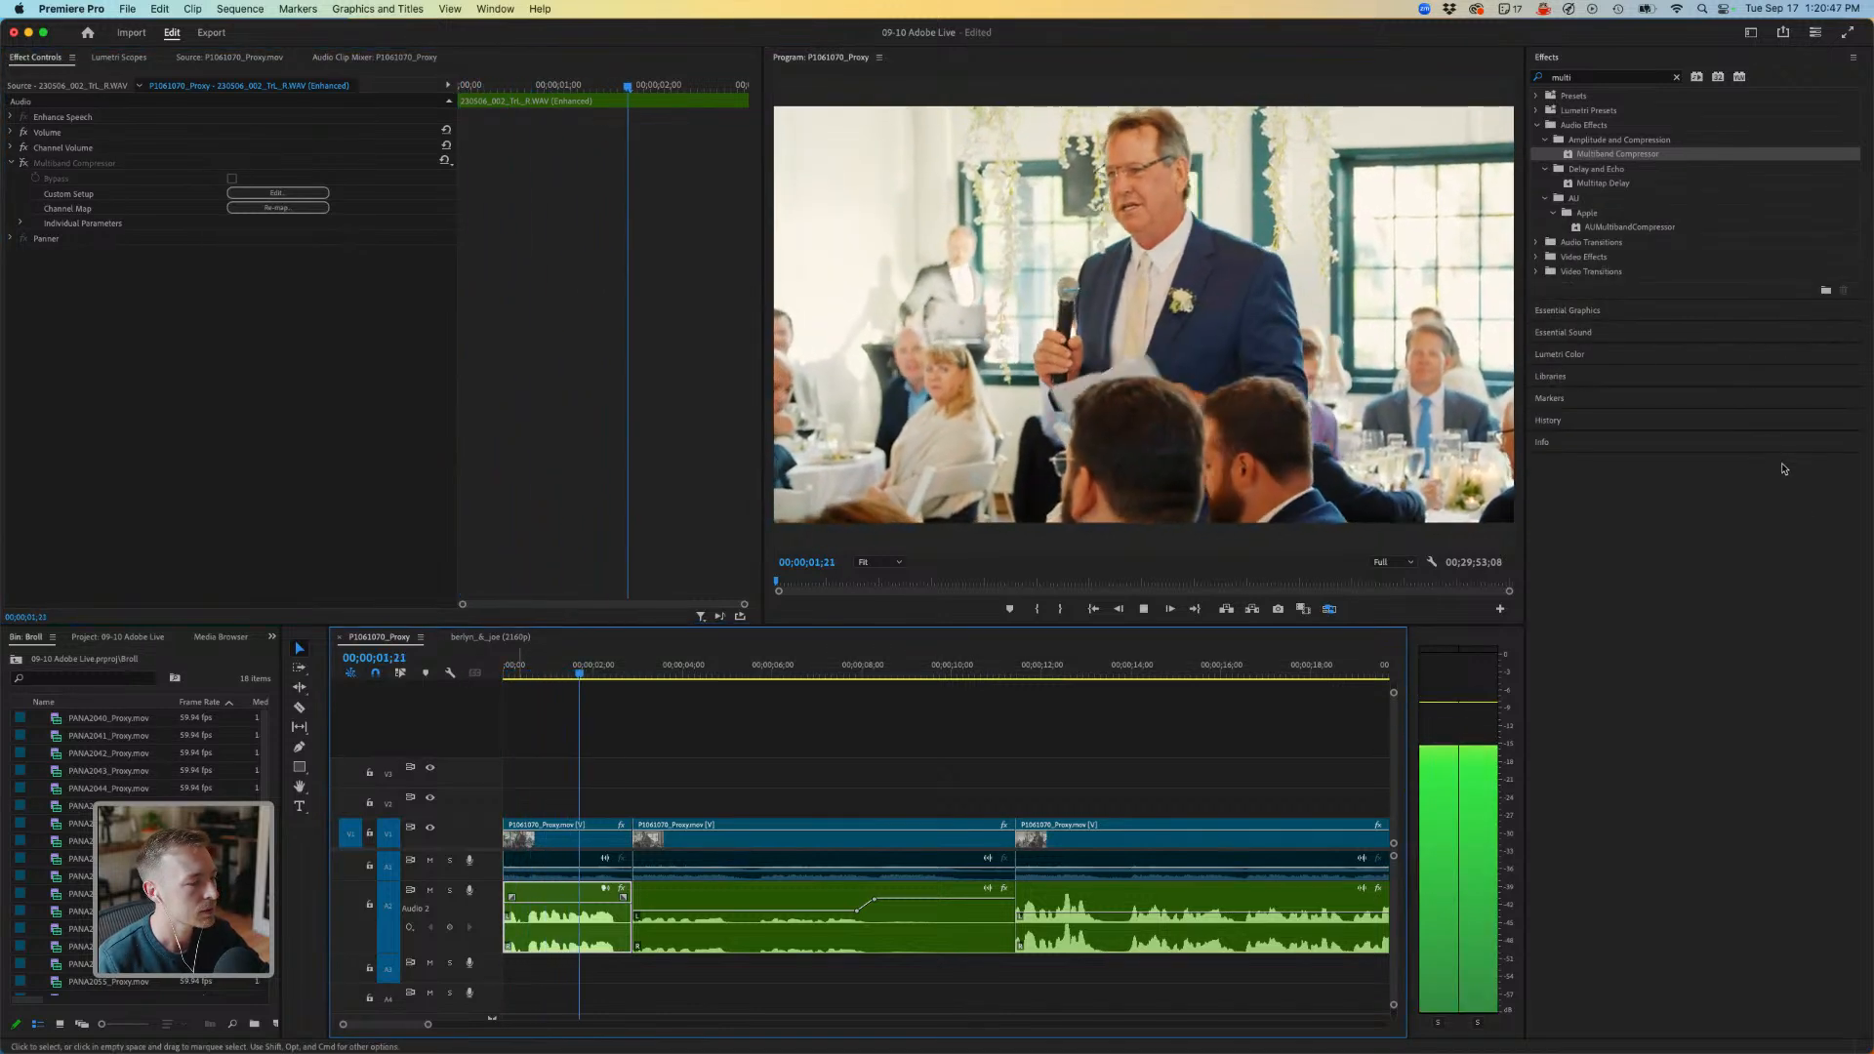
pyautogui.click(562, 834)
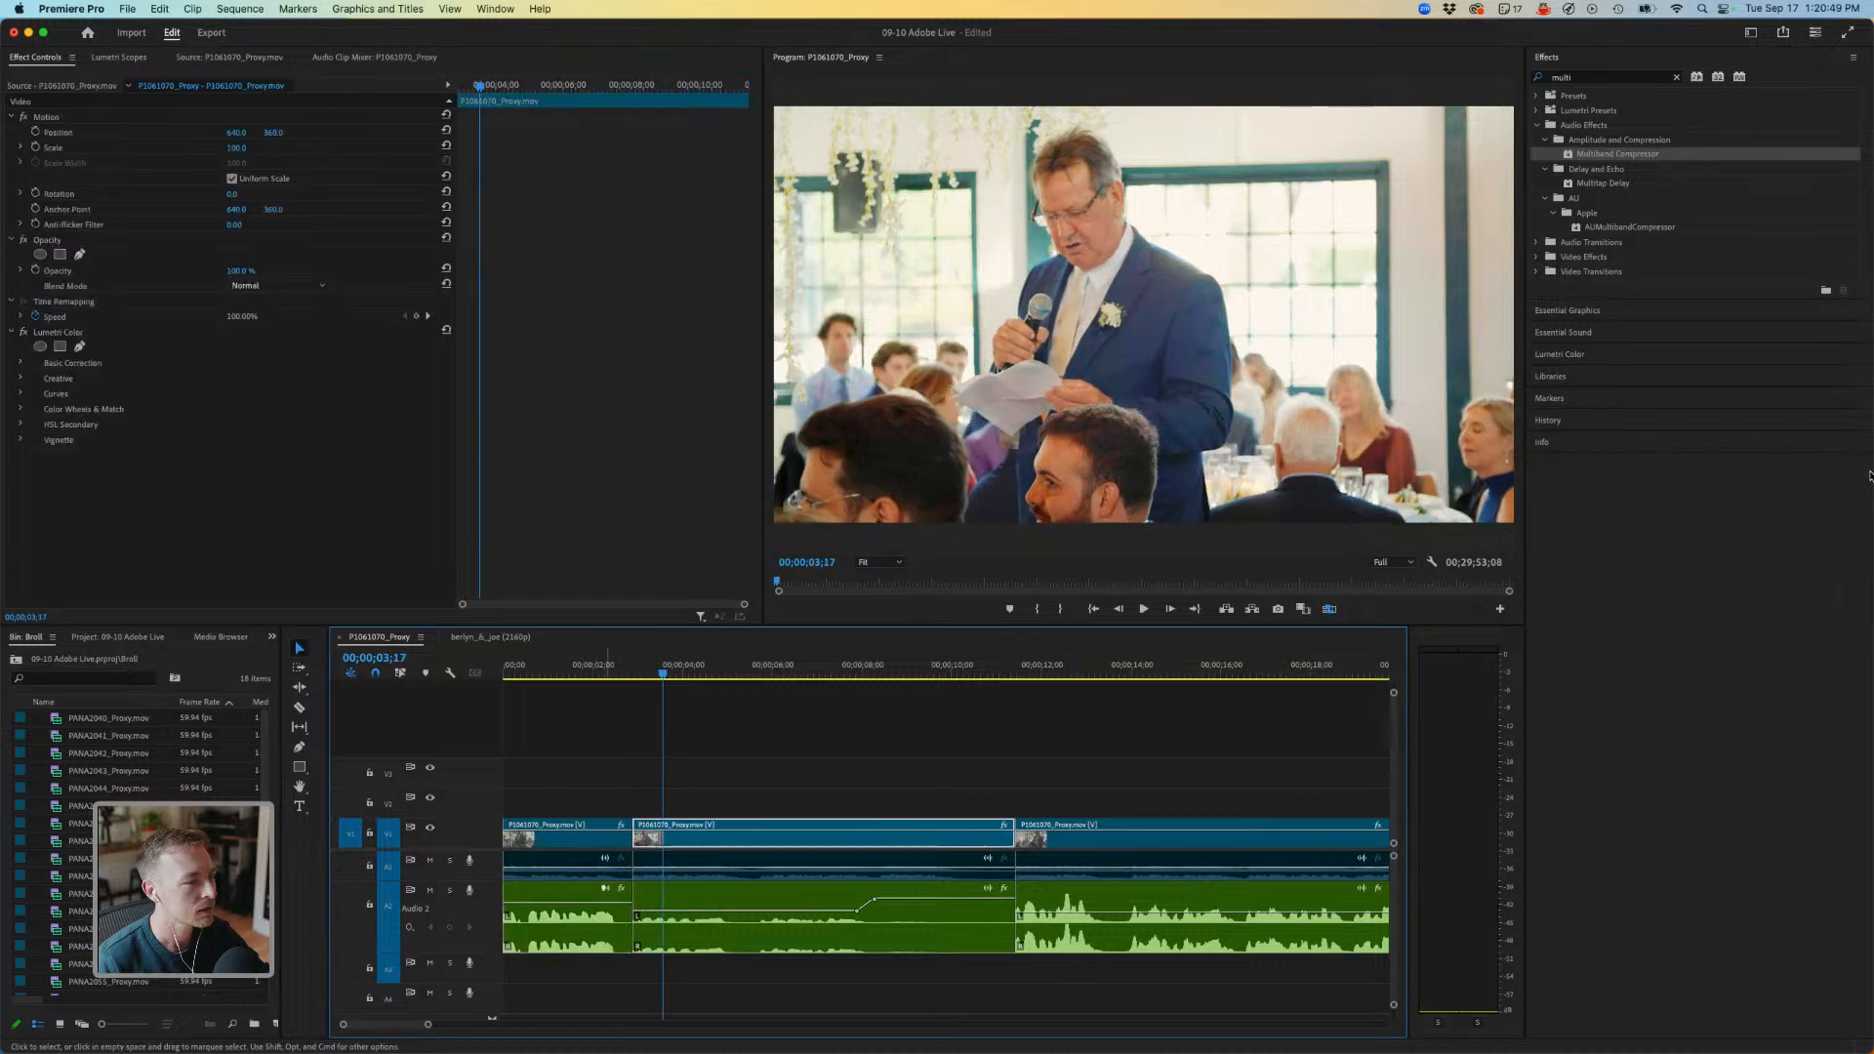
pyautogui.moveTo(564, 668); pyautogui.dragTo(505, 670)
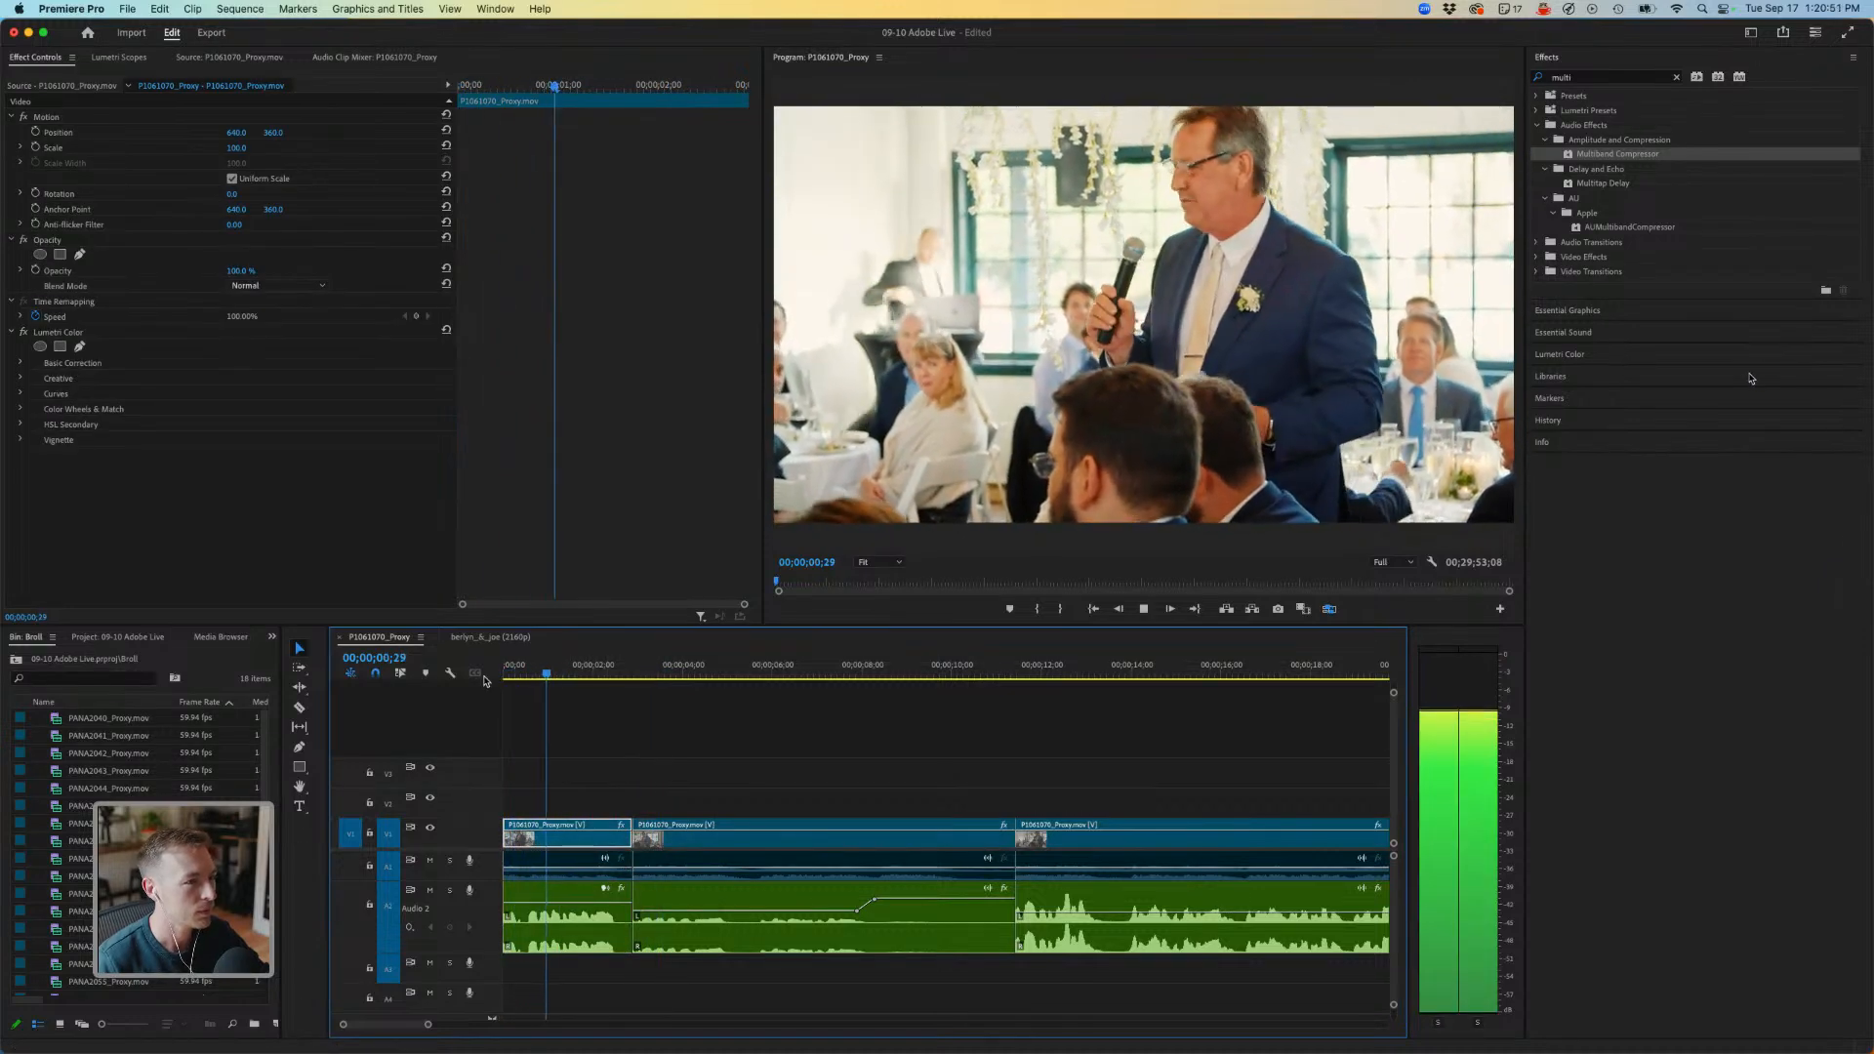
pyautogui.press('space')
# Set the Enhance Speech mix amount of the first speech audio clip to 5.5 in the Audio workspace.
pyautogui.click(574, 917)
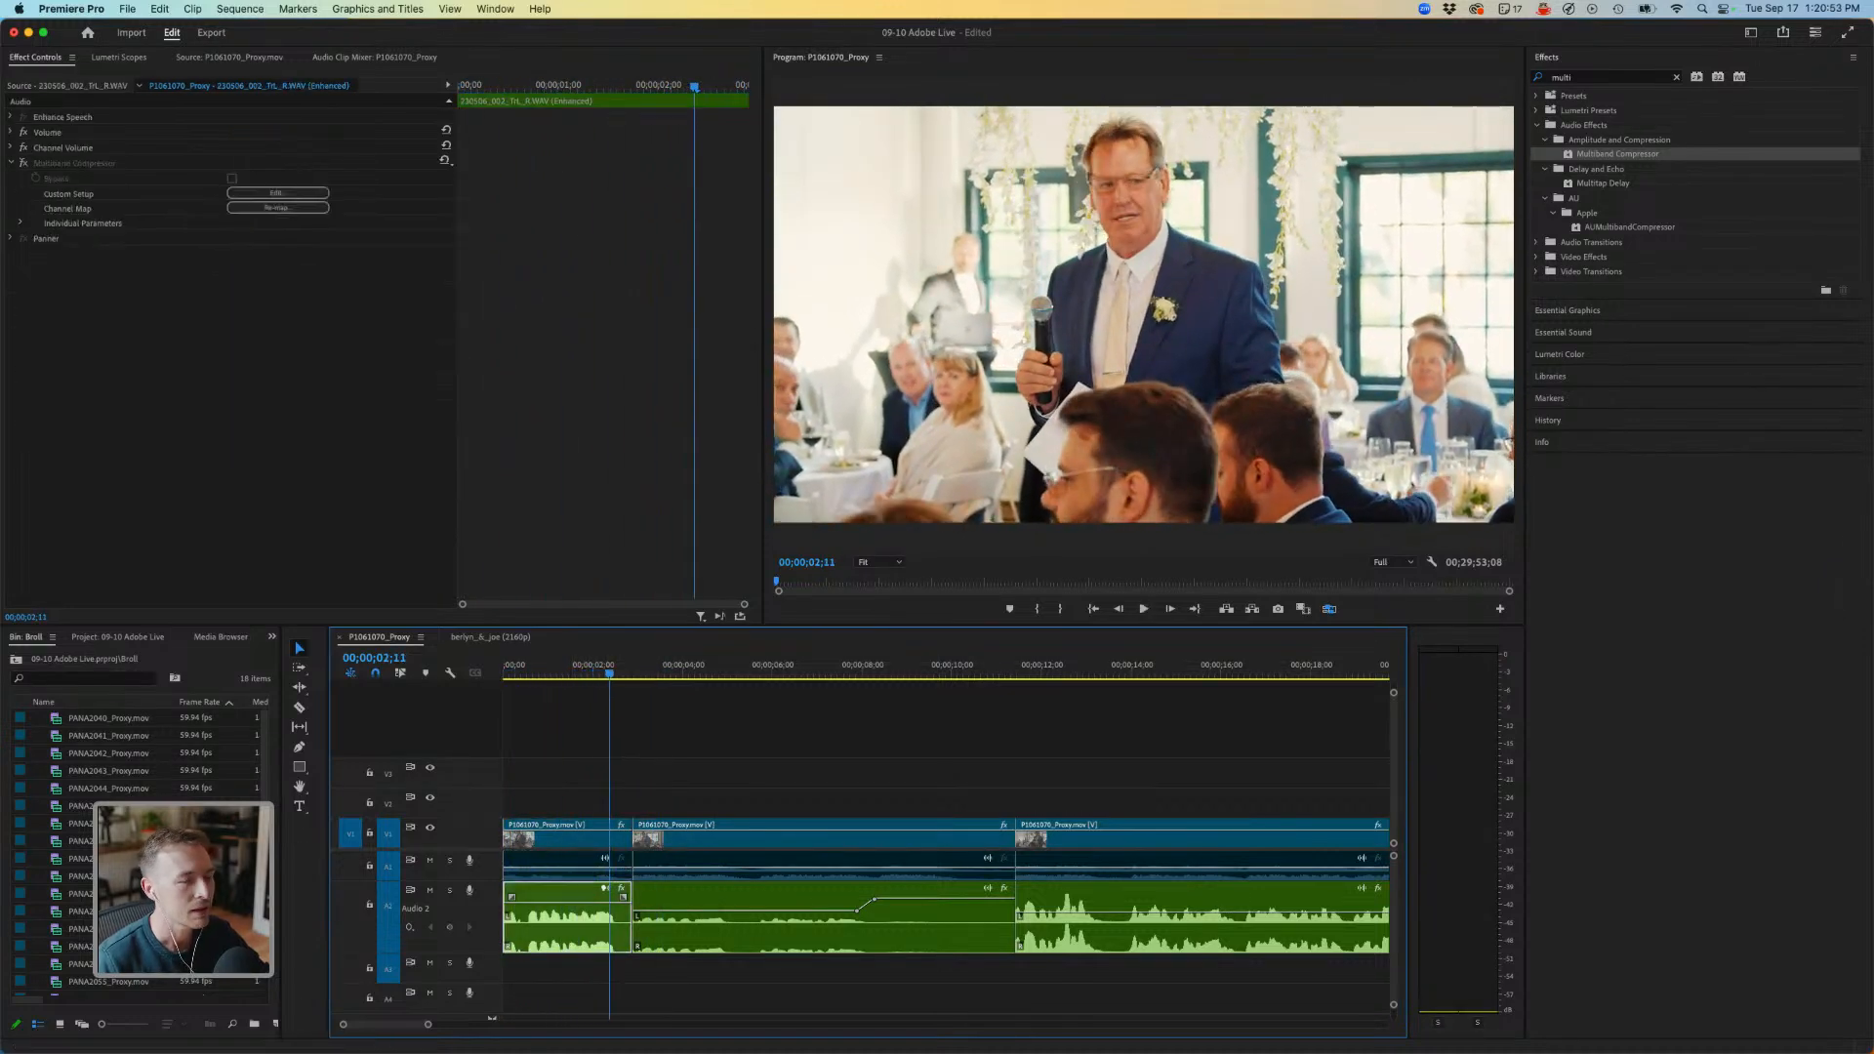
pyautogui.click(1751, 33)
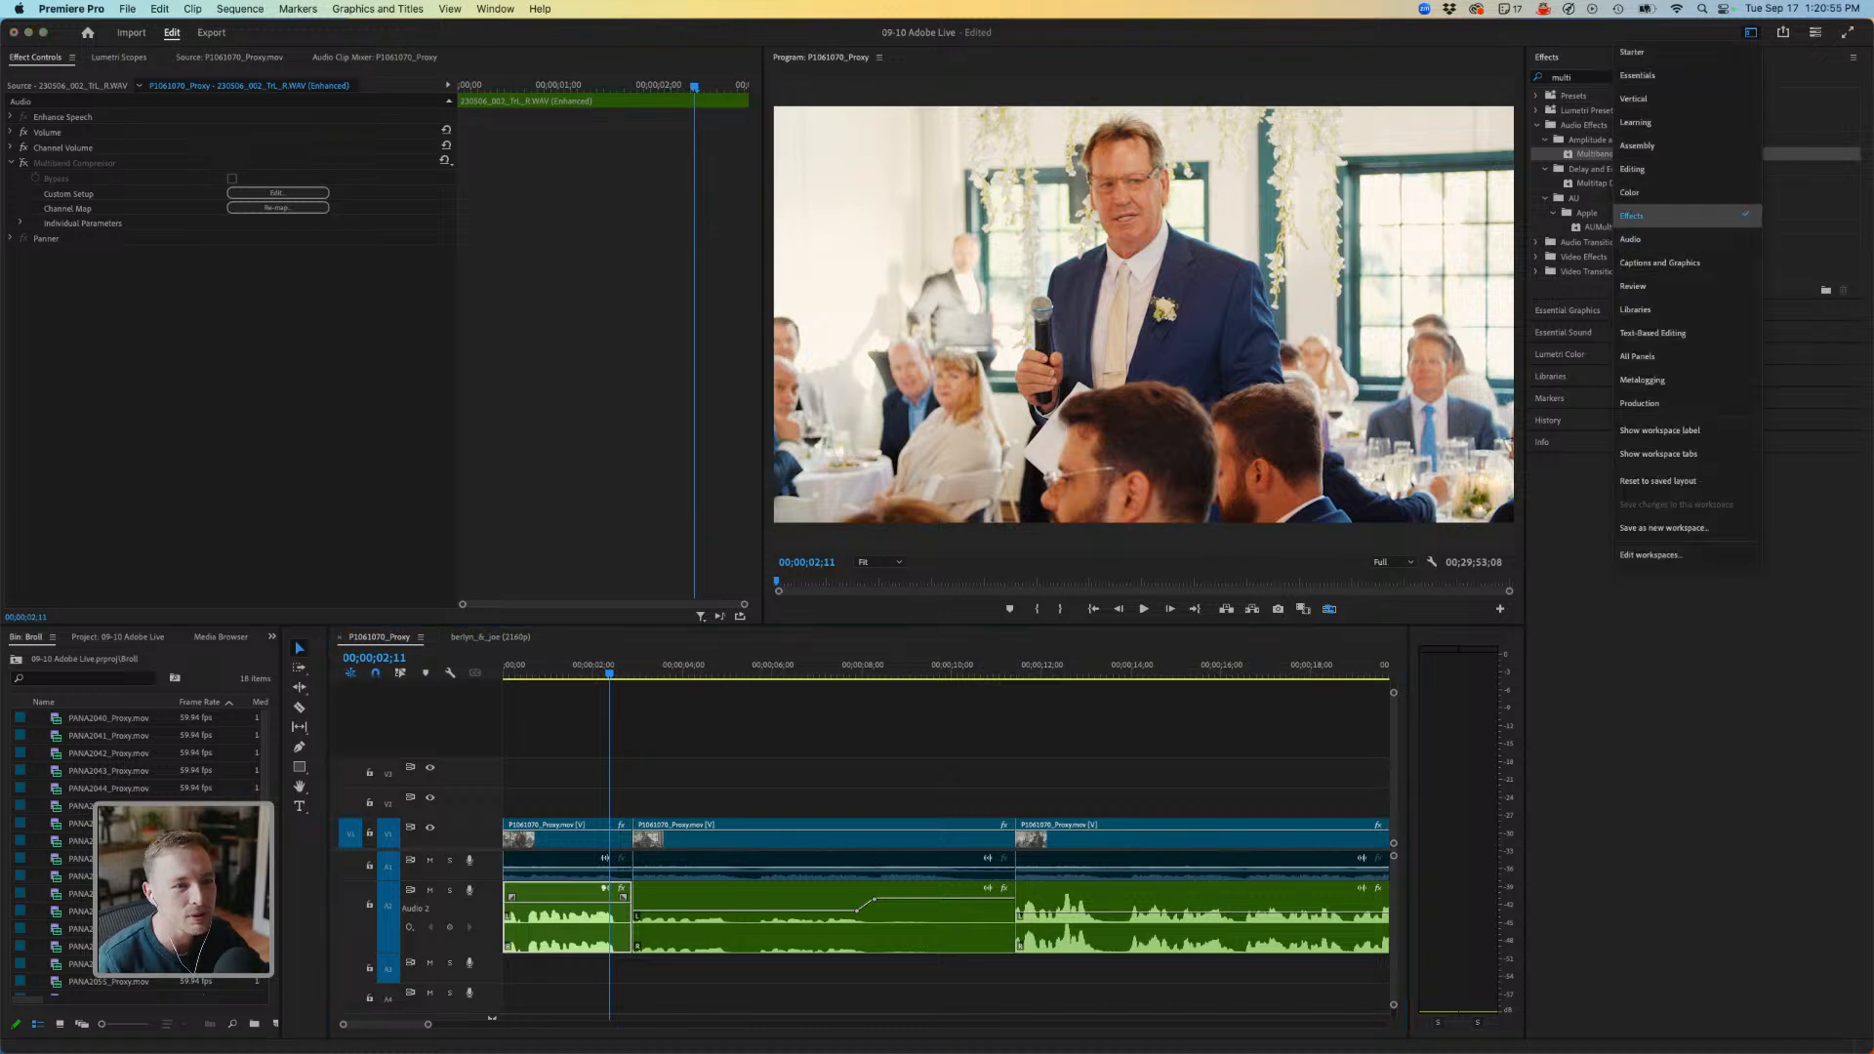
pyautogui.click(1698, 240)
pyautogui.click(1754, 251)
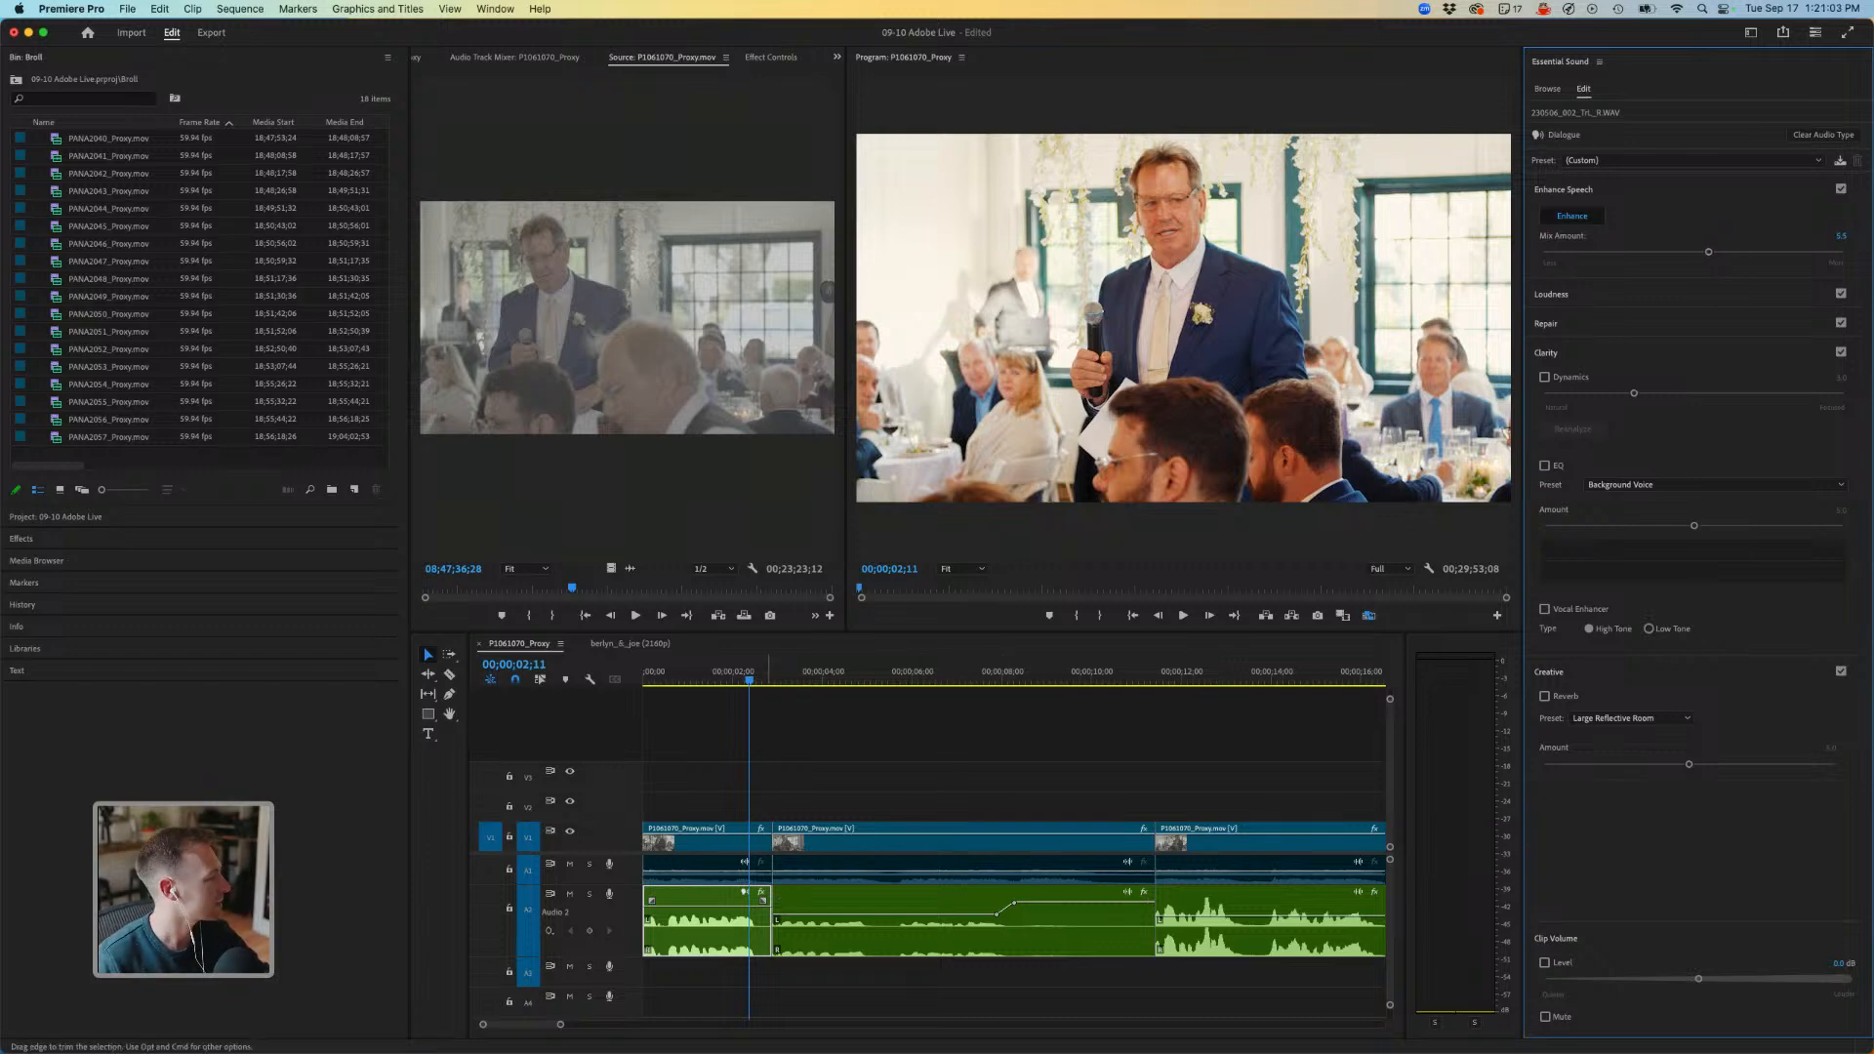
# Play back from the start across the first cut to compare the enhanced clip with the unenhanced one.
pyautogui.click(646, 673)
pyautogui.press('space')
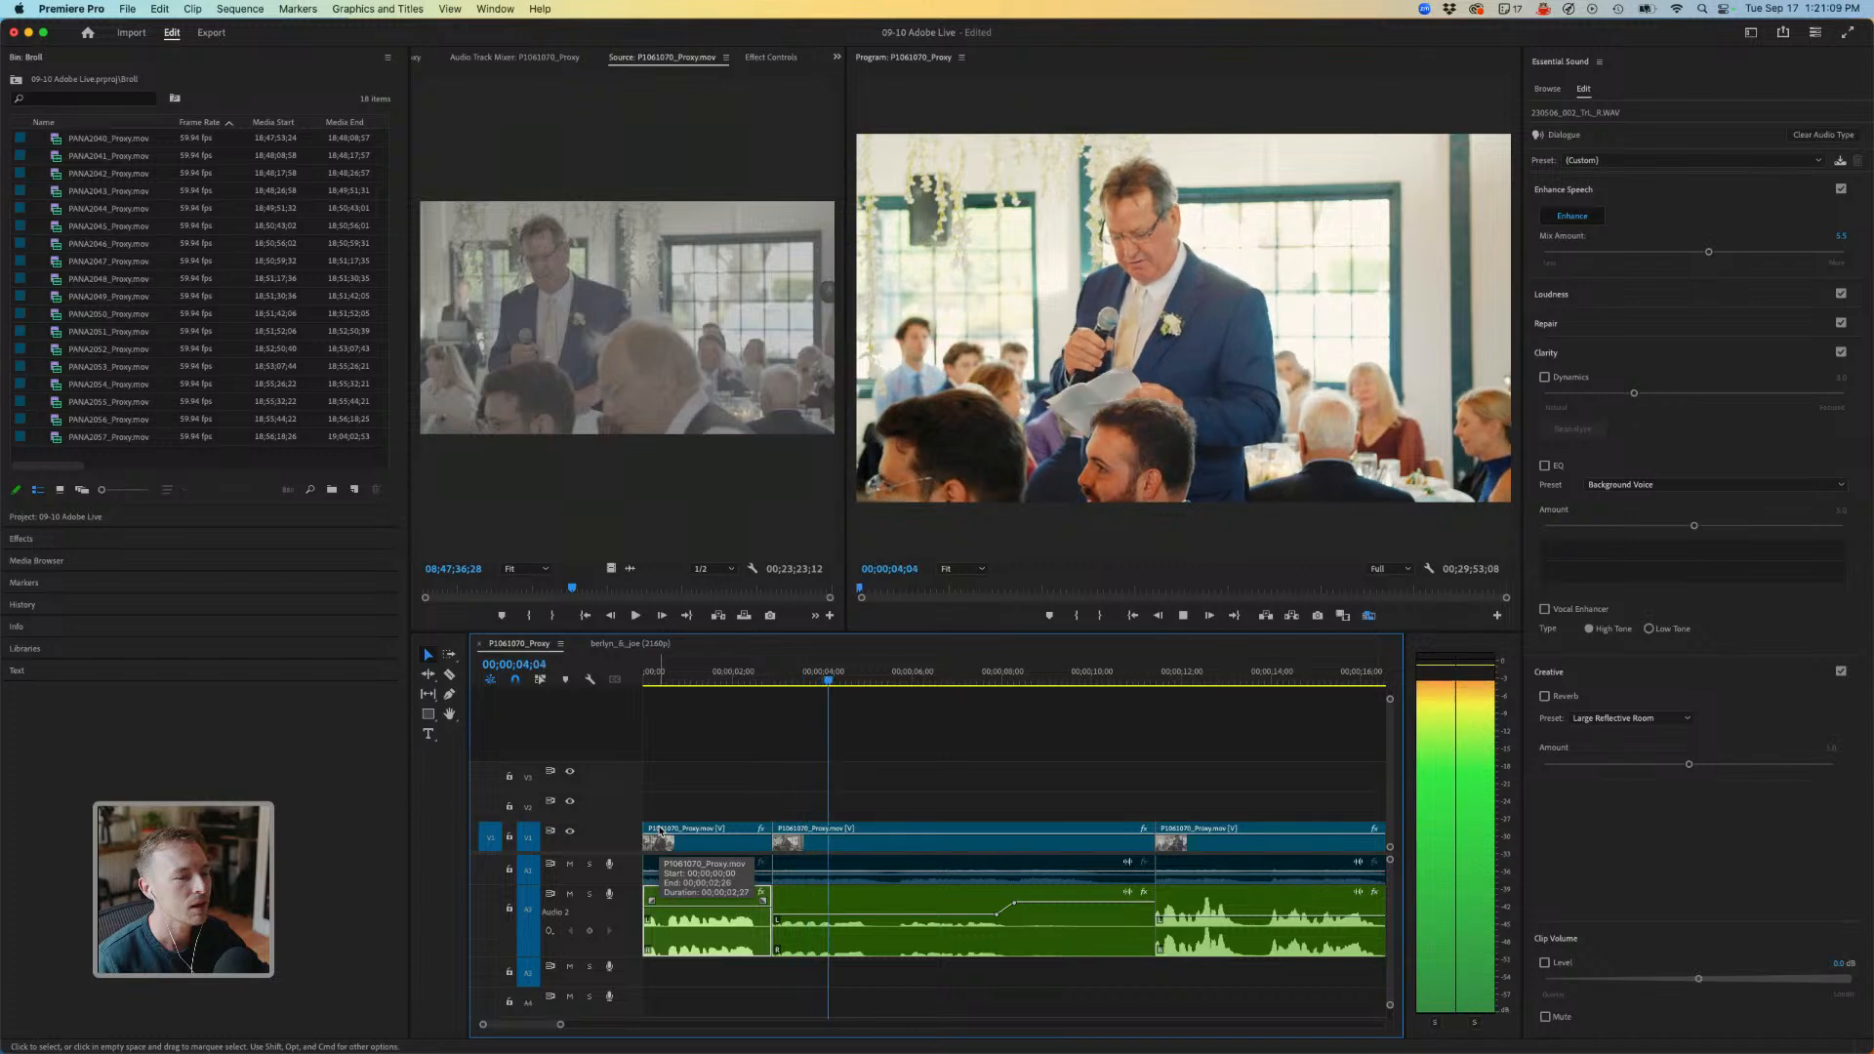
pyautogui.press('space')
# Remove the Multiband Compressor from the second speech audio clip in the Effects workspace.
pyautogui.click(838, 836)
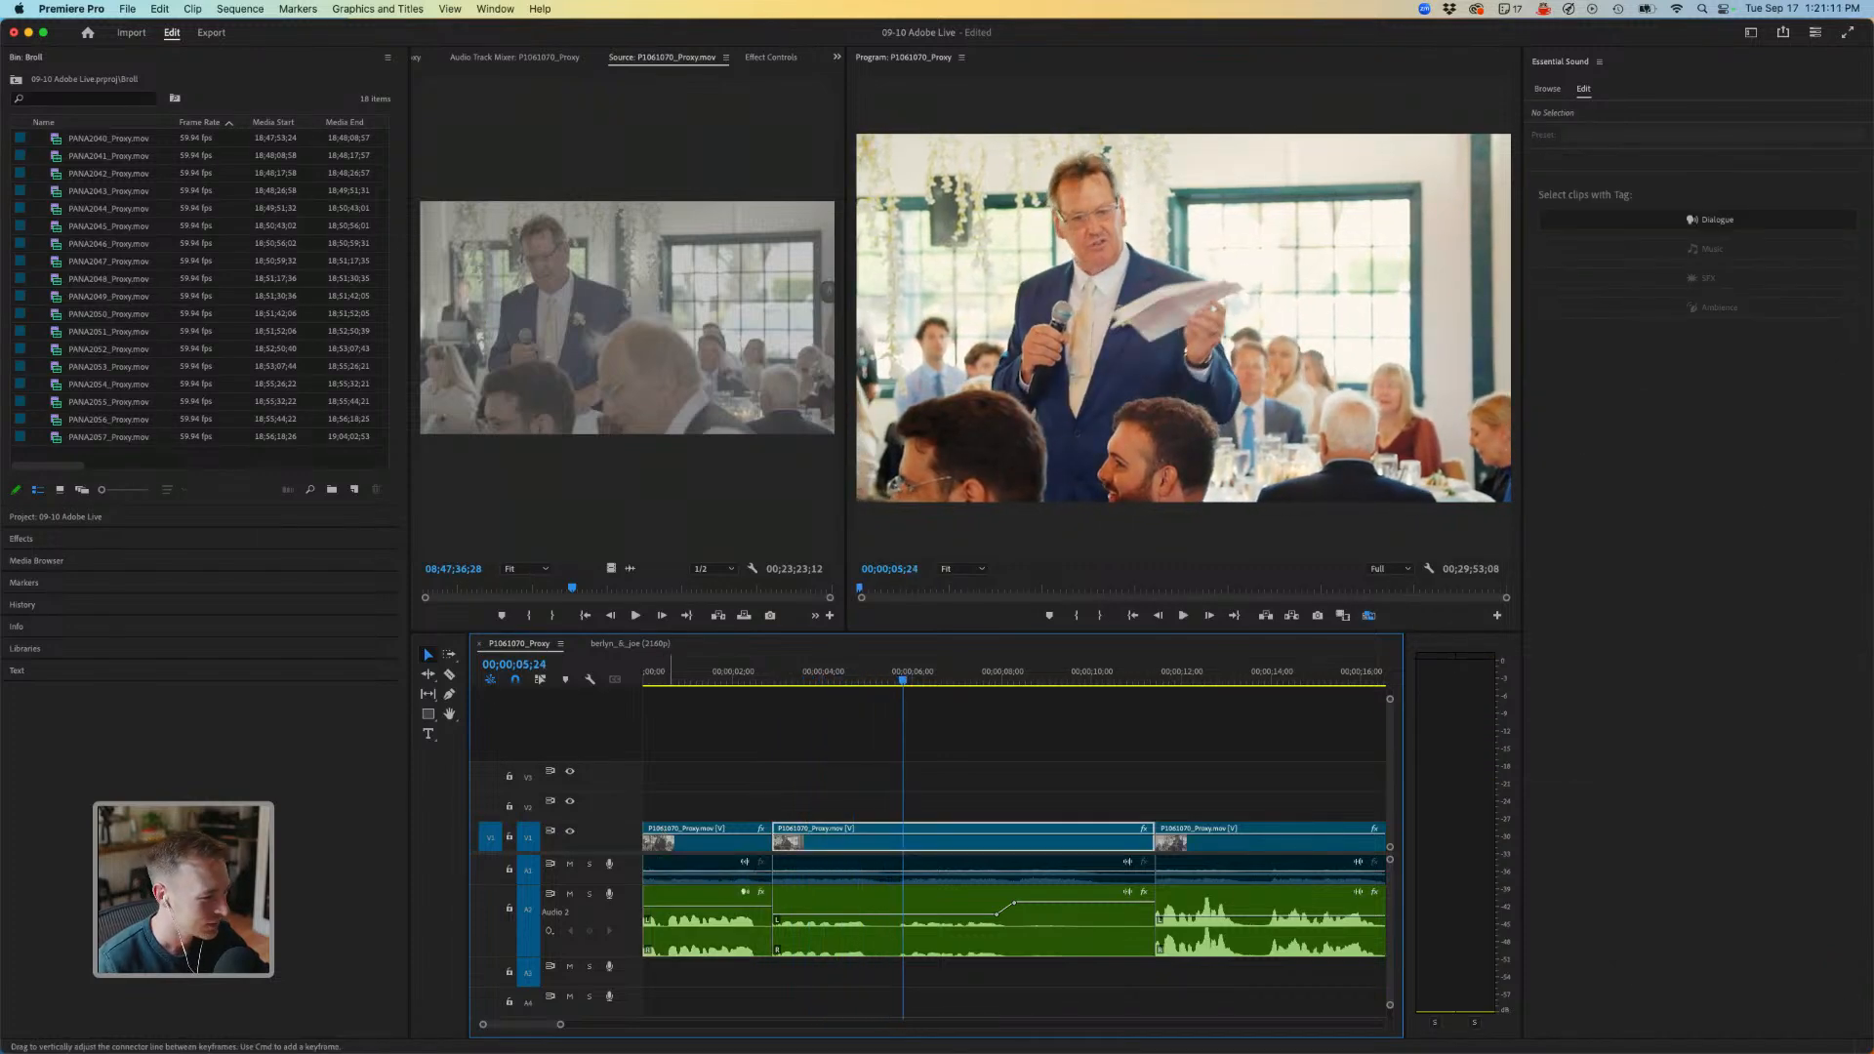
pyautogui.click(837, 925)
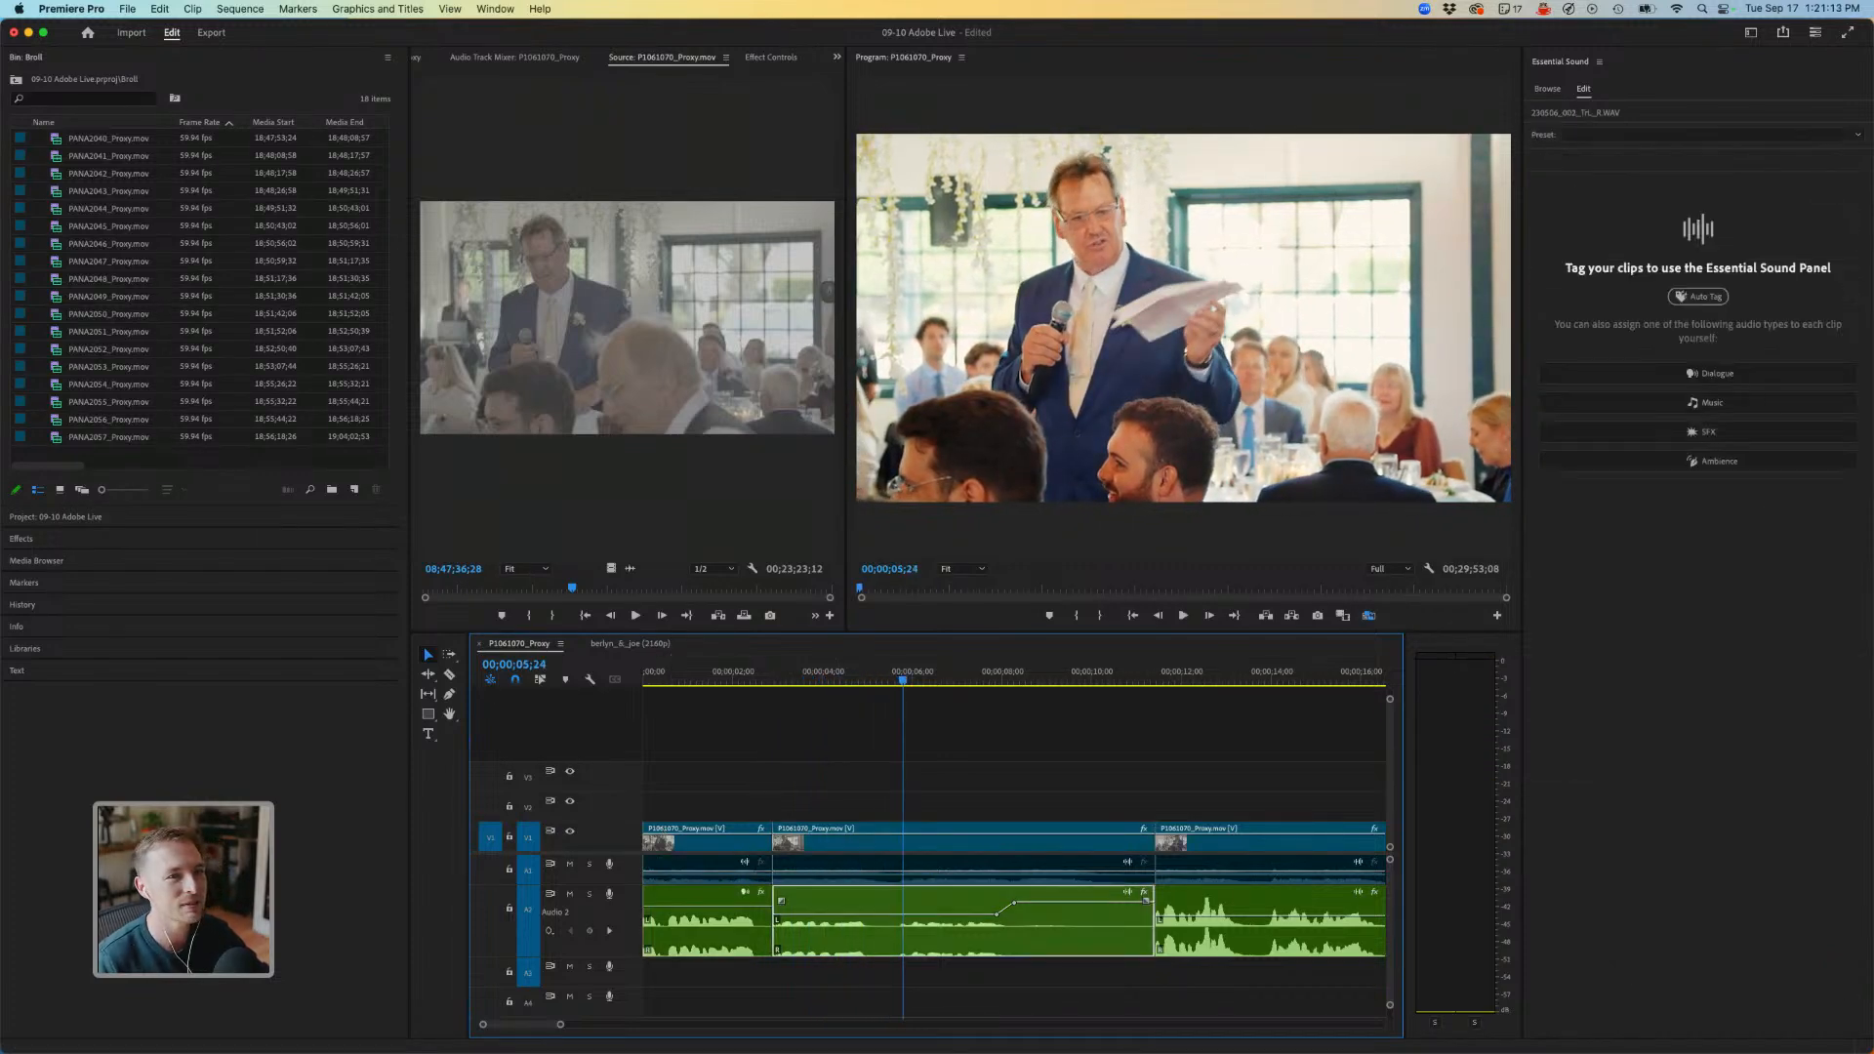
pyautogui.click(1750, 33)
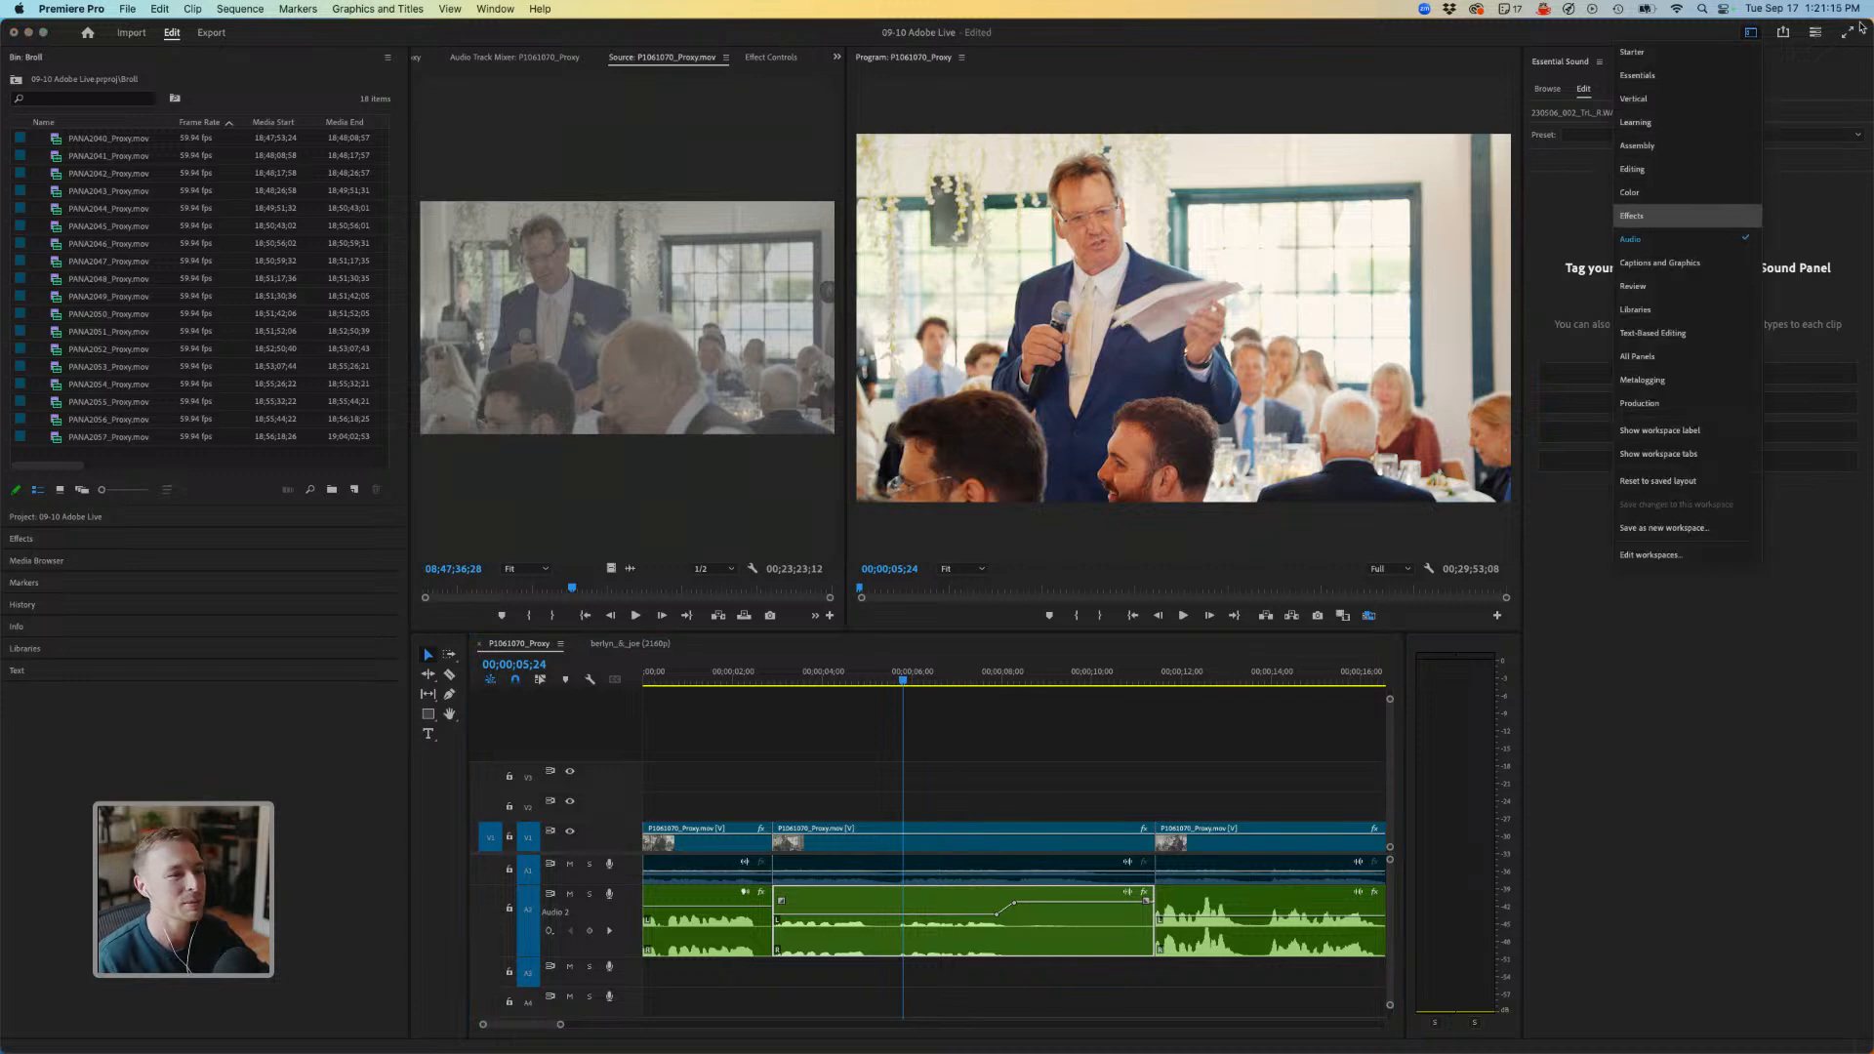
pyautogui.click(1660, 215)
pyautogui.click(70, 148)
pyautogui.press('Delete')
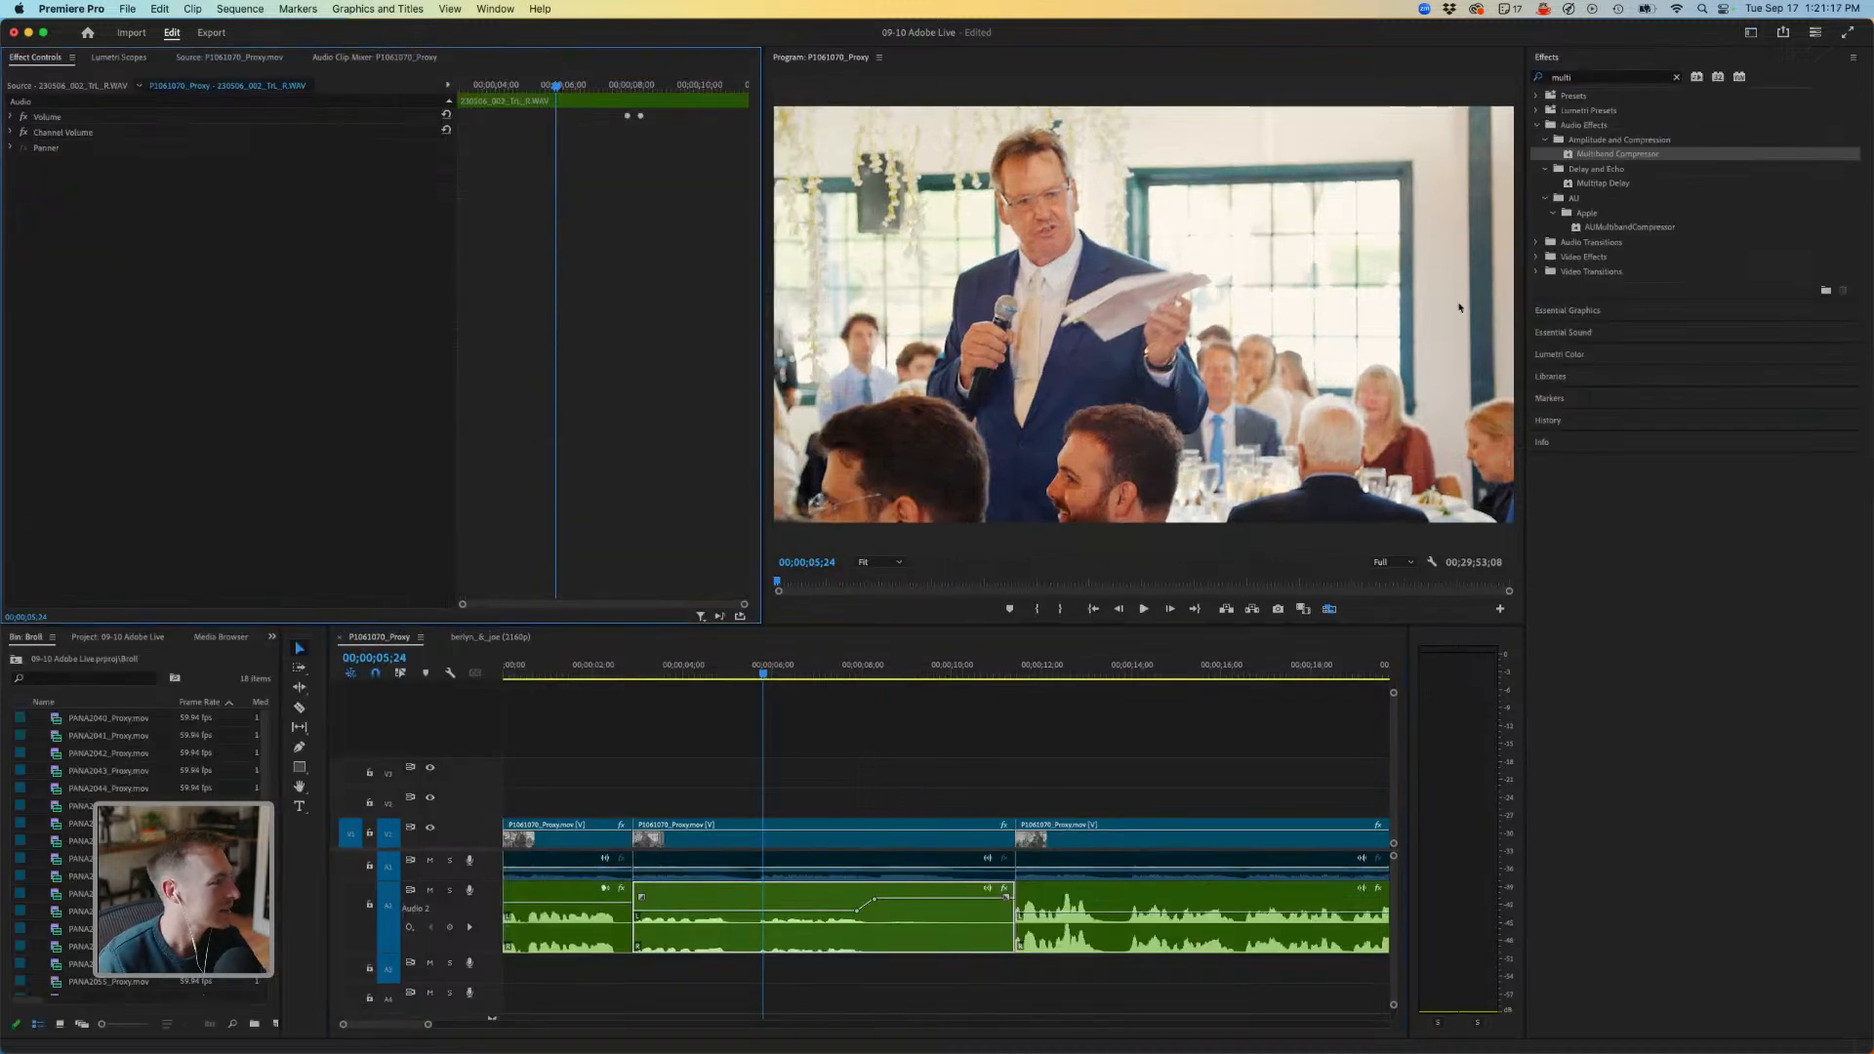
pyautogui.hotkey('shift', '3')
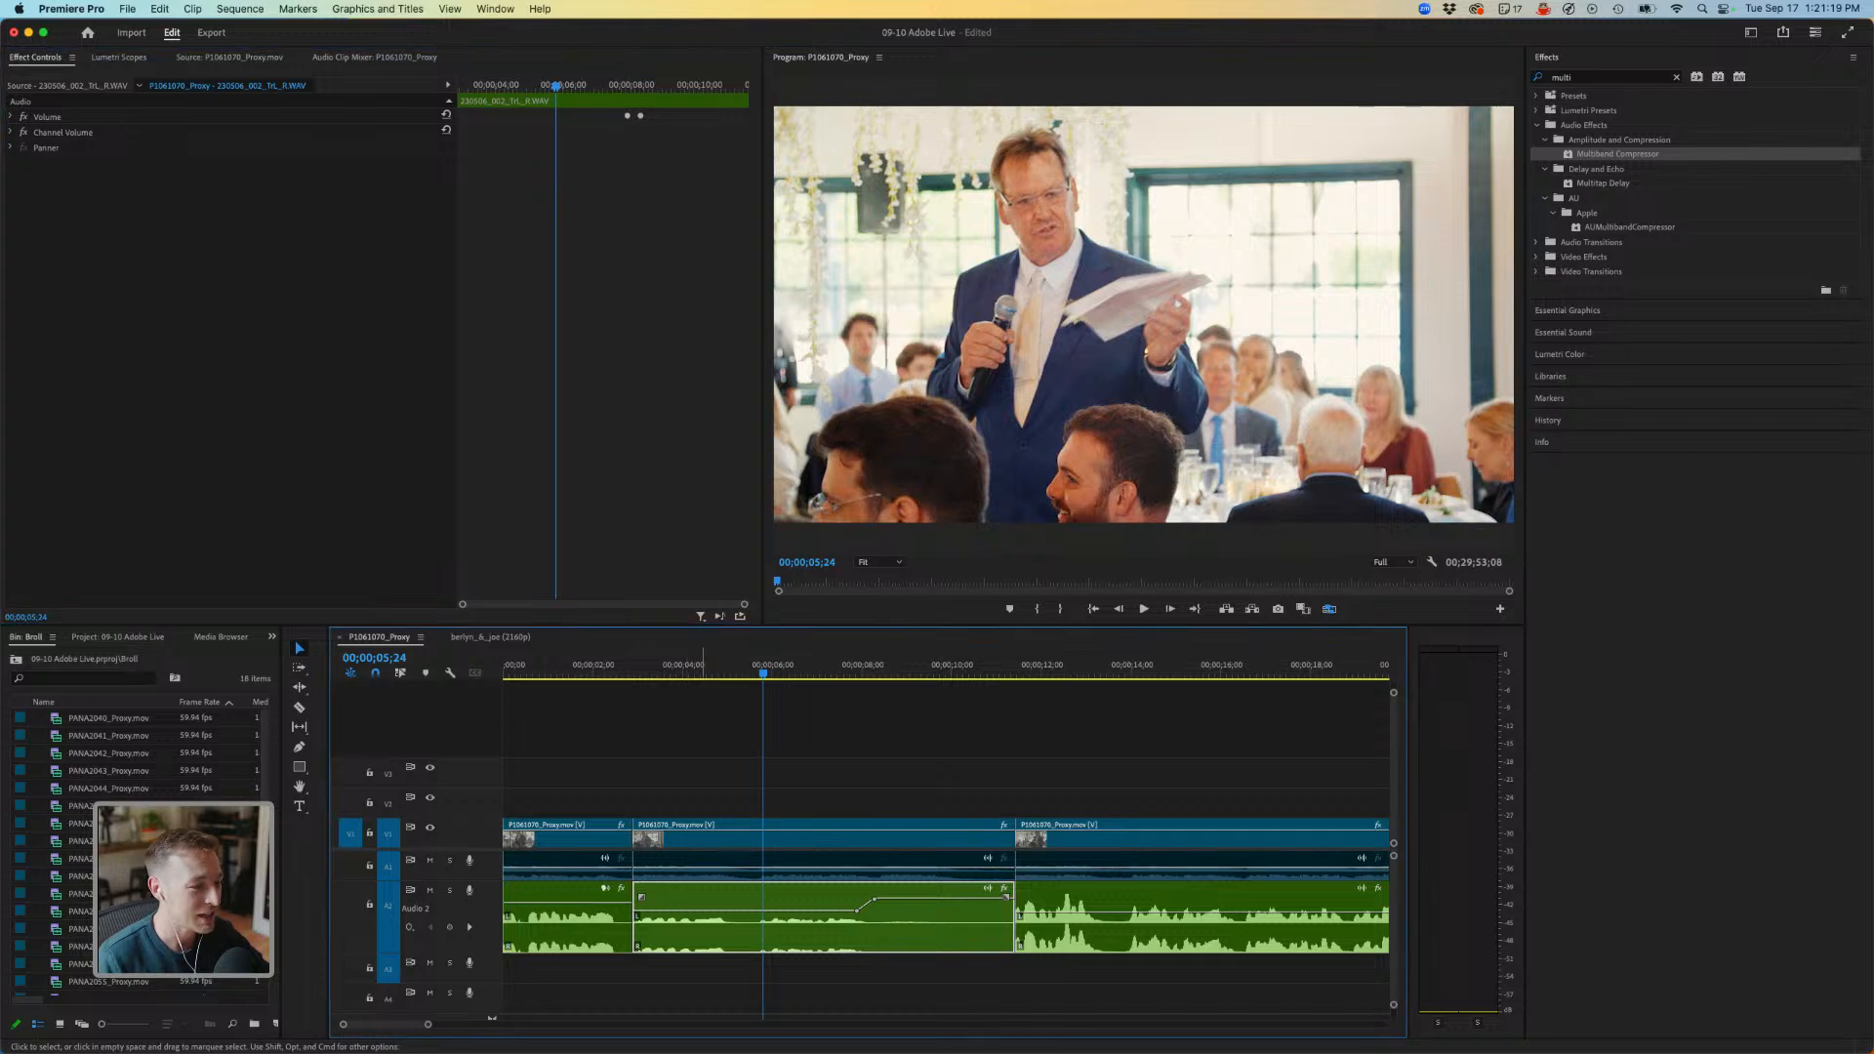
# Tag the second speech audio clip as Dialogue in the Audio workspace and apply Enhance Speech to it.
pyautogui.click(1751, 32)
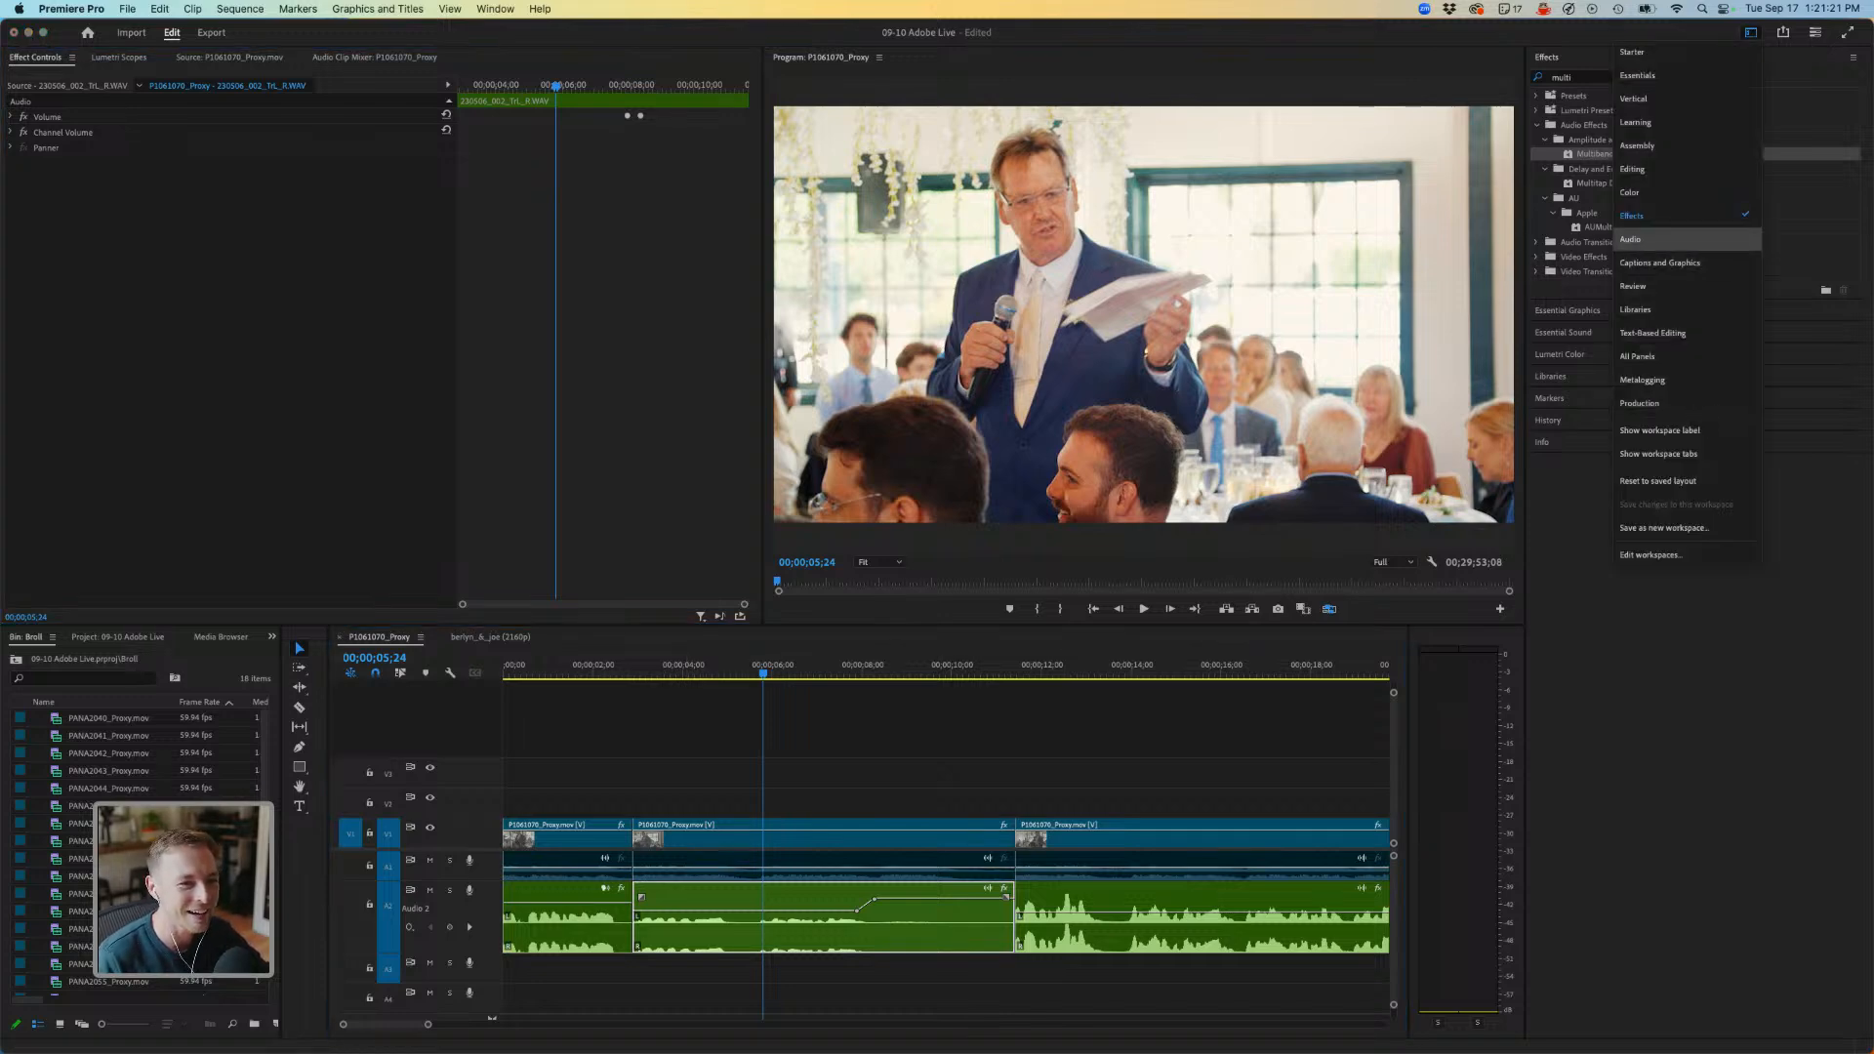
pyautogui.click(1640, 239)
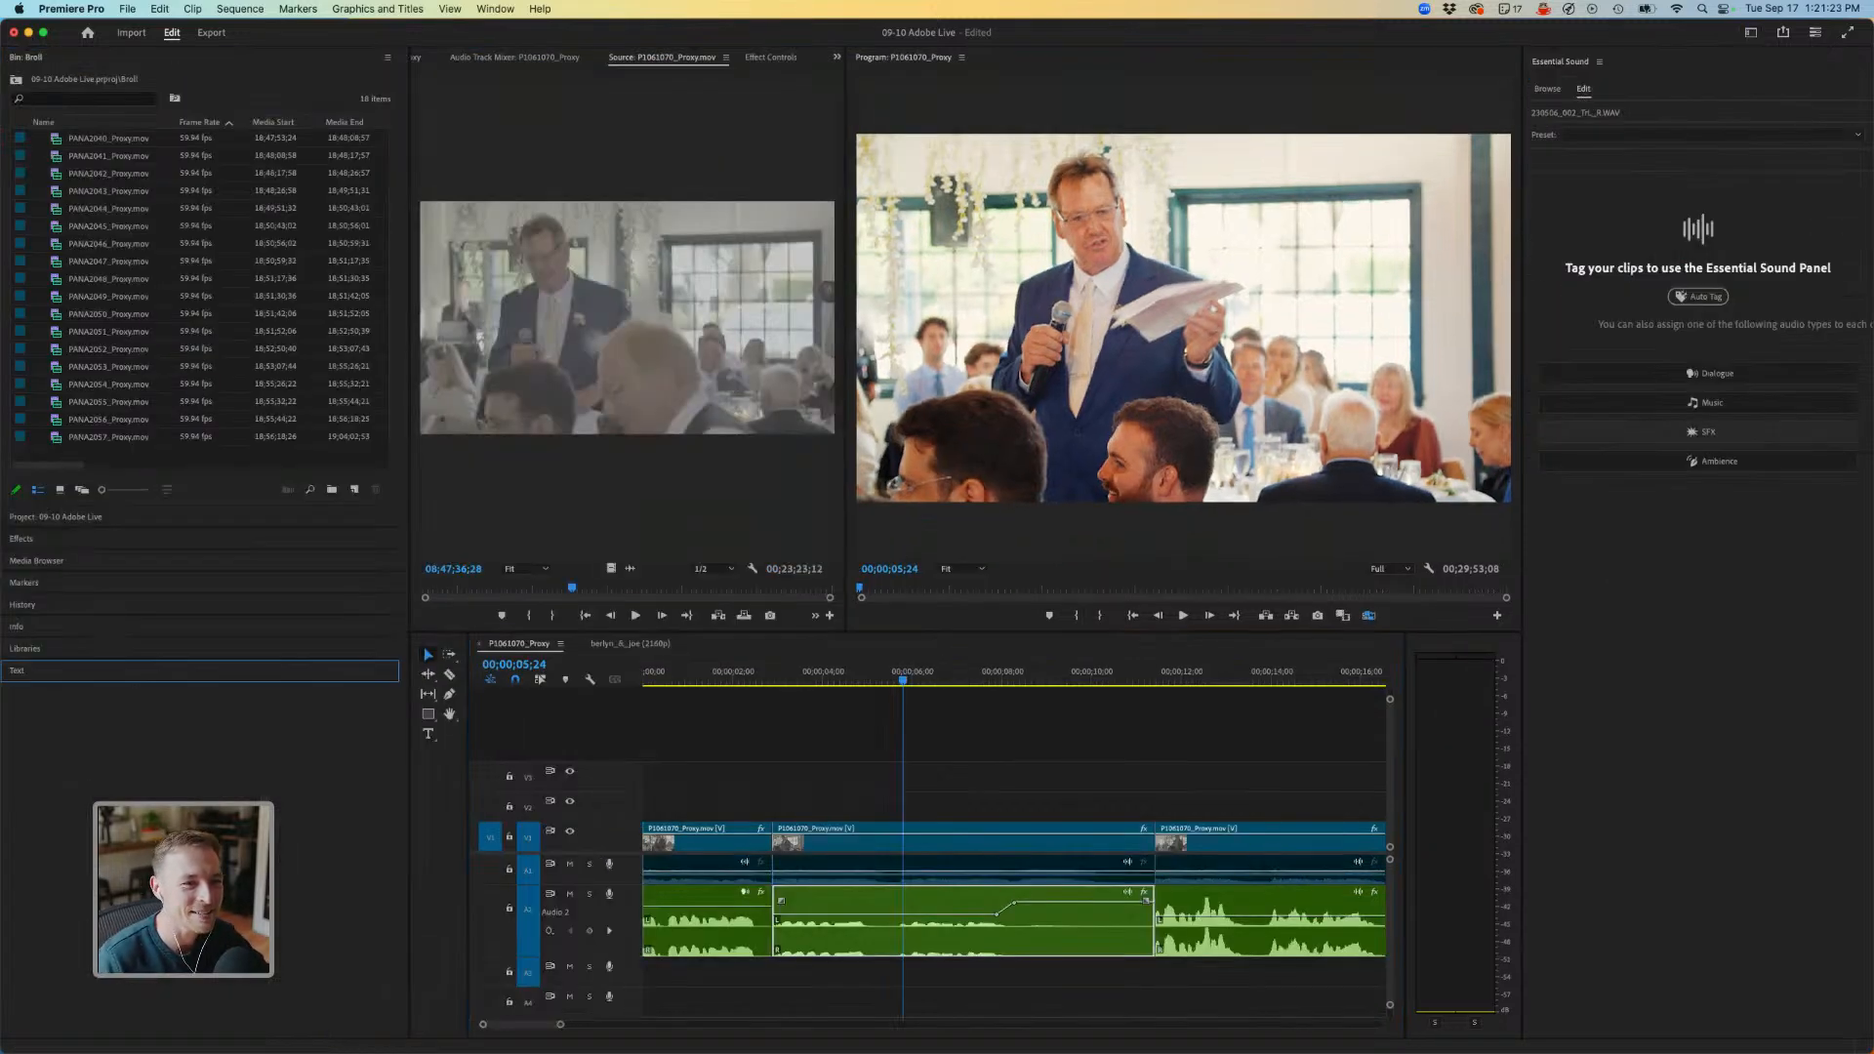
pyautogui.click(1572, 216)
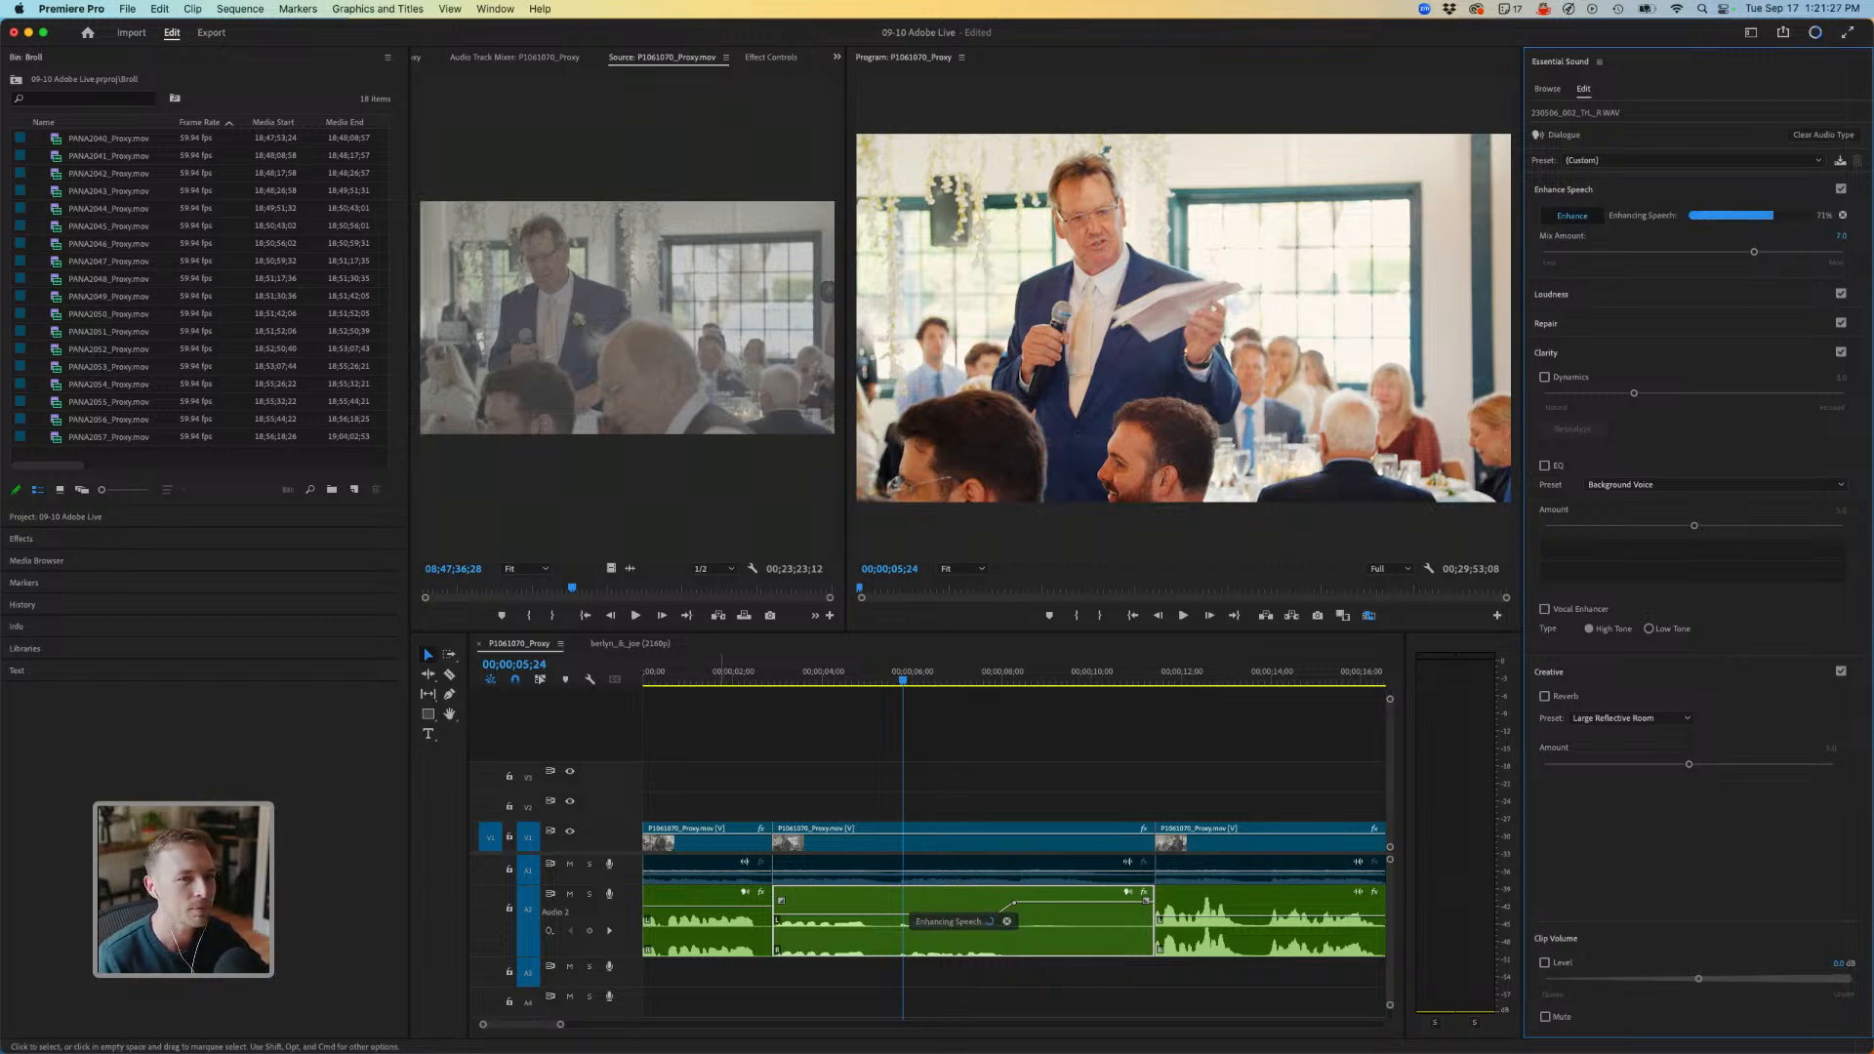
# Listen from the opening clip into the second one and raise the second audio clip's volume ahead of its ramp.
pyautogui.click(691, 672)
pyautogui.press('space')
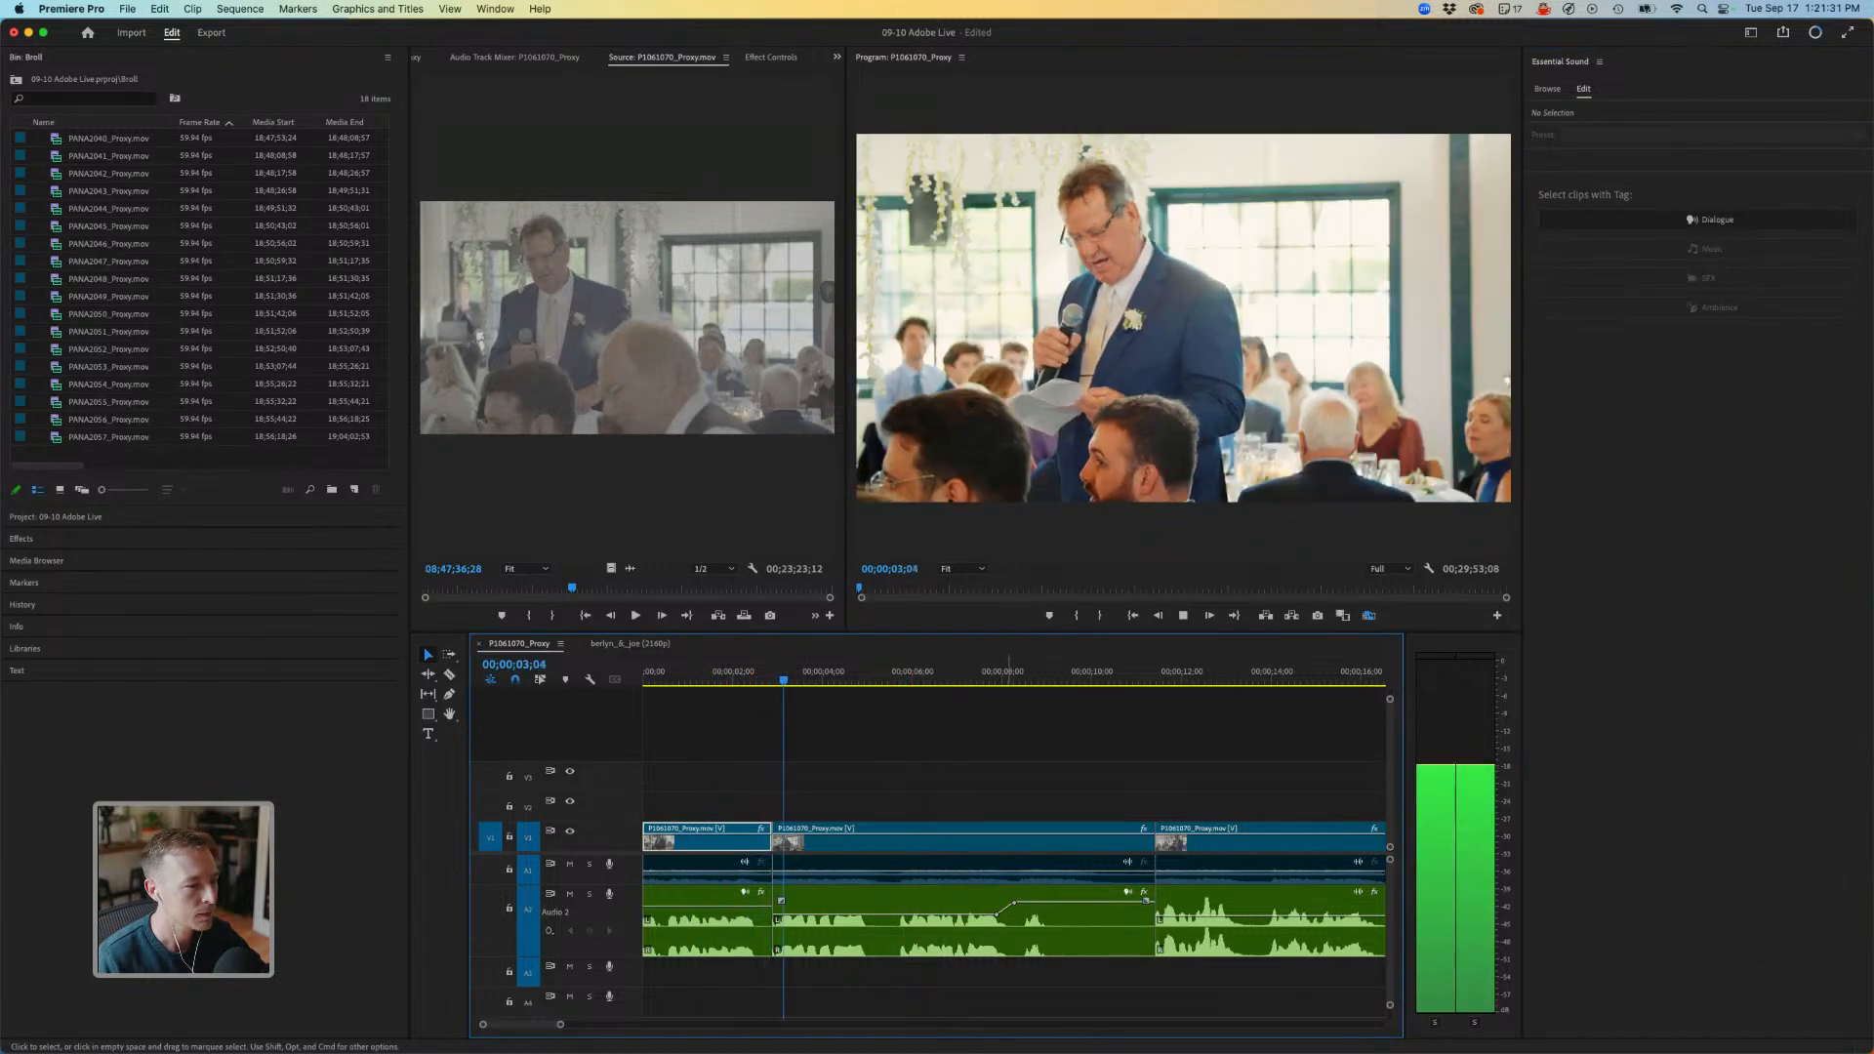
pyautogui.click(998, 914)
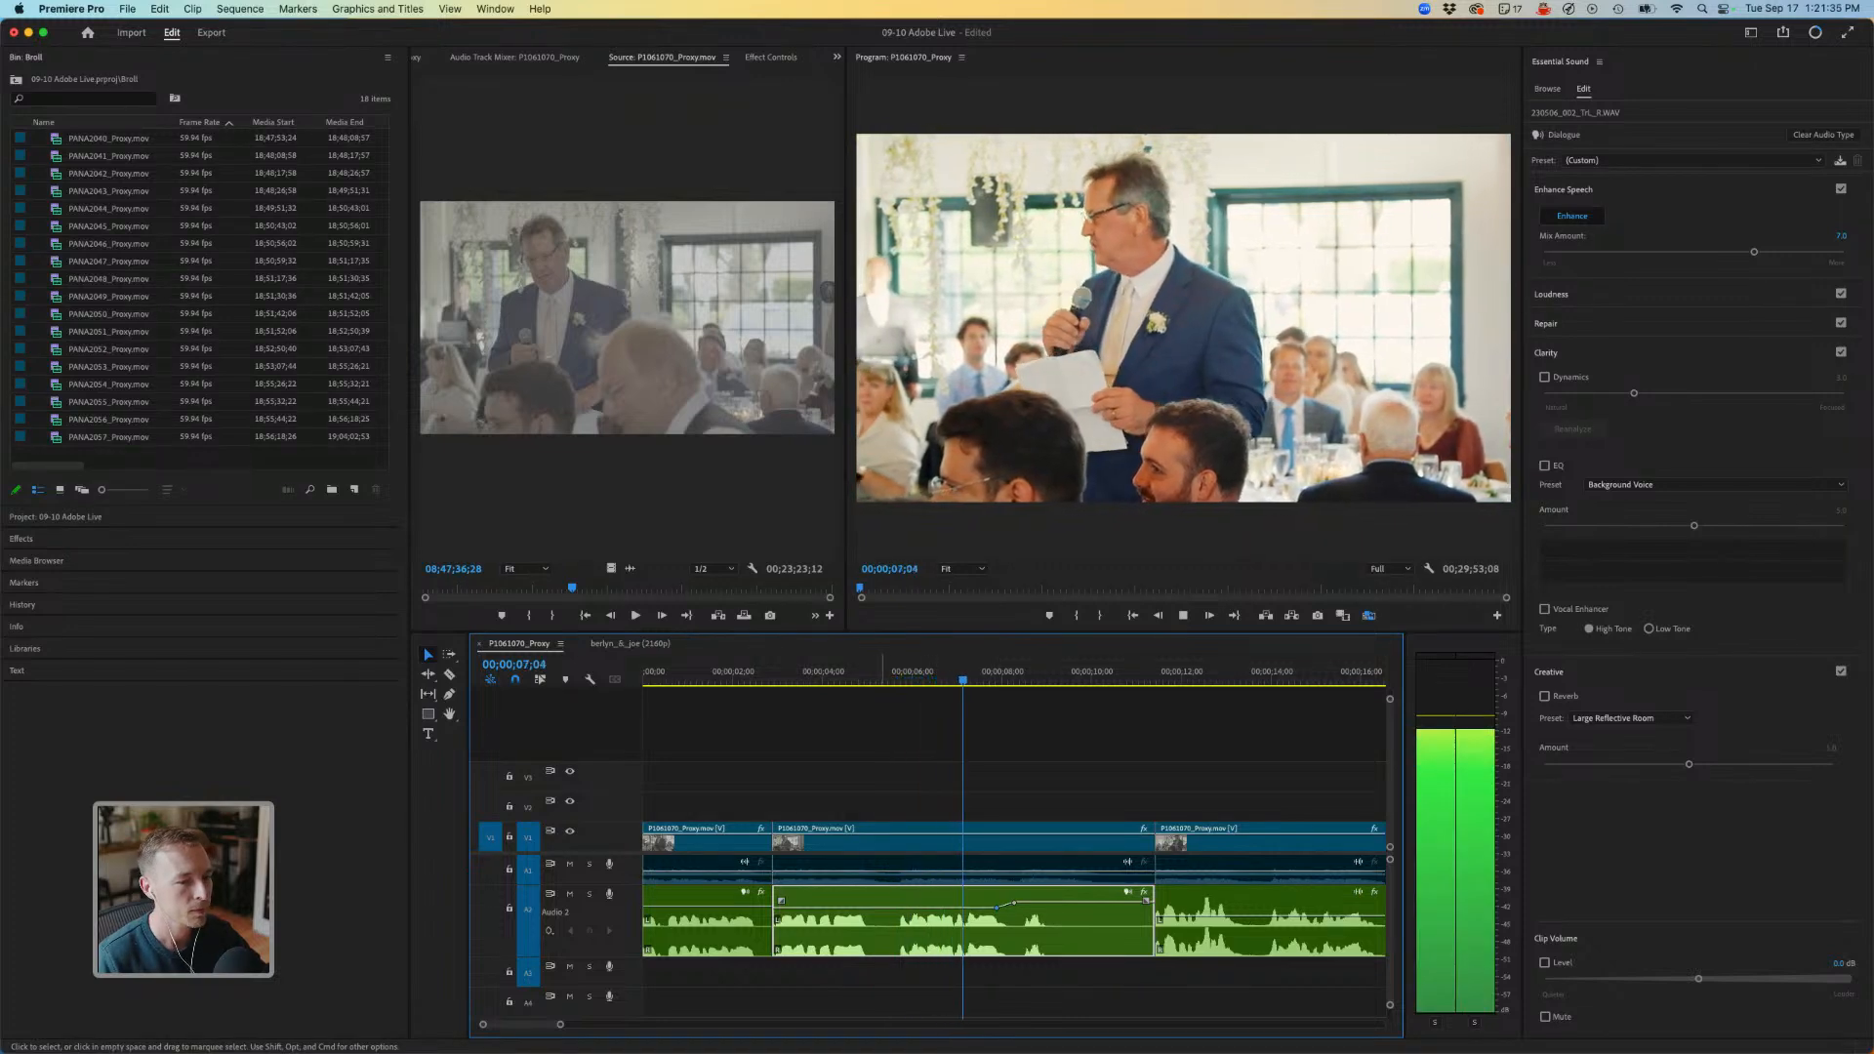
pyautogui.press('space')
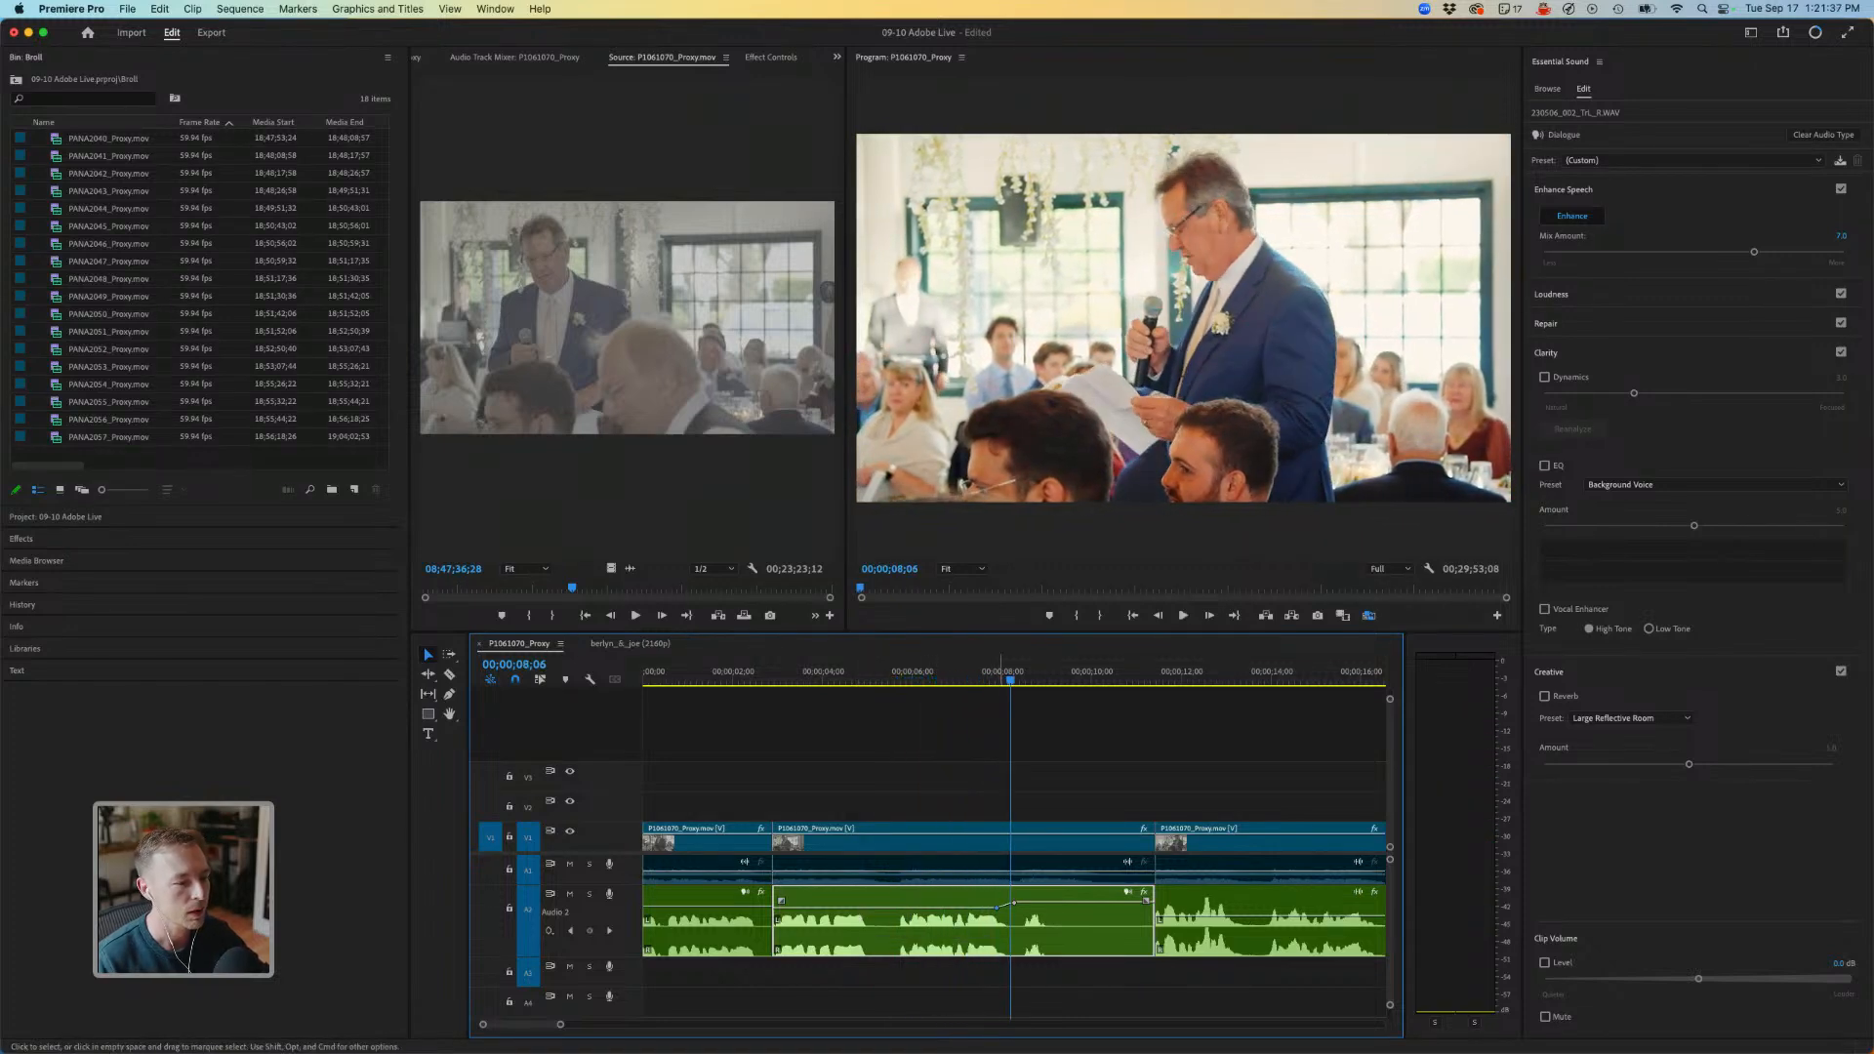
# Split the second speech audio clip at 00;00;08;06.
pyautogui.press('c')
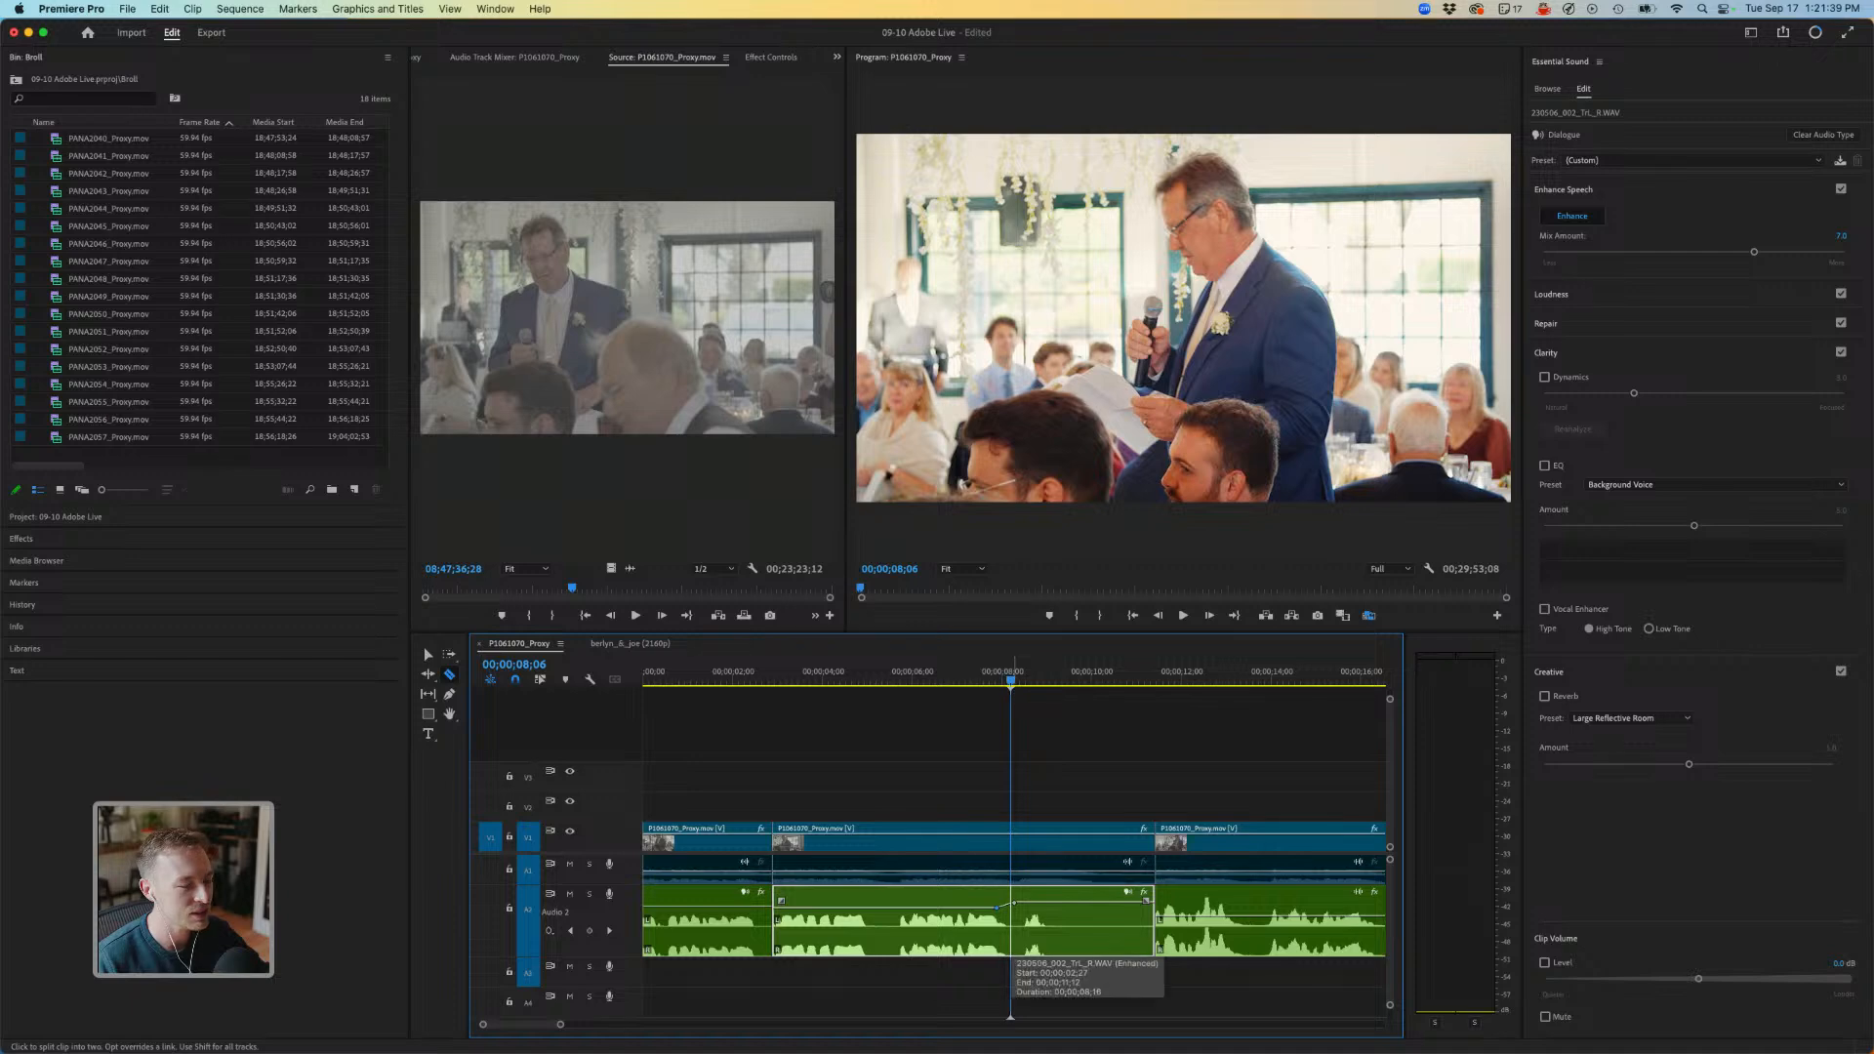
pyautogui.click(1010, 918)
pyautogui.press('v')
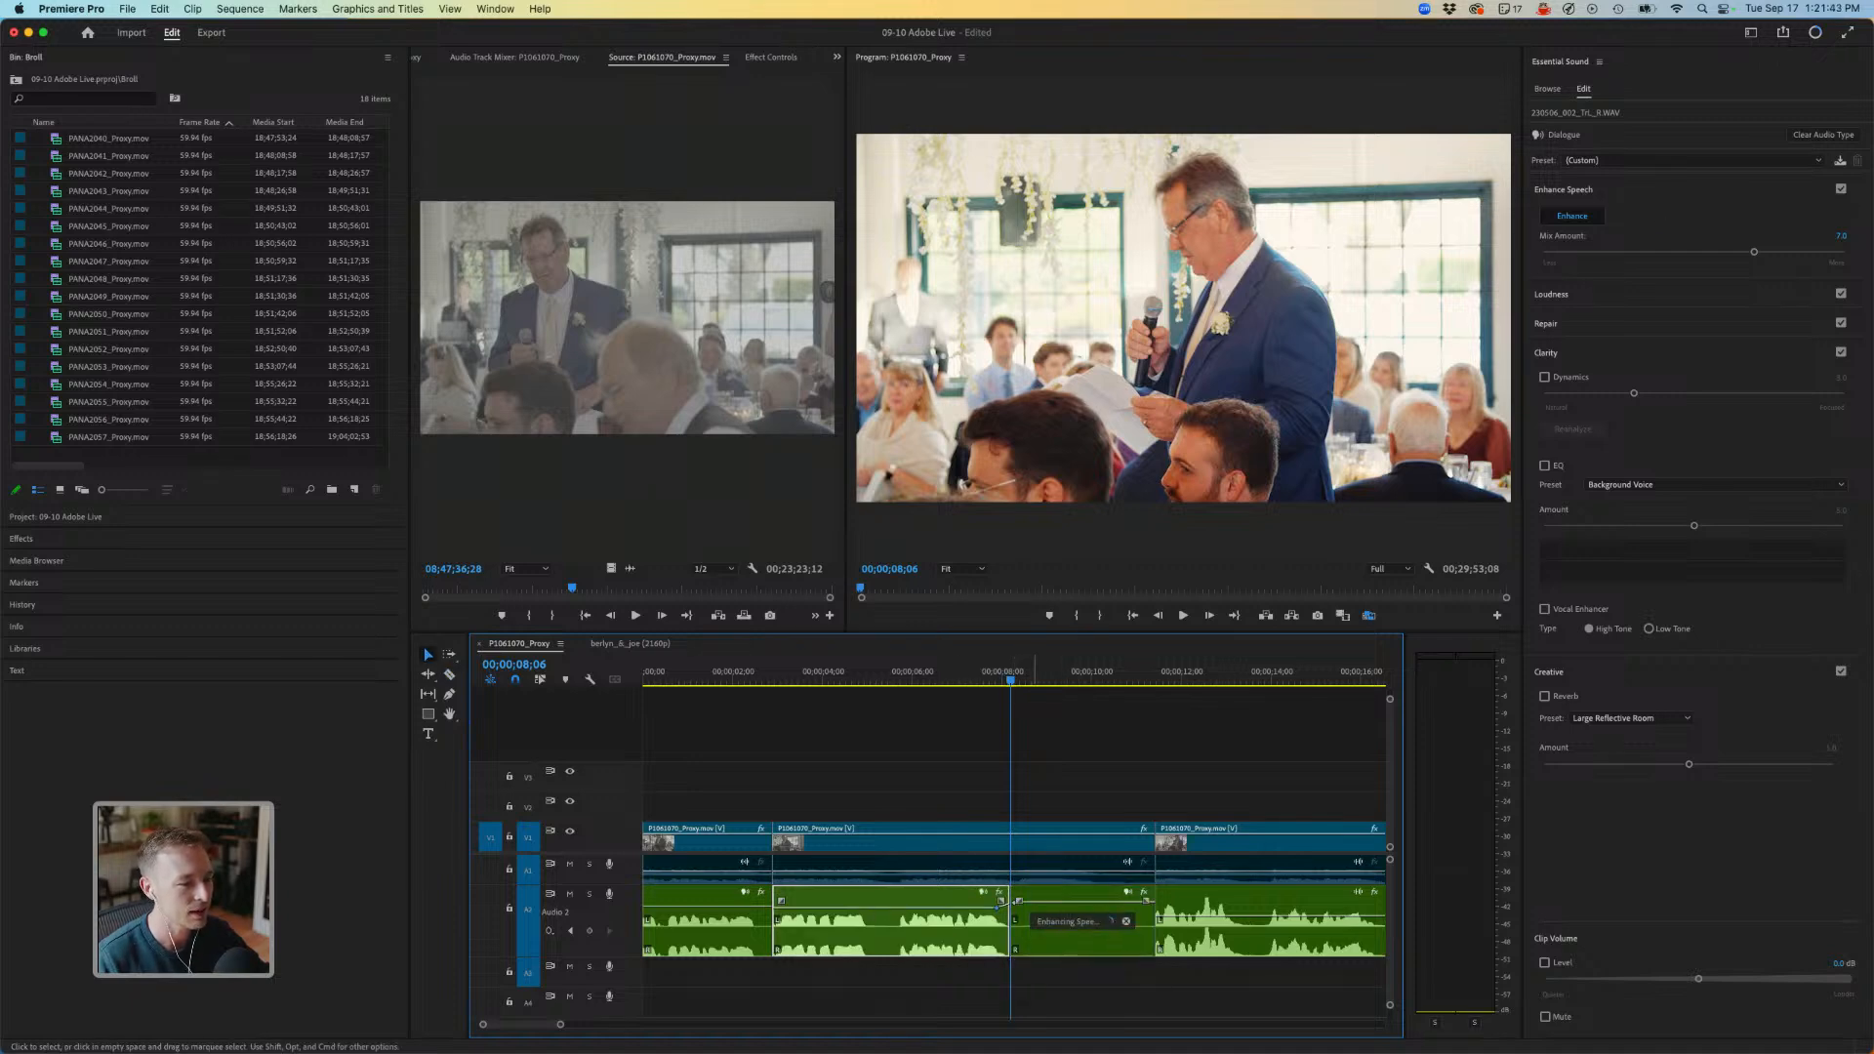
# Listen past the new cut and turn off Enhance Speech on the short audio segment after it.
pyautogui.press('space')
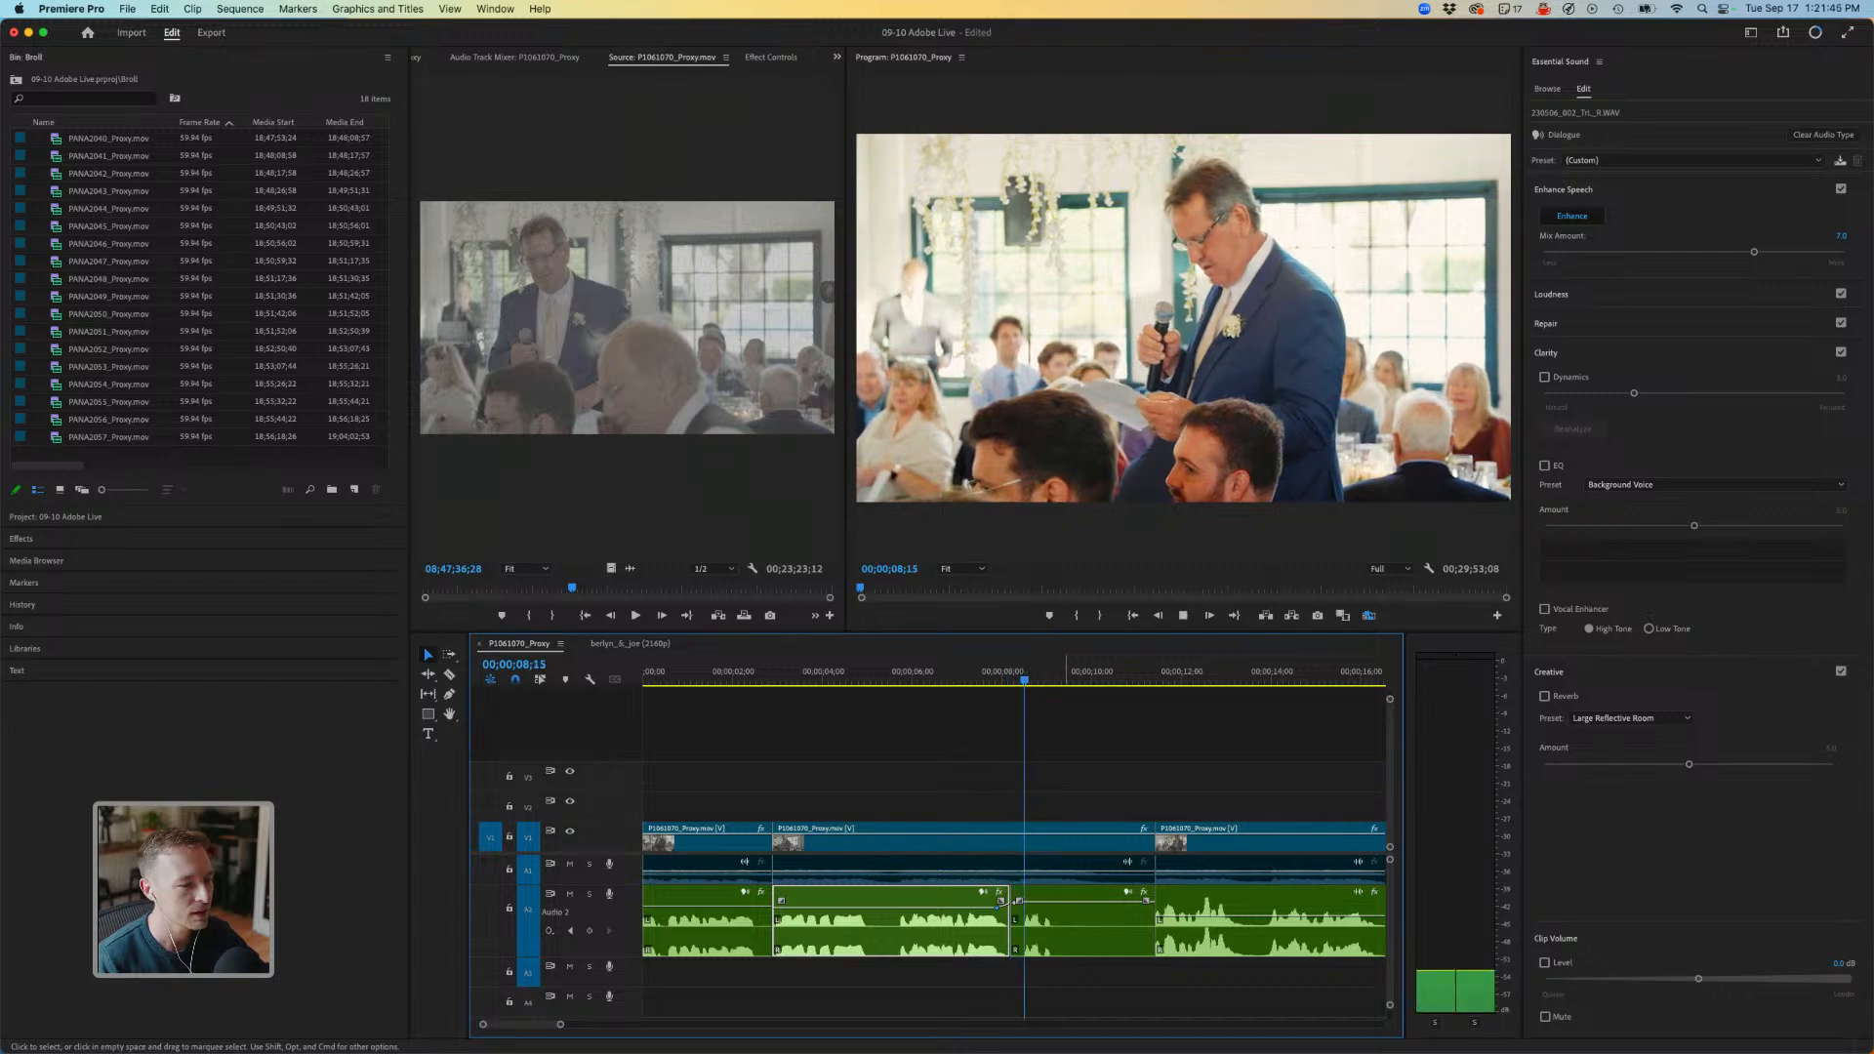
pyautogui.press('space')
pyautogui.click(1066, 942)
pyautogui.click(1571, 216)
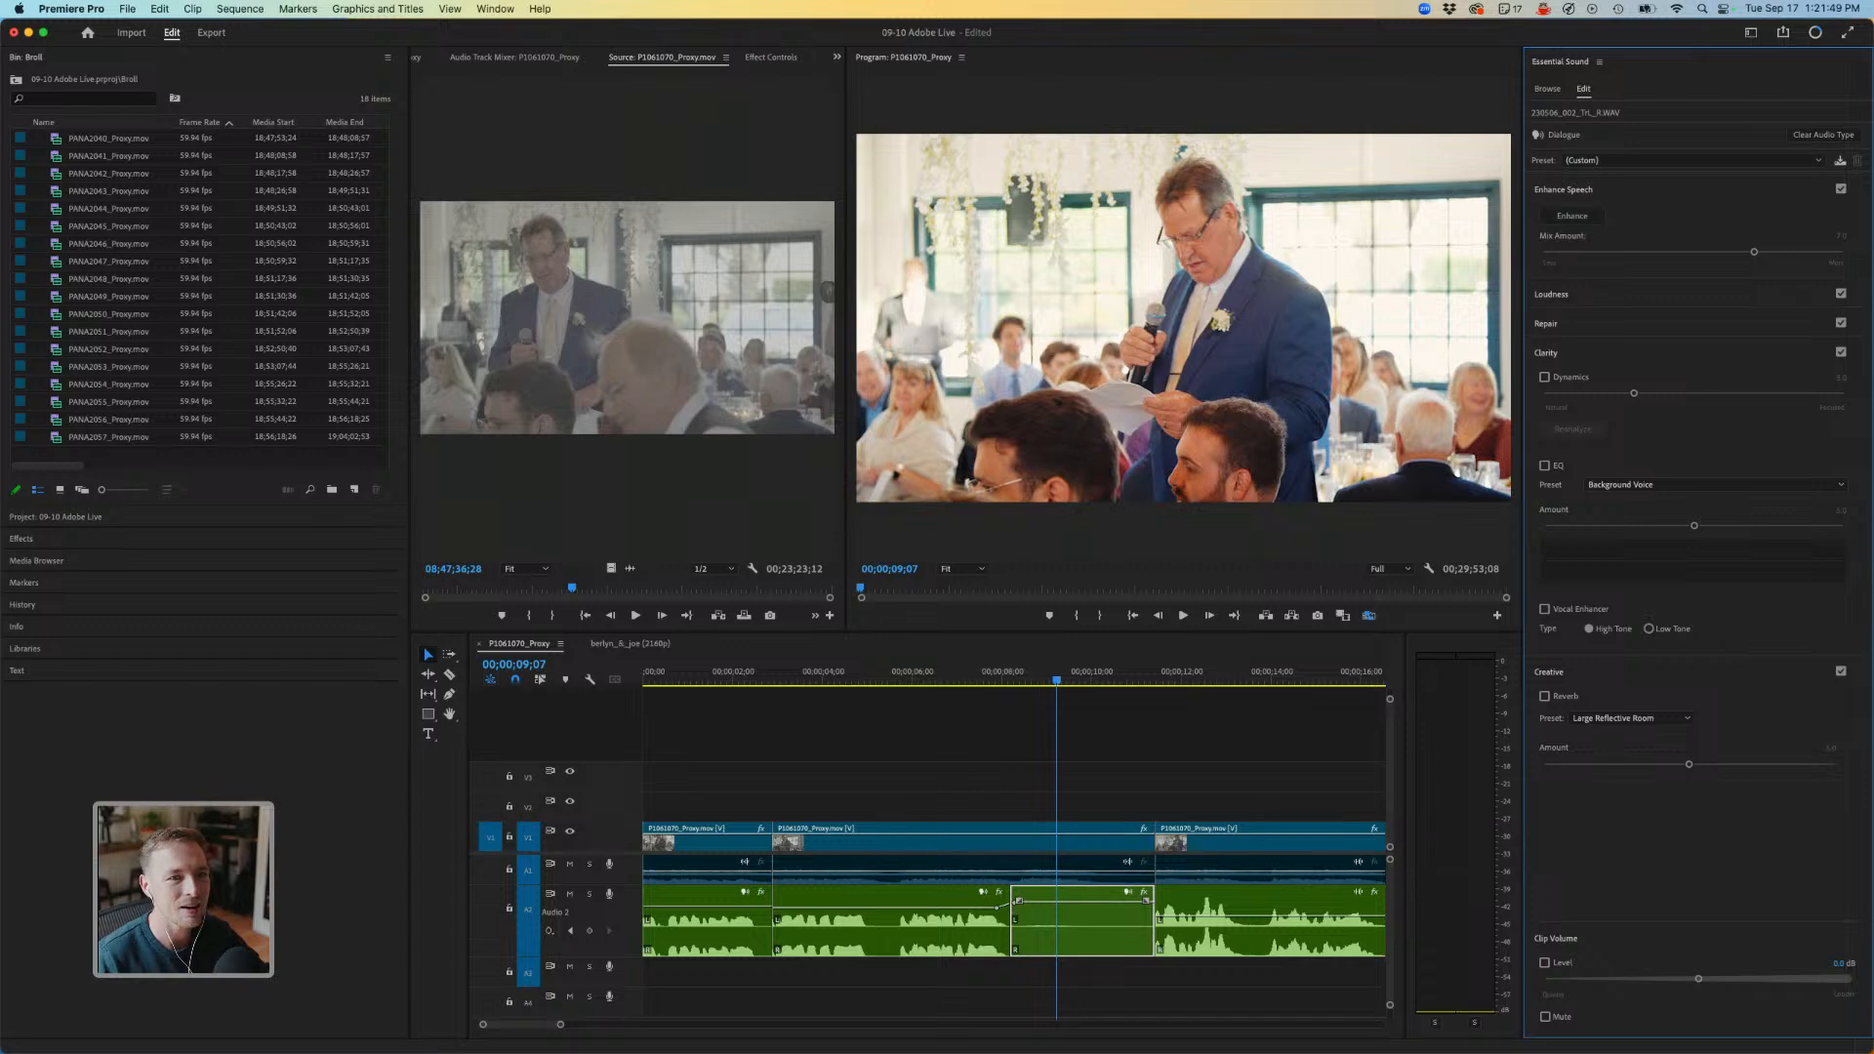
pyautogui.click(1564, 189)
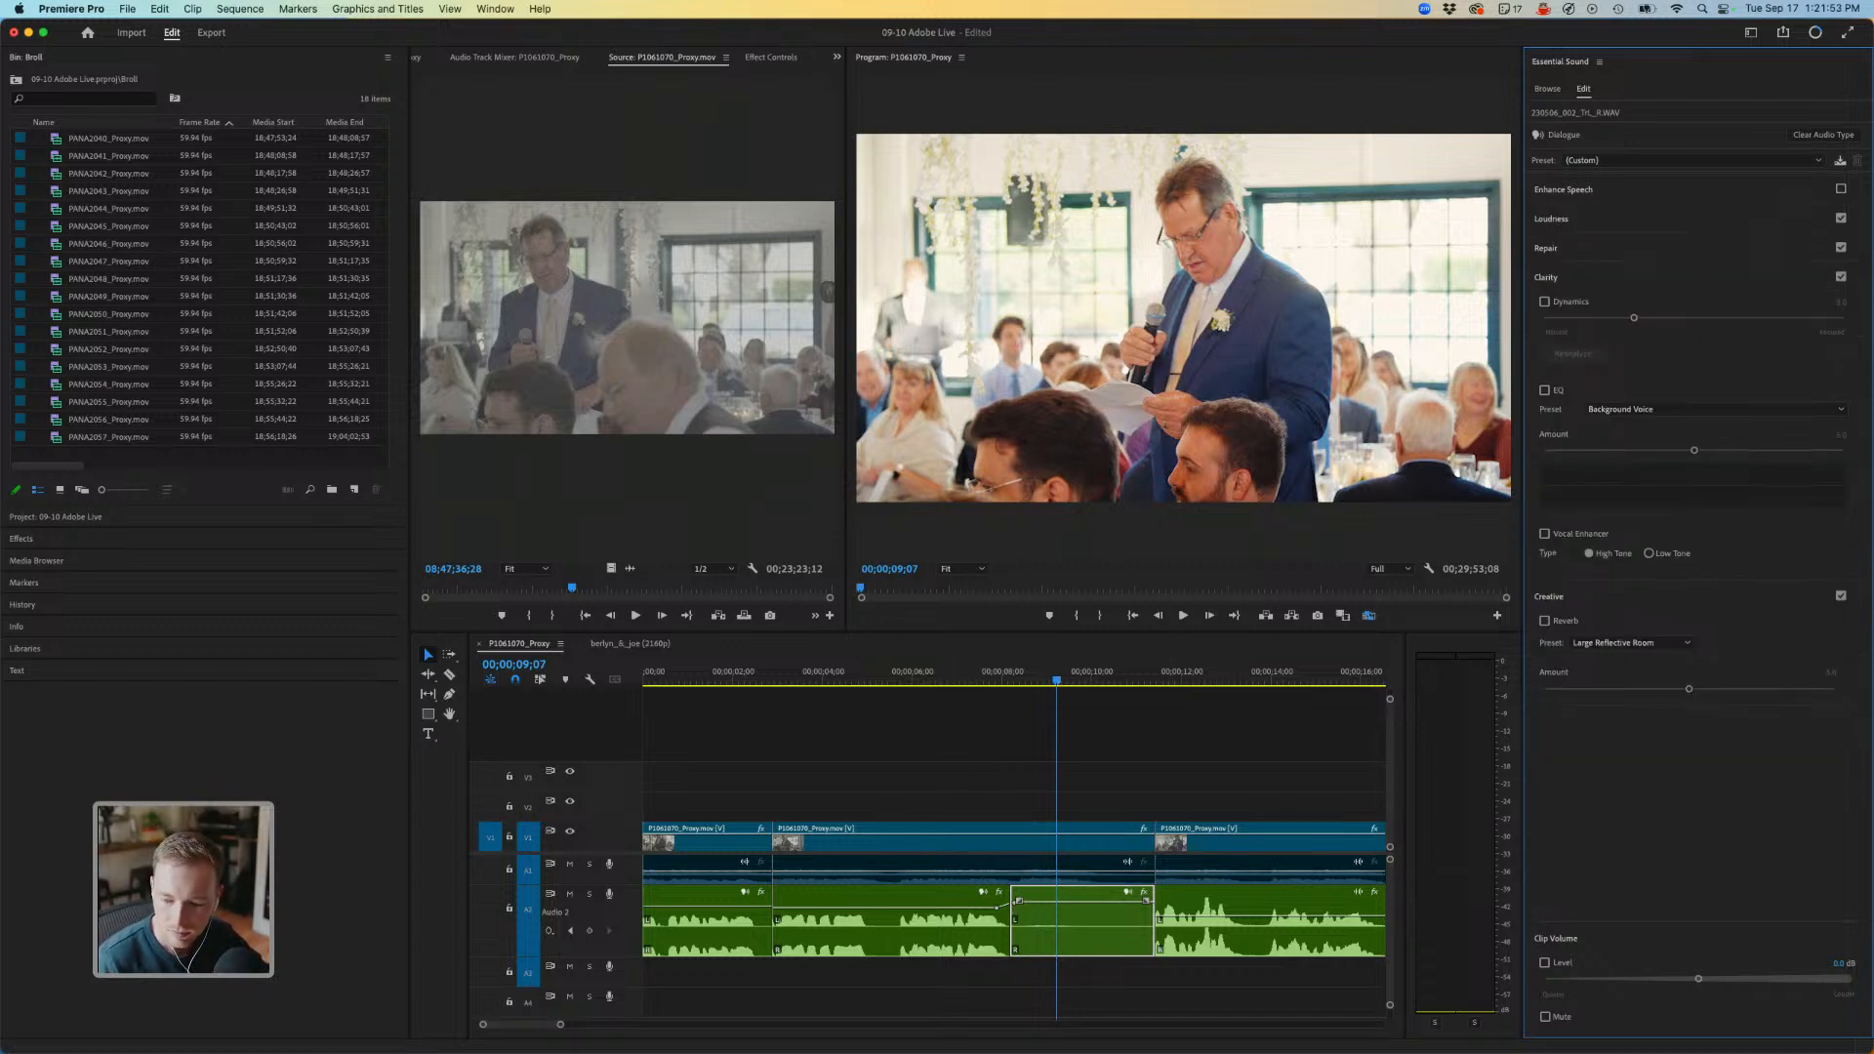
# Play back across the cut from about 00;00;06;05 to compare the enhanced speech with the unenhanced segment.
pyautogui.click(941, 732)
pyautogui.click(918, 673)
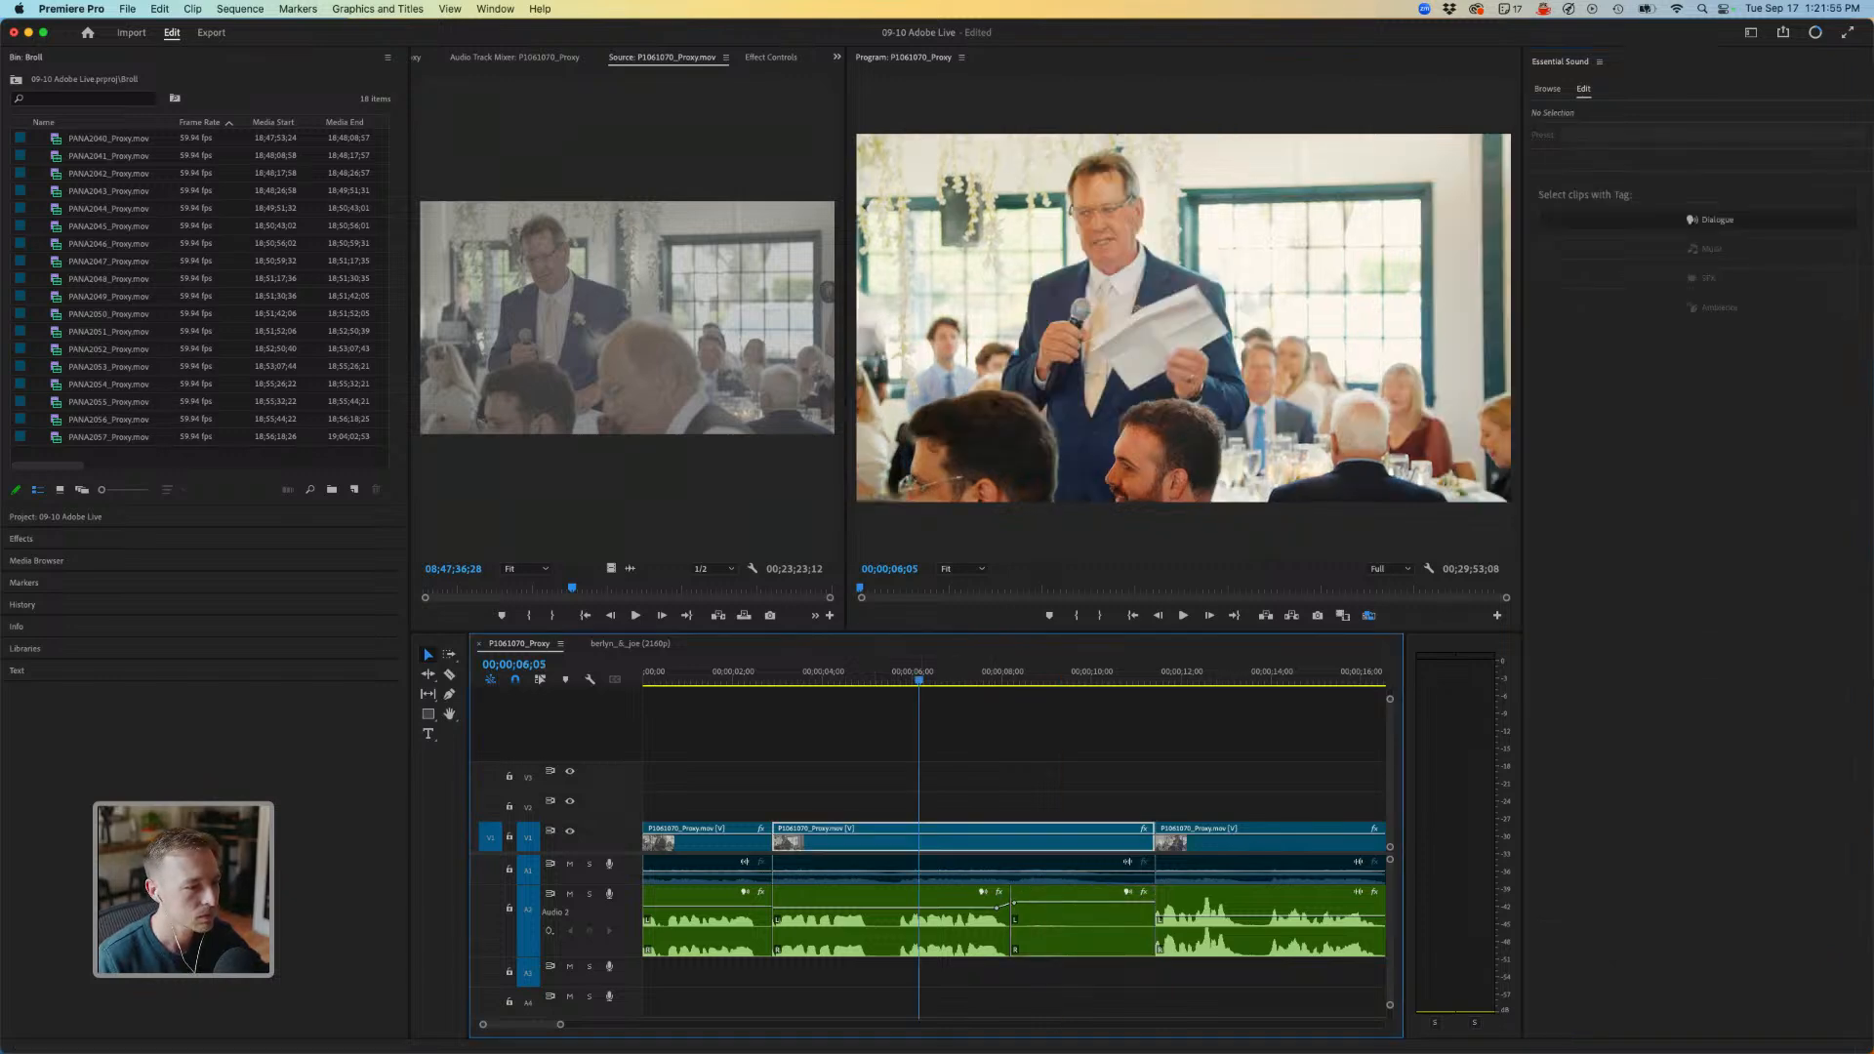
pyautogui.press('space')
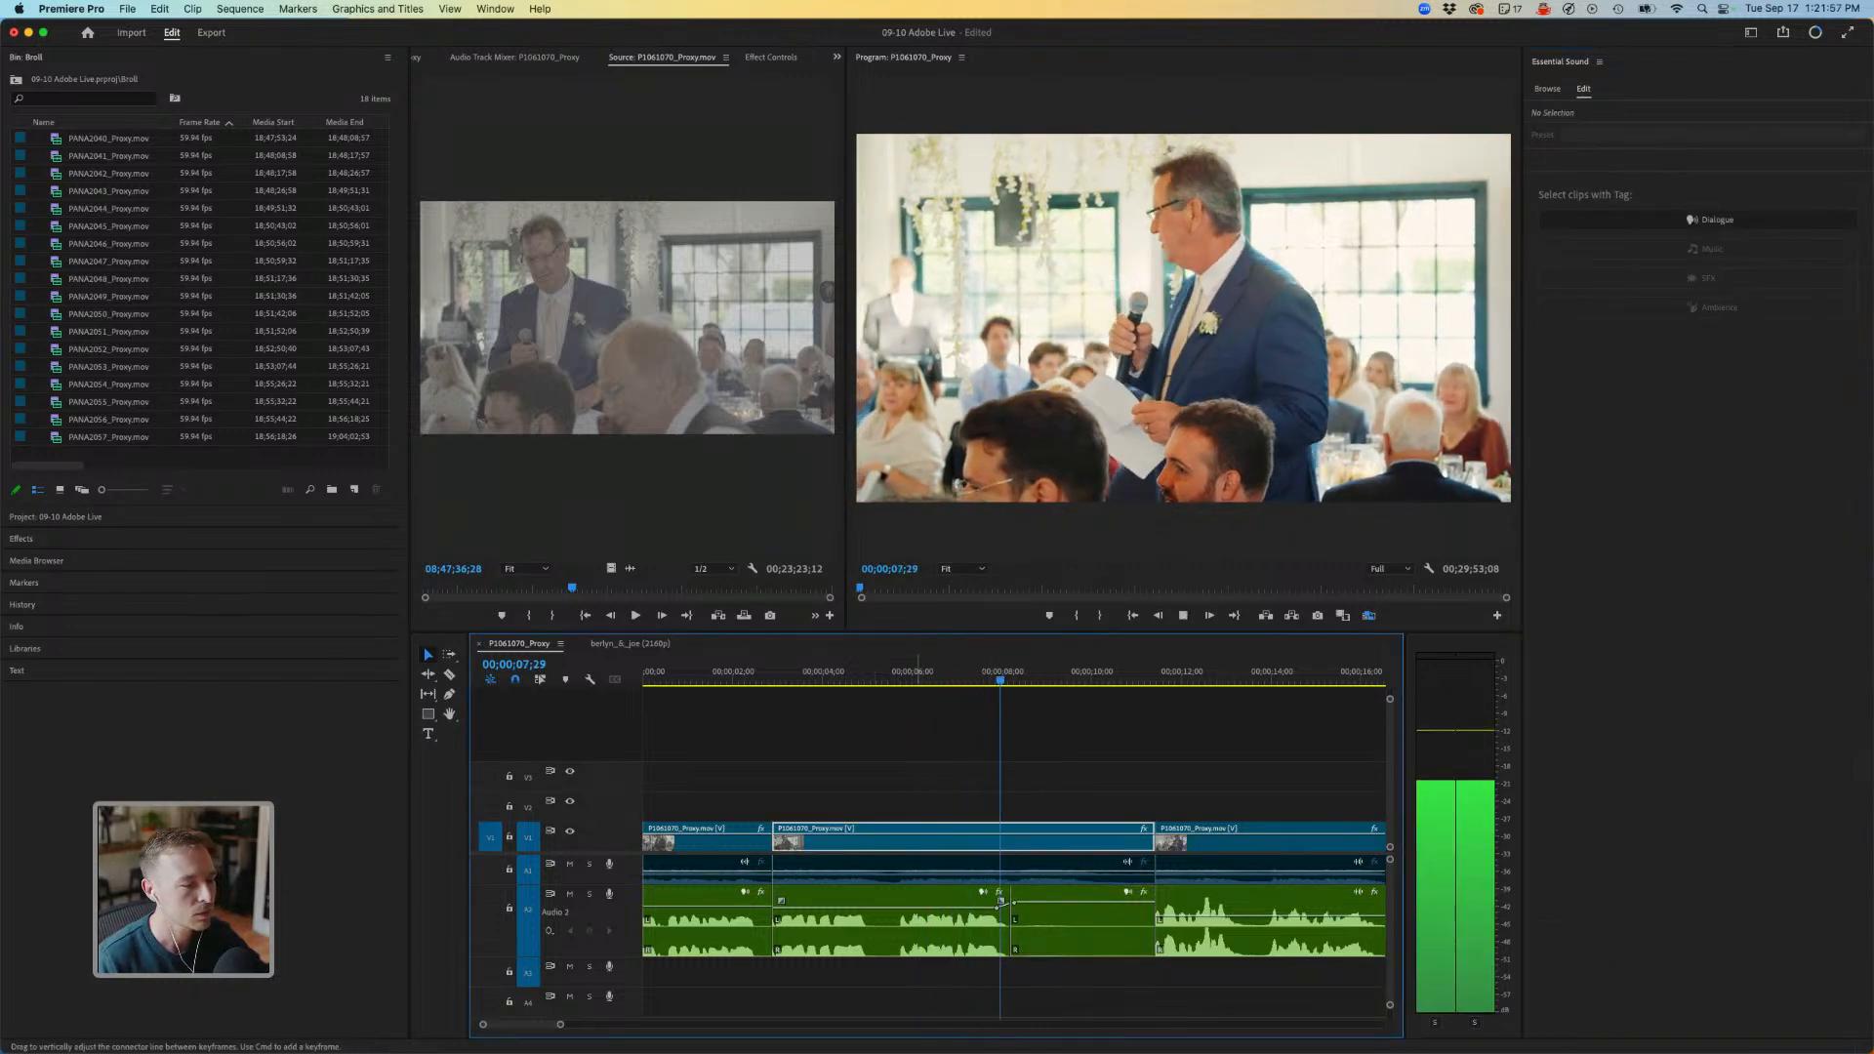
pyautogui.press('space')
pyautogui.click(1035, 918)
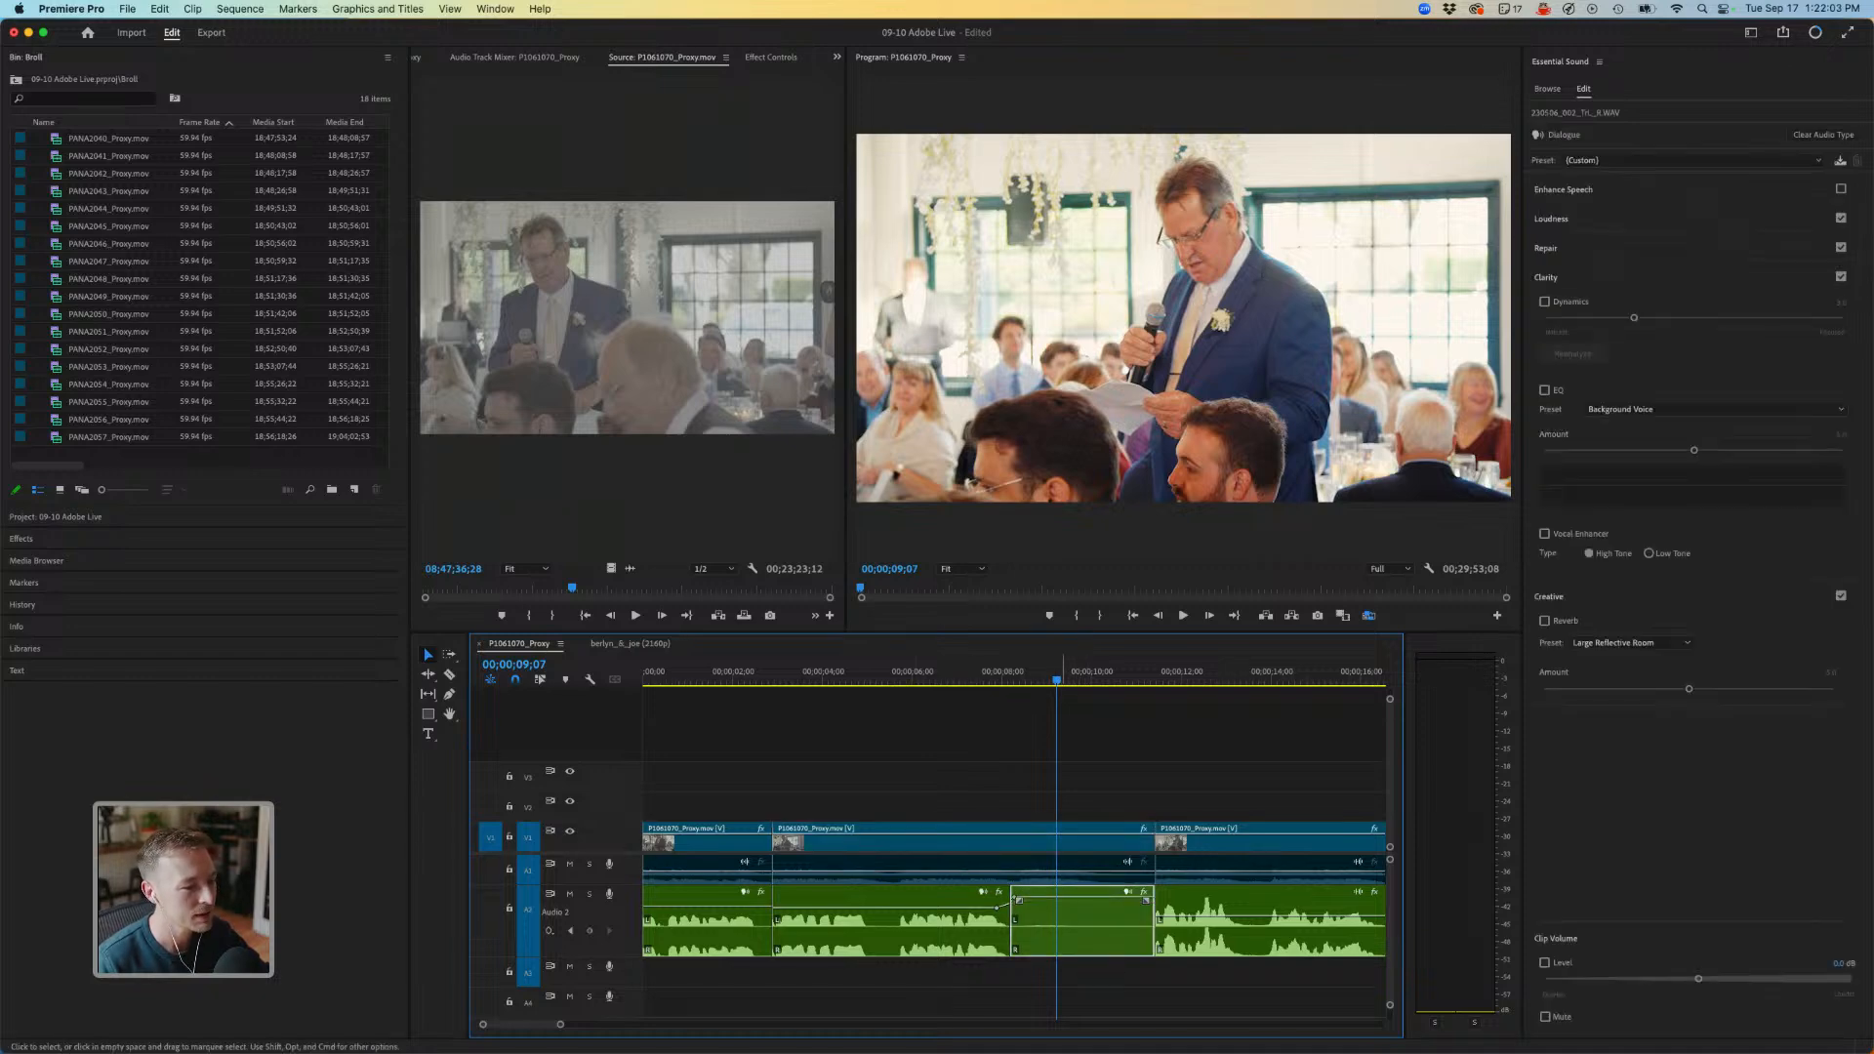
pyautogui.press('space')
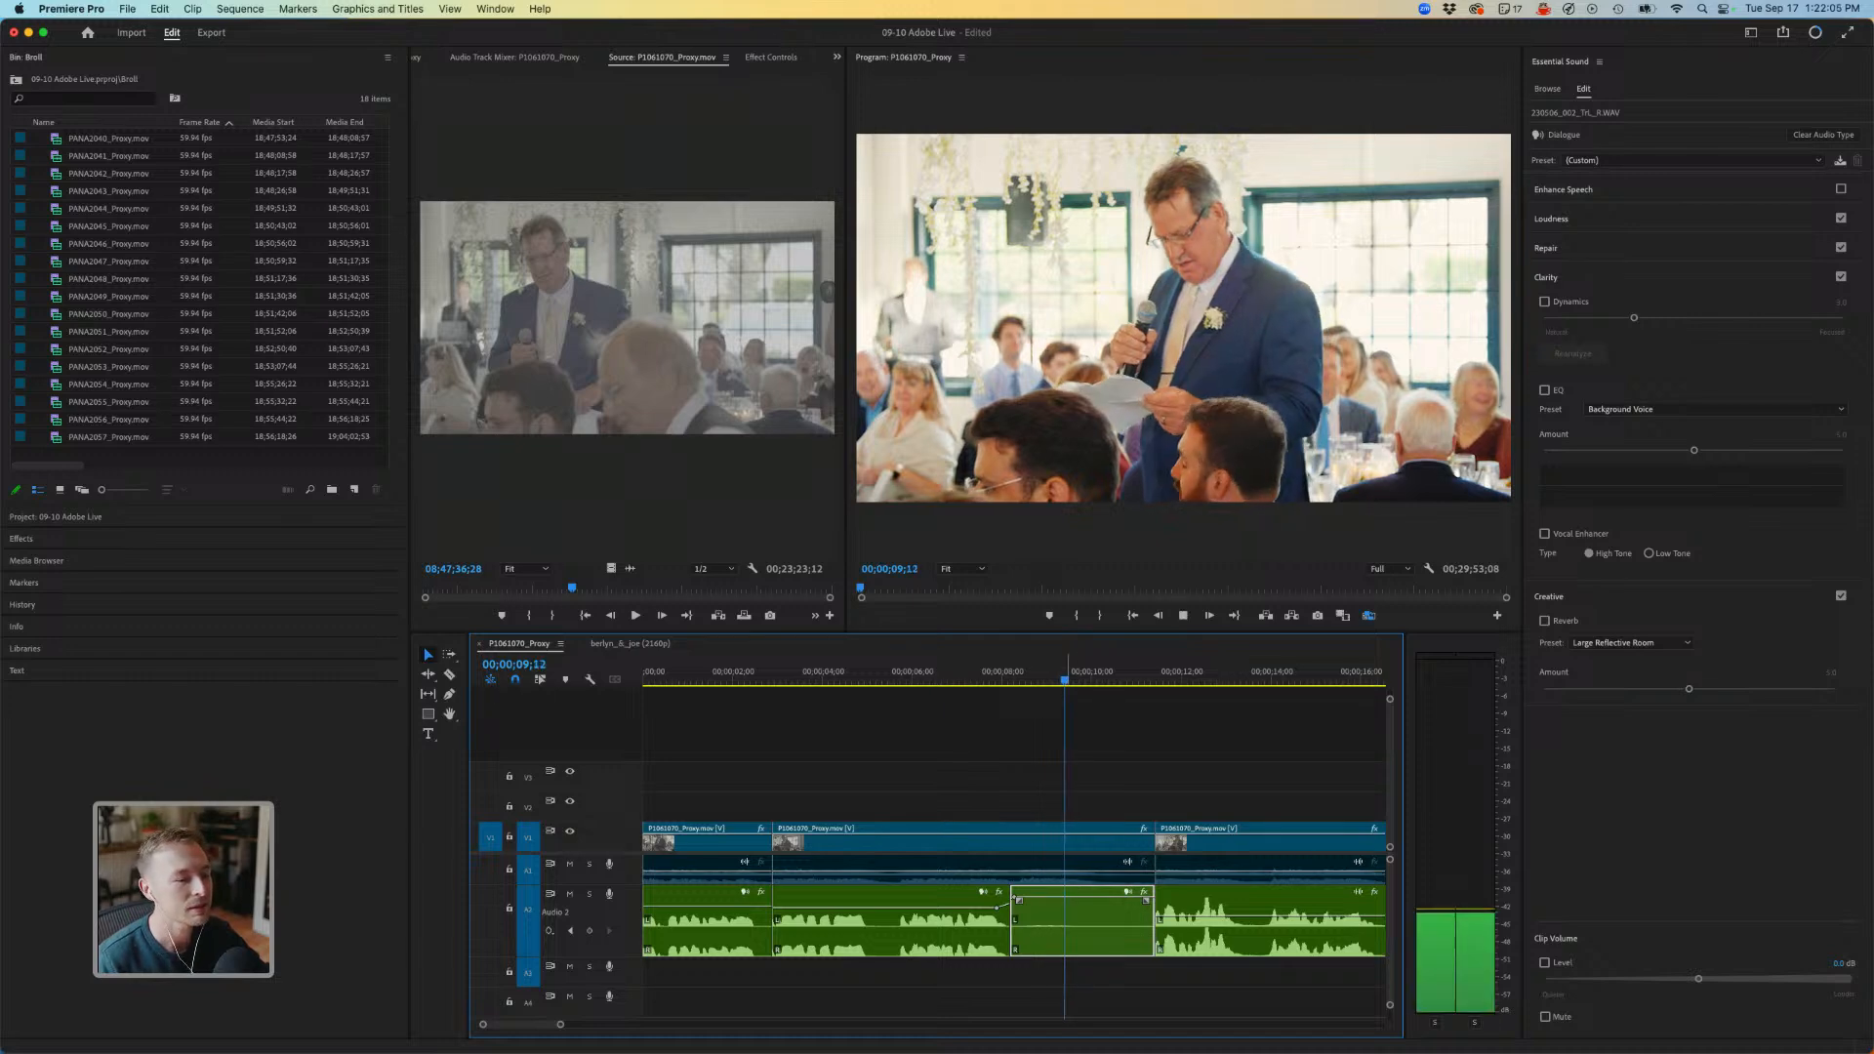
pyautogui.press('space')
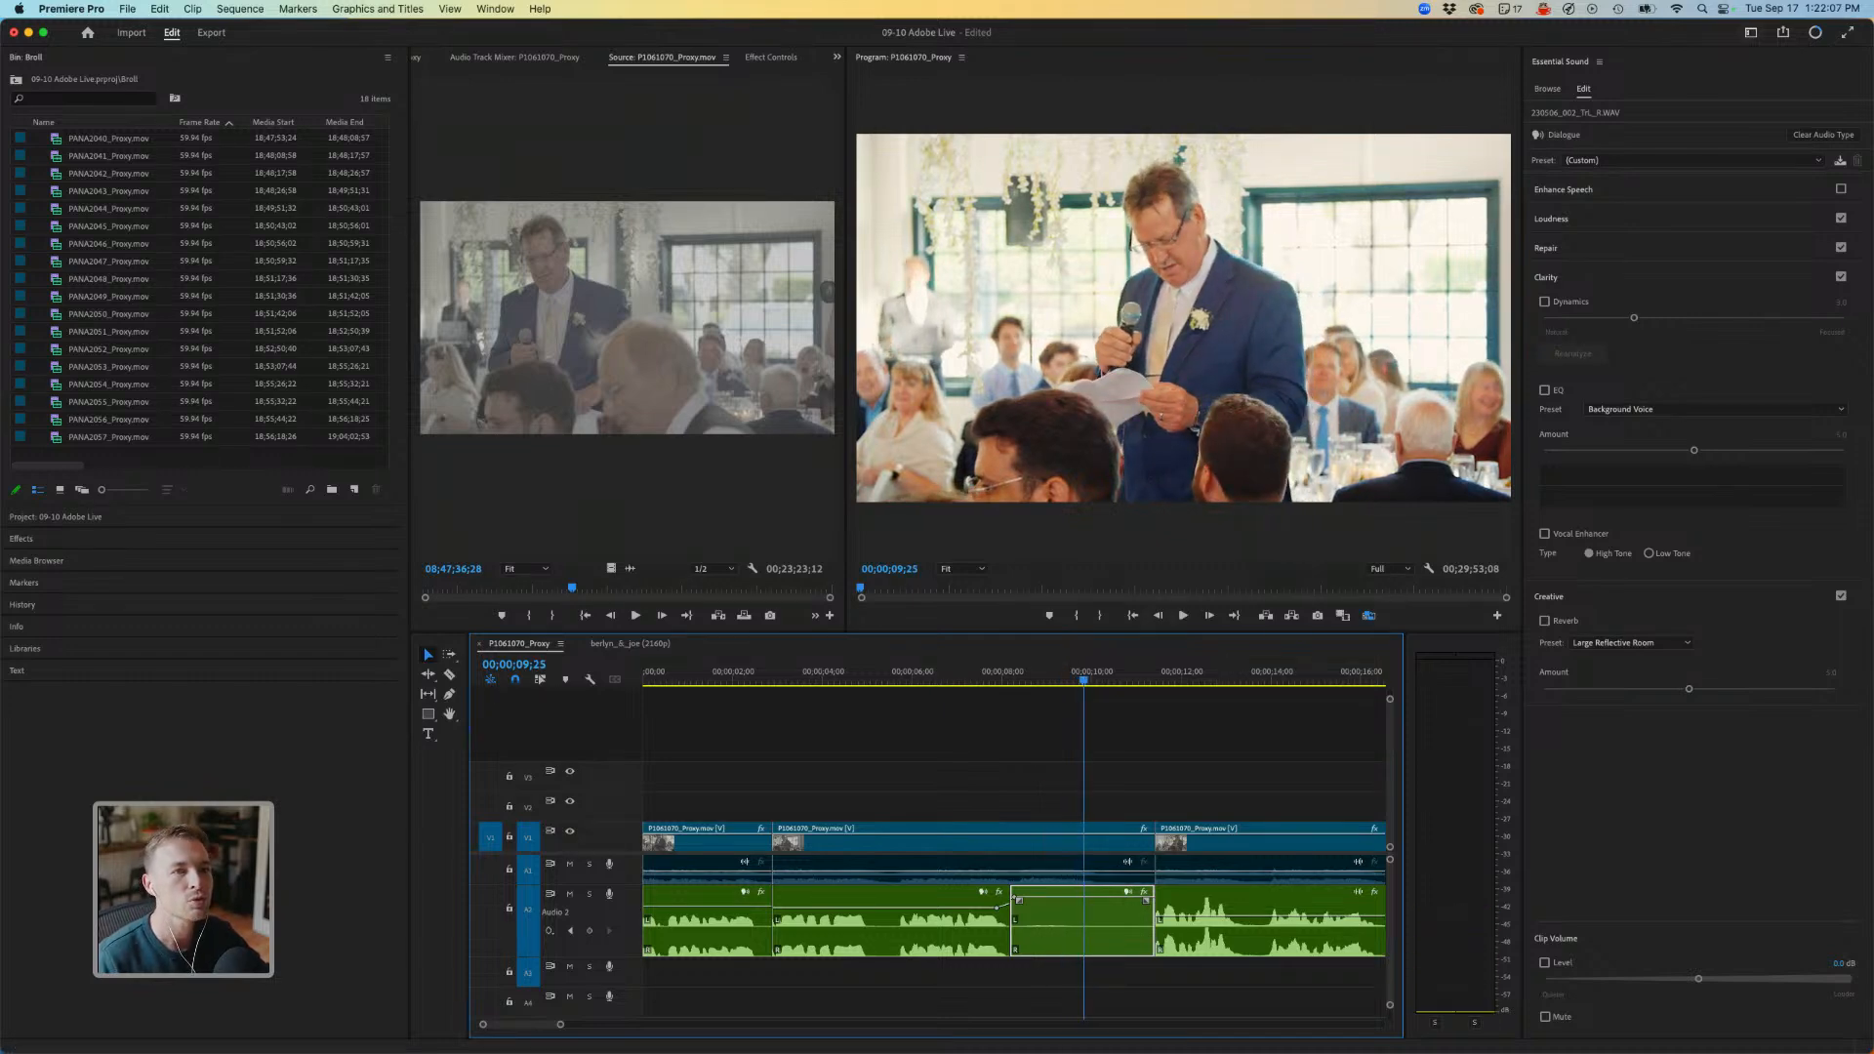
# Copy the Multiband Compressor from the first speech audio clip to the unenhanced segment in the Effects workspace.
pyautogui.click(1750, 32)
pyautogui.click(1632, 215)
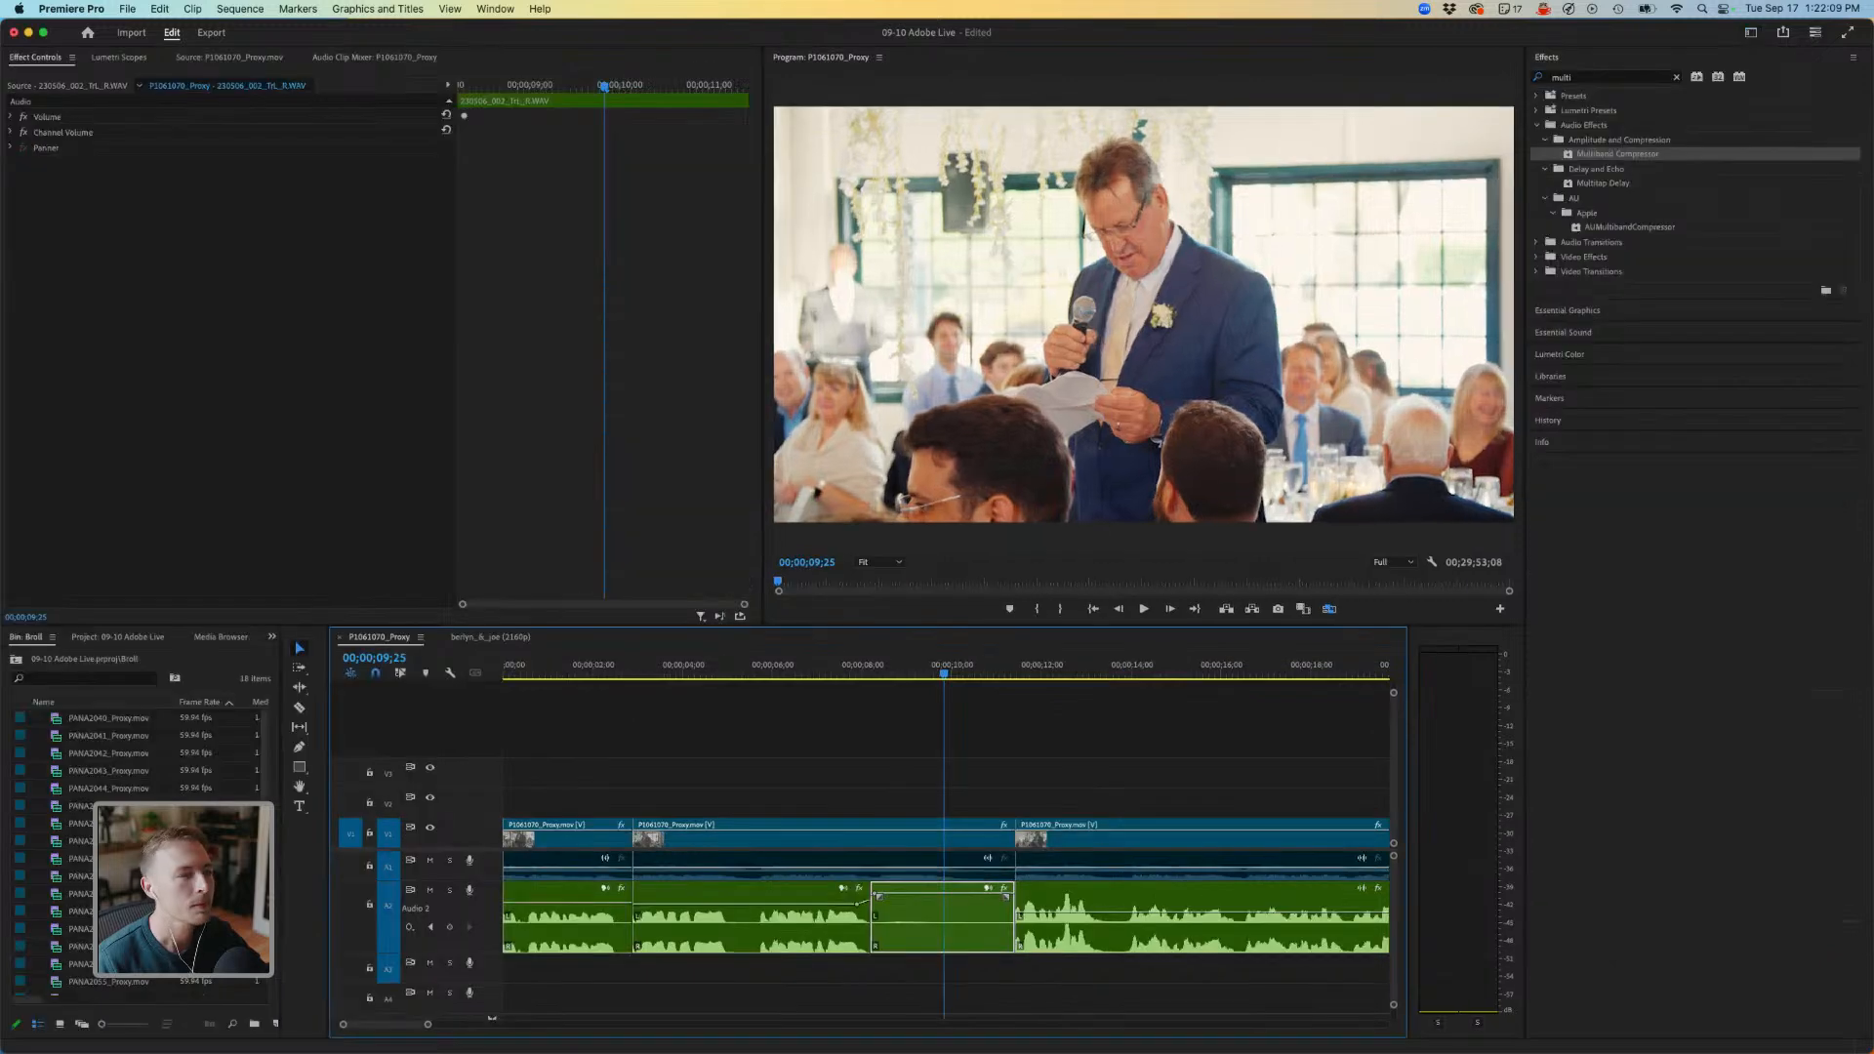
pyautogui.click(850, 903)
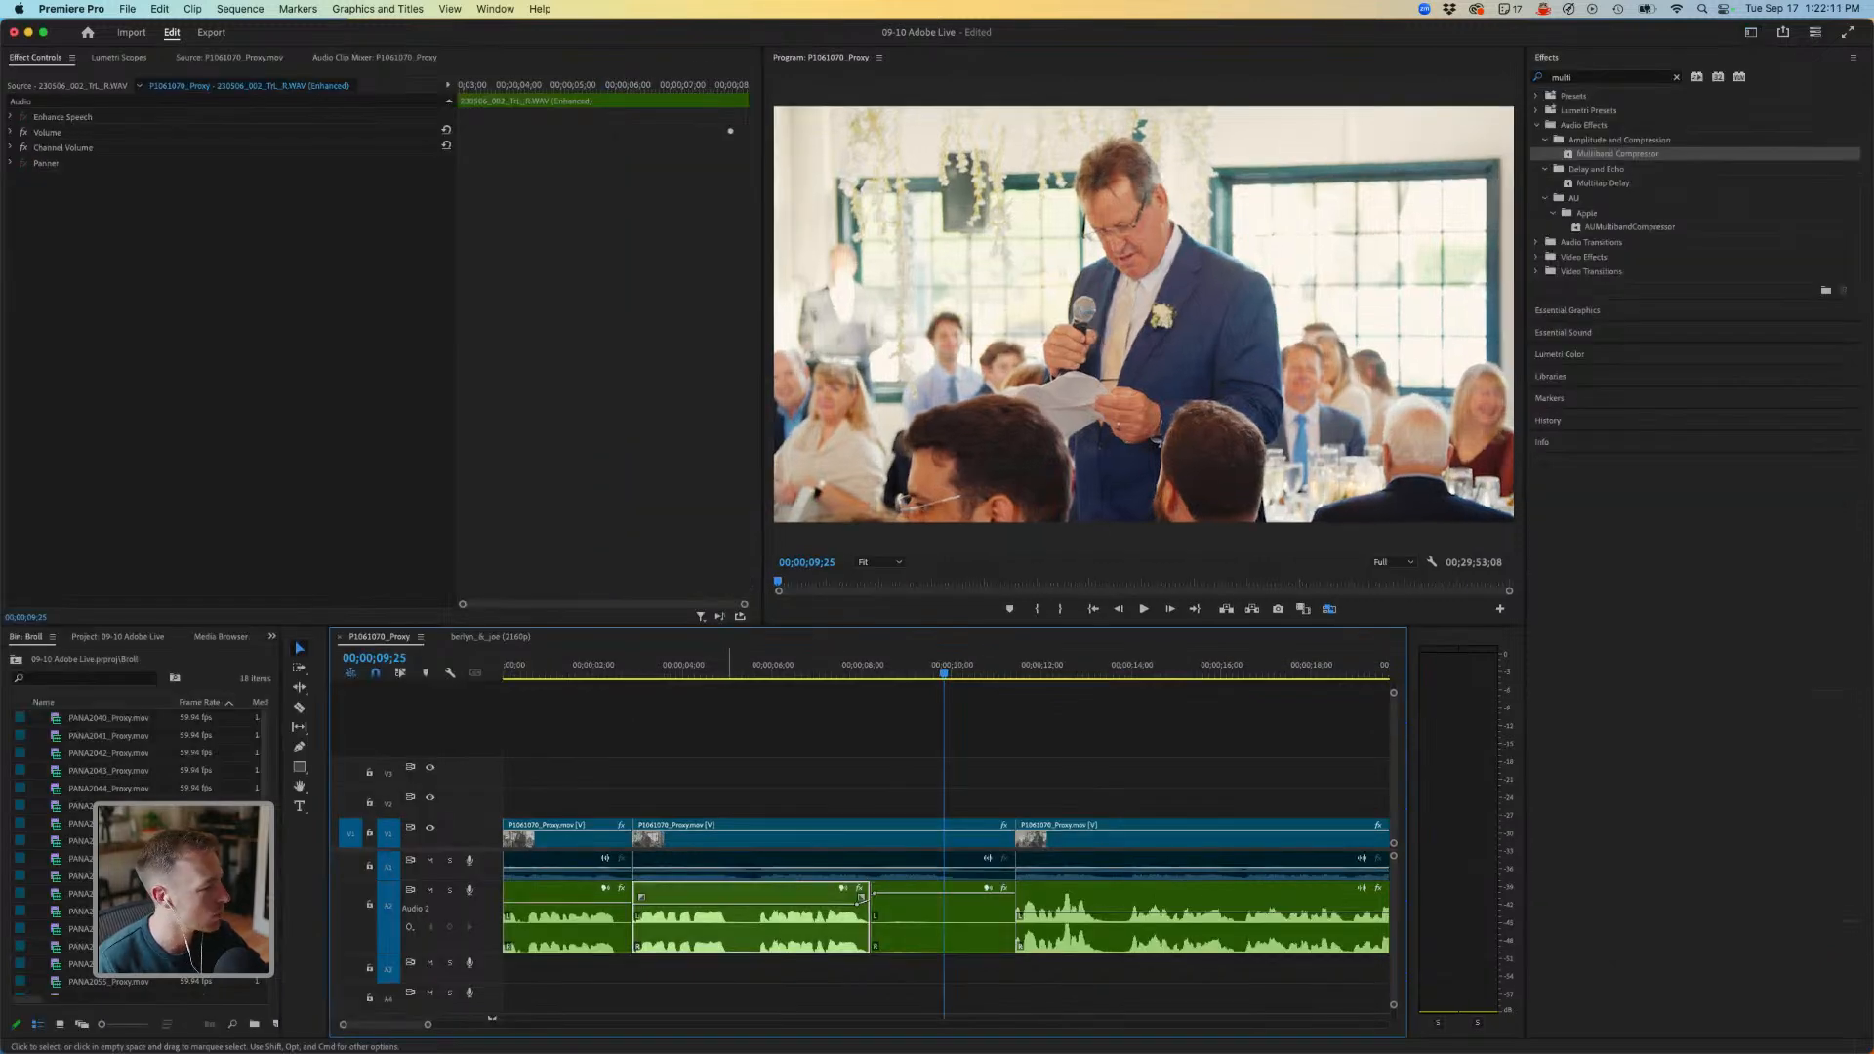
pyautogui.click(574, 915)
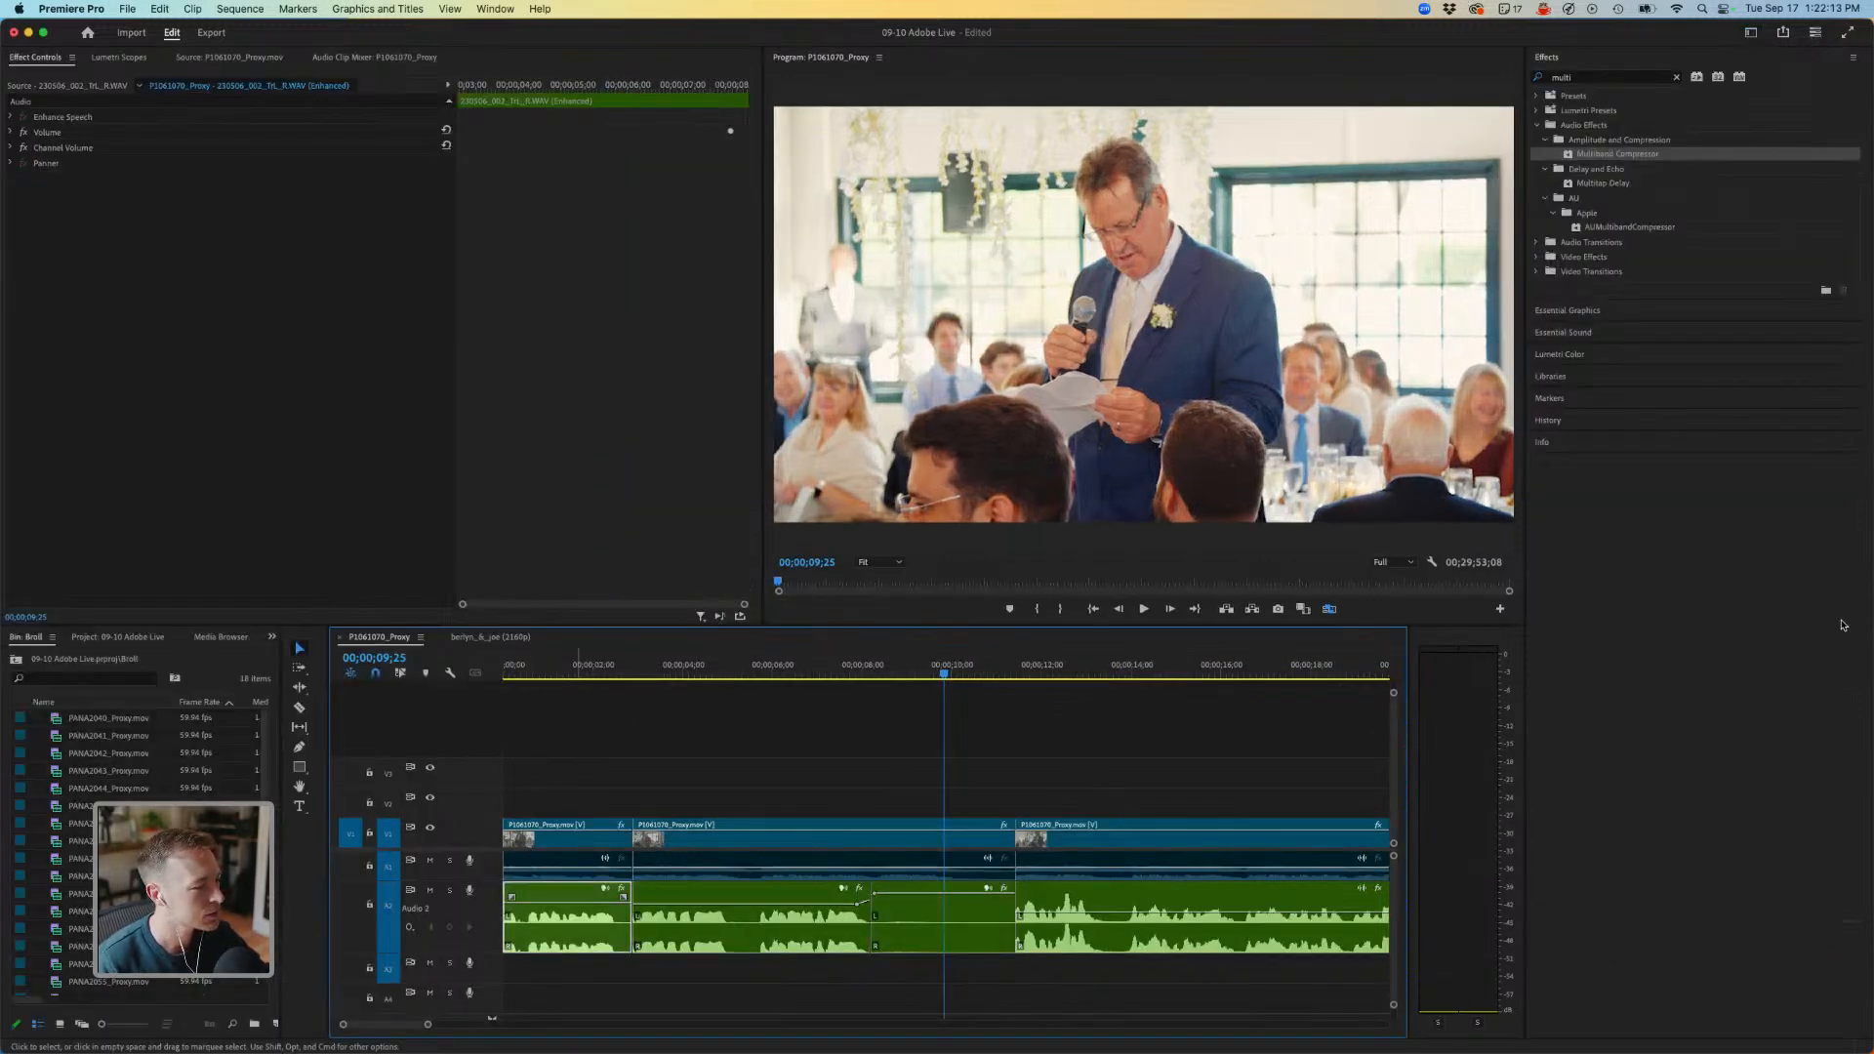
pyautogui.click(278, 193)
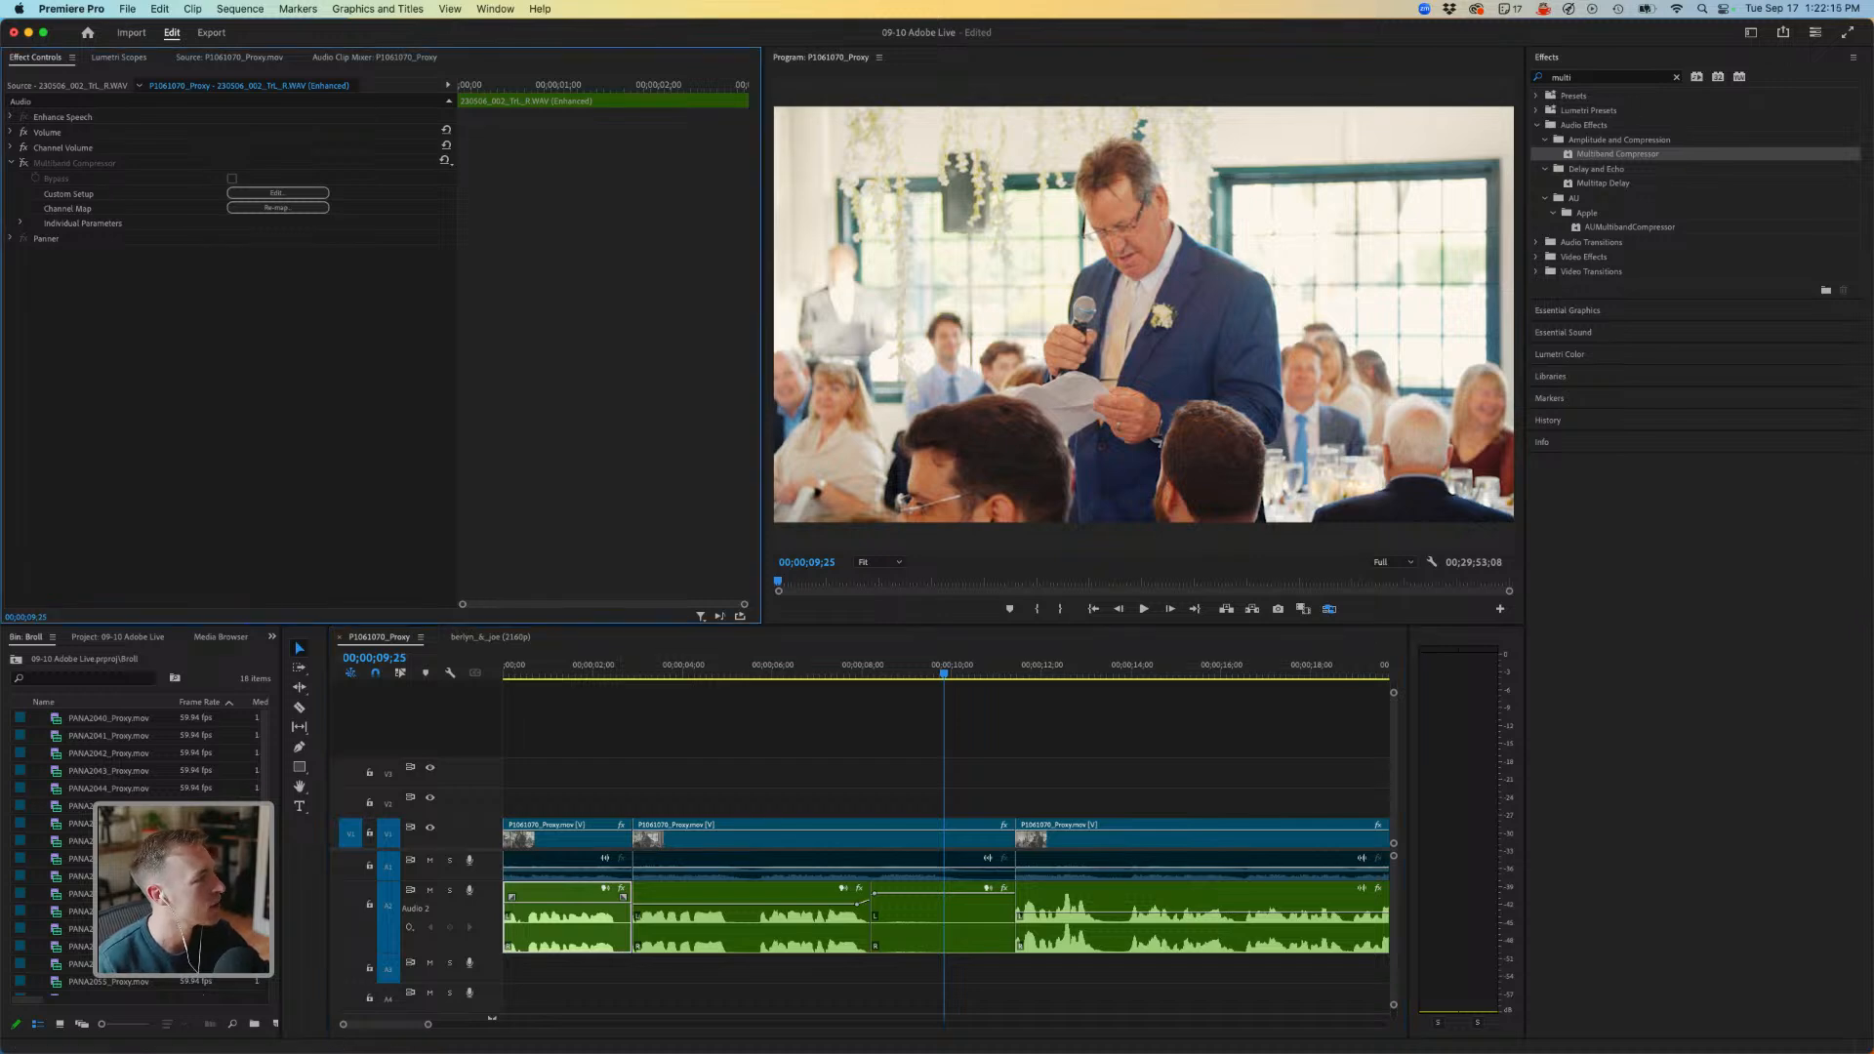
pyautogui.click(75, 163)
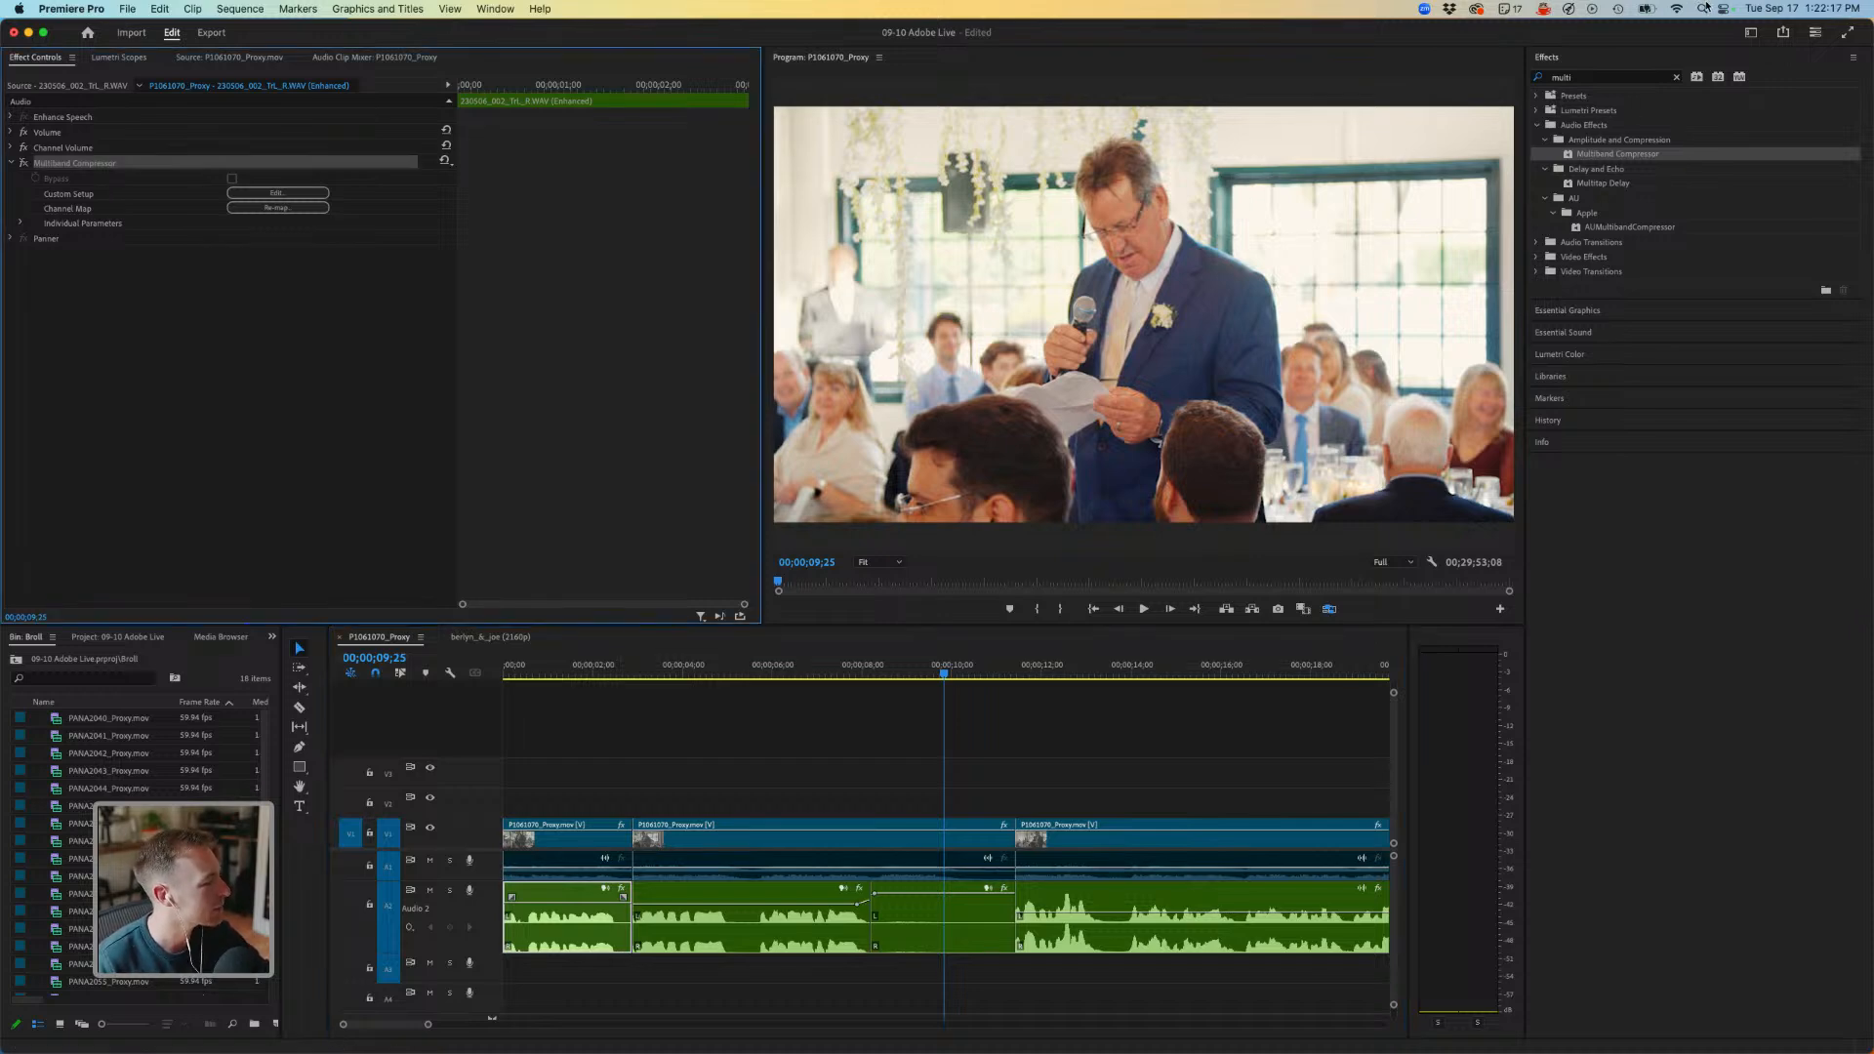
pyautogui.click(913, 923)
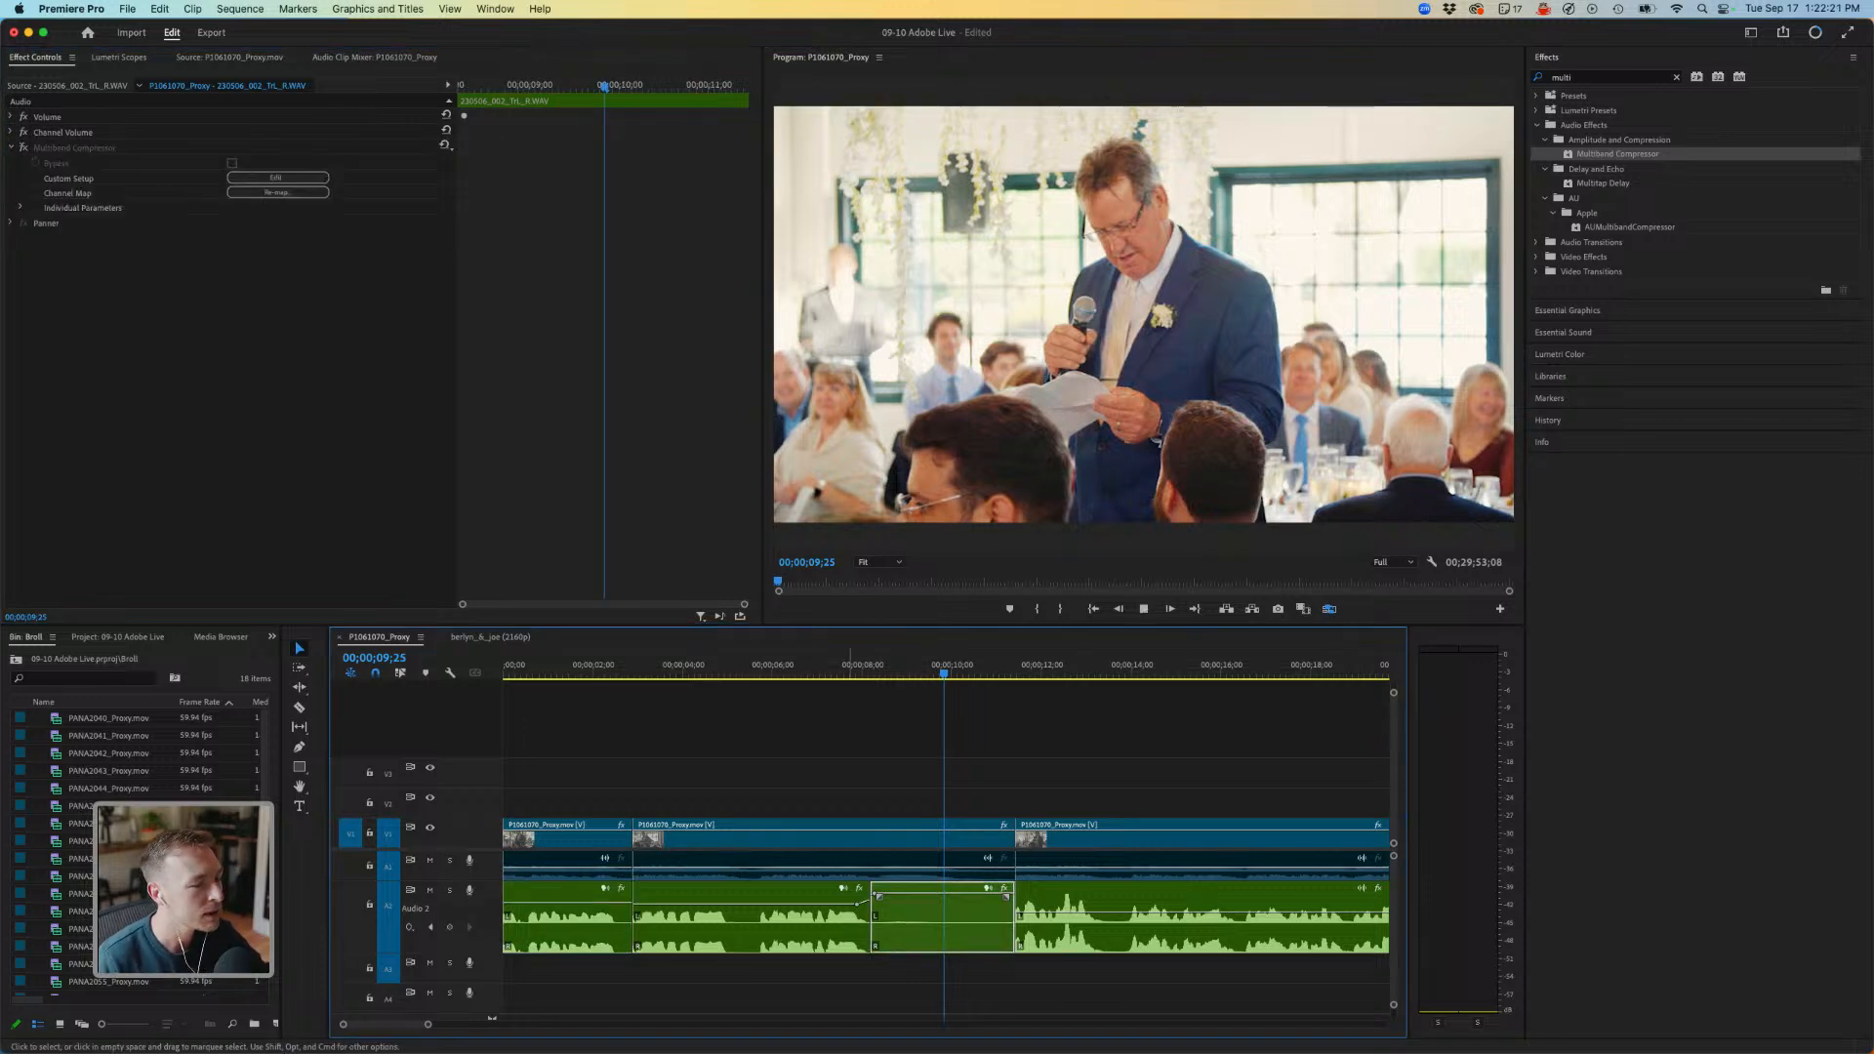
# Listen to the unenhanced audio segment and enable its Multiband Compressor.
pyautogui.press('space')
pyautogui.click(881, 666)
pyautogui.press('space')
pyautogui.press('space')
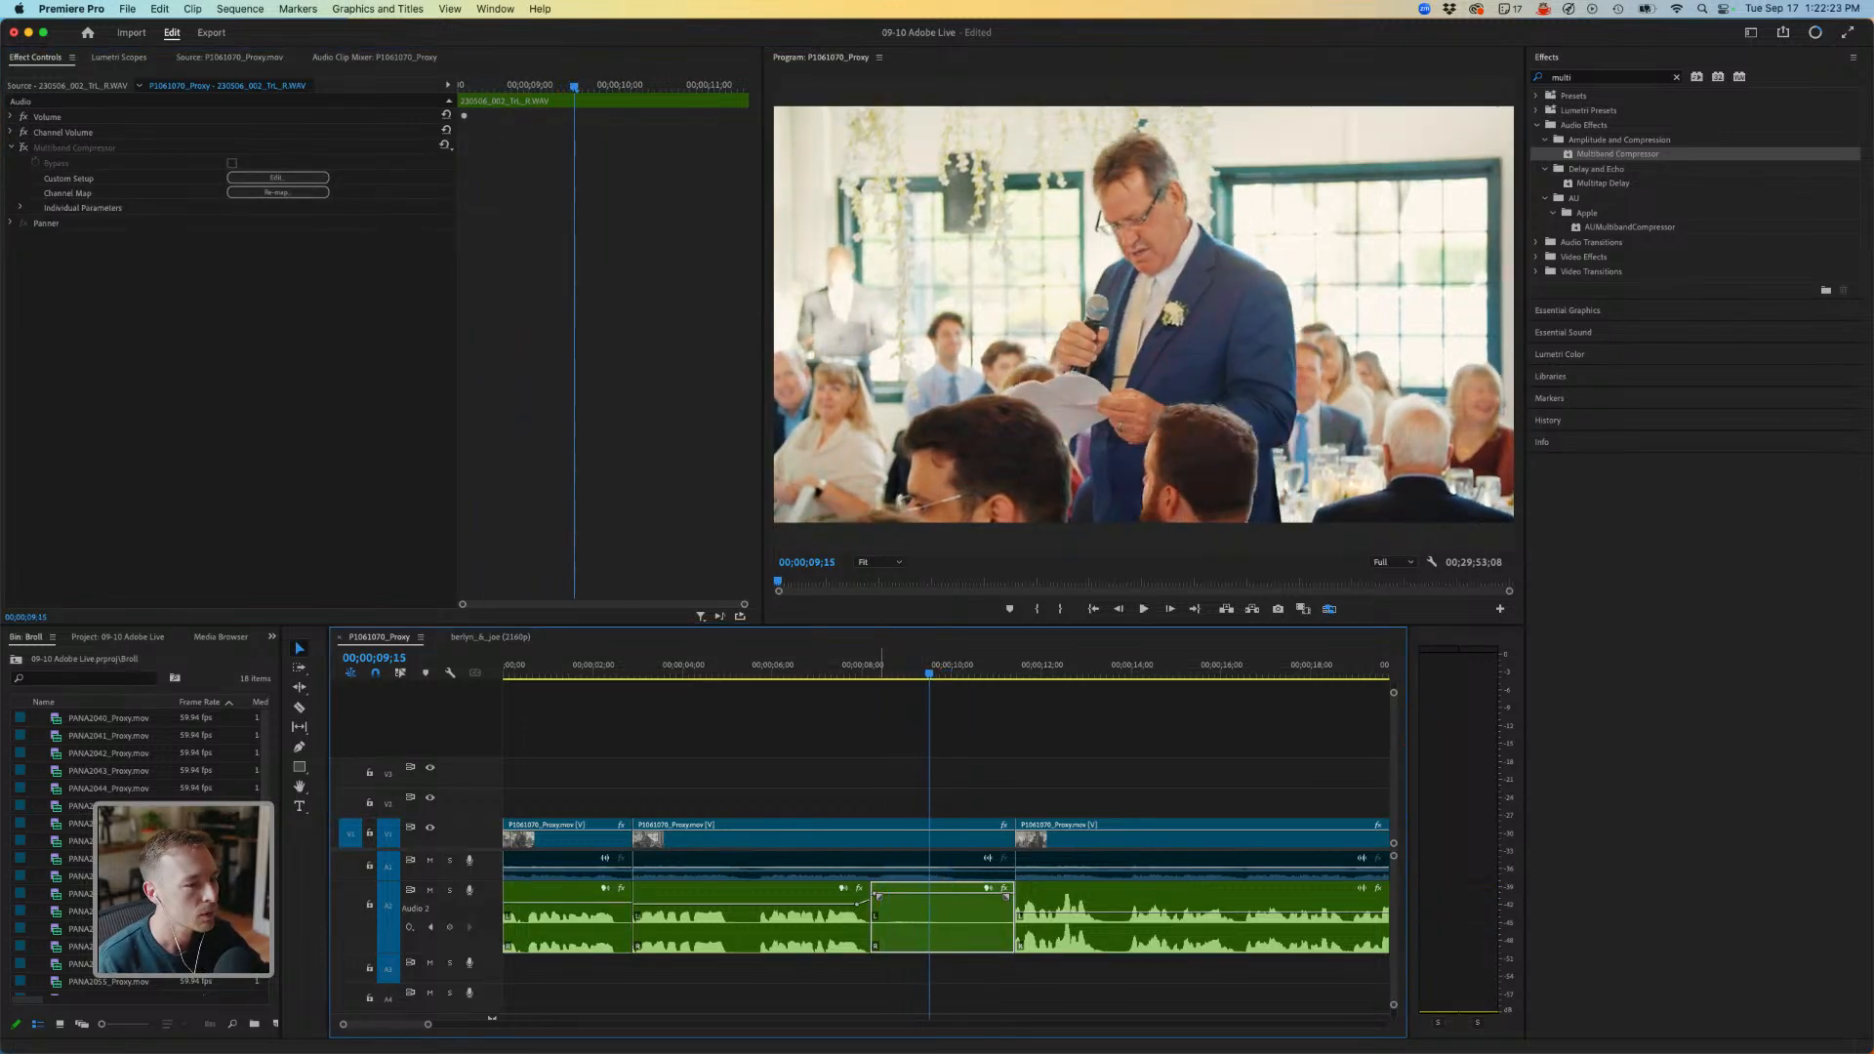
pyautogui.click(278, 177)
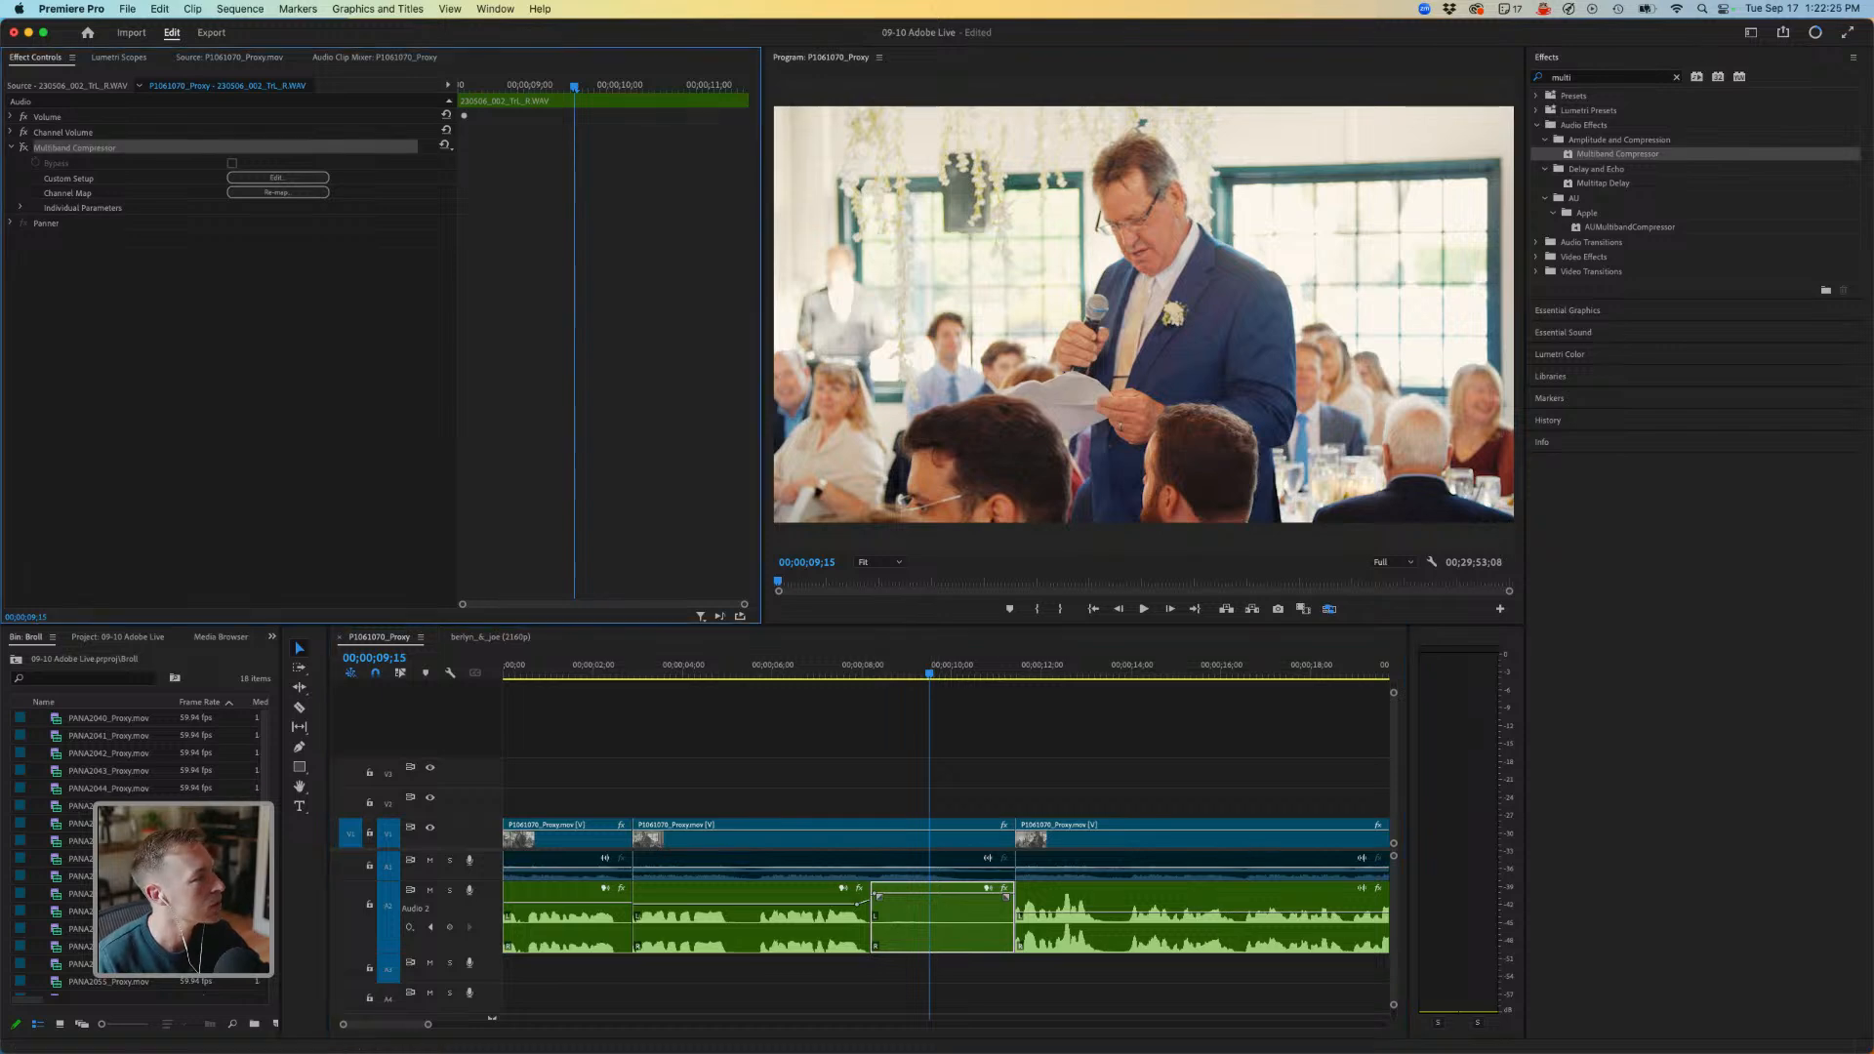
# Trim the unenhanced audio segment to end at 00;00;10;04, deleting the remainder, and slightly lower its volume.
pyautogui.click(845, 668)
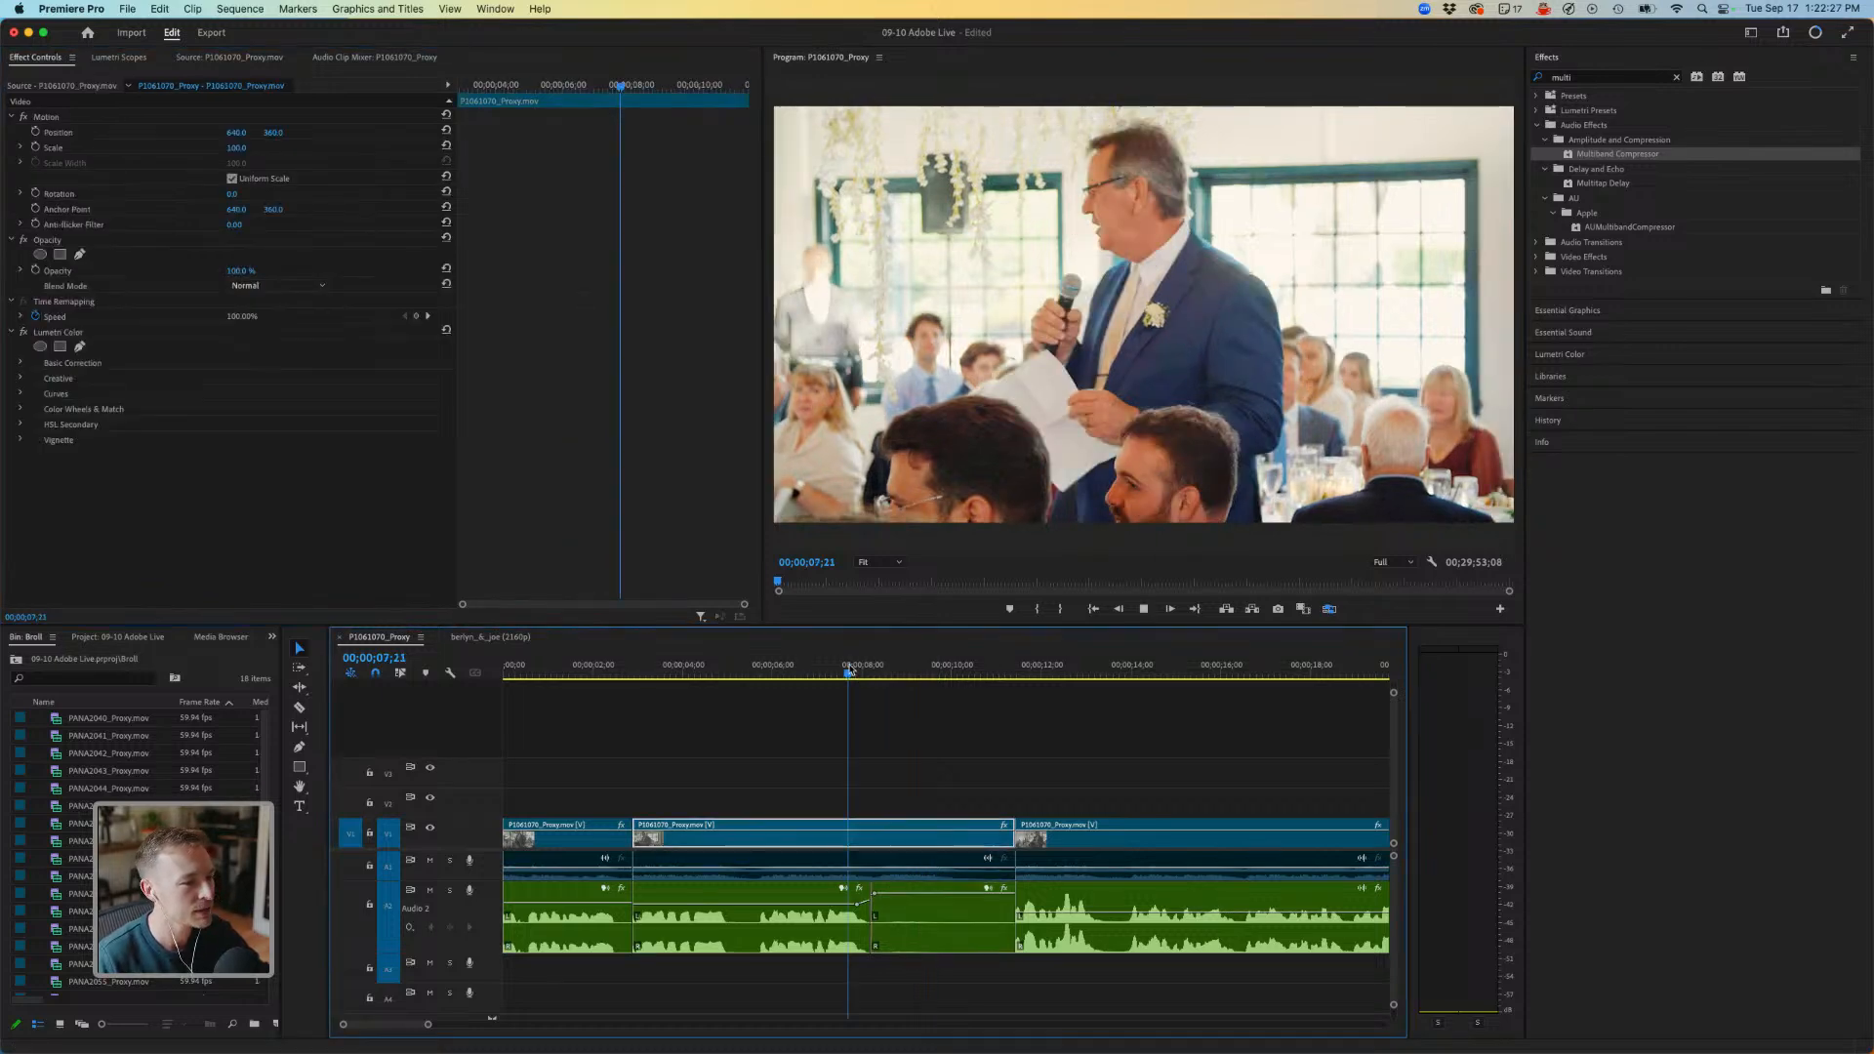
pyautogui.press('space')
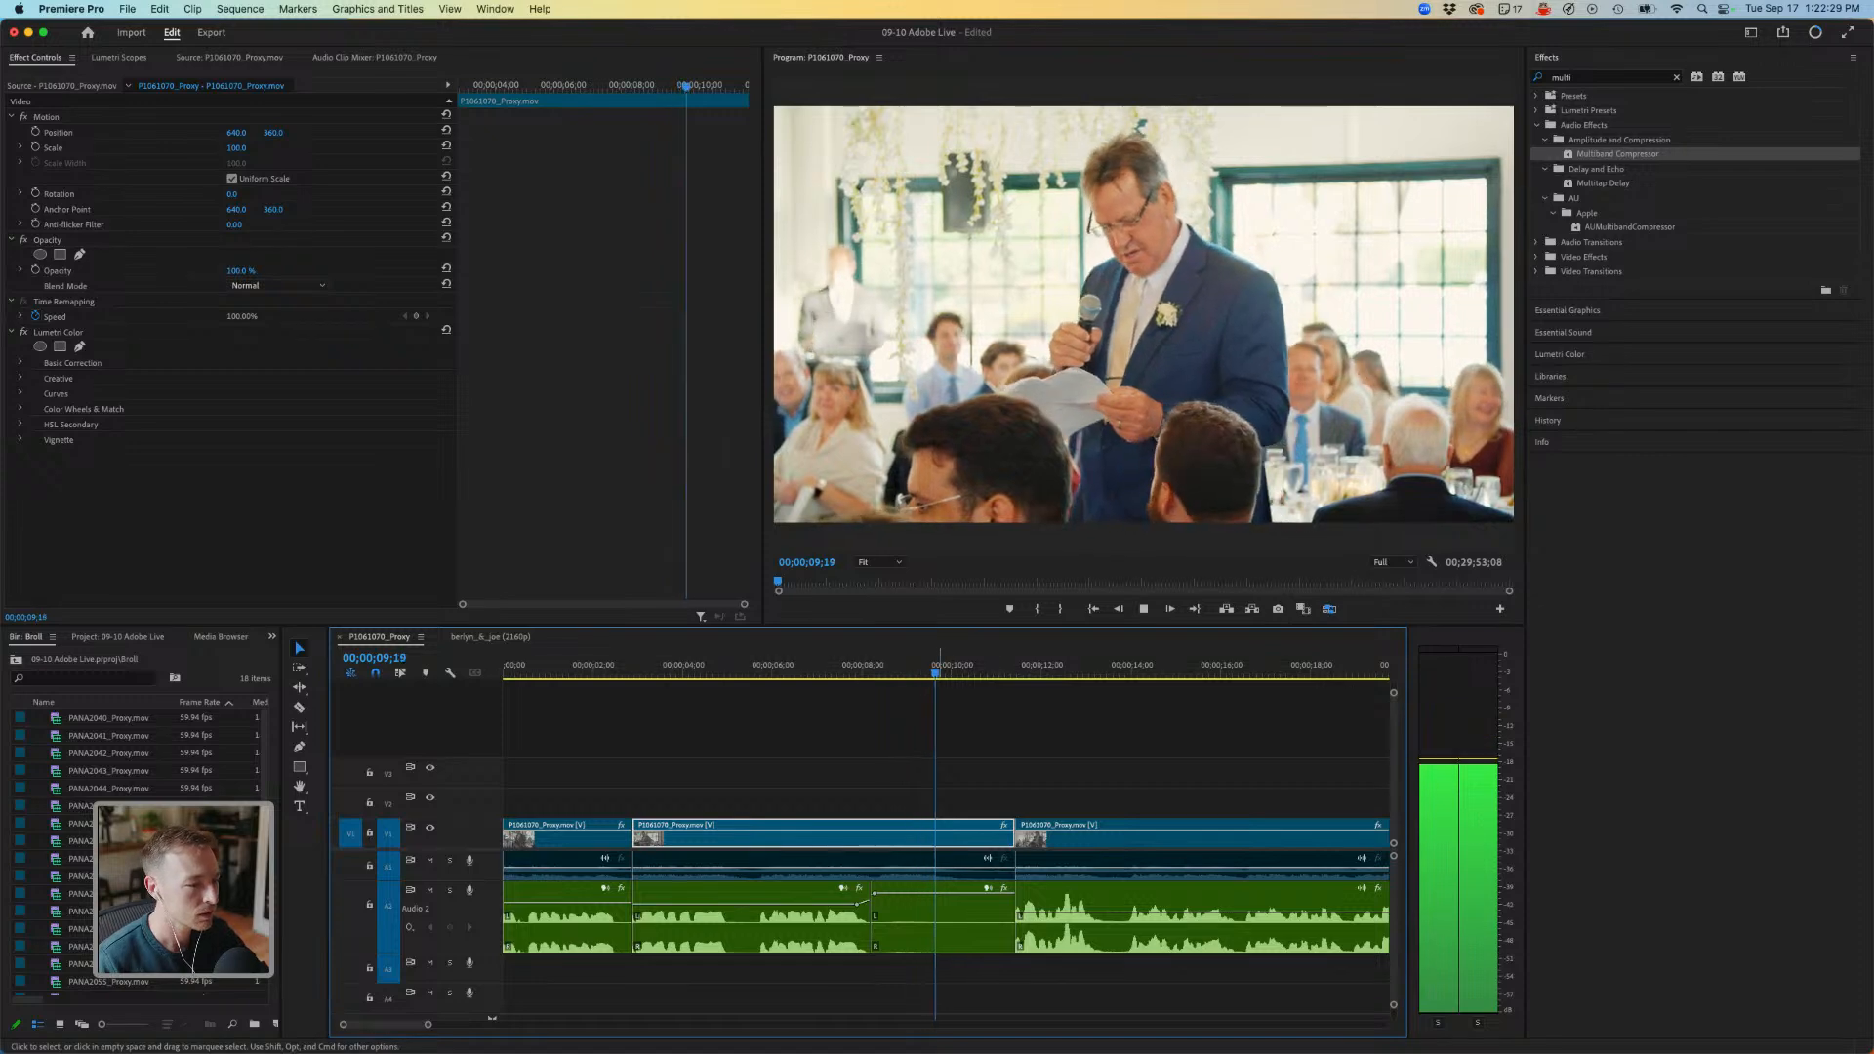
pyautogui.press('space')
pyautogui.press('super+k')
pyautogui.click(986, 917)
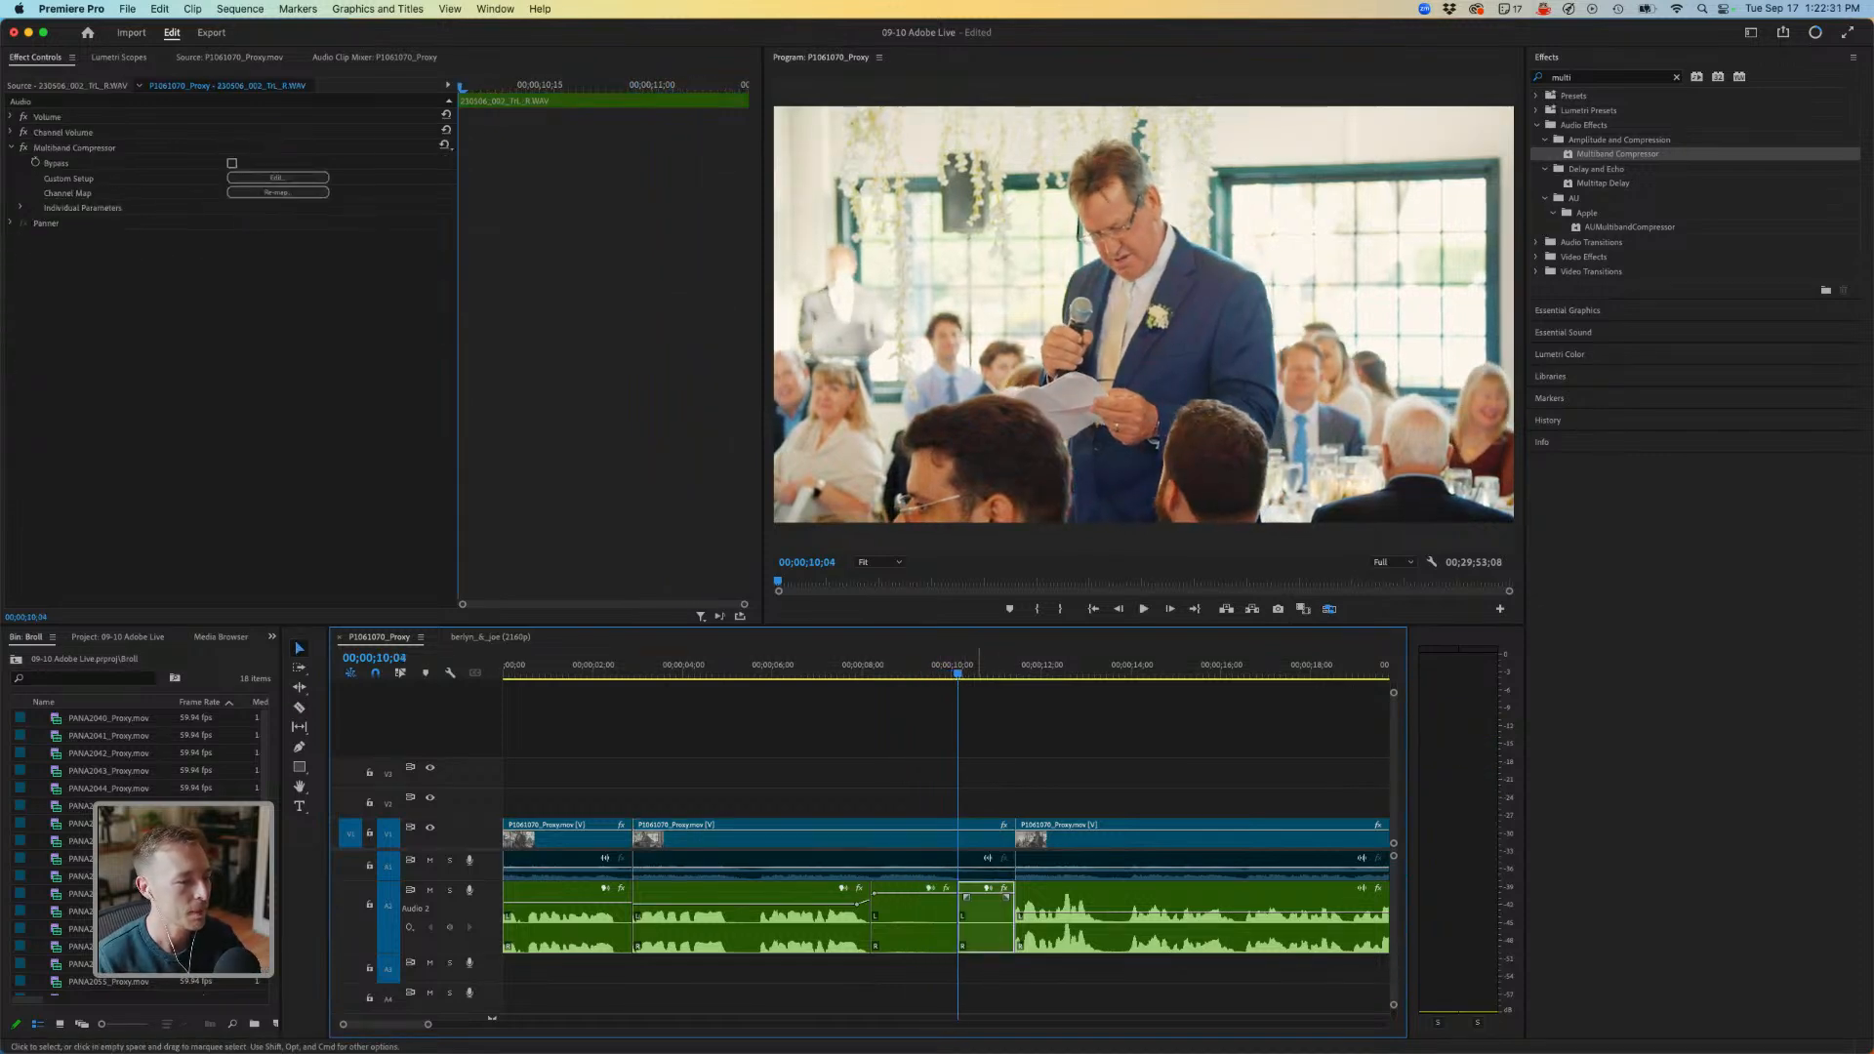
pyautogui.press('Delete')
pyautogui.moveTo(926, 893); pyautogui.dragTo(925, 898)
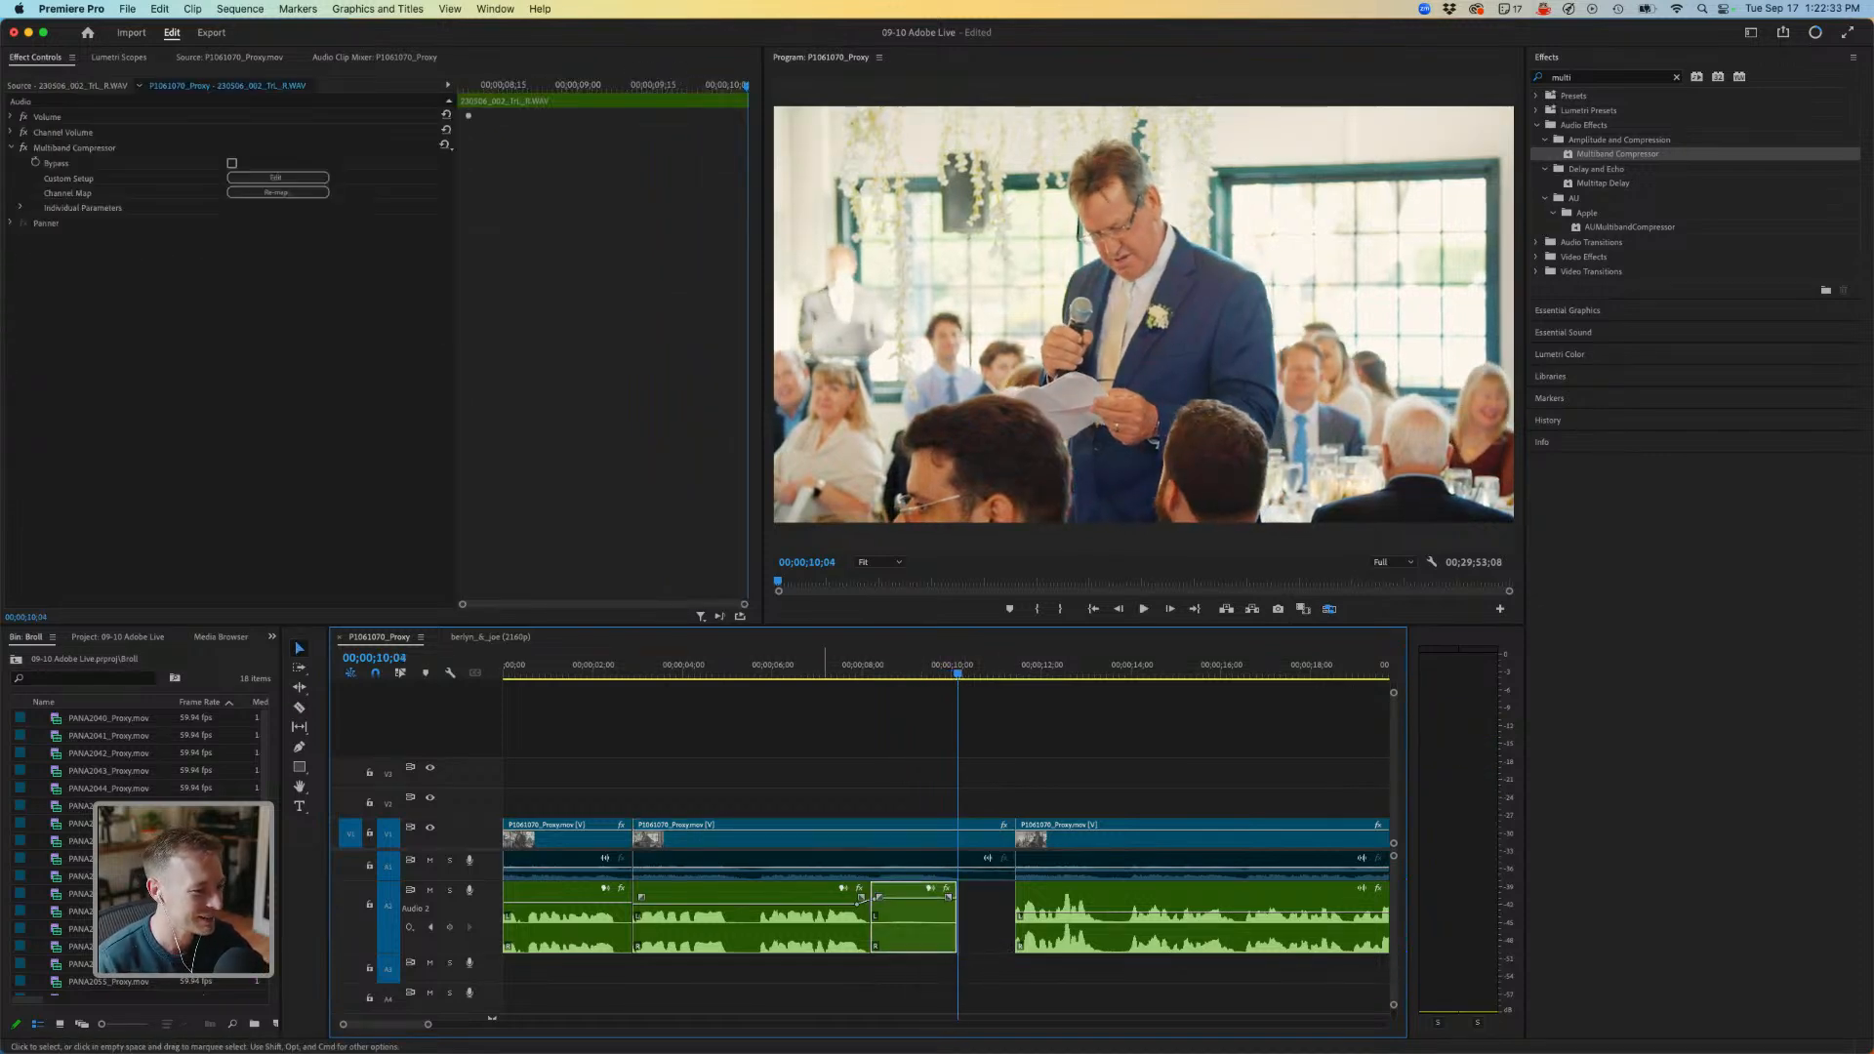
# Switch to the Editing workspace and bring up its effects browser.
pyautogui.click(1547, 336)
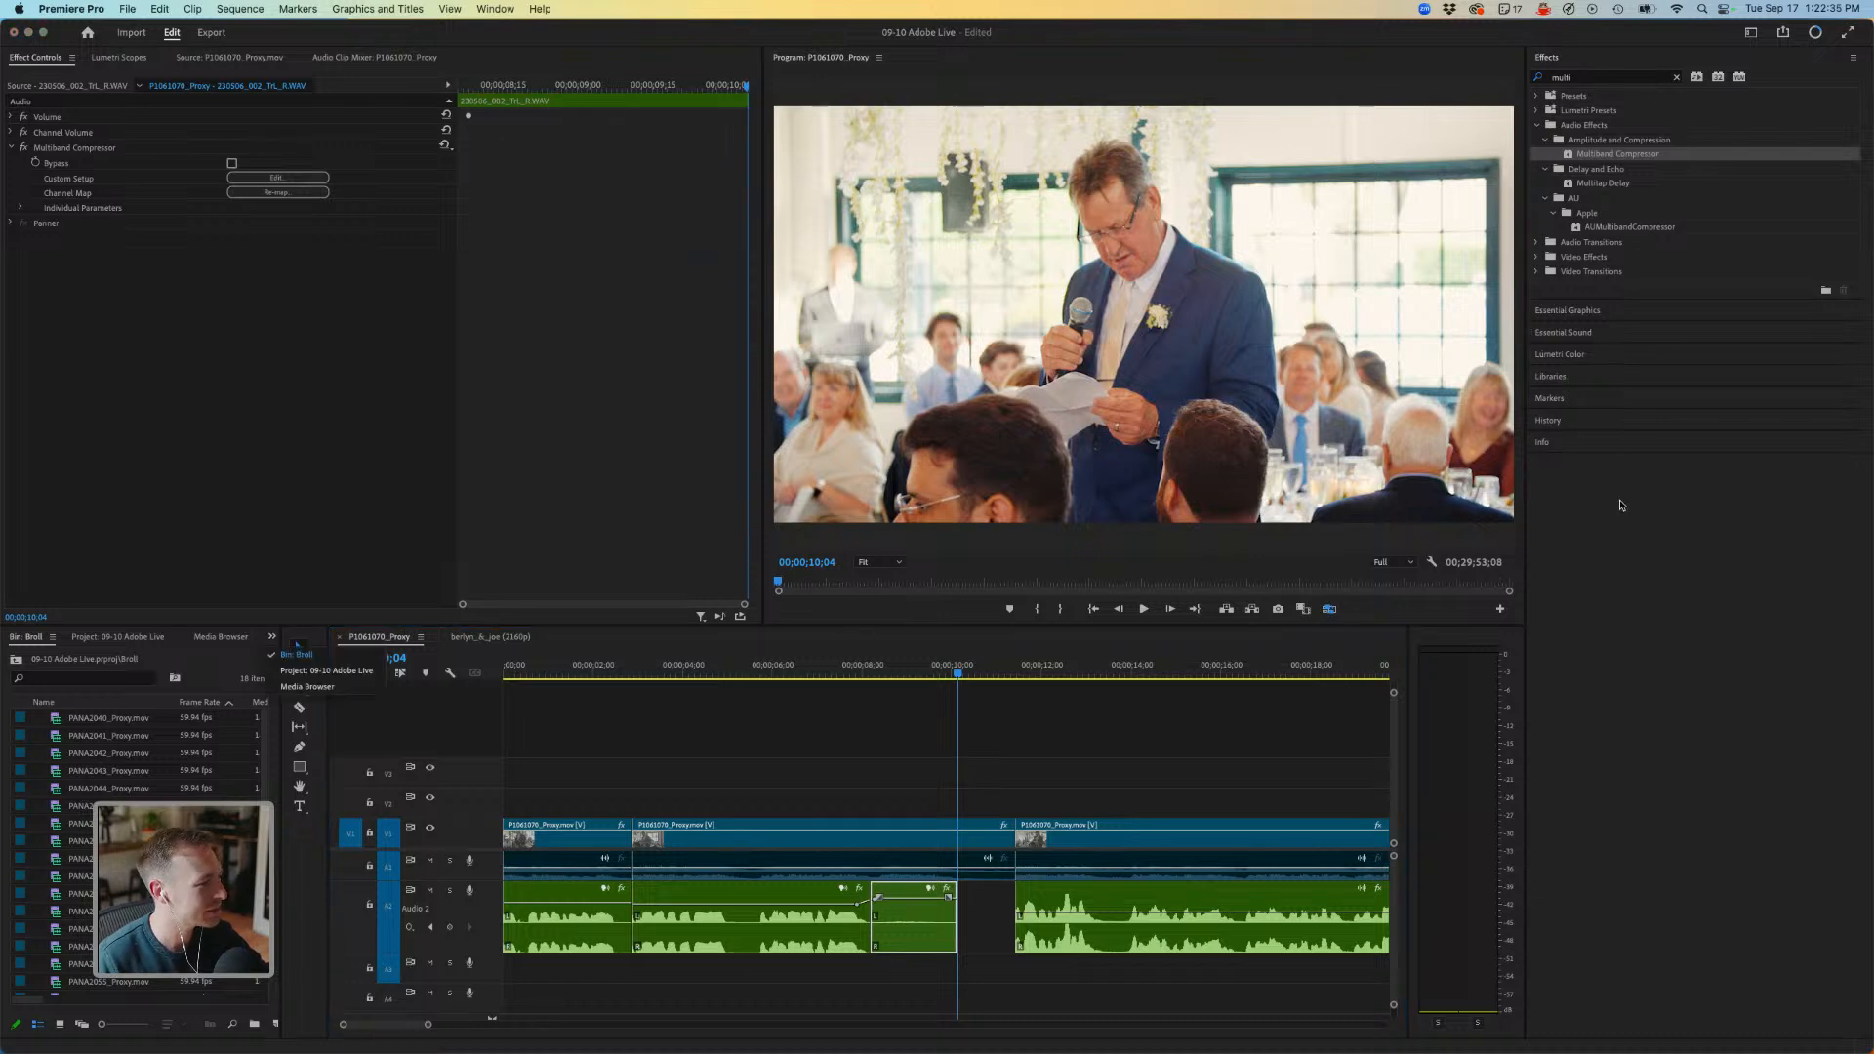
pyautogui.hotkey('shift', '8')
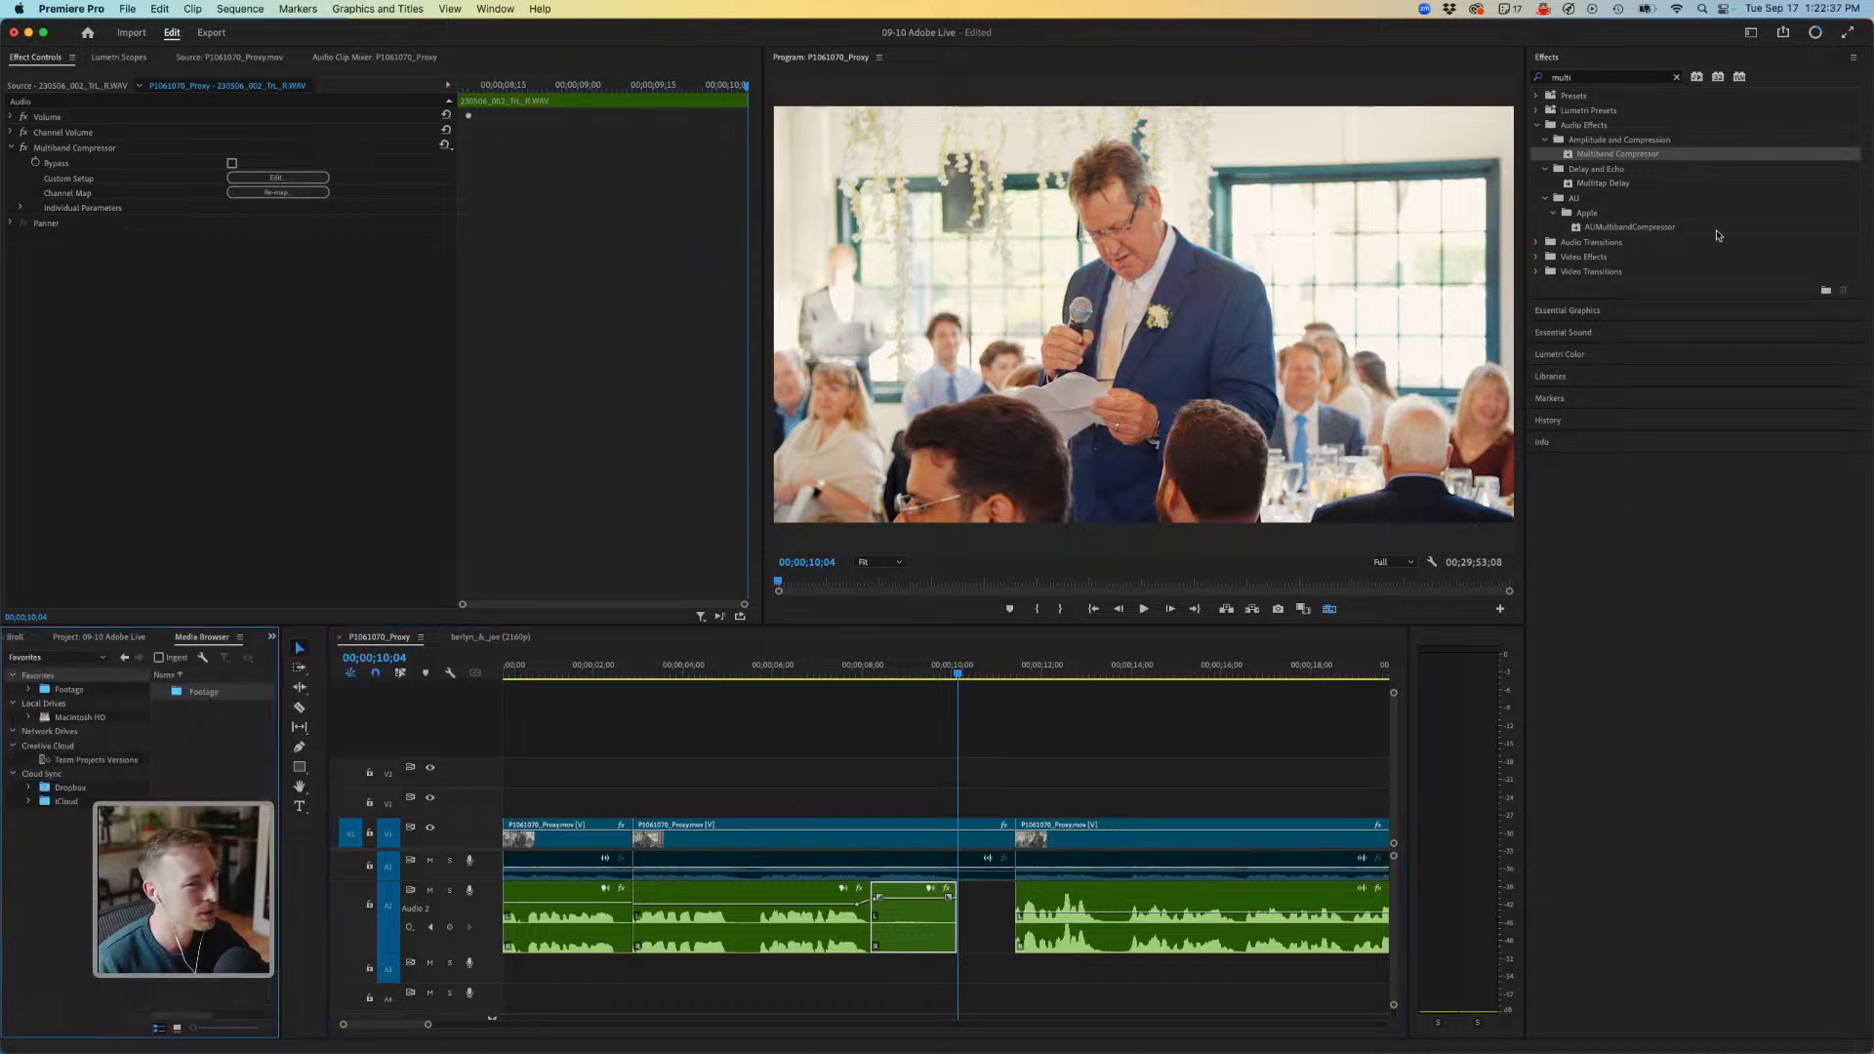
pyautogui.click(1751, 32)
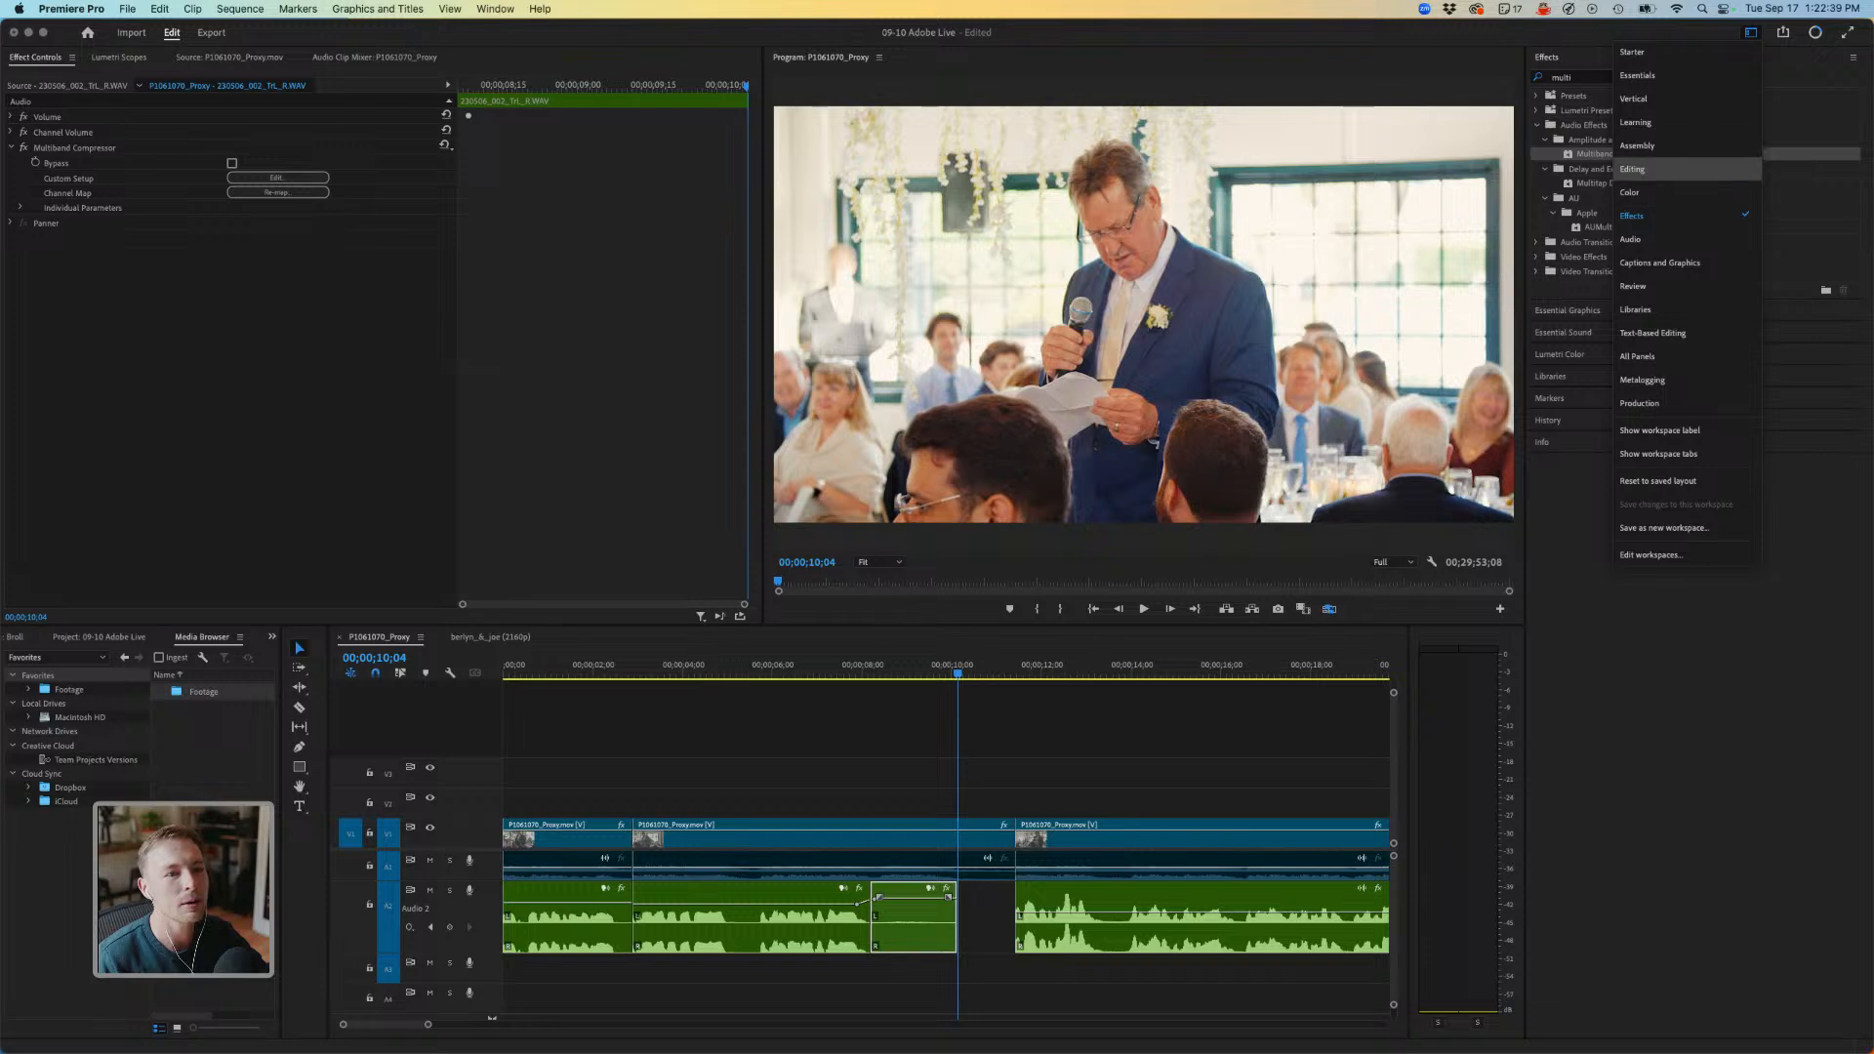
pyautogui.click(1632, 169)
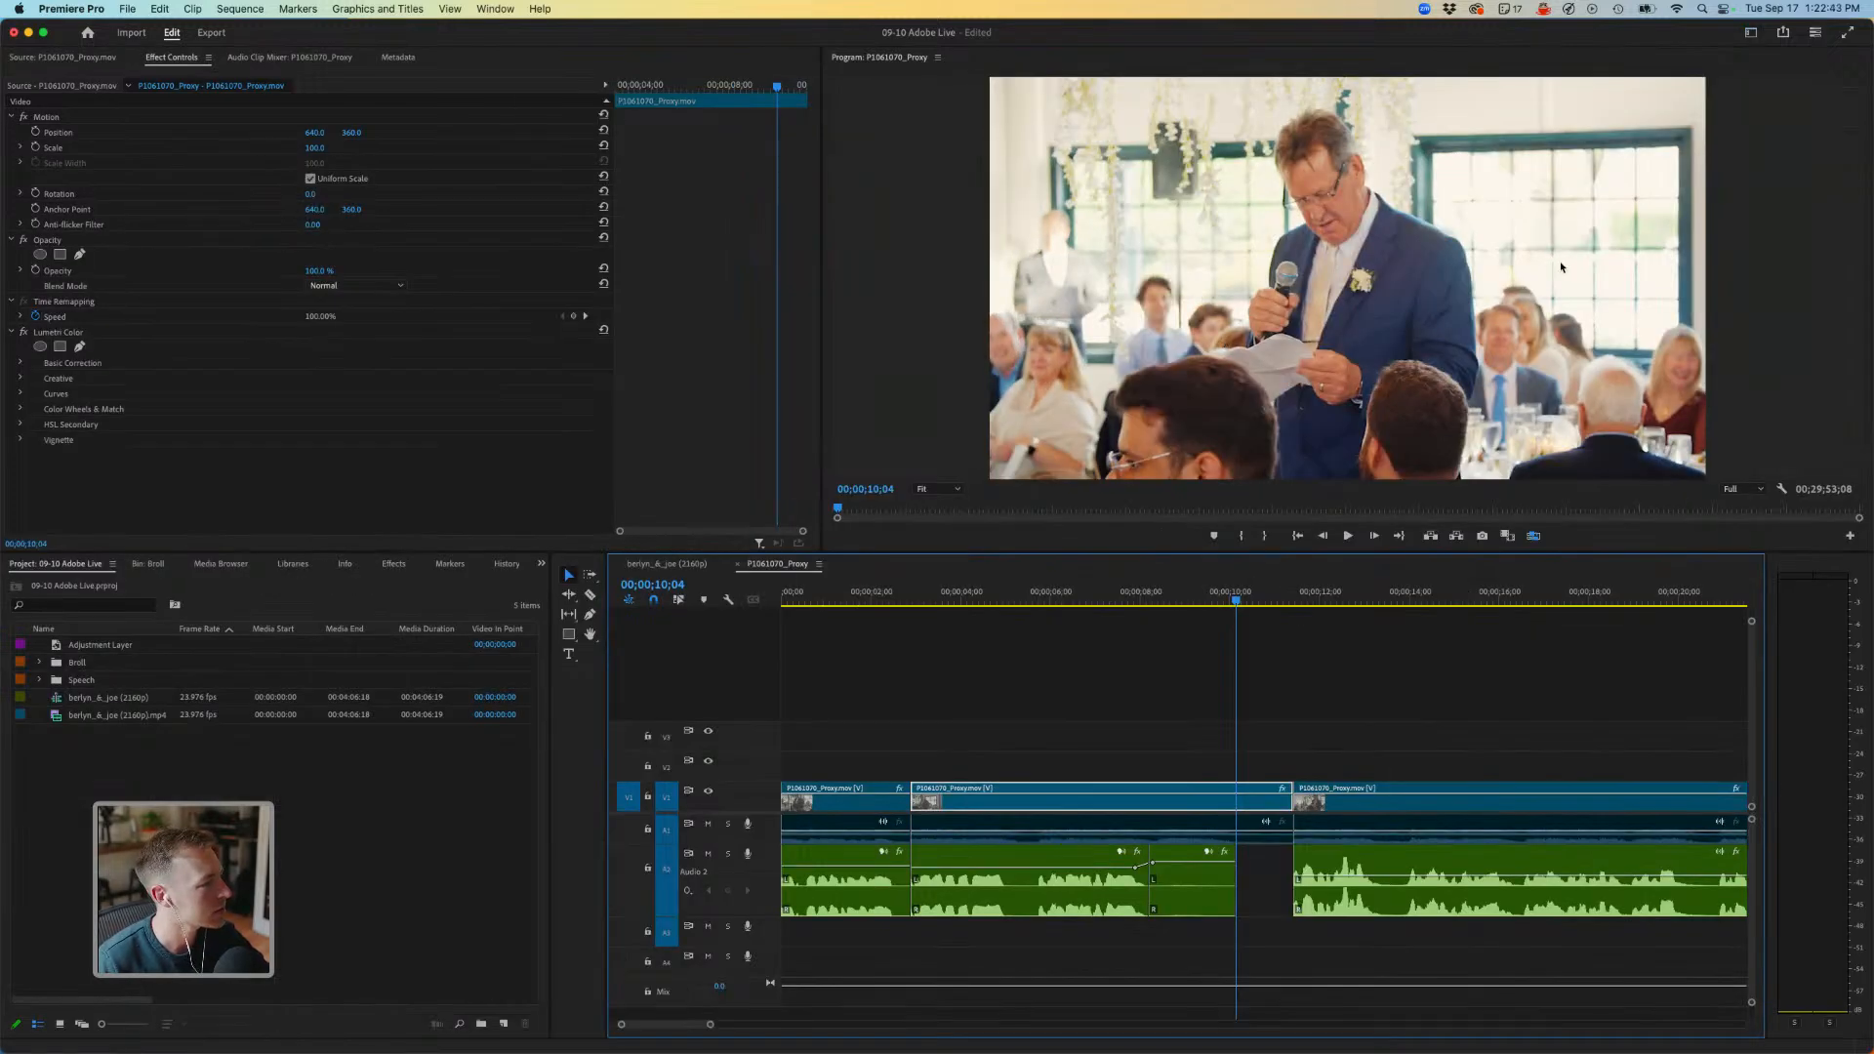
pyautogui.hotkey('shift', '7')
pyautogui.hotkey('shift', 'f')
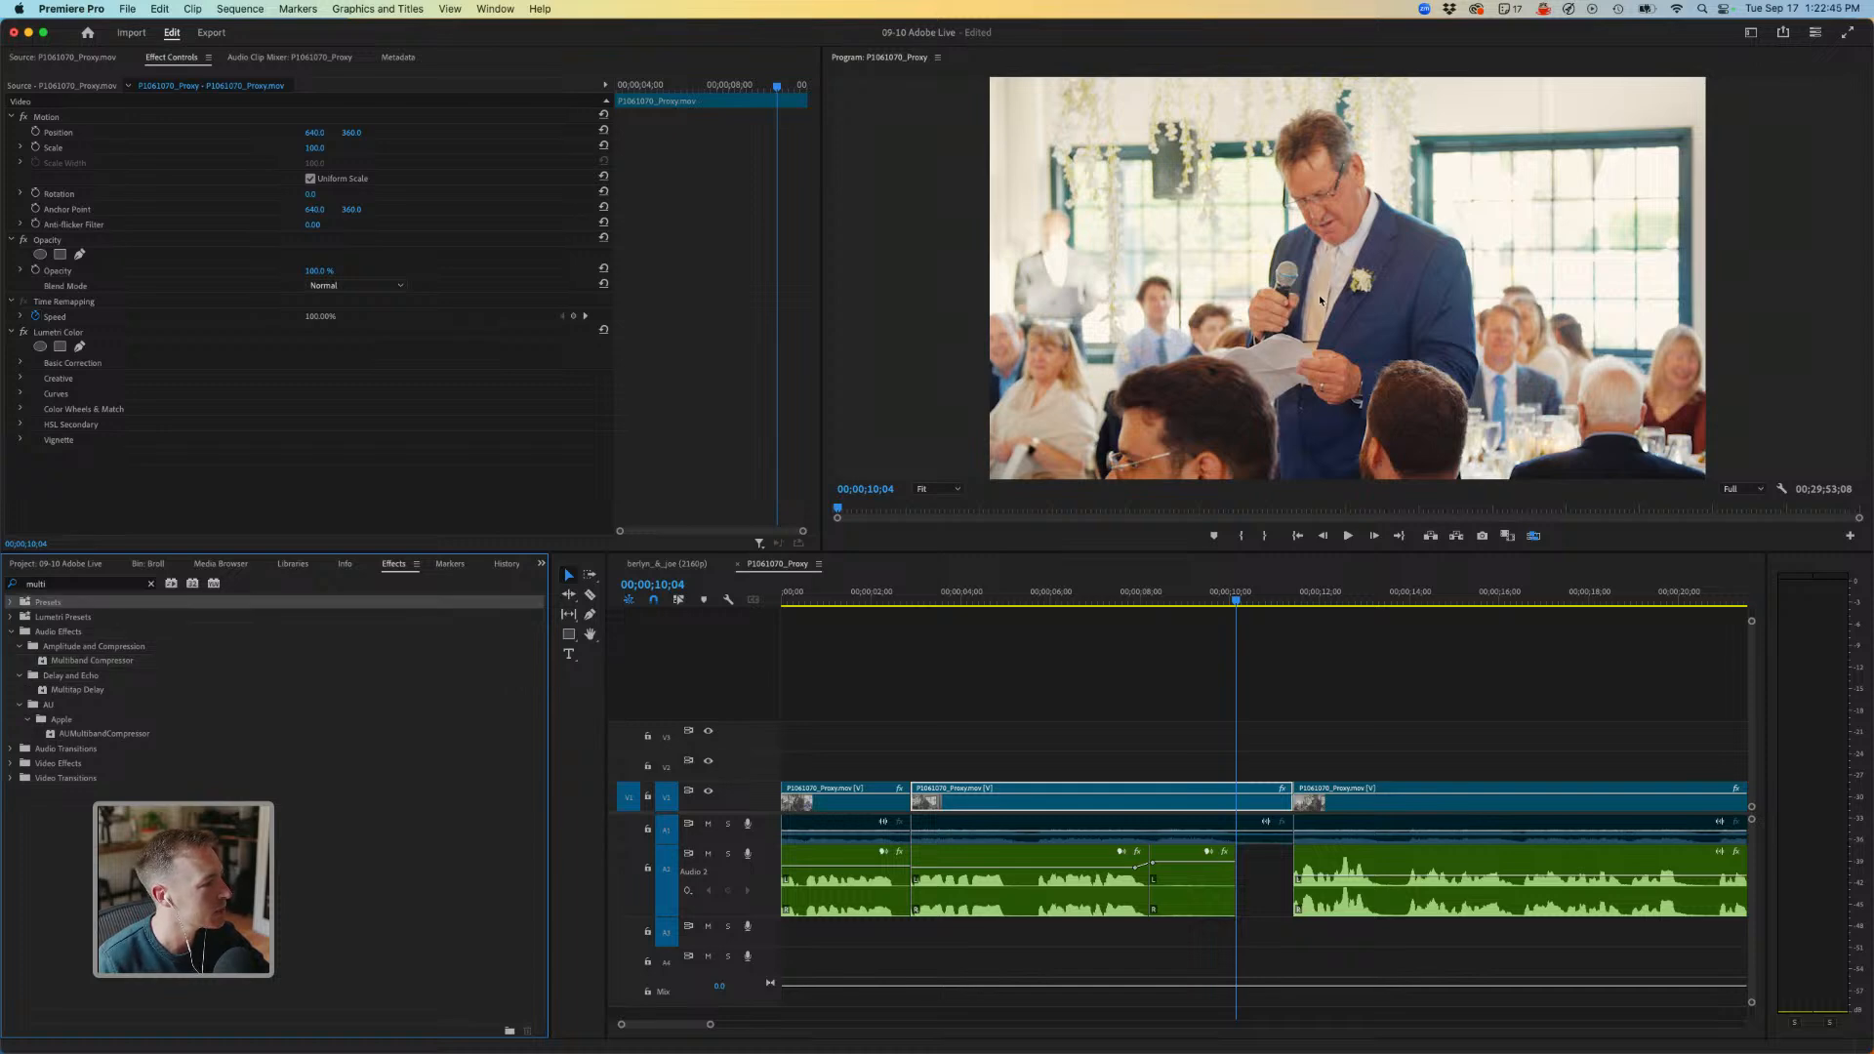
pyautogui.write('c')
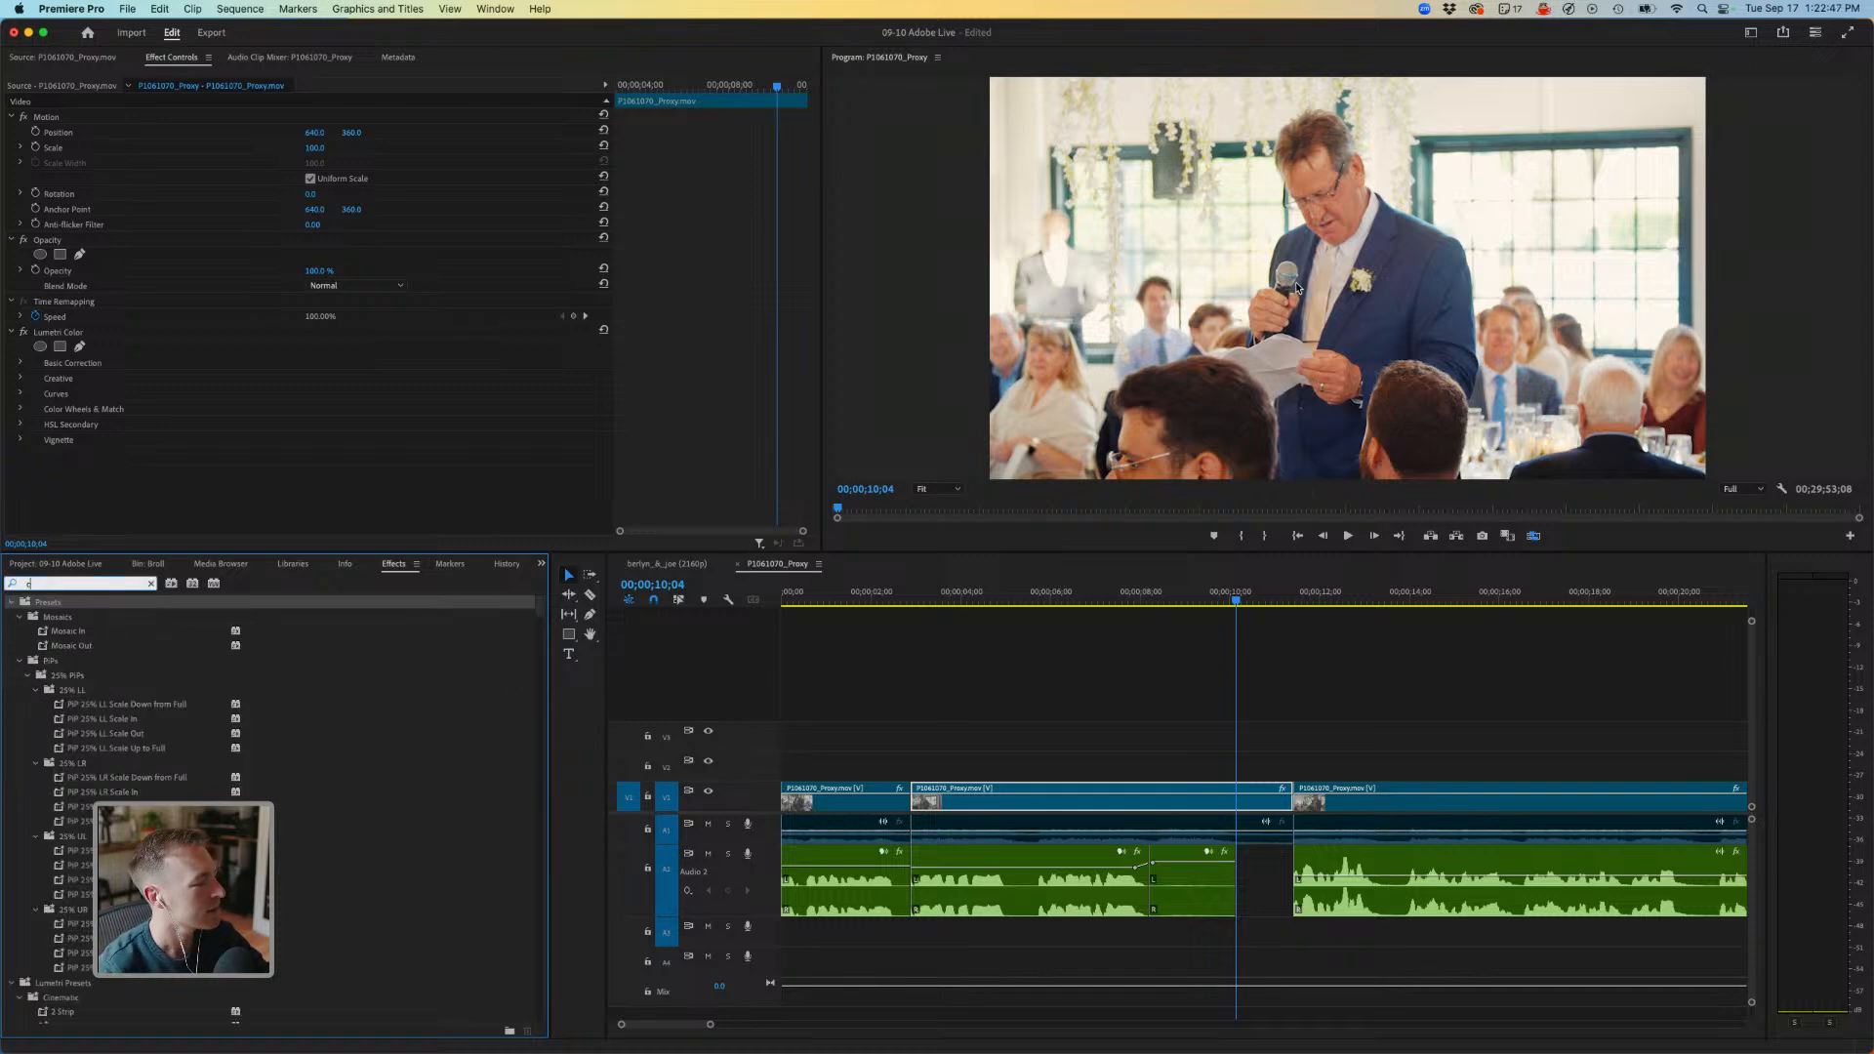
pyautogui.click(965, 797)
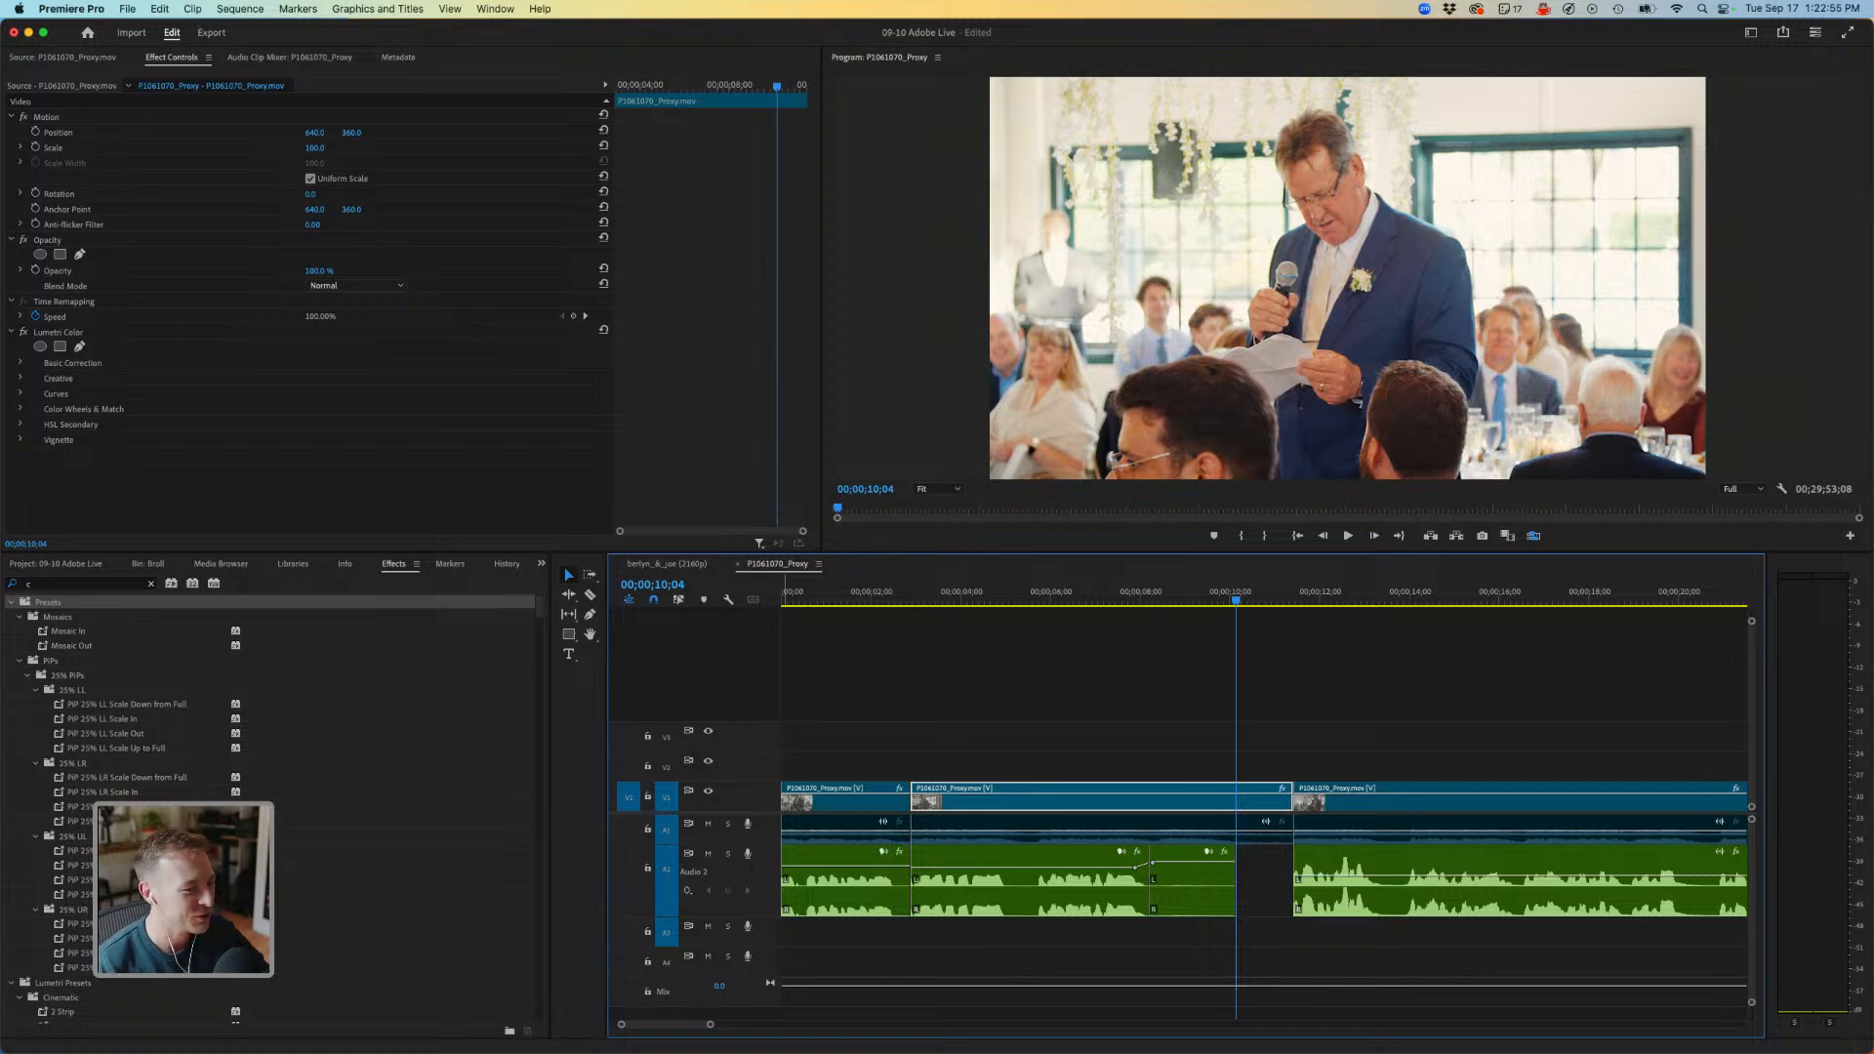
# Try a short audio crossfade over the first speech cut, play across it, and undo the transition.
pyautogui.click(855, 674)
pyautogui.click(859, 593)
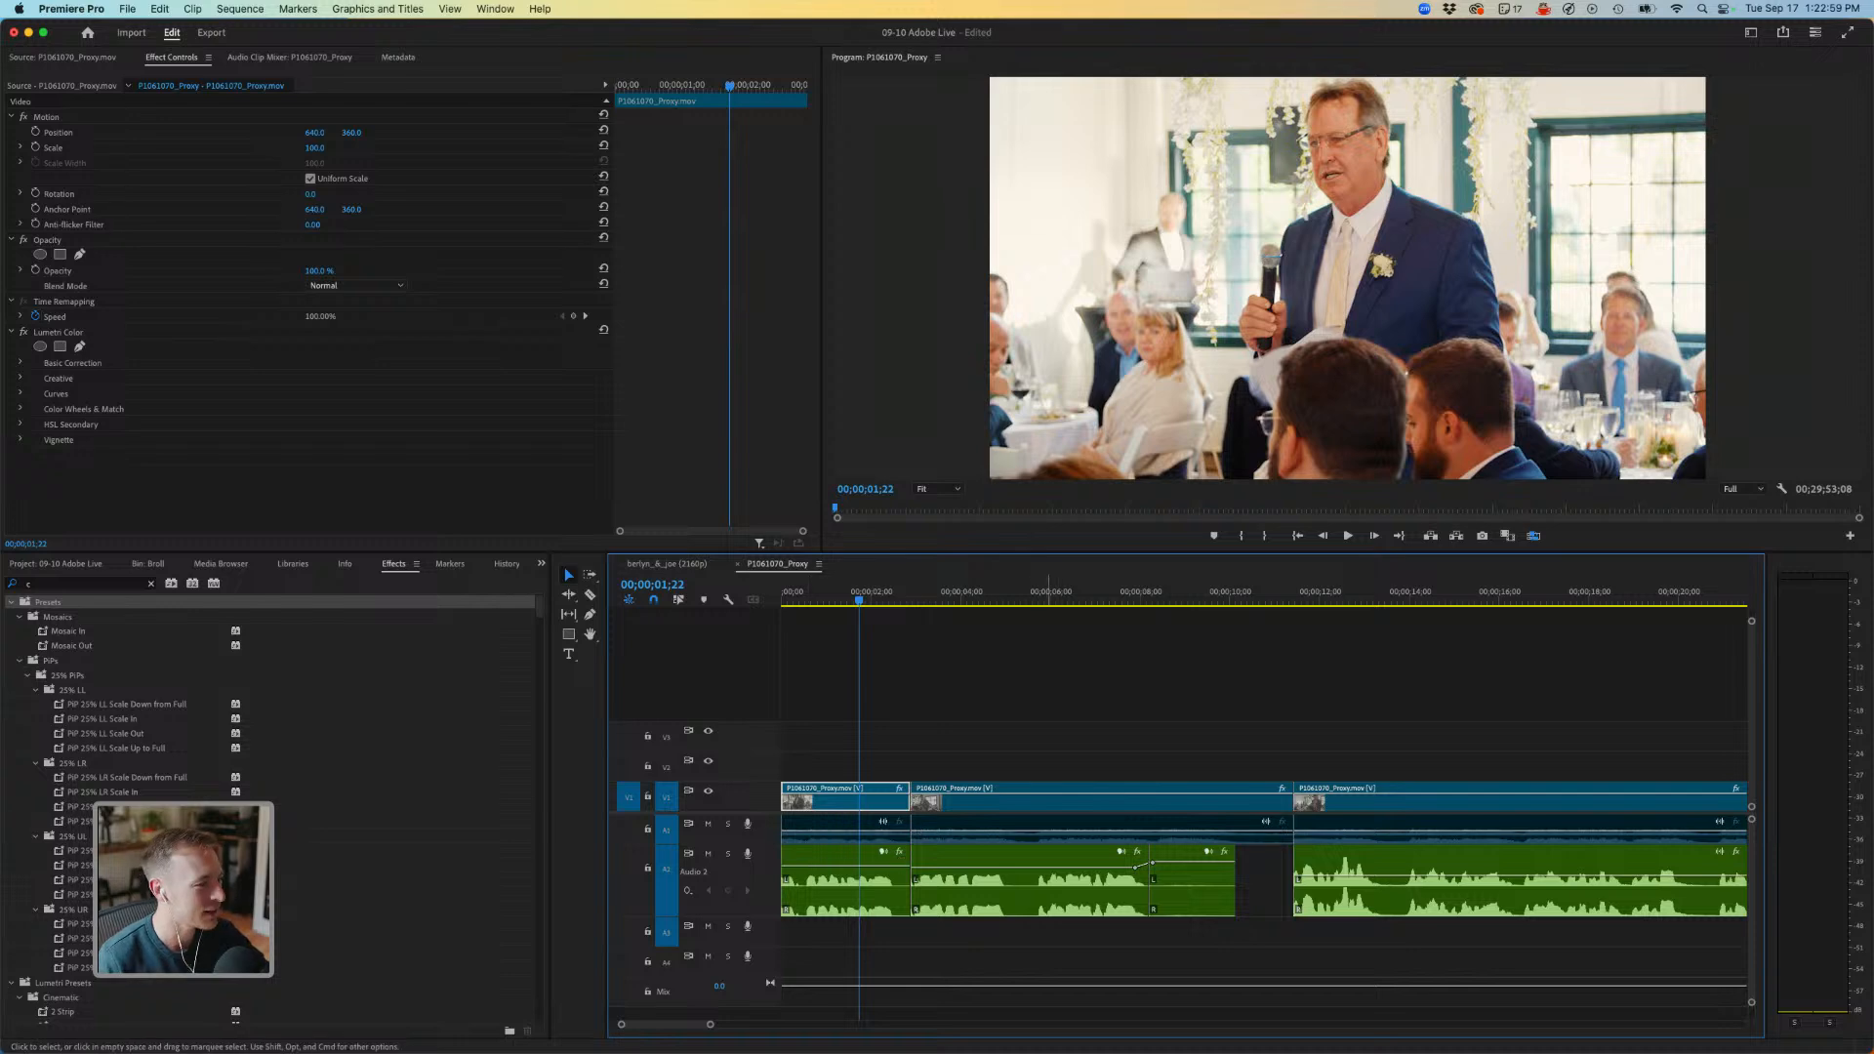
pyautogui.click(987, 674)
pyautogui.press('=')
pyautogui.press('=')
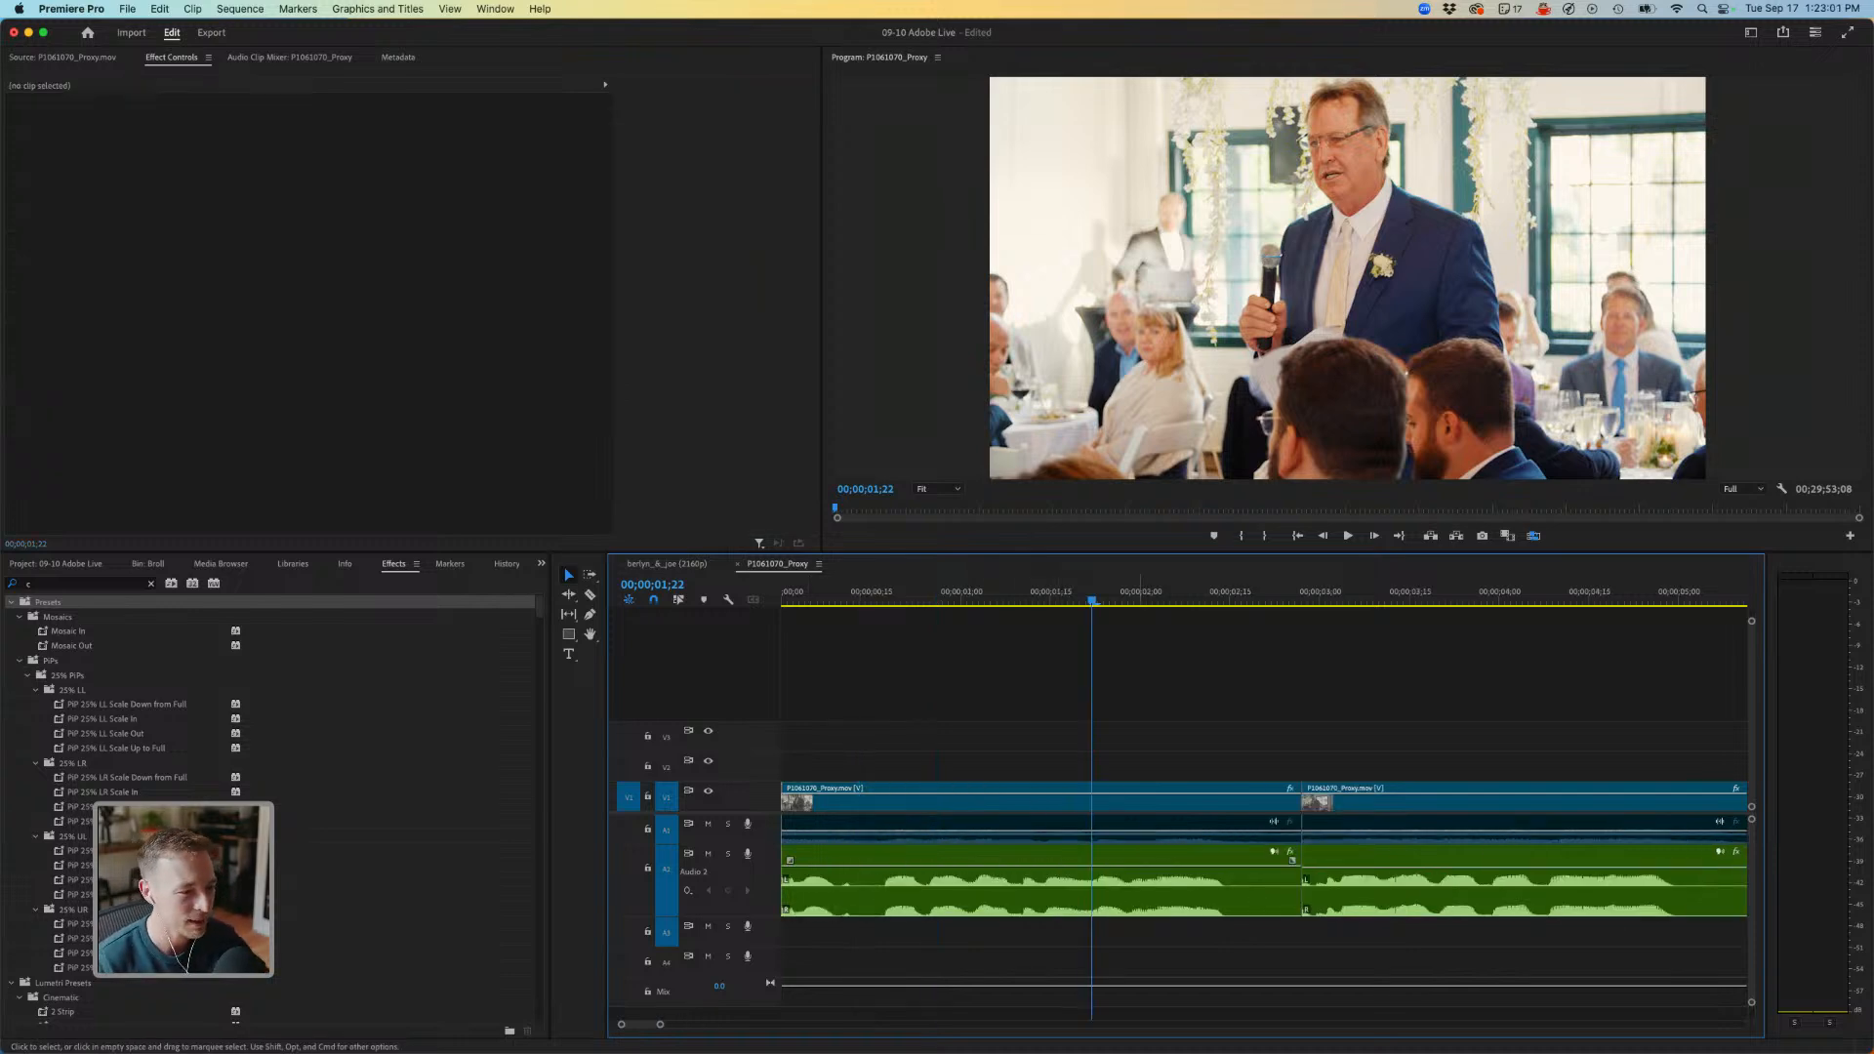
pyautogui.hscroll(1, 1076, 866)
pyautogui.moveTo(1270, 860); pyautogui.dragTo(1252, 861)
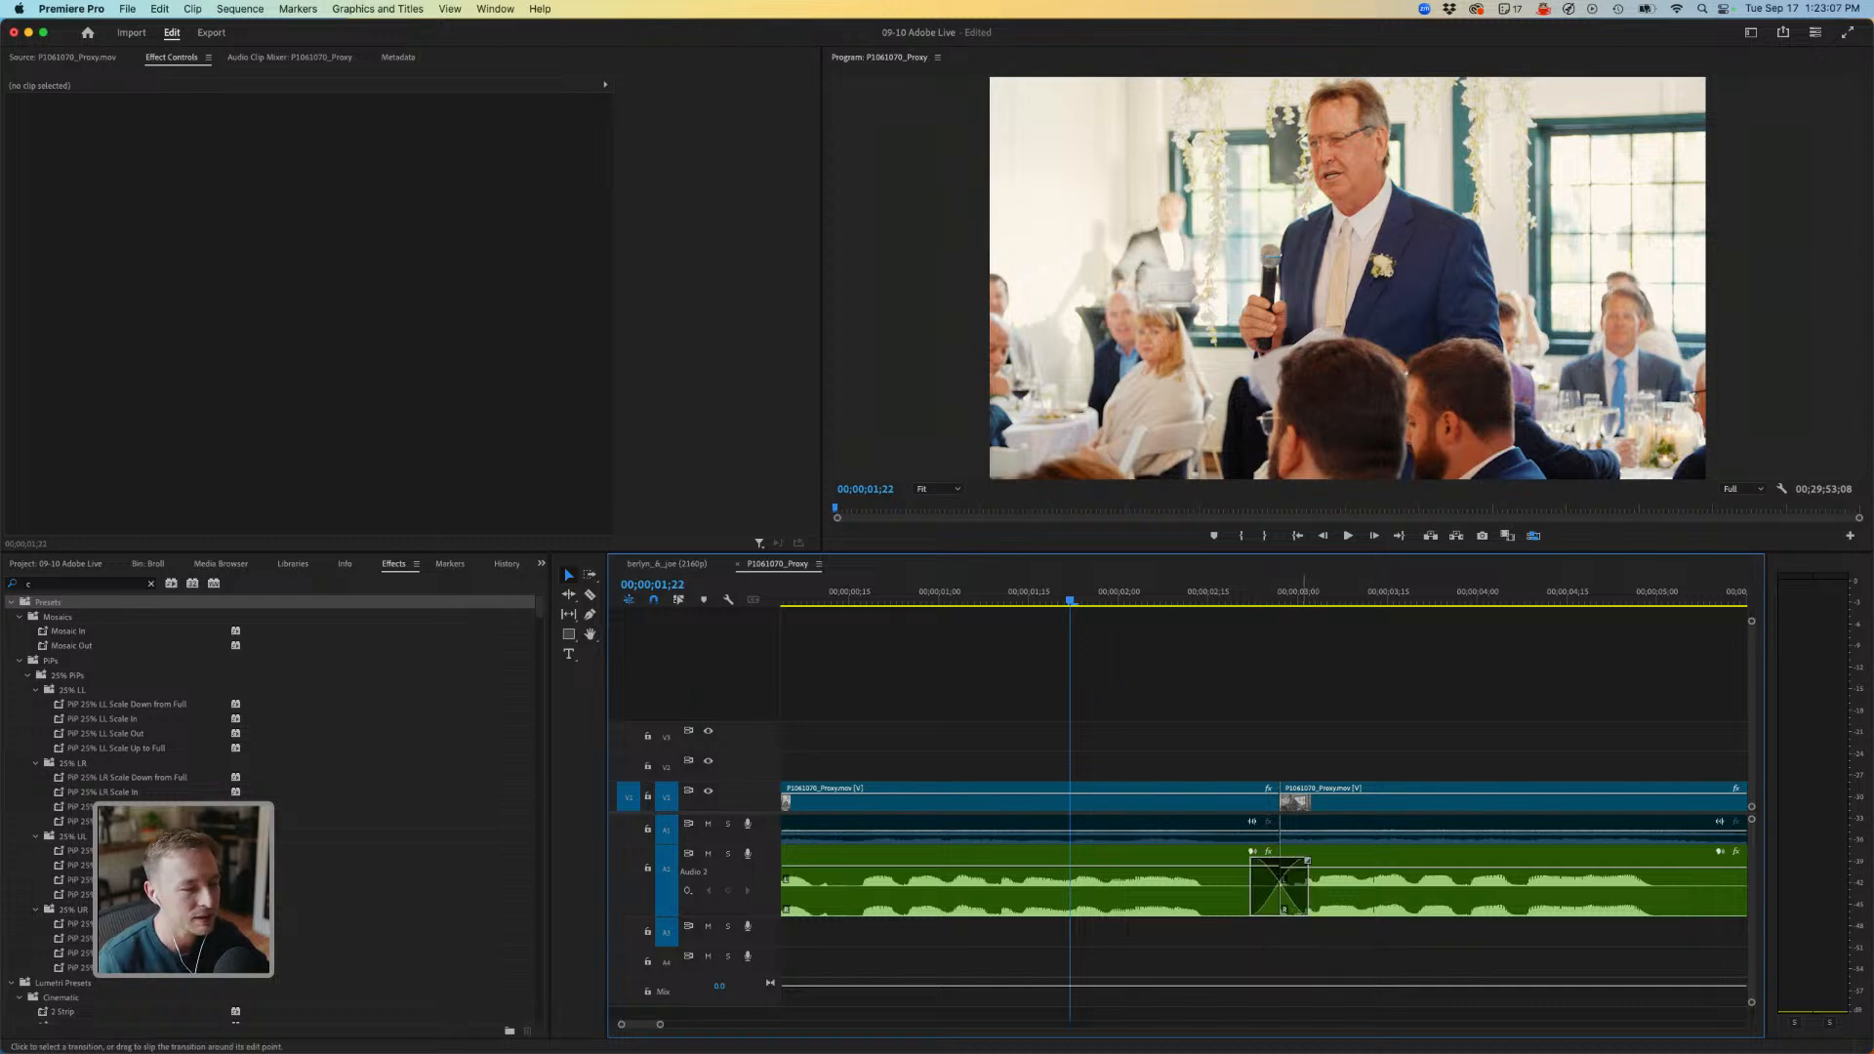
pyautogui.hscroll(3, 1143, 812)
pyautogui.press('space')
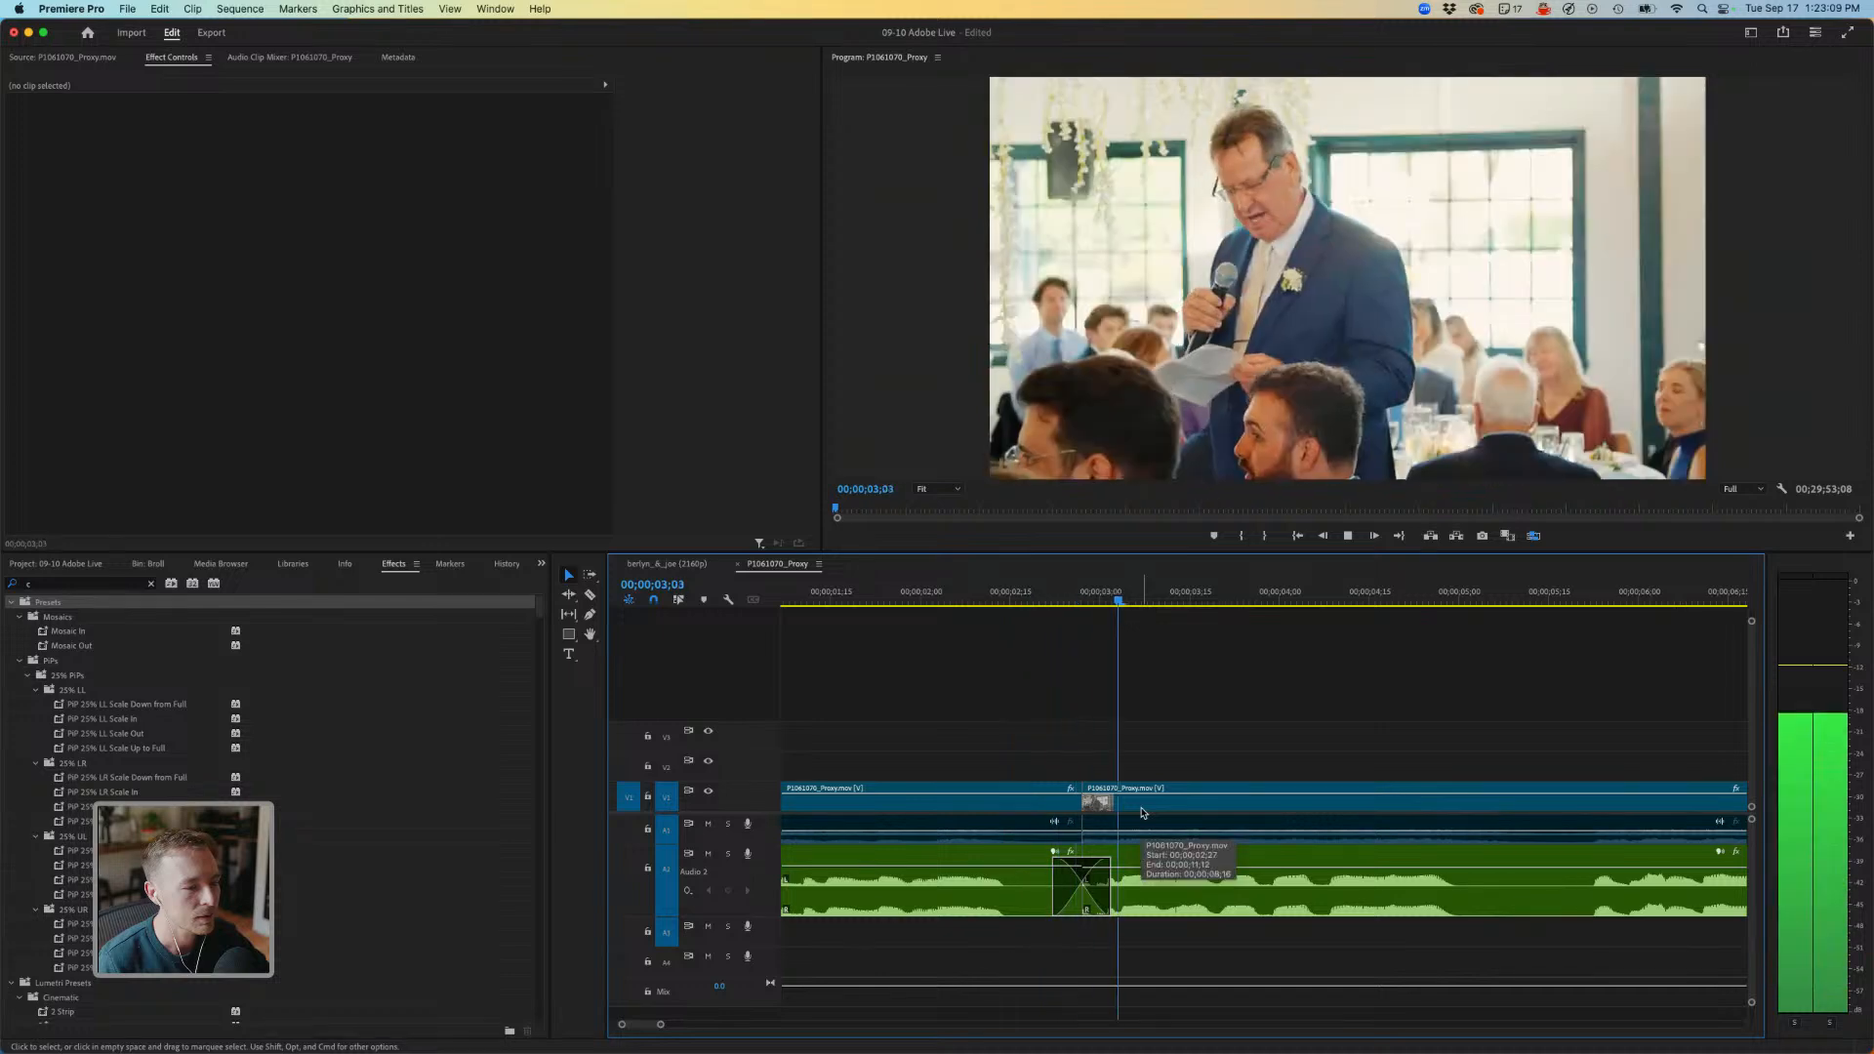
pyautogui.press('space')
pyautogui.press('super+z')
# Trim the first speech clip to end at about 00;00;02;19 and move the following clips up to close the gap.
pyautogui.moveTo(981, 714); pyautogui.dragTo(1009, 947)
pyautogui.moveTo(1078, 804); pyautogui.dragTo(1031, 804)
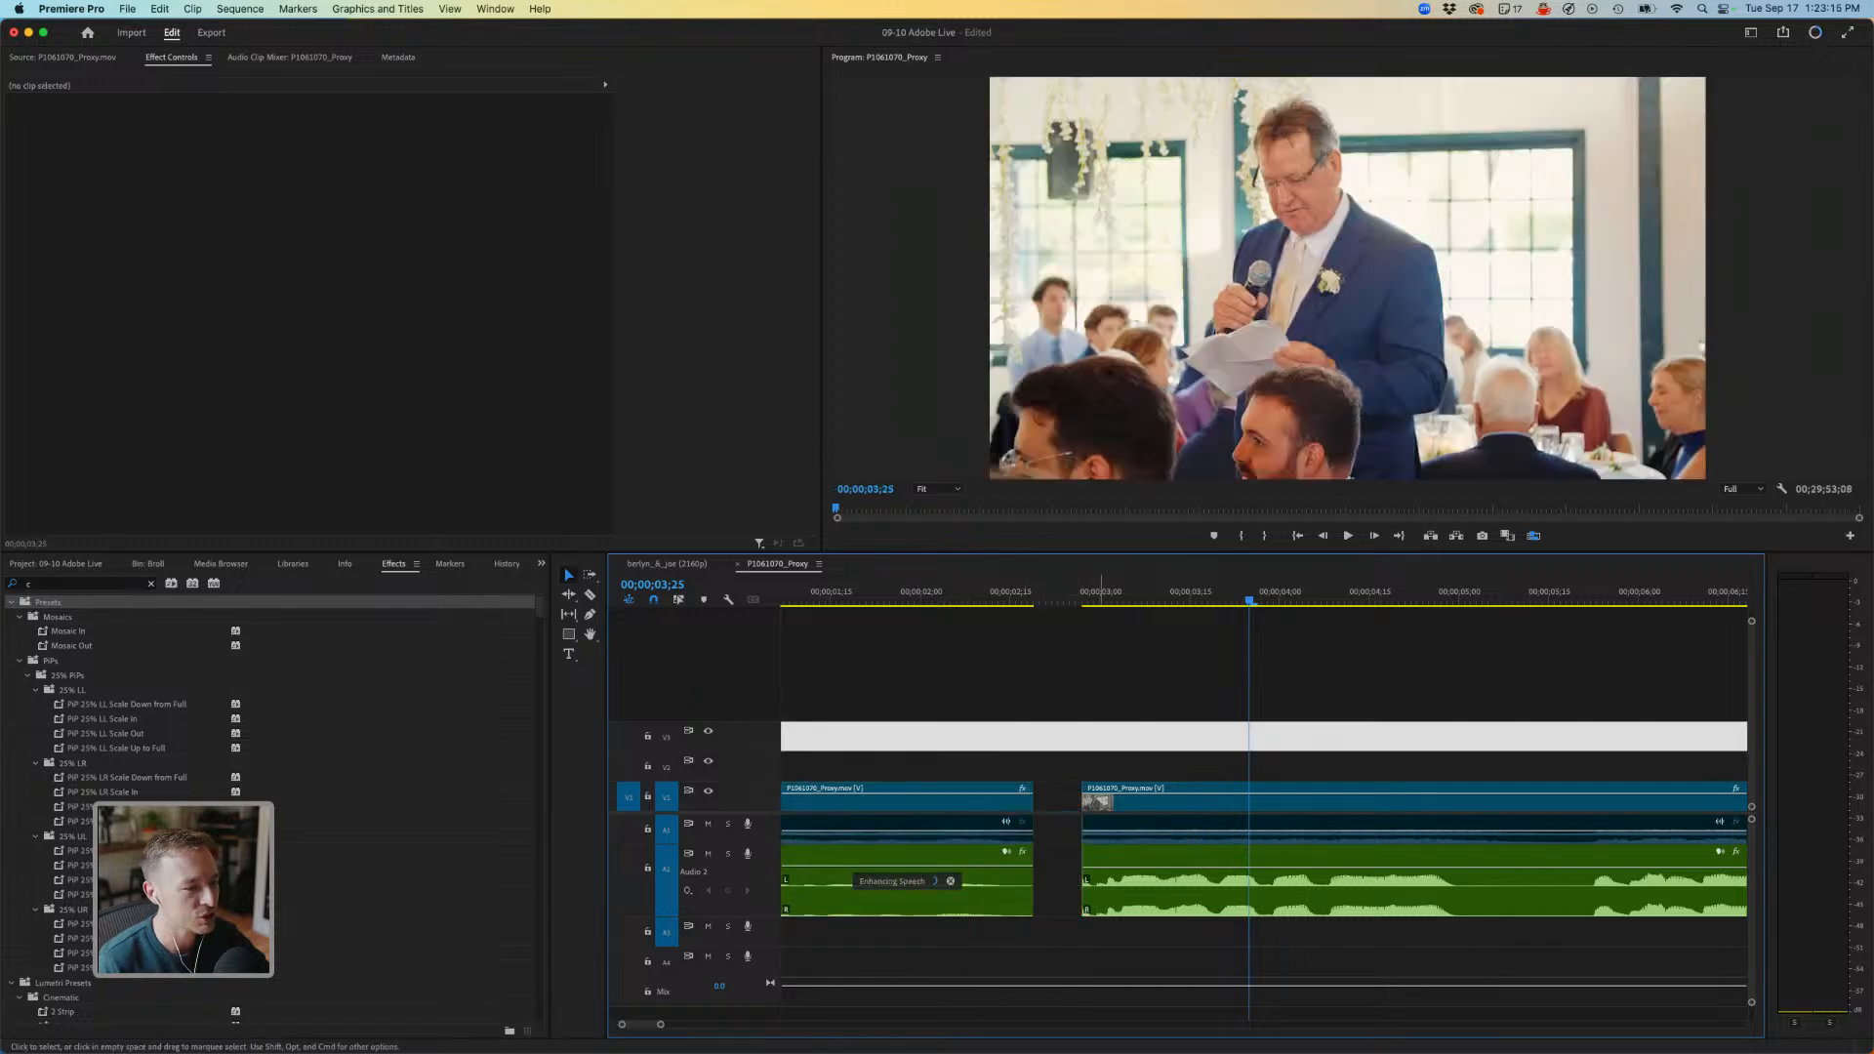
pyautogui.moveTo(1116, 705); pyautogui.dragTo(1110, 927)
pyautogui.moveTo(1109, 803); pyautogui.dragTo(1060, 803)
pyautogui.click(1031, 693)
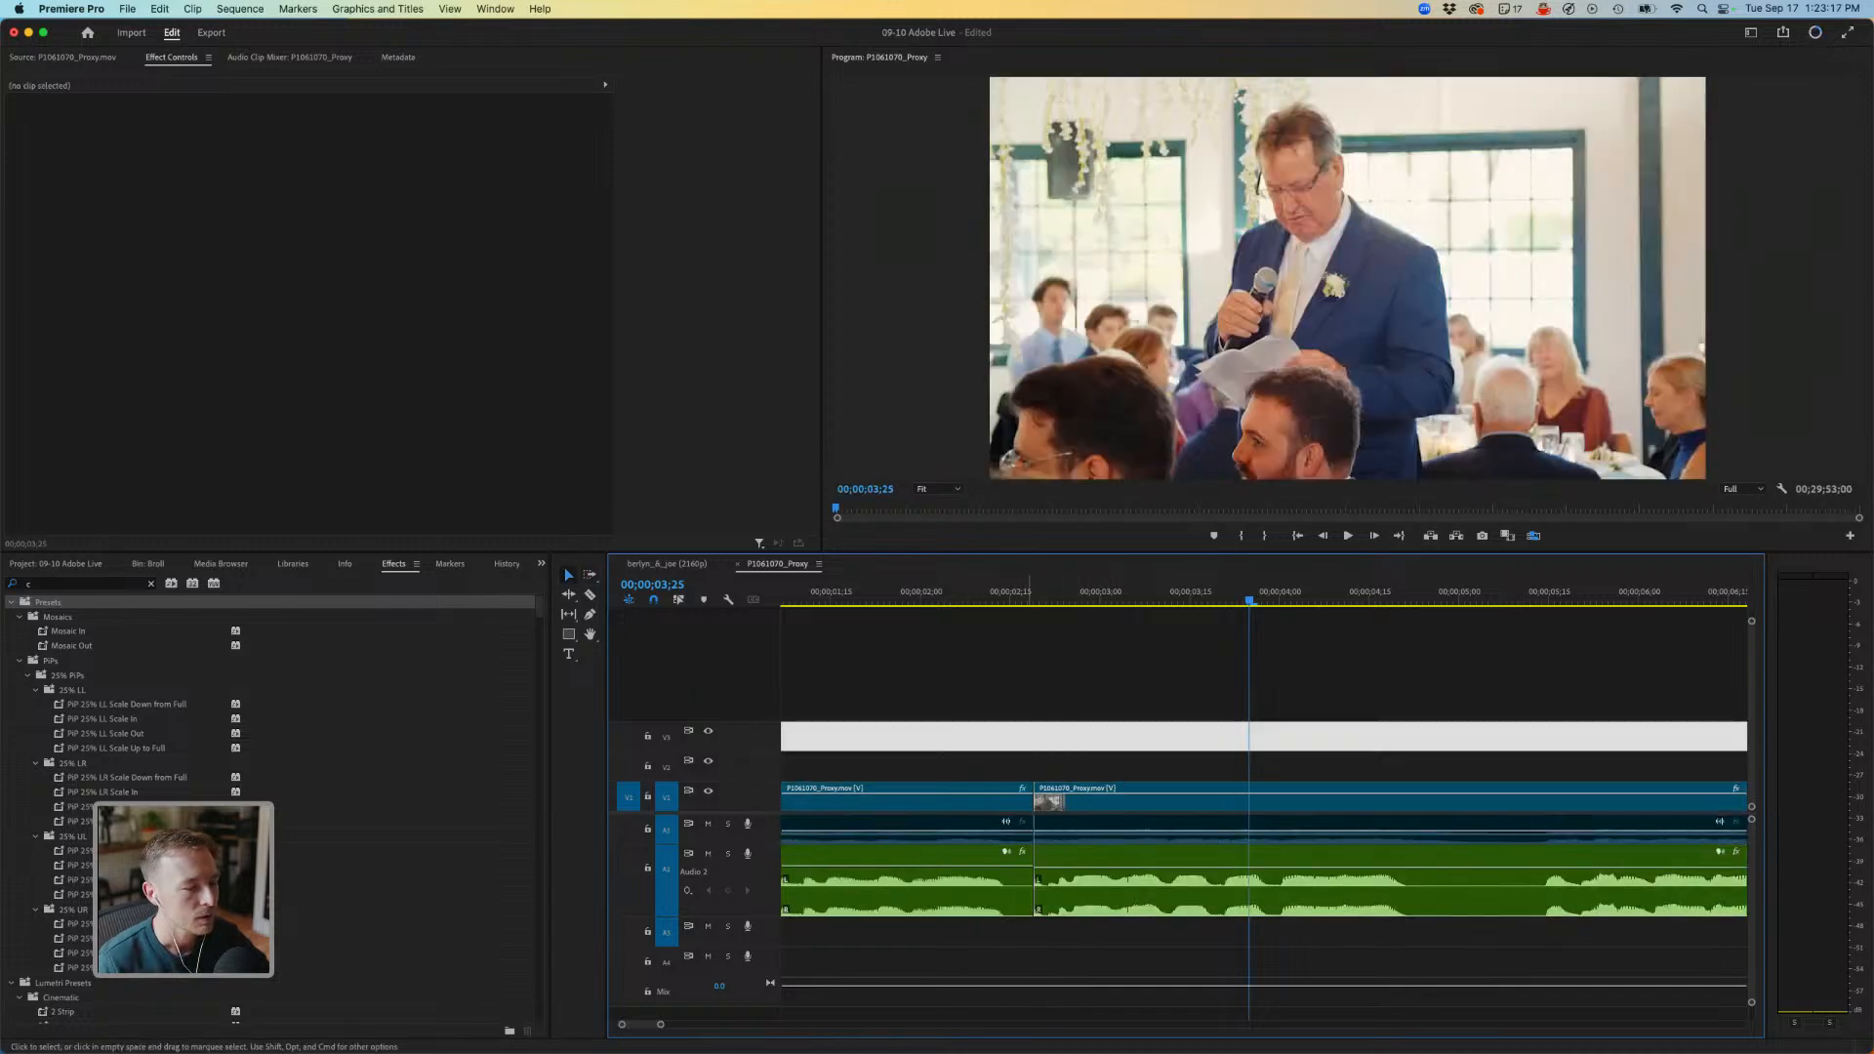
# Tighten the first audio cut to about 00;00;02;15 and extend the first clip's picture over it to about 00;00;02;28.
pyautogui.press('a')
pyautogui.click(1075, 803)
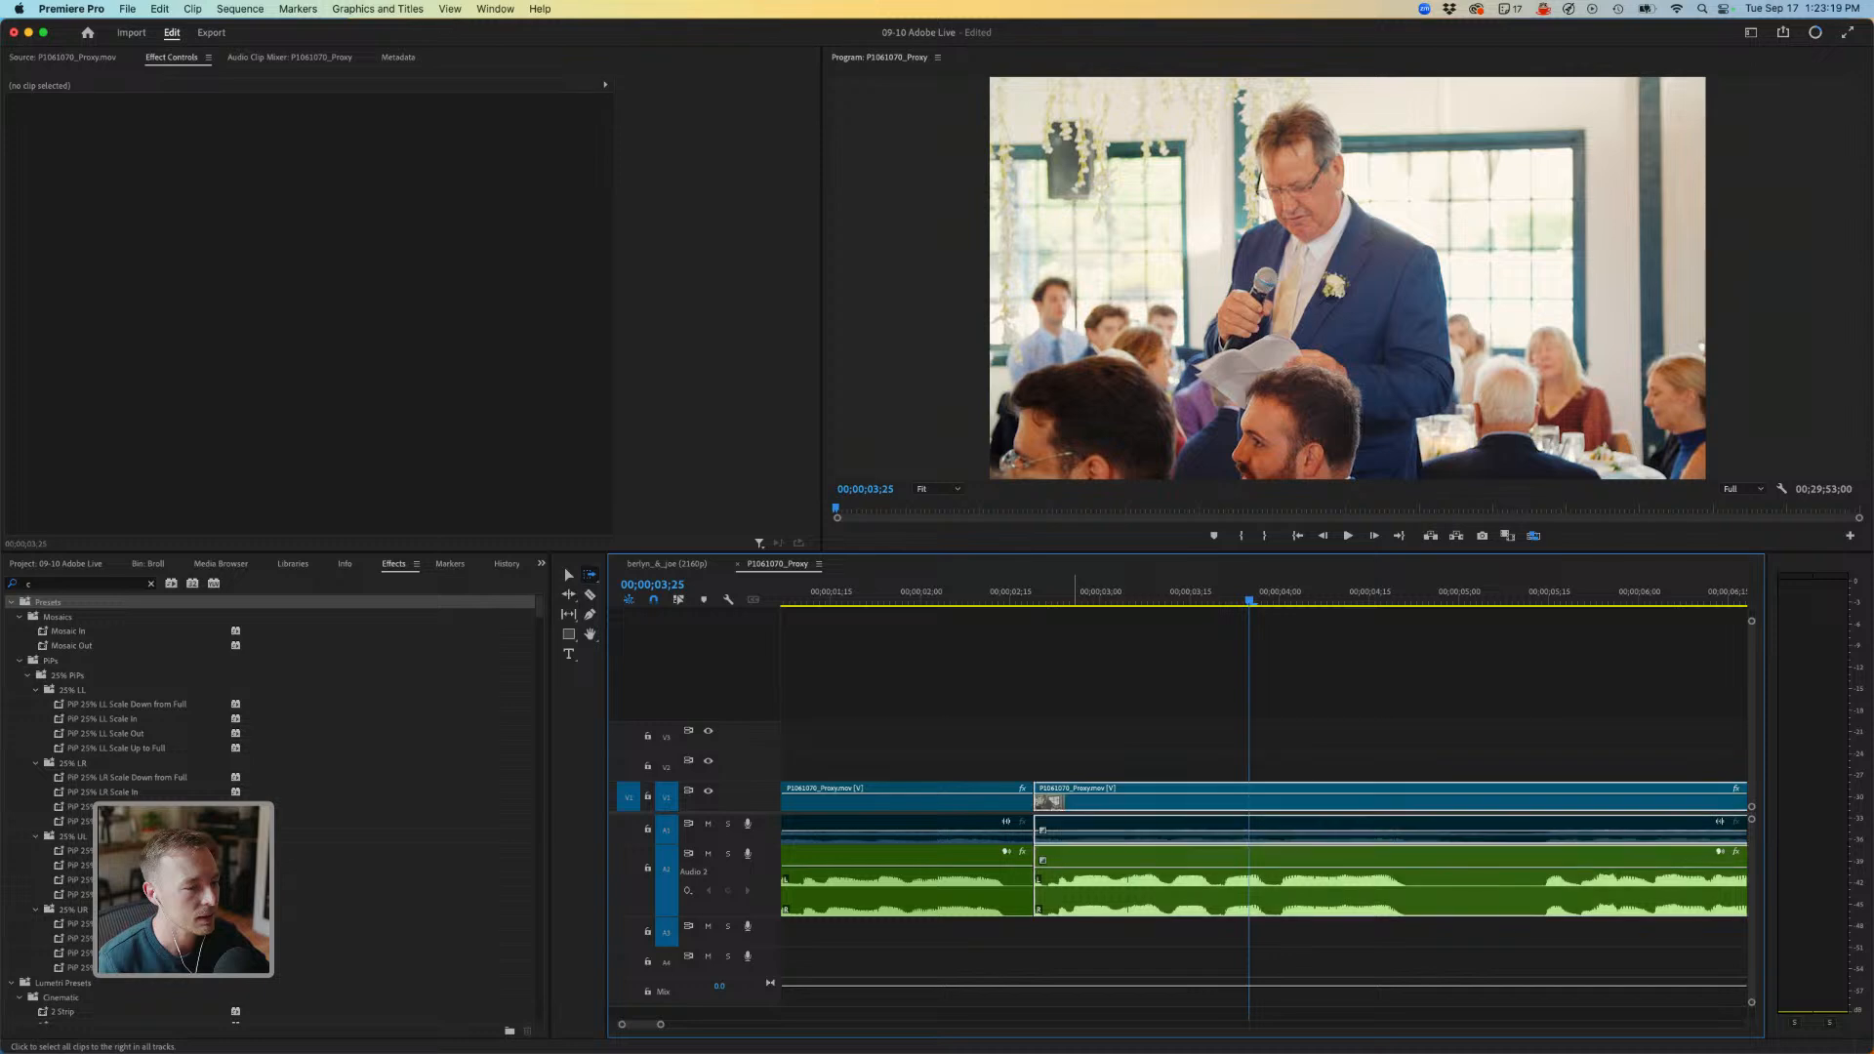
pyautogui.moveTo(1075, 803)
pyautogui.mouseDown()
pyautogui.moveTo(1053, 806)
pyautogui.moveTo(1087, 800)
pyautogui.mouseUp()
pyautogui.press('v')
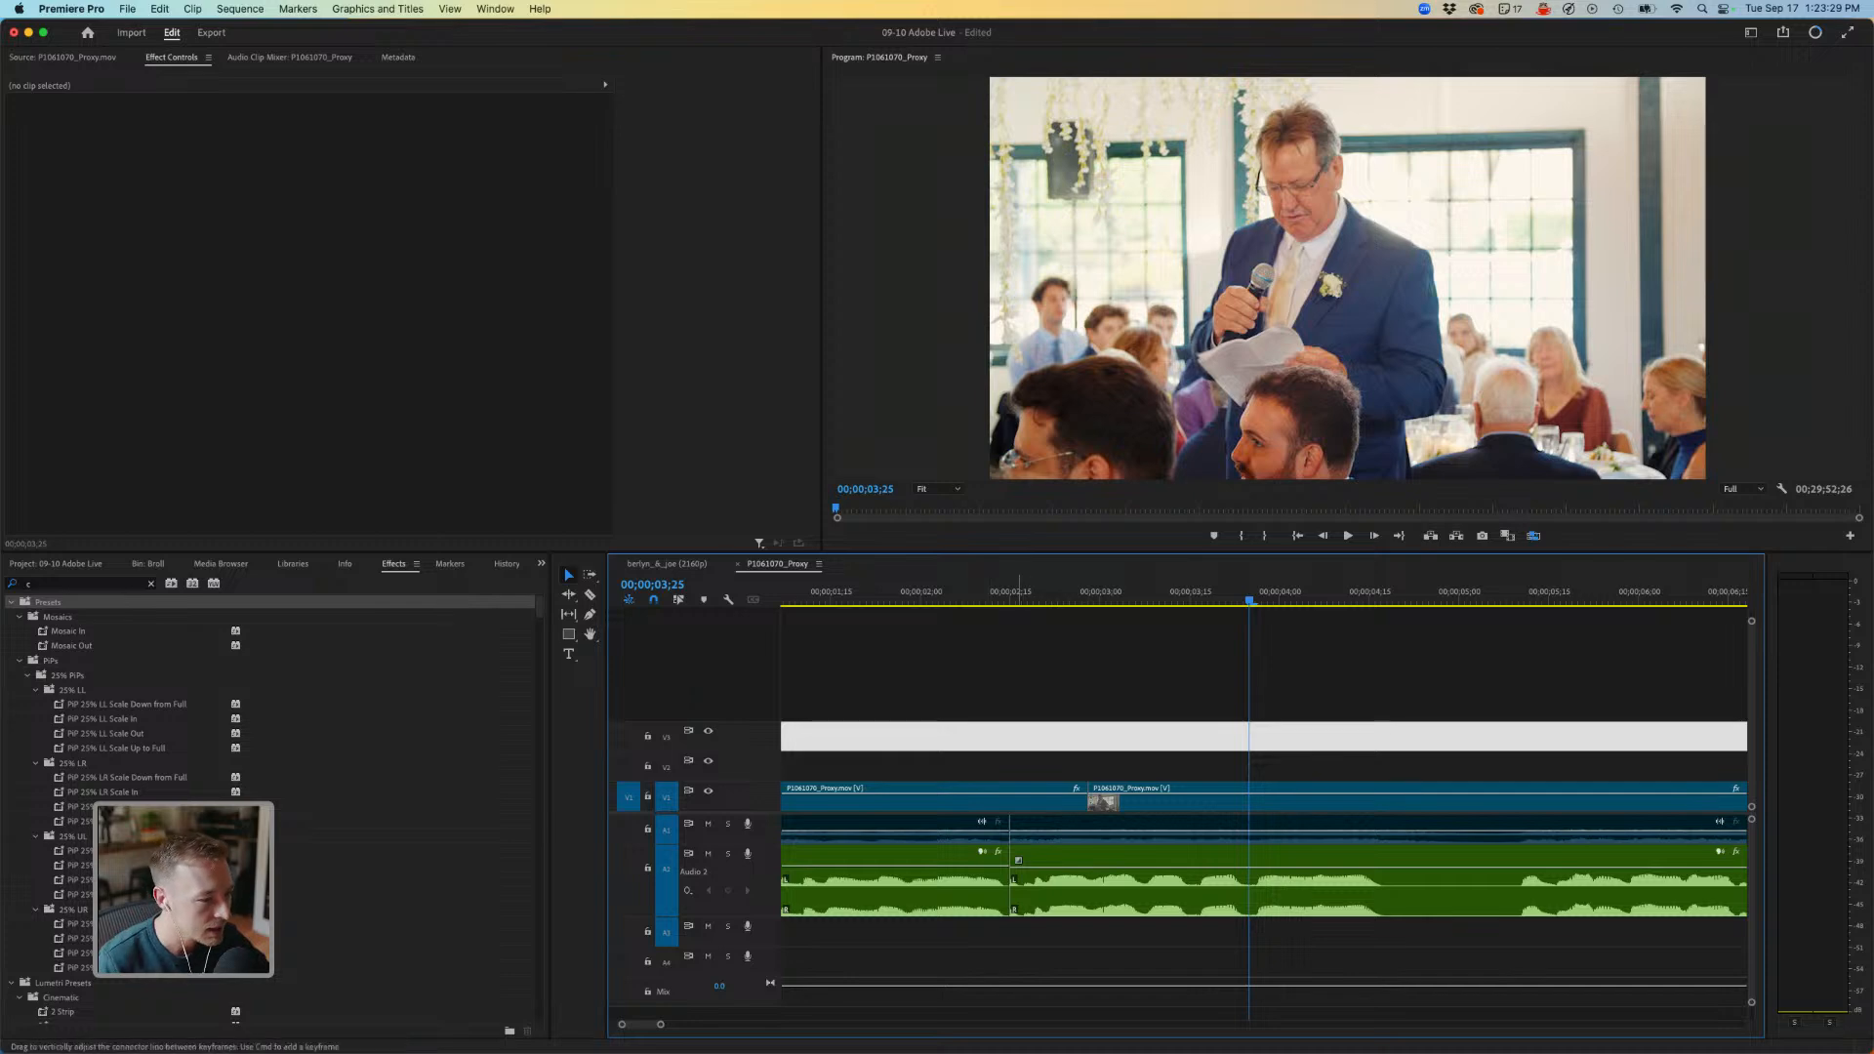
# Add a short crossfade over the speech audio cut at 00;00;02;15 and play across it.
pyautogui.moveTo(1018, 860); pyautogui.dragTo(1039, 860)
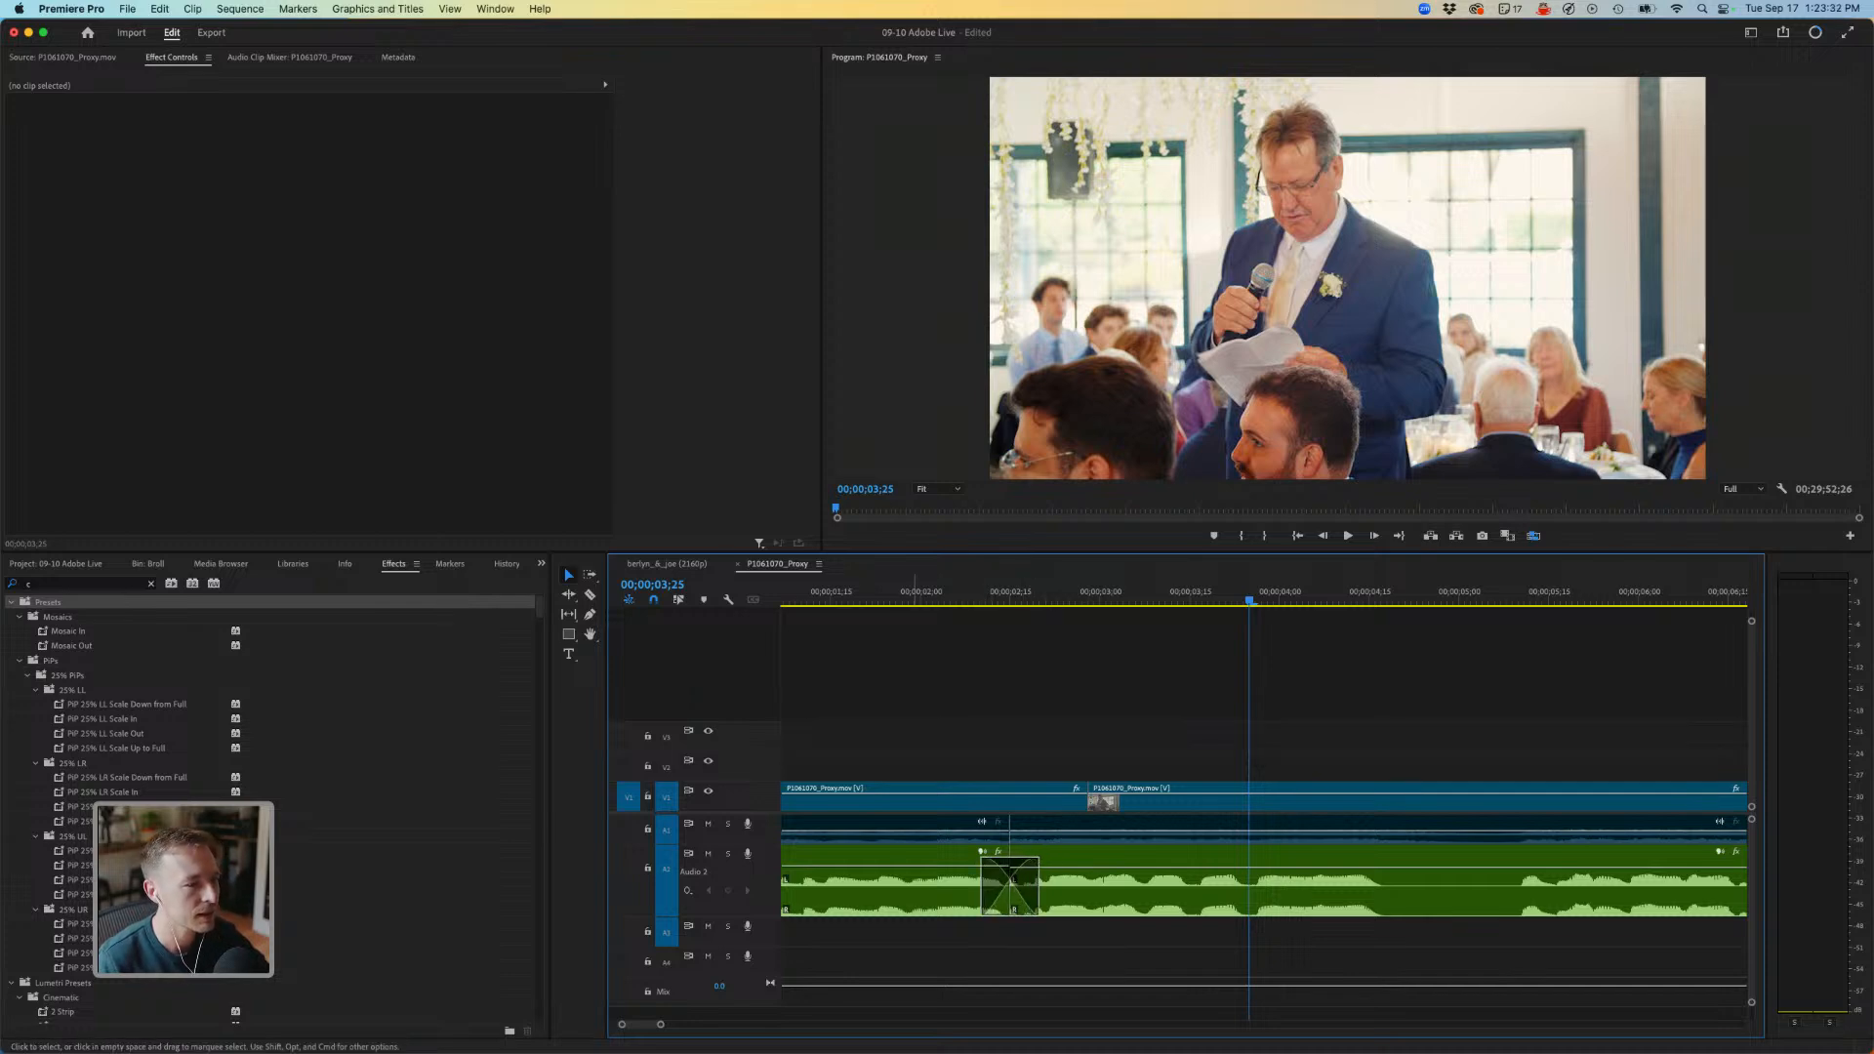
pyautogui.click(887, 606)
pyautogui.press('space')
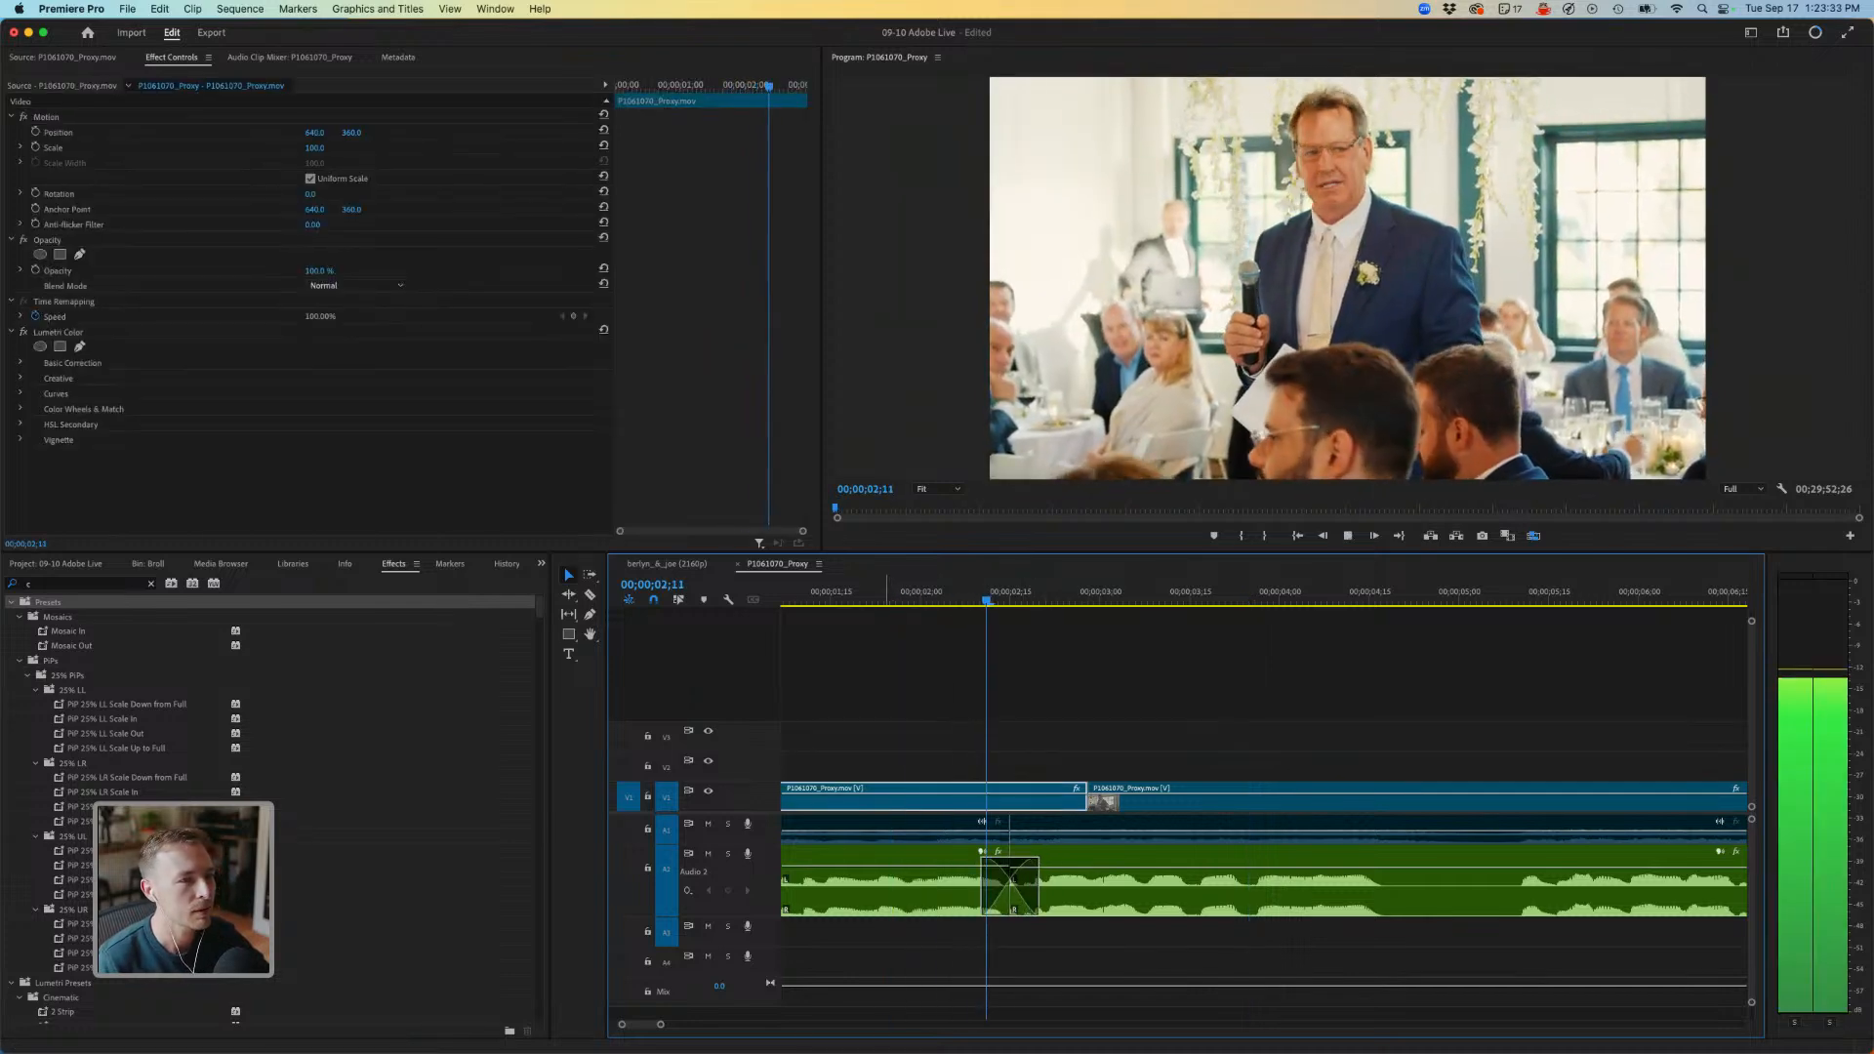
pyautogui.press('space')
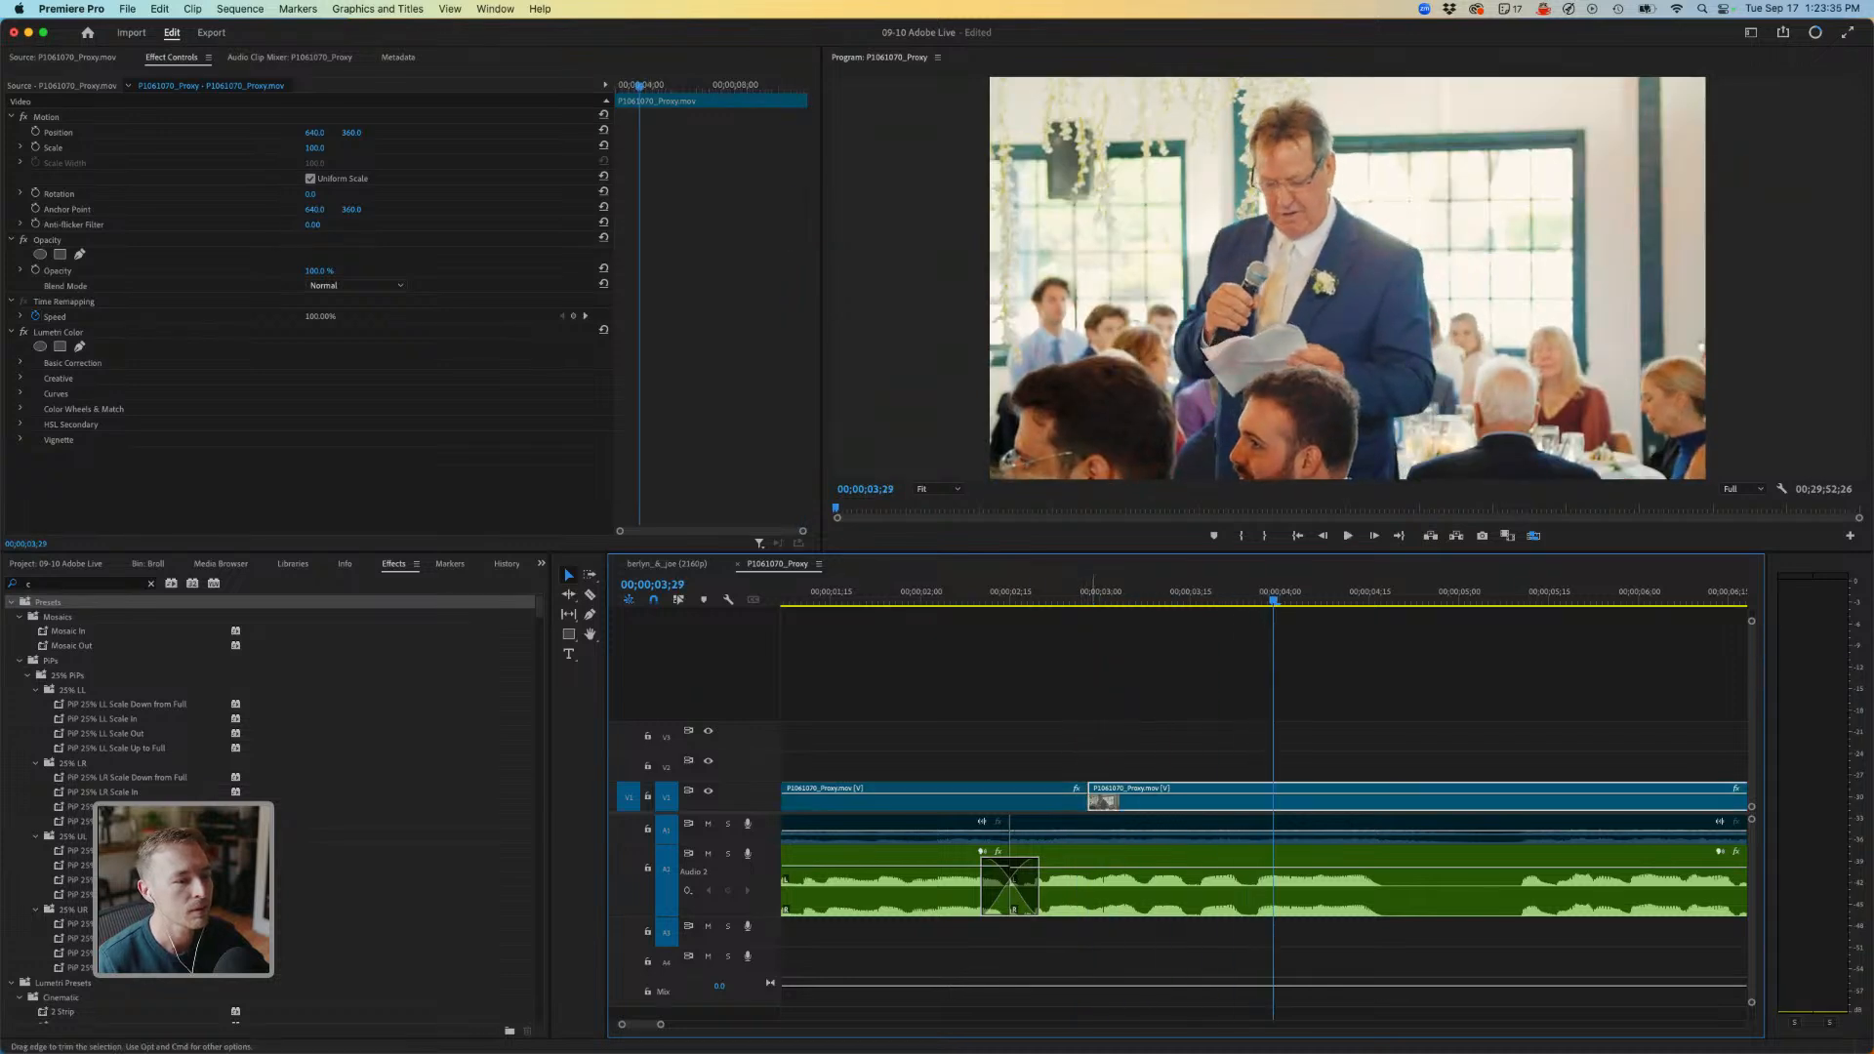
# Roll the first video cut slightly further to about 00;00;03;00 and play back the transition.
pyautogui.moveTo(1086, 796); pyautogui.dragTo(1104, 796)
pyautogui.click(887, 605)
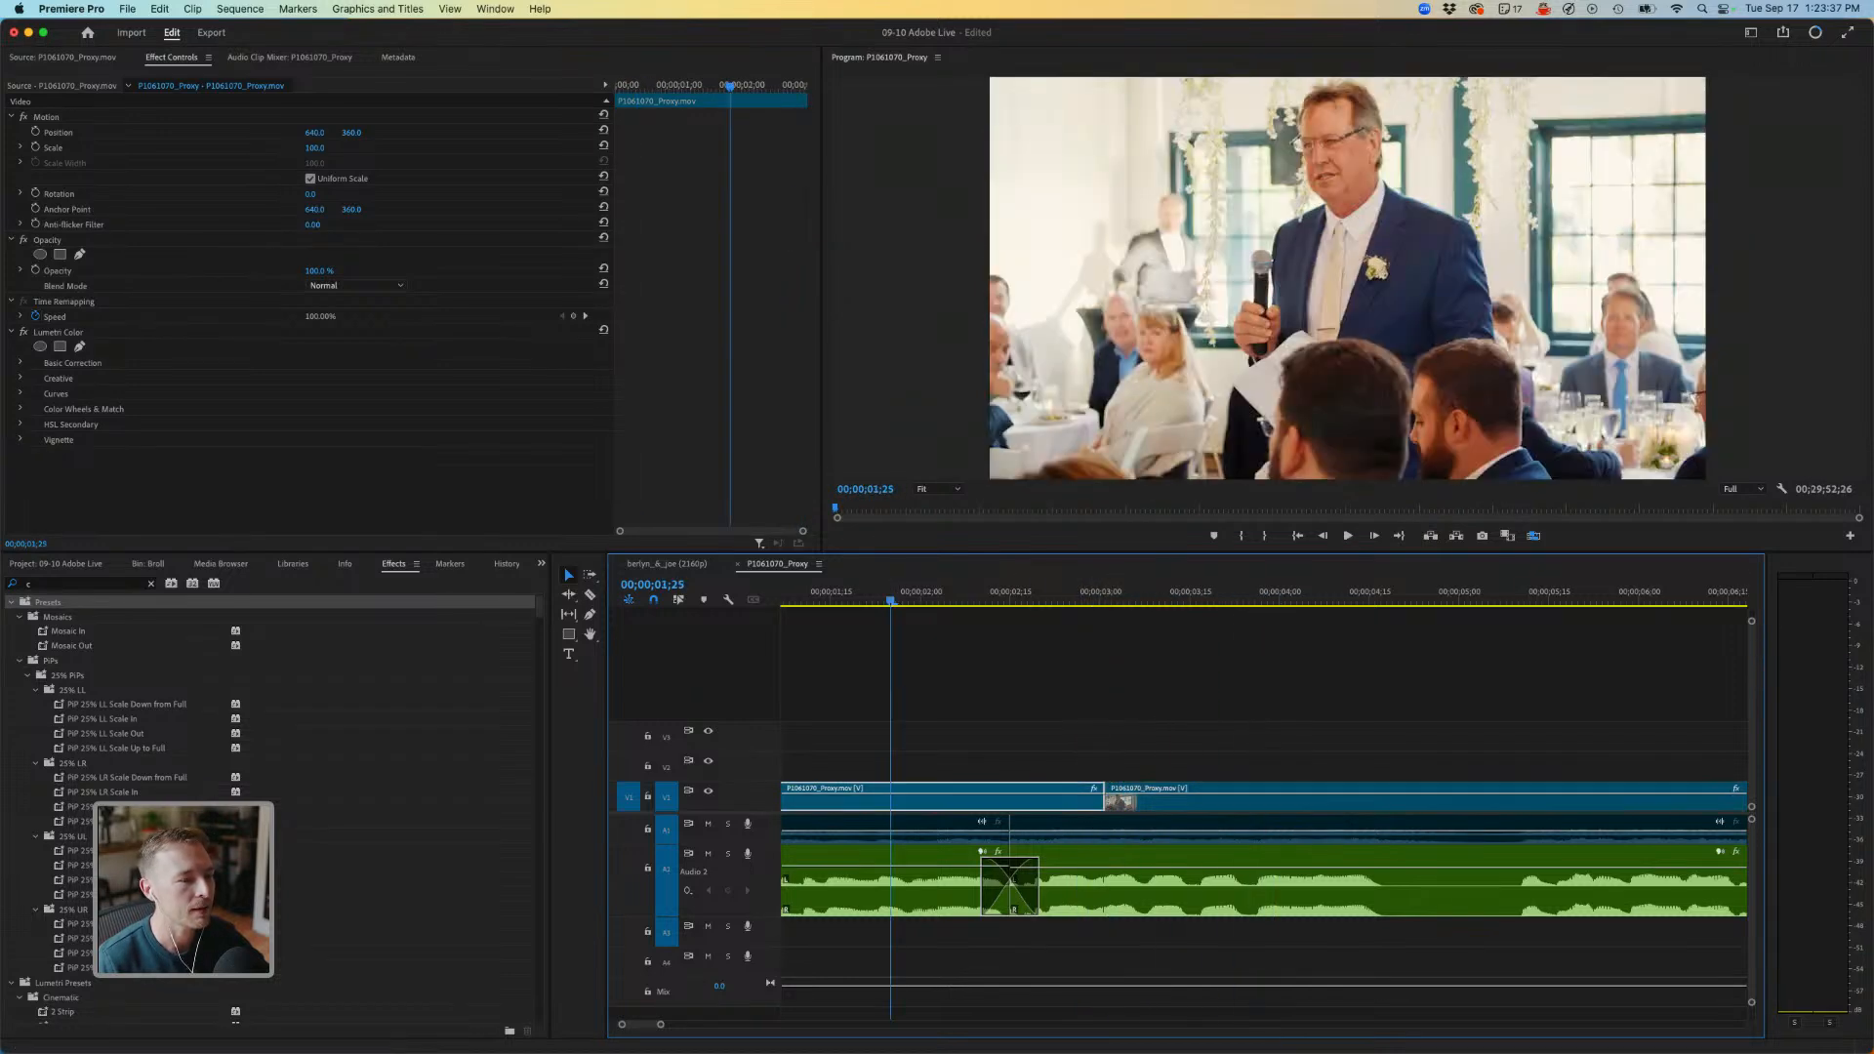
pyautogui.press('space')
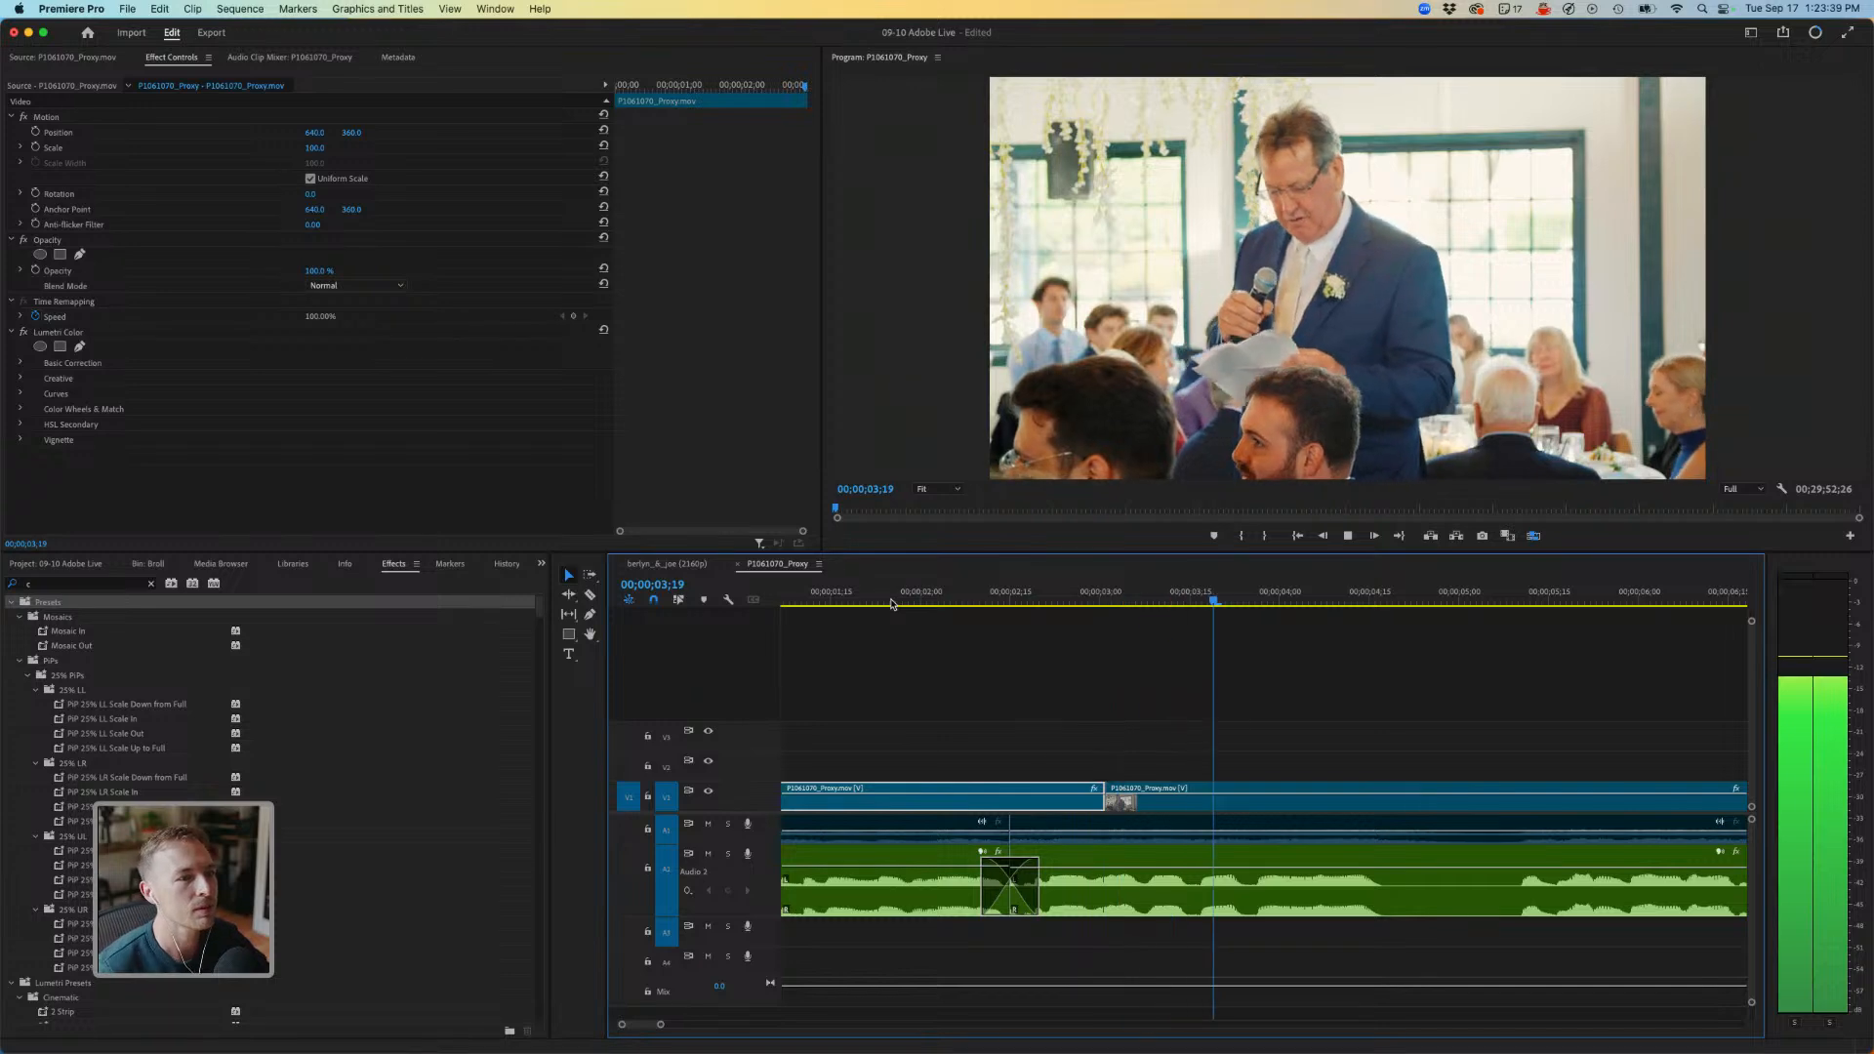
pyautogui.press('space')
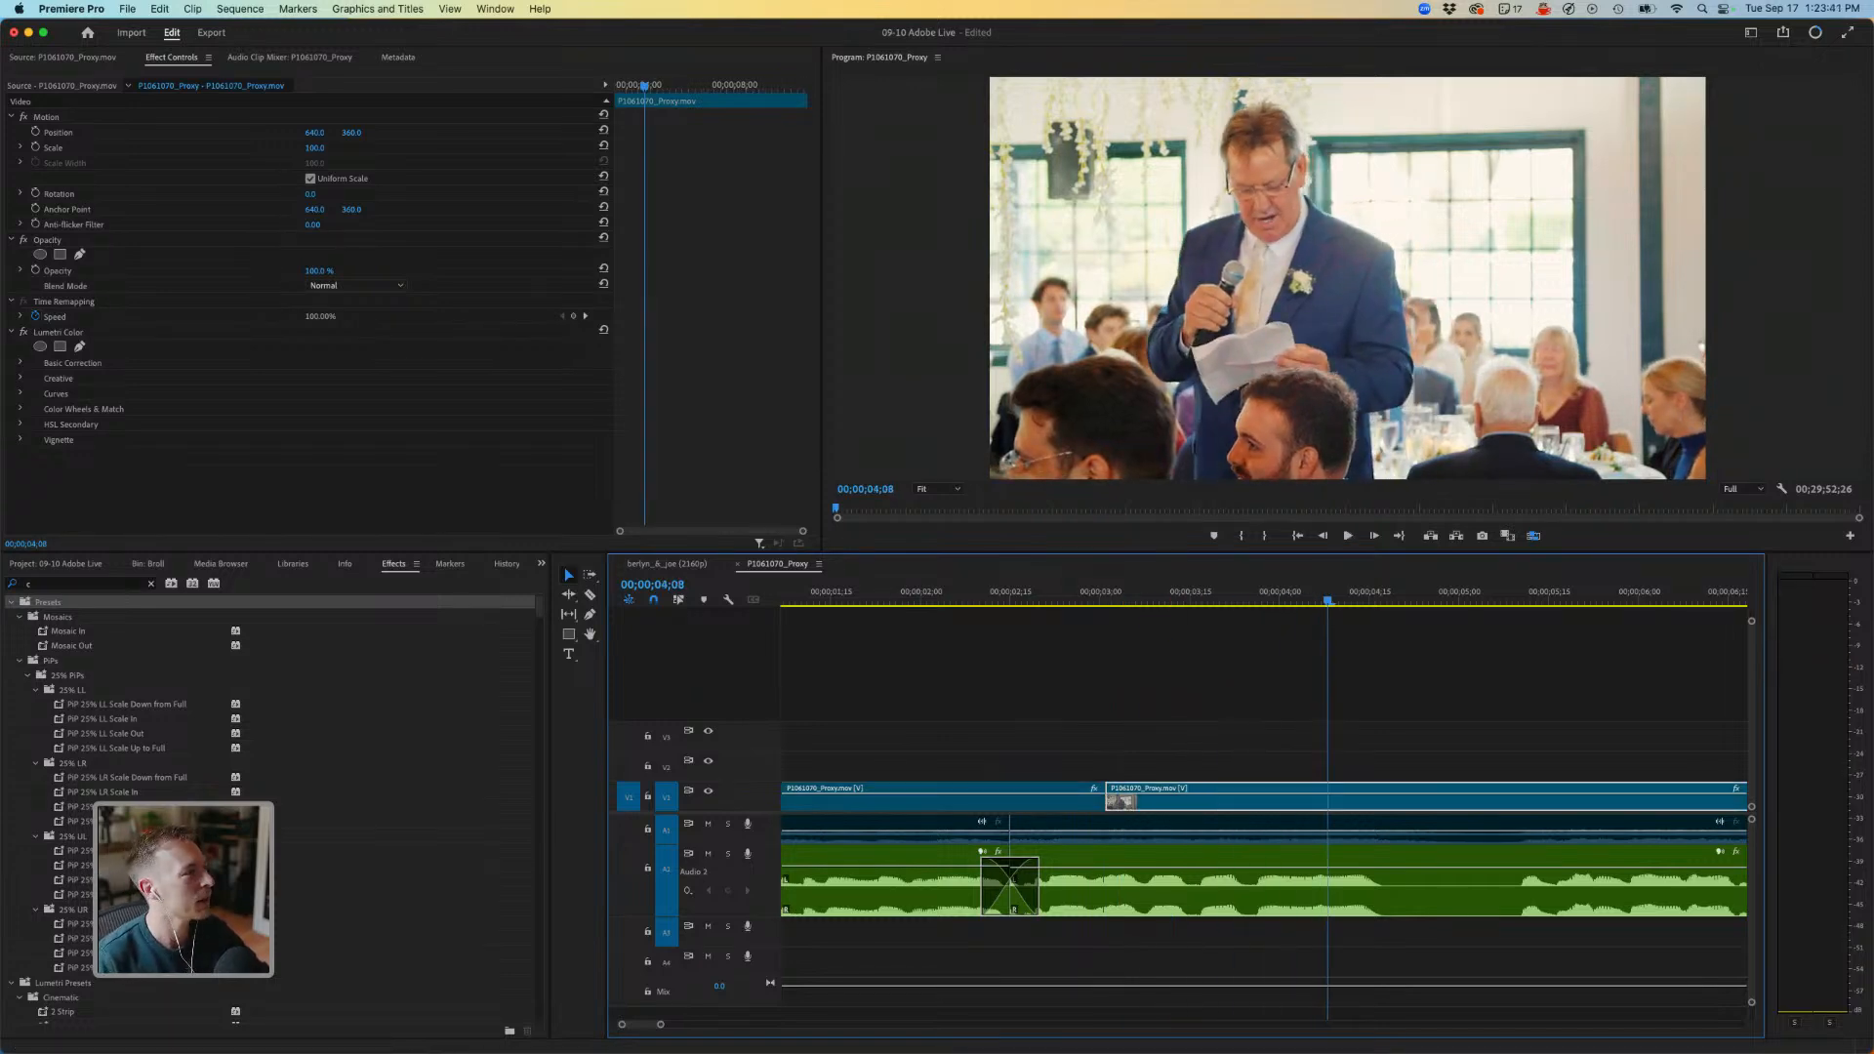
# Reframe the first speech clip as a close-up with scale 183 and vertical position 651, and play across the cut.
pyautogui.hotkey('shift', '5')
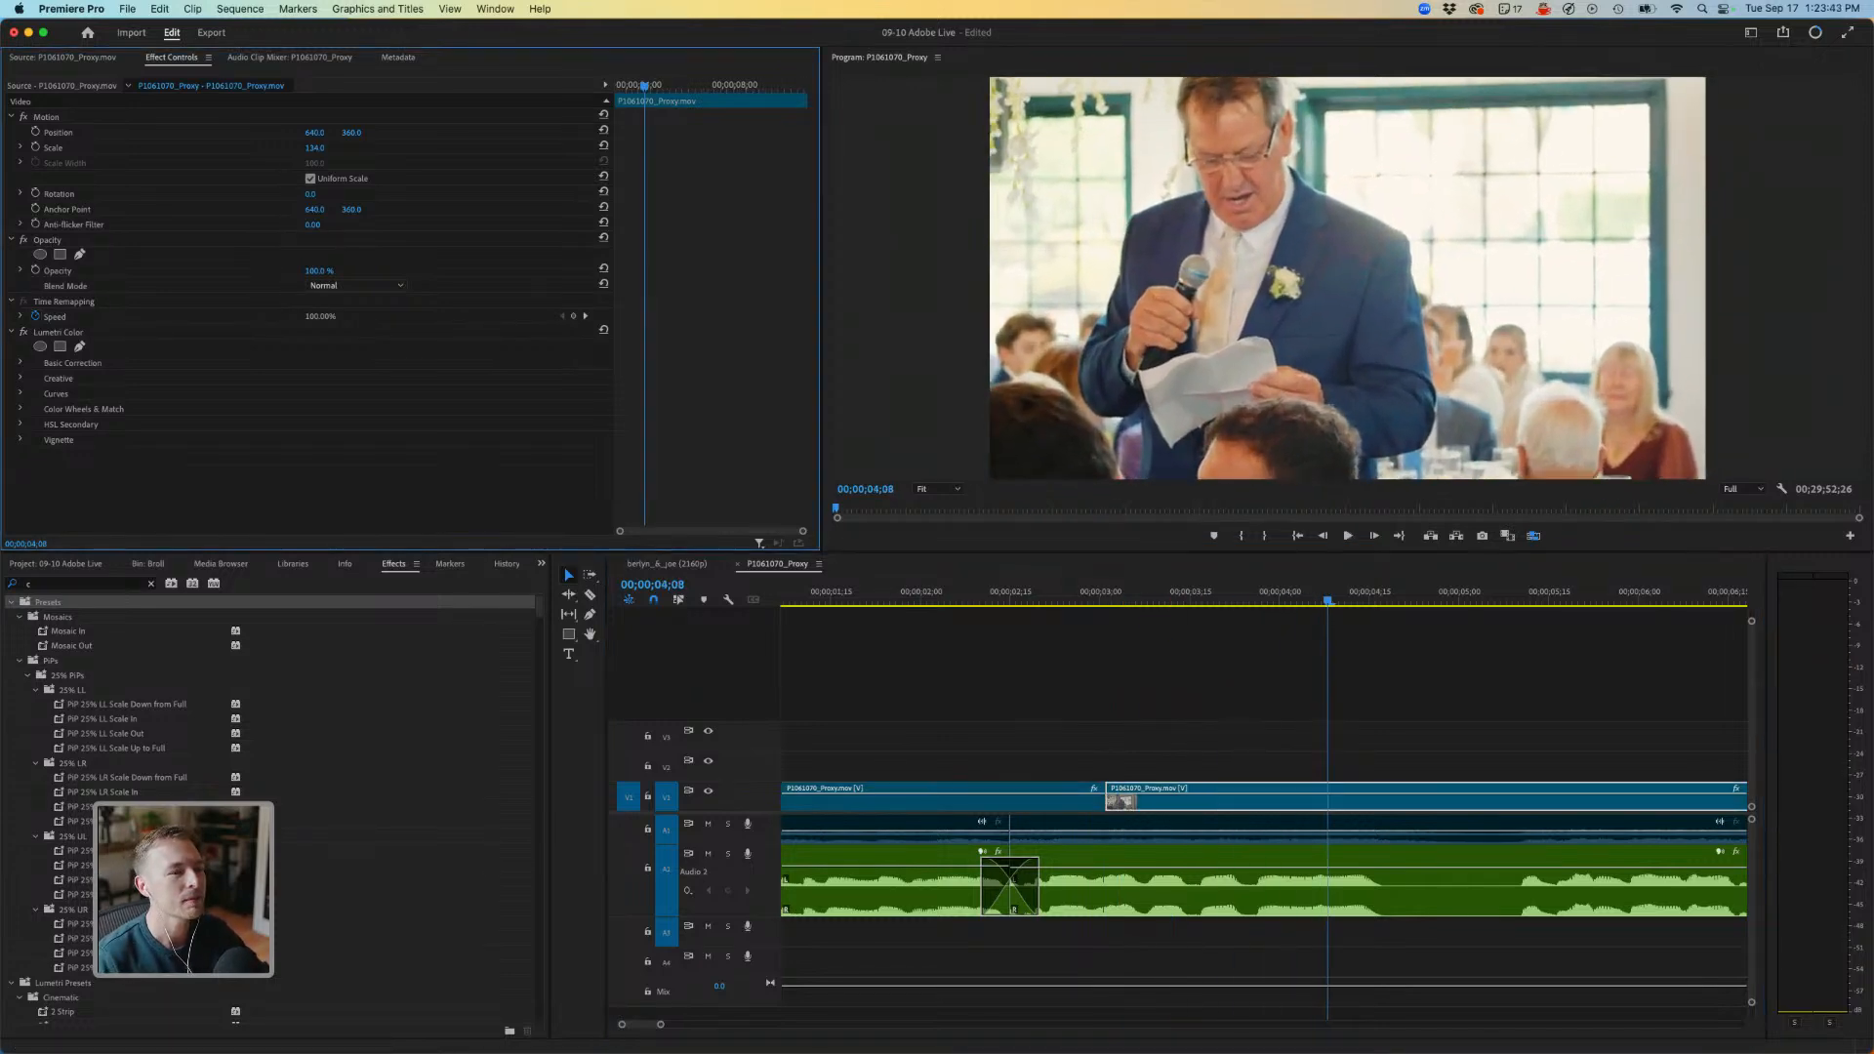
pyautogui.click(860, 594)
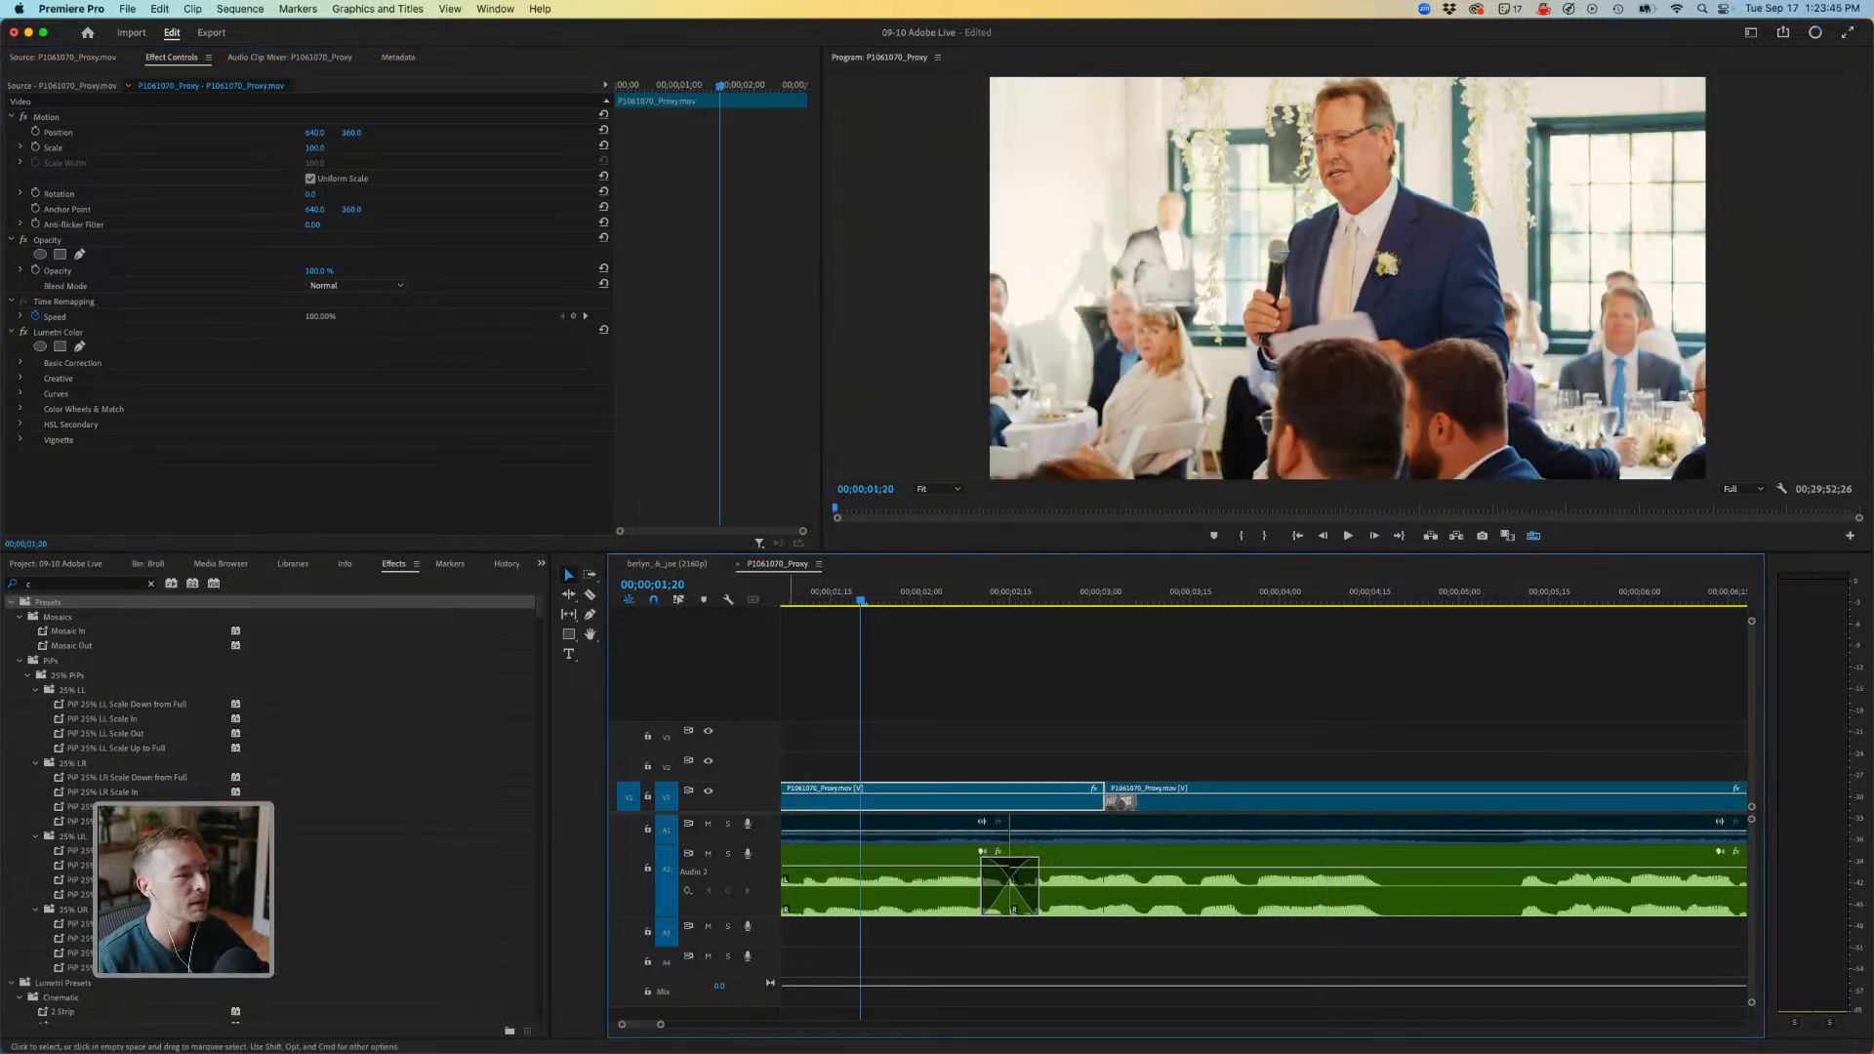
pyautogui.moveTo(314, 148); pyautogui.dragTo(610, 132)
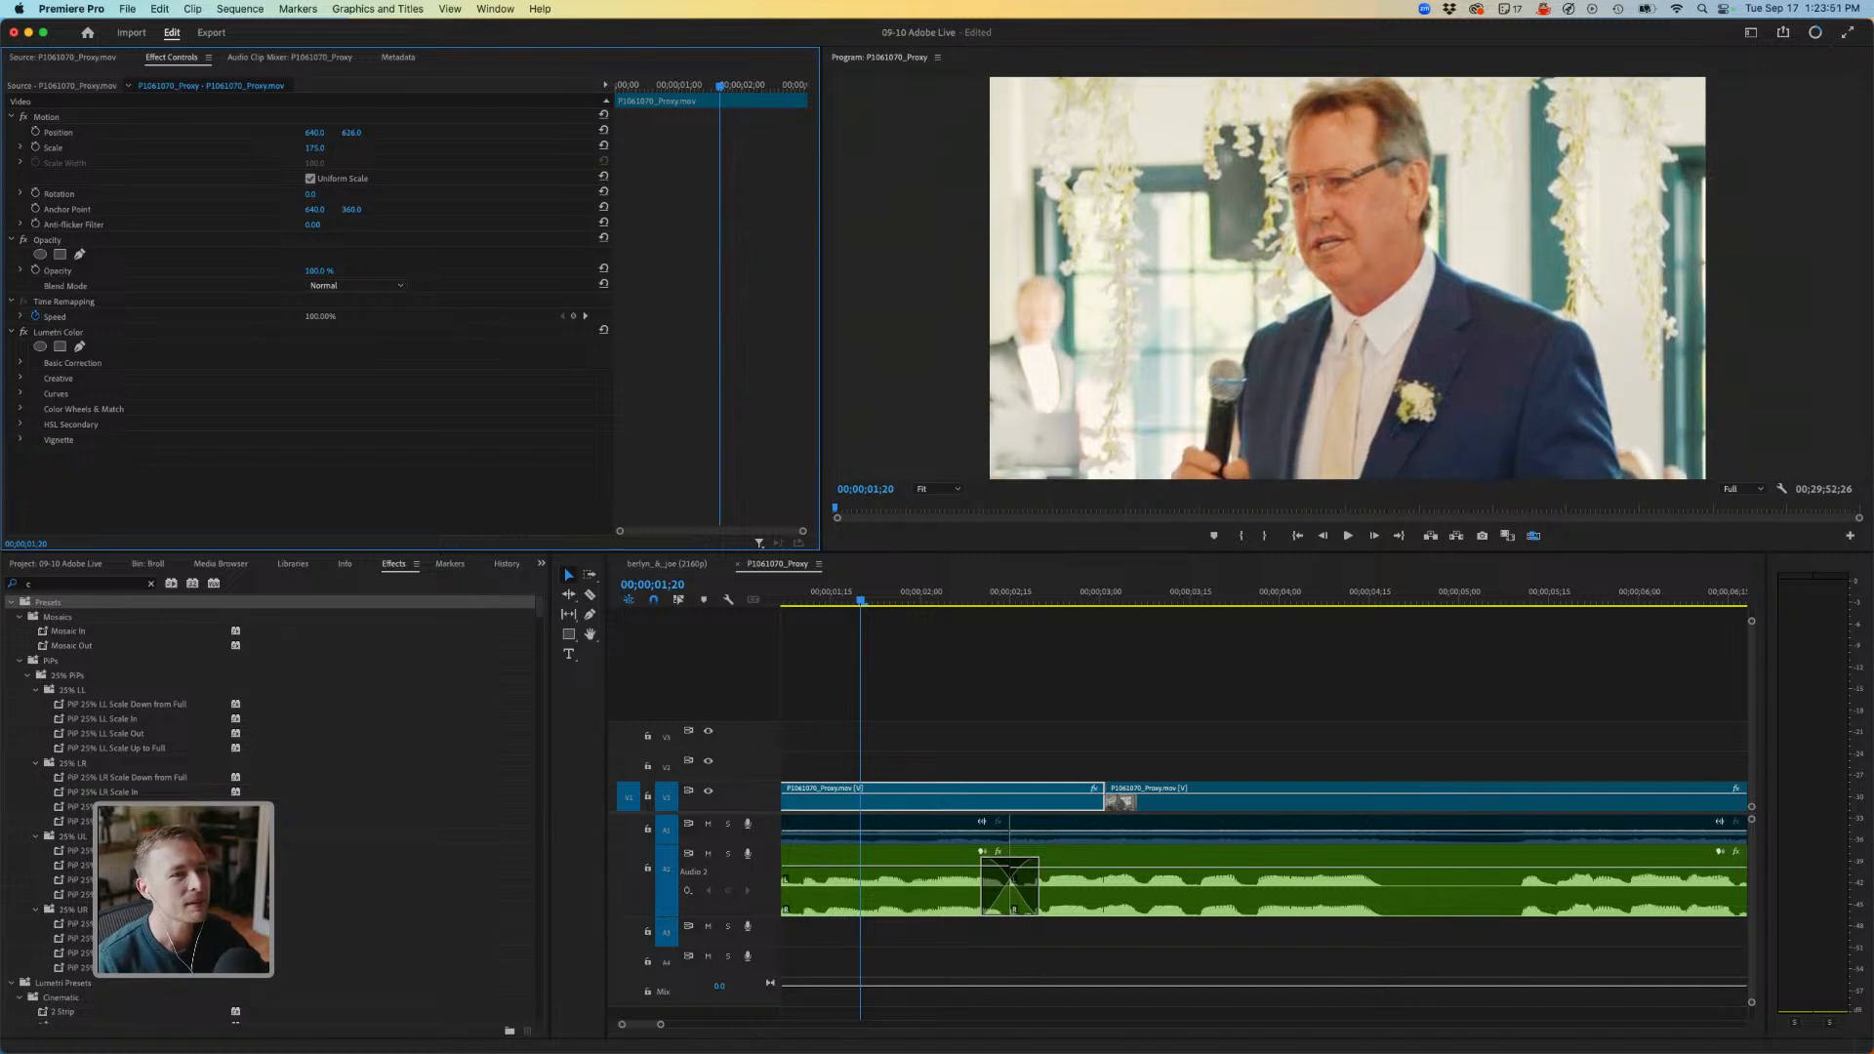
pyautogui.moveTo(314, 147); pyautogui.dragTo(377, 131)
pyautogui.press('space')
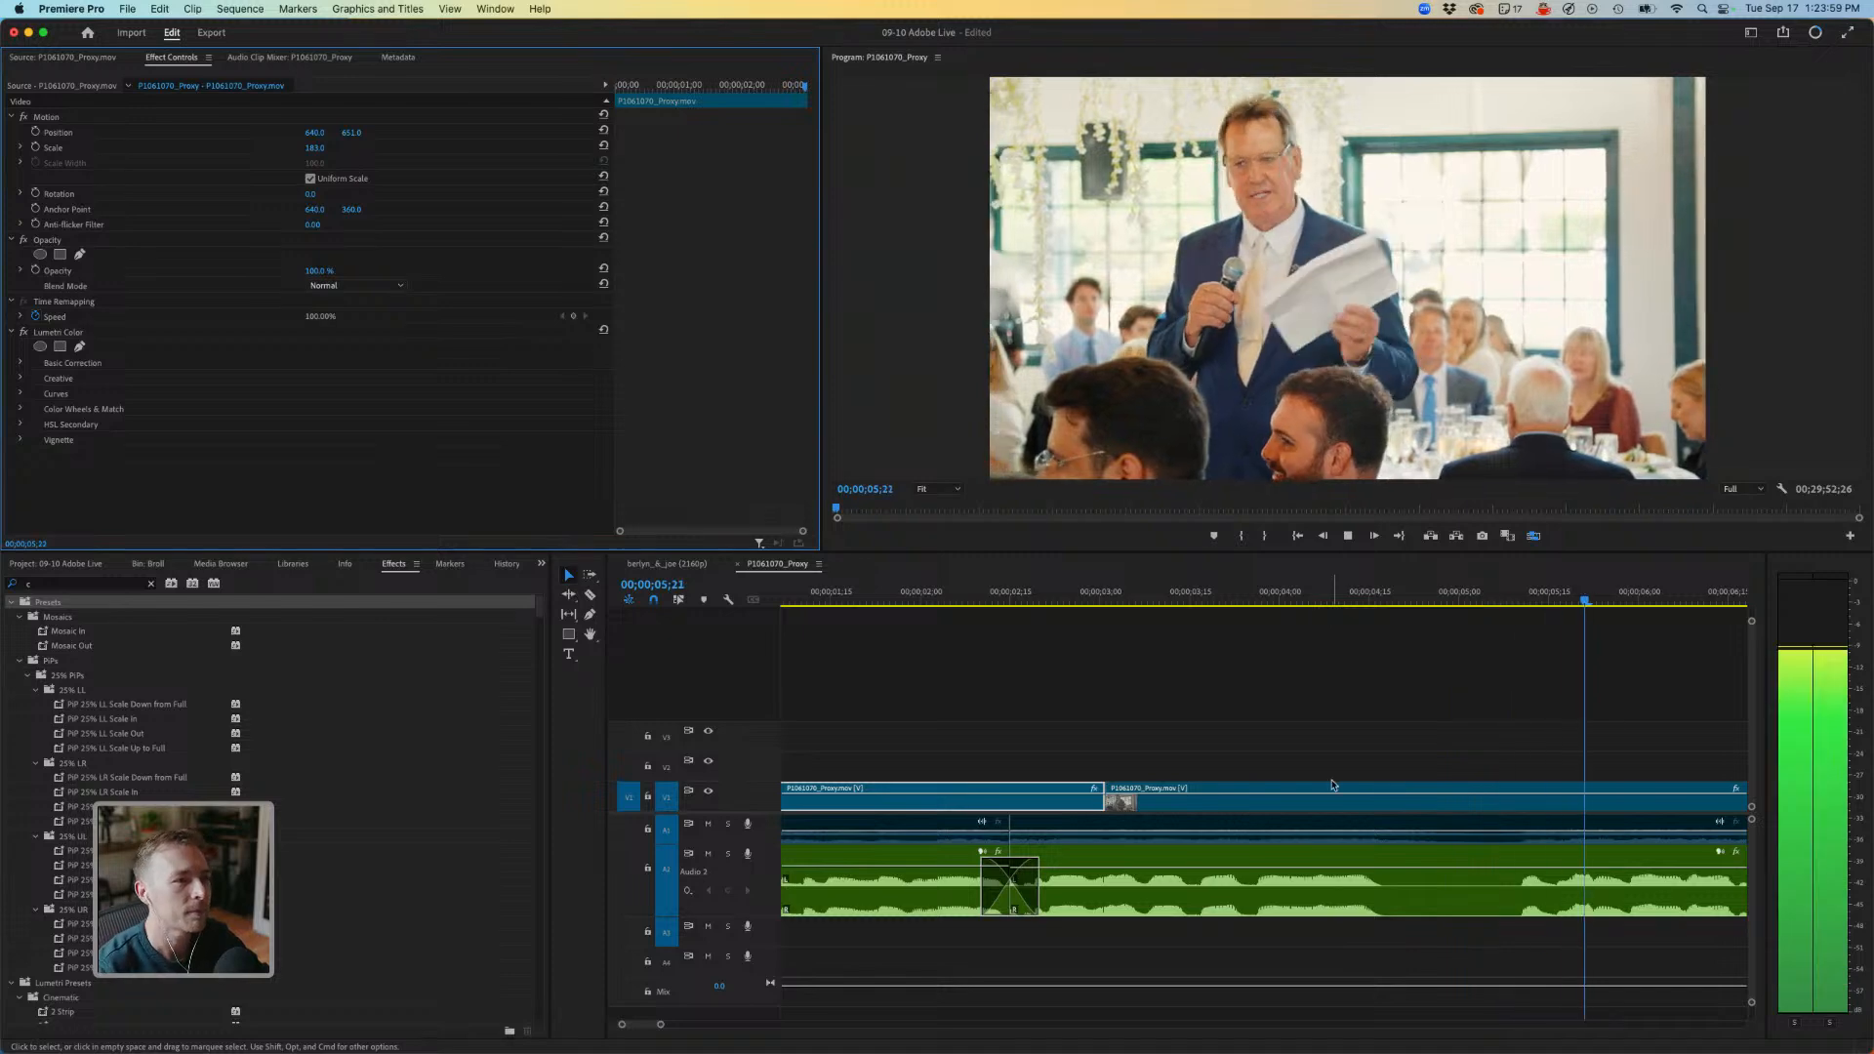
pyautogui.press('space')
# Trim the second clip's video and camera audio to end together with the unenhanced speech audio segment.
pyautogui.click(1267, 686)
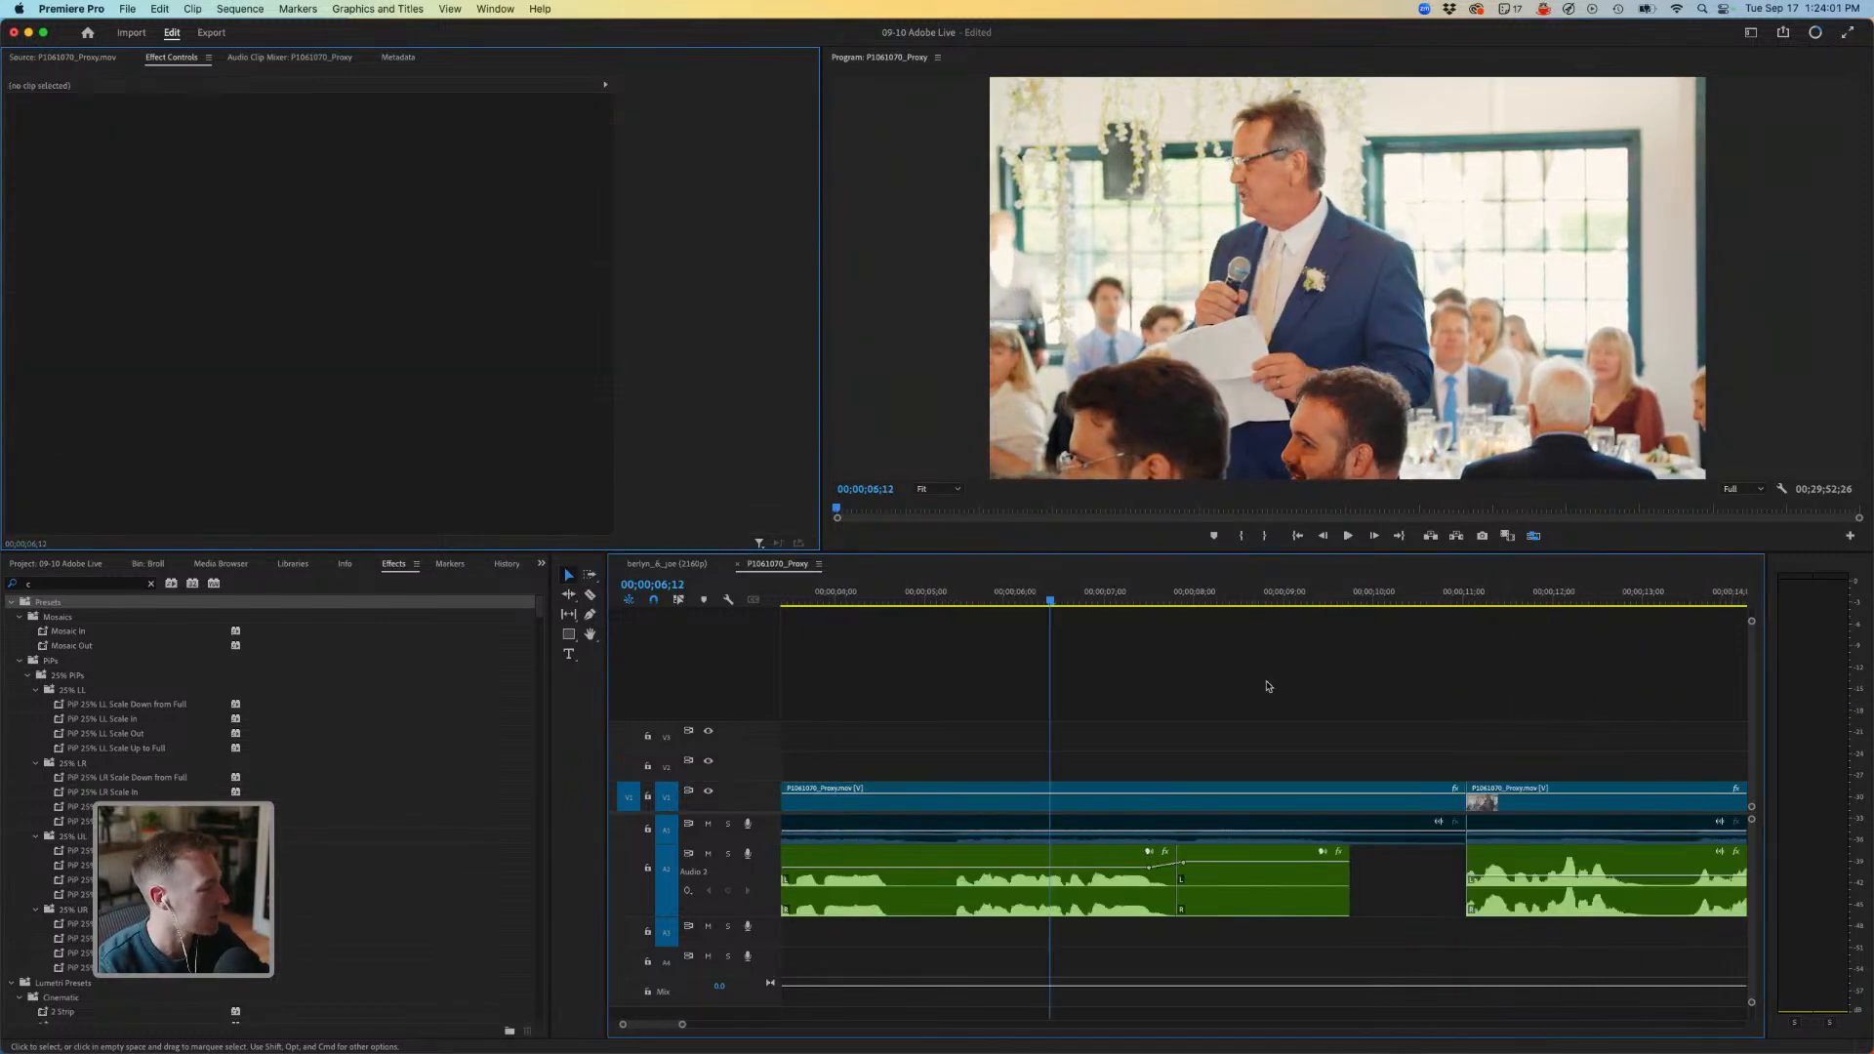
pyautogui.press('-')
pyautogui.press('-')
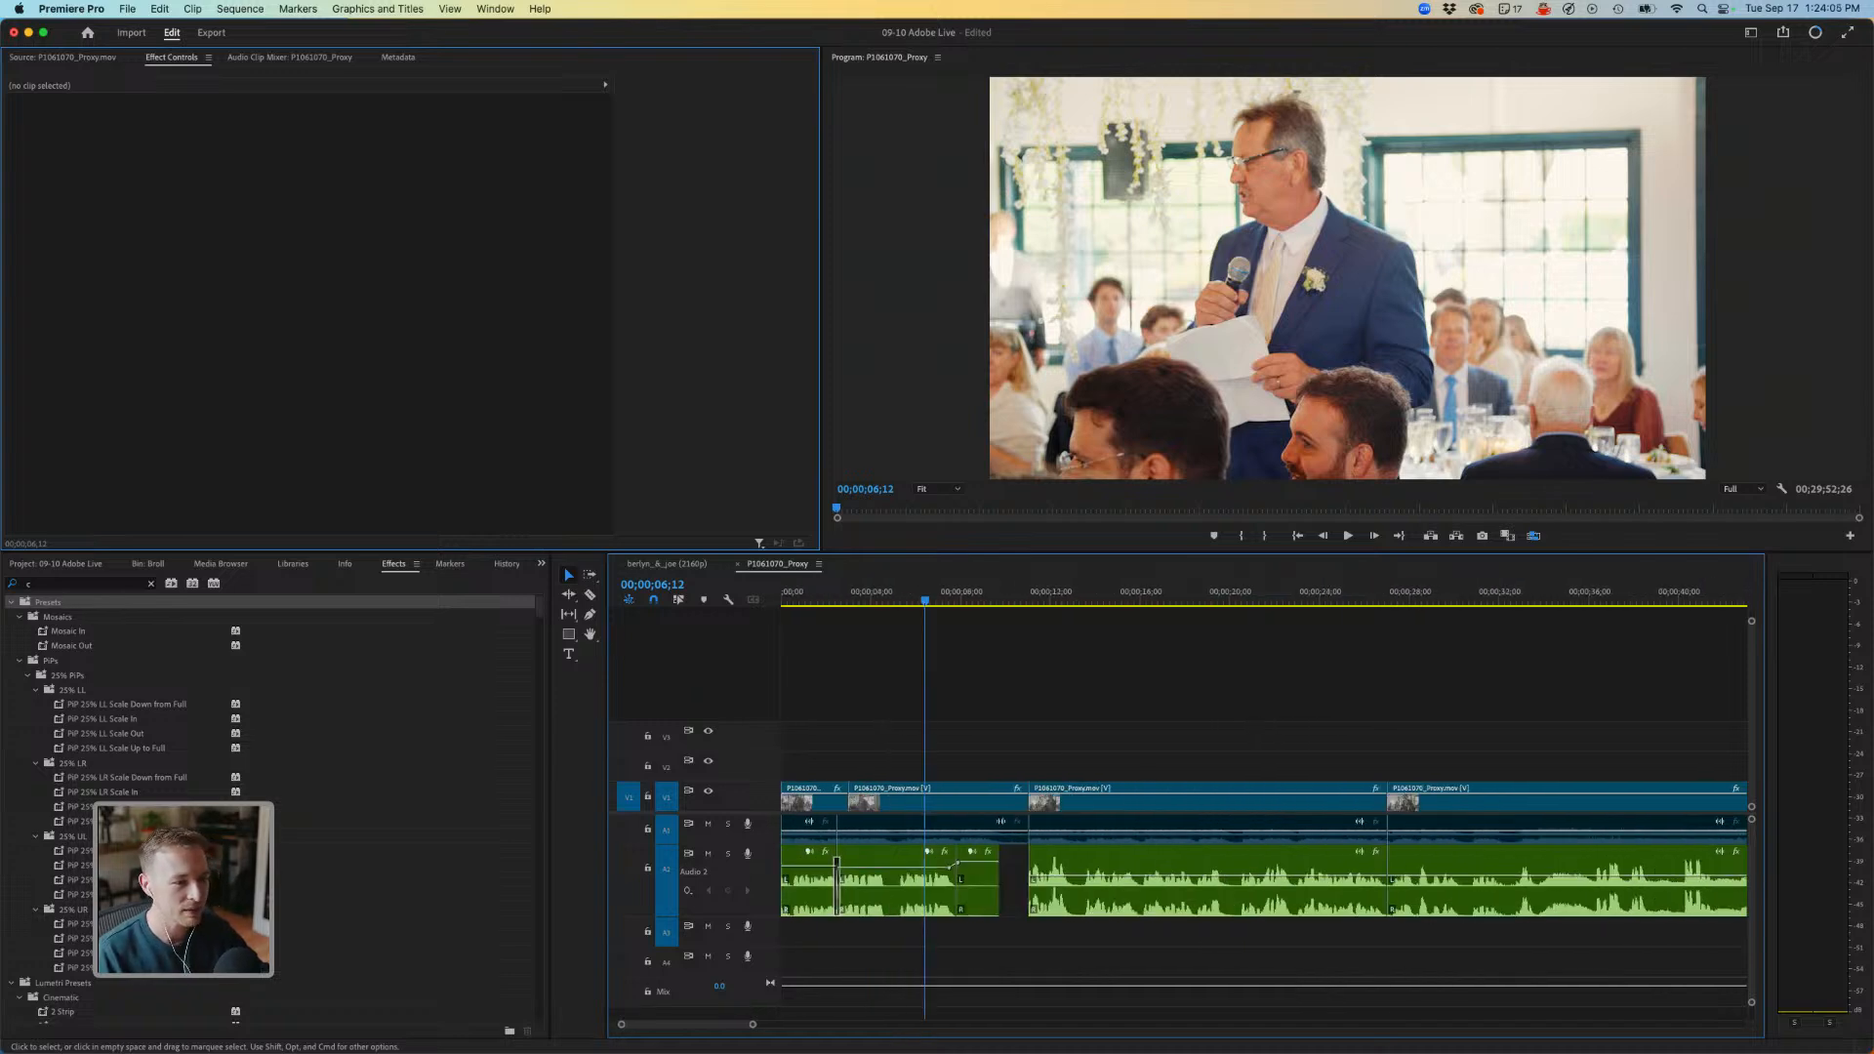
pyautogui.click(937, 798)
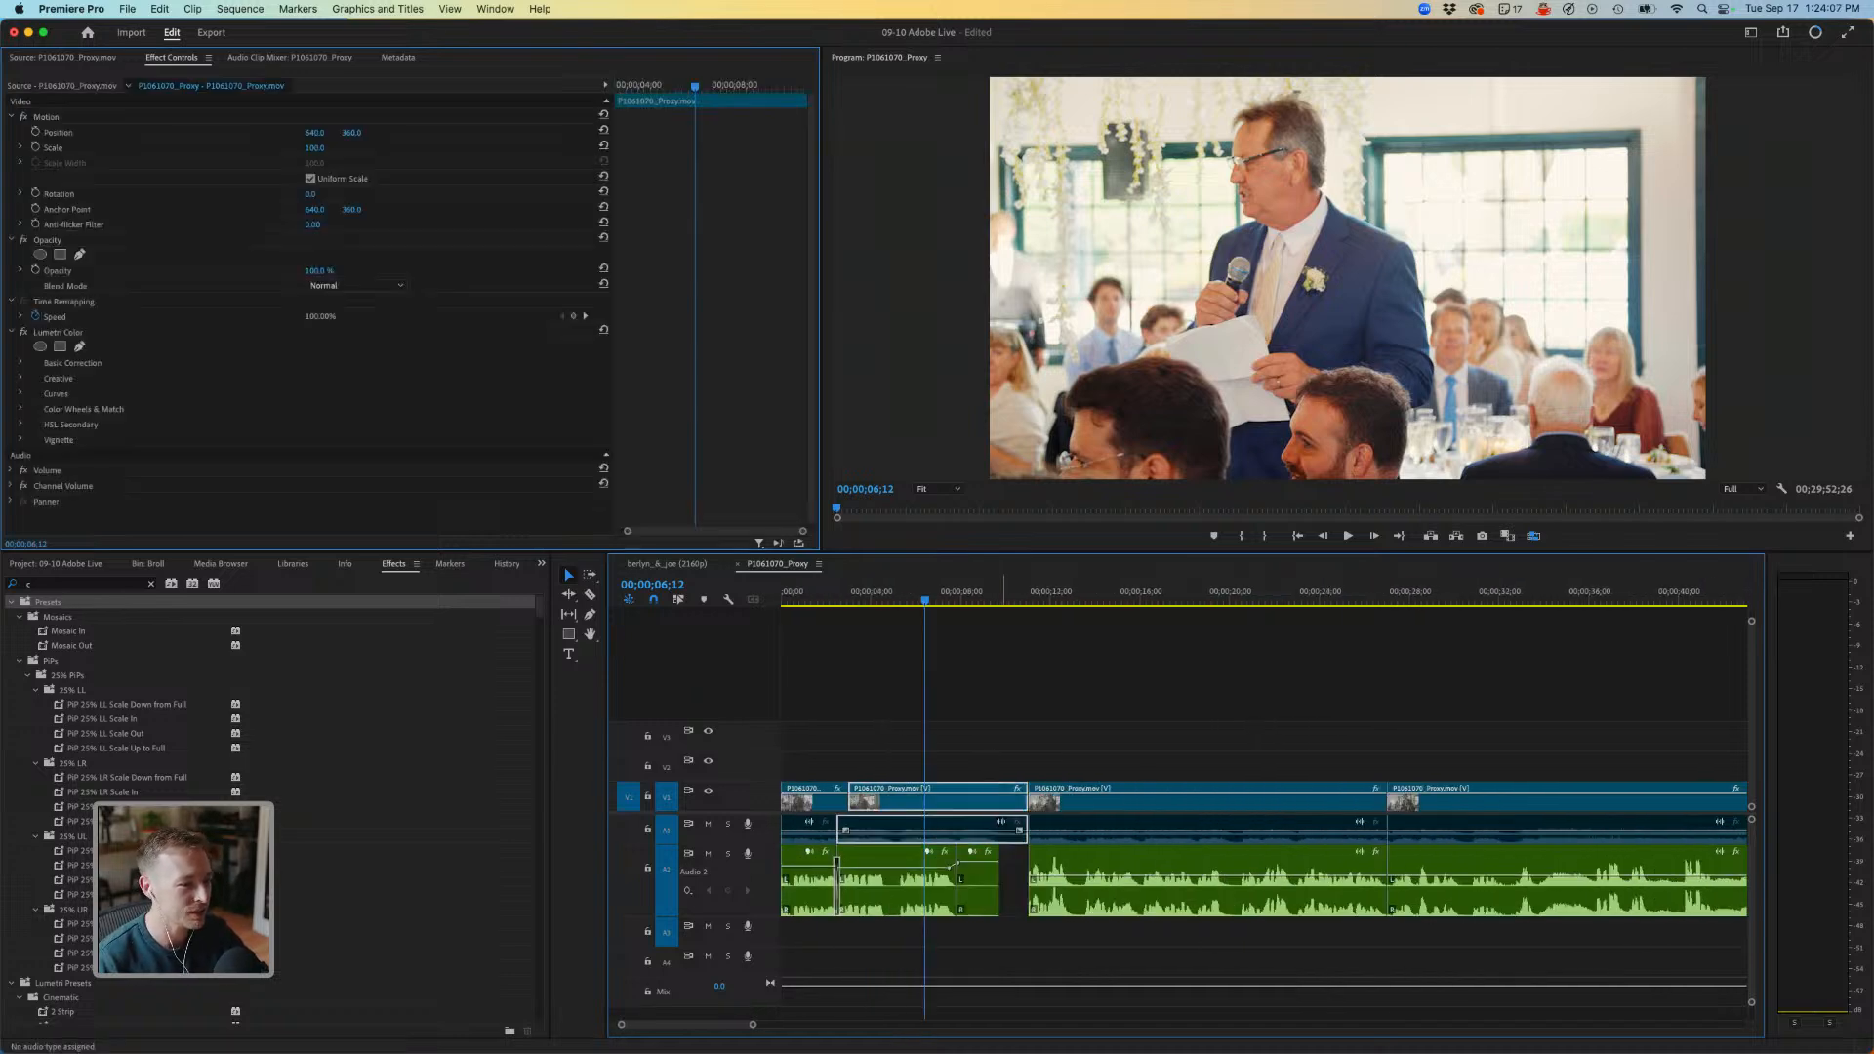
pyautogui.moveTo(1025, 798); pyautogui.dragTo(996, 800)
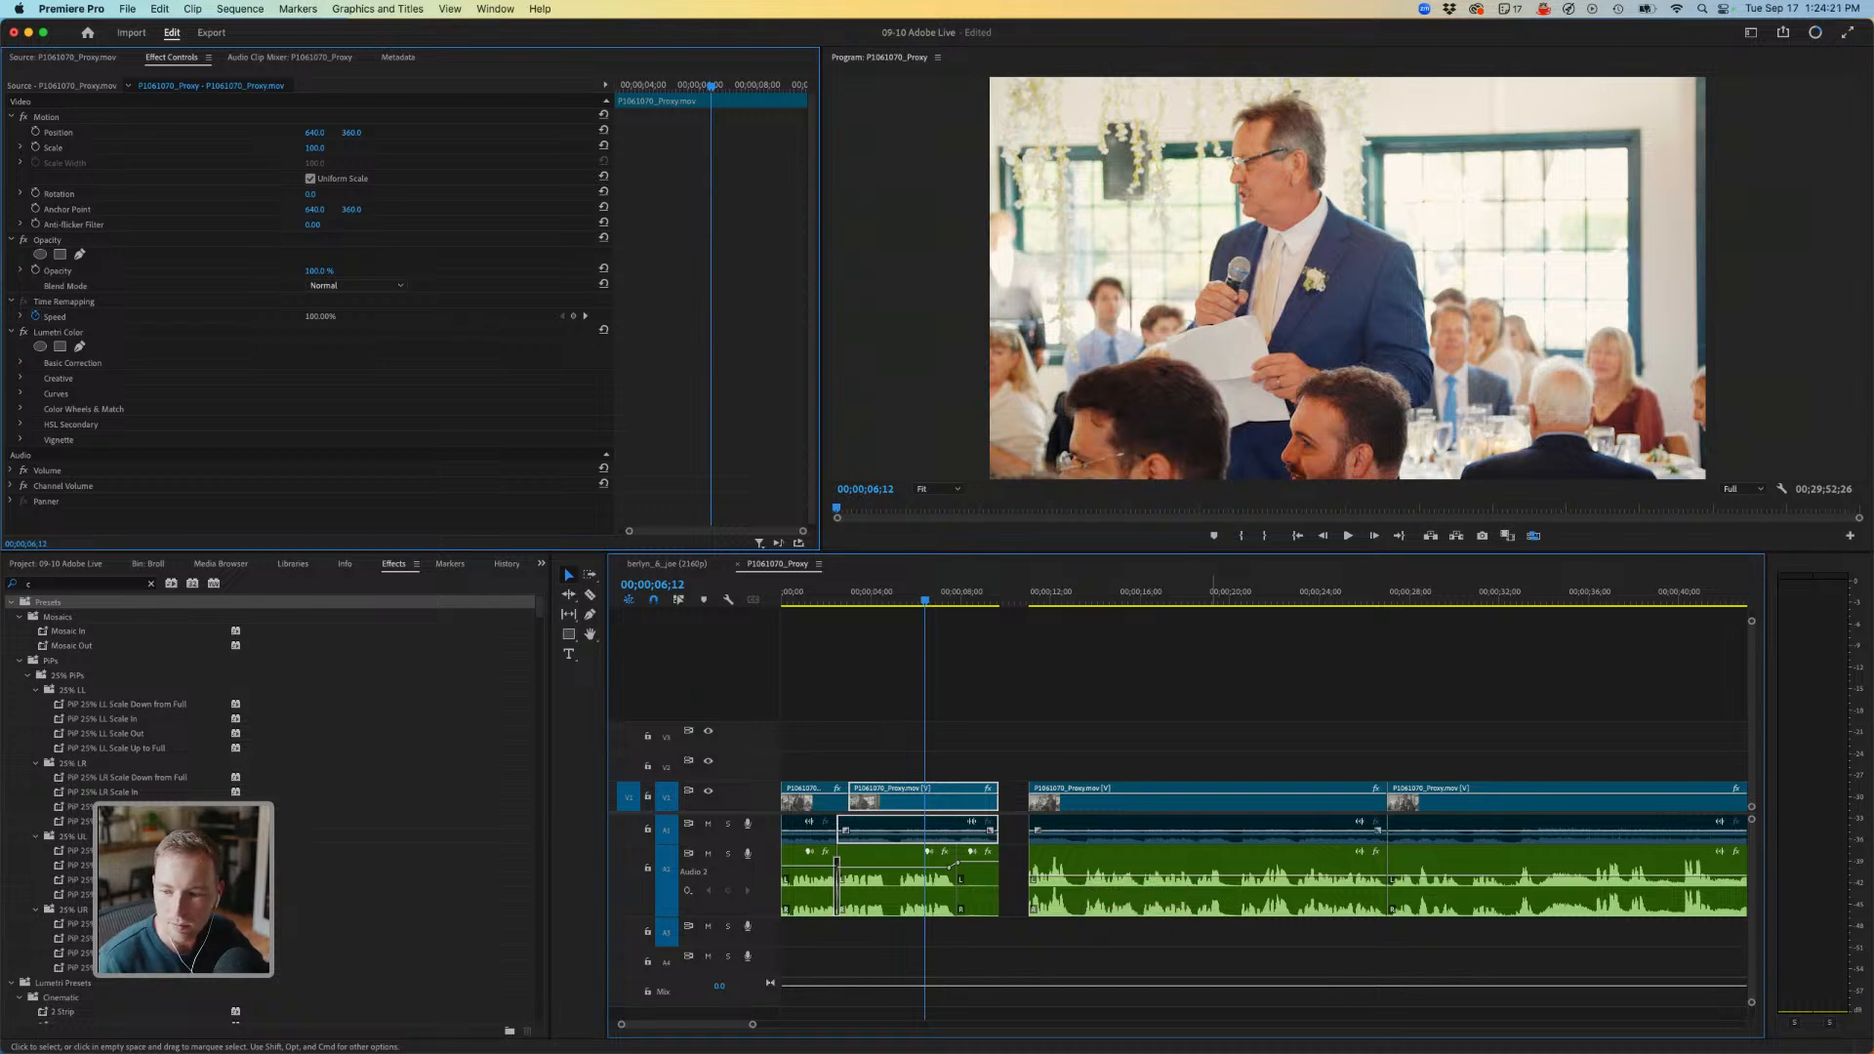
pyautogui.click(1219, 673)
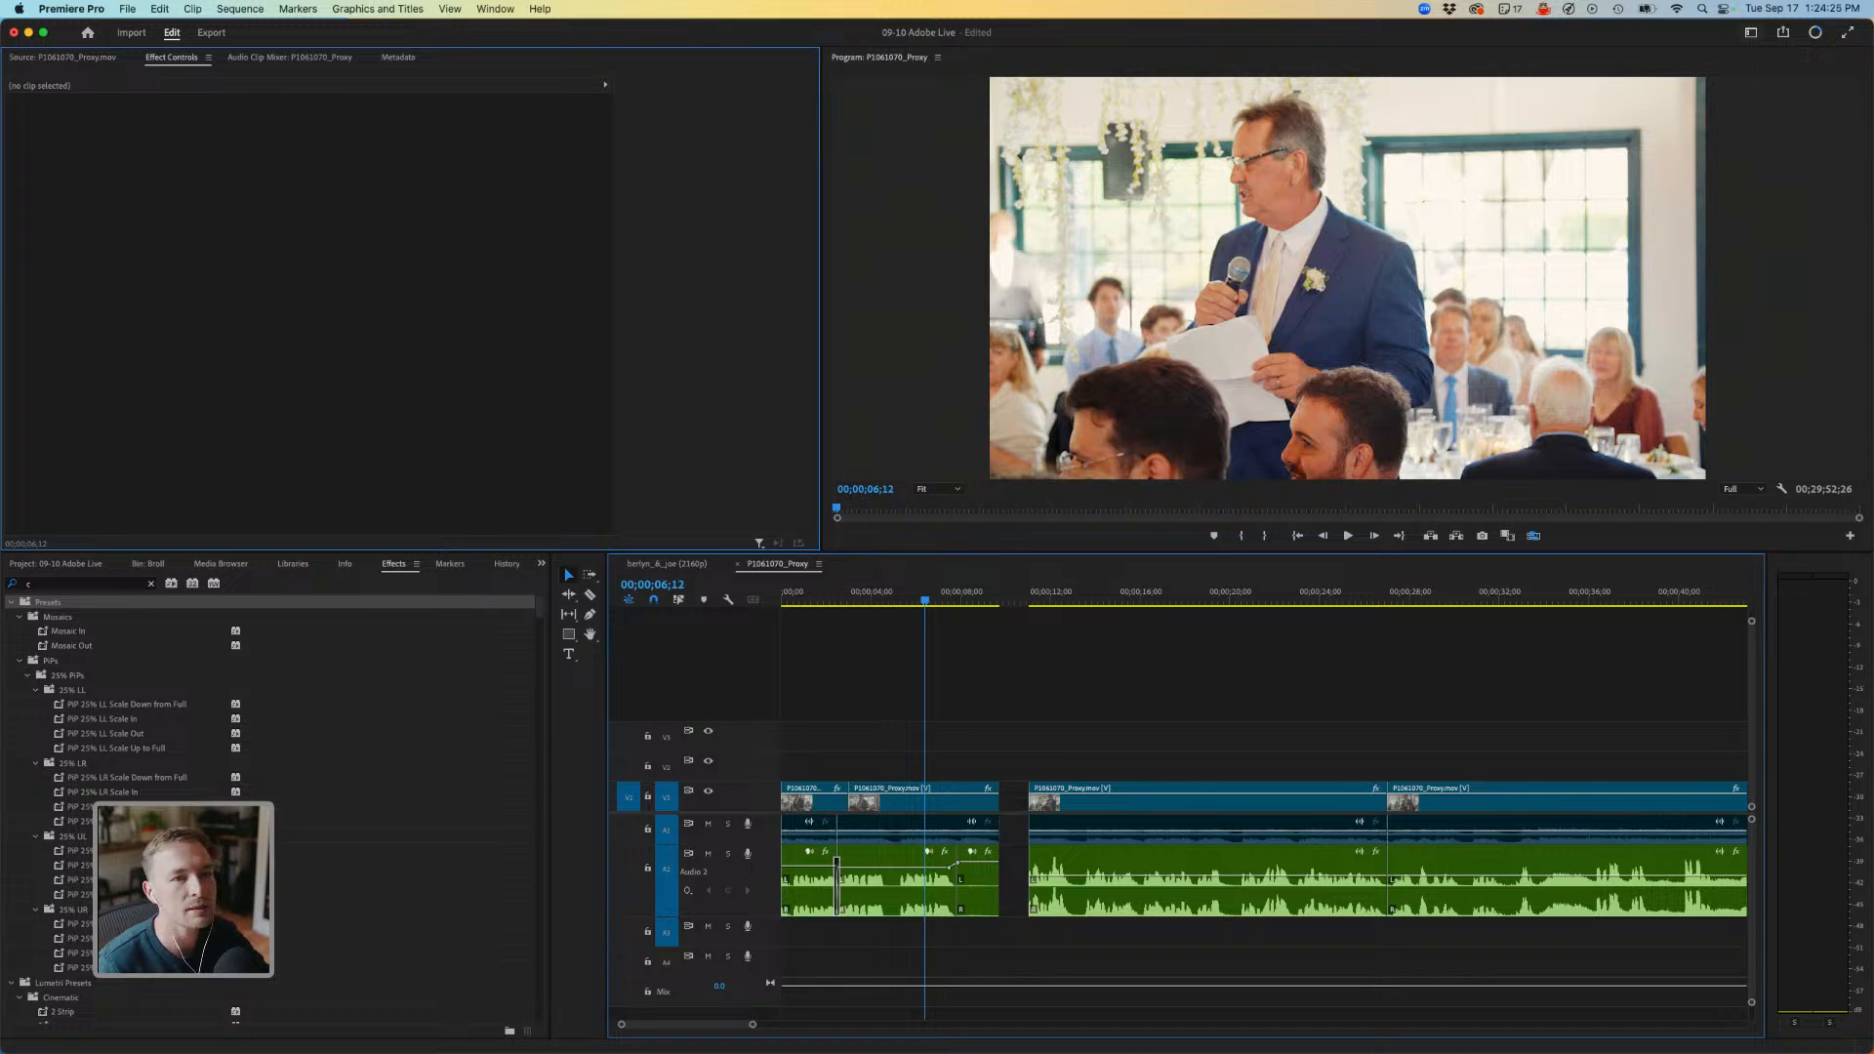
# Switch to the Text-Based Editing workspace with the timeline active.
pyautogui.click(1751, 32)
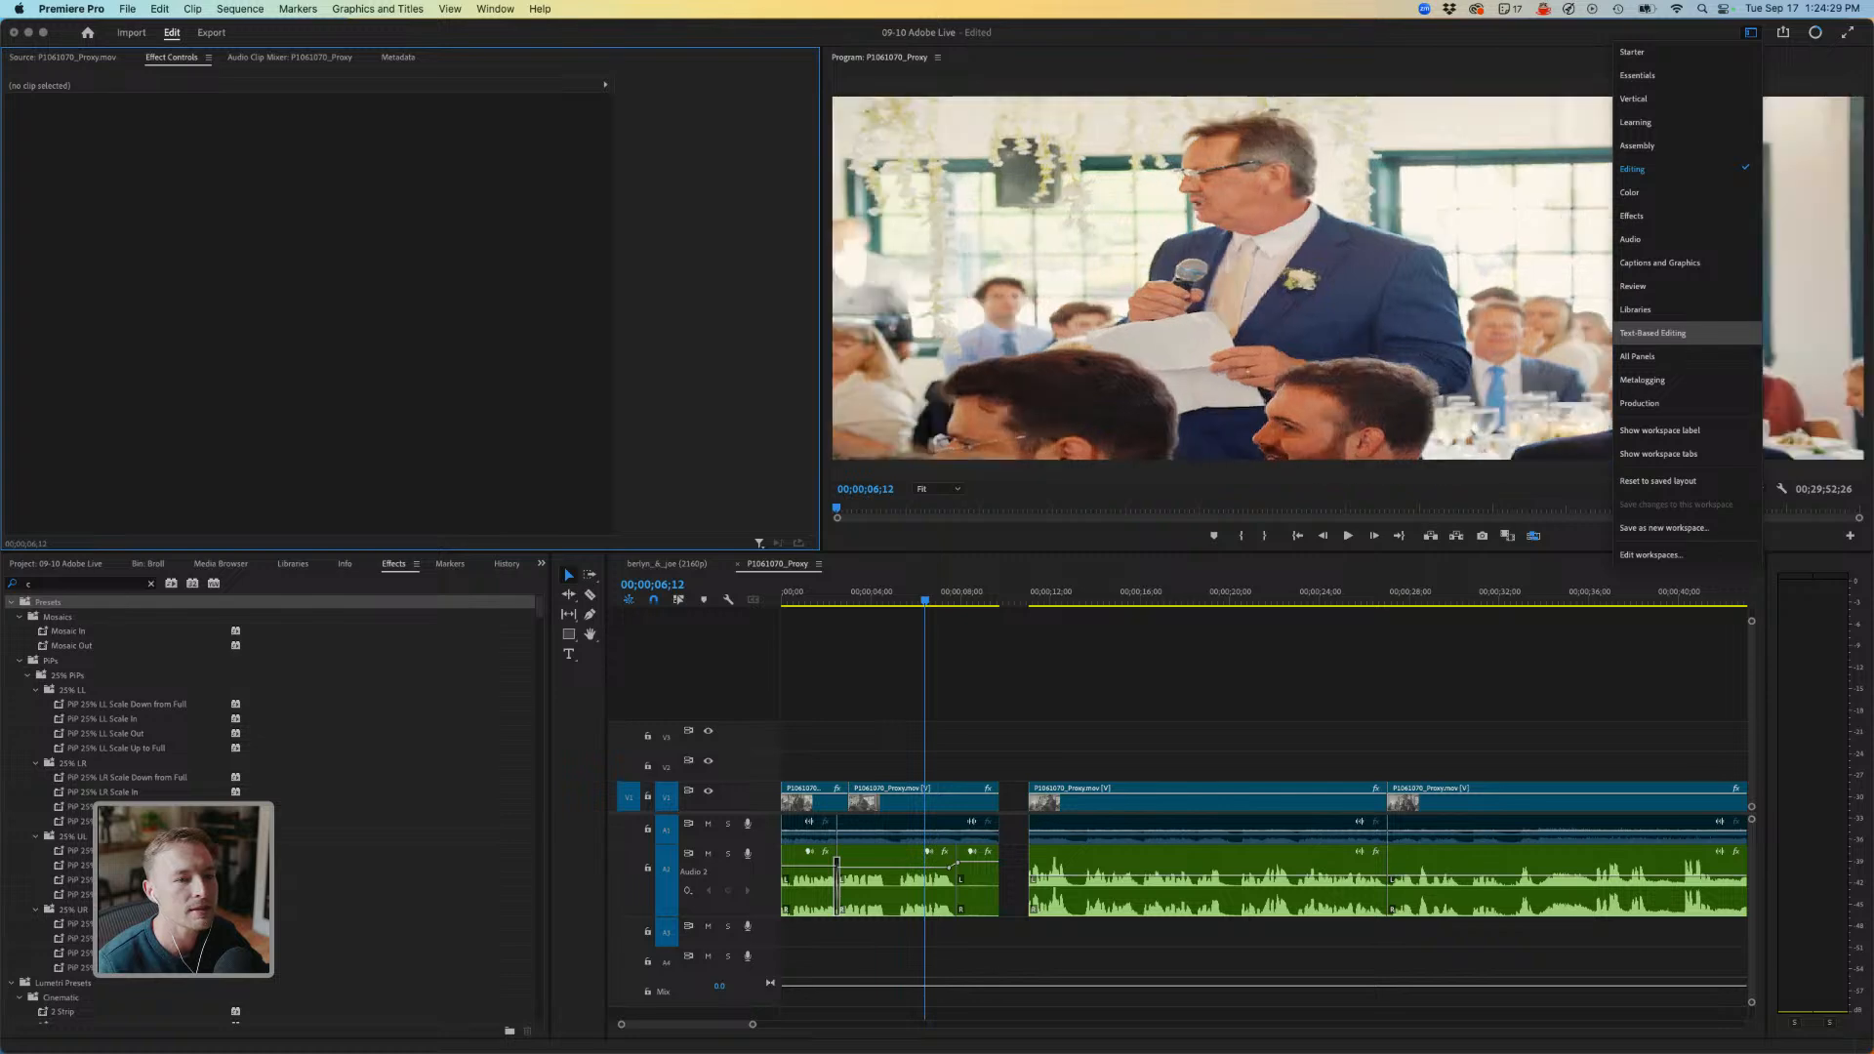
pyautogui.click(1673, 333)
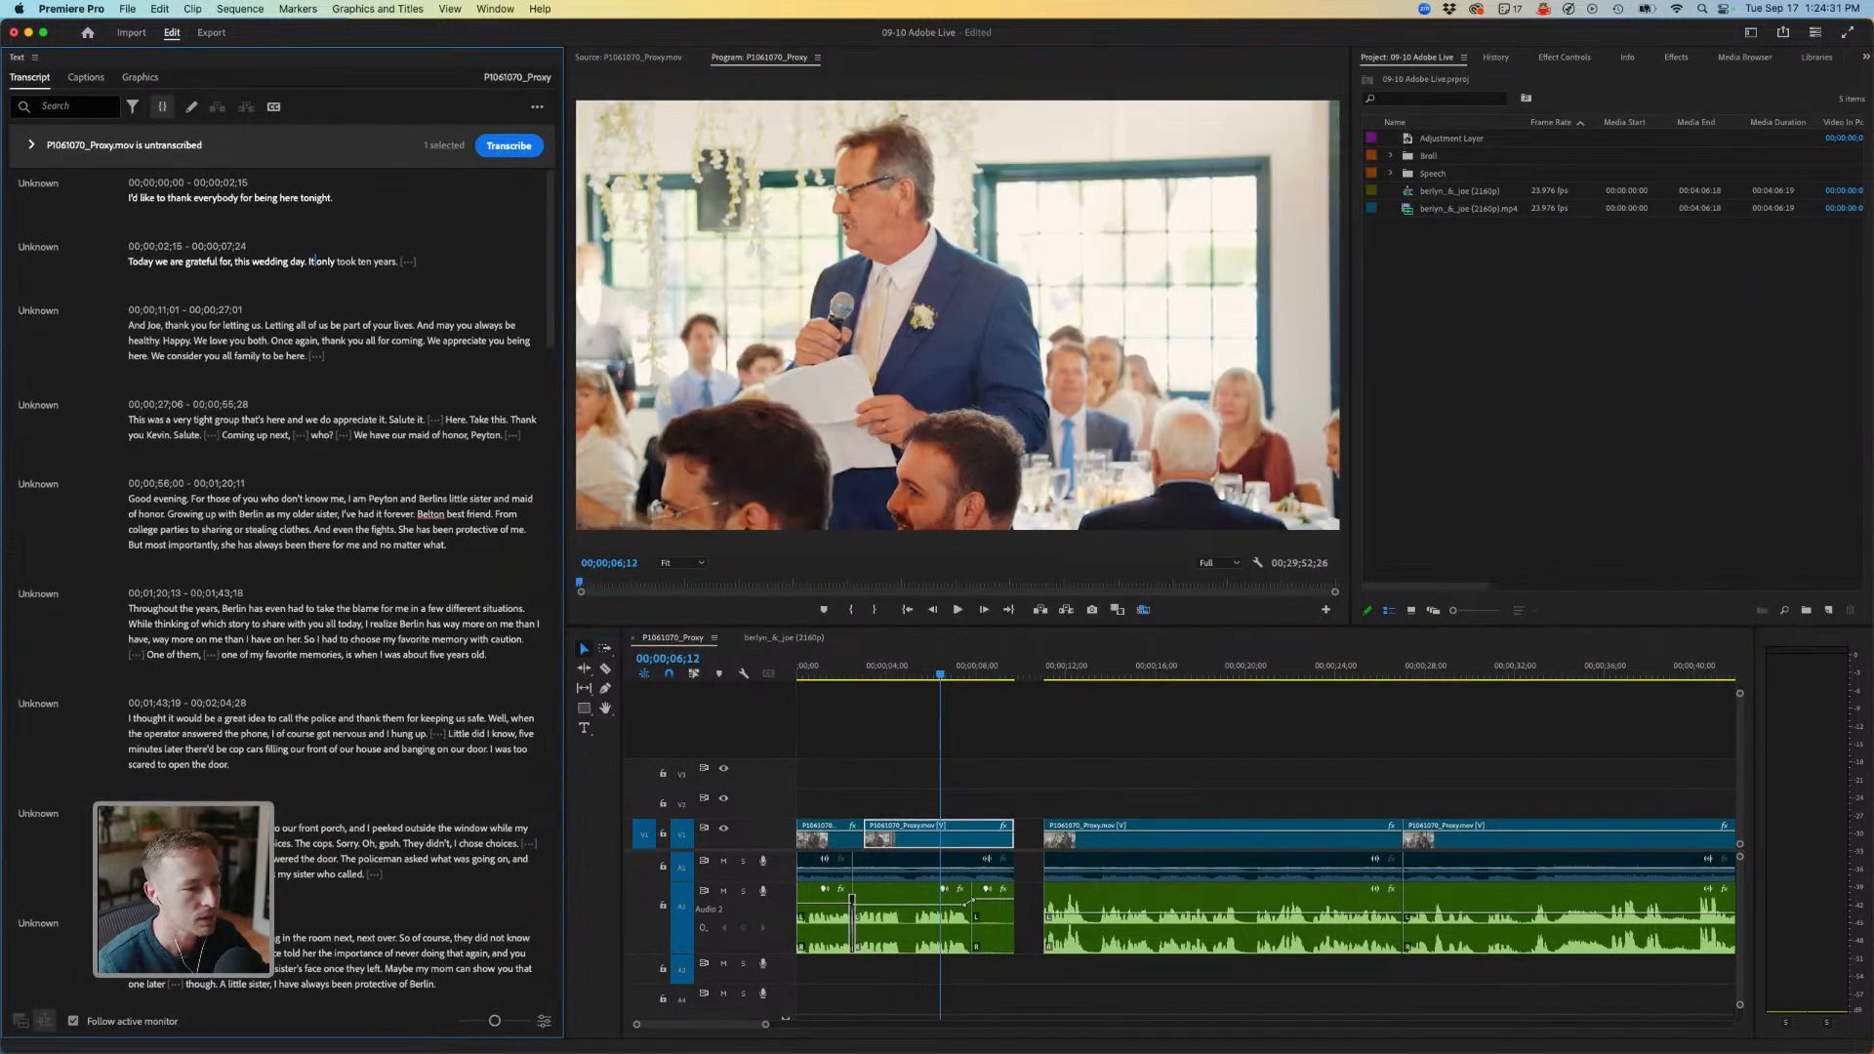
pyautogui.click(1116, 722)
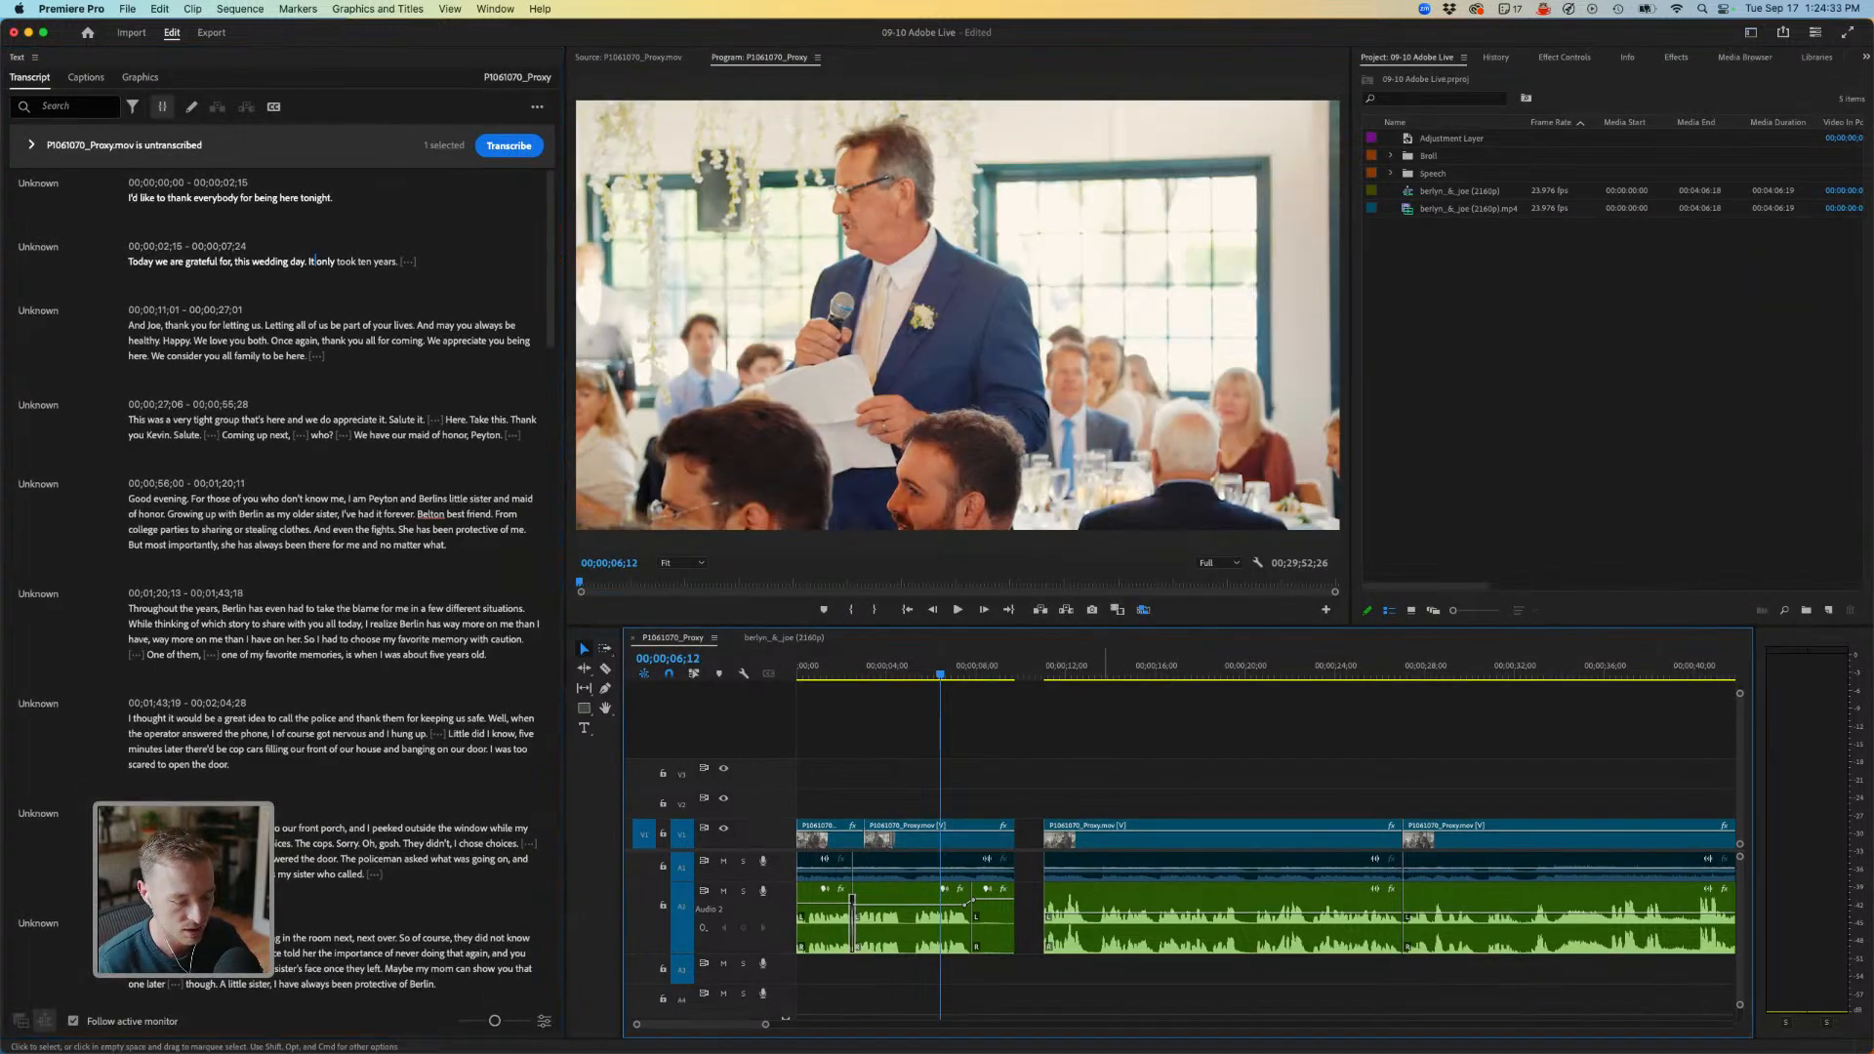
# Move through the full speech timeline to about 00;06;53;26 and locate the matching passage in the transcript.
pyautogui.press('-')
pyautogui.press('-')
pyautogui.press('-')
pyautogui.press('-')
pyautogui.press('-')
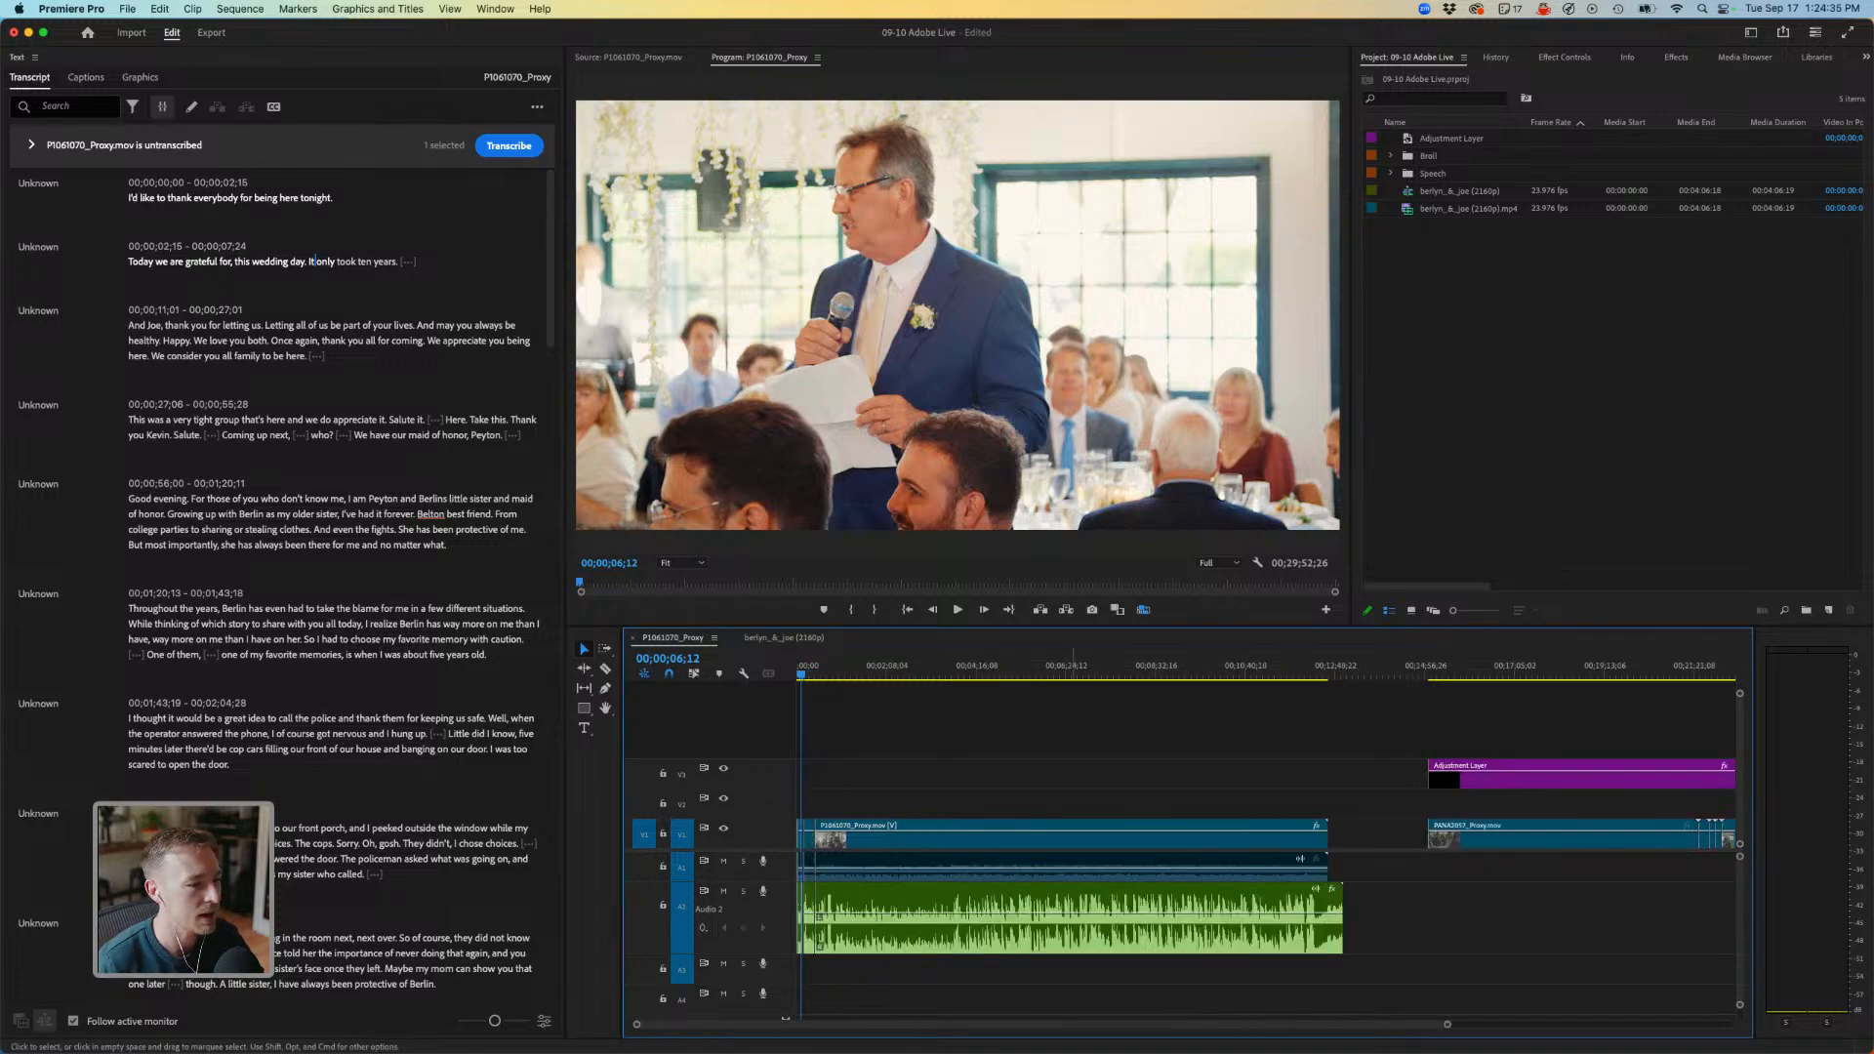
pyautogui.moveTo(1074, 666)
pyautogui.mouseDown()
pyautogui.moveTo(1035, 667)
pyautogui.moveTo(1086, 668)
pyautogui.mouseUp()
pyautogui.click(464, 575)
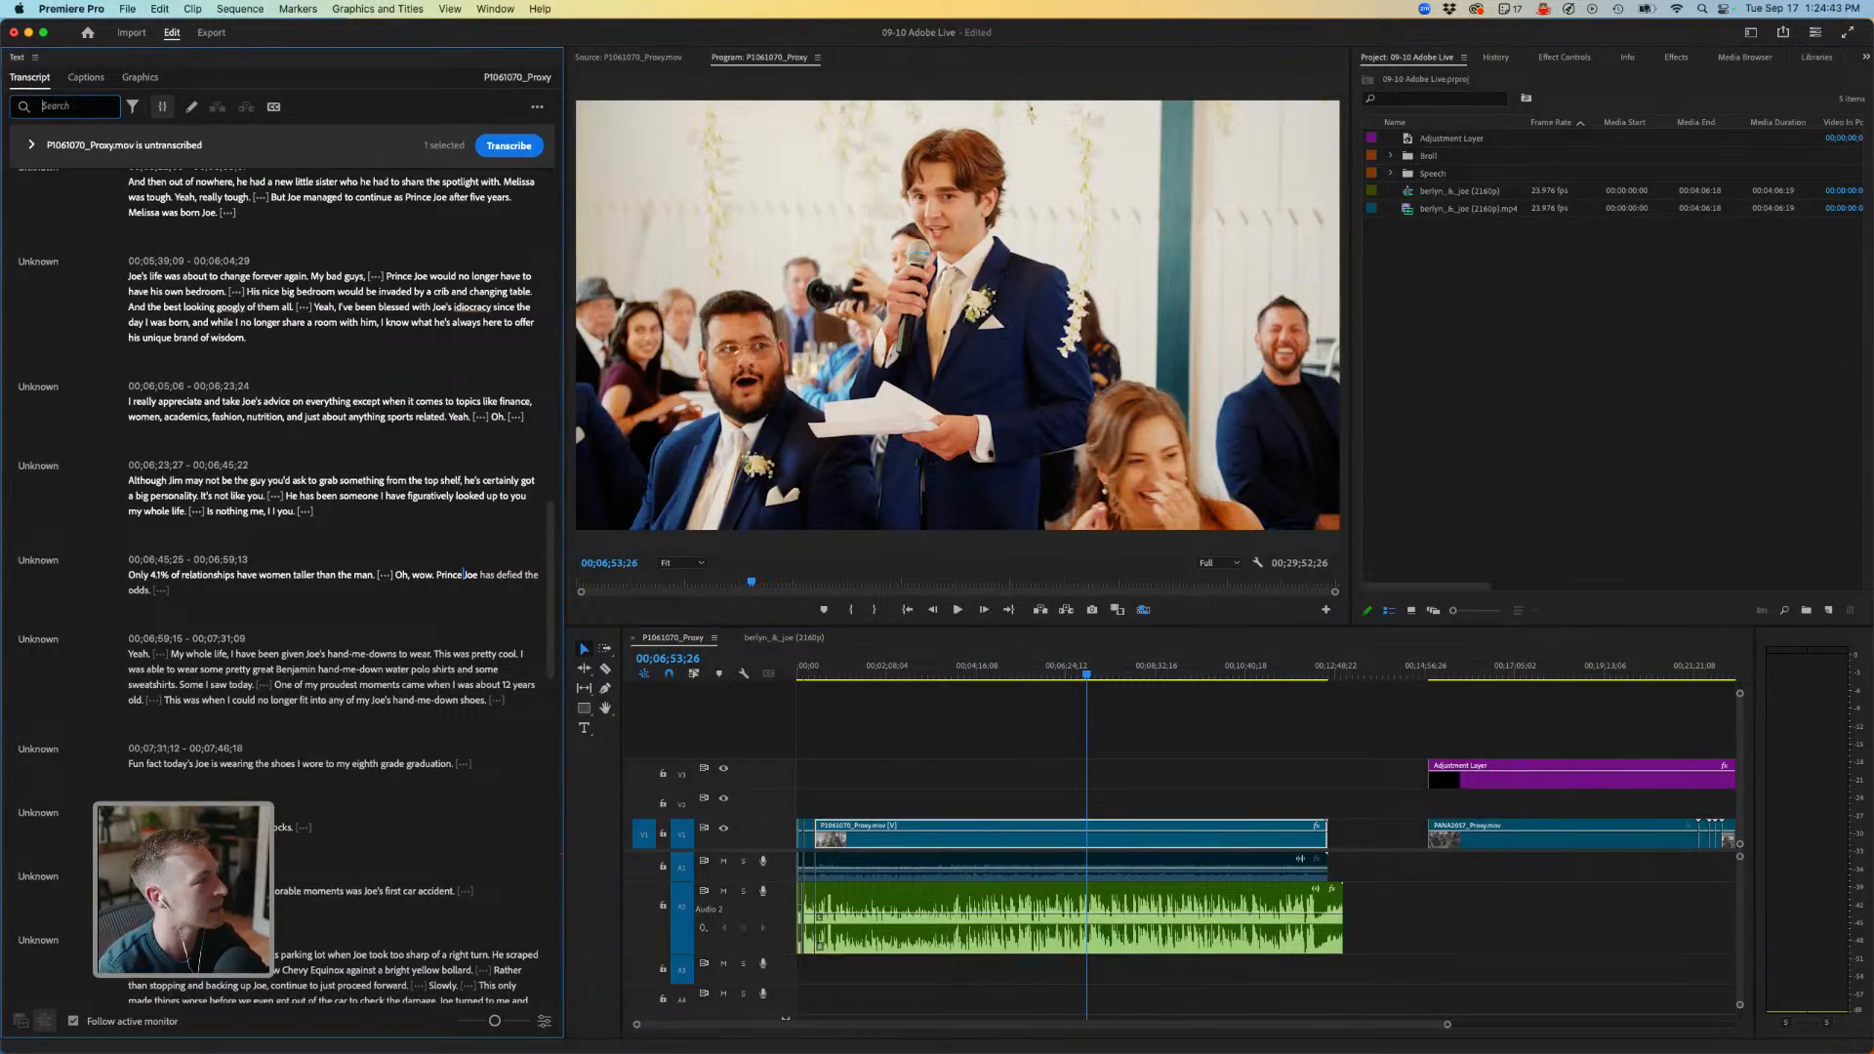
# Search the speech transcript for "days" to find the announcement passage.
pyautogui.write('3 days')
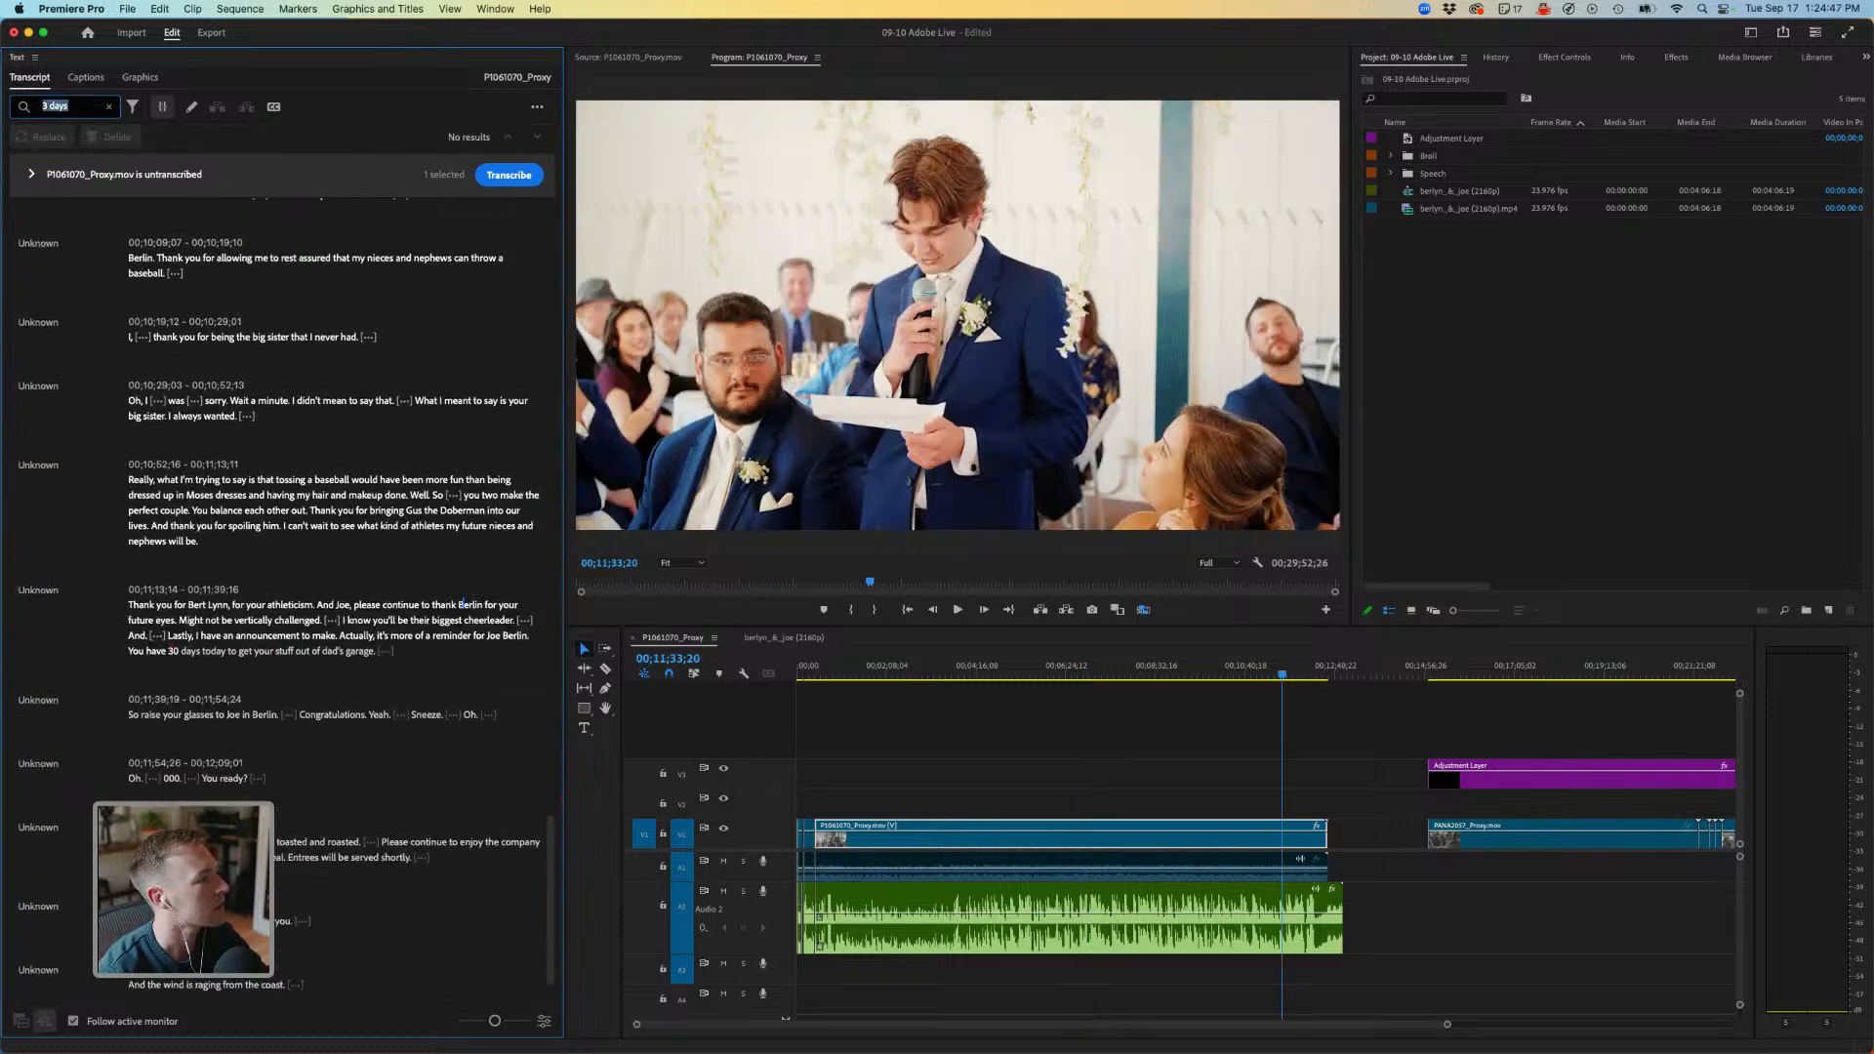
pyautogui.write('ays')
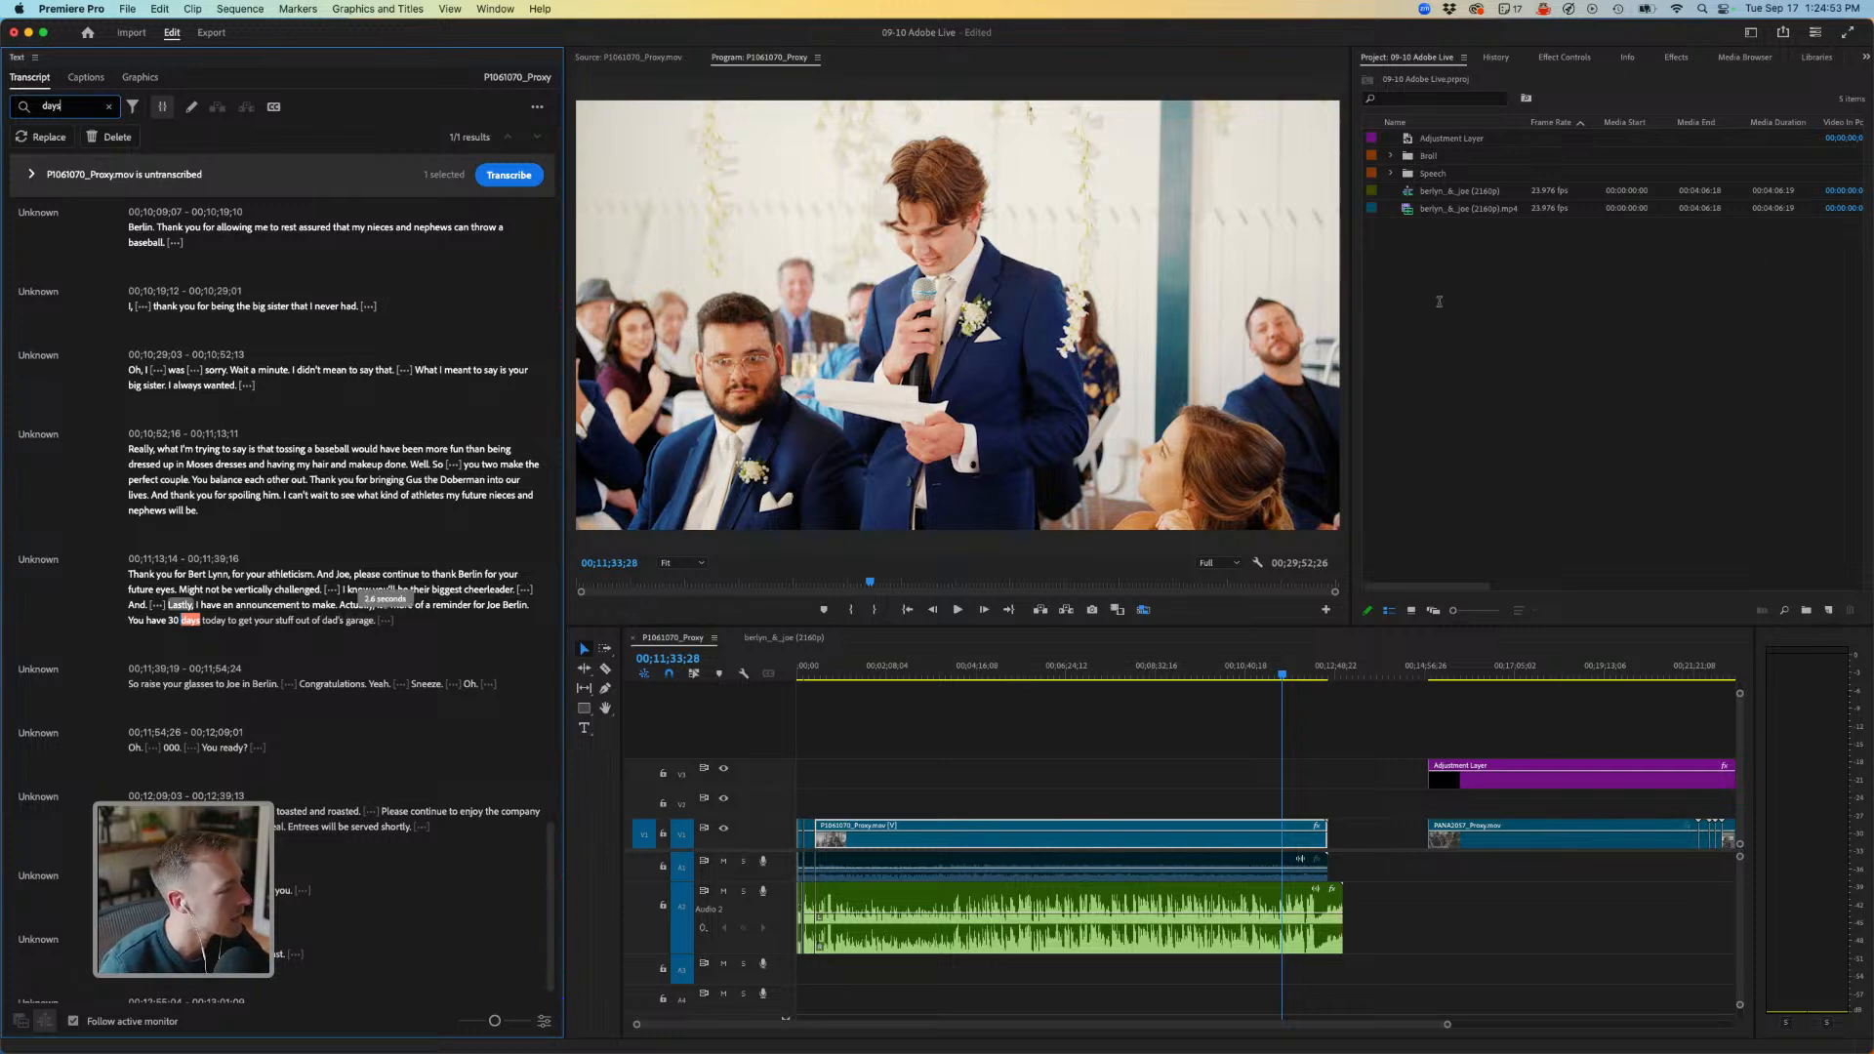
pyautogui.press('Return')
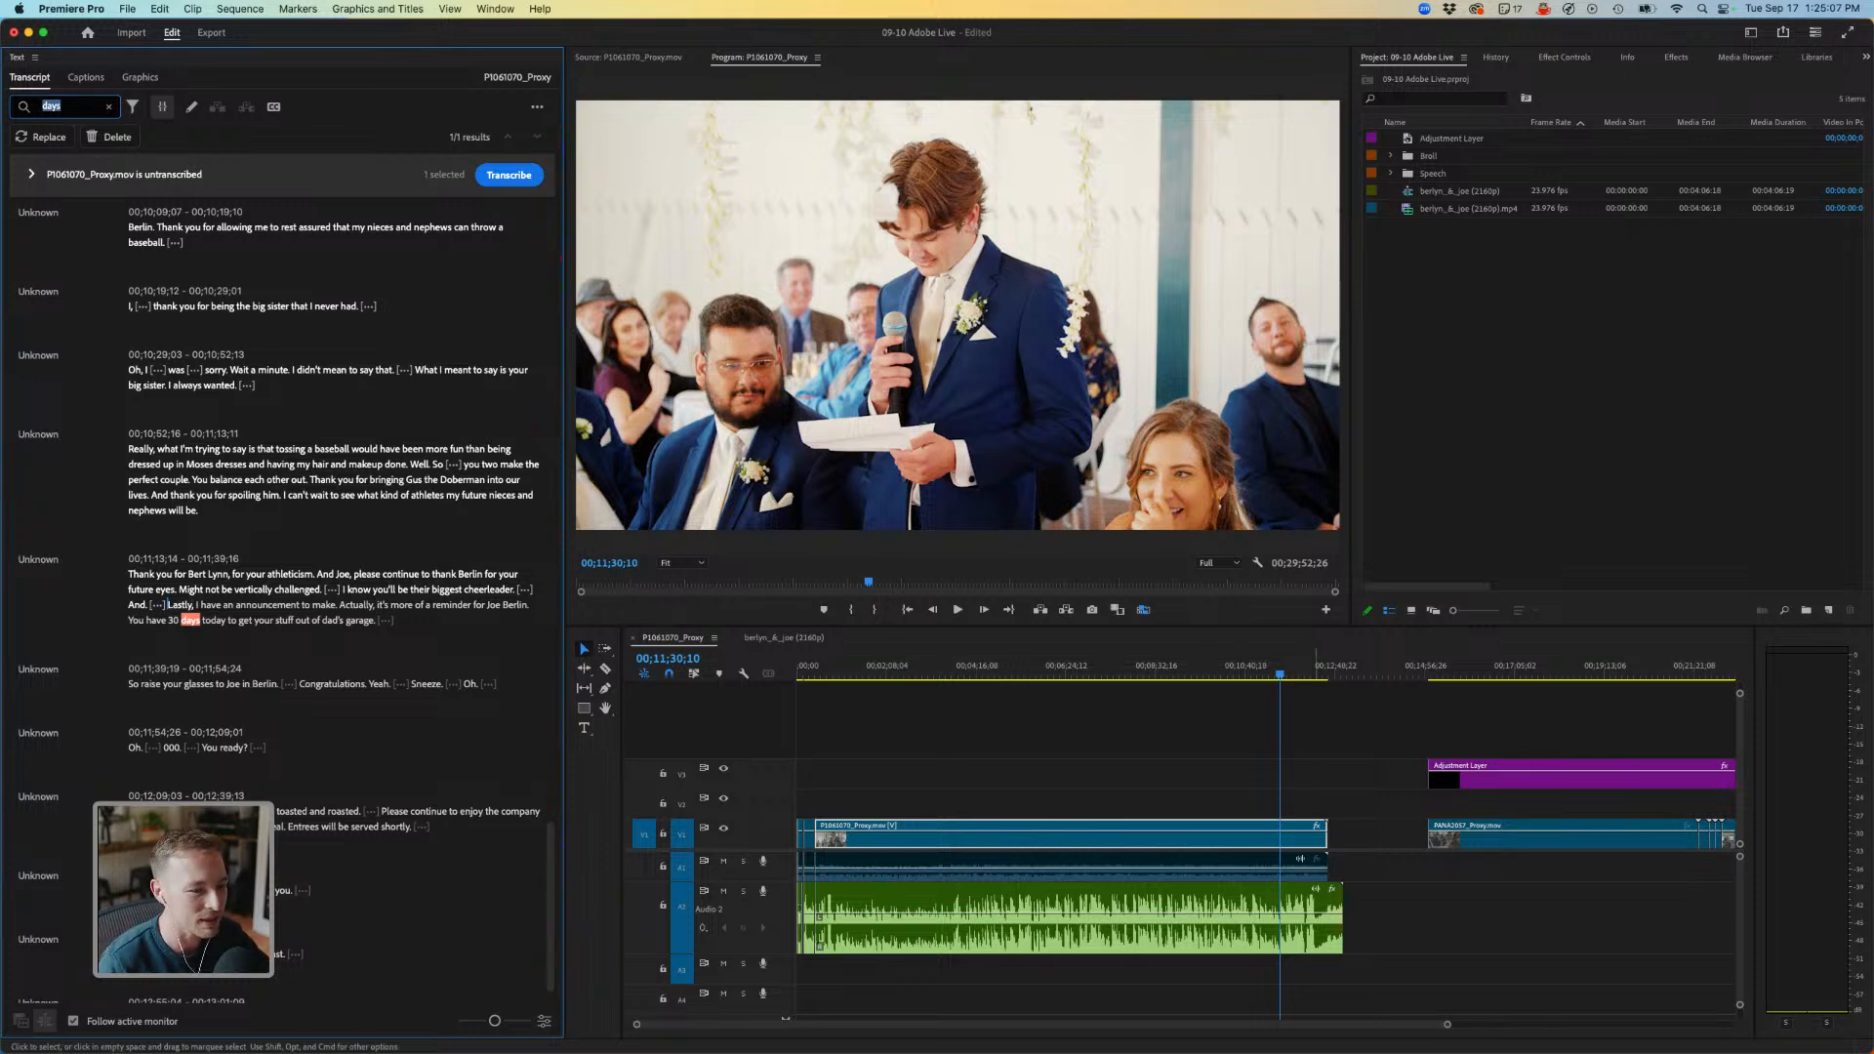
# Split the speech clip's video and audio just before "Lastly, I have an announcement to make" and play on to the end of the passage.
pyautogui.click(1316, 774)
pyautogui.press('=')
pyautogui.press('=')
pyautogui.press('=')
pyautogui.press('space')
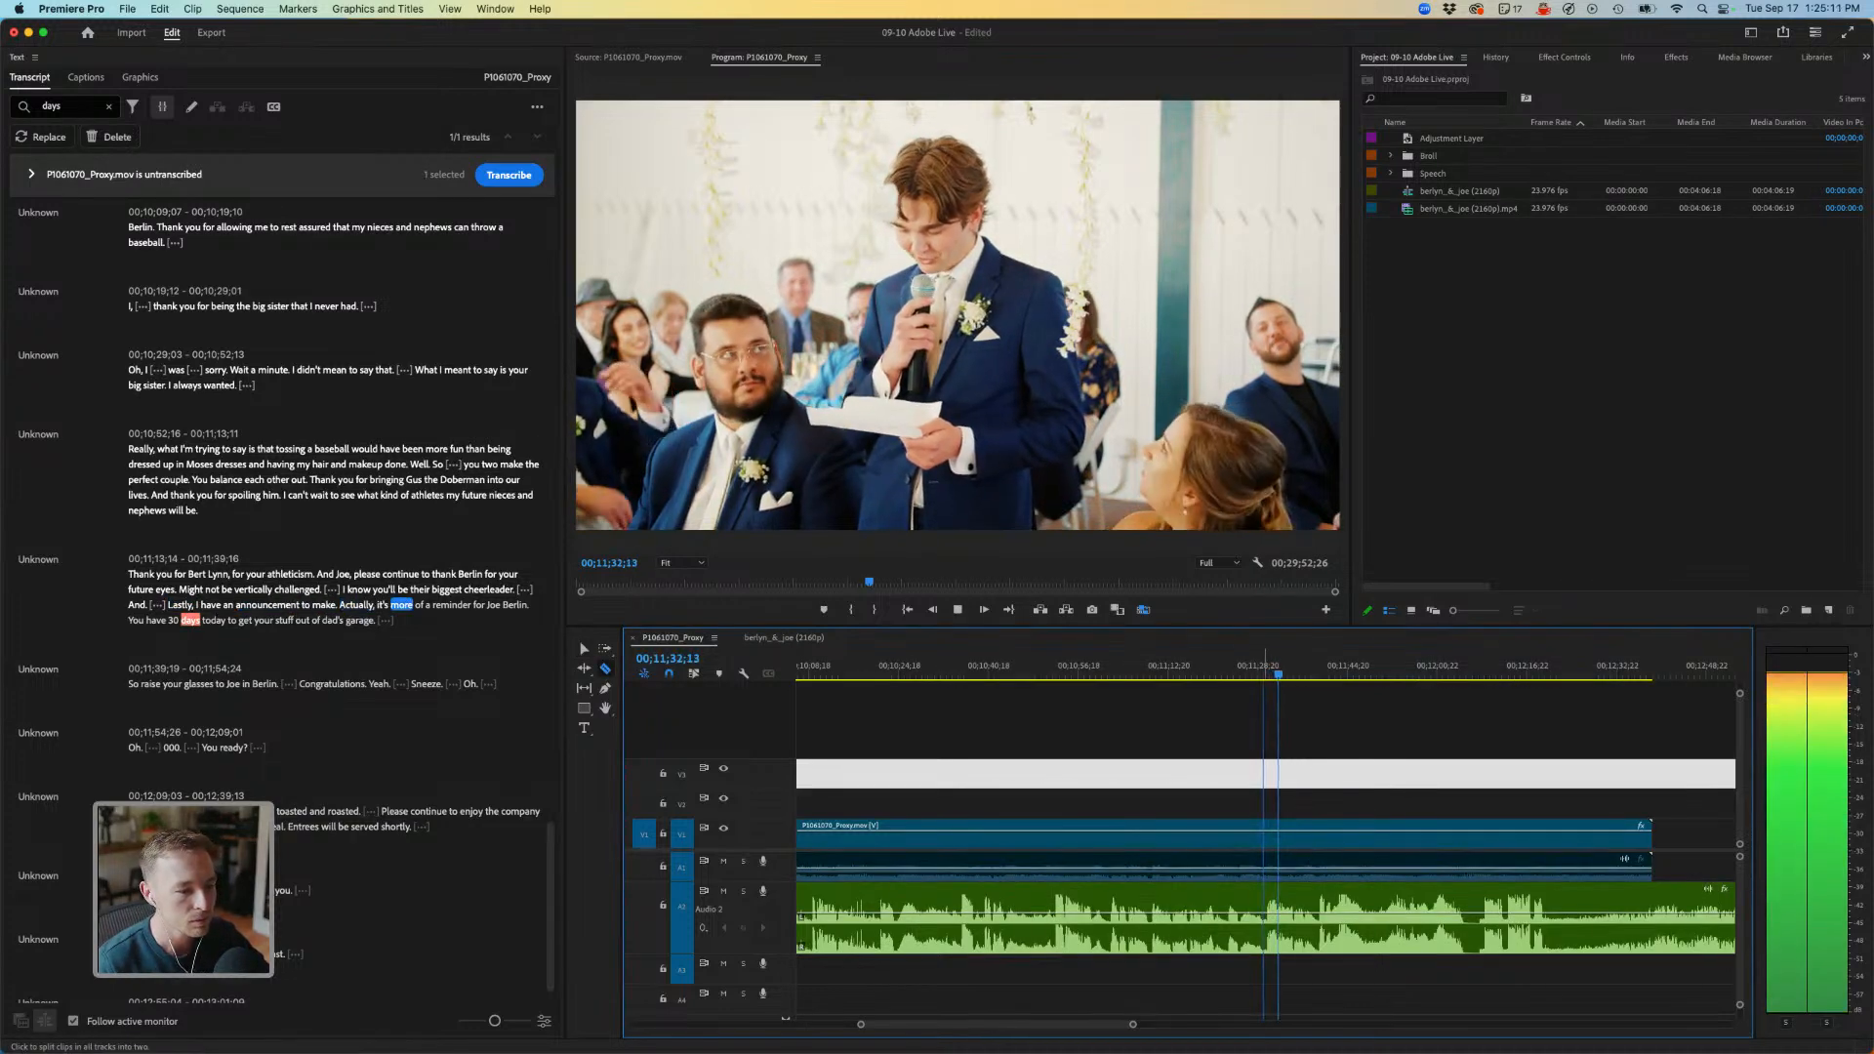
pyautogui.press('c')
pyautogui.keyDown('shift'); pyautogui.click(1265, 832); pyautogui.keyUp('shift')
pyautogui.press('v')
pyautogui.click(1269, 832)
pyautogui.press('space')
pyautogui.press('space')
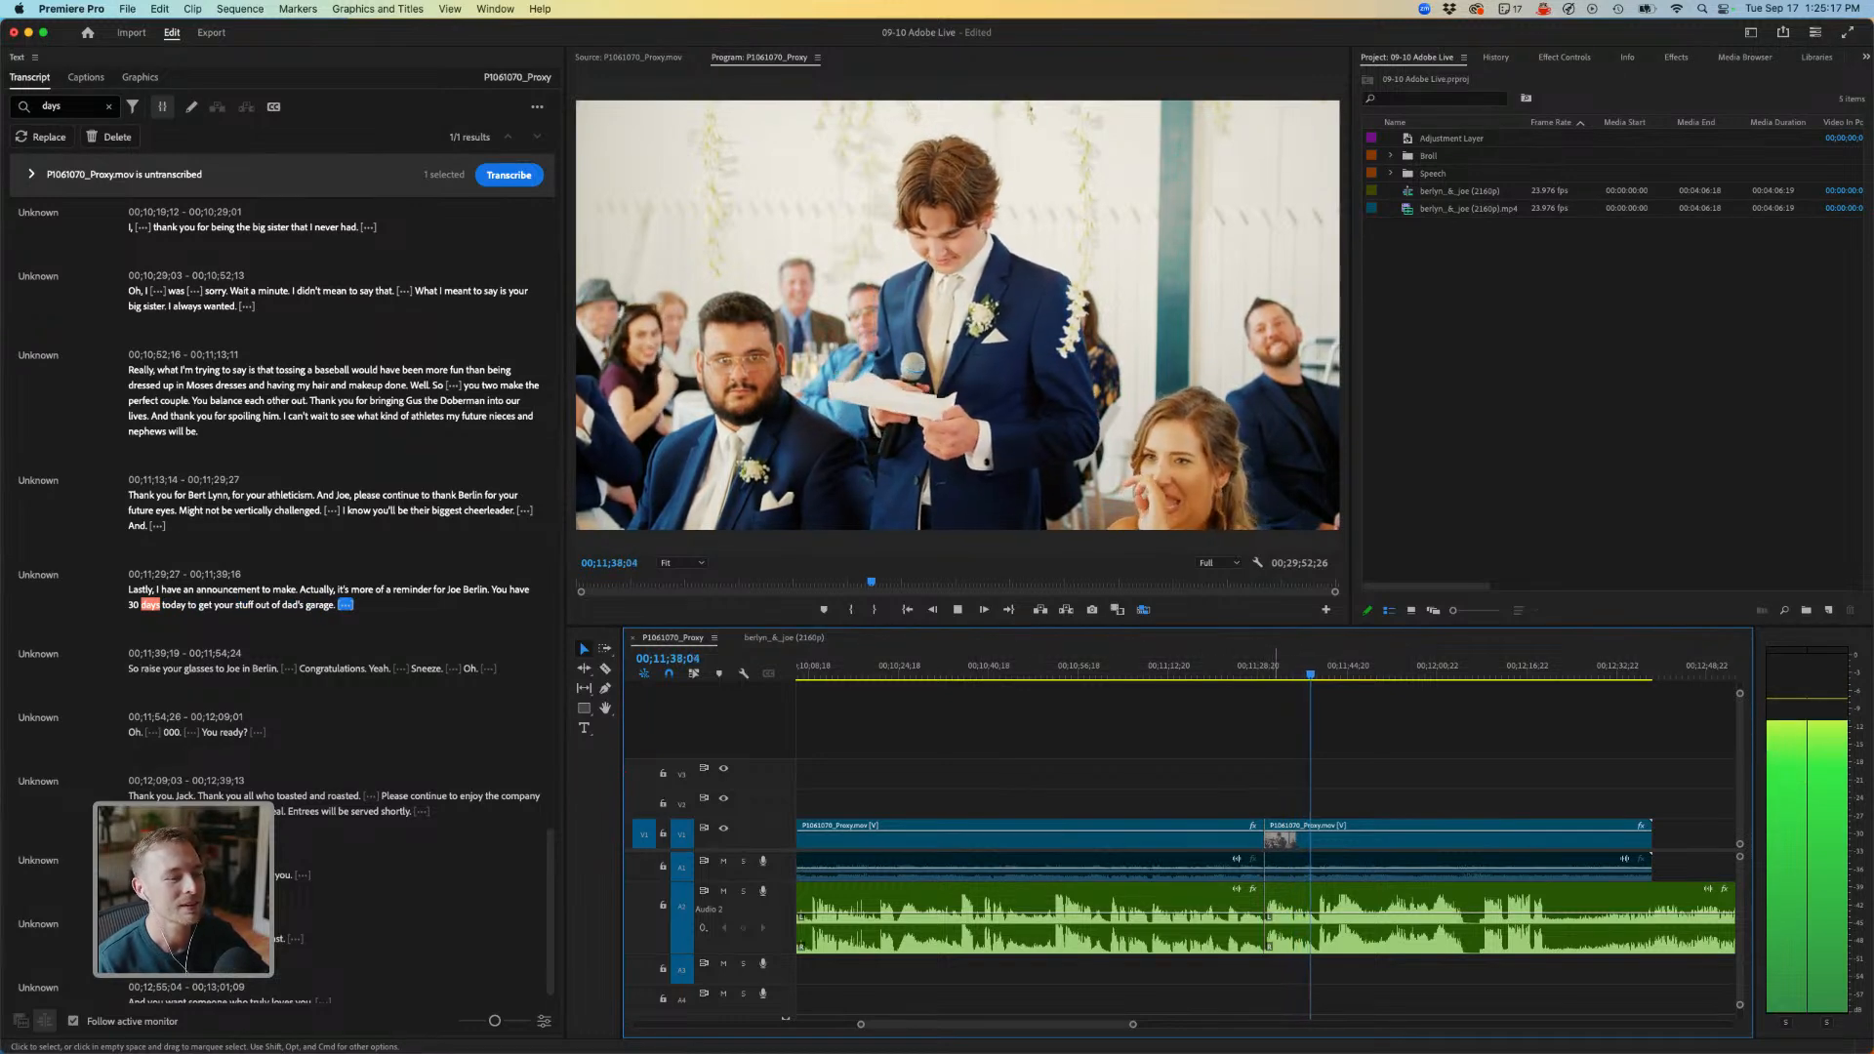
# Split the video and audio at 00;11;38;17, after the garage joke, and cut out the announcement segment.
pyautogui.press('space')
pyautogui.press('super+k')
pyautogui.press('v')
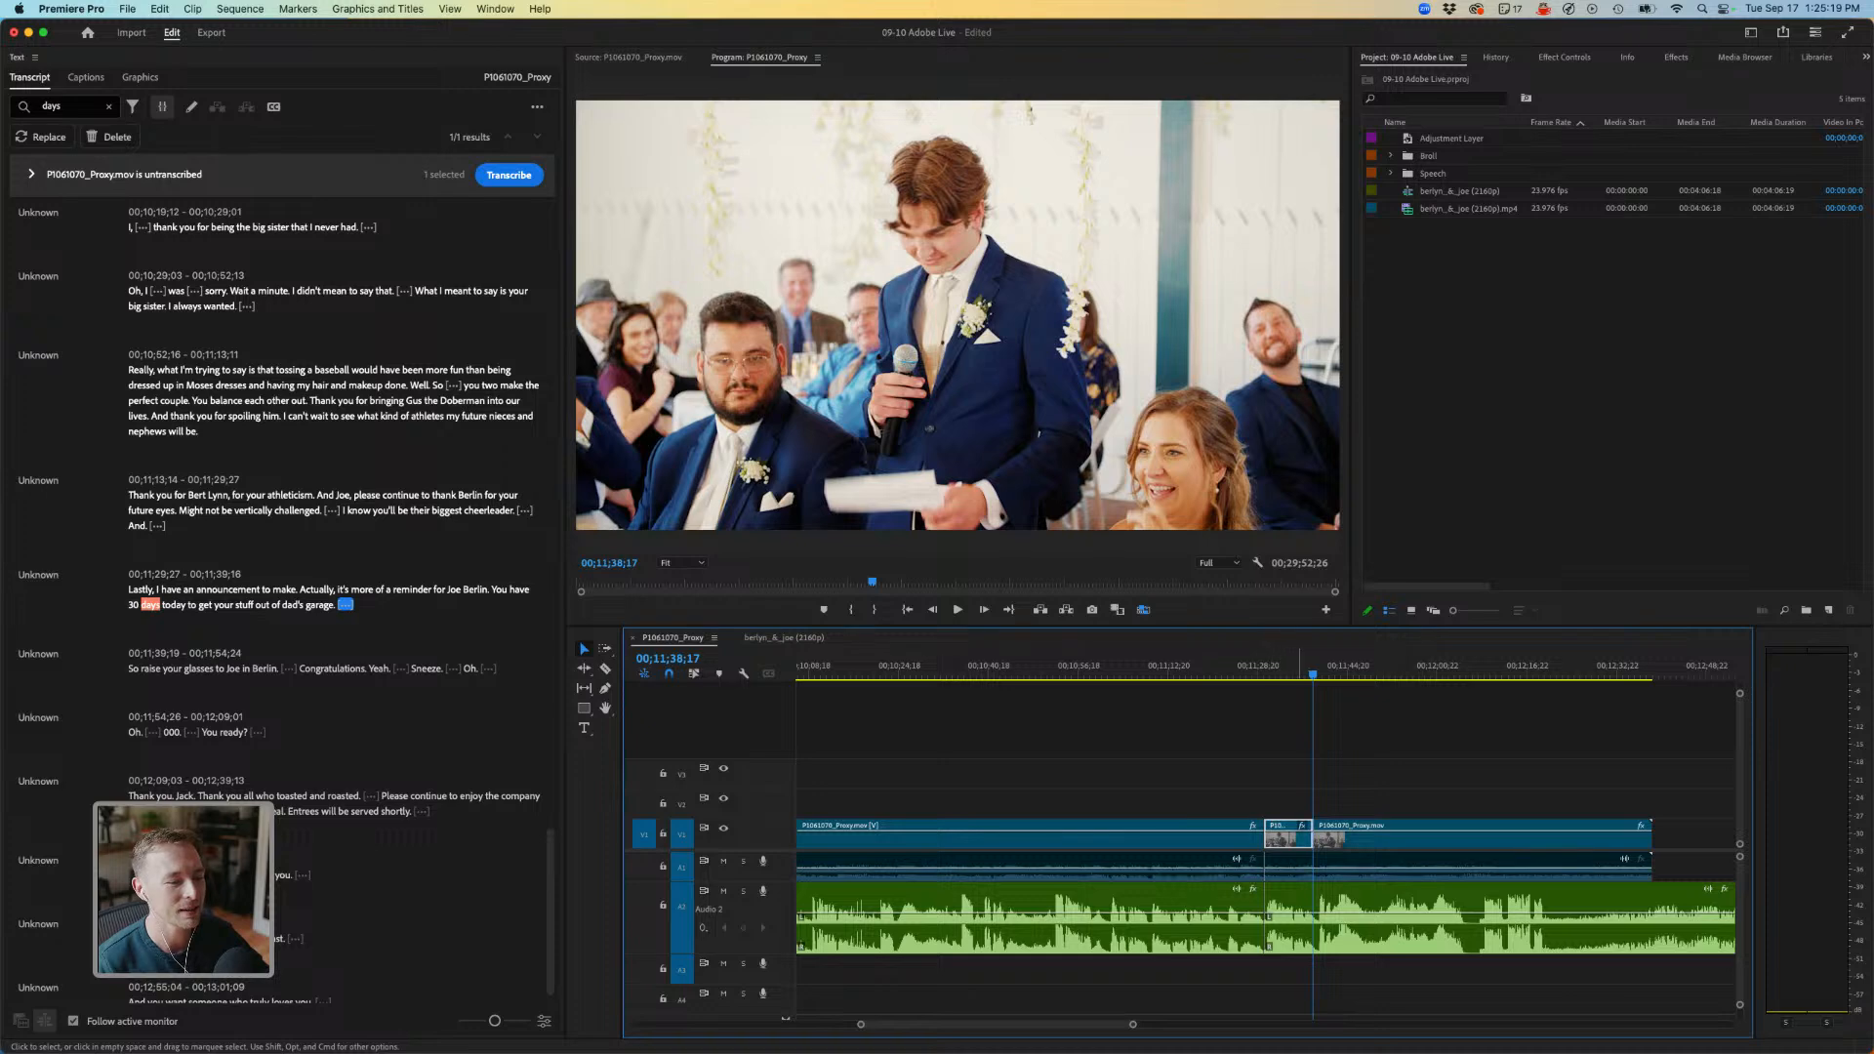
pyautogui.press('c')
pyautogui.keyDown('shift'); pyautogui.click(1313, 878); pyautogui.keyUp('shift')
pyautogui.press('v')
pyautogui.moveTo(1292, 781); pyautogui.dragTo(1292, 881)
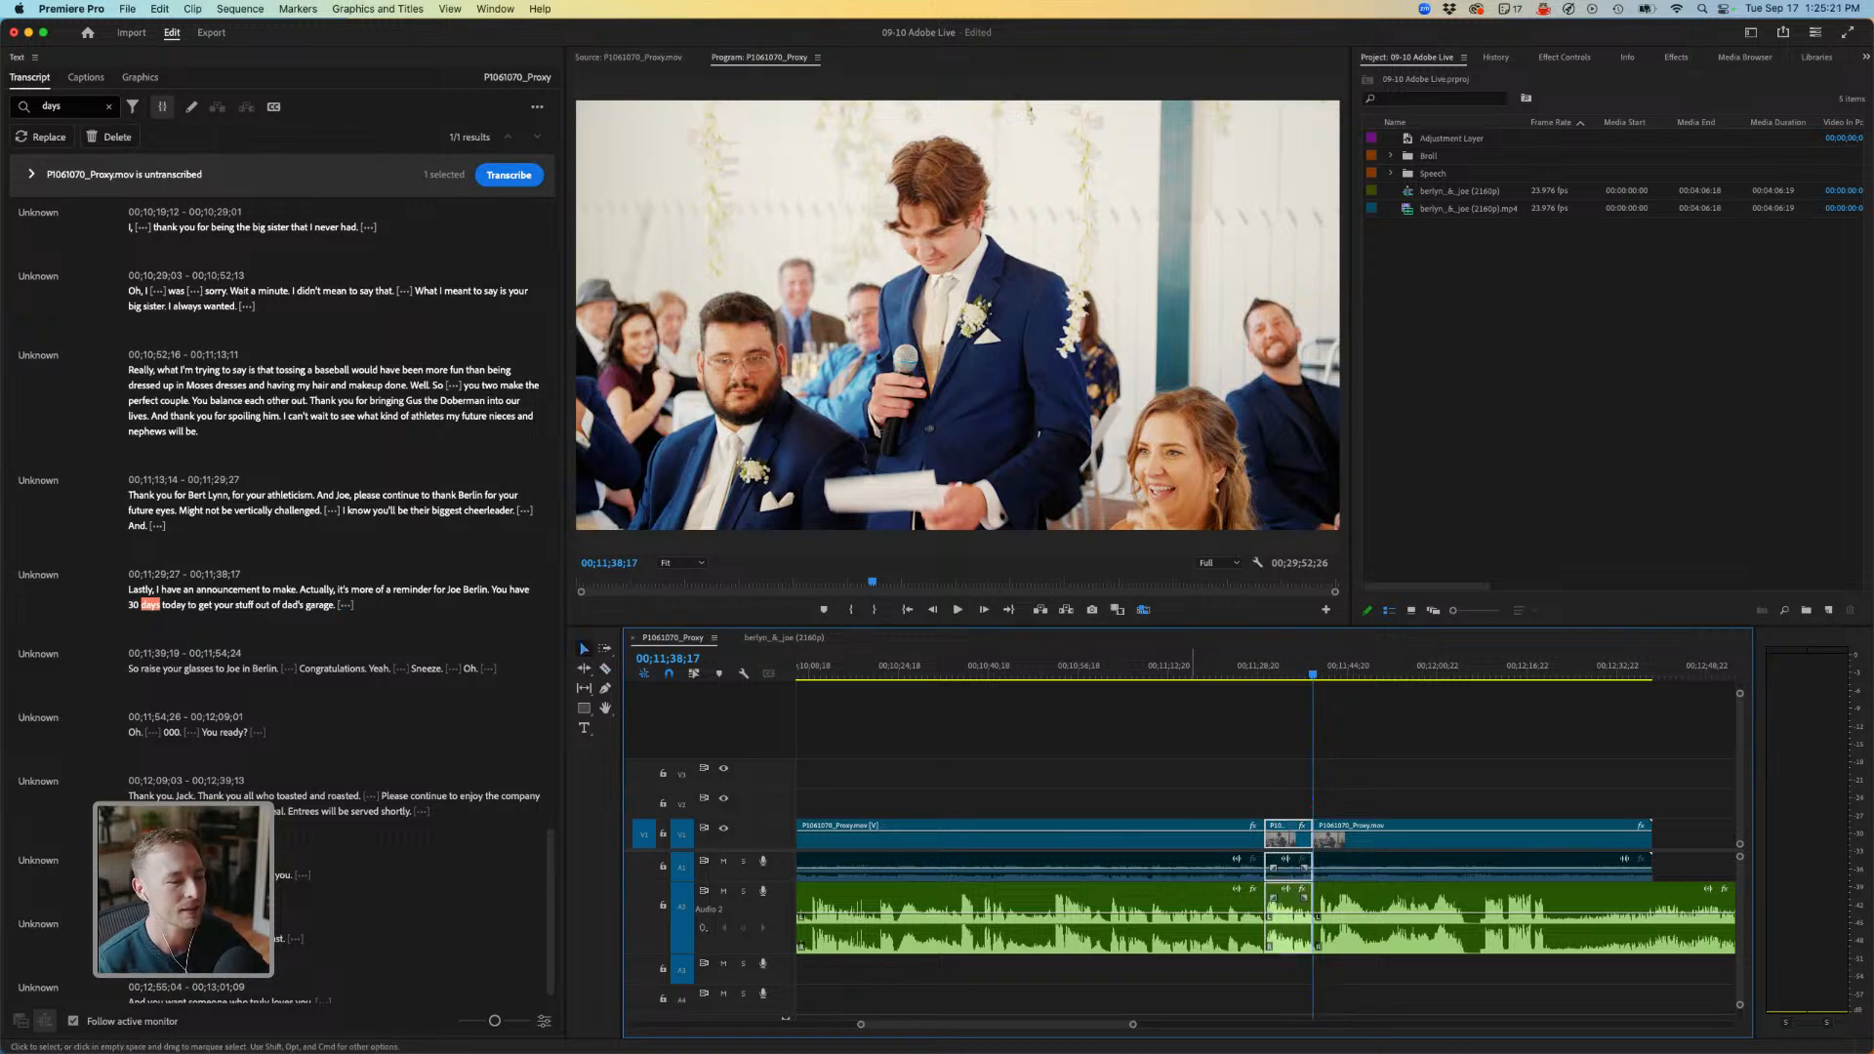
pyautogui.press('Delete')
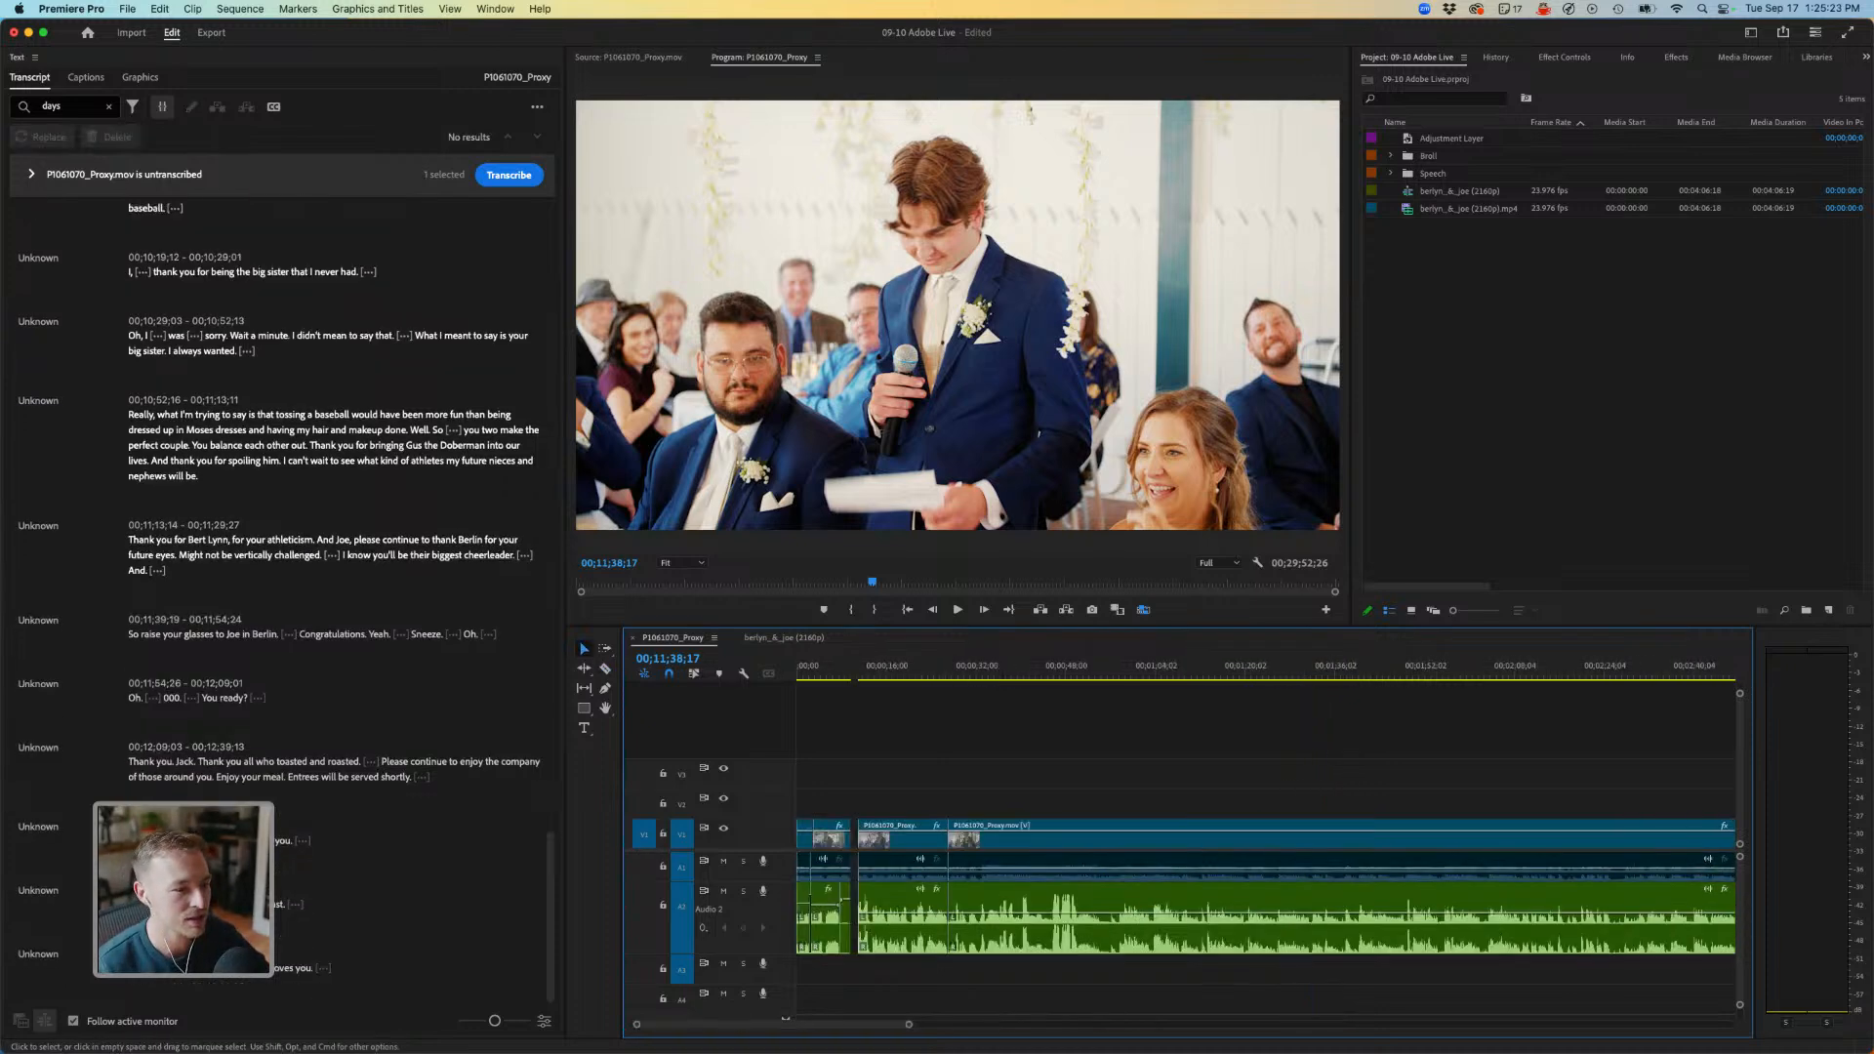
# Move the remaining speech footage further along the timeline and paste the announcement segment shortly after the opening clips.
pyautogui.moveTo(897, 838); pyautogui.dragTo(1163, 837)
pyautogui.press('v')
pyautogui.click(986, 762)
pyautogui.click(860, 666)
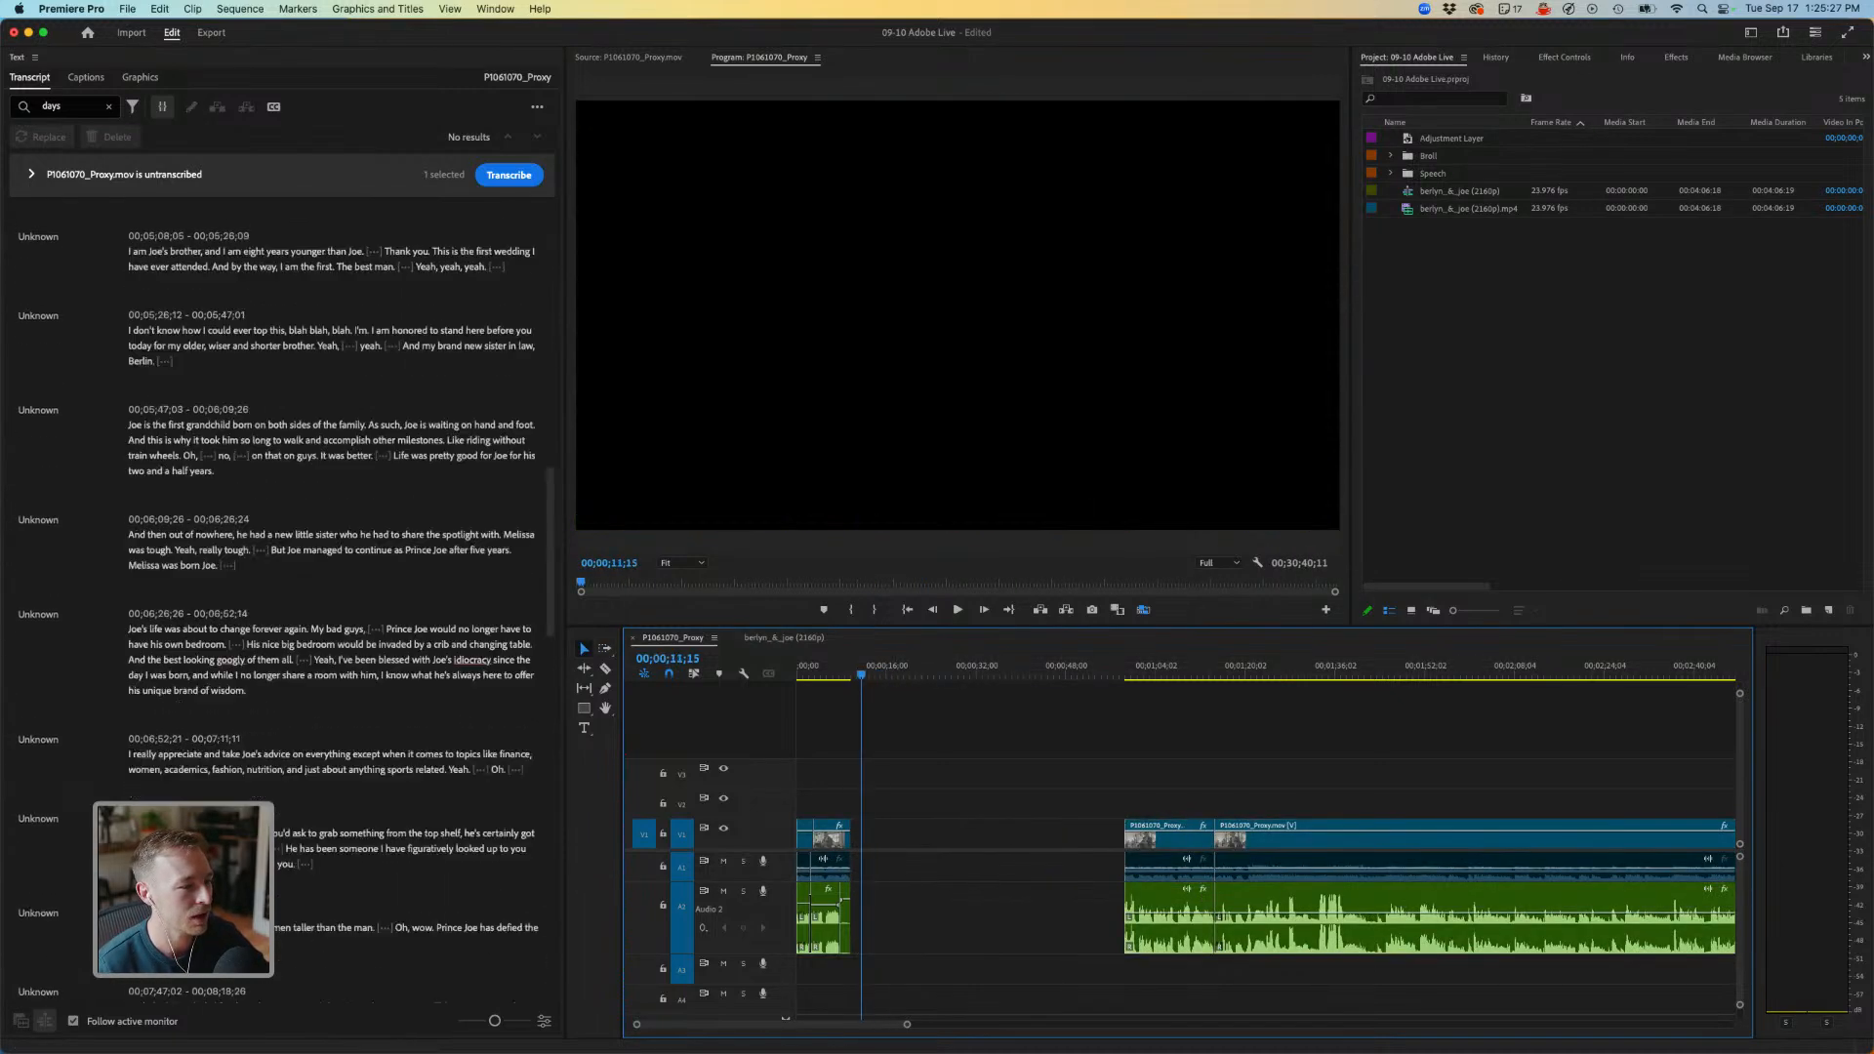
pyautogui.press('super+v')
# Close the gap between the opening clips and the pasted announcement segment.
pyautogui.click(880, 667)
pyautogui.press('=')
pyautogui.press('=')
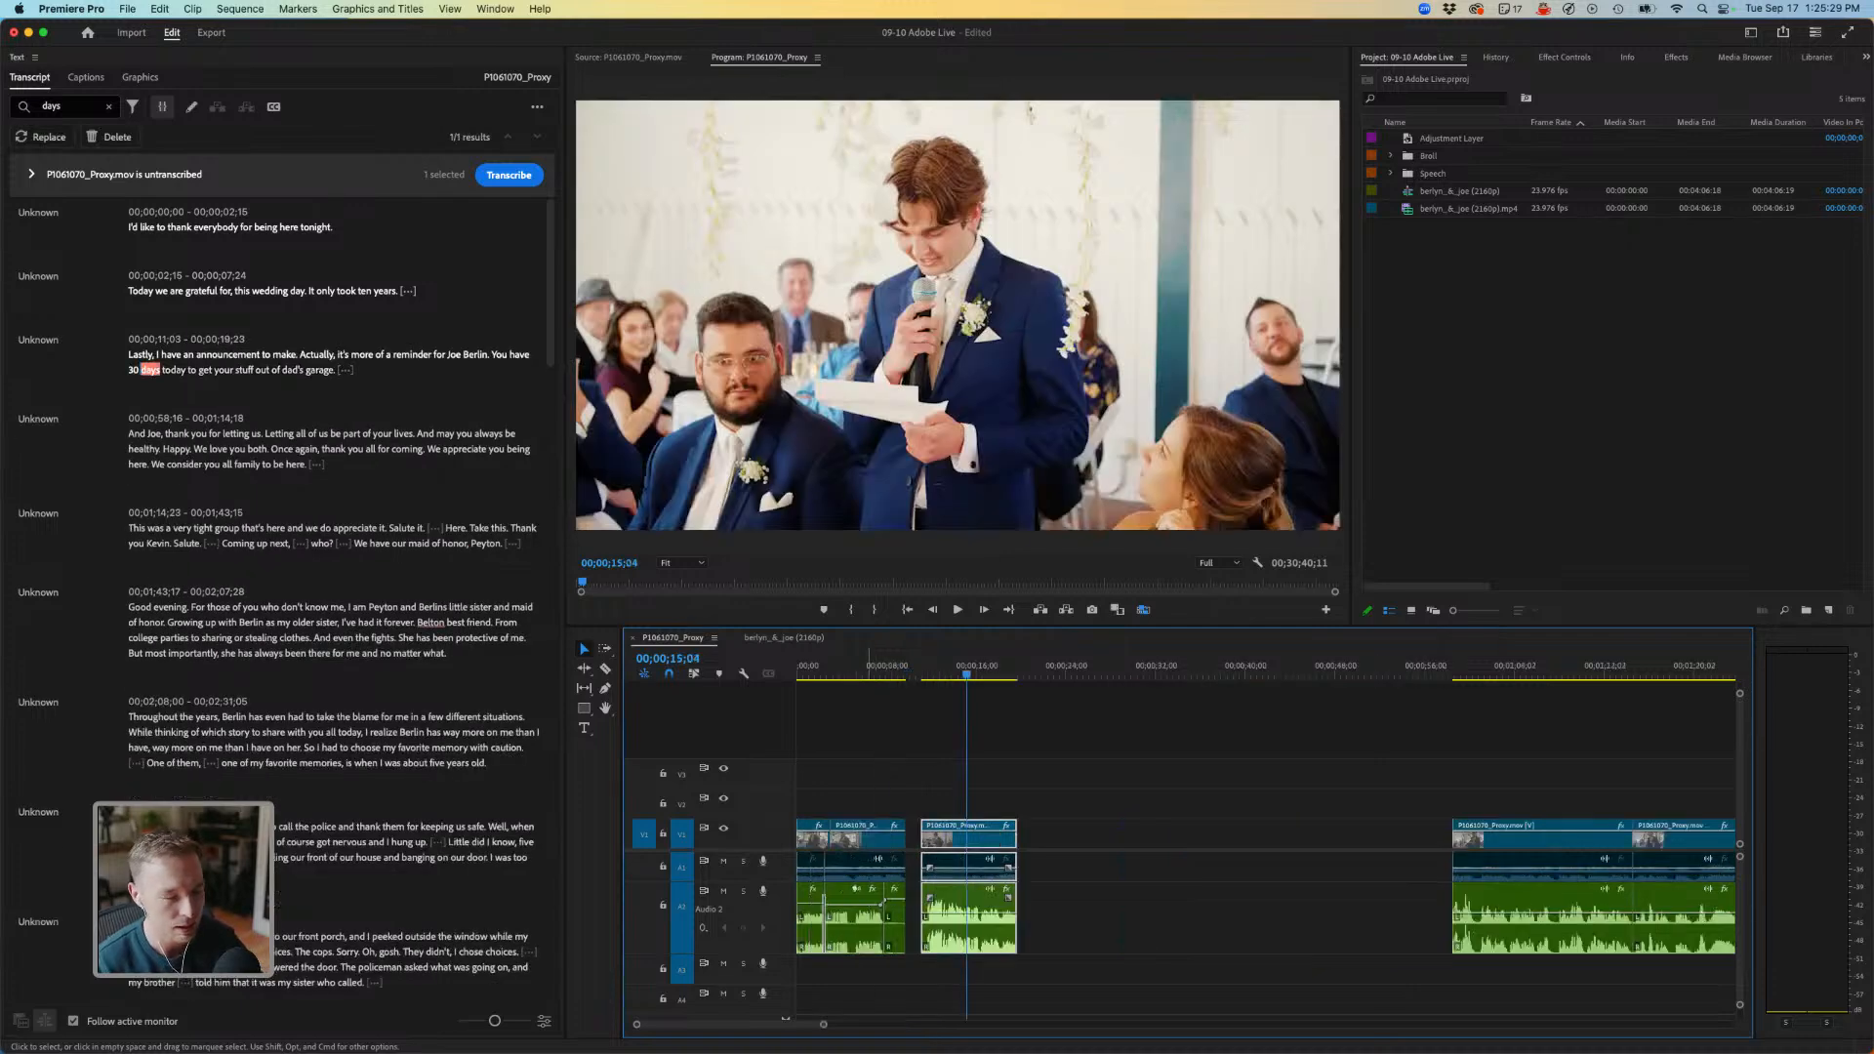
pyautogui.click(1088, 756)
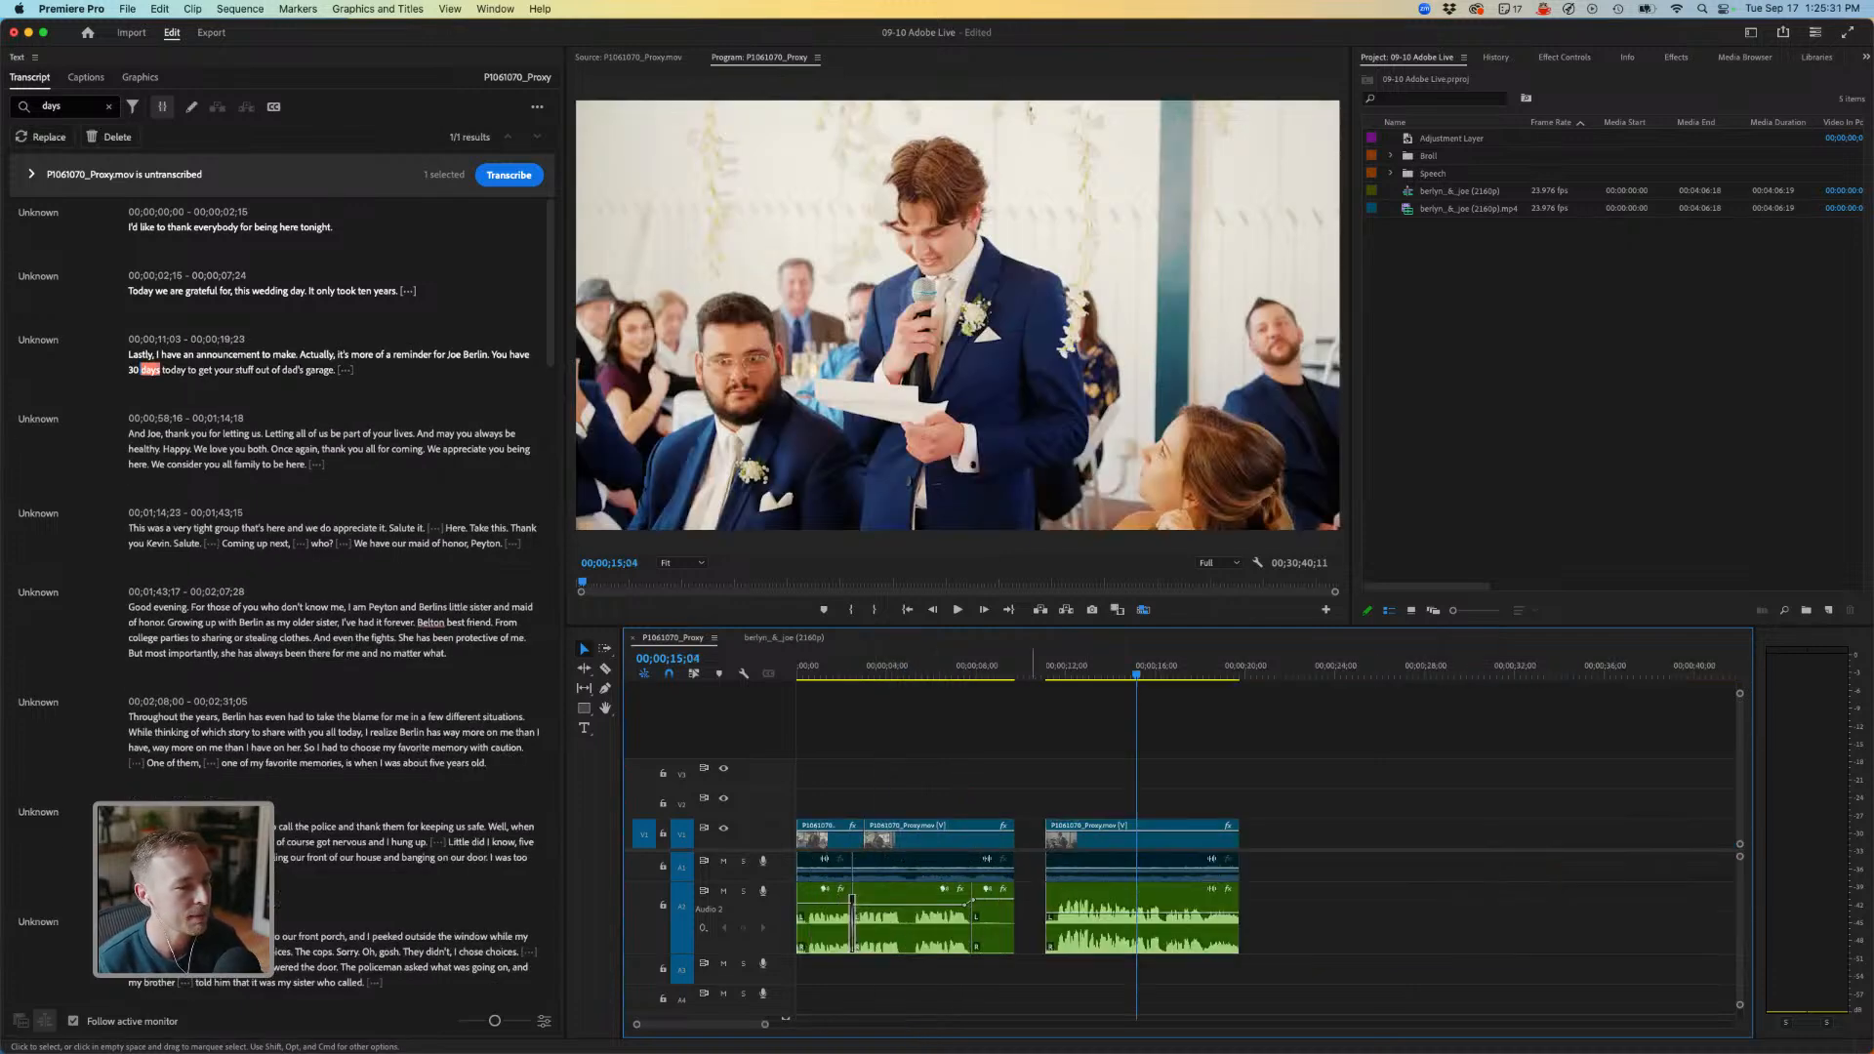
pyautogui.press('Delete')
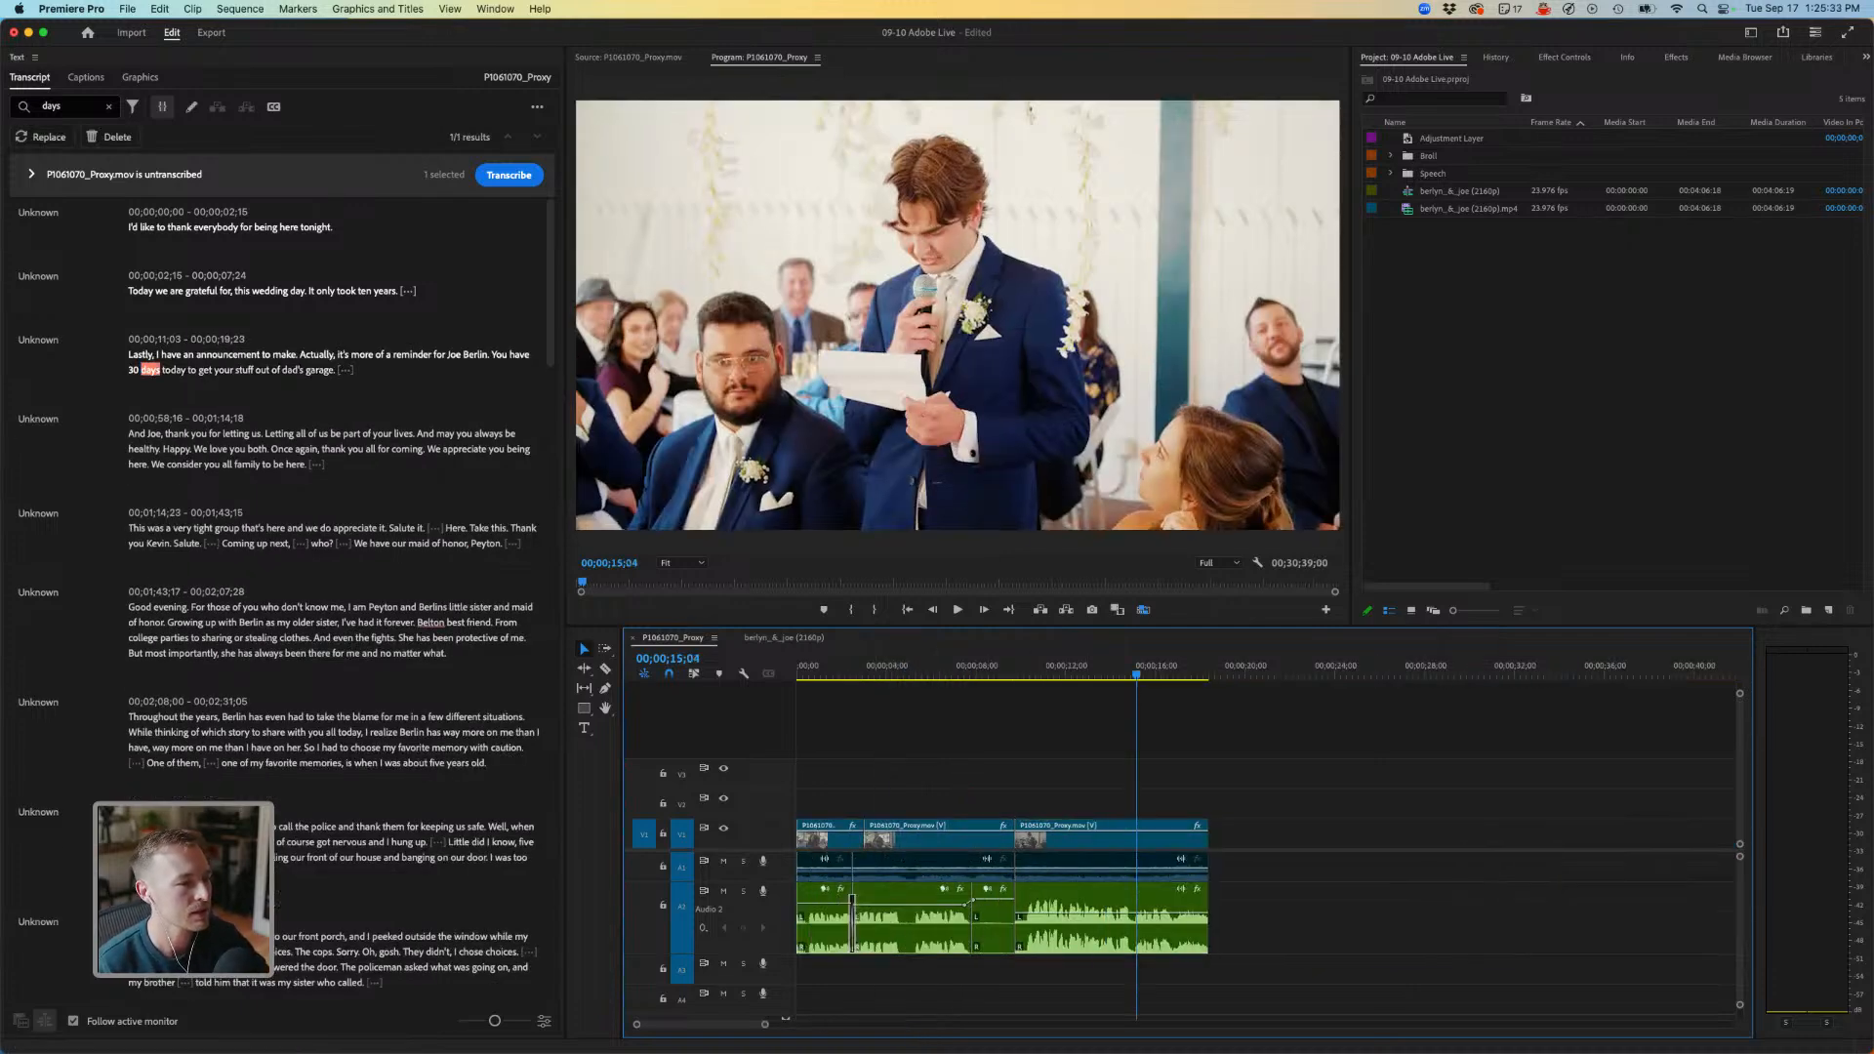
# Add audio transitions at the last two speech audio edits around the join with the announcement segment, and play across them.
pyautogui.click(925, 666)
pyautogui.press('space')
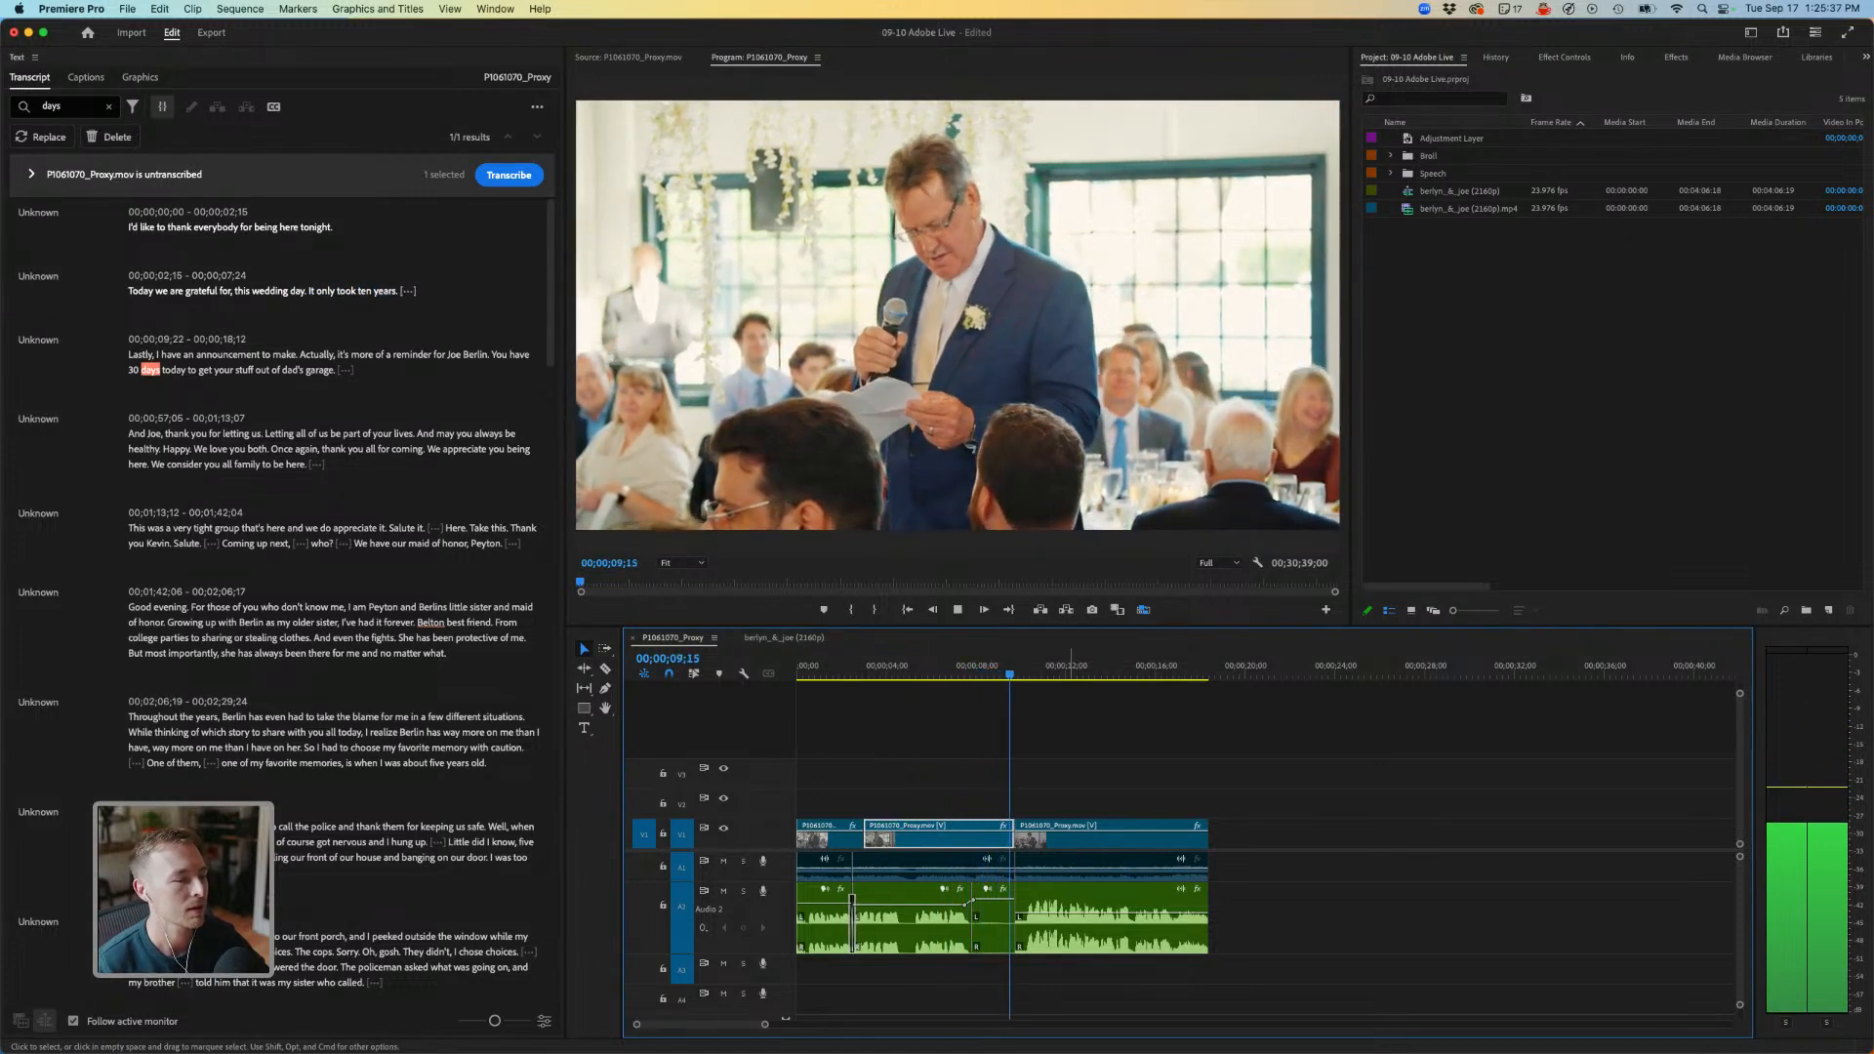
pyautogui.press('space')
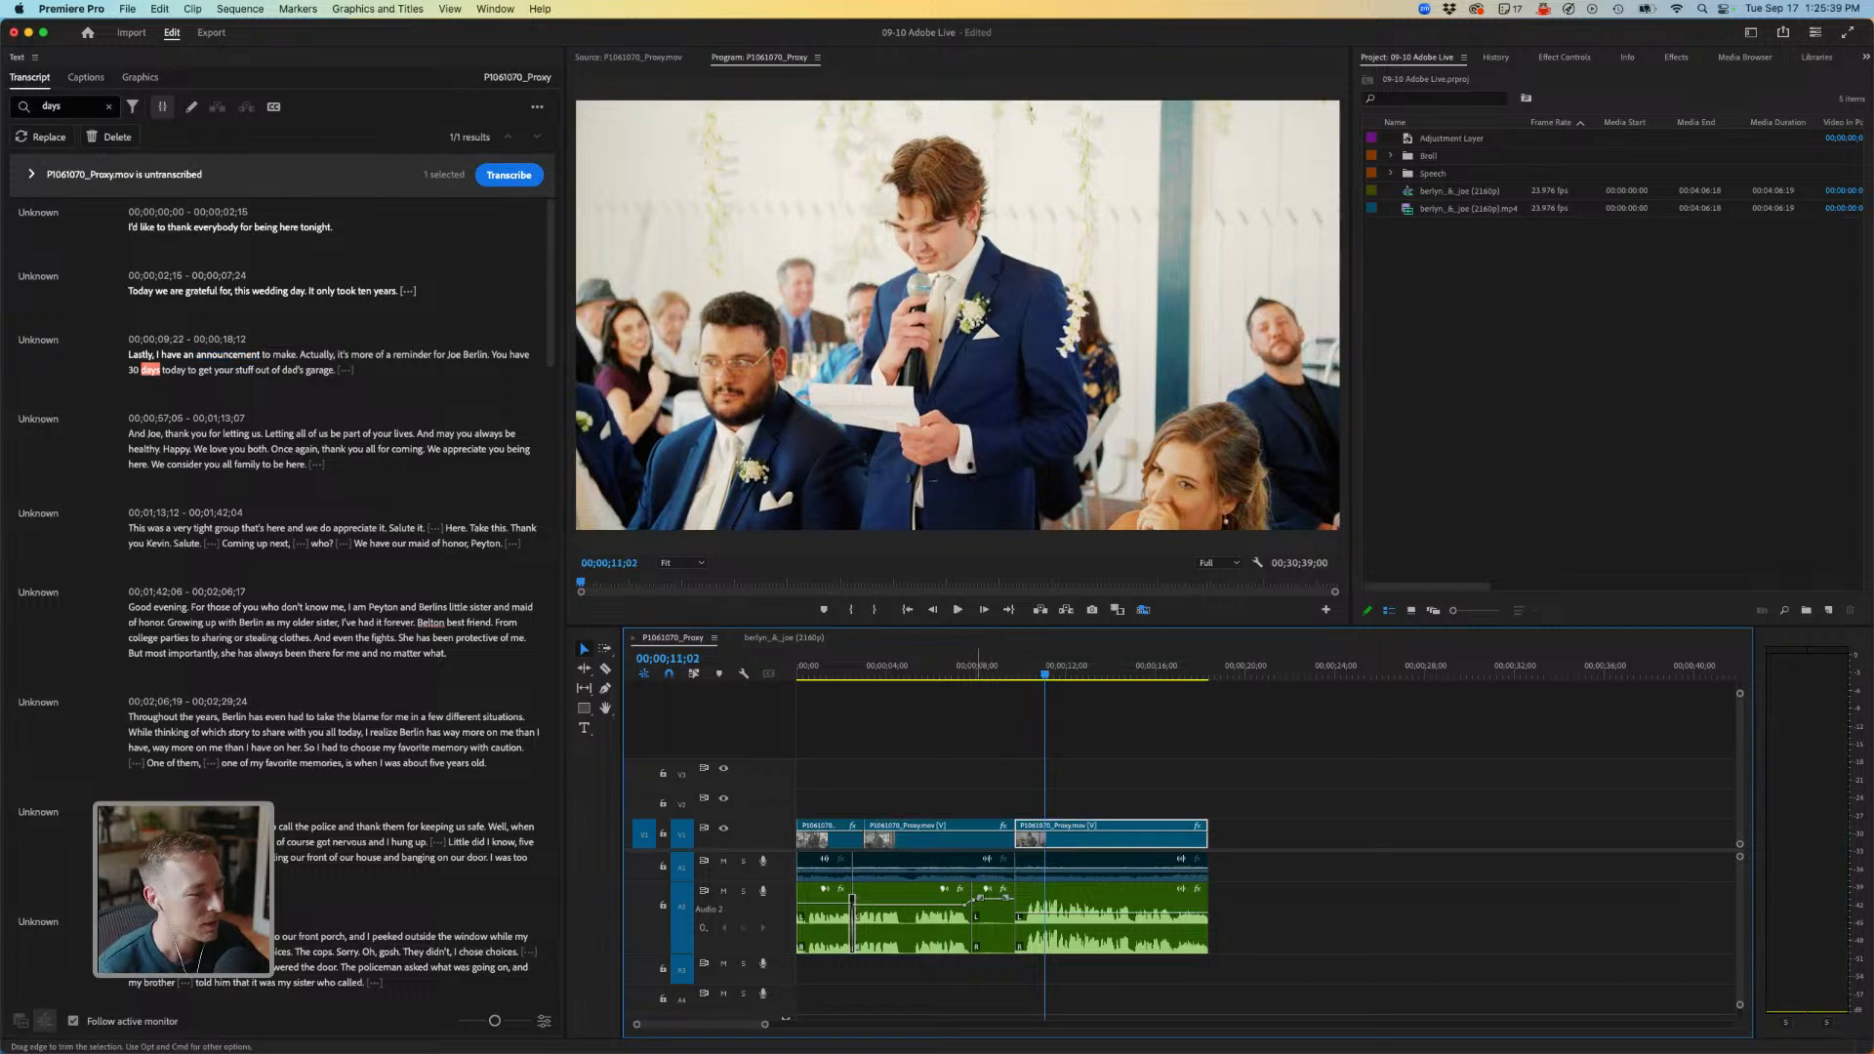
pyautogui.moveTo(975, 896); pyautogui.dragTo(1010, 898)
pyautogui.click(910, 674)
pyautogui.press('space')
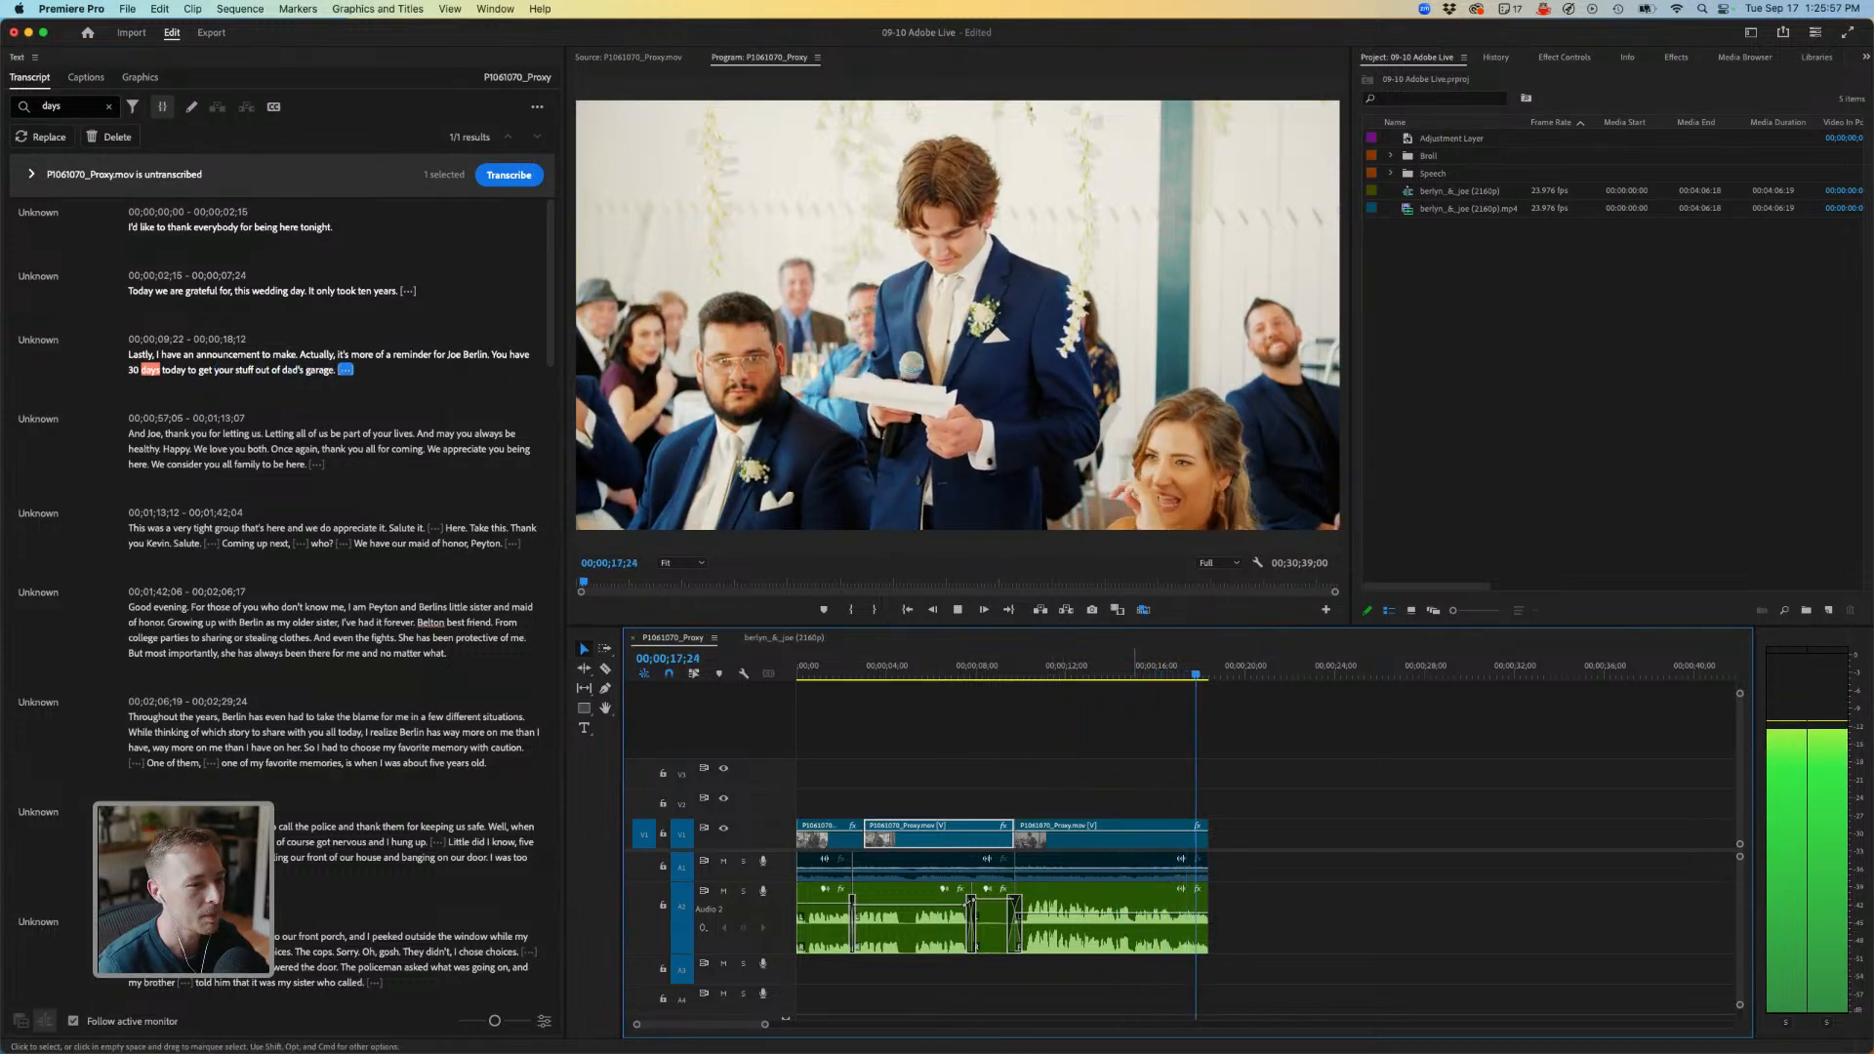
pyautogui.press('space')
pyautogui.click(1029, 665)
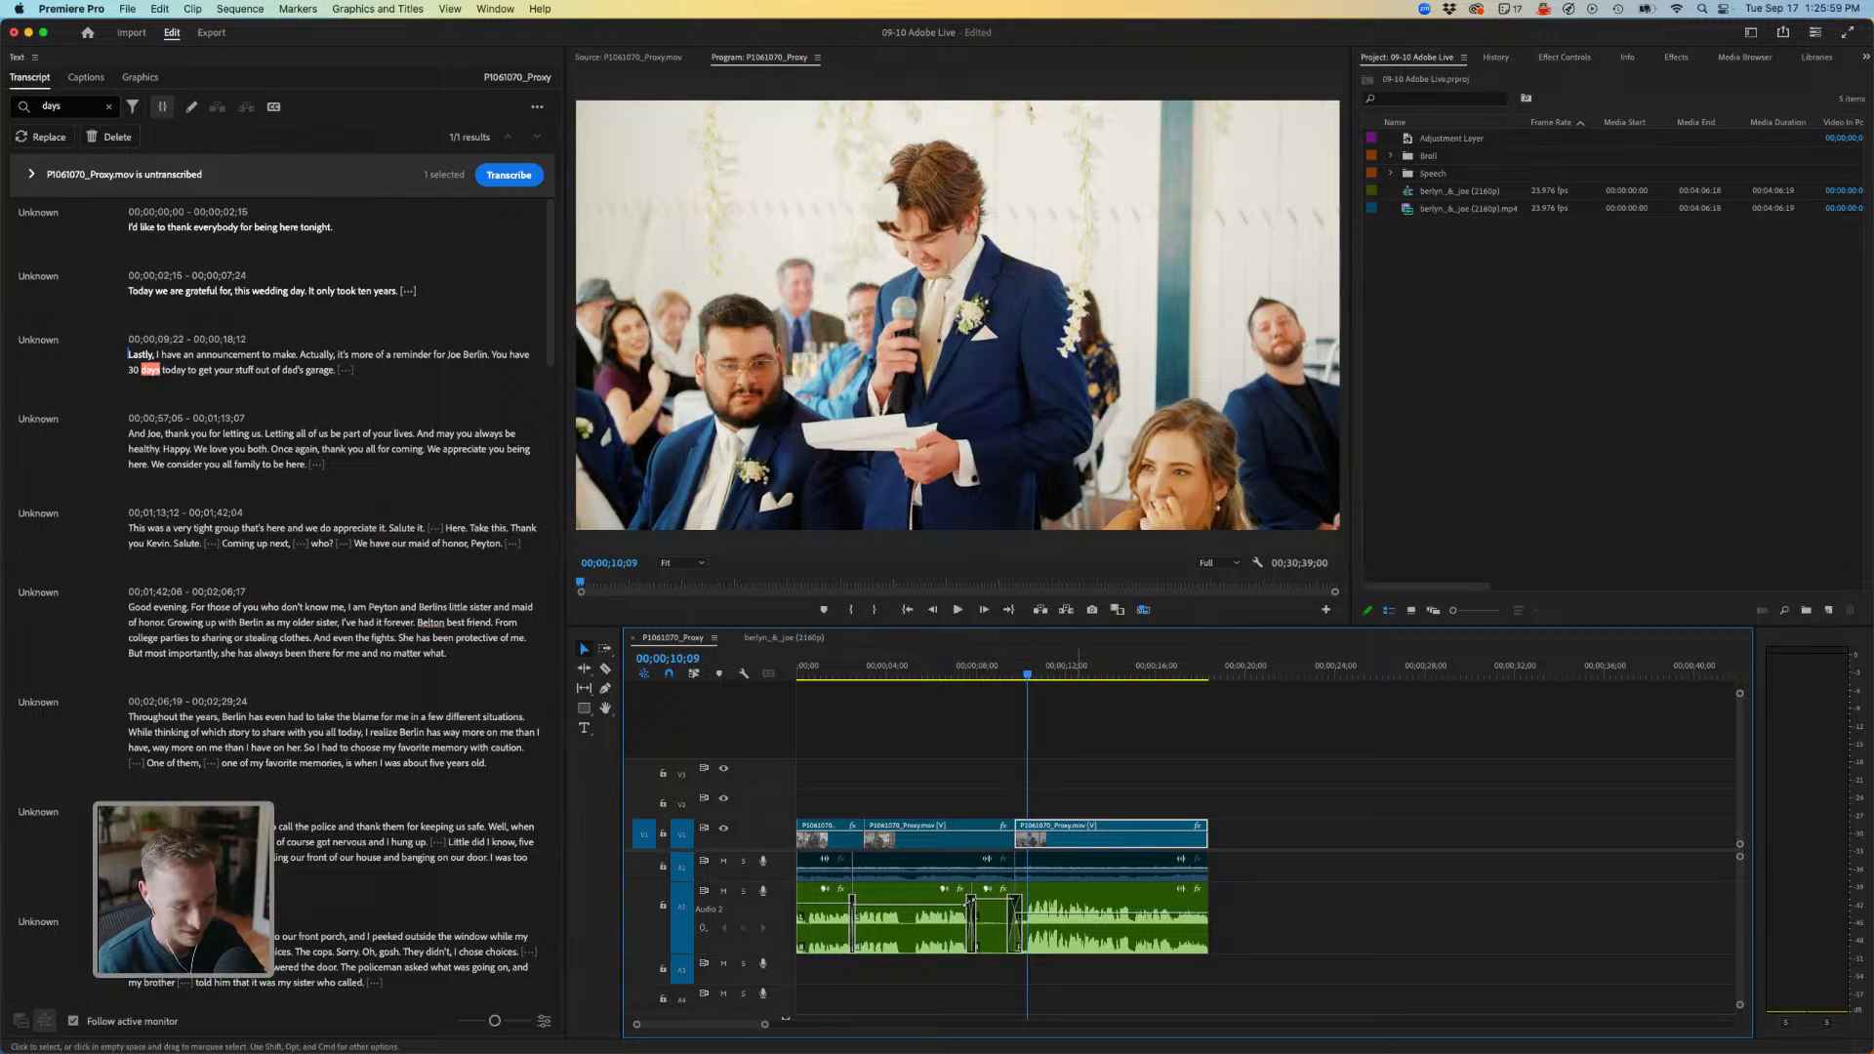
# Split out the couple's reaction shot starting at 00;16;23;13 together with its adjustment layer, and cut both from the timeline.
pyautogui.press('\\')
pyautogui.moveTo(1001, 665); pyautogui.dragTo(1150, 666)
pyautogui.press('-')
pyautogui.press('-')
pyautogui.press('-')
pyautogui.moveTo(1273, 666)
pyautogui.mouseDown()
pyautogui.moveTo(1177, 666)
pyautogui.moveTo(1258, 666)
pyautogui.mouseUp()
pyautogui.press('=')
pyautogui.press('=')
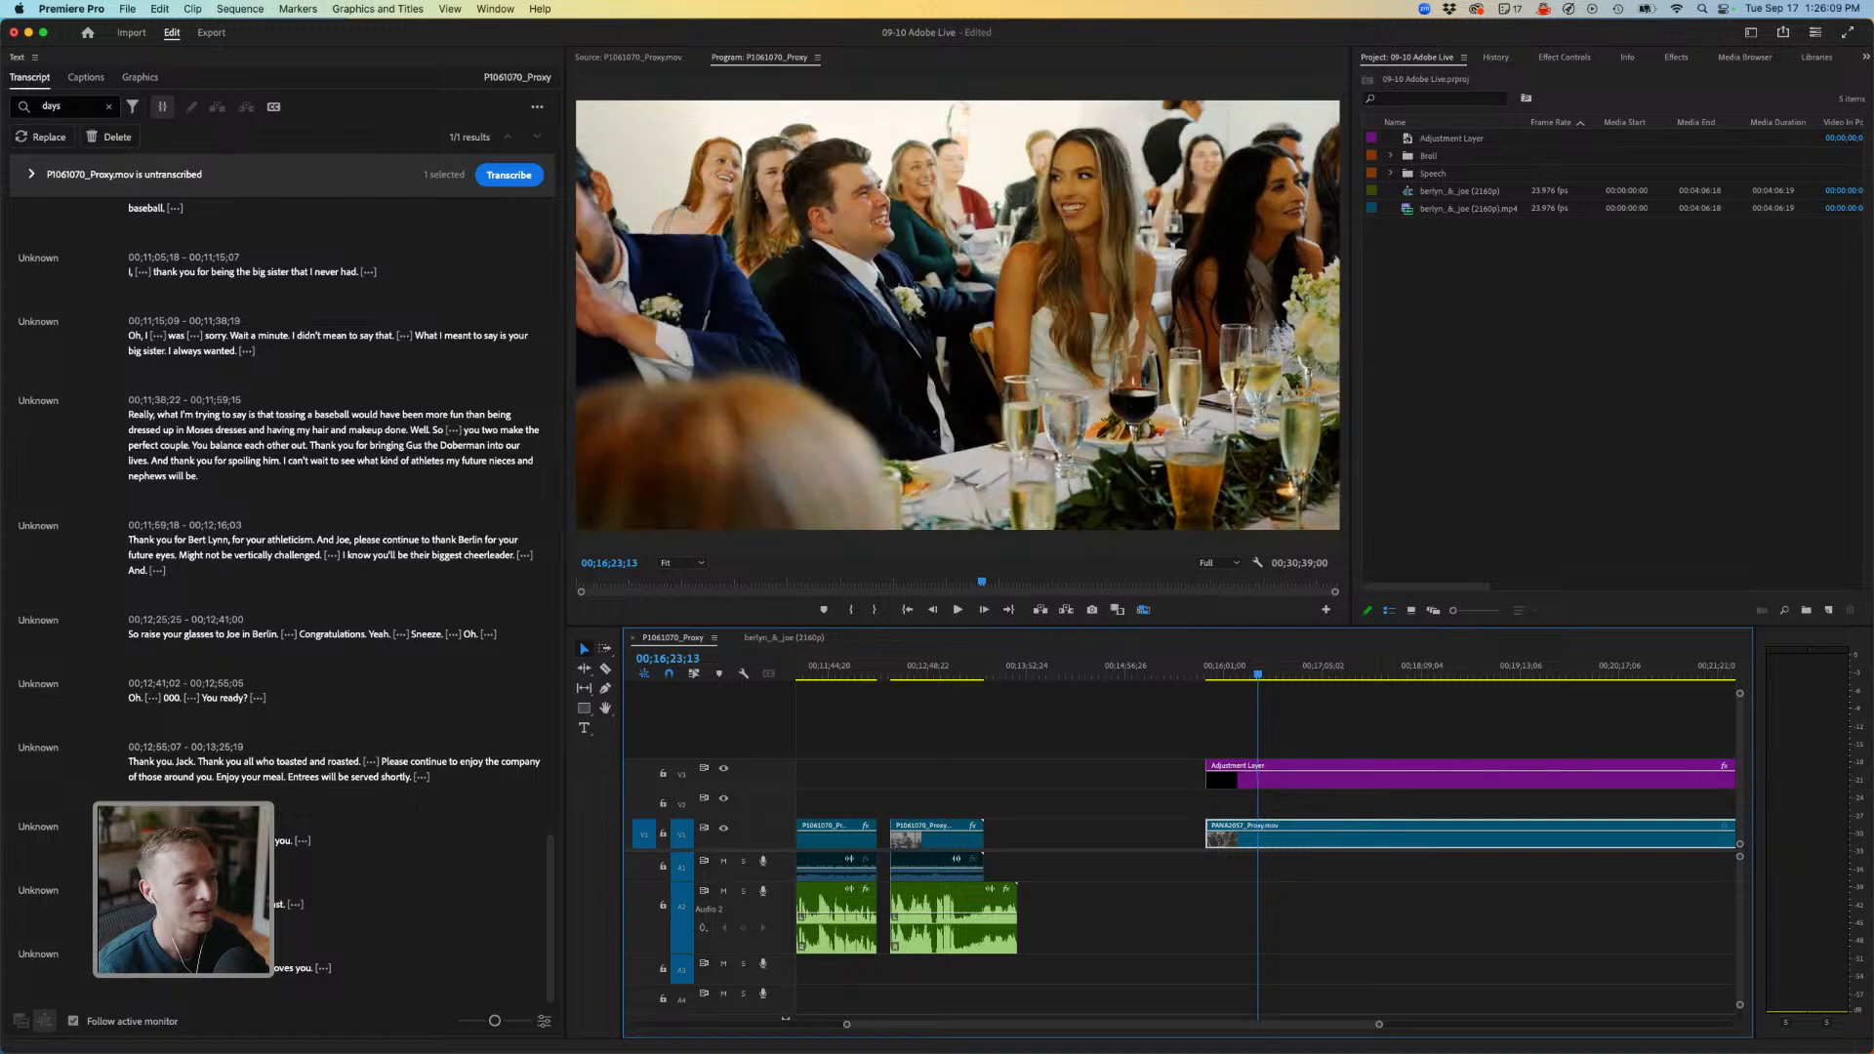
pyautogui.keyDown('shift'); pyautogui.click(1259, 835); pyautogui.keyUp('shift')
pyautogui.keyDown('shift'); pyautogui.click(1307, 834); pyautogui.keyUp('shift')
pyautogui.press('v')
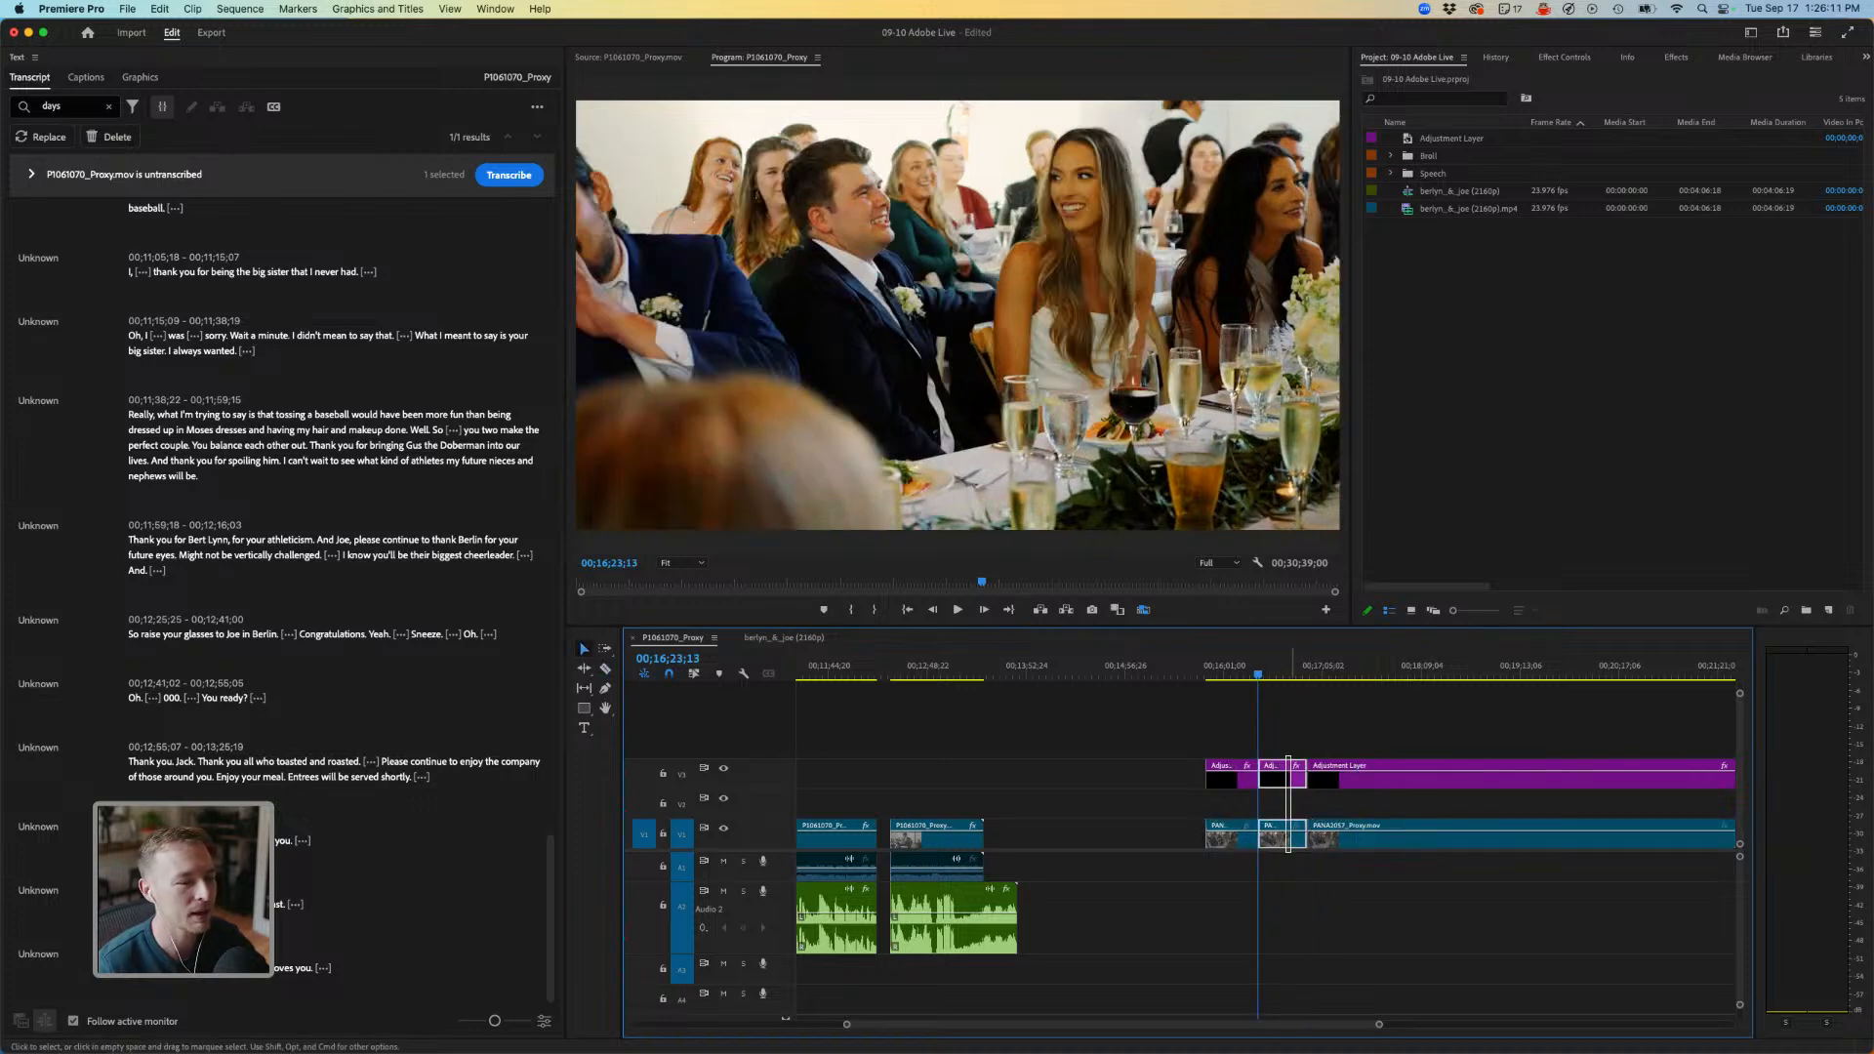
pyautogui.moveTo(1287, 756); pyautogui.dragTo(1291, 853)
pyautogui.press('super+x')
# Paste the reaction shot and adjustment layer at 00;00;29;26, and place them on V2 and V3 directly after the announcement clip.
pyautogui.hscroll(-10, 1291, 853)
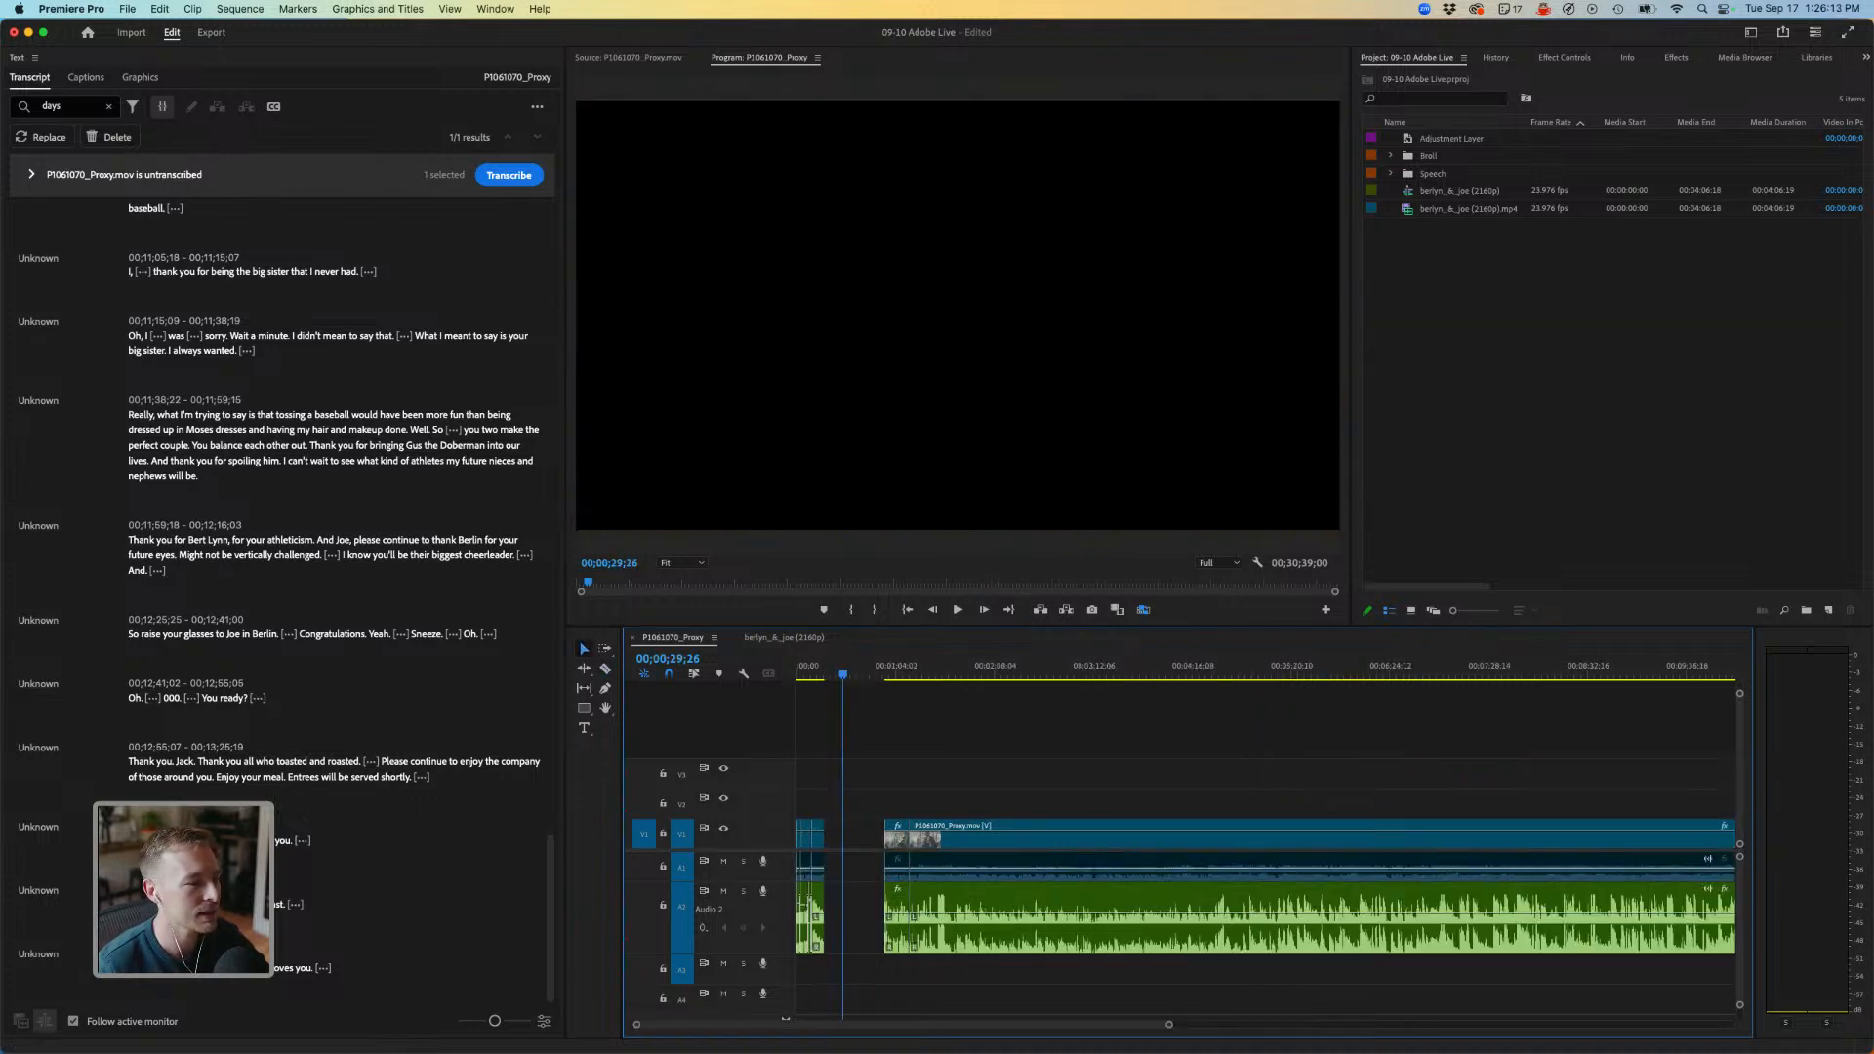
pyautogui.press('super+v')
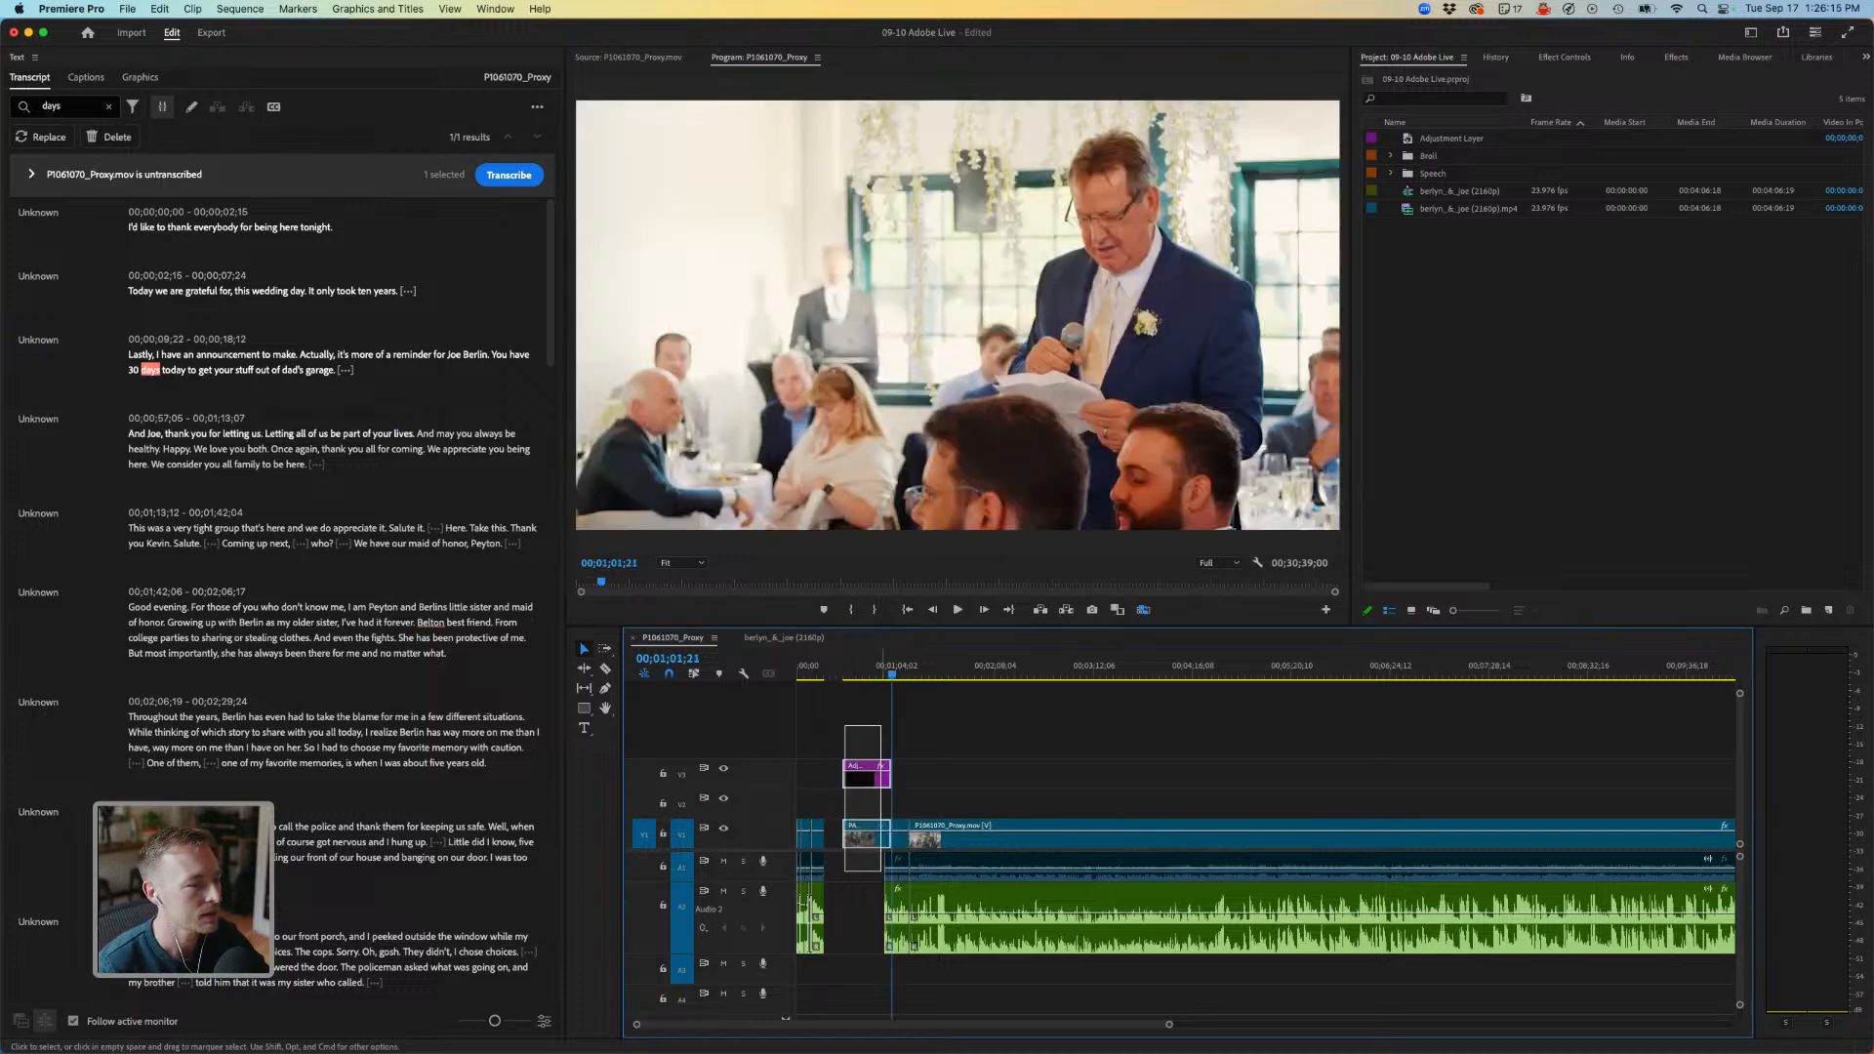
pyautogui.moveTo(845, 725); pyautogui.dragTo(850, 804)
pyautogui.click(870, 872)
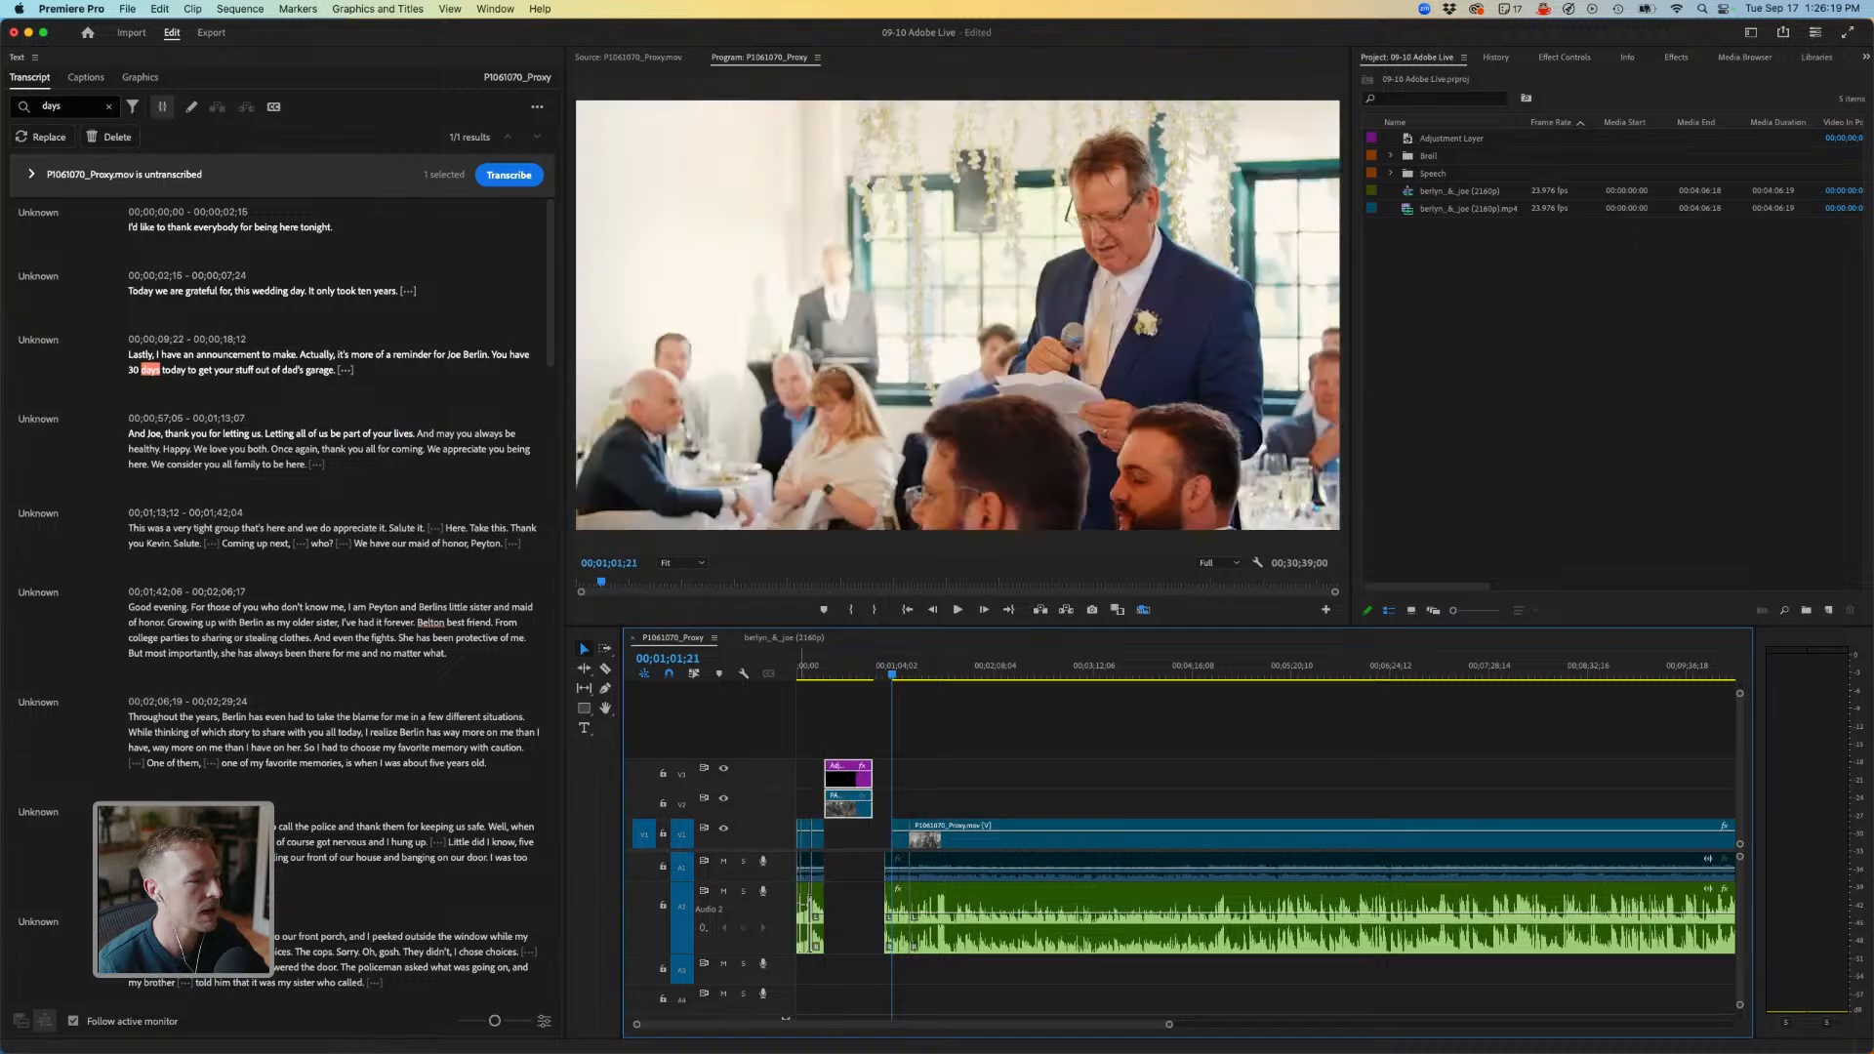
# Play the end of the announcement and move the reaction shot with its adjustment layer to start at 00;00;16;19.
pyautogui.click(819, 673)
pyautogui.press('space')
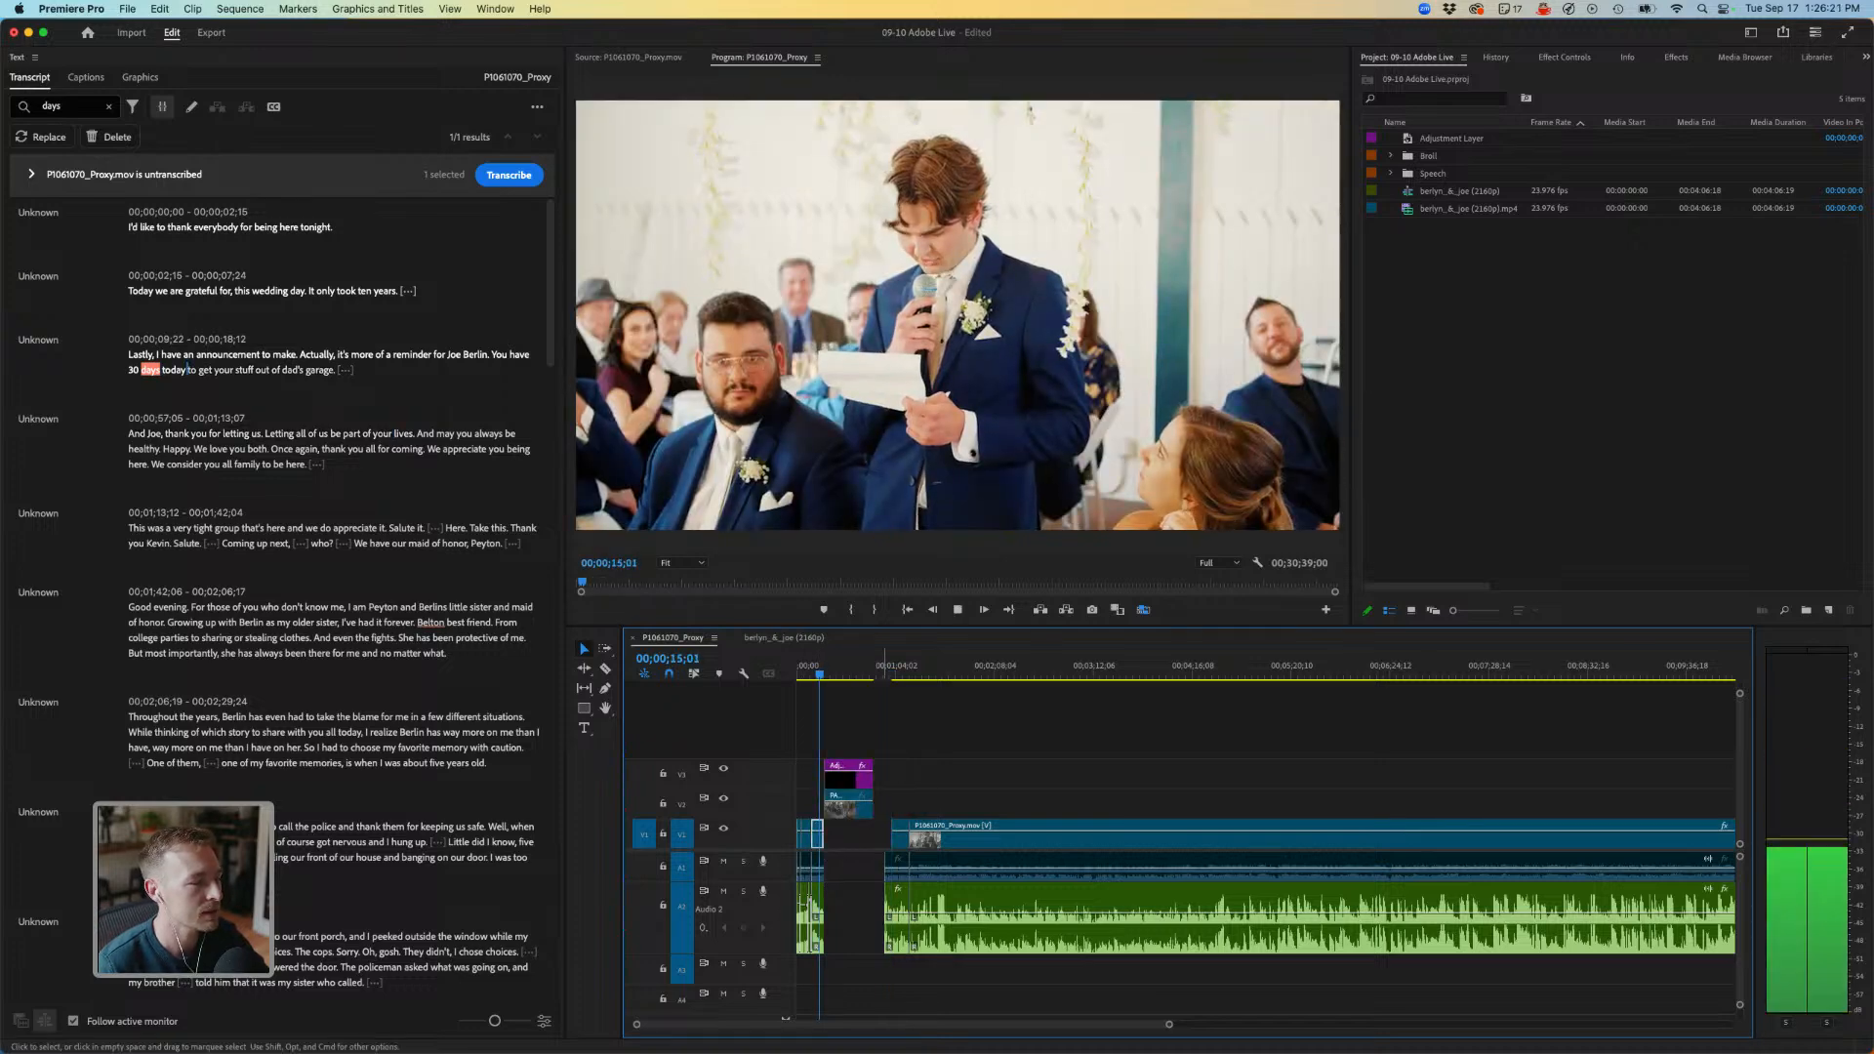
pyautogui.press('=')
pyautogui.press('=')
pyautogui.press('=')
pyautogui.press('space')
pyautogui.moveTo(1089, 745); pyautogui.dragTo(1047, 802)
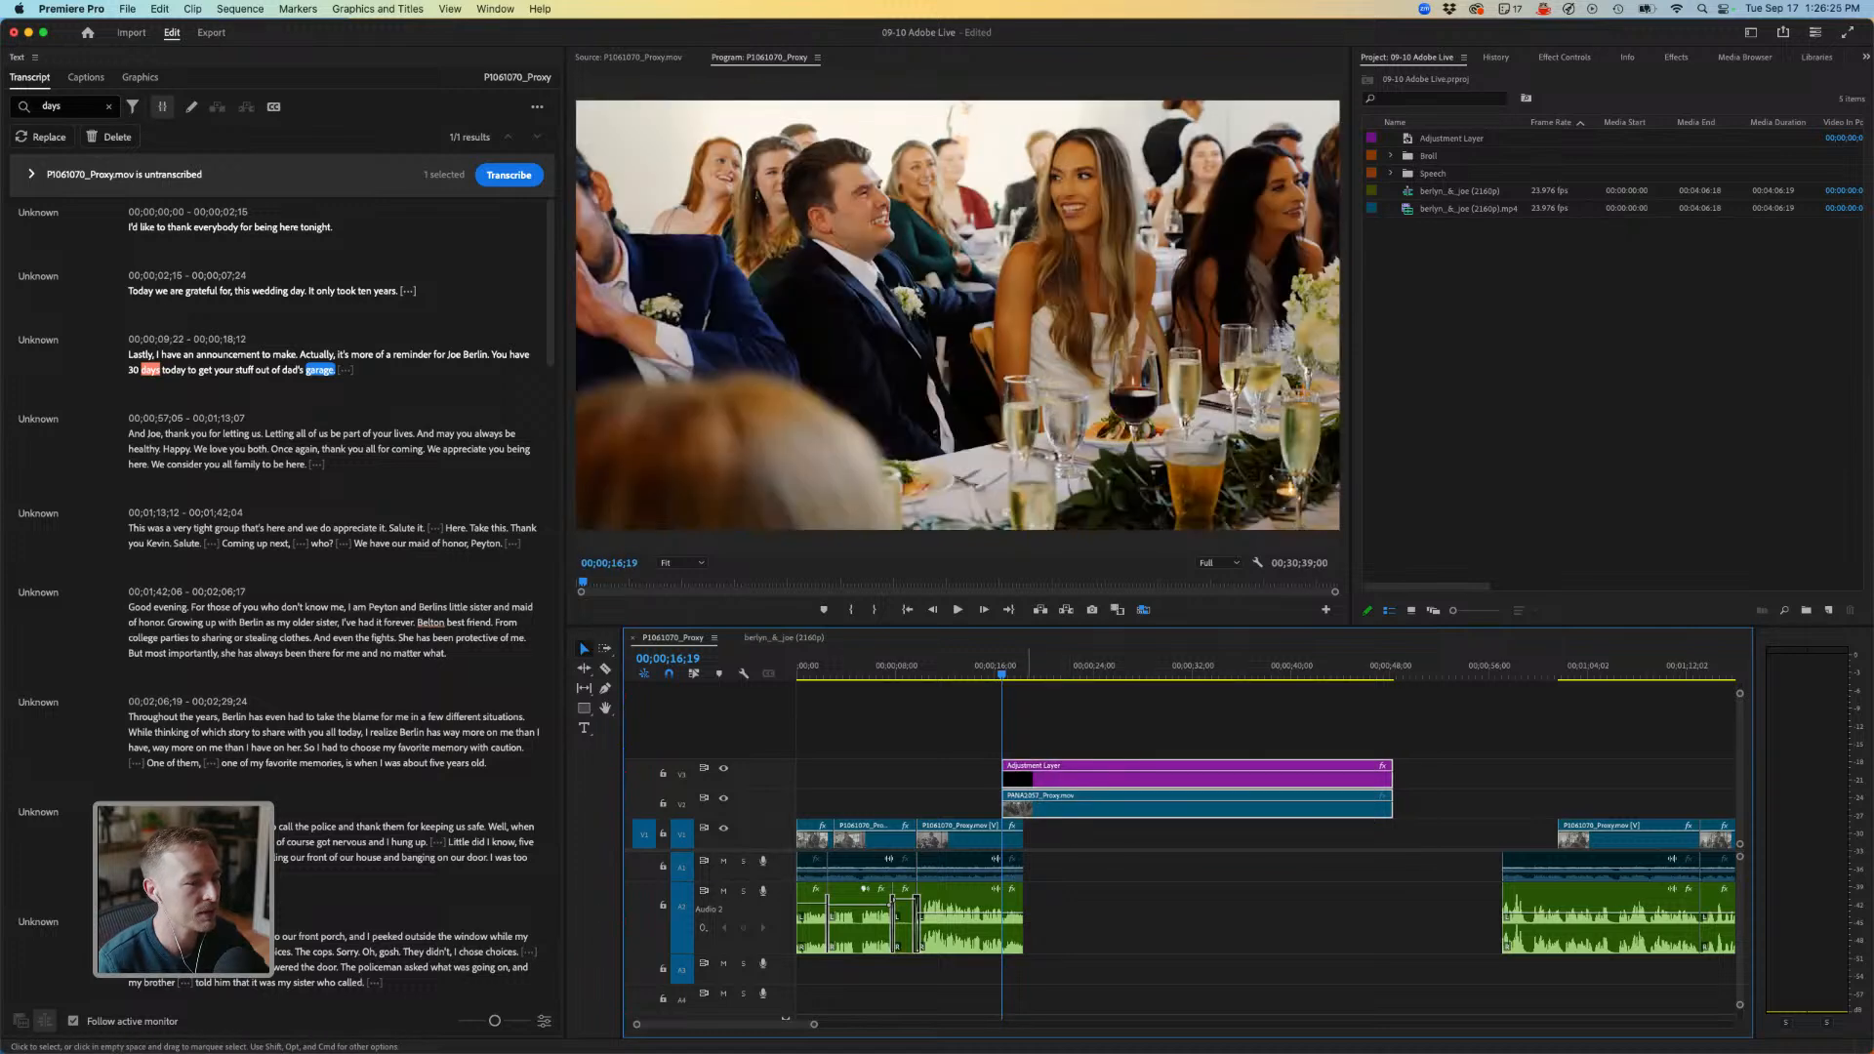
# Trim the start of the reaction shot and adjustment layer, shift both earlier over the announcement's final words, and play the result.
pyautogui.press('space')
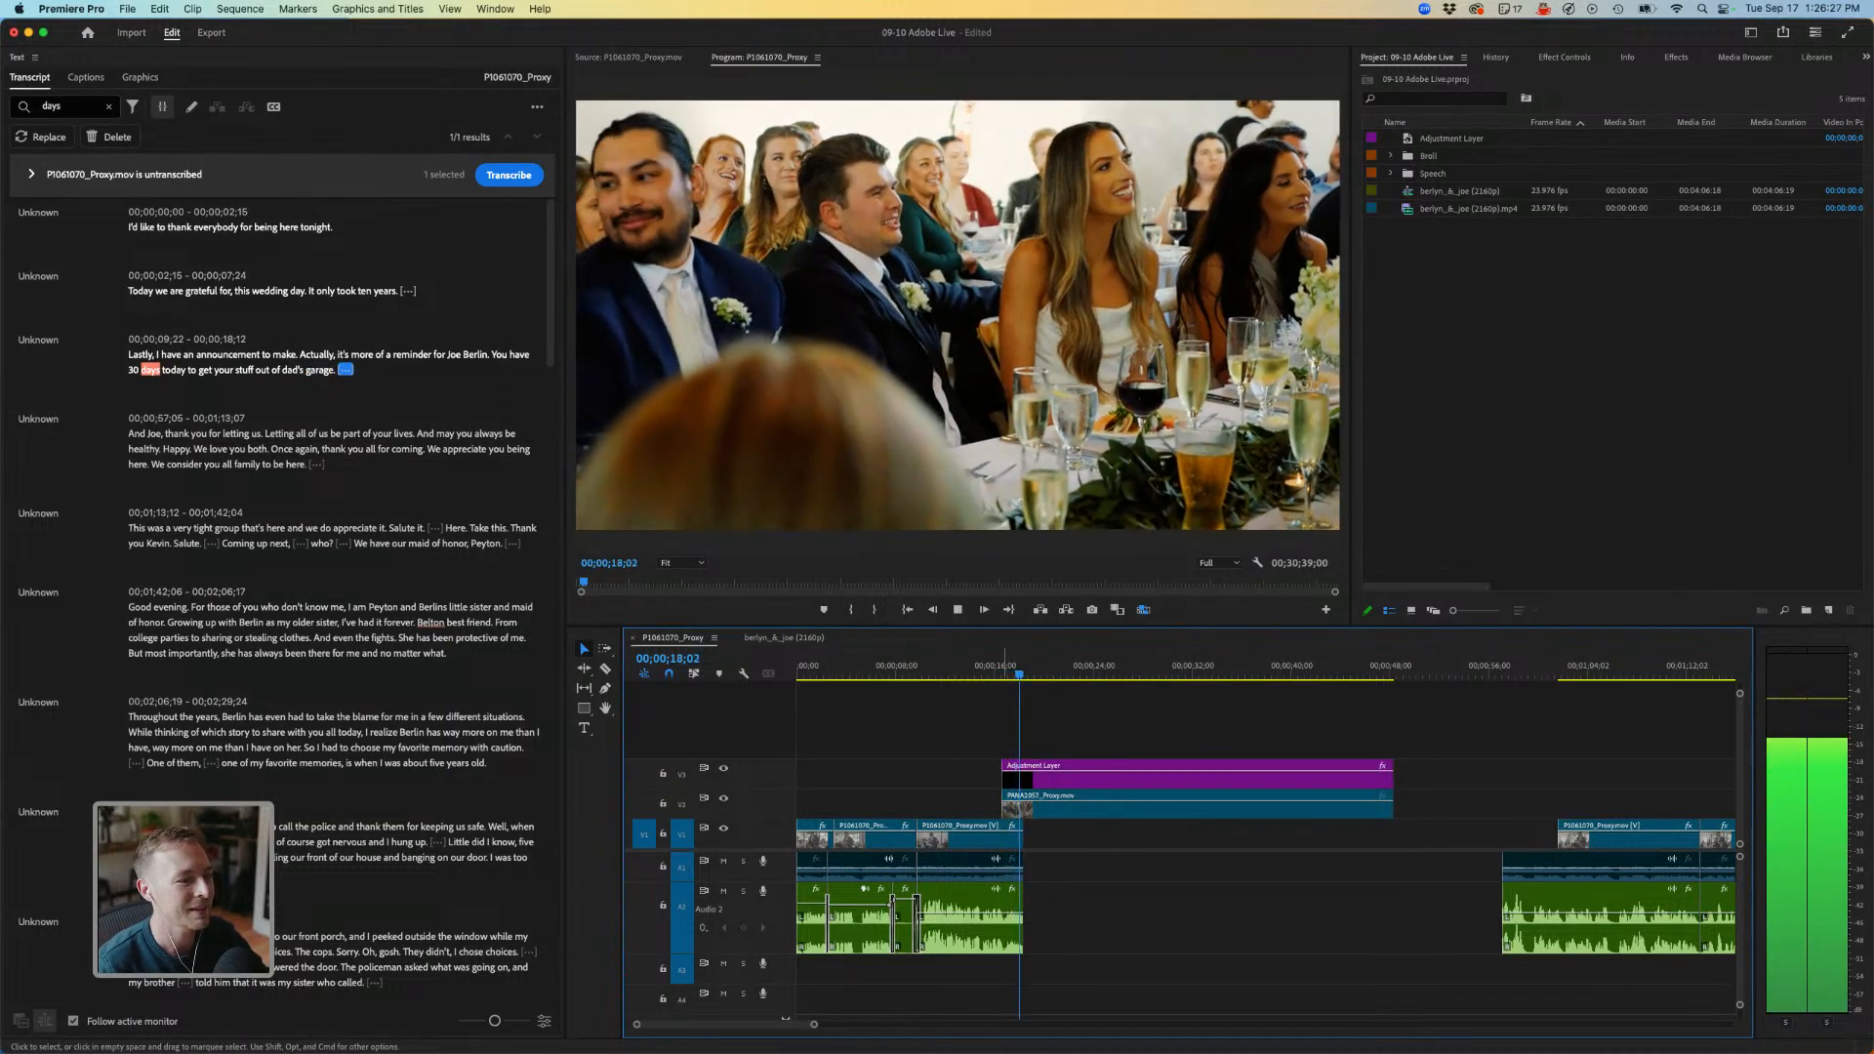
pyautogui.press('space')
pyautogui.moveTo(996, 741); pyautogui.dragTo(1030, 800)
pyautogui.moveTo(1075, 802); pyautogui.dragTo(1041, 803)
pyautogui.click(937, 668)
pyautogui.press('space')
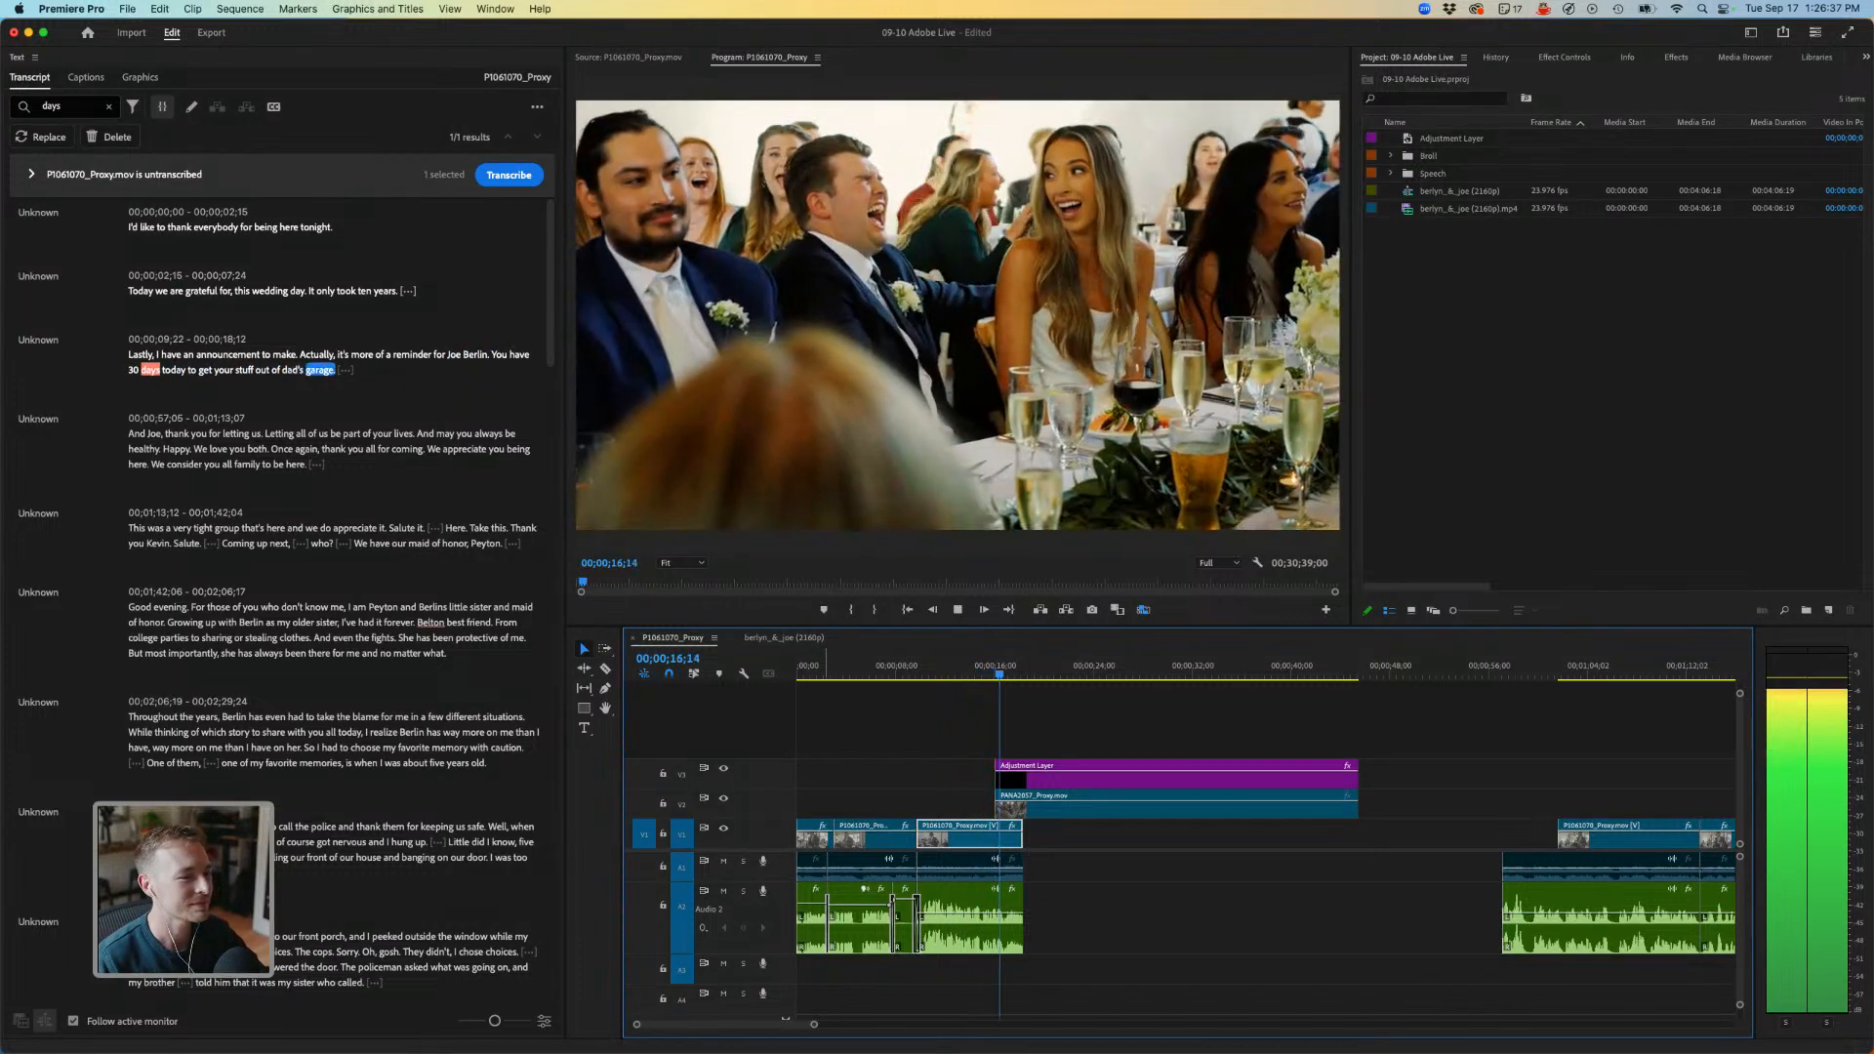
pyautogui.press('space')
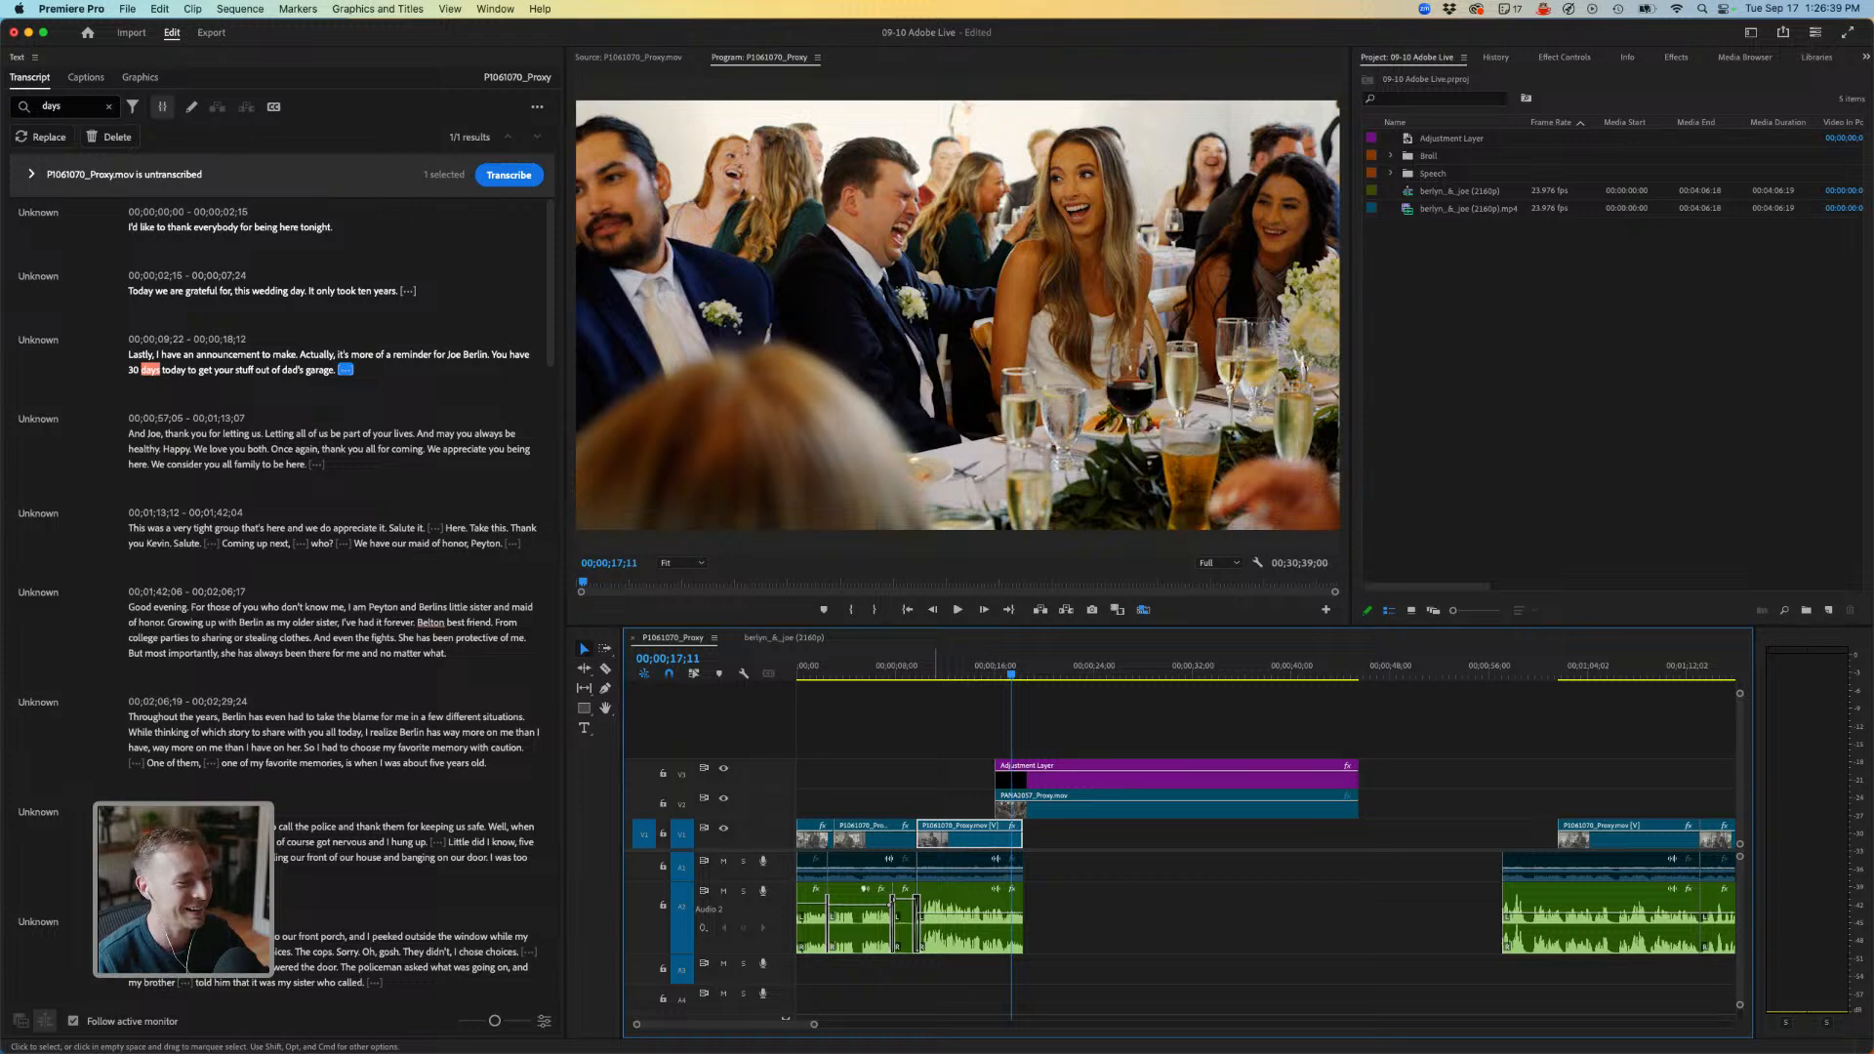
pyautogui.click(967, 737)
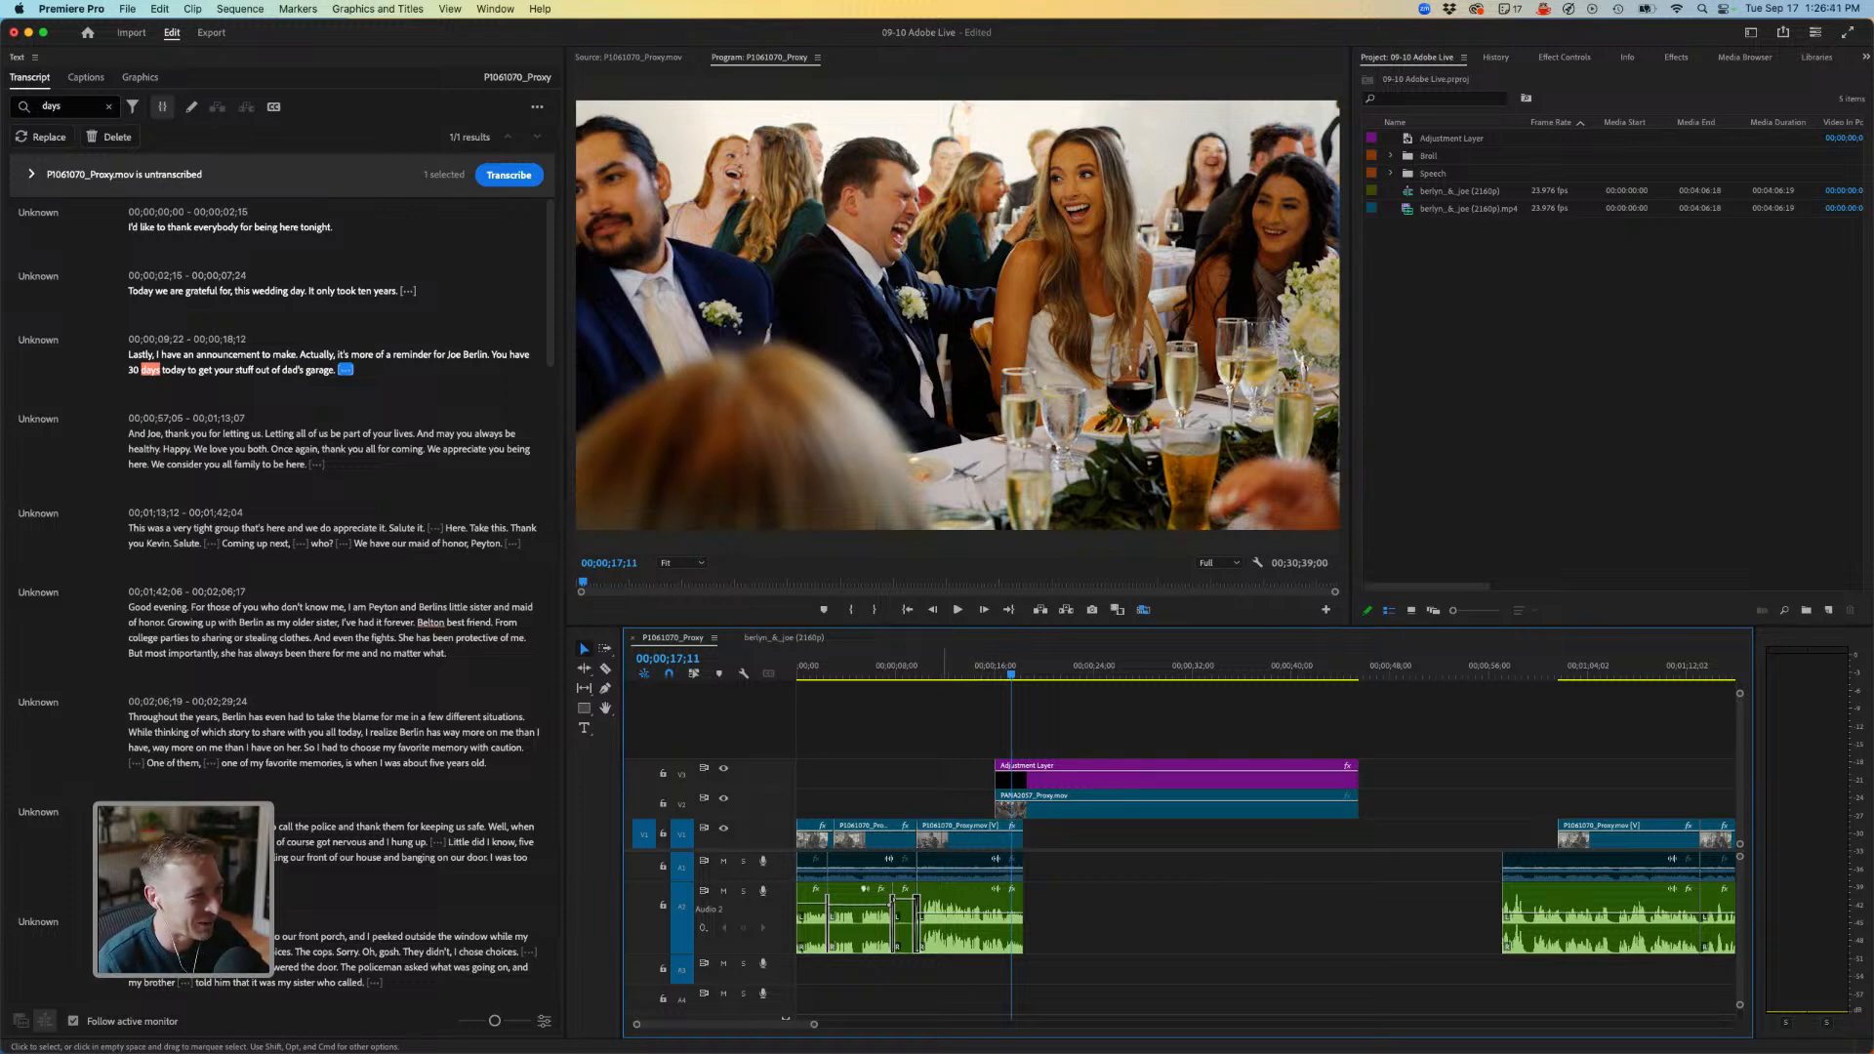